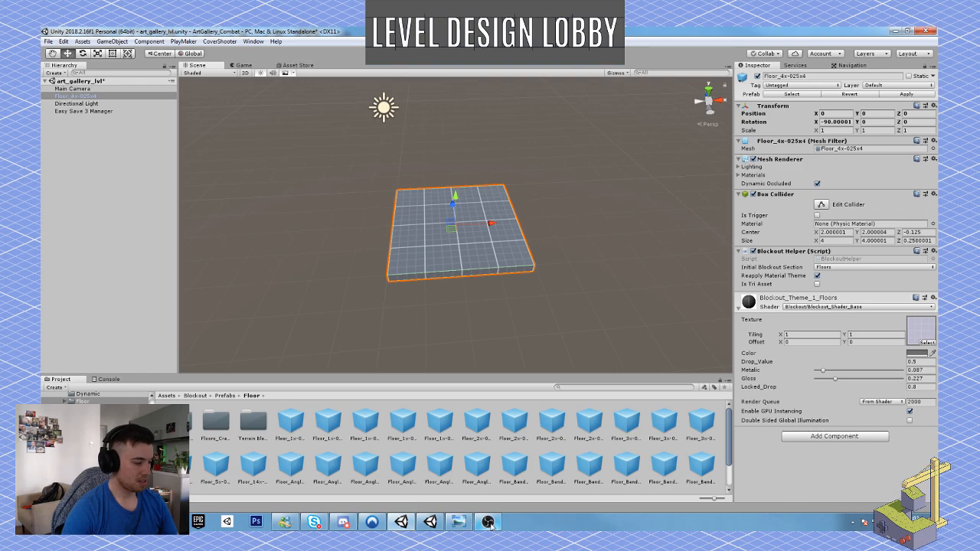
# Switch to Windows Photo Viewer to examine the hand-drawn art gallery floor plan.
pyautogui.moveTo(491, 522)
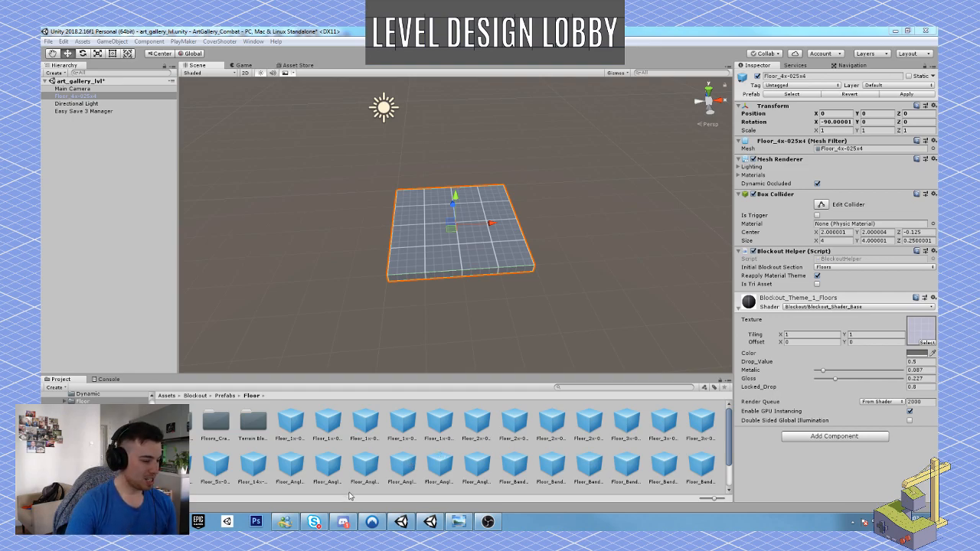
pyautogui.click(491, 523)
pyautogui.moveTo(463, 32); pyautogui.dragTo(937, 150)
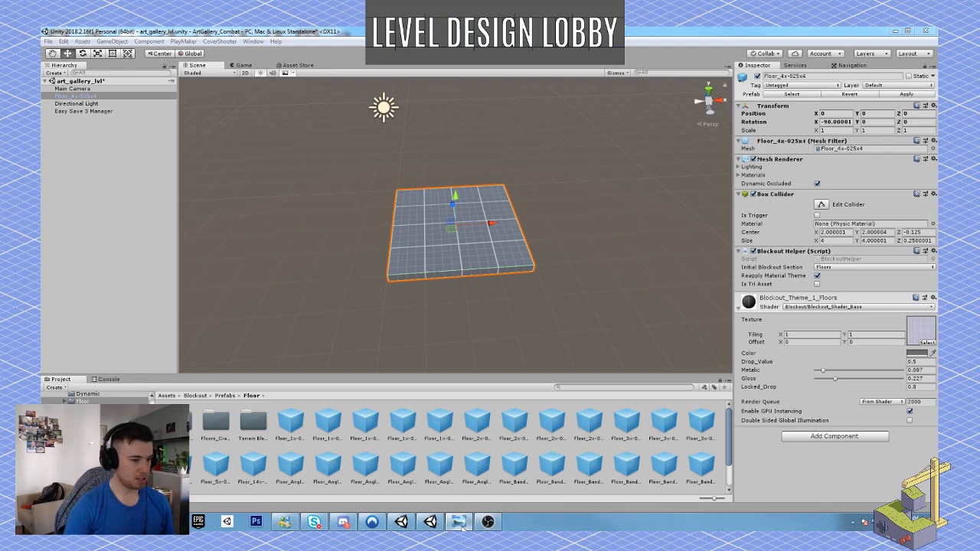
pyautogui.moveTo(551, 529)
pyautogui.mouseDown()
pyautogui.moveTo(253, 34)
pyautogui.moveTo(459, 28)
pyautogui.mouseUp()
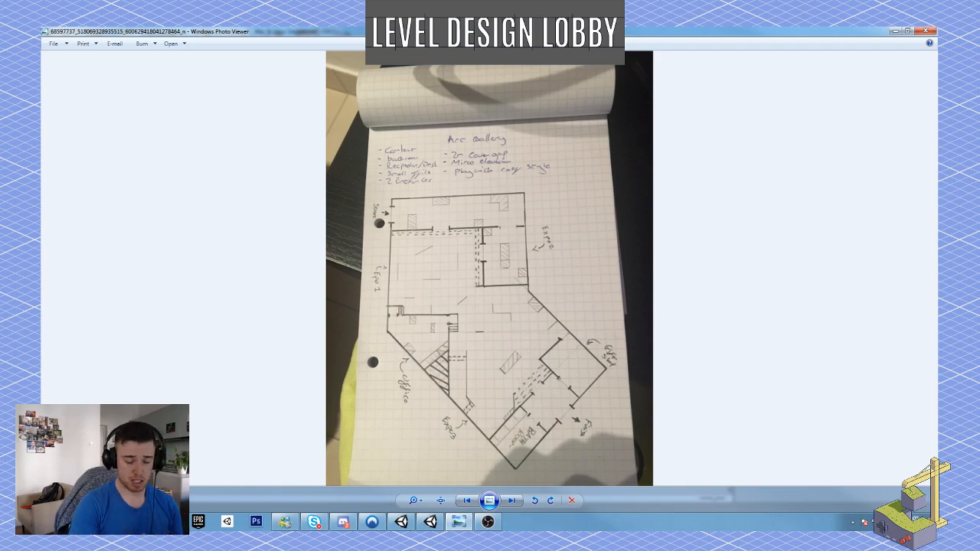
# Open a Windows Explorer window and browse to the New Volume (E:) drive.
pyautogui.click(112, 522)
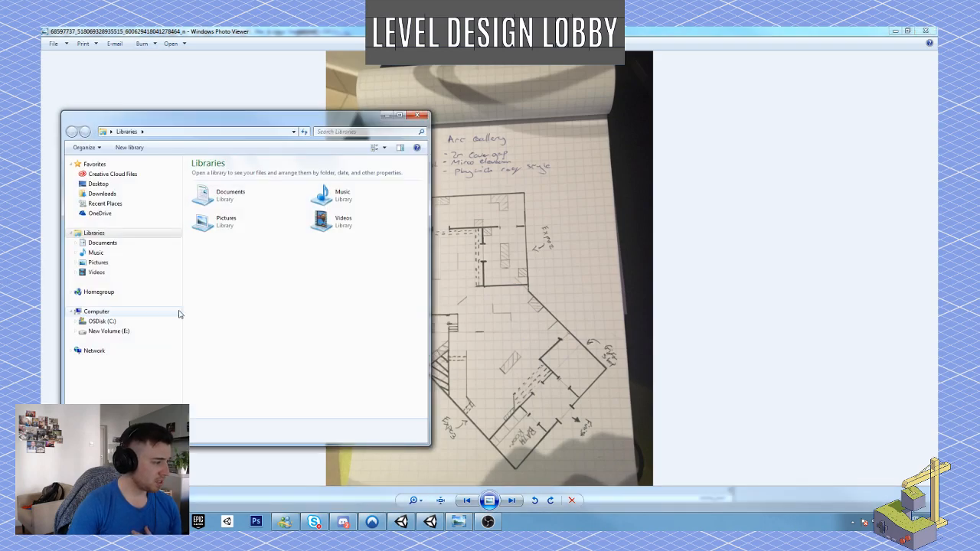
pyautogui.click(142, 330)
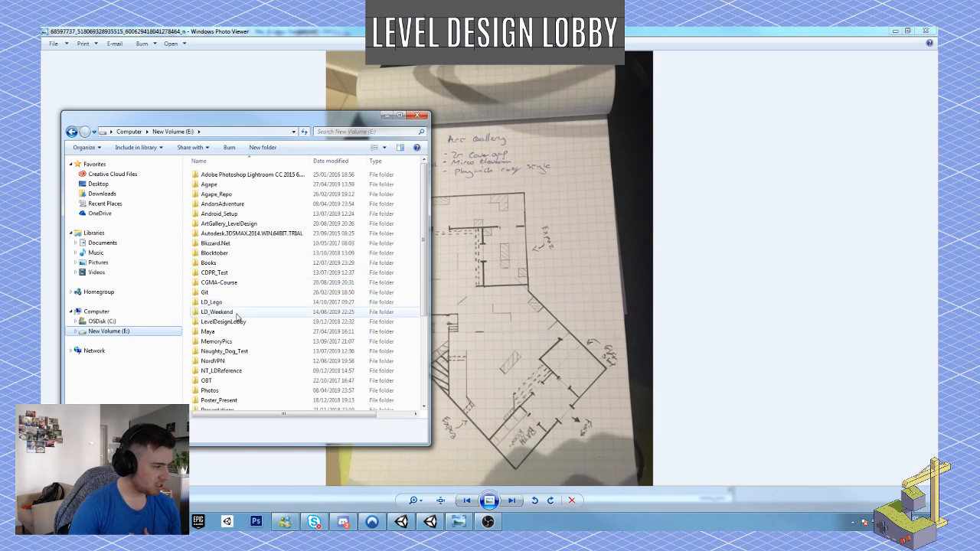
pyautogui.click(230, 282)
pyautogui.doubleClick(237, 283)
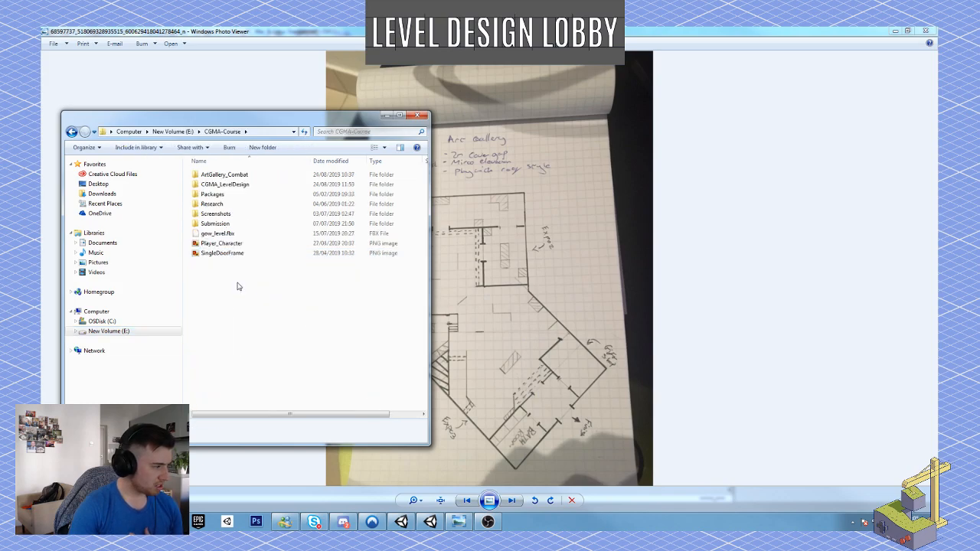
pyautogui.click(235, 176)
pyautogui.doubleClick(235, 176)
pyautogui.press('BackSpace')
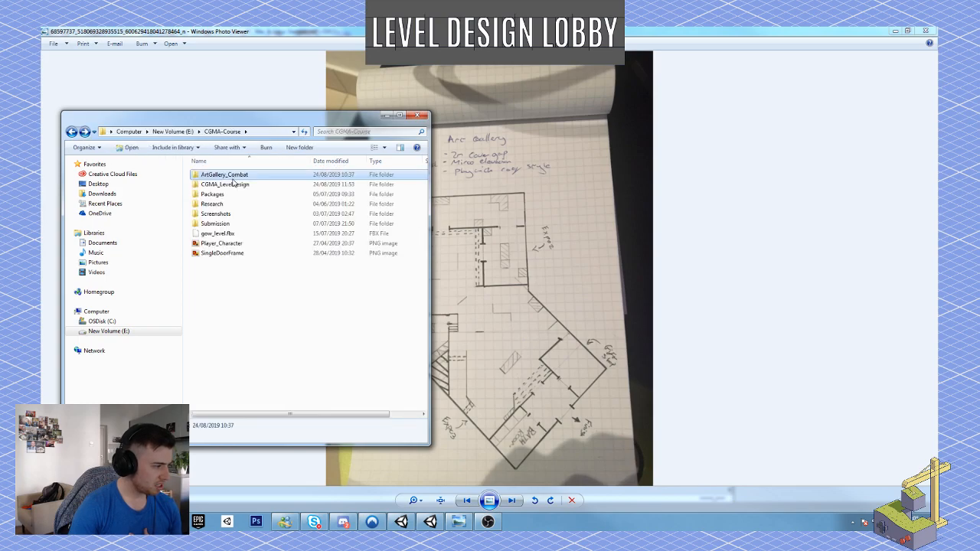
pyautogui.doubleClick(225, 205)
pyautogui.press('BackSpace')
pyautogui.press('BackSpace')
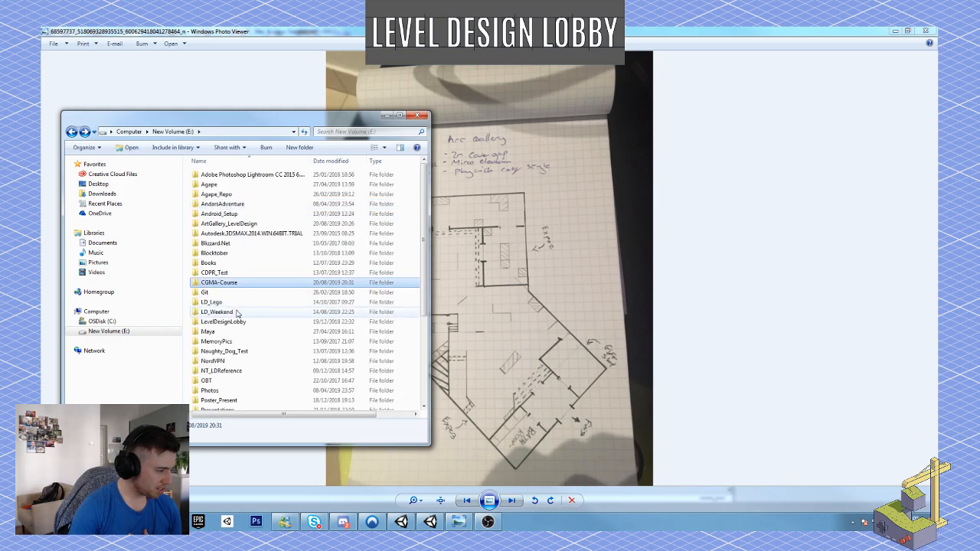
# Browse to LD_Weekend > Art_Gallery > Research and open the first floor plan image in the folder.
pyautogui.doubleClick(238, 311)
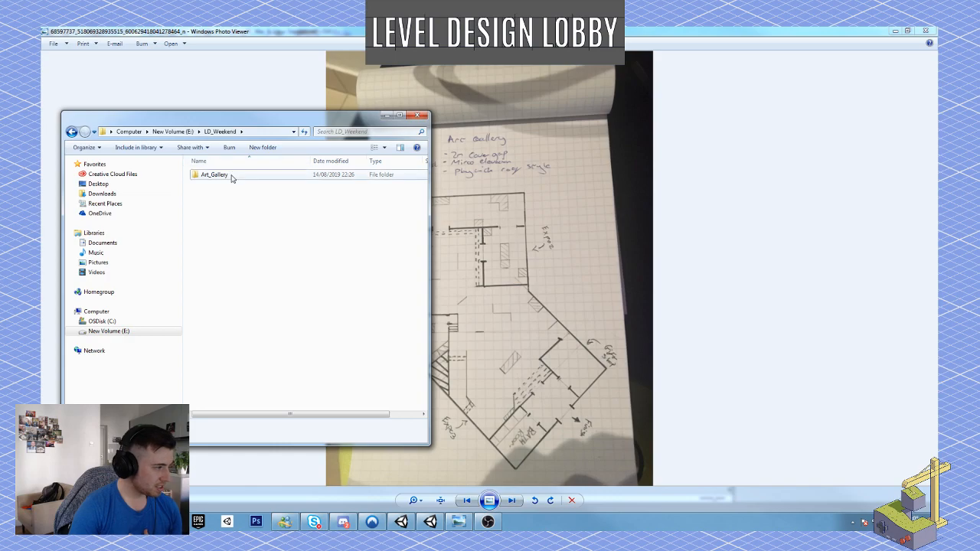
pyautogui.doubleClick(230, 175)
pyautogui.doubleClick(232, 176)
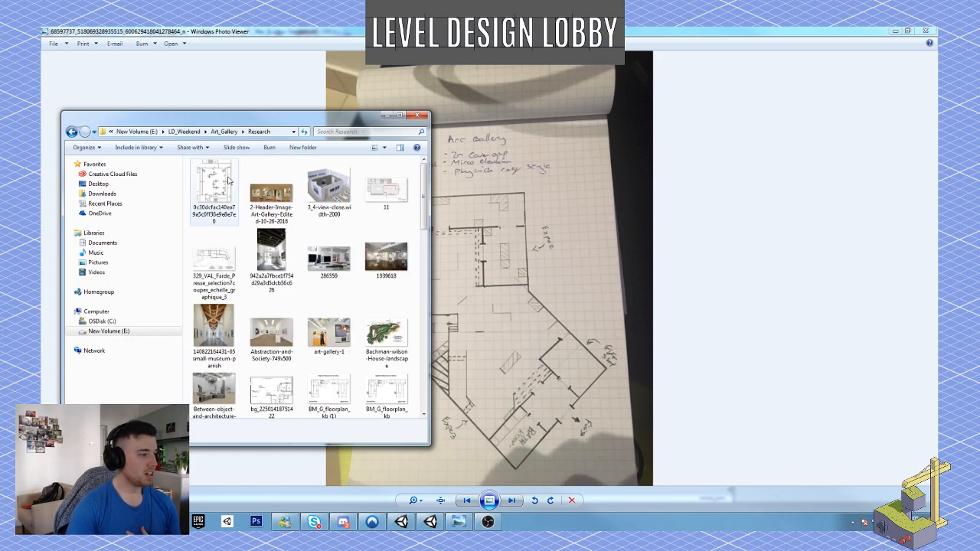
pyautogui.doubleClick(214, 188)
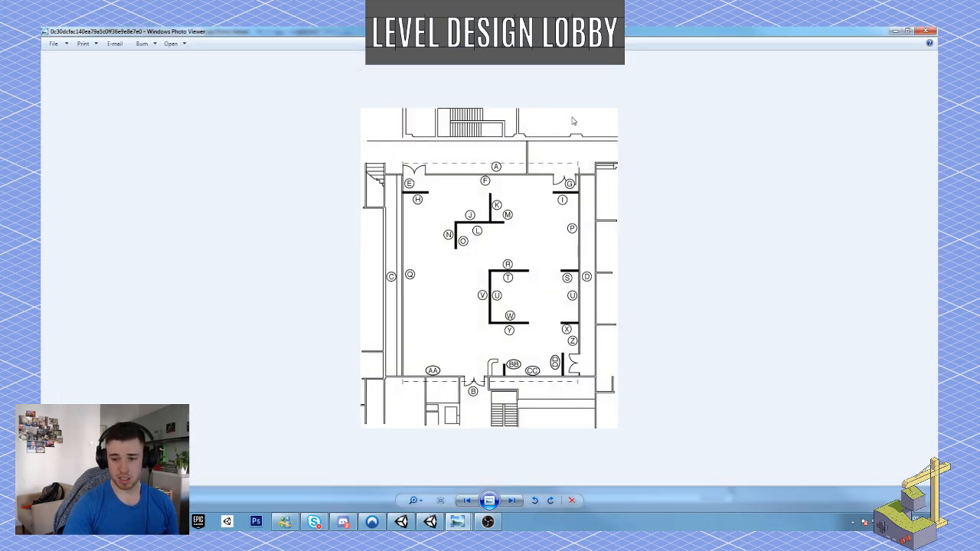
# Examine the art gallery references one by one, from the interior photos to the Brighton Museum & Art Gallery floor plan.
pyautogui.press('Right')
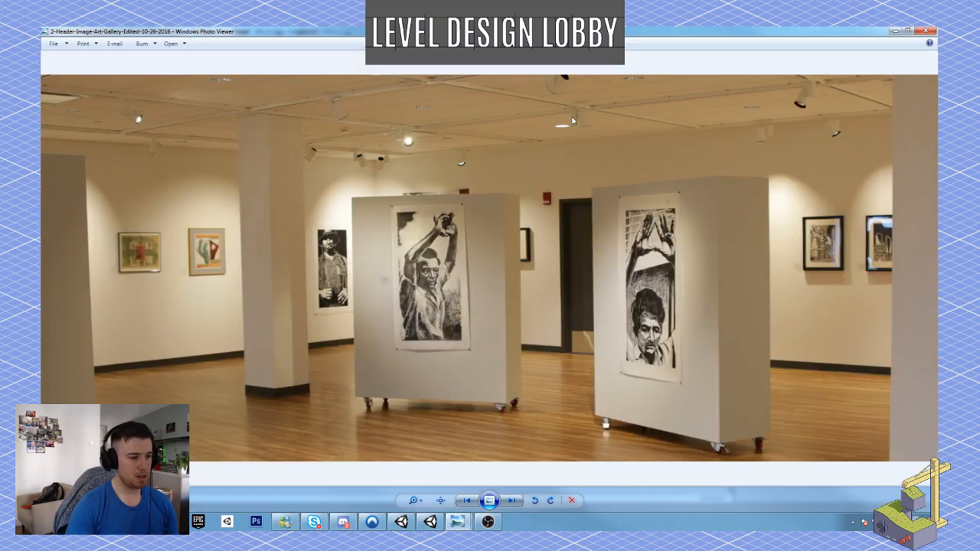
pyautogui.press('Right')
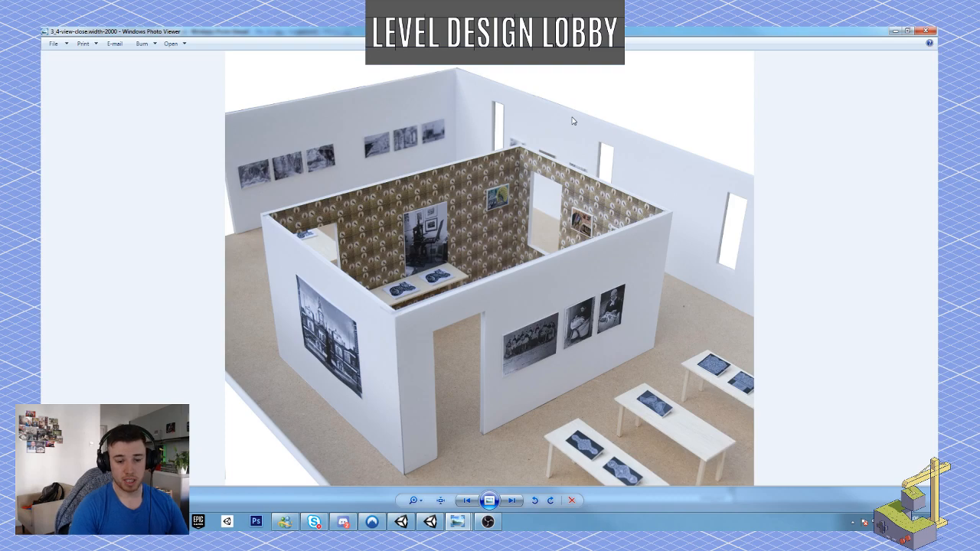
pyautogui.press('Right')
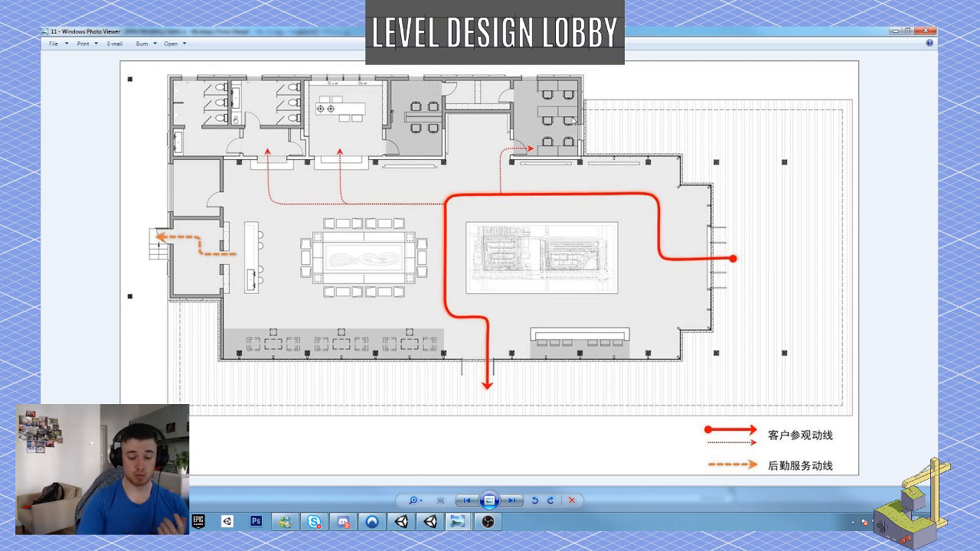
pyautogui.press('Right')
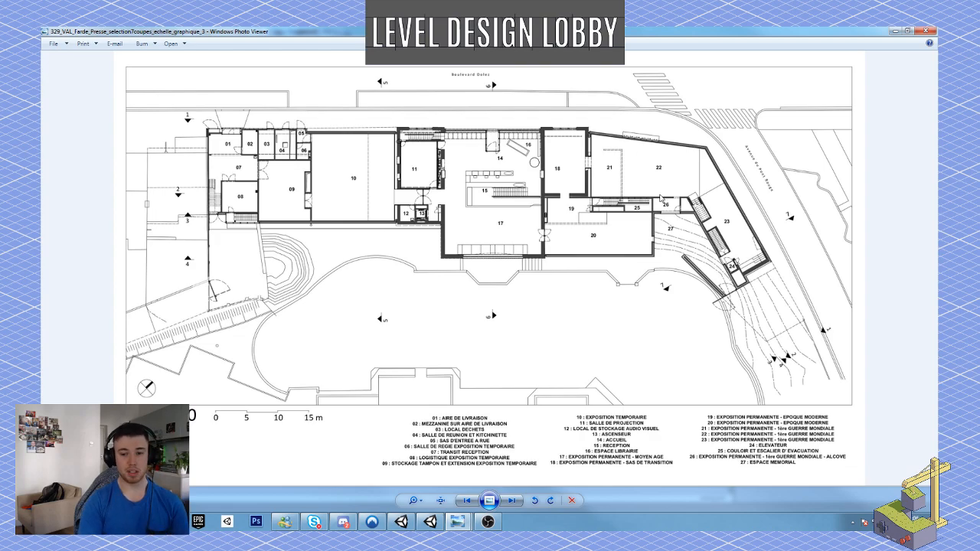
pyautogui.press('Right')
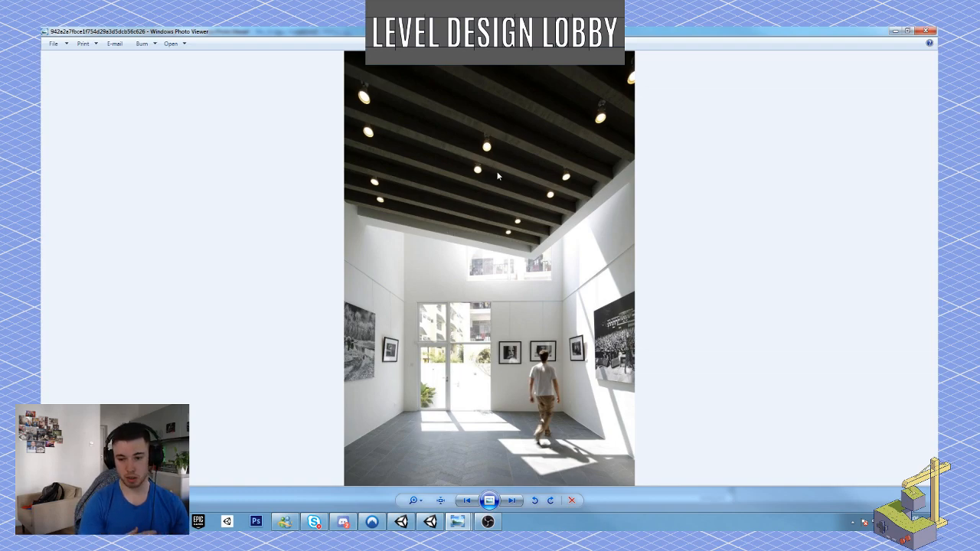
pyautogui.press('Right')
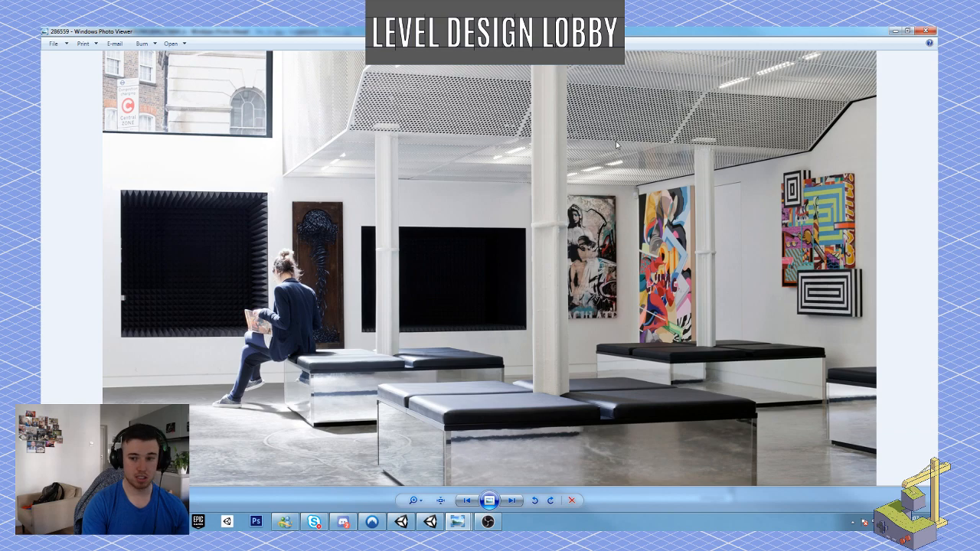
pyautogui.press('Right')
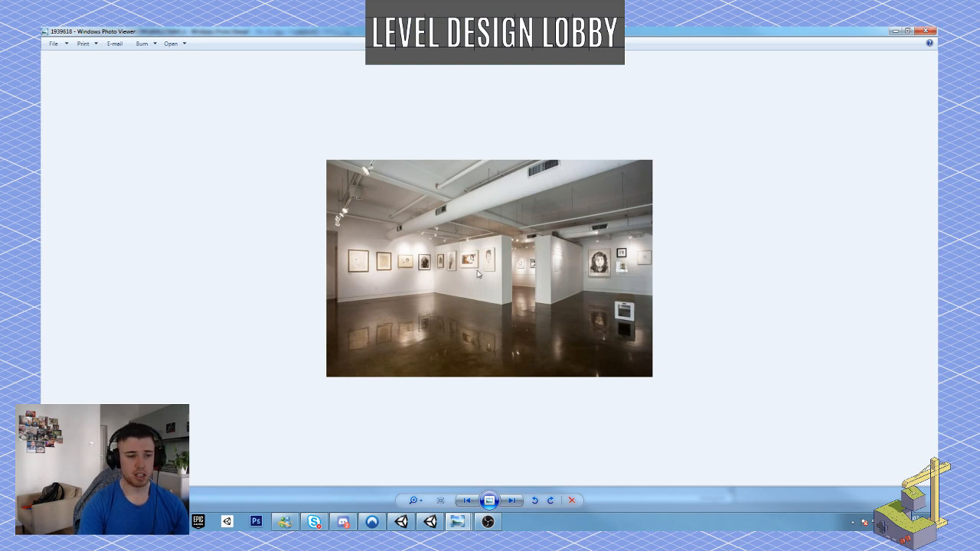
pyautogui.press('Right')
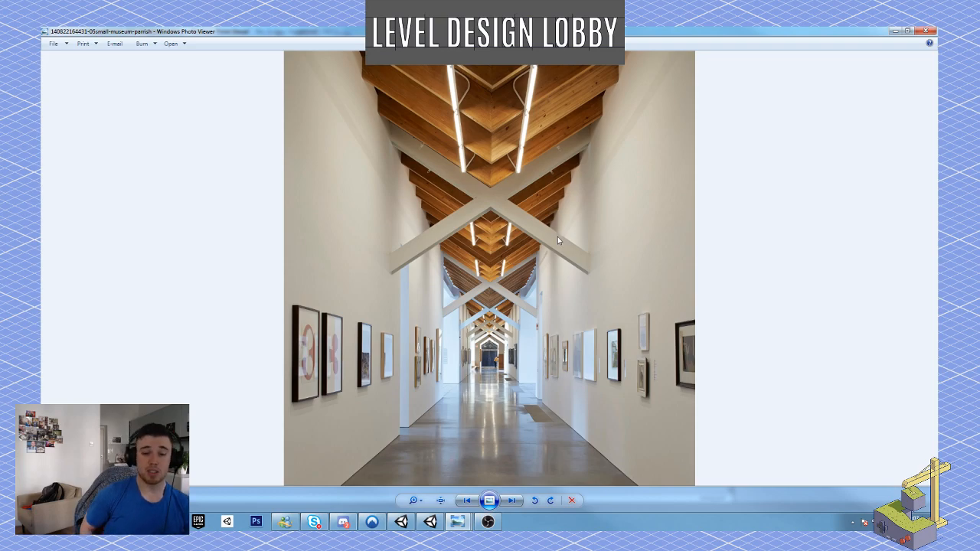
pyautogui.press('Right')
pyautogui.press('Right')
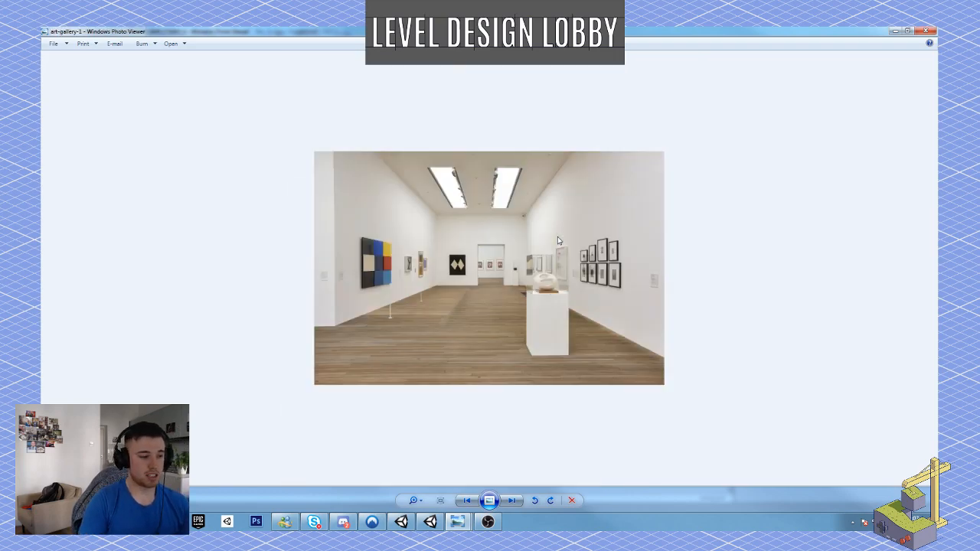
pyautogui.press('Right')
pyautogui.press('Right')
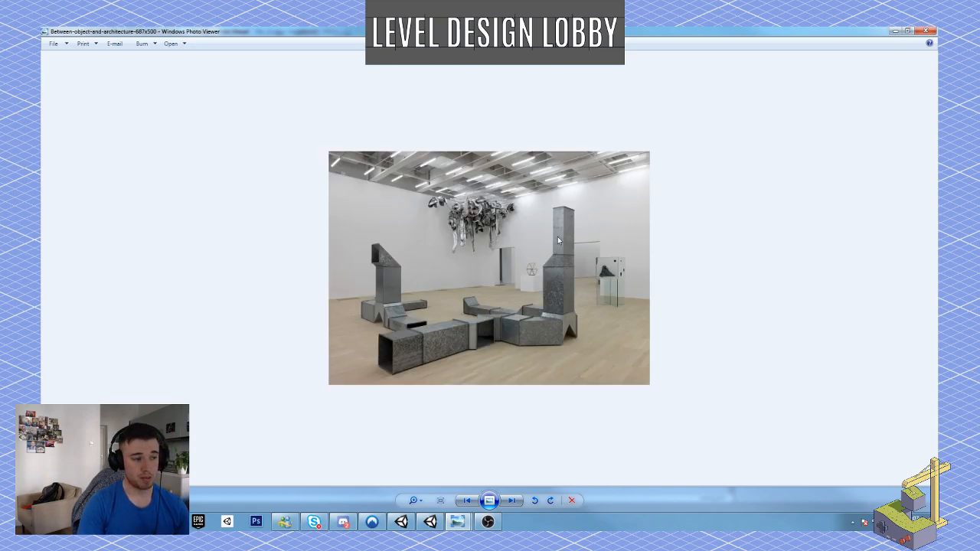
pyautogui.press('Right')
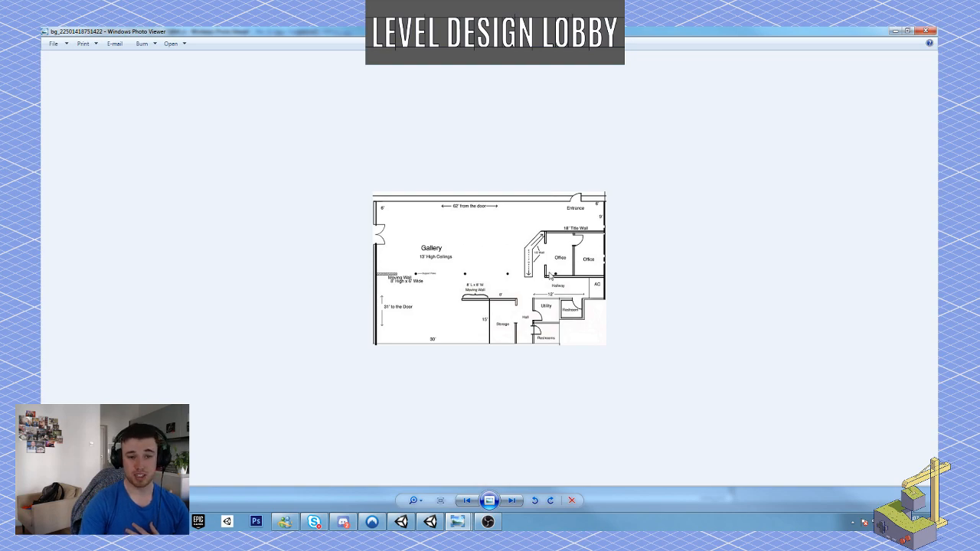
pyautogui.press('Right')
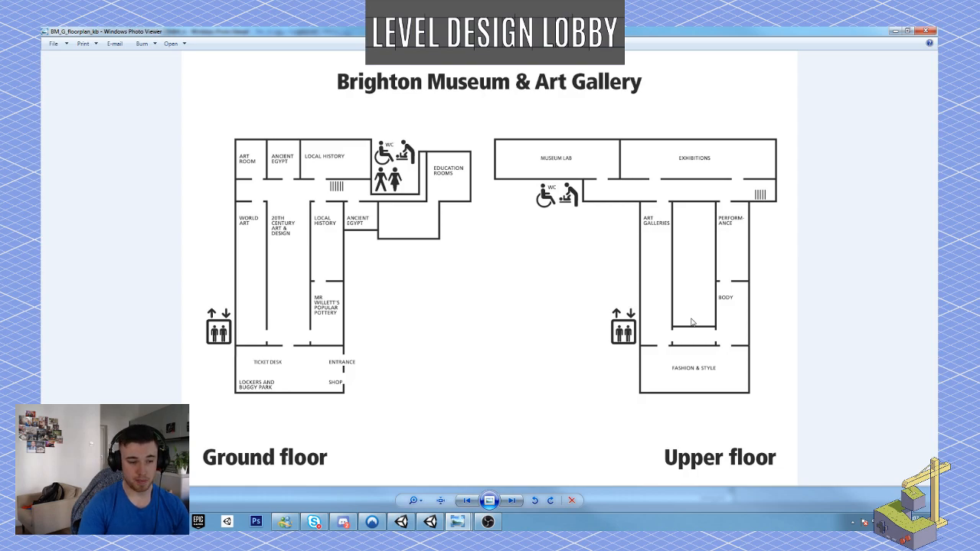
# Continue through the reference images past the circle-gallery photo to the exterior shot of the art gallery building.
pyautogui.click(489, 500)
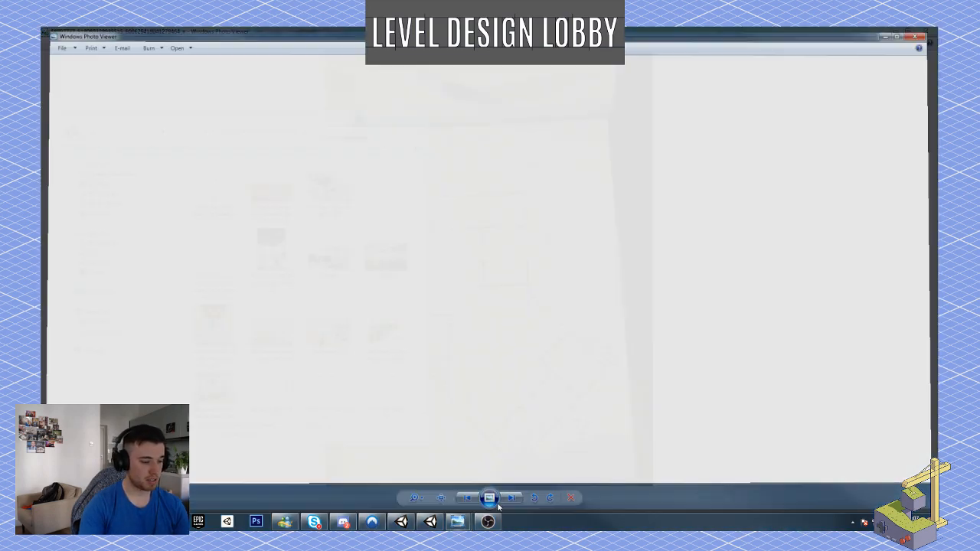
pyautogui.press('Escape')
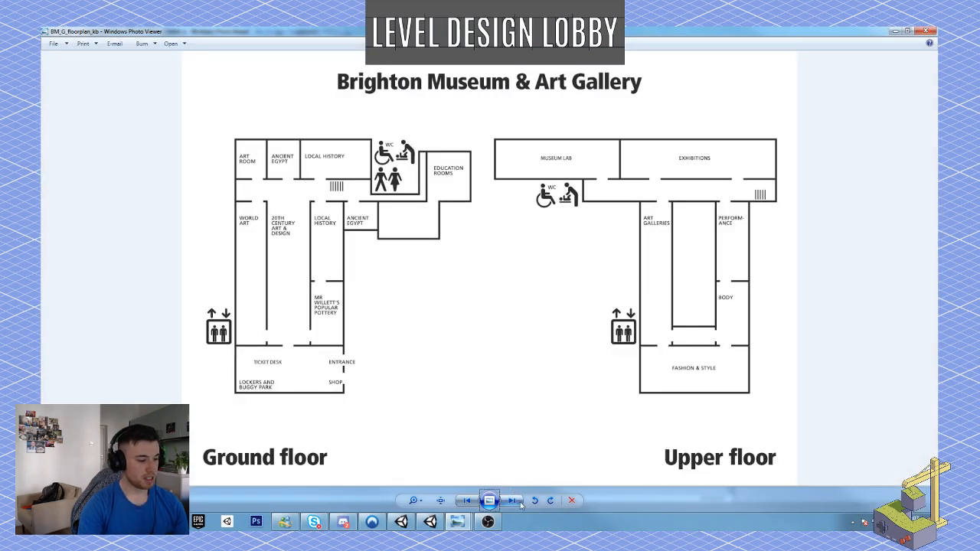
pyautogui.click(519, 502)
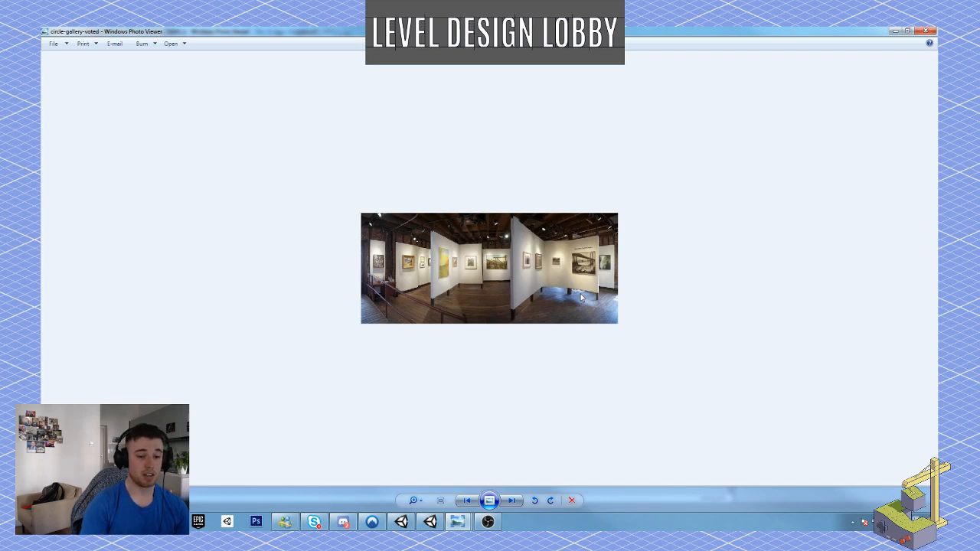
pyautogui.press('Right')
pyautogui.press('Right')
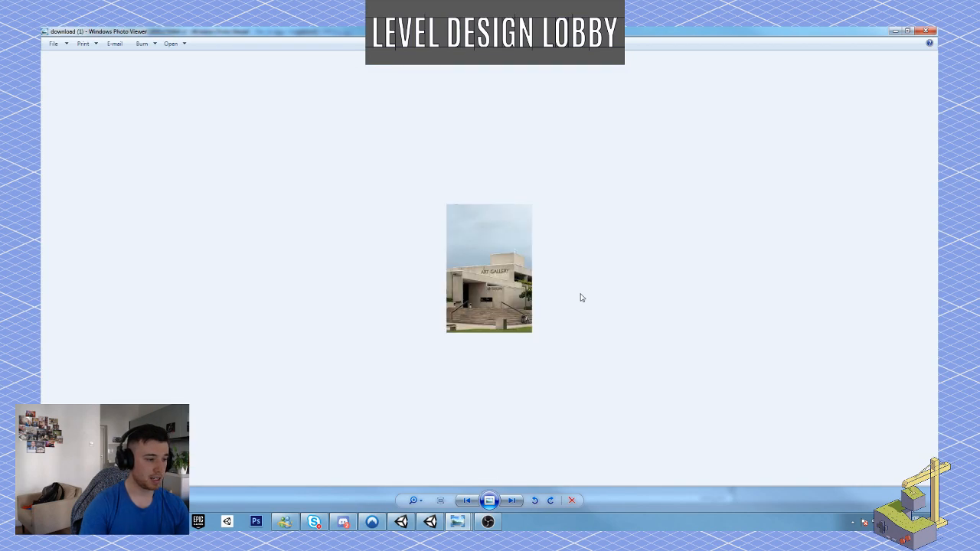
# Close the reference image, then minimize the Research folder and the floor plan sketch to return to Unity.
pyautogui.click(927, 31)
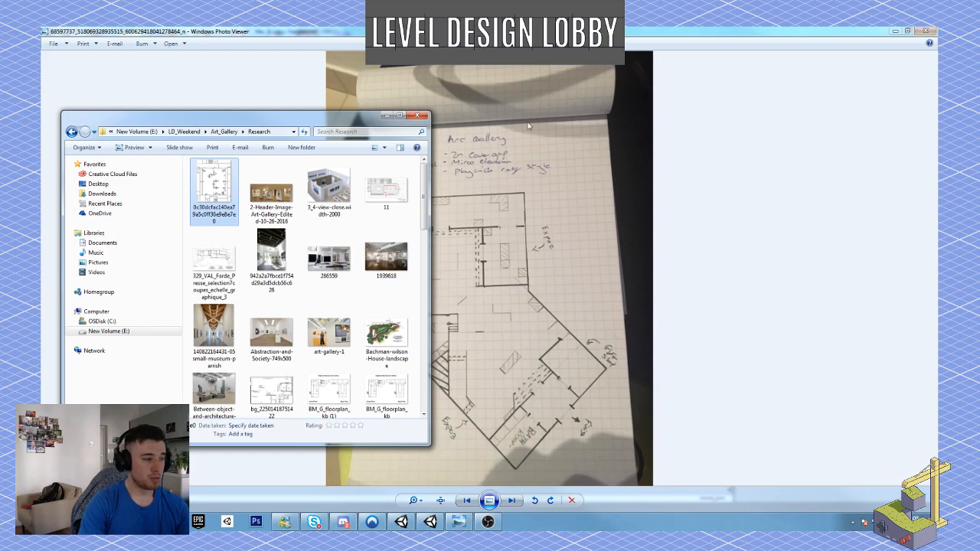
pyautogui.click(386, 116)
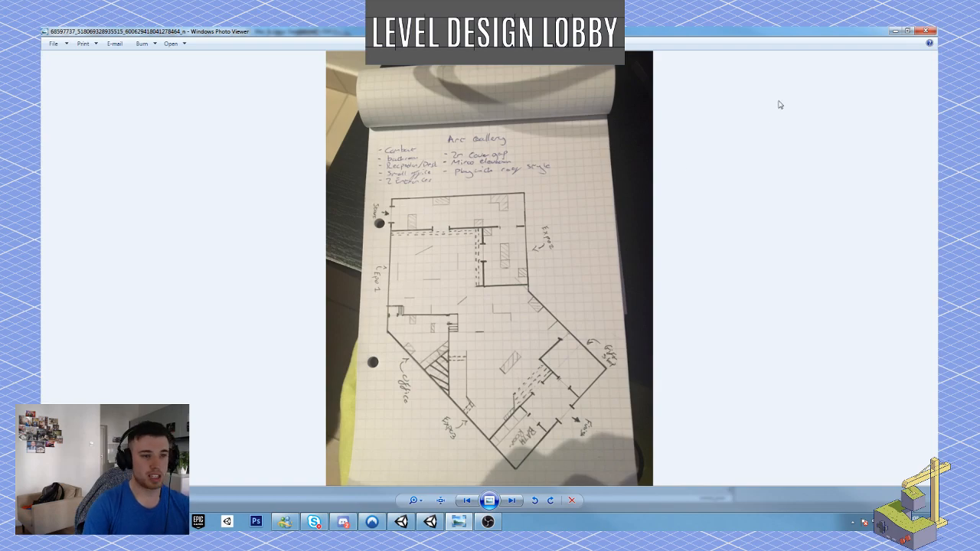
pyautogui.click(894, 31)
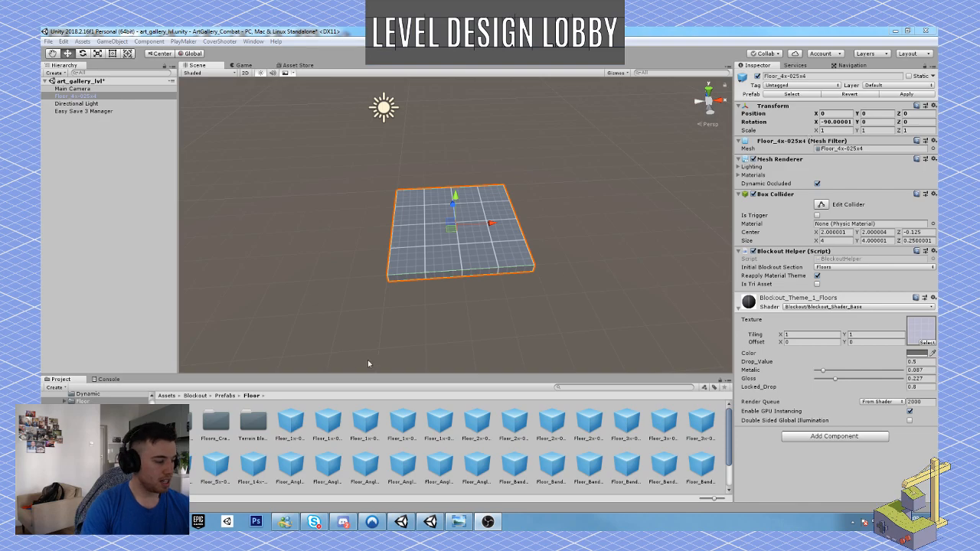
# Open the Scenes folder in the project assets and save the art_gallery_lvl scene.
pyautogui.click(114, 452)
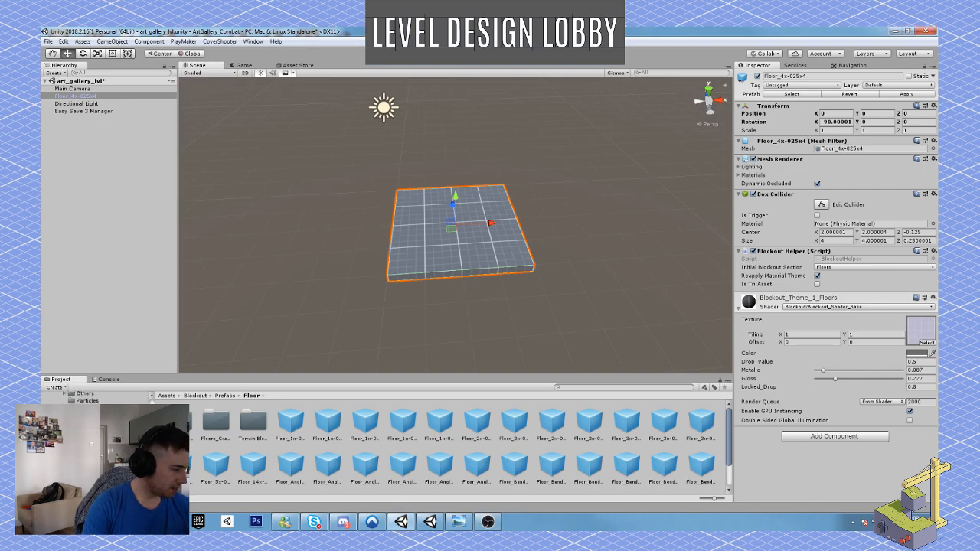
pyautogui.scroll(-3, 115, 451)
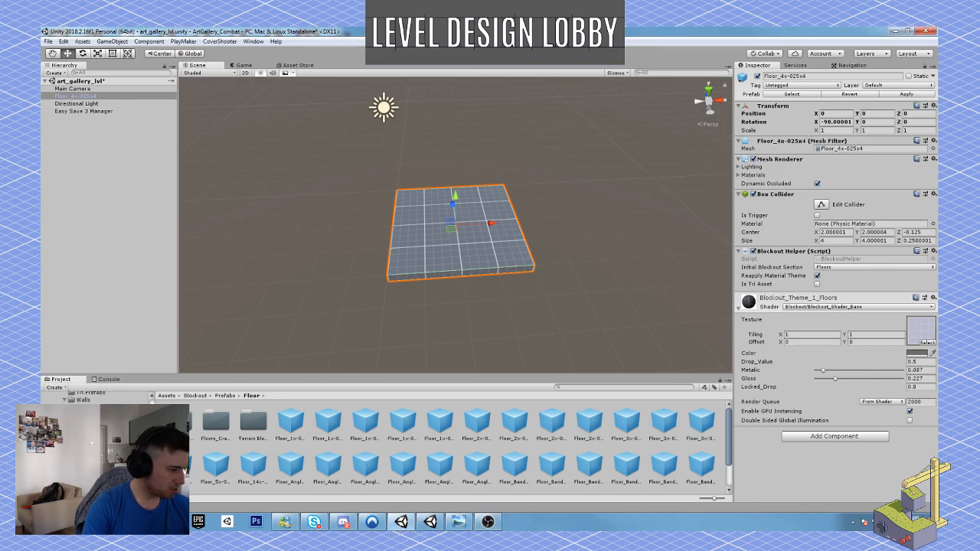
pyautogui.click(86, 459)
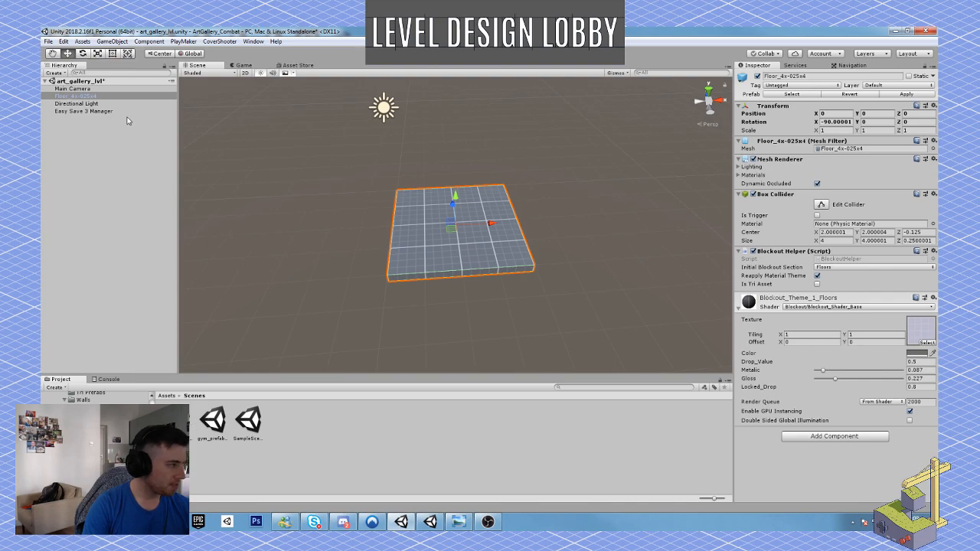
pyautogui.click(47, 42)
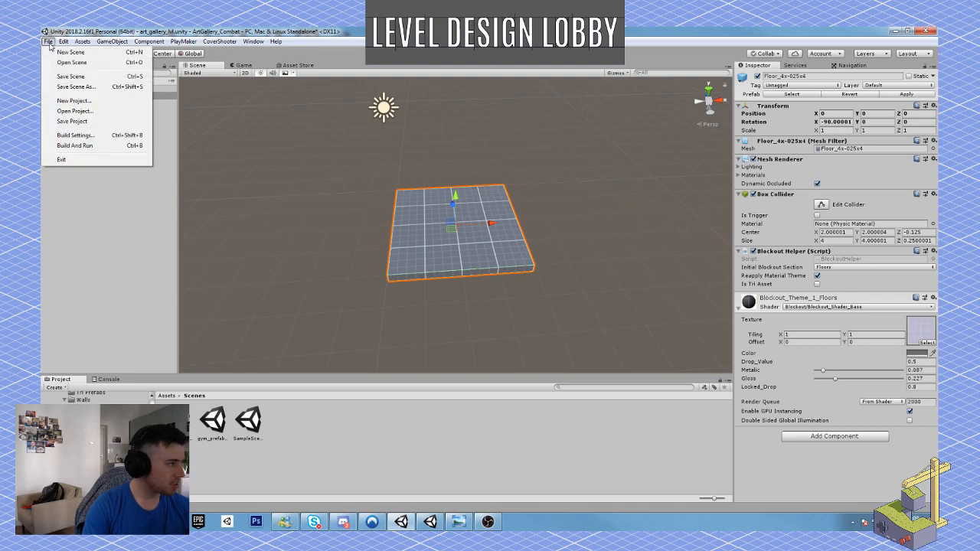
pyautogui.click(69, 76)
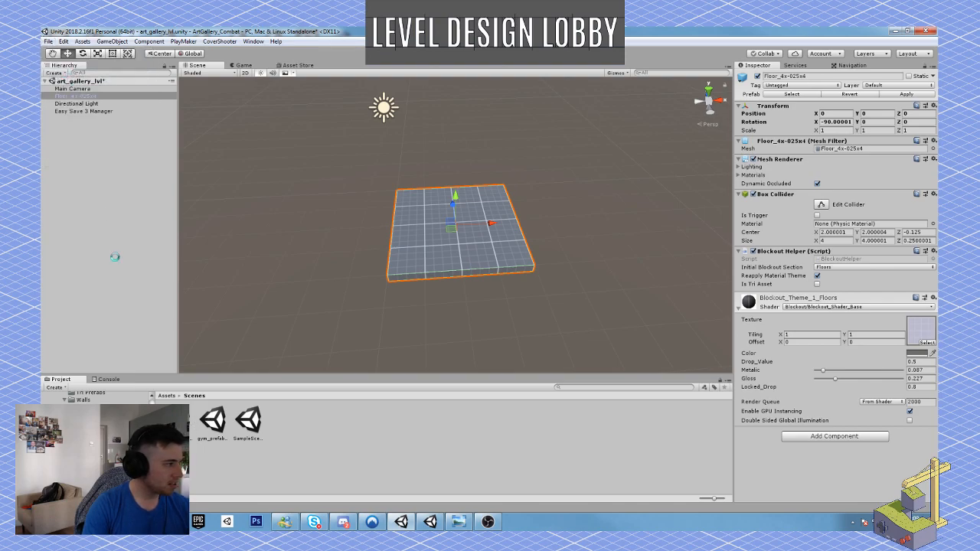
# Open the gym_prefab_setup scene, view its prefab layout, and show the contents of the ThirdPersonCoverShooter asset folder.
pyautogui.click(213, 421)
pyautogui.doubleClick(212, 421)
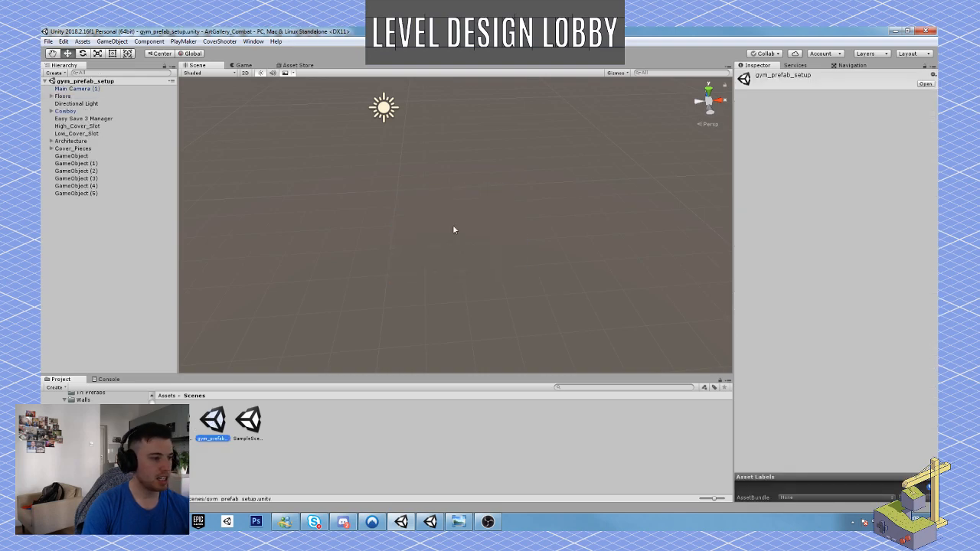
pyautogui.keyDown('alt'); pyautogui.moveTo(394, 272); pyautogui.dragTo(693, 216); pyautogui.keyUp('alt')
pyautogui.scroll(6, 309, 161)
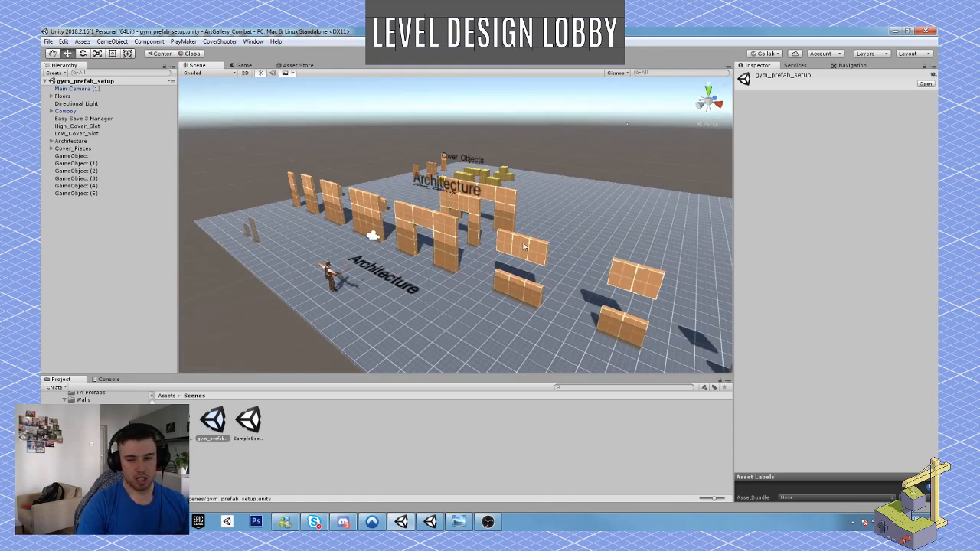
pyautogui.keyDown('alt'); pyautogui.moveTo(511, 242); pyautogui.dragTo(520, 246); pyautogui.keyUp('alt')
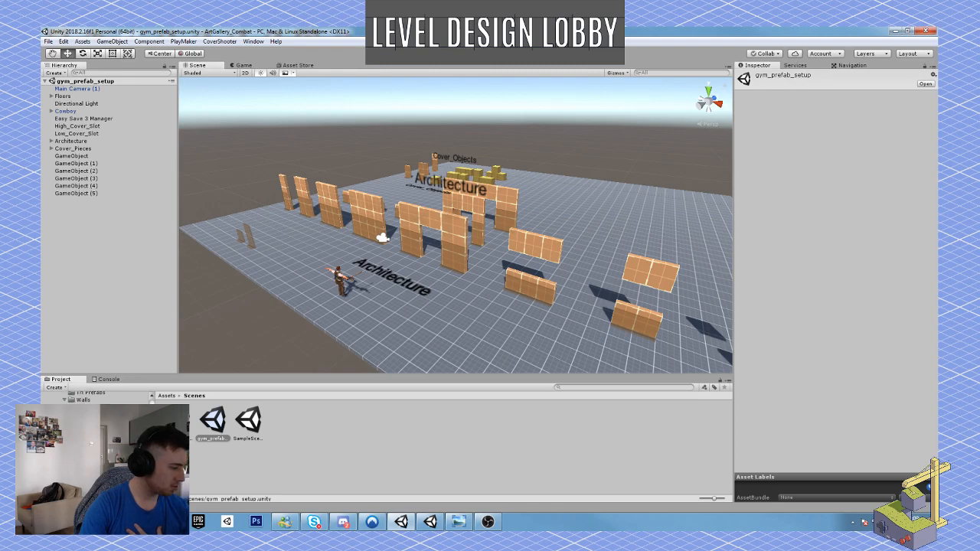
pyautogui.click(99, 461)
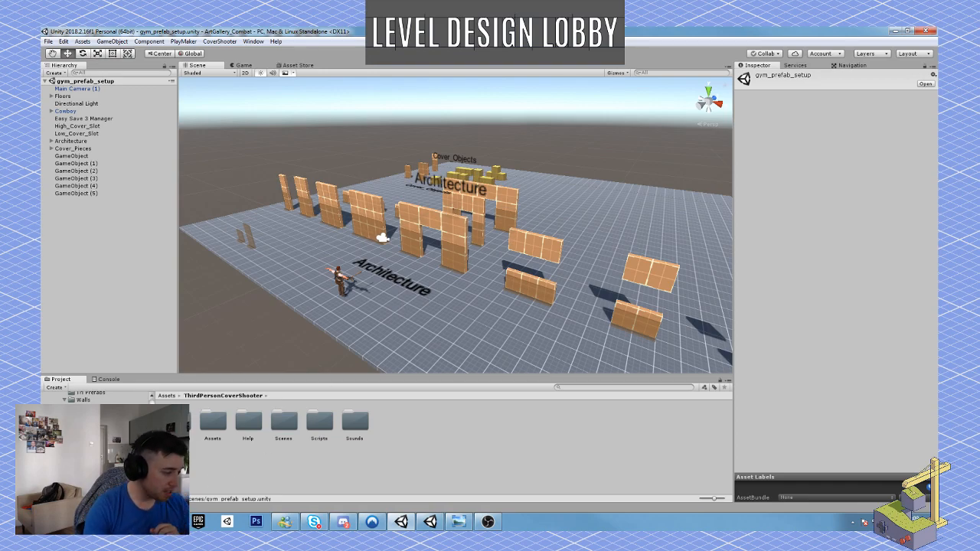
pyautogui.scroll(10, 98, 447)
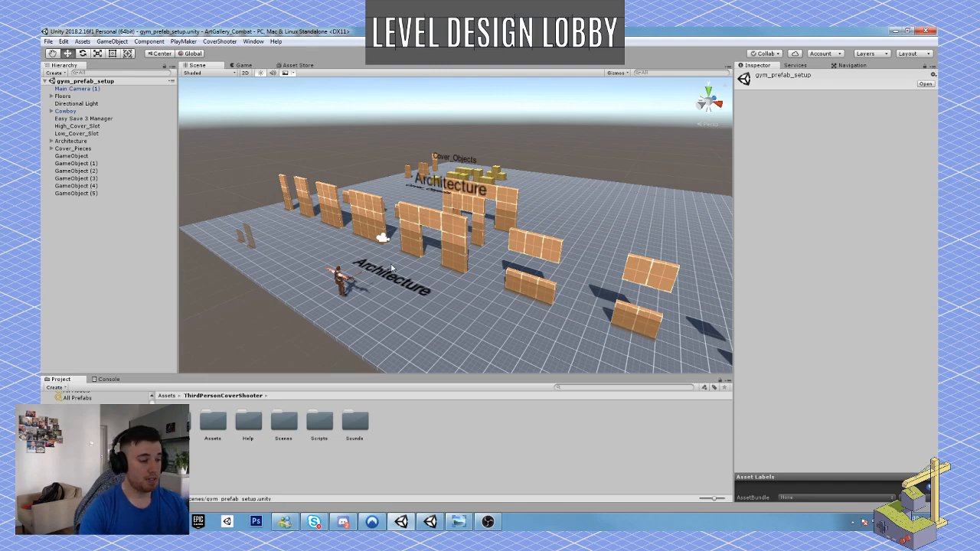
# Examine the row of Architecture wall and door pieces beside the cowboy character.
pyautogui.keyDown('alt'); pyautogui.moveTo(391, 267); pyautogui.dragTo(377, 220); pyautogui.keyUp('alt')
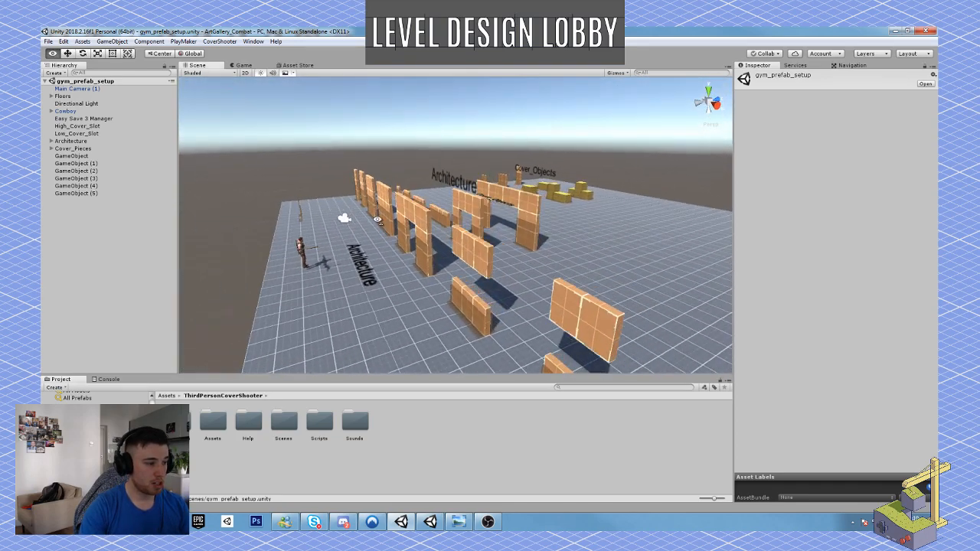
pyautogui.moveTo(376, 220); pyautogui.dragTo(426, 226, button='right')
pyautogui.press('w')
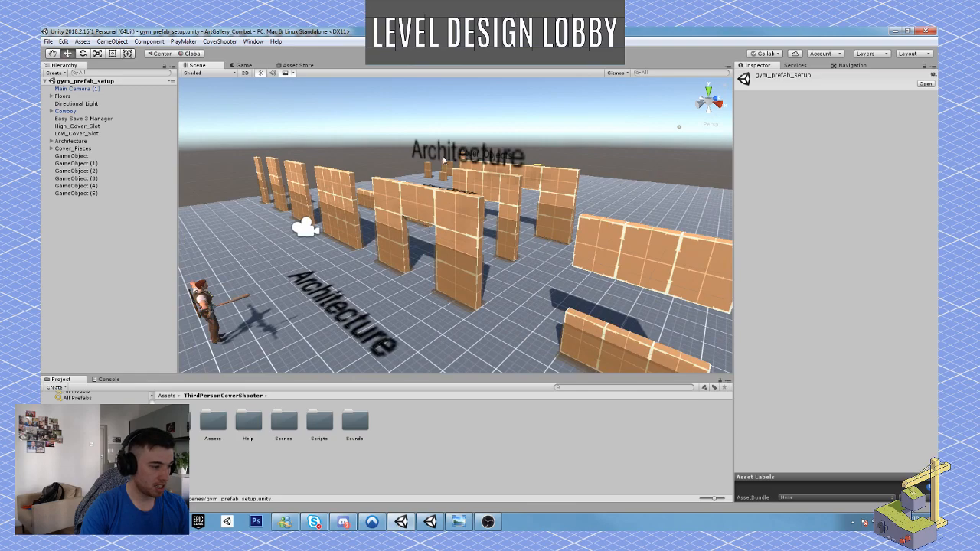
pyautogui.press('a')
pyautogui.moveTo(444, 160); pyautogui.dragTo(432, 231, button='right')
pyautogui.moveTo(360, 262); pyautogui.dragTo(387, 261, button='right')
pyautogui.press('w')
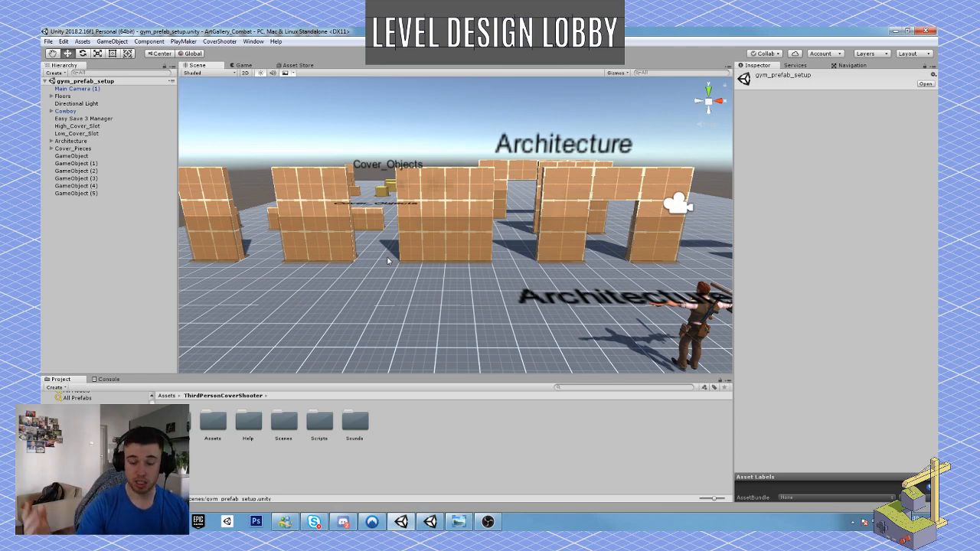
# Select the wall_4x3 piece in the Architecture group.
pyautogui.press('w')
pyautogui.moveTo(390, 247)
pyautogui.mouseDown(button='right')
pyautogui.moveTo(368, 249)
pyautogui.moveTo(375, 247)
pyautogui.mouseUp(button='right')
pyautogui.press('s')
pyautogui.press('w')
pyautogui.moveTo(453, 259); pyautogui.dragTo(518, 263, button='right')
pyautogui.click(502, 264)
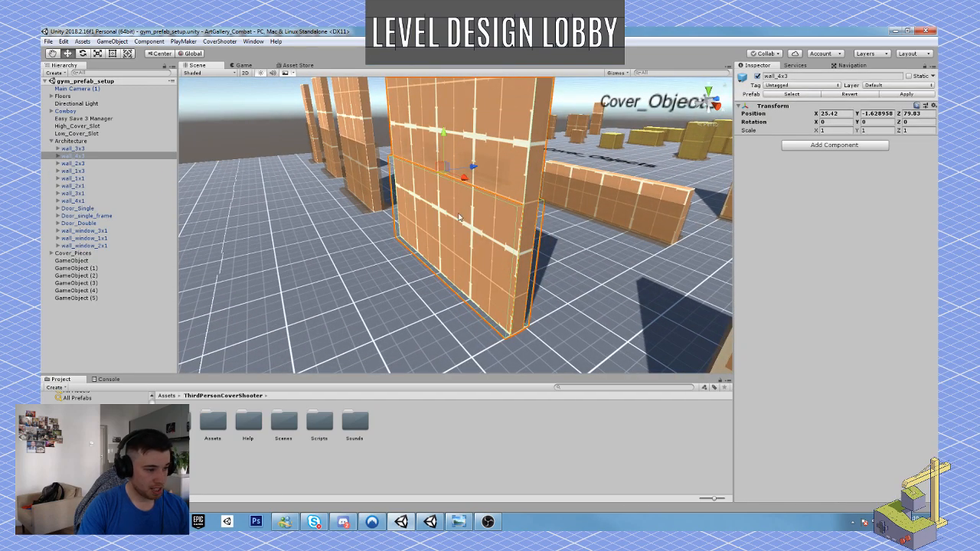
# Inspect the Architecture pieces around the selected wall, including the doorway and the low window wall.
pyautogui.press('w')
pyautogui.moveTo(467, 242); pyautogui.dragTo(596, 251, button='right')
pyautogui.press('d')
pyautogui.press('a')
pyautogui.moveTo(426, 224); pyautogui.dragTo(460, 234, button='right')
pyautogui.press('d')
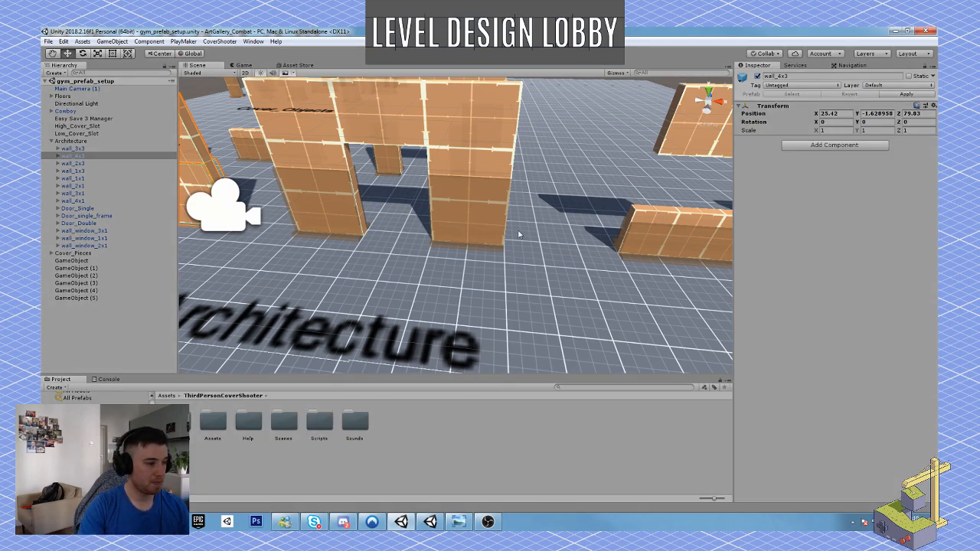
# Play the scene, run the cowboy character to the Architecture walls, and test moving and aiming from high cover.
pyautogui.hotkey('ctrl', 'p')
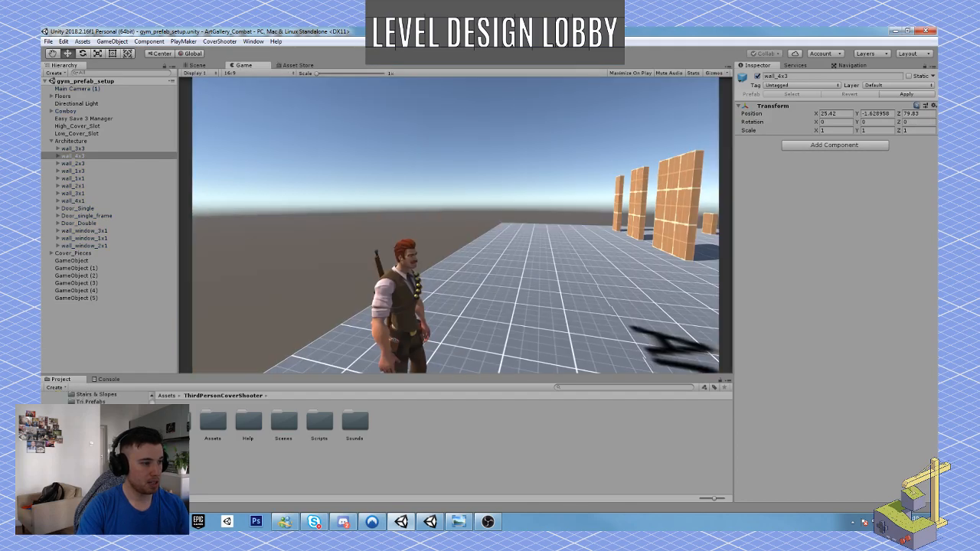
pyautogui.press('w')
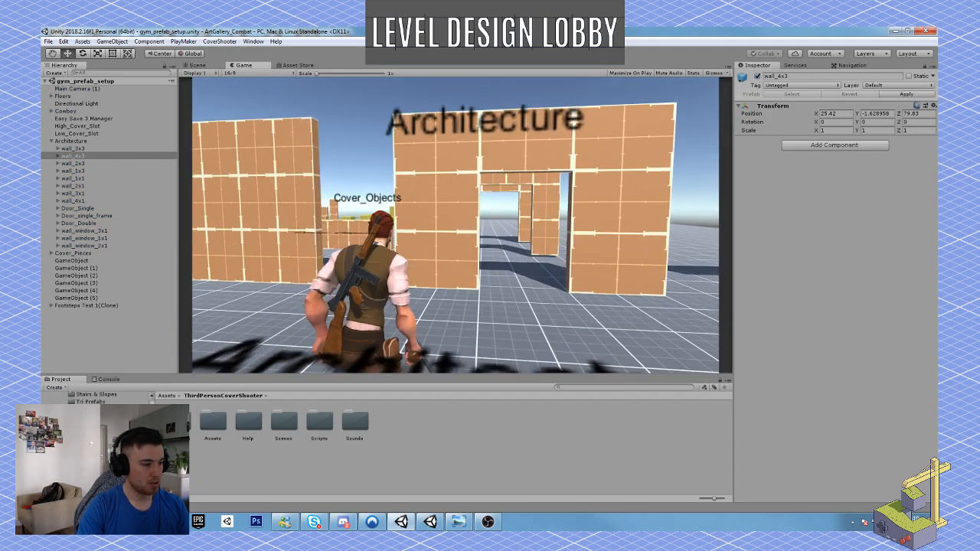
pyautogui.press('d')
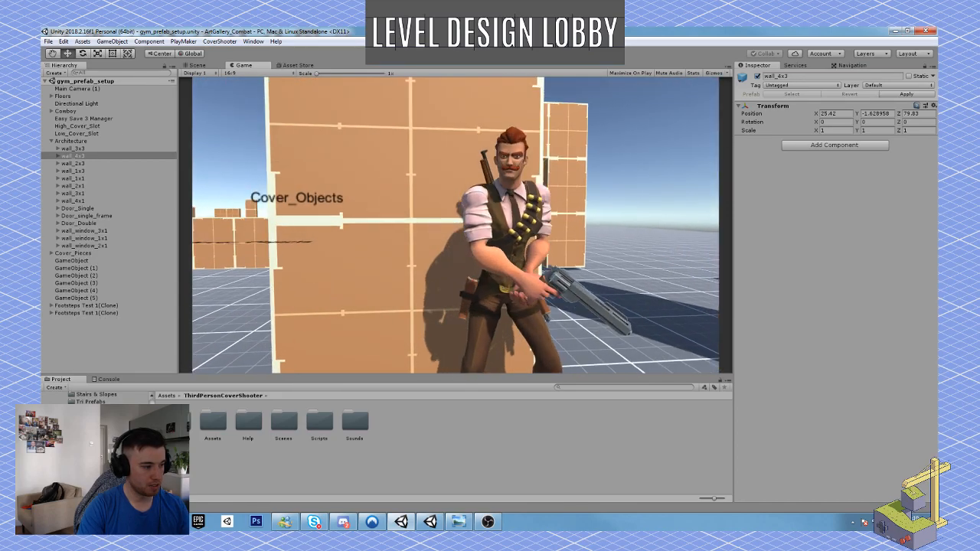
pyautogui.press('a')
pyautogui.rightClick(456, 226)
pyautogui.moveTo(455, 226)
pyautogui.mouseDown(button='right')
pyautogui.moveTo(199, 222)
pyautogui.moveTo(456, 225)
pyautogui.mouseUp(button='right')
pyautogui.press('s')
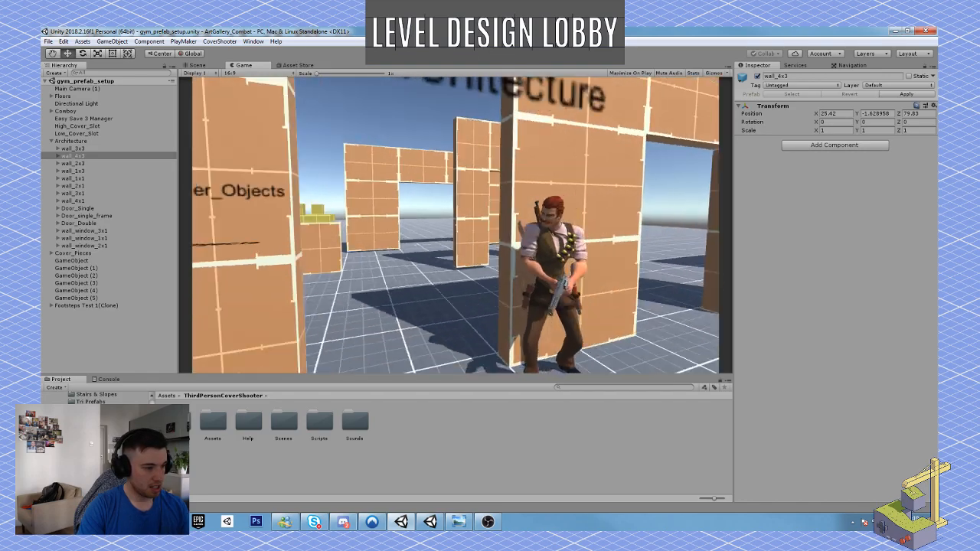
# Put the character into cover against the wide wall, slide to both of its edges, and back away from it.
pyautogui.press('w')
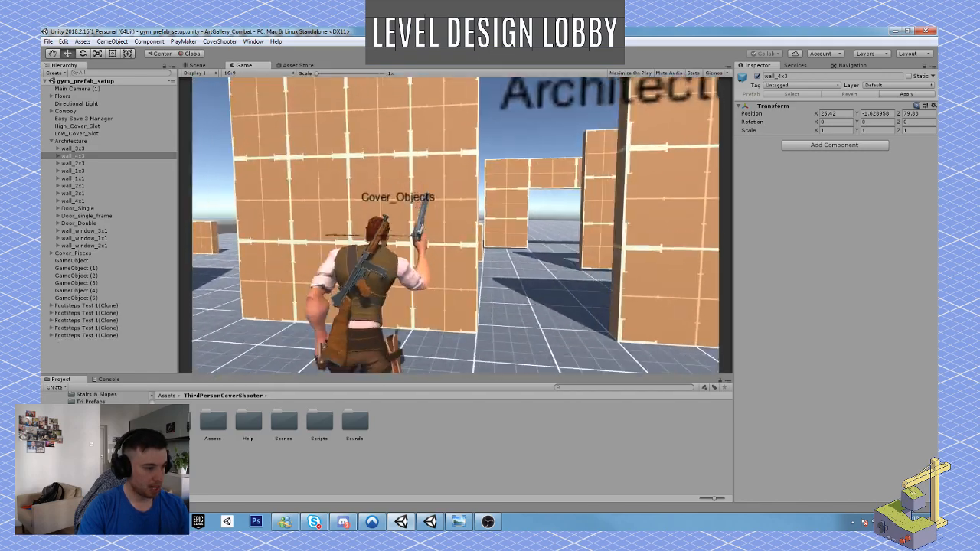
pyautogui.press('a')
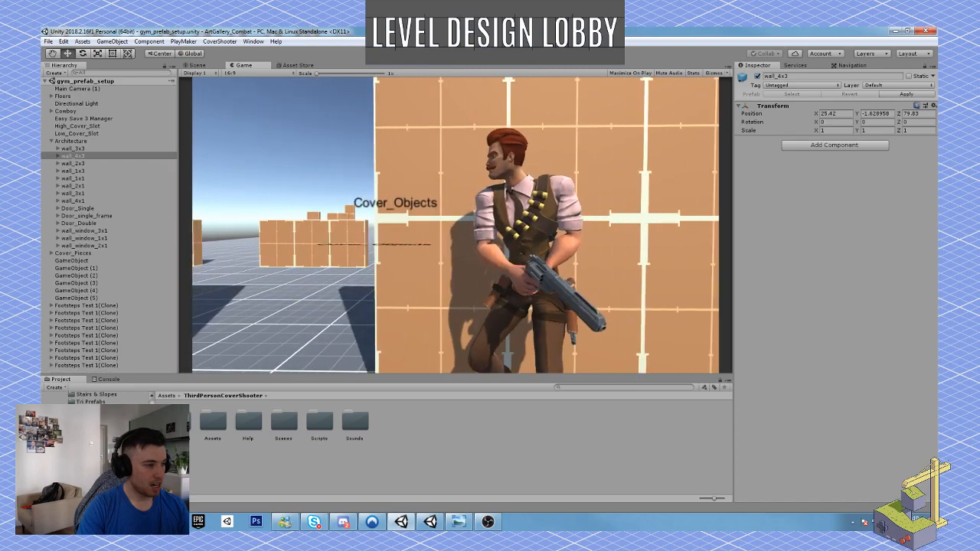
pyautogui.press('d')
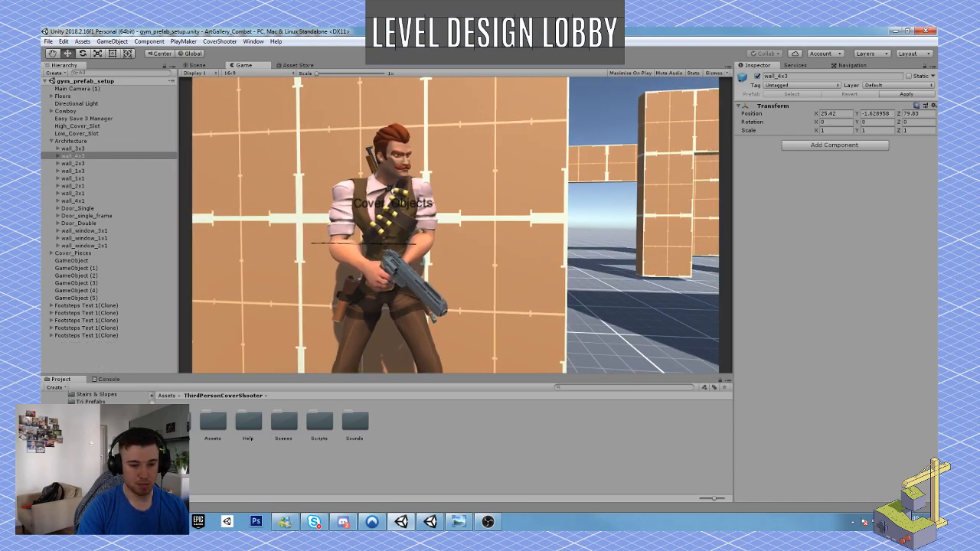
pyautogui.press('s')
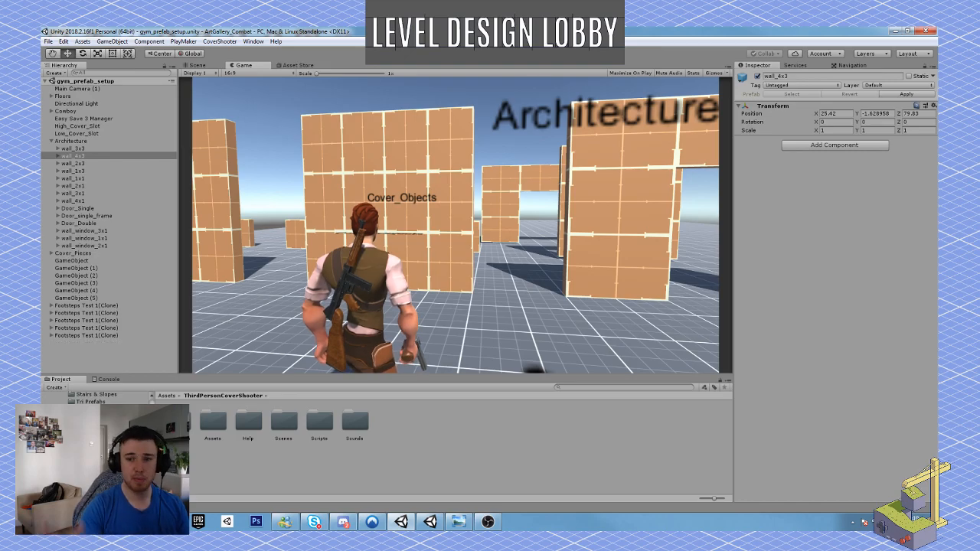
# Aim the character's pistol across the open floor and move over toward the window wall pieces.
pyautogui.moveTo(455, 225); pyautogui.dragTo(551, 225, button='right')
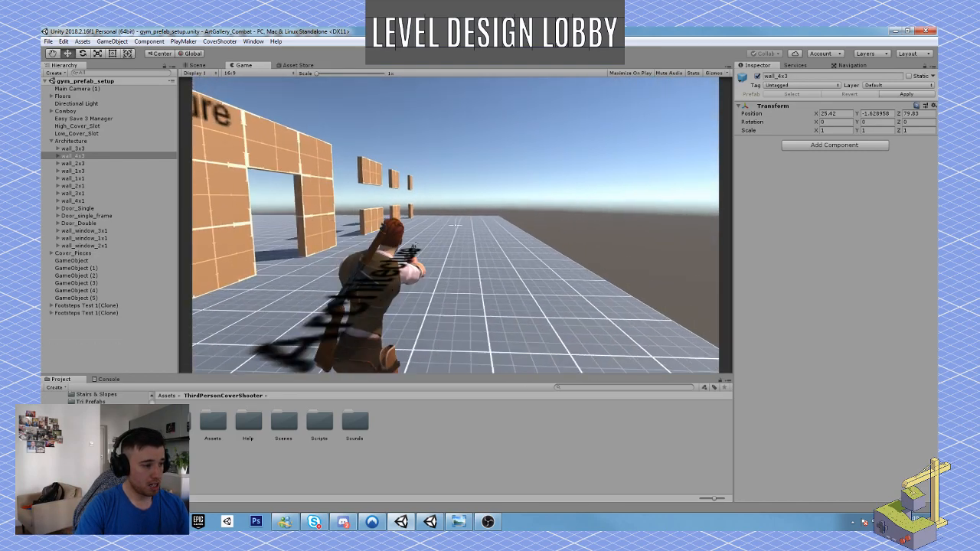
pyautogui.press('w')
pyautogui.press('d')
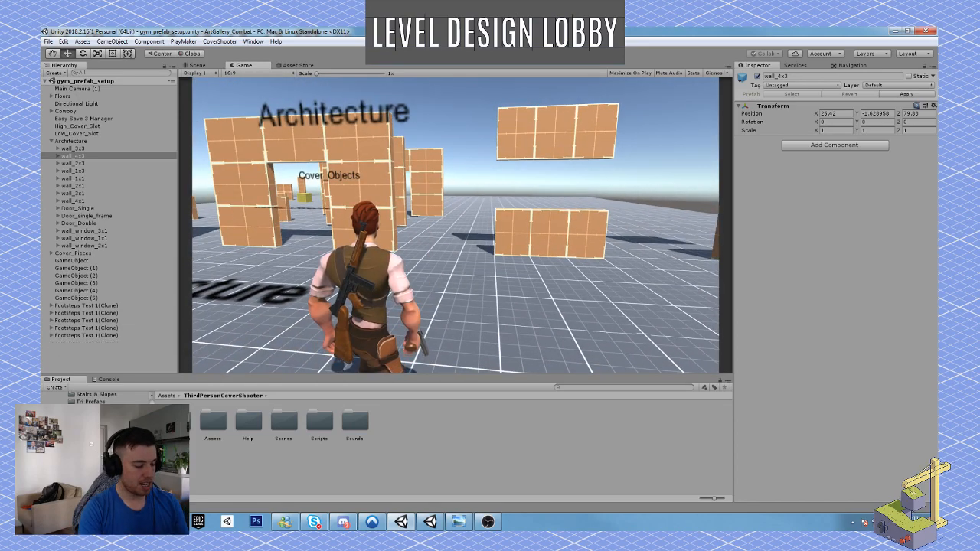
# Test switching the character back and forth between weapon slots 1 and 2.
pyautogui.press('1')
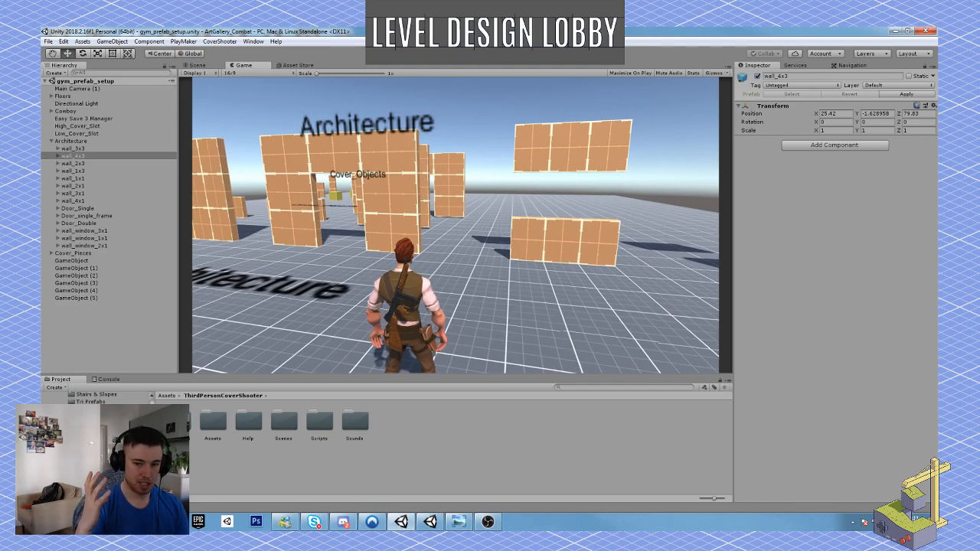
pyautogui.press('2')
pyautogui.press('1')
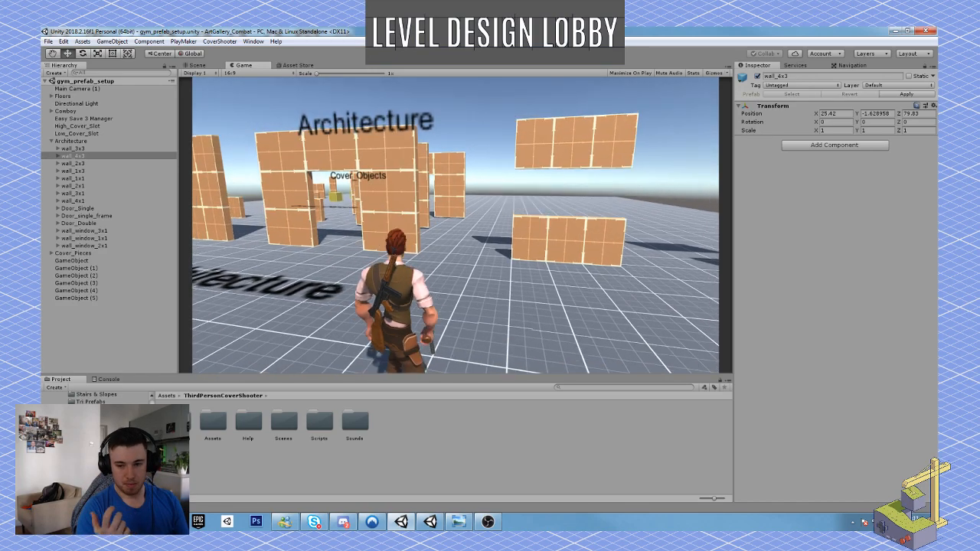
pyautogui.press('2')
pyautogui.press('1')
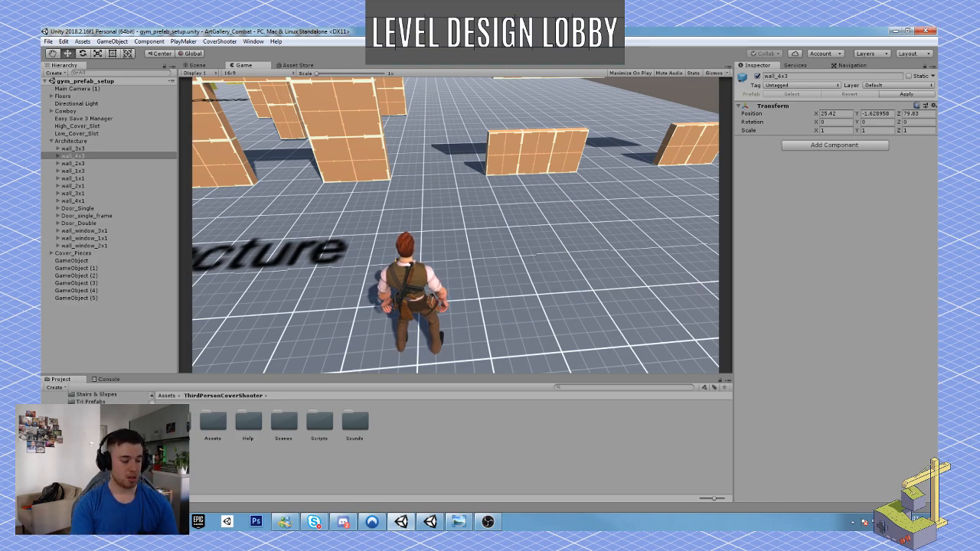
# Walk the character up to the low window wall, test crouching in cover behind it, and back away.
pyautogui.press('w')
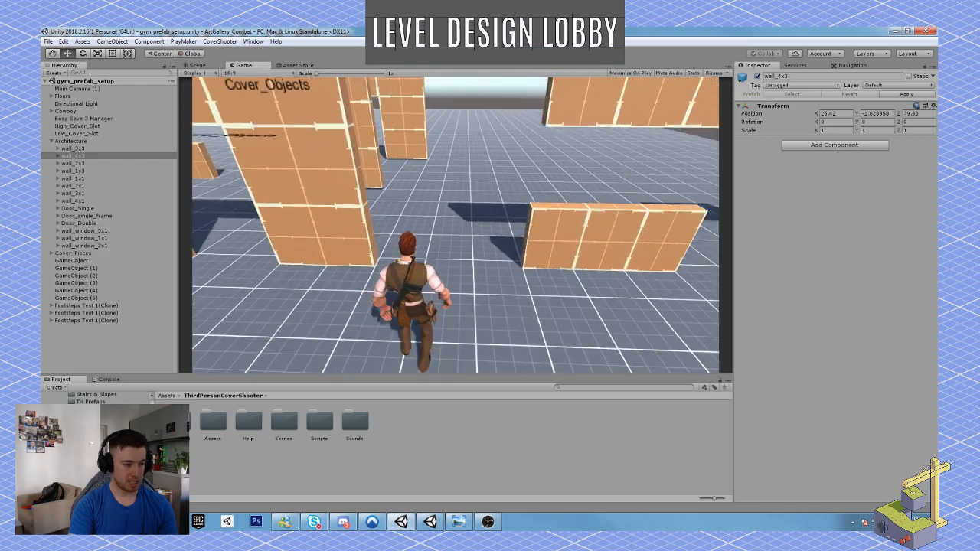
pyautogui.press('w')
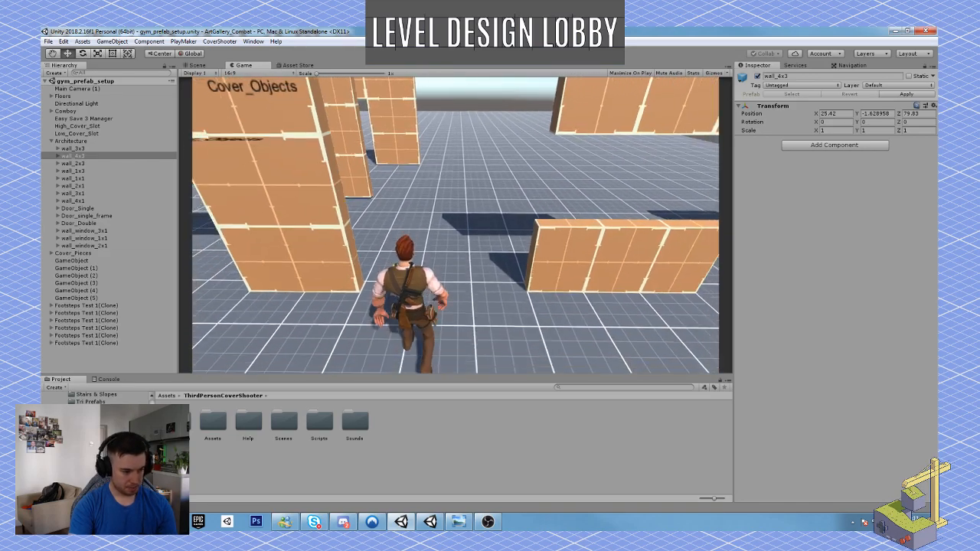
pyautogui.press('w')
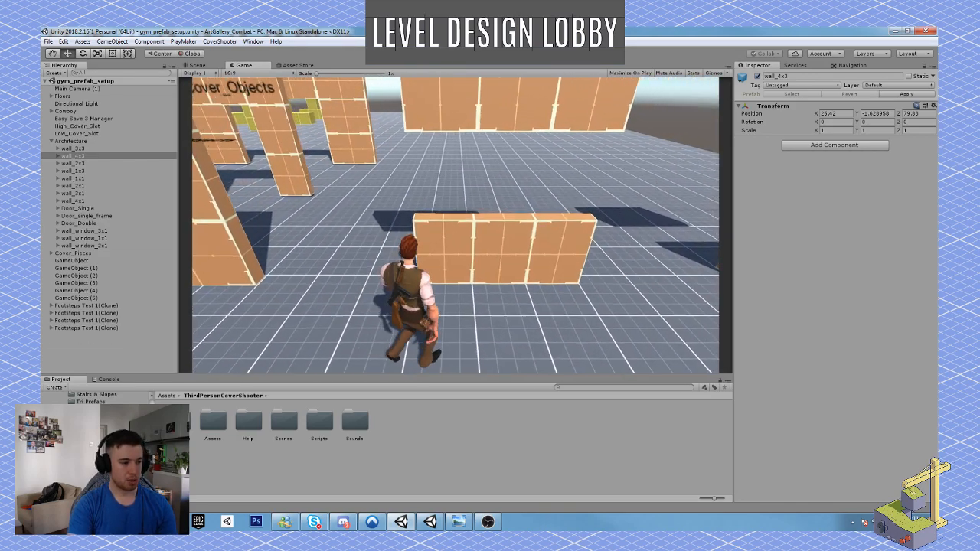
pyautogui.press('w')
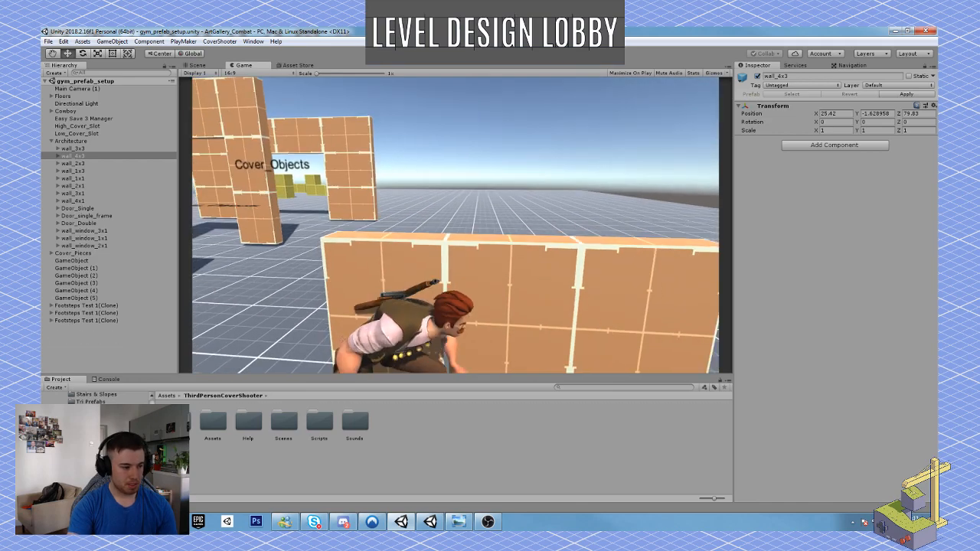
pyautogui.press('s')
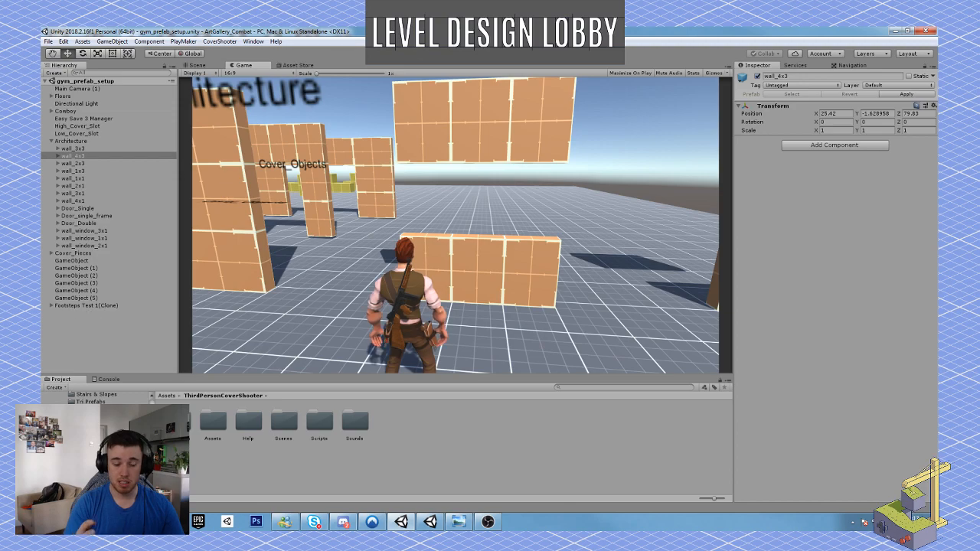
# Walk the character past the low window wall and over to the doorway piece to compare their scale.
pyautogui.press('a')
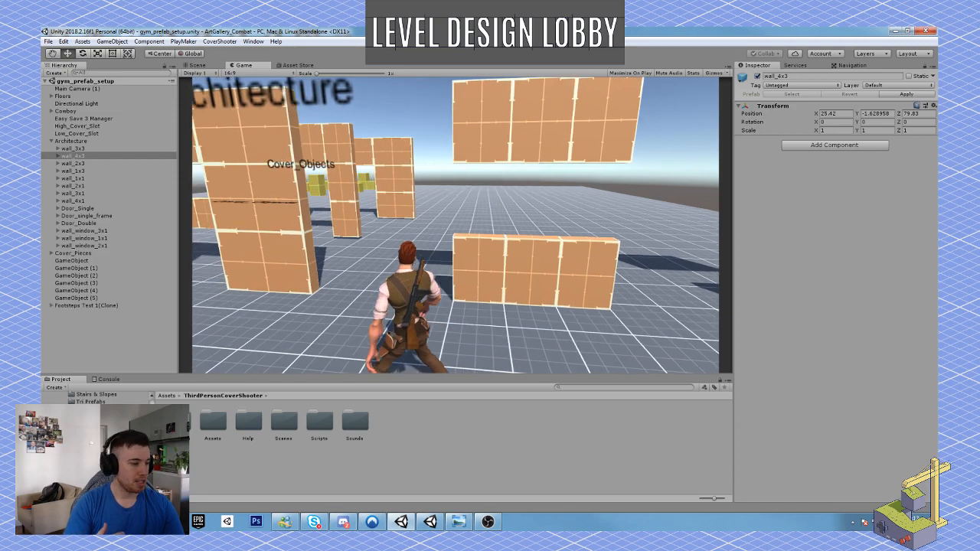
pyautogui.press('w')
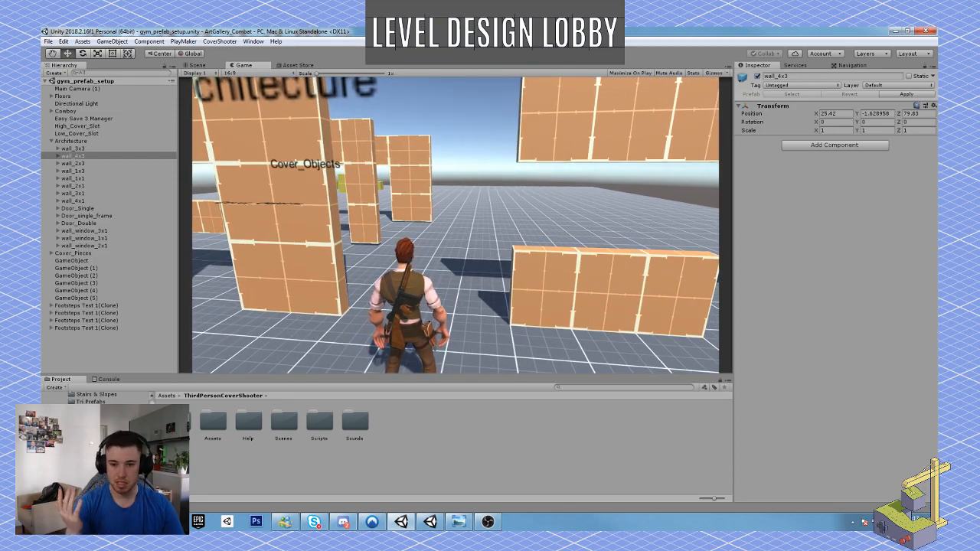
pyautogui.press('w')
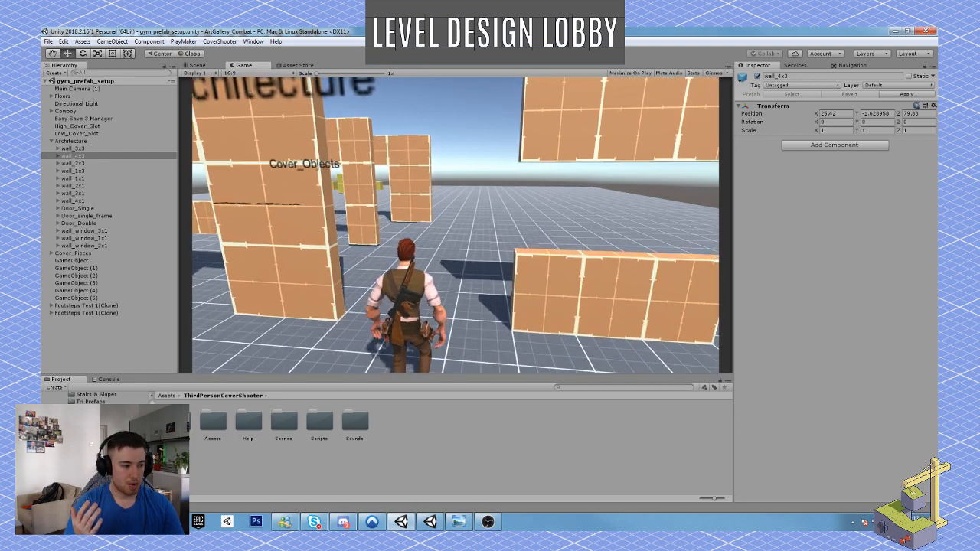
pyautogui.press('s')
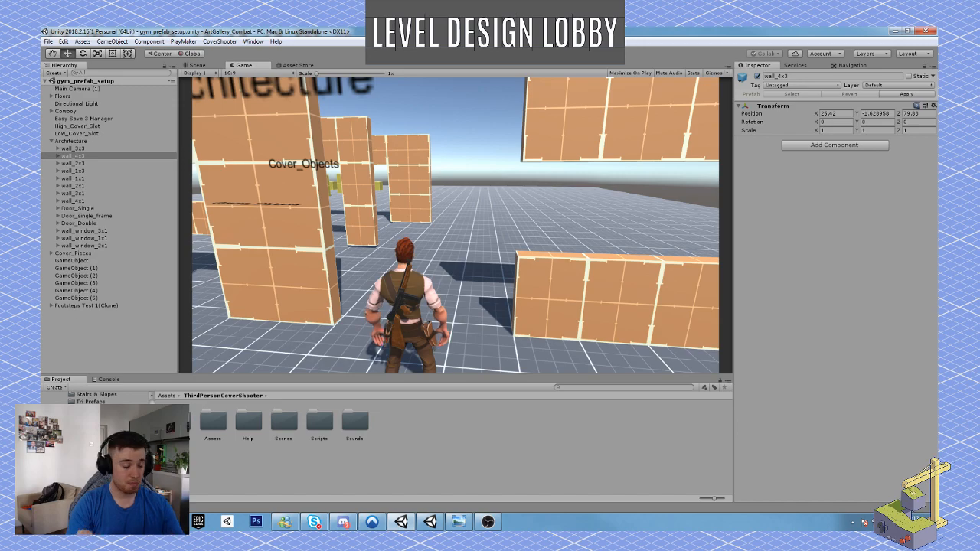
pyautogui.press('a')
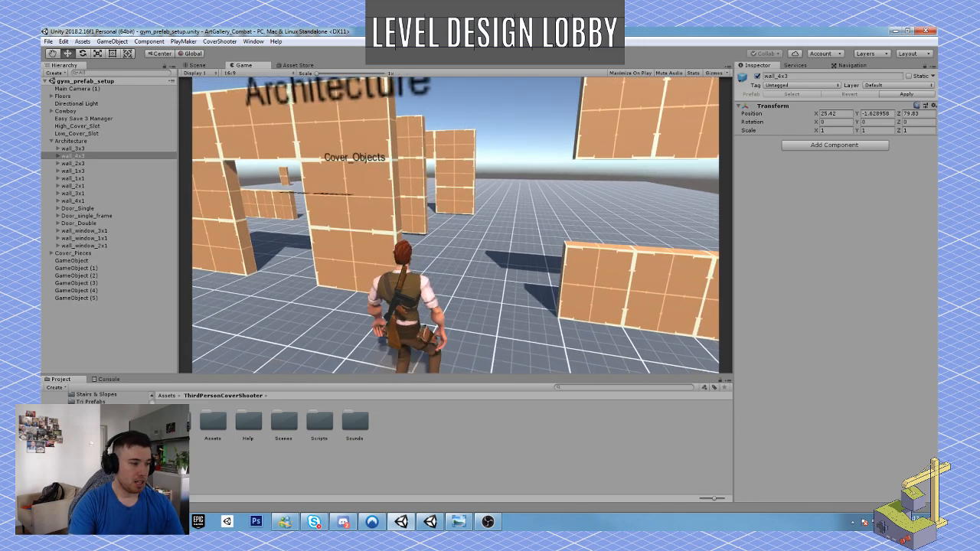
pyautogui.press('a')
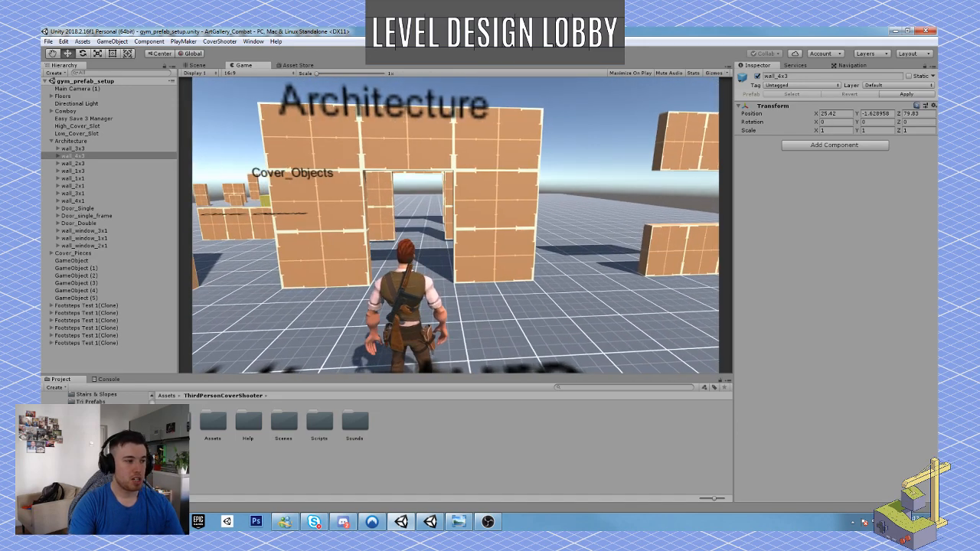
pyautogui.press('w')
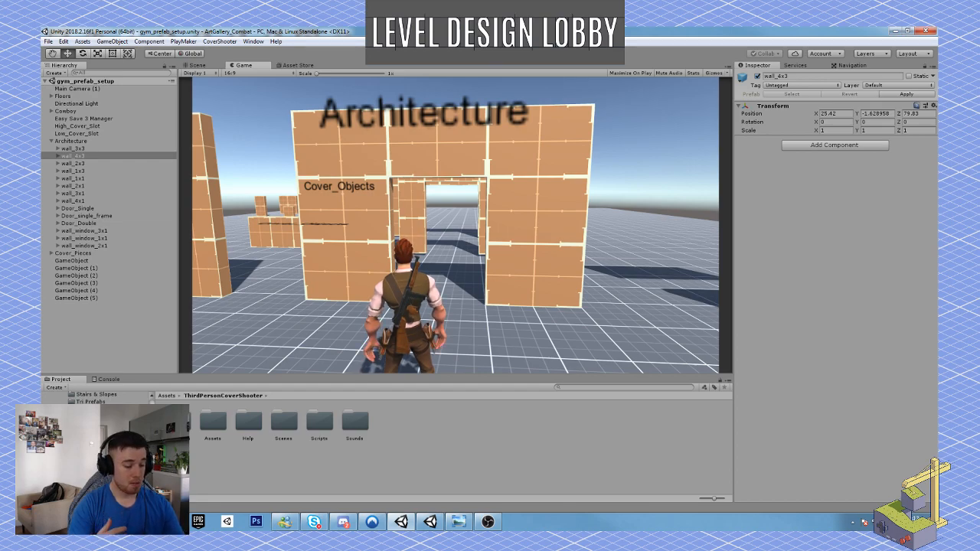
# Switch the character to weapon slot 2 and walk back and forth through the large Architecture doorway to judge its scale.
pyautogui.press('c')
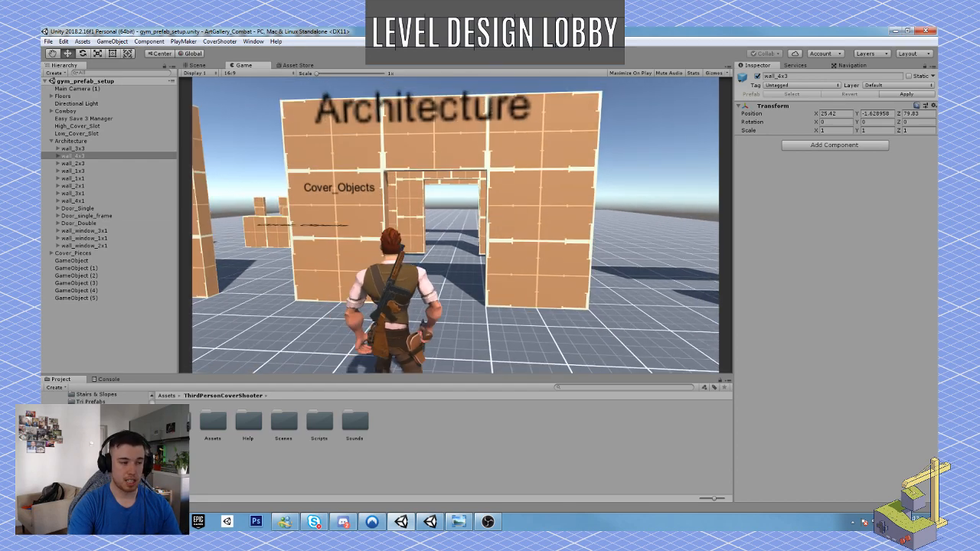
pyautogui.press('2')
pyautogui.press('w')
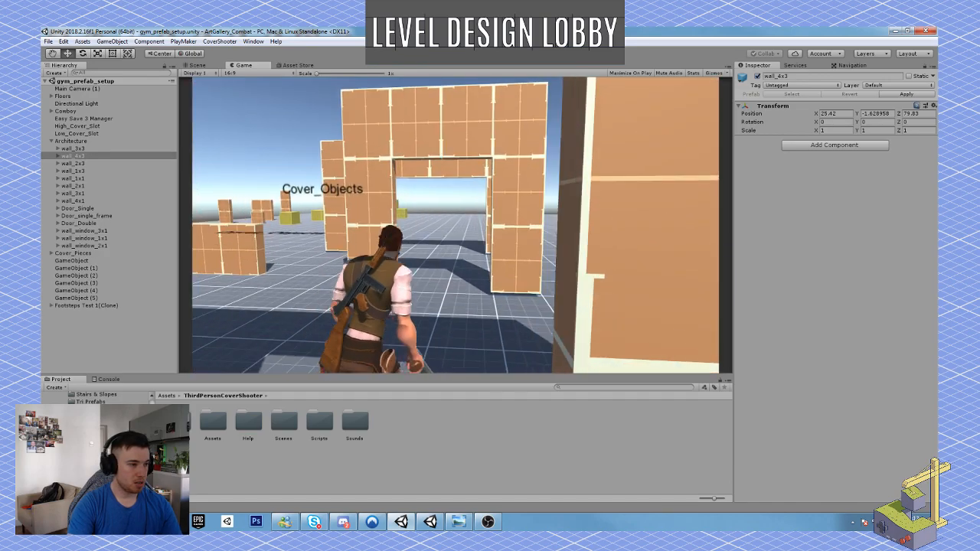
pyautogui.press('s')
pyautogui.press('w')
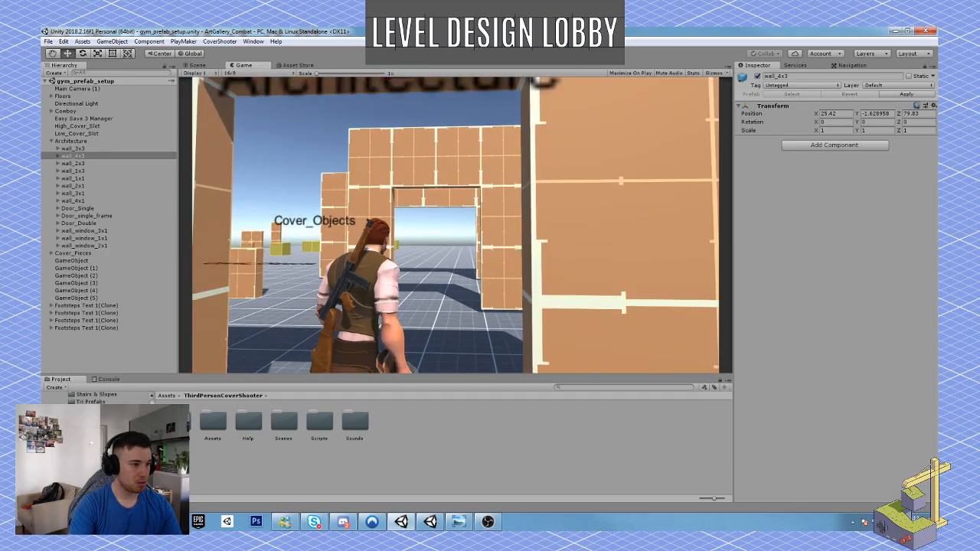
pyautogui.press('s')
pyautogui.press('w')
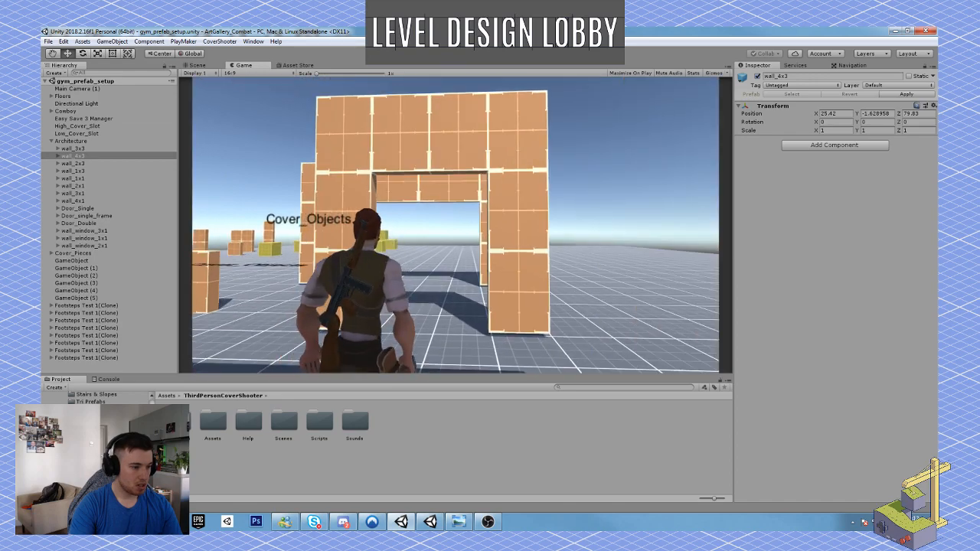
pyautogui.press('s')
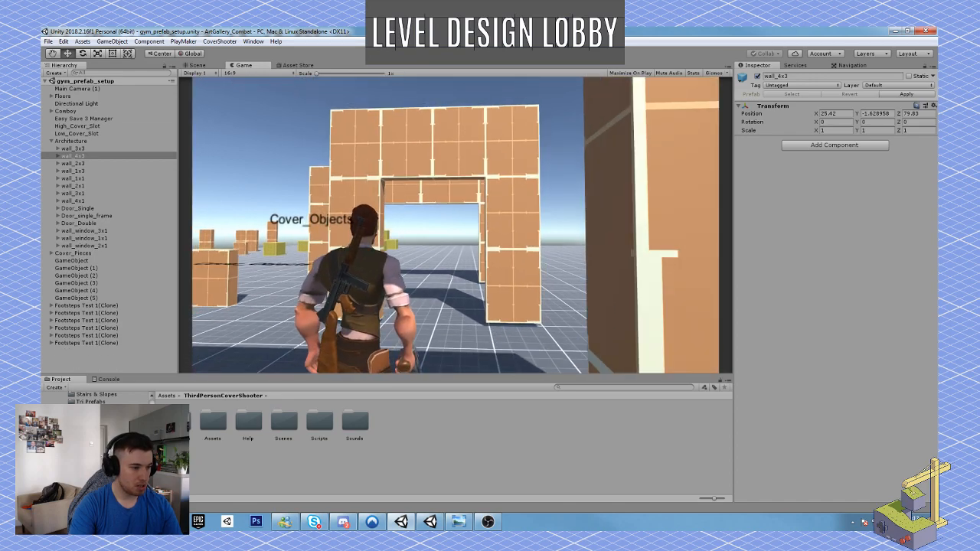
# Walk the character through the large Architecture doorway again, back out of it, and stop the playtest.
pyautogui.press('s')
pyautogui.press('w')
pyautogui.press('w')
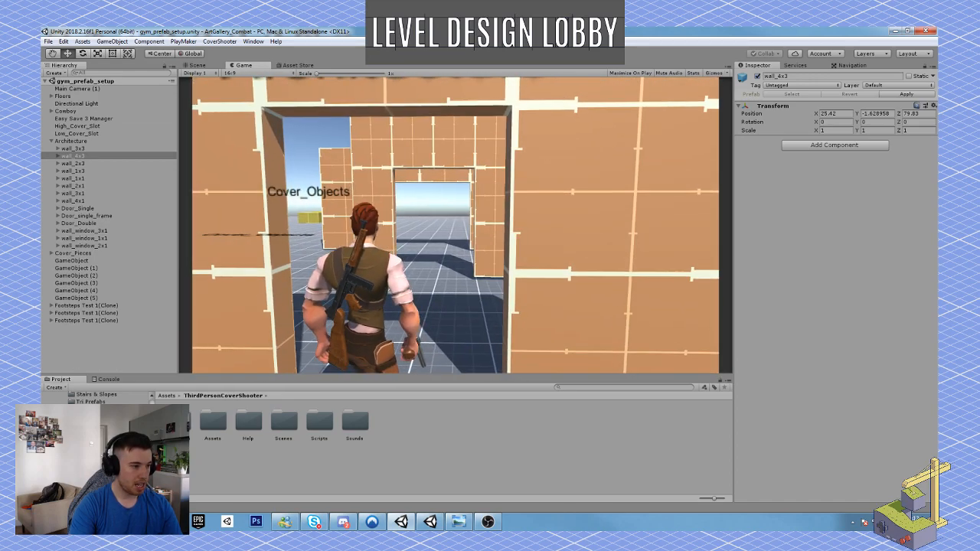
pyautogui.press('s')
pyautogui.press('w')
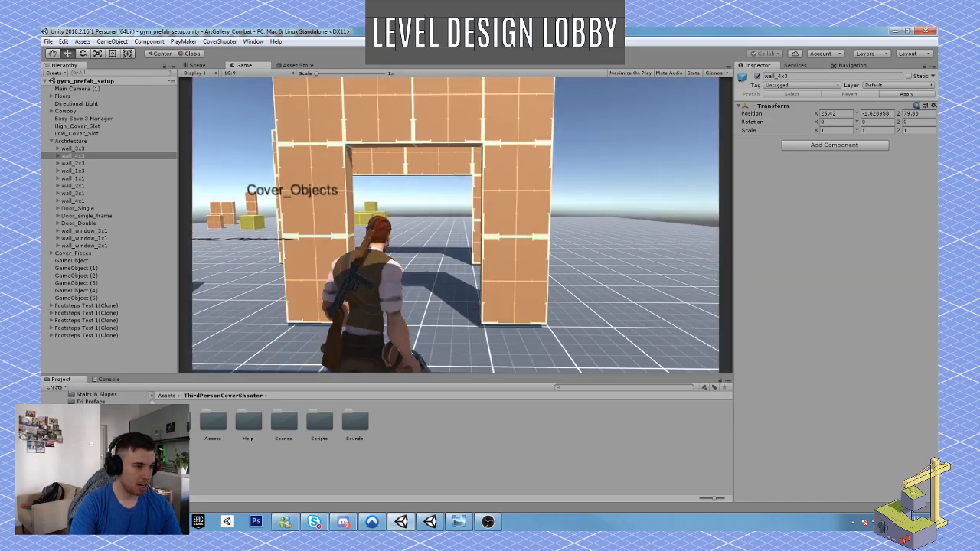
pyautogui.press('s')
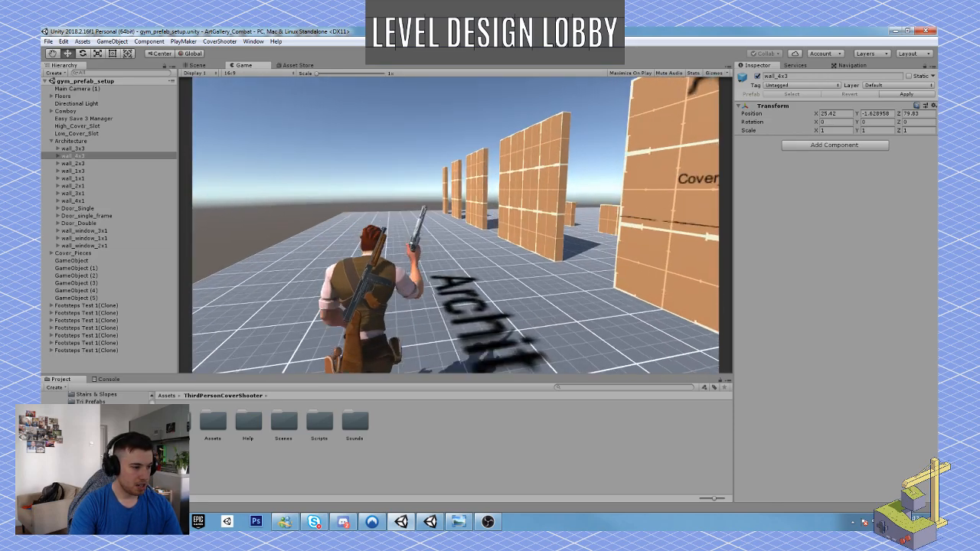
pyautogui.press('Escape')
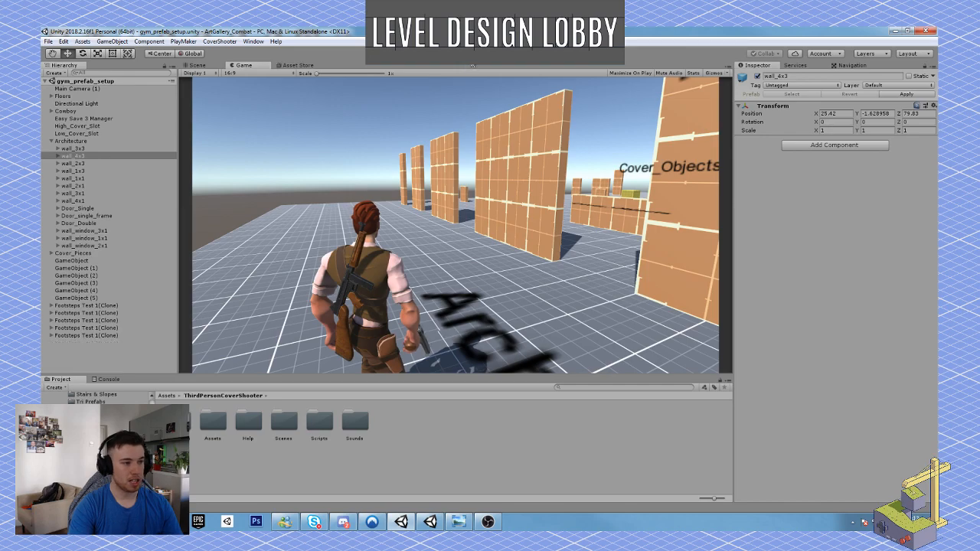
pyautogui.click(474, 54)
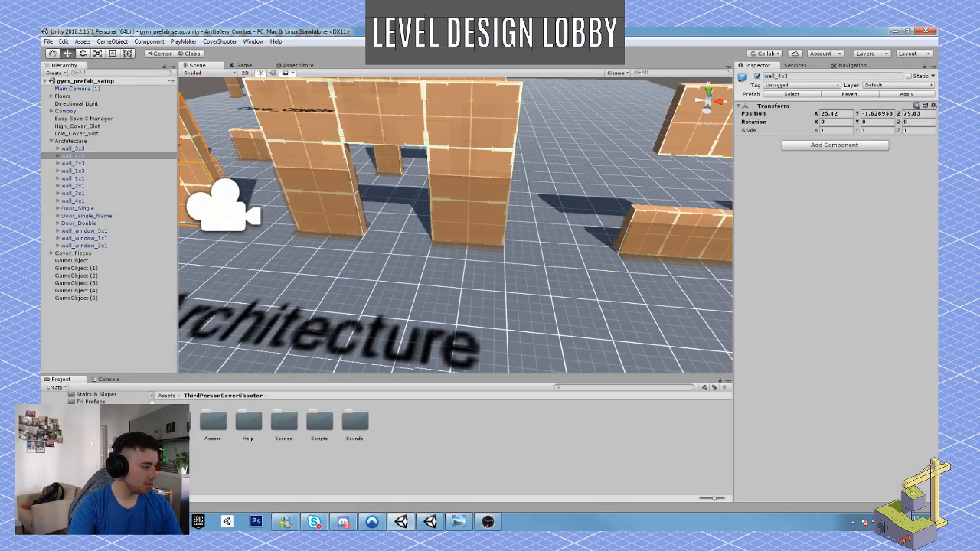
# Place the Wall_Doorway_025x3x3 prefab from the Blockout Windows & Doors folder on the open floor beside the Architecture label.
pyautogui.click(82, 409)
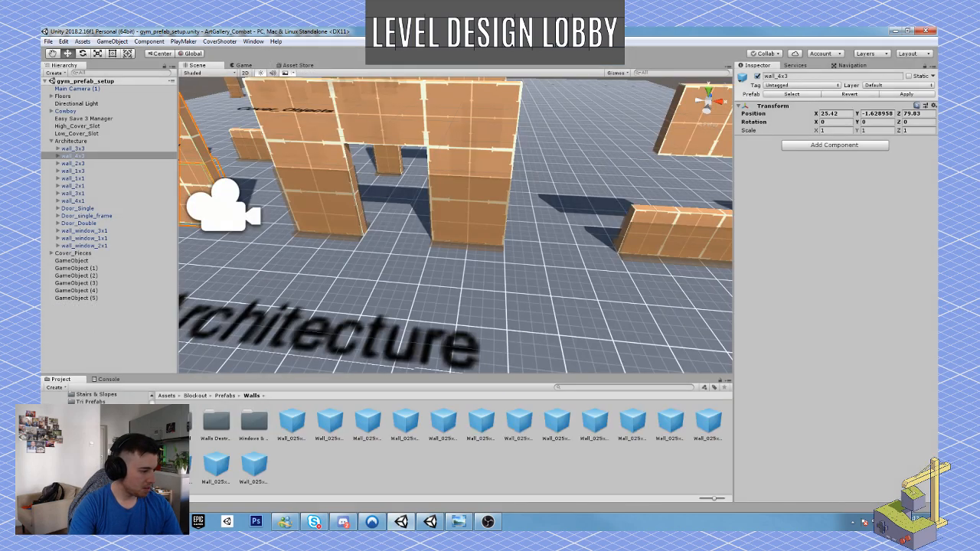
pyautogui.click(98, 431)
pyautogui.press('s')
pyautogui.moveTo(552, 324)
pyautogui.mouseDown(button='right')
pyautogui.moveTo(526, 310)
pyautogui.moveTo(544, 328)
pyautogui.mouseUp(button='right')
pyautogui.click(211, 429)
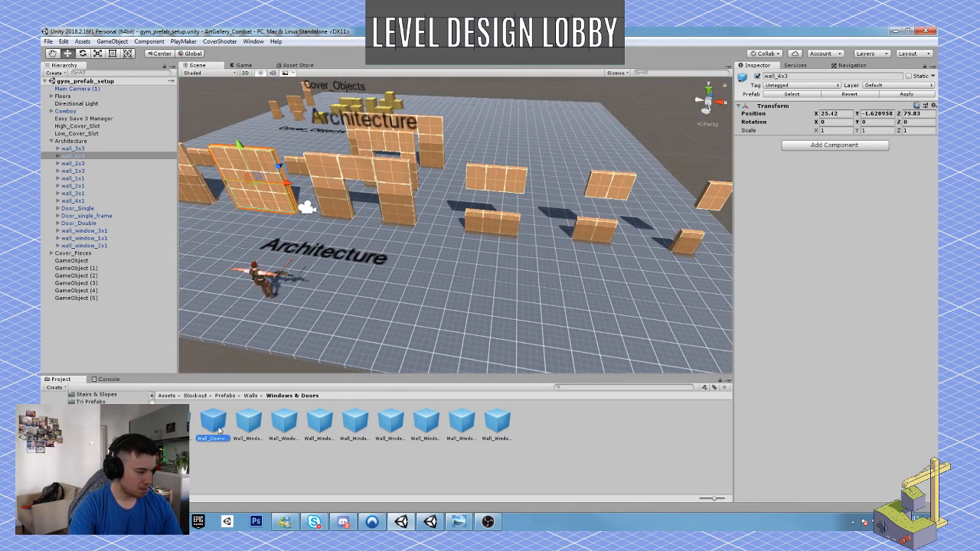
pyautogui.moveTo(213, 423); pyautogui.dragTo(464, 265)
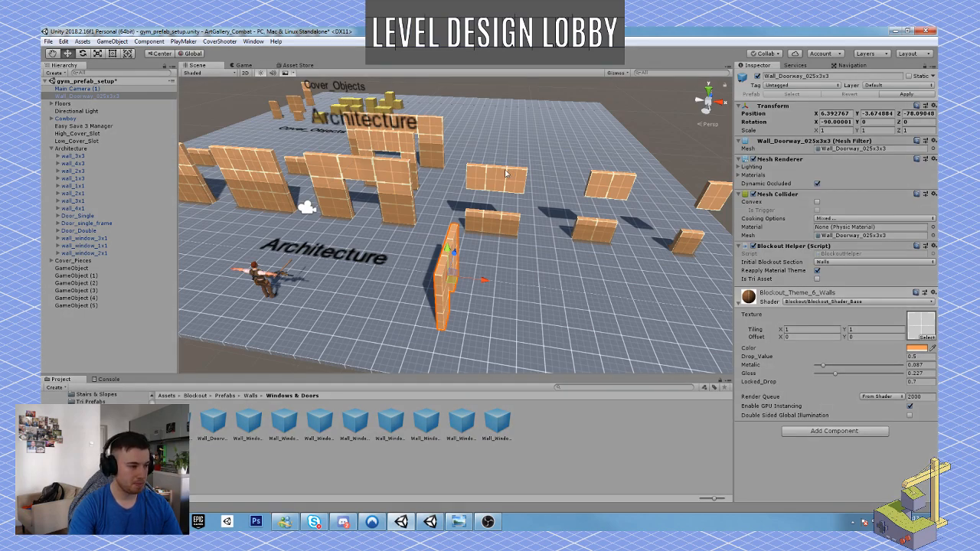
# Start a playtest, switch to weapon slot 2, and walk the character up to the newly placed narrow doorway and back.
pyautogui.hotkey('ctrl', 'p')
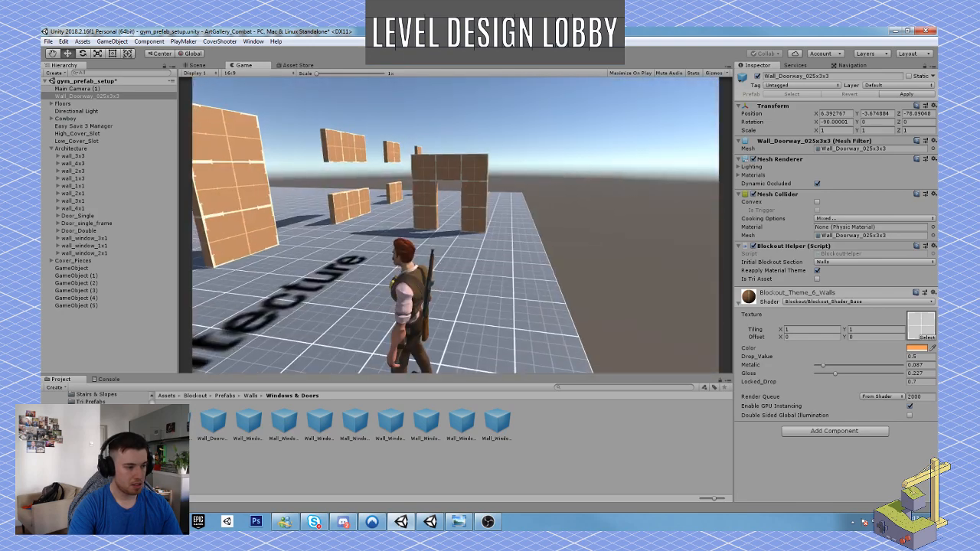
pyautogui.press('2')
pyautogui.press('w')
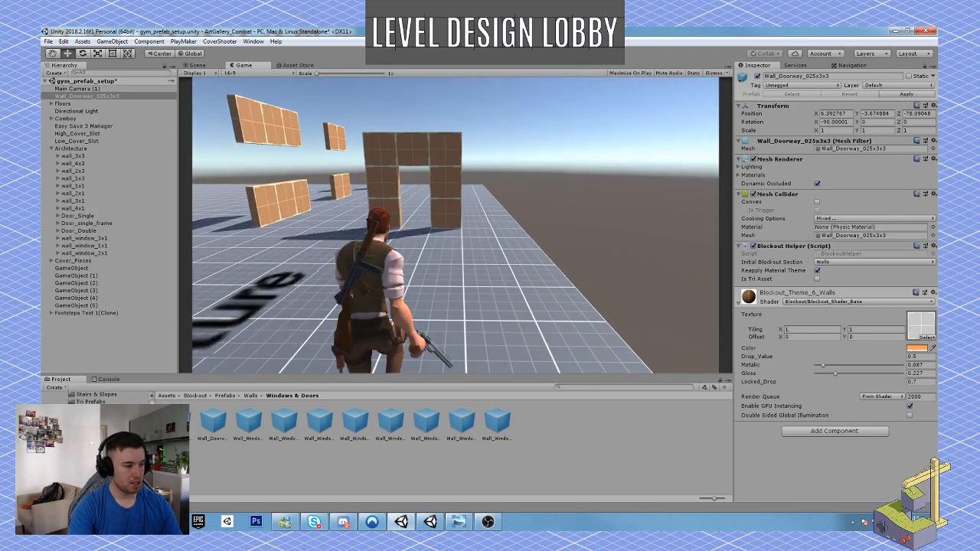
pyautogui.press('w')
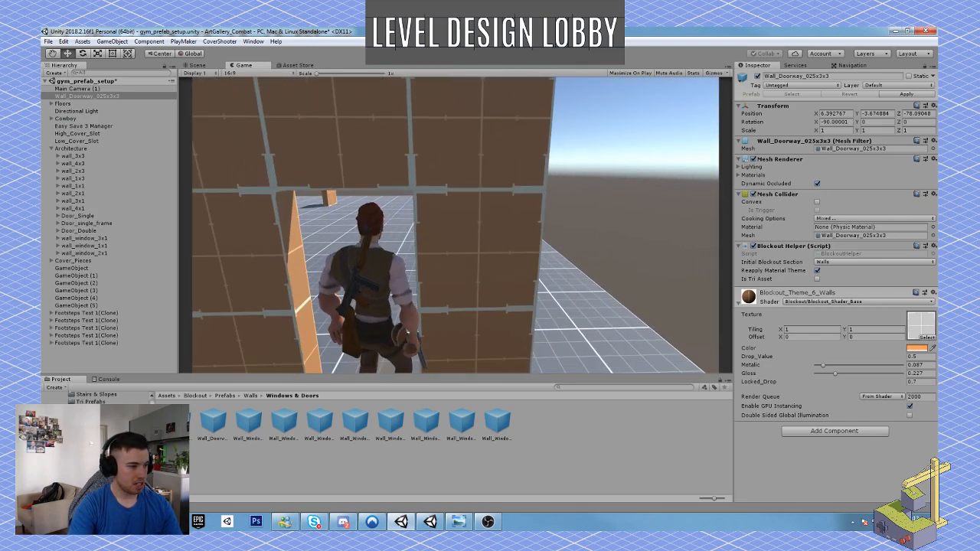
pyautogui.press('w')
pyautogui.press('s')
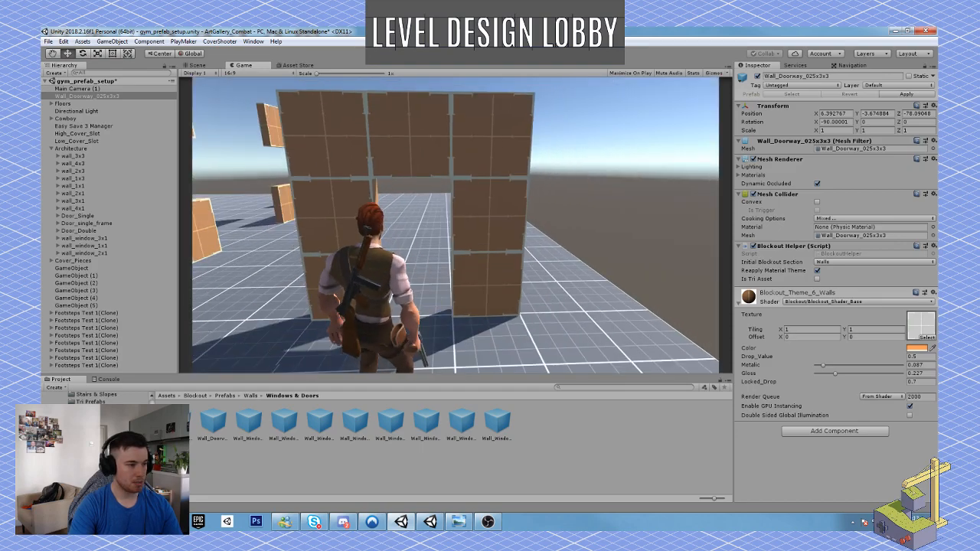
# Move the character repeatedly in and out of the narrow doorway to check its clearance and the camera behaviour.
pyautogui.press('w')
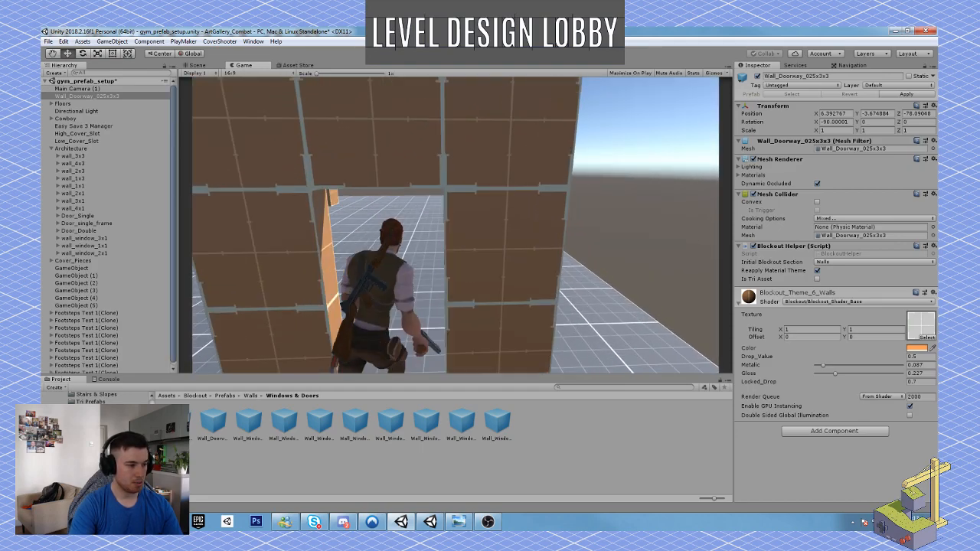
pyautogui.press('w')
pyautogui.press('s')
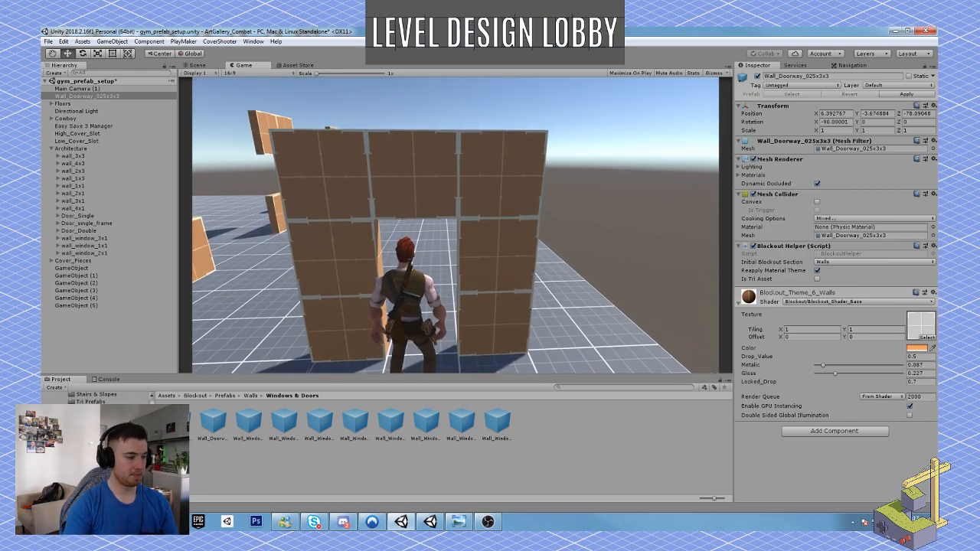
pyautogui.press('w')
pyautogui.press('s')
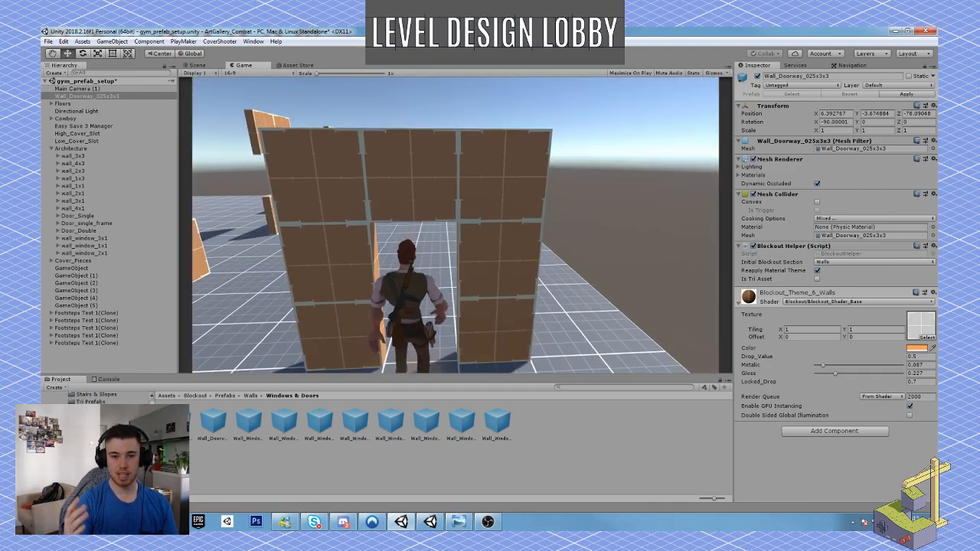
pyautogui.press('w')
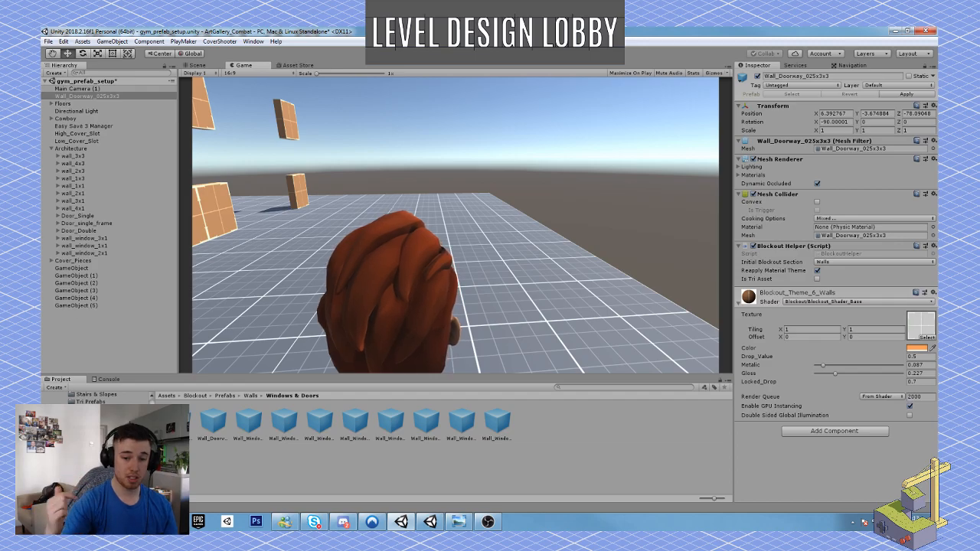
pyautogui.press('s')
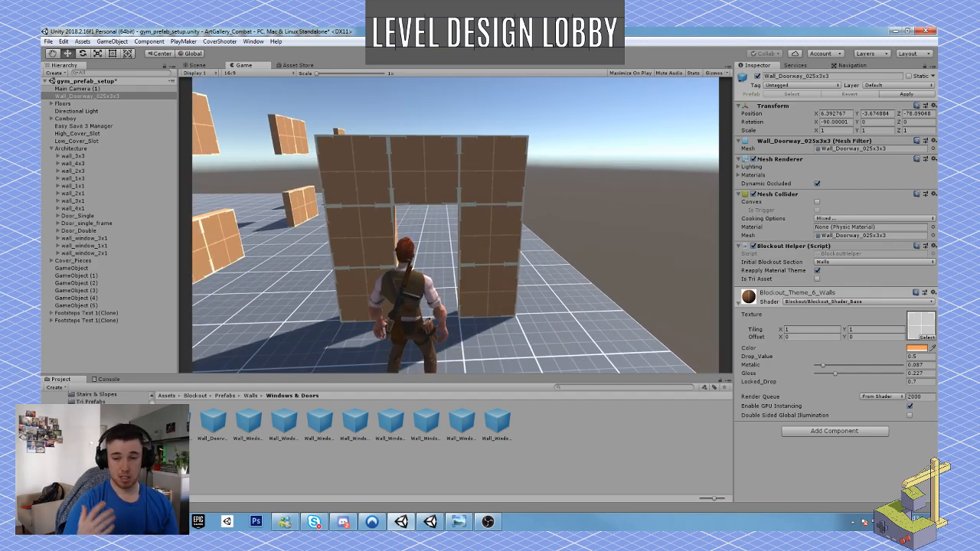
# Walk the character from the narrow doorway over to the large Architecture doorway, pass through it, and back out.
pyautogui.press('w')
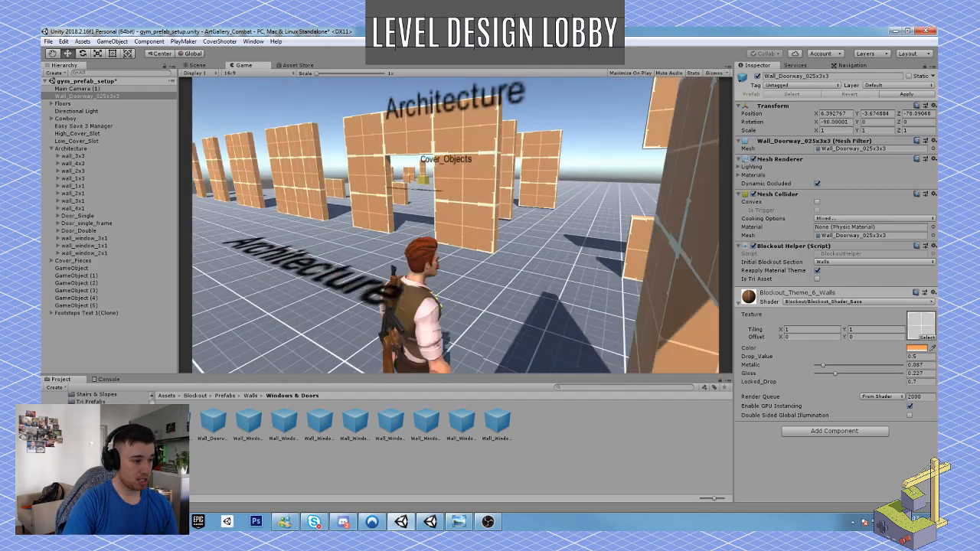
pyautogui.press('w')
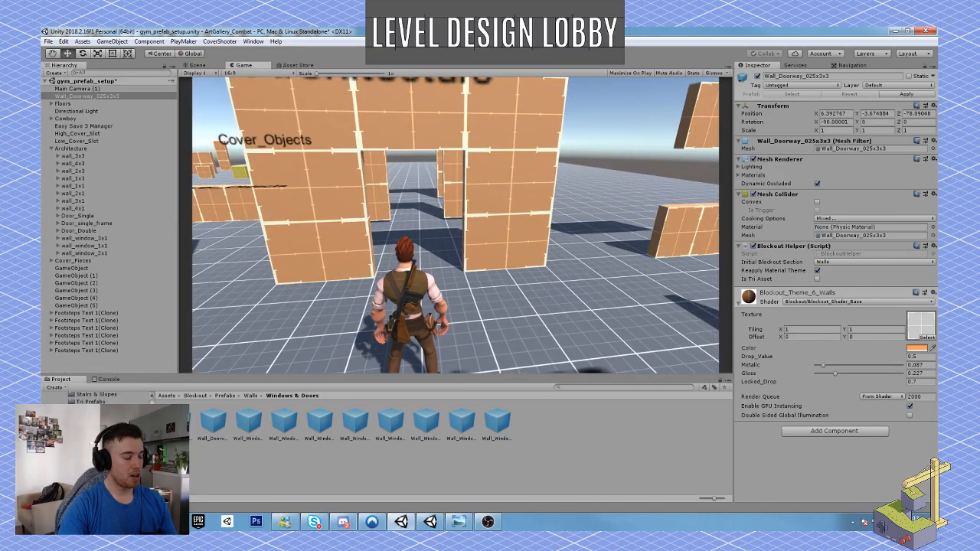
pyautogui.press('w')
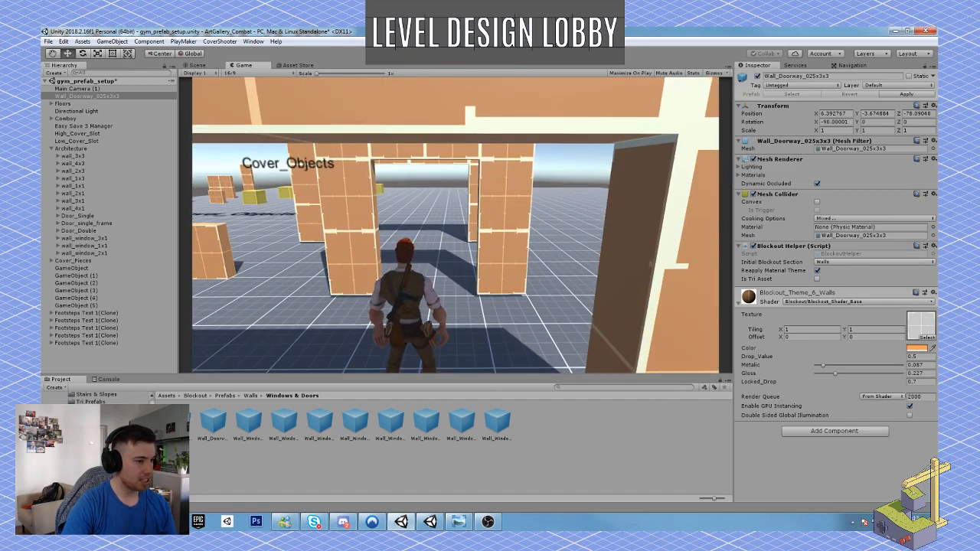
pyautogui.press('s')
pyautogui.press('s')
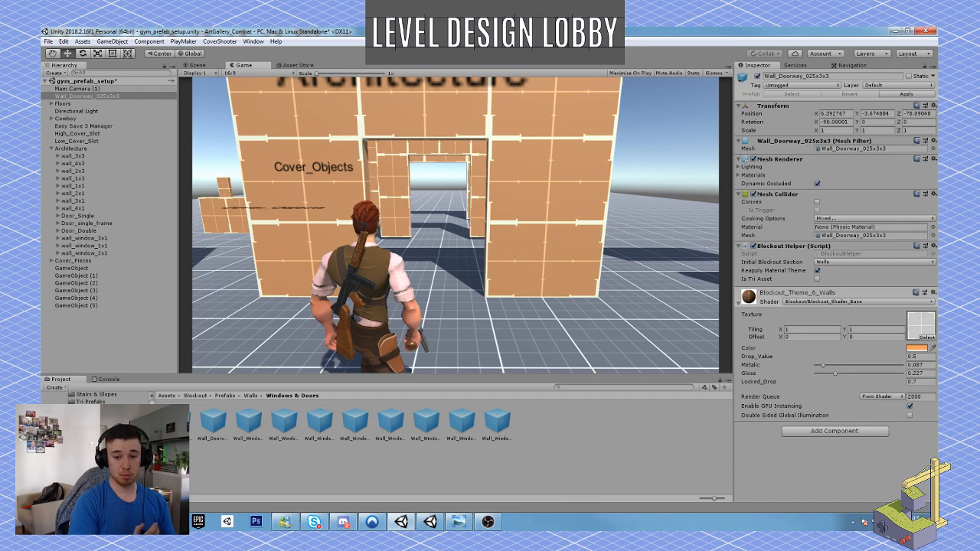
# Walk the character in and out of the large Architecture doorway once more to compare its size with the narrow one.
pyautogui.press('w')
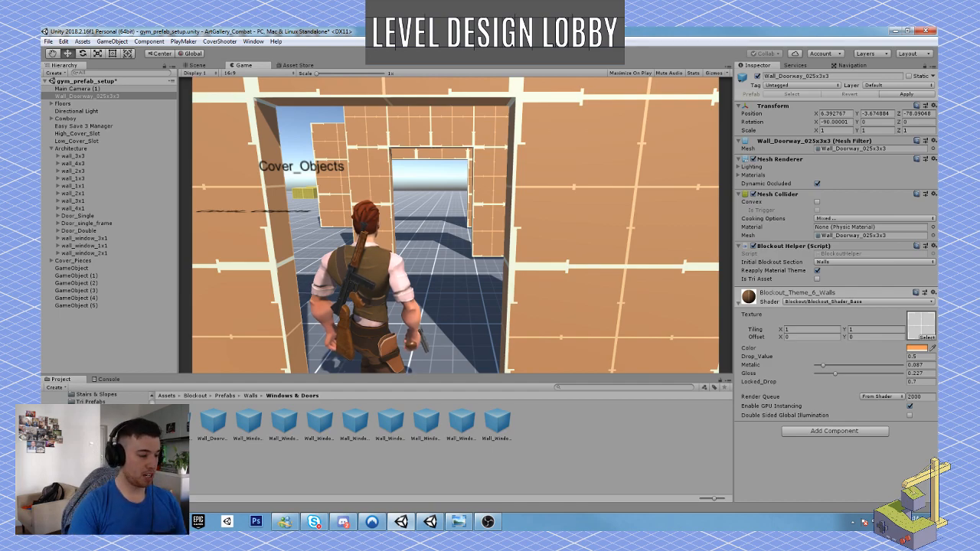
pyautogui.press('w')
pyautogui.press('s')
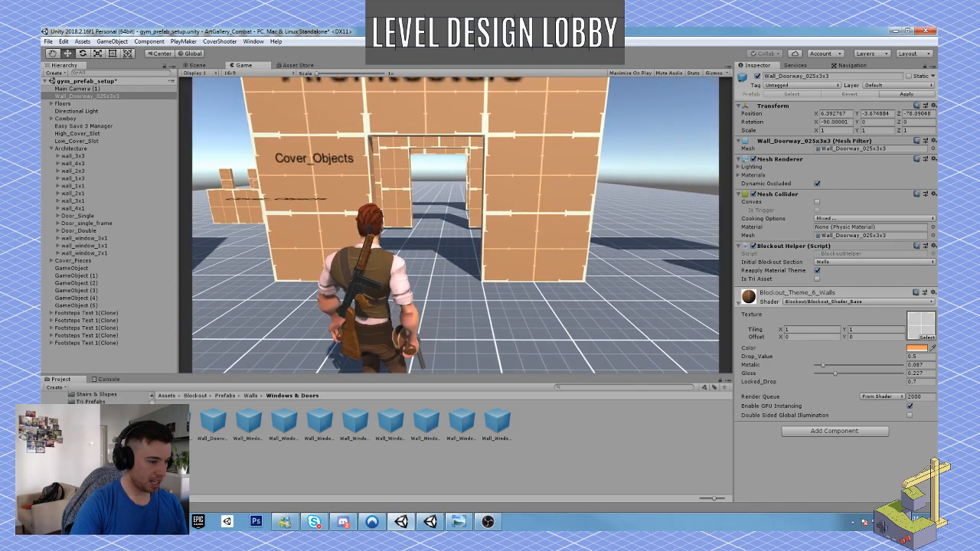
pyautogui.press('w')
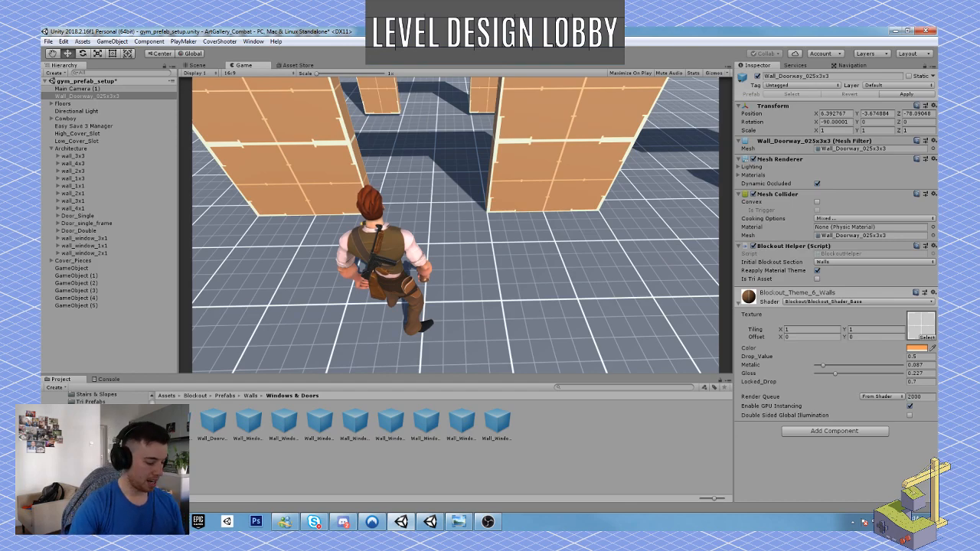
pyautogui.press('super')
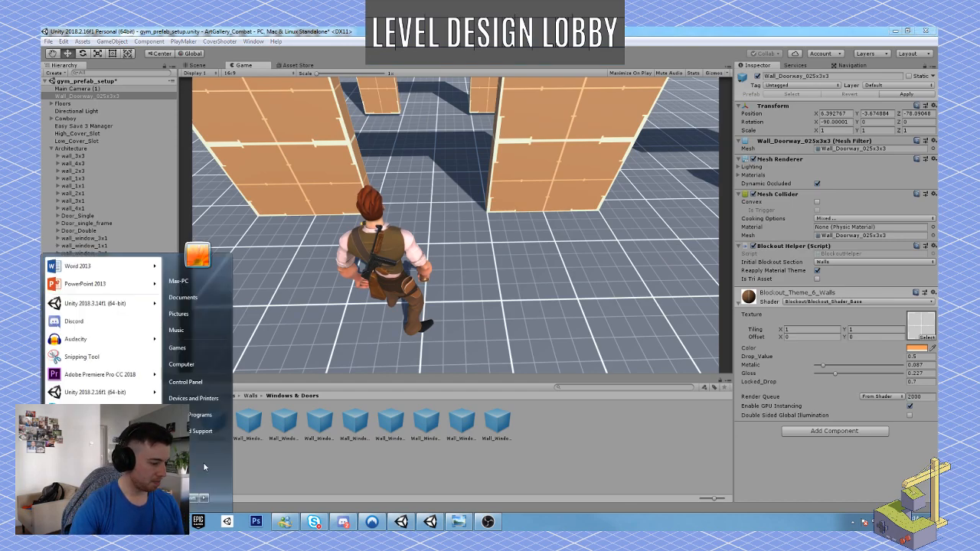
pyautogui.rightClick(454, 528)
pyautogui.press('super')
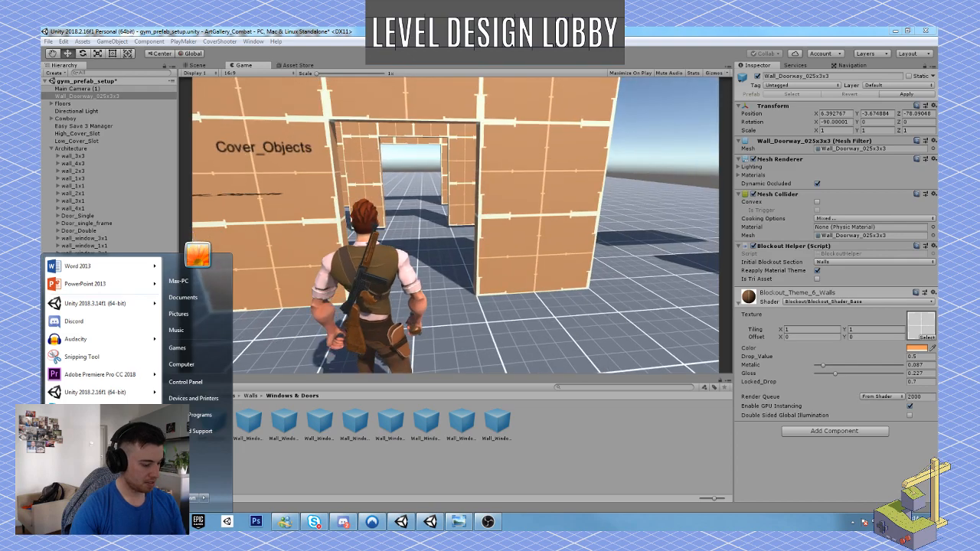
pyautogui.press('super')
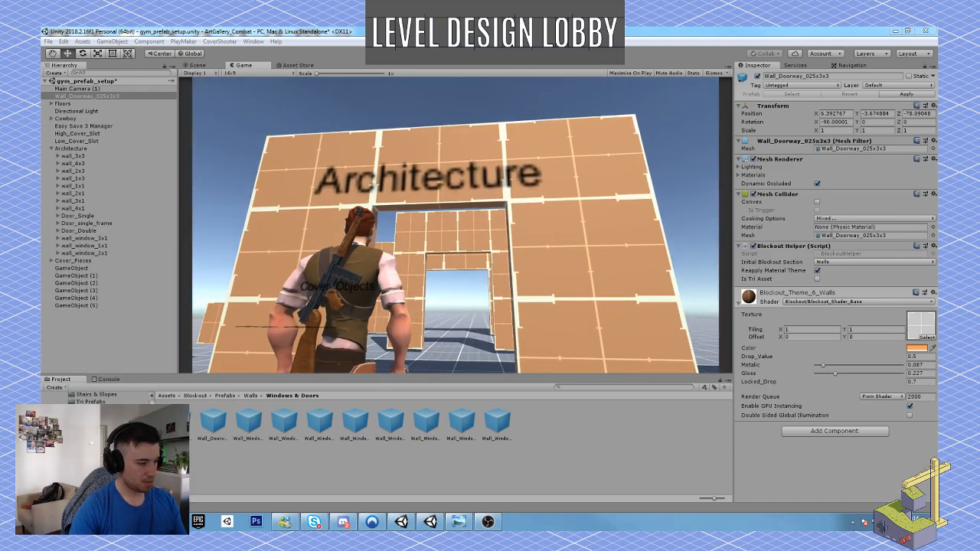
pyautogui.press('super')
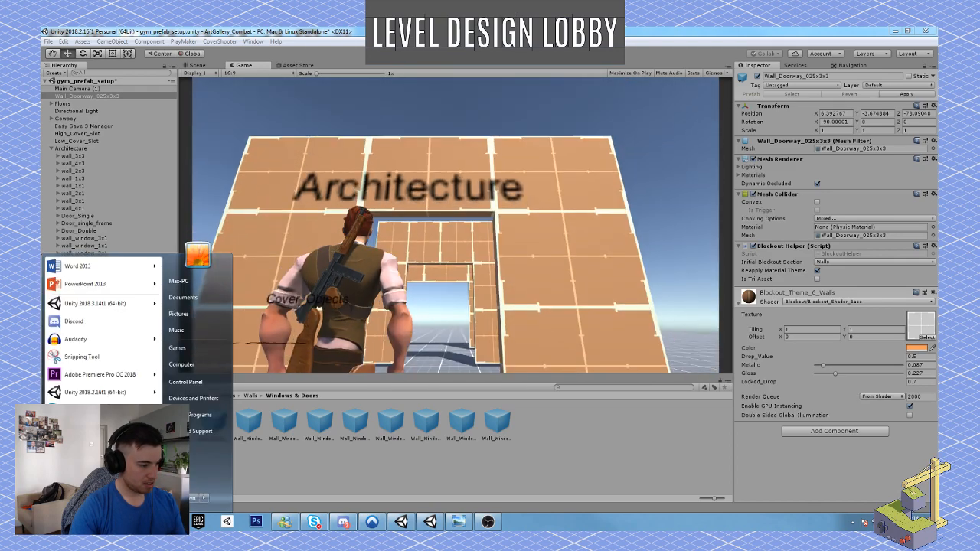
pyautogui.press('super')
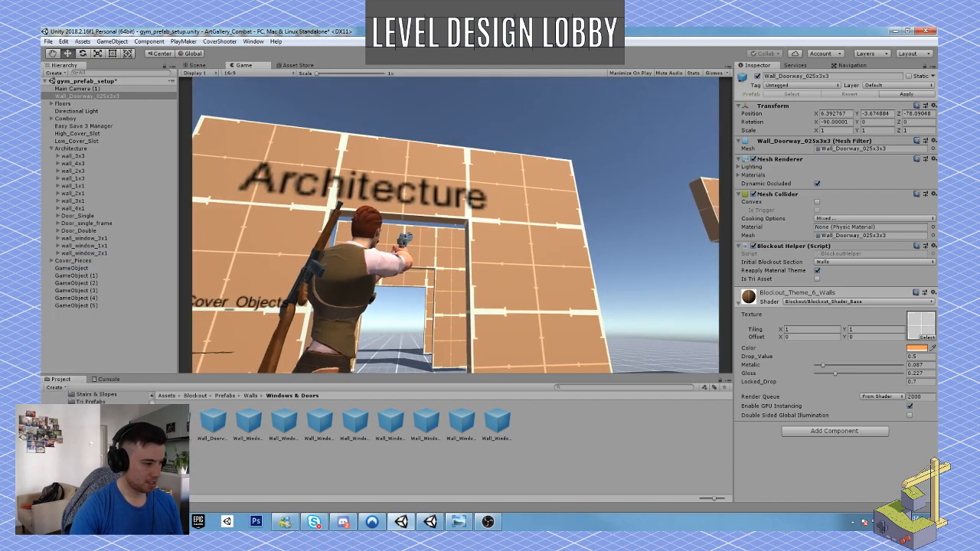
# Stop the playtest of the gym scene.
pyautogui.press('Escape')
pyautogui.click(480, 53)
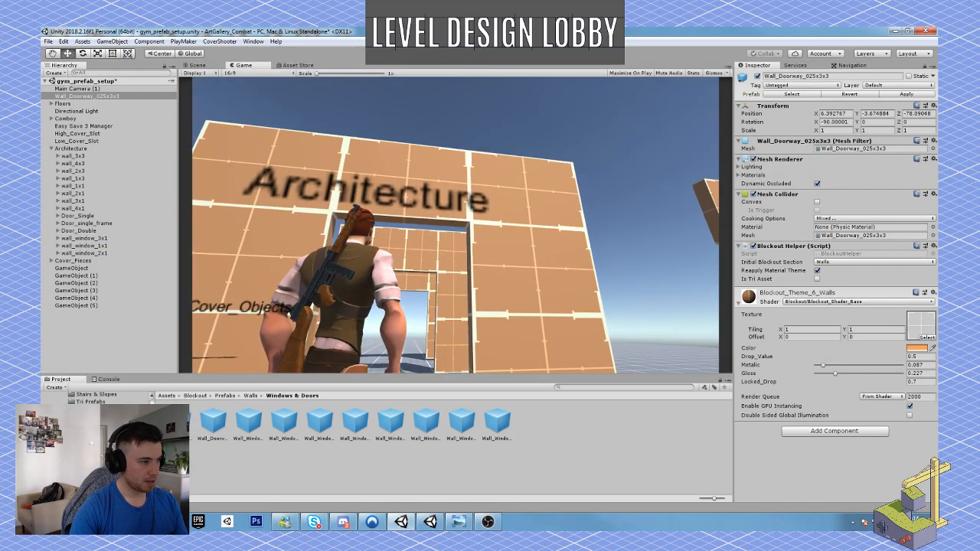
# Check the hand-drawn art gallery floor plan and delete the Wall_Doorway_025x3x3 test doorway from the gym scene.
pyautogui.click(458, 521)
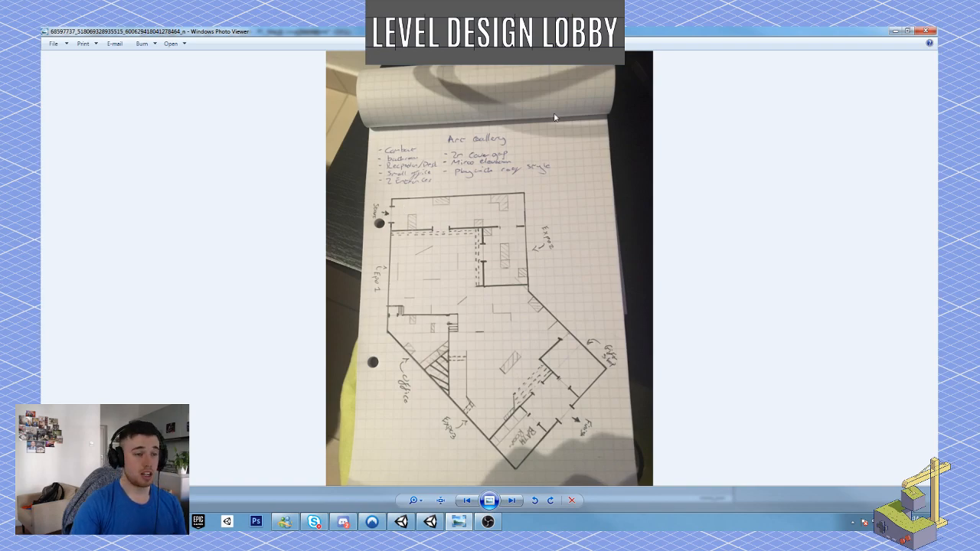
pyautogui.click(894, 32)
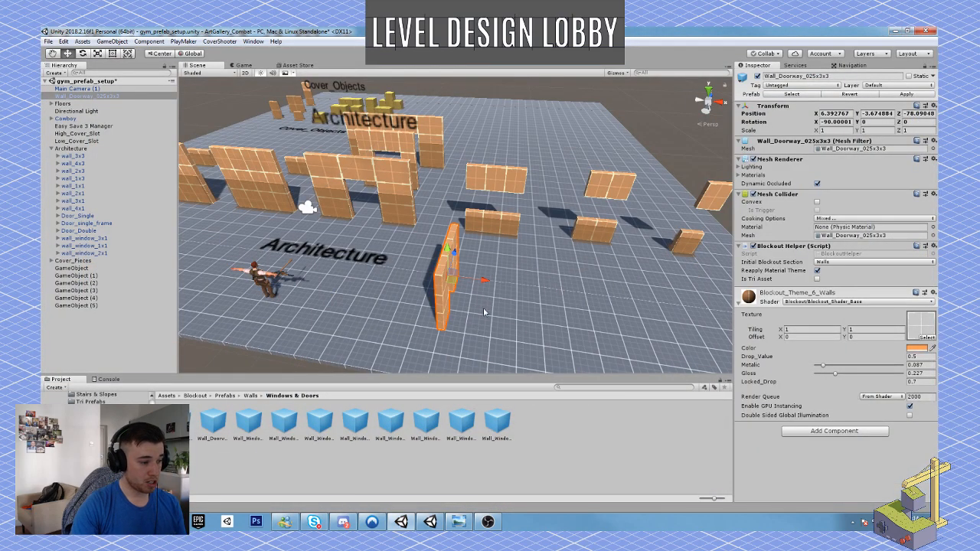
pyautogui.scroll(1, 453, 317)
pyautogui.press('Delete')
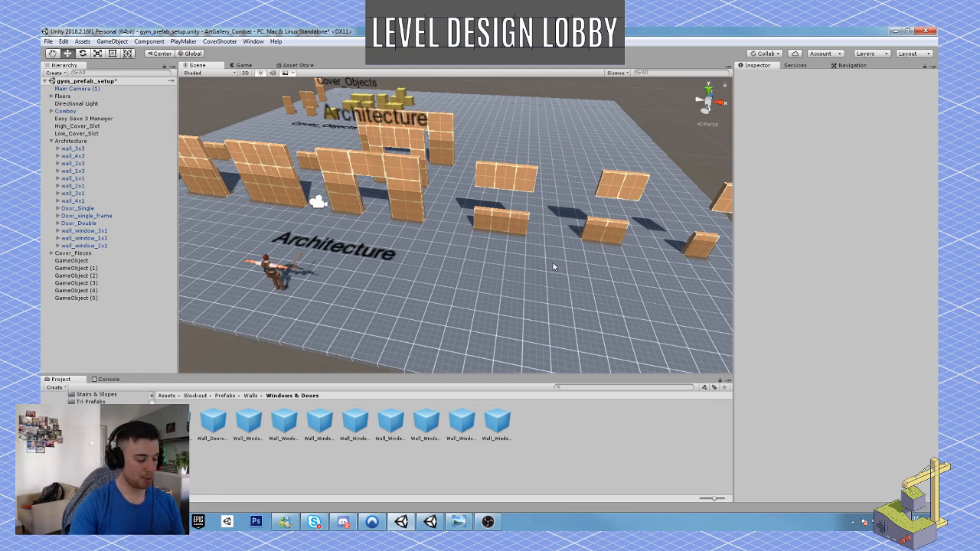
# Examine the gym's walls, door frames, window pieces and cover objects from several sides to review the available modular sizes.
pyautogui.keyDown('alt'); pyautogui.moveTo(553, 262); pyautogui.dragTo(342, 248); pyautogui.keyUp('alt')
pyautogui.press('w')
pyautogui.press('a')
pyautogui.moveTo(342, 248); pyautogui.dragTo(414, 280, button='right')
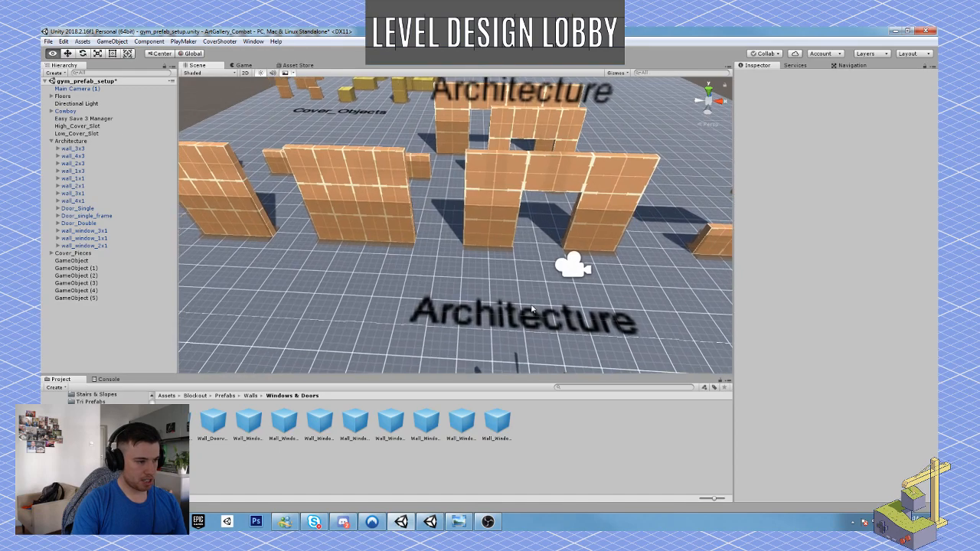
pyautogui.moveTo(521, 268); pyautogui.dragTo(525, 307, button='middle')
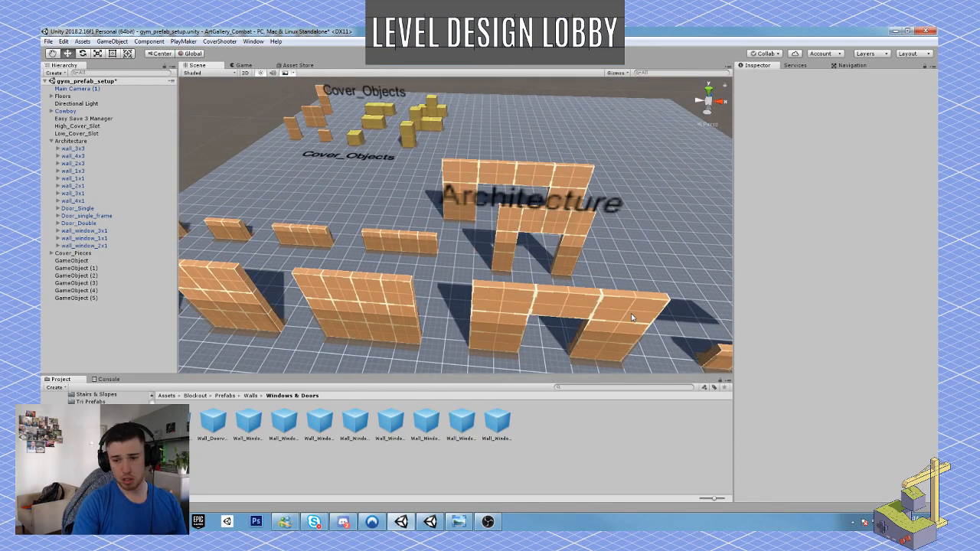
pyautogui.moveTo(524, 225); pyautogui.dragTo(209, 232, button='right')
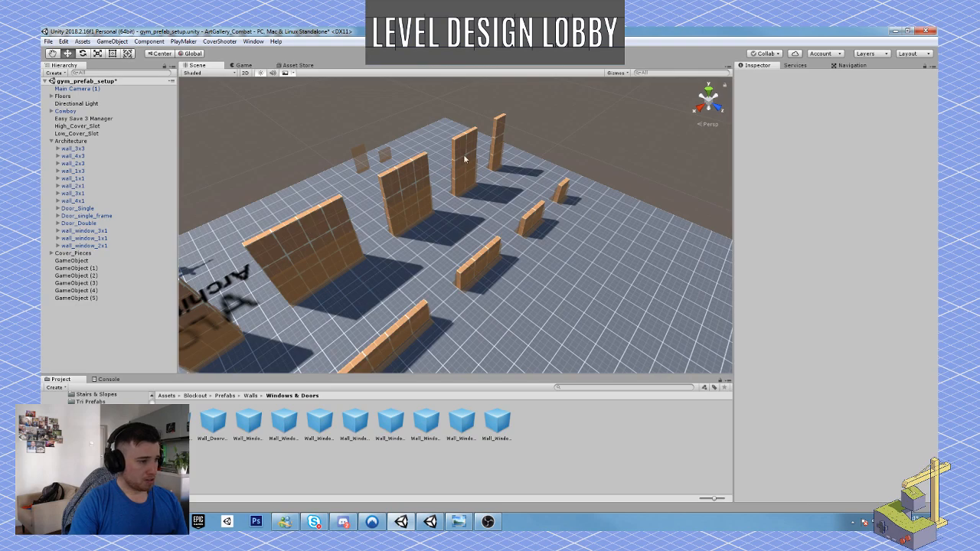
pyautogui.moveTo(544, 182); pyautogui.dragTo(545, 148, button='right')
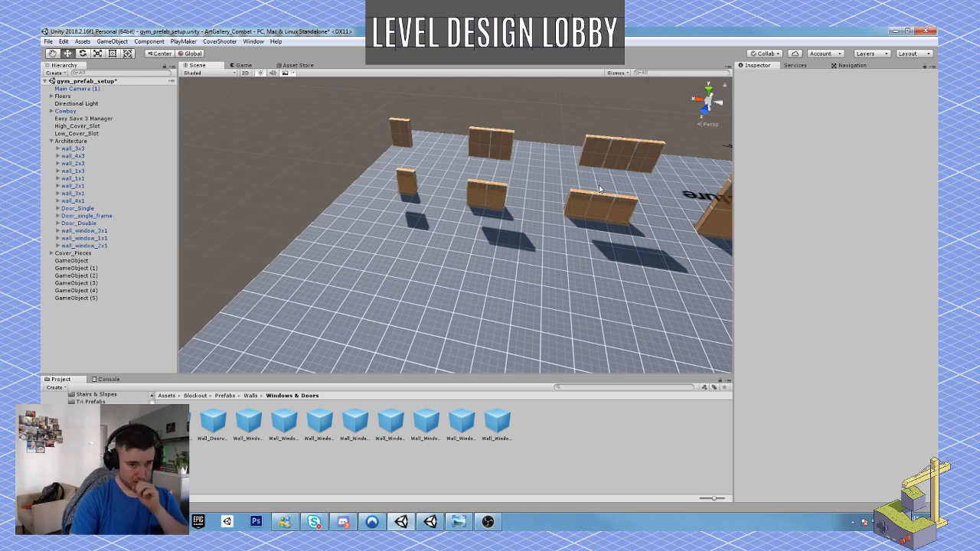
pyautogui.moveTo(560, 192); pyautogui.dragTo(439, 304, button='right')
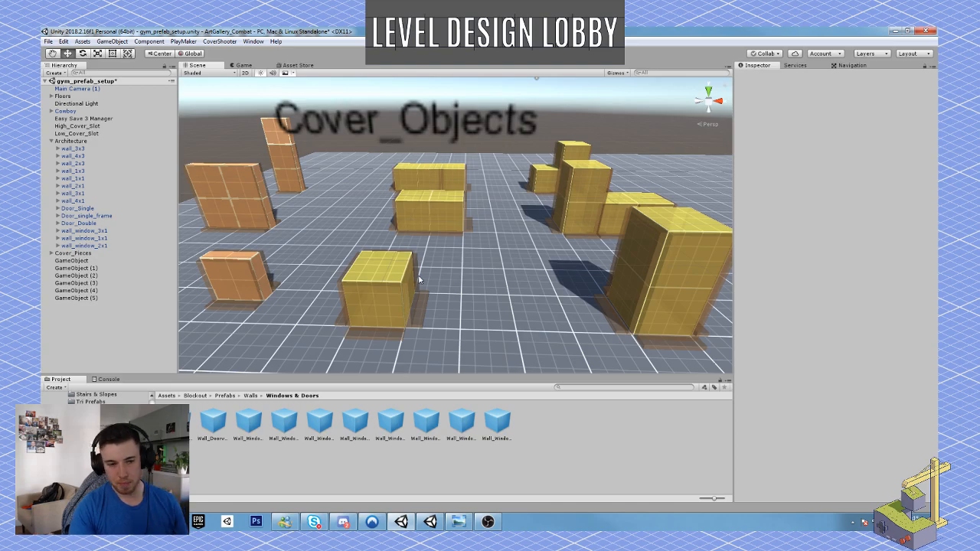
pyautogui.moveTo(463, 234); pyautogui.dragTo(875, 226, button='right')
pyautogui.moveTo(431, 171); pyautogui.dragTo(461, 263, button='right')
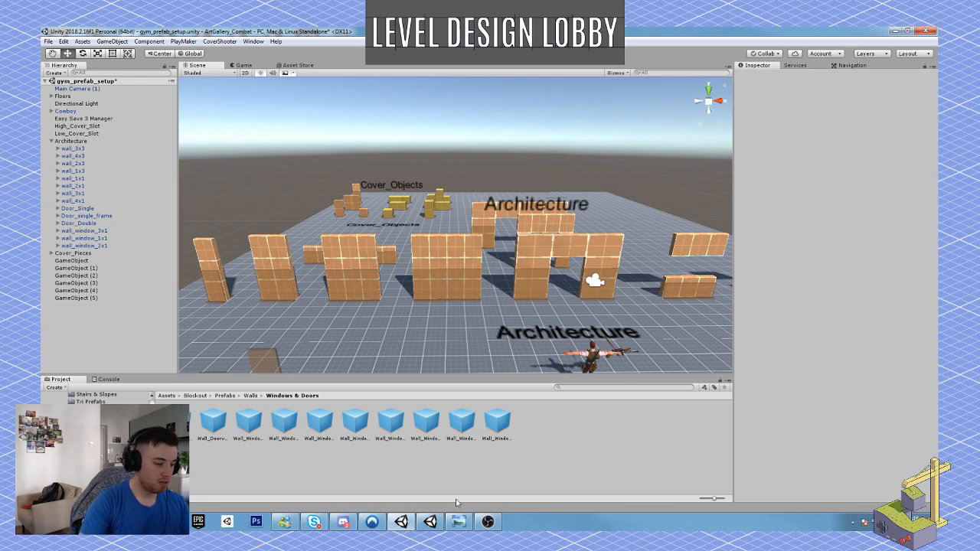
# Review the art gallery floor plan sketch again and return to the overview of the gym's architecture pieces.
pyautogui.click(459, 522)
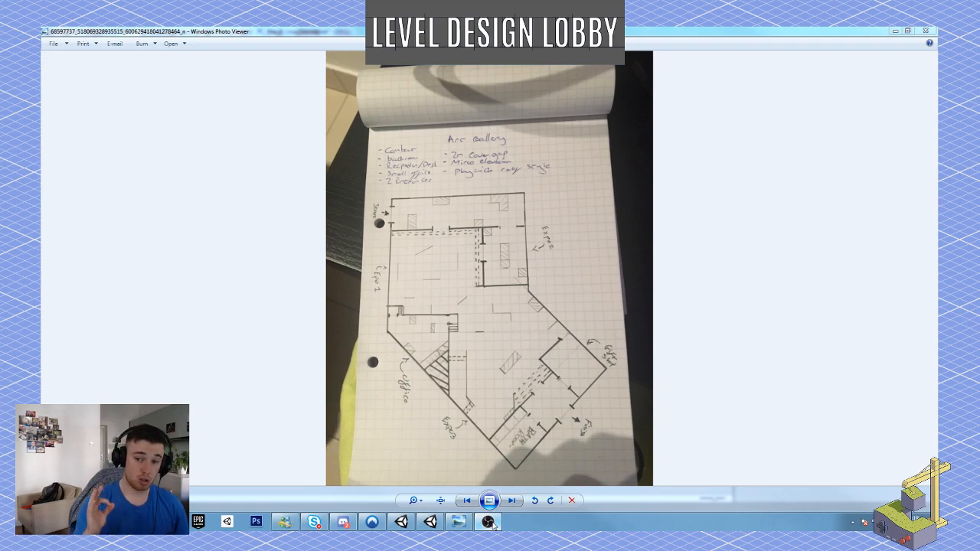
pyautogui.click(924, 30)
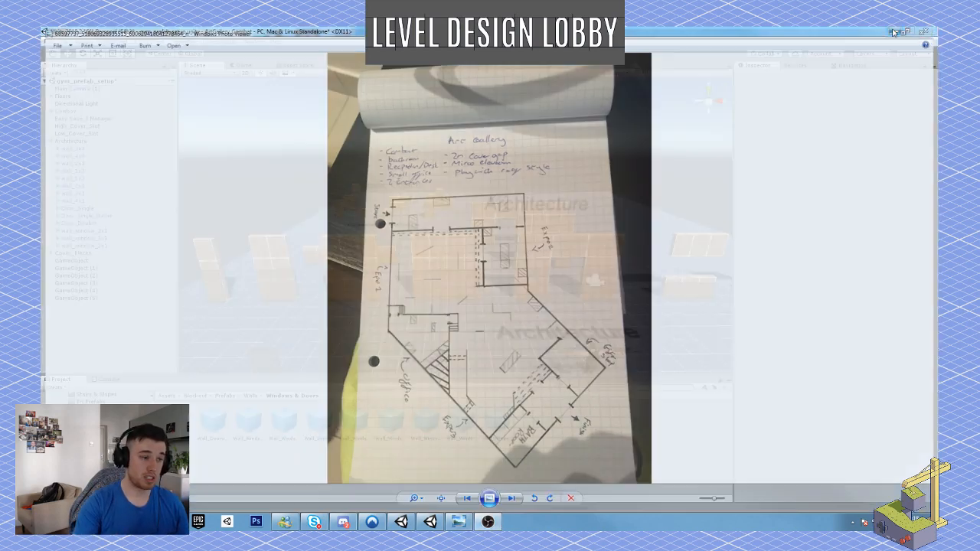
pyautogui.moveTo(536, 300); pyautogui.dragTo(552, 319, button='right')
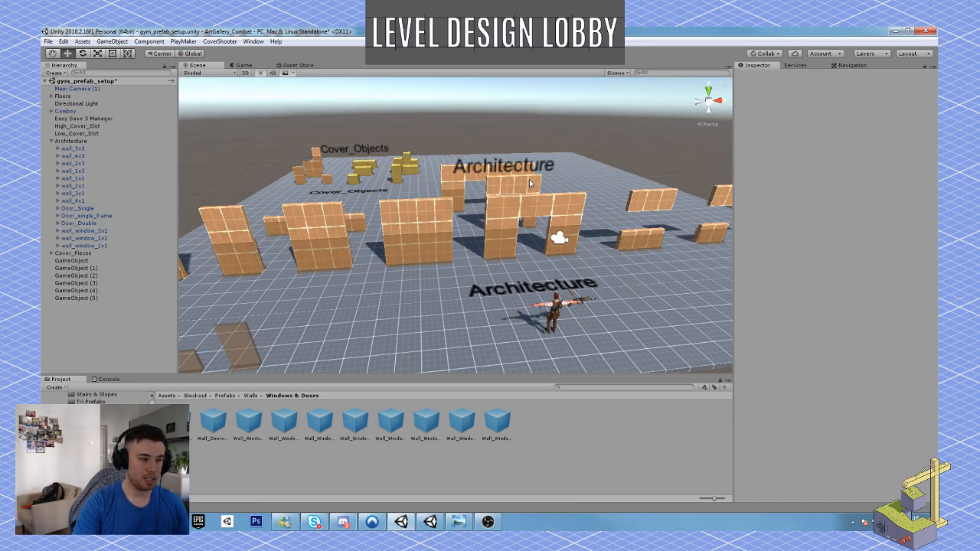
# Start a playtest, aim the character's pistol around the Architecture doorway and window walls, and fire a shot.
pyautogui.hotkey('ctrl', 'p')
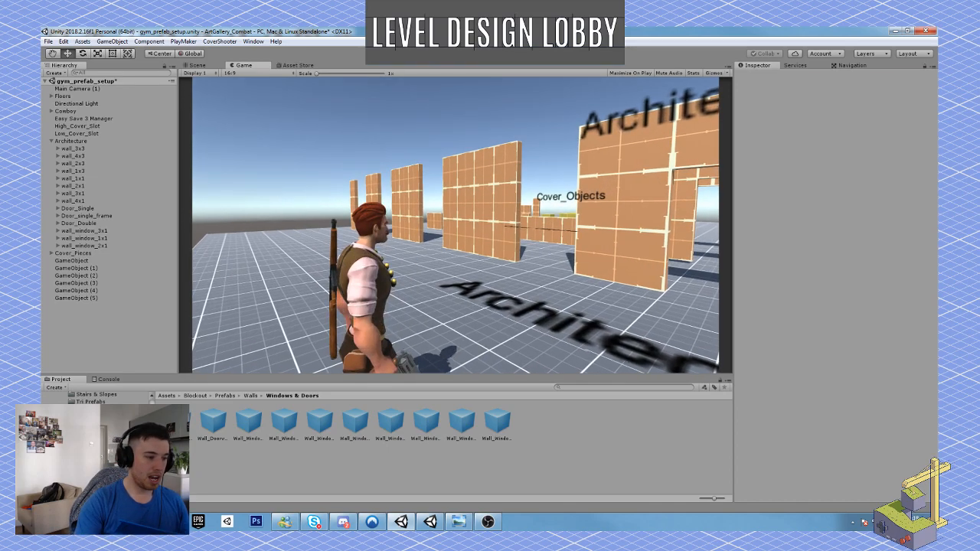
pyautogui.rightClick(456, 225)
pyautogui.press('w')
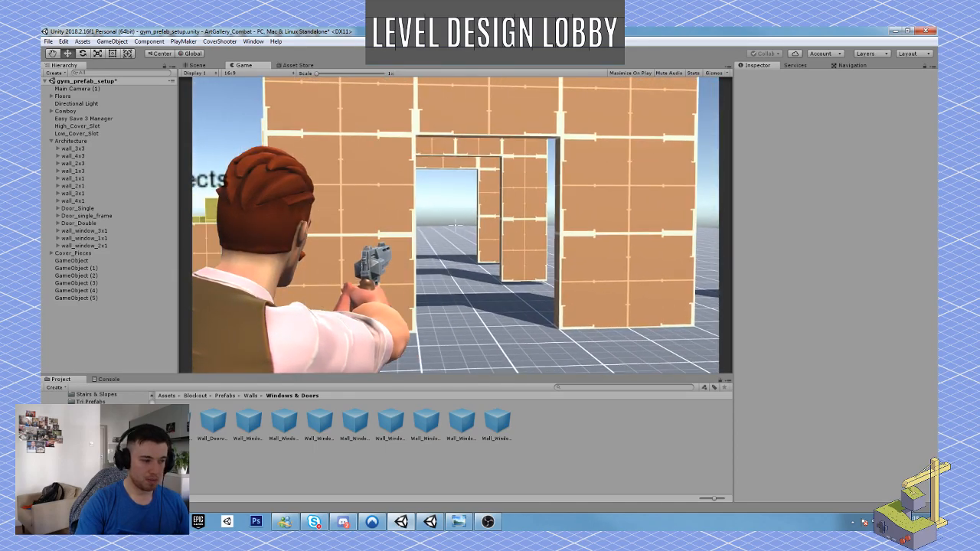
pyautogui.rightClick(455, 225)
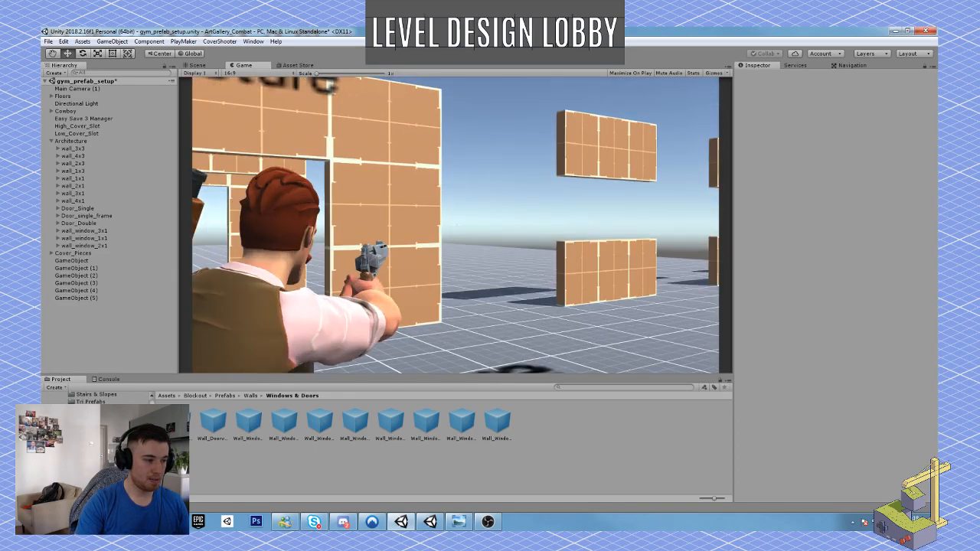
pyautogui.click(456, 225)
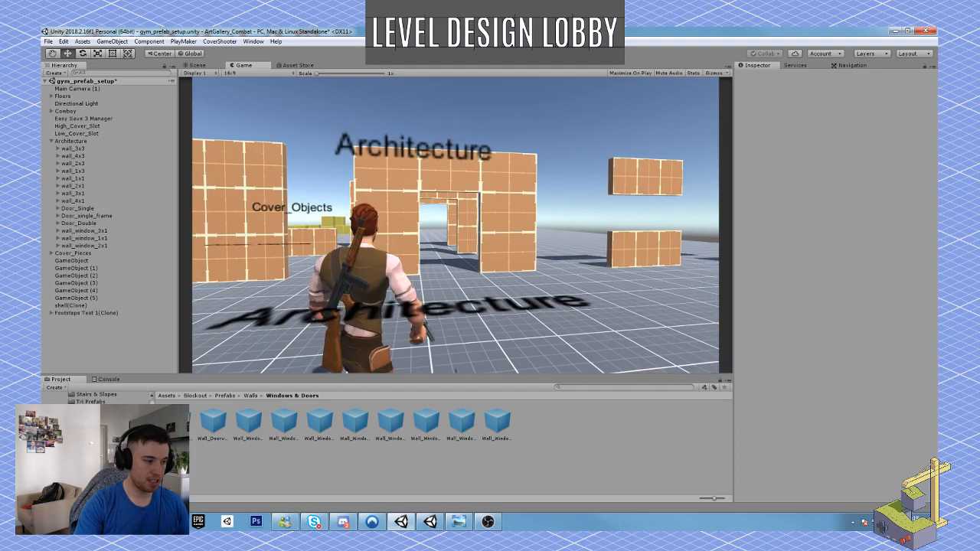
pyautogui.rightClick(455, 225)
pyautogui.press('w')
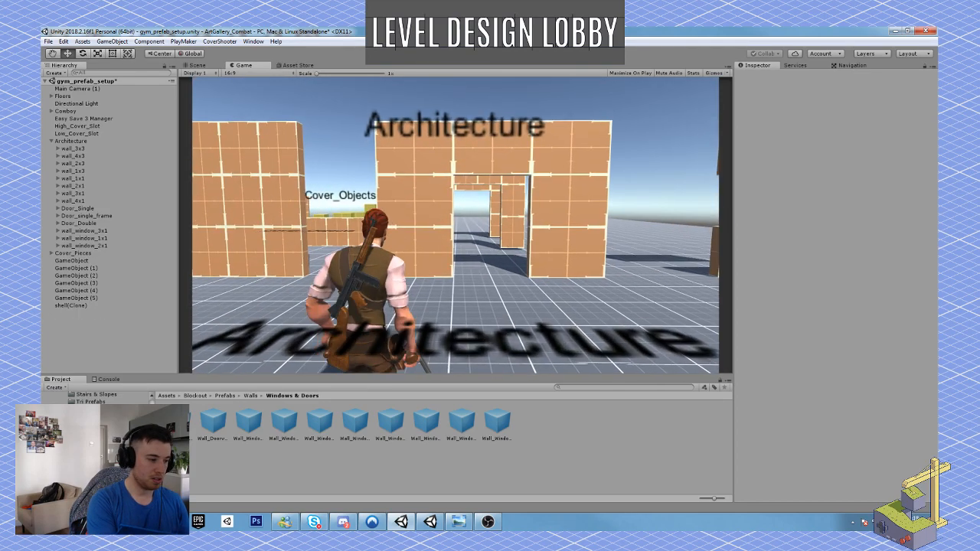
# Make the character jump repeatedly in front of the Architecture doorway to check the jump, and stop the playtest.
pyautogui.press('space')
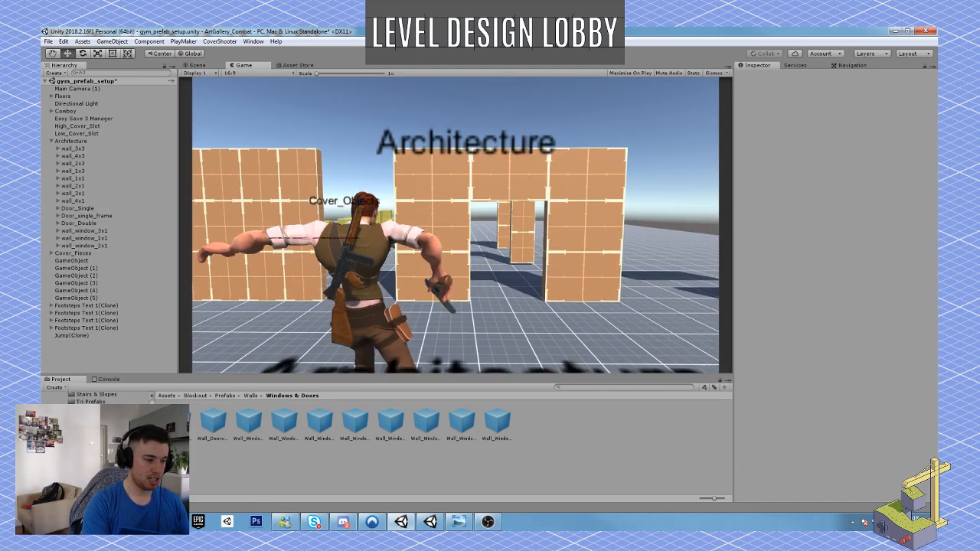
pyautogui.press('space')
pyautogui.press('space')
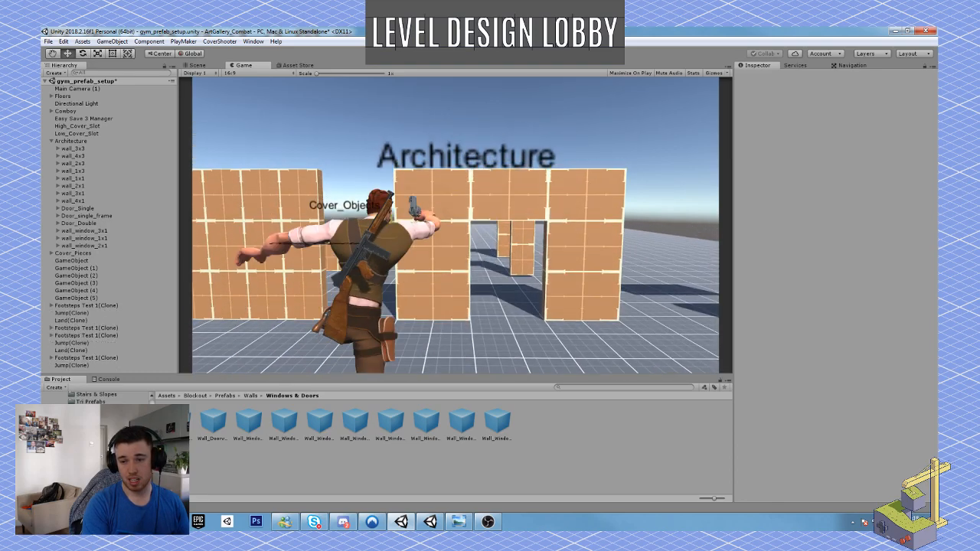
pyautogui.press('space')
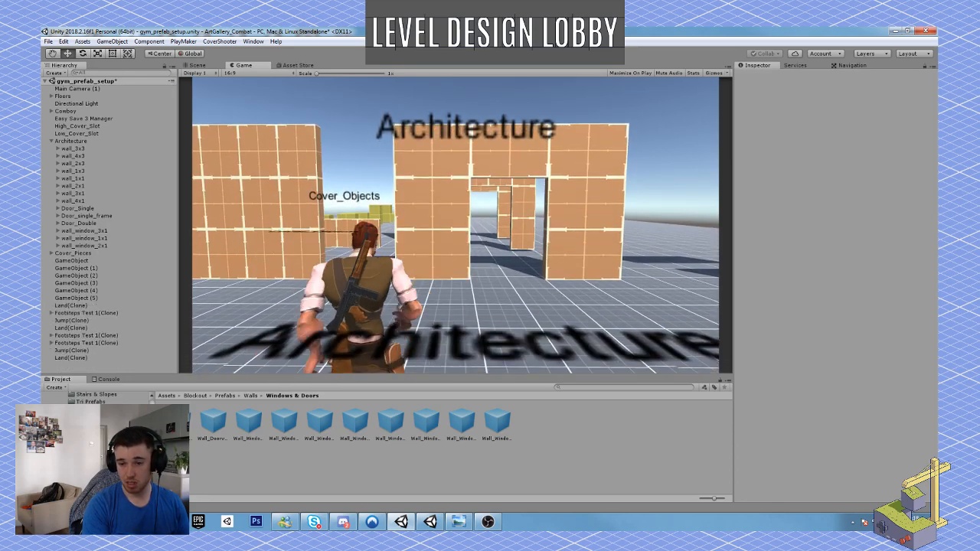
pyautogui.press('space')
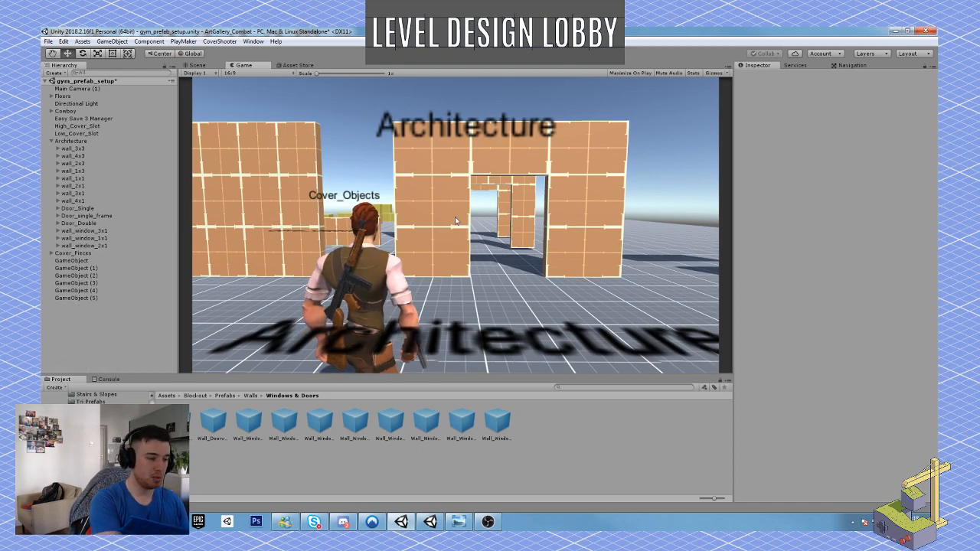
pyautogui.click(476, 54)
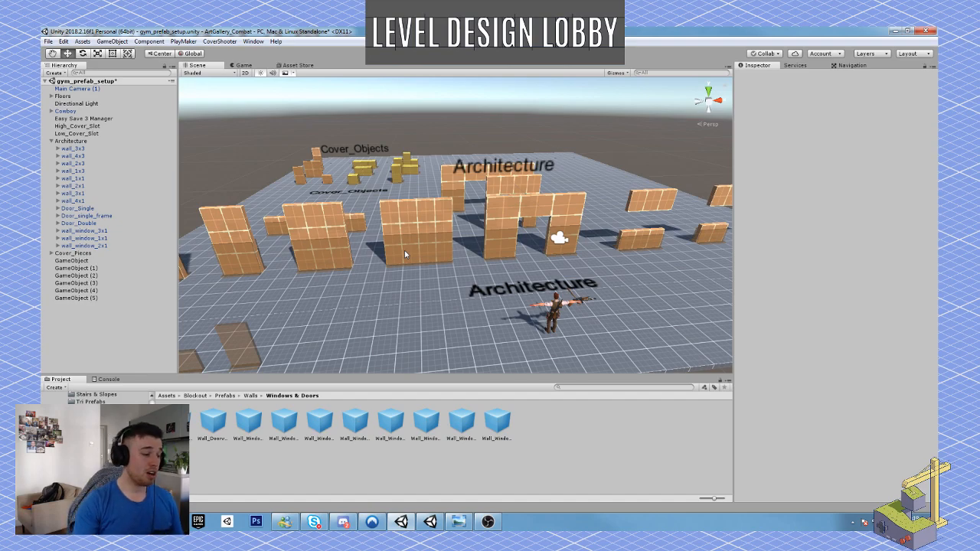
# Compare the art gallery floor plan sketch with the gym's architecture pieces, switching between the two.
pyautogui.click(457, 521)
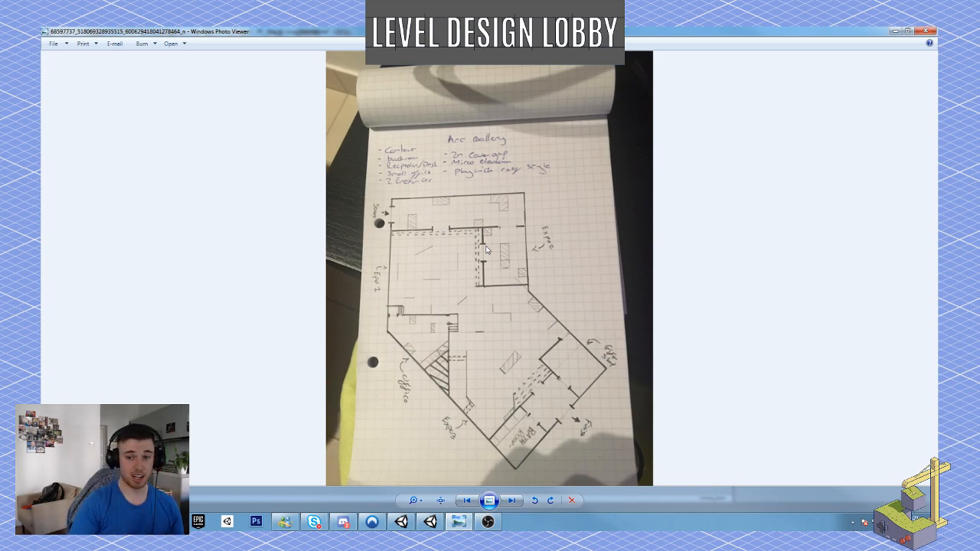
pyautogui.click(894, 31)
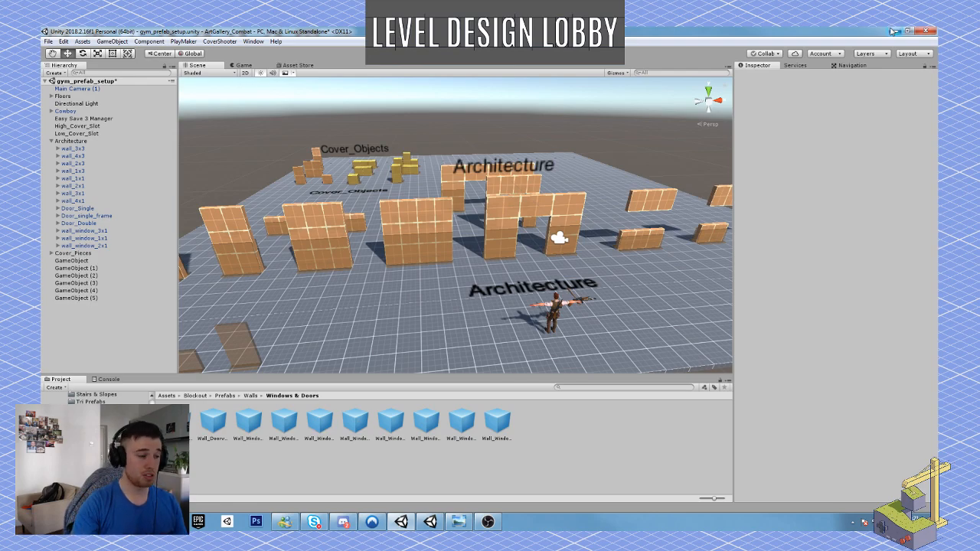
pyautogui.moveTo(484, 274); pyautogui.dragTo(429, 245, button='right')
pyautogui.click(457, 522)
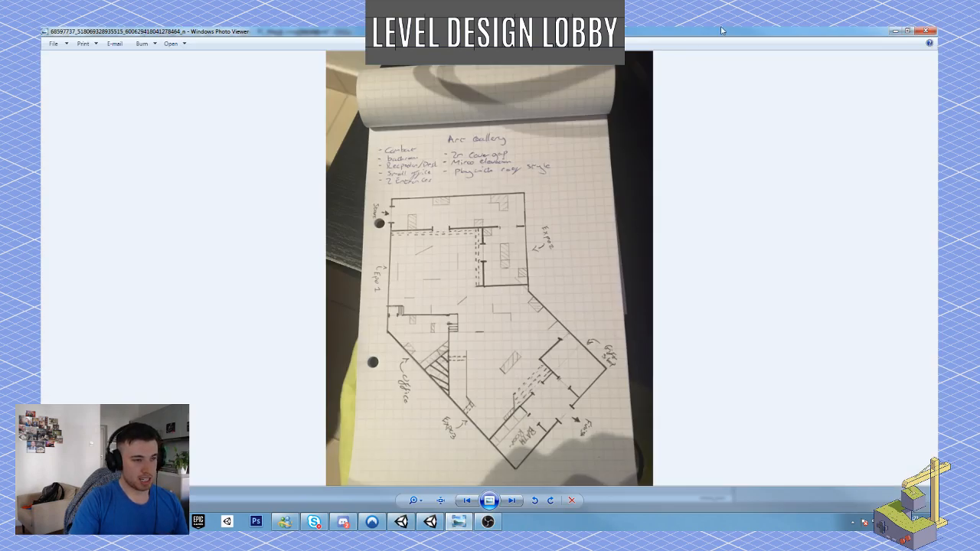
pyautogui.click(895, 31)
# Check the Art_Gallery Research folder of reference images and return to the Cover_Objects area of the gym.
pyautogui.moveTo(480, 294); pyautogui.dragTo(469, 305, button='right')
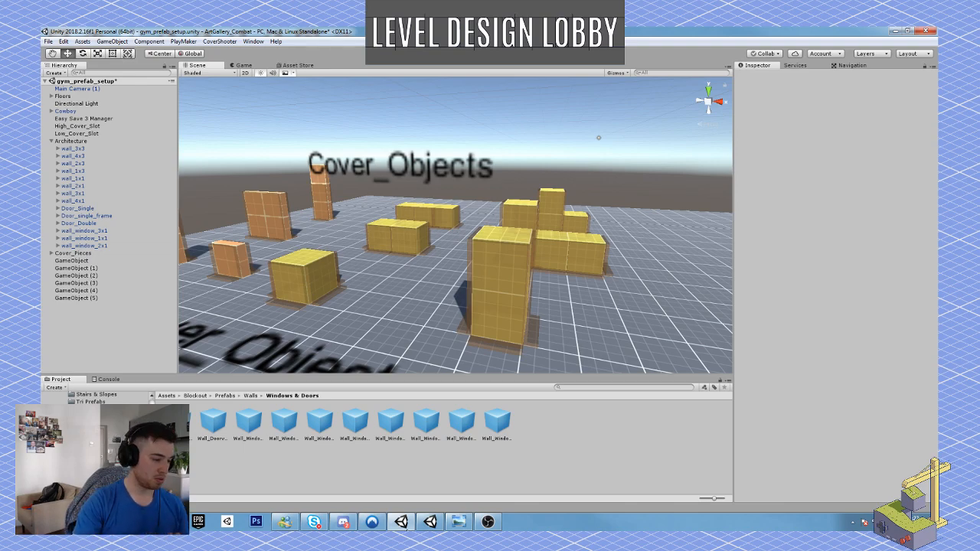
pyautogui.click(140, 522)
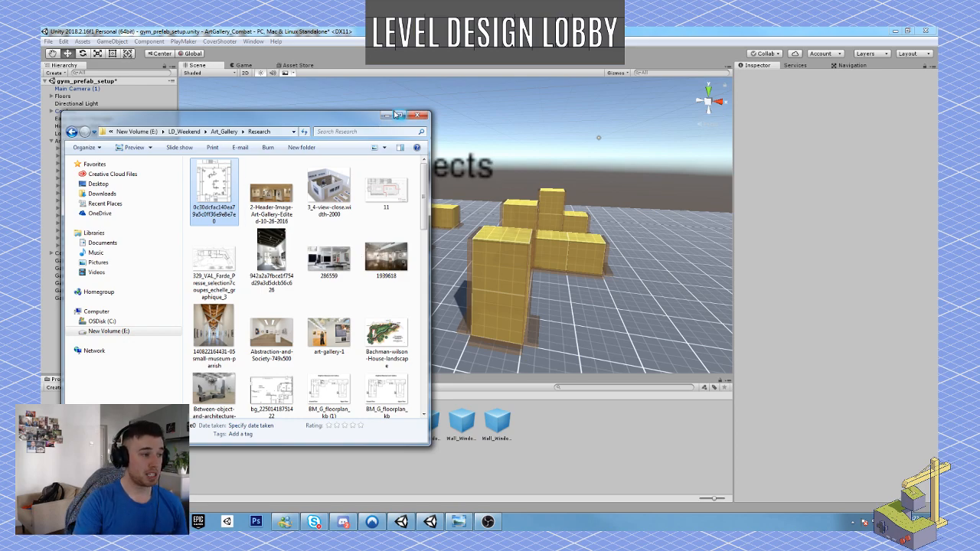
pyautogui.click(387, 115)
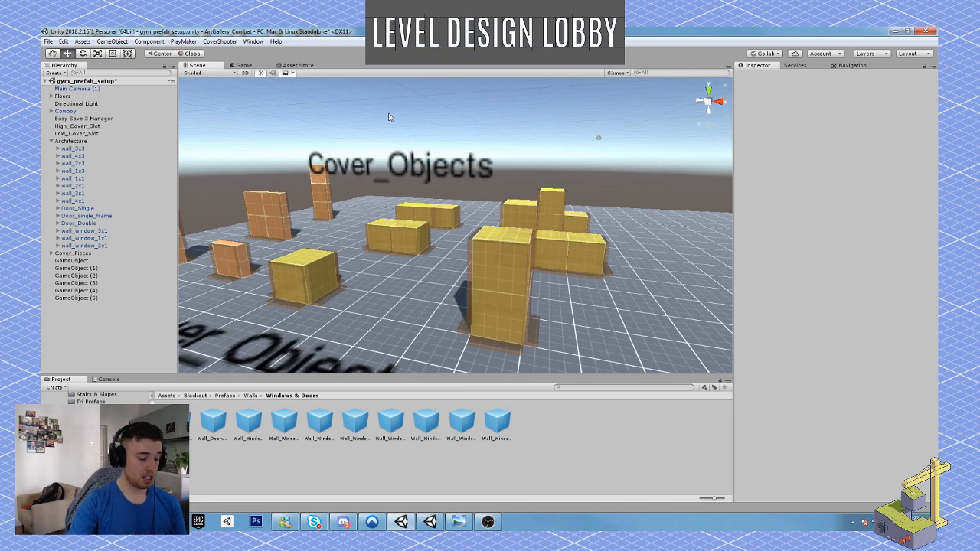
# Inspect the low and high blocks and thin walls of the Cover_Objects area from different angles.
pyautogui.moveTo(389, 116); pyautogui.dragTo(341, 233, button='right')
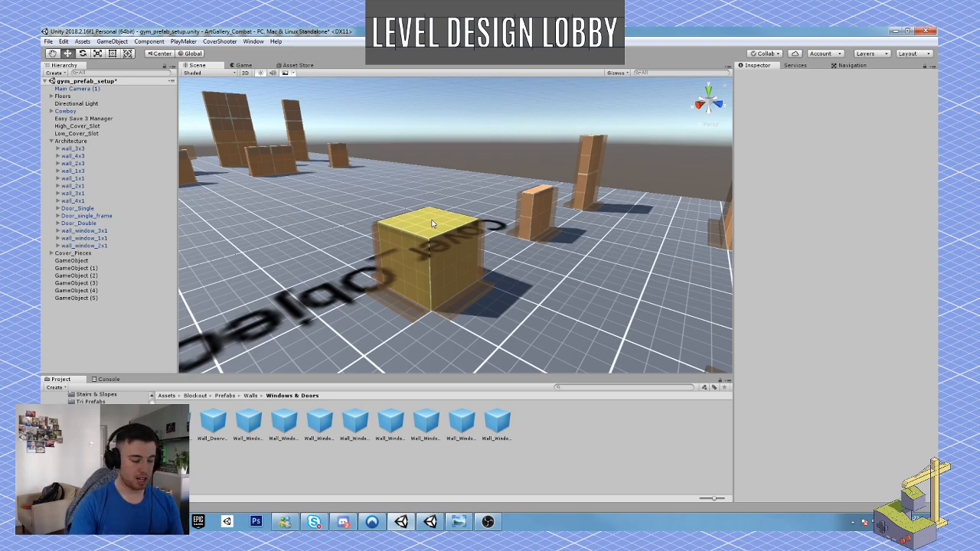
pyautogui.press('s')
pyautogui.moveTo(426, 247); pyautogui.dragTo(503, 269, button='right')
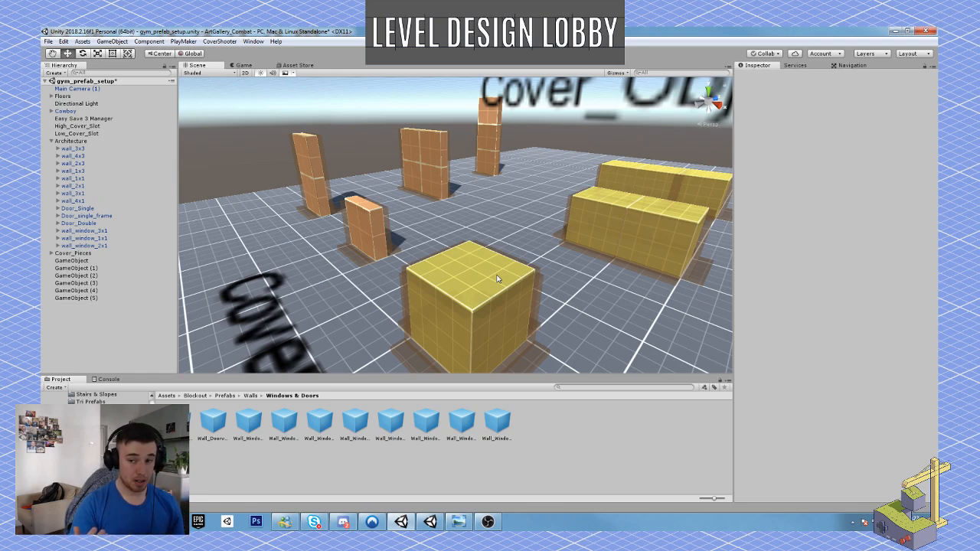
pyautogui.moveTo(445, 337); pyautogui.dragTo(473, 313, button='right')
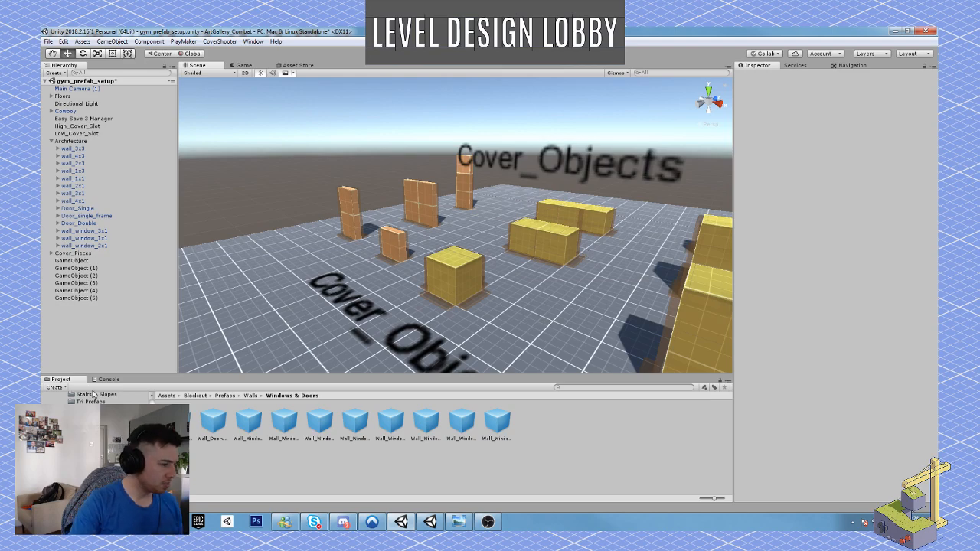
pyautogui.keyDown('alt'); pyautogui.moveTo(531, 223); pyautogui.dragTo(548, 219); pyautogui.keyUp('alt')
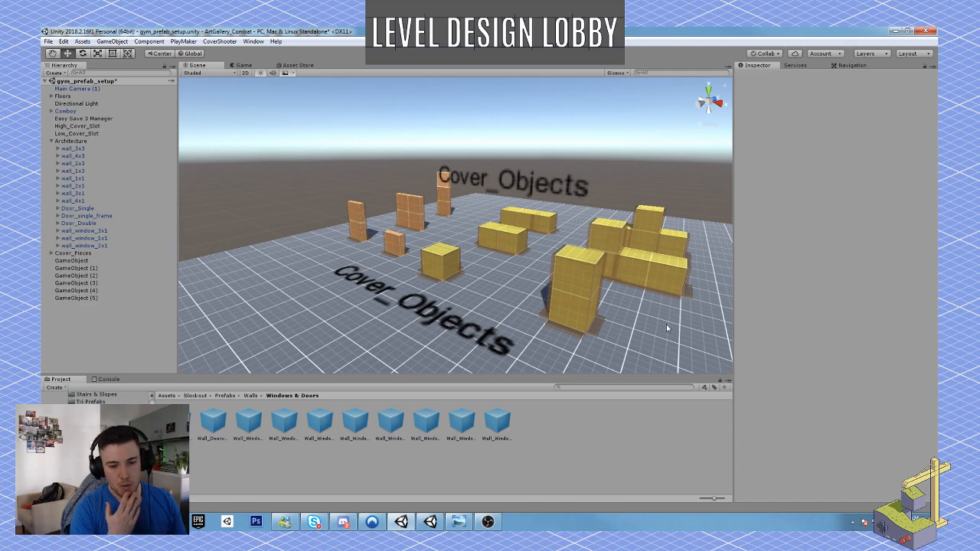
# Start a playtest and run the character past the Architecture doorway to take cover behind the low wall.
pyautogui.hotkey('ctrl', 'p')
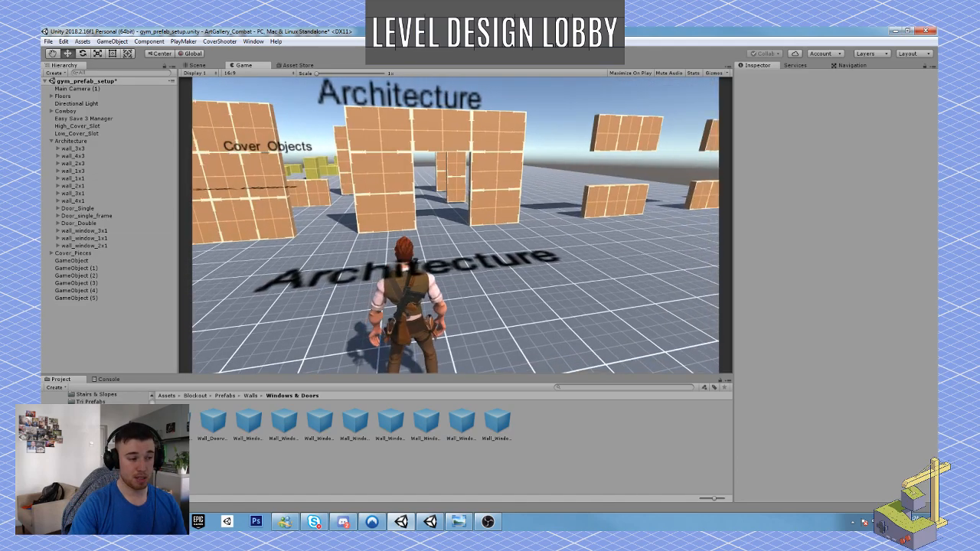
pyautogui.press('w')
pyautogui.press('w')
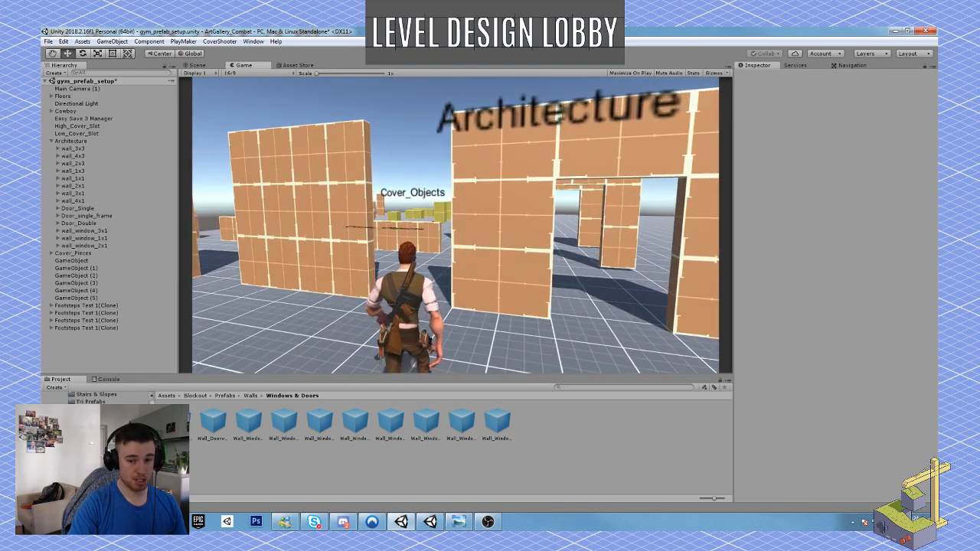
pyautogui.press('w')
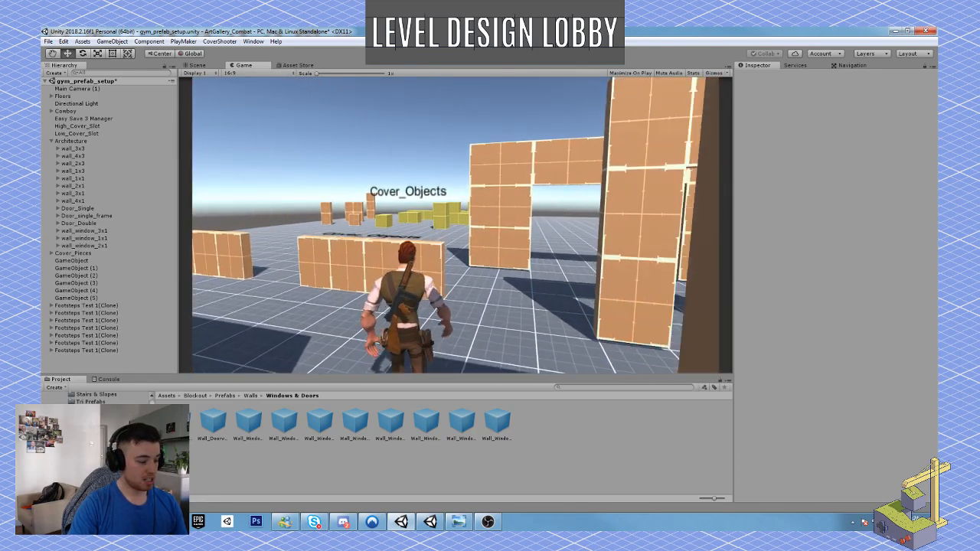
pyautogui.press('w')
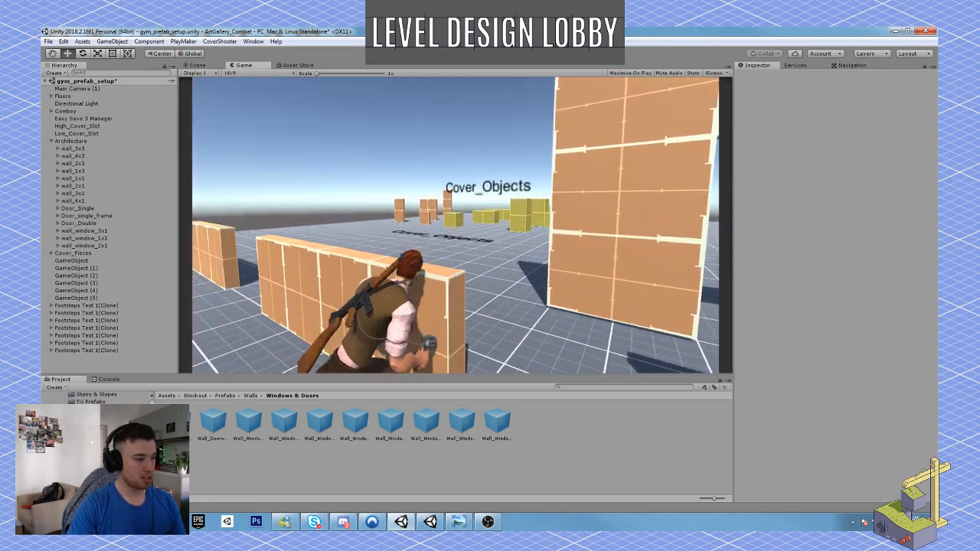
pyautogui.press('w')
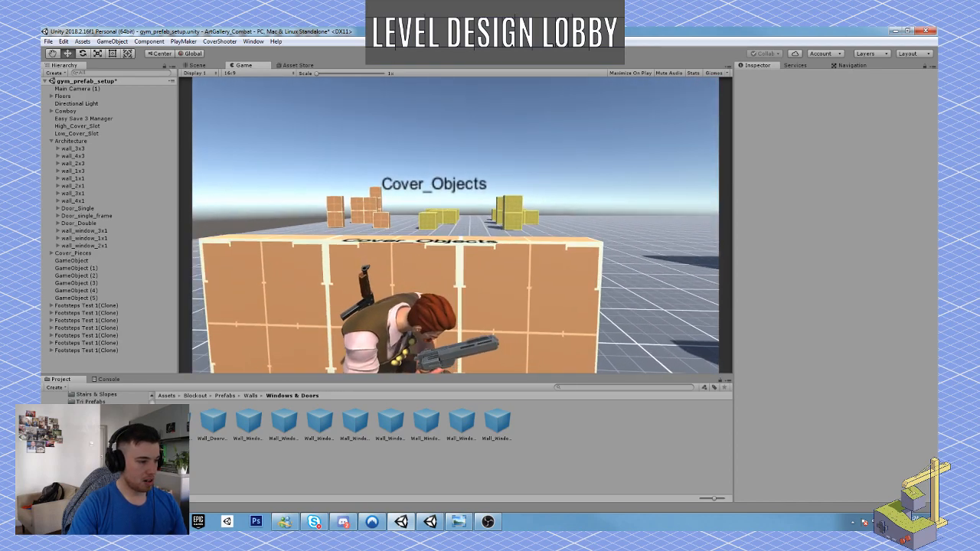
# Test blind firing and aimed shooting over the low wall toward the Cover_Objects area, returning to cover.
pyautogui.click(455, 225)
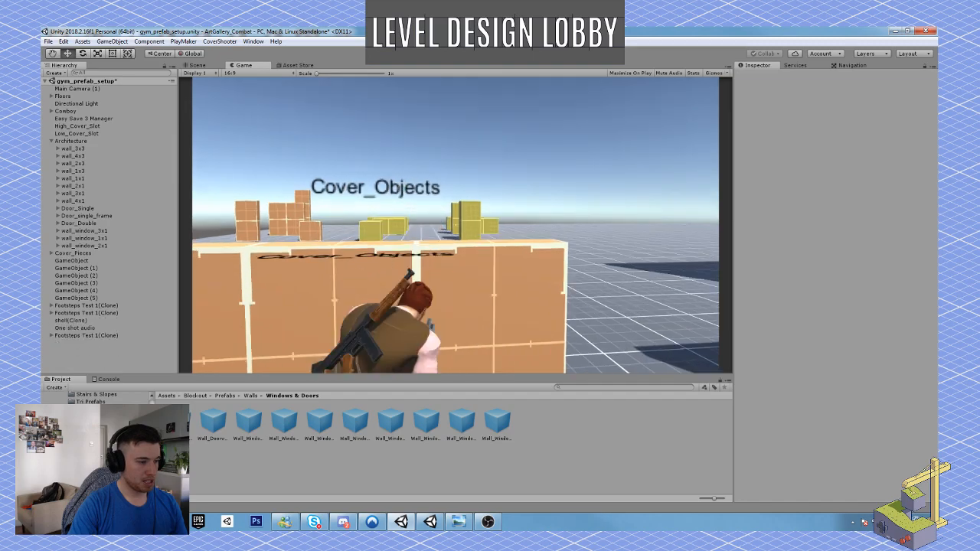
pyautogui.rightClick(455, 225)
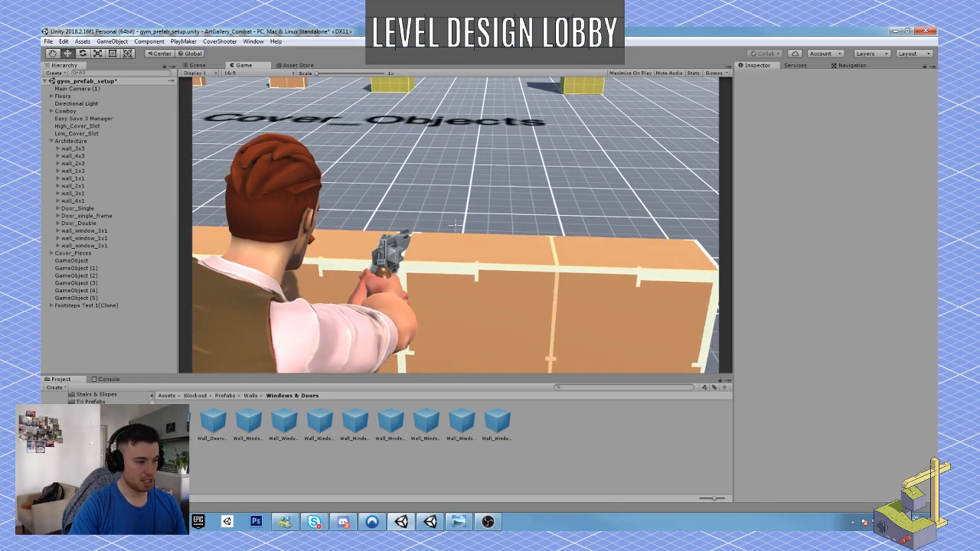
pyautogui.rightClick(456, 225)
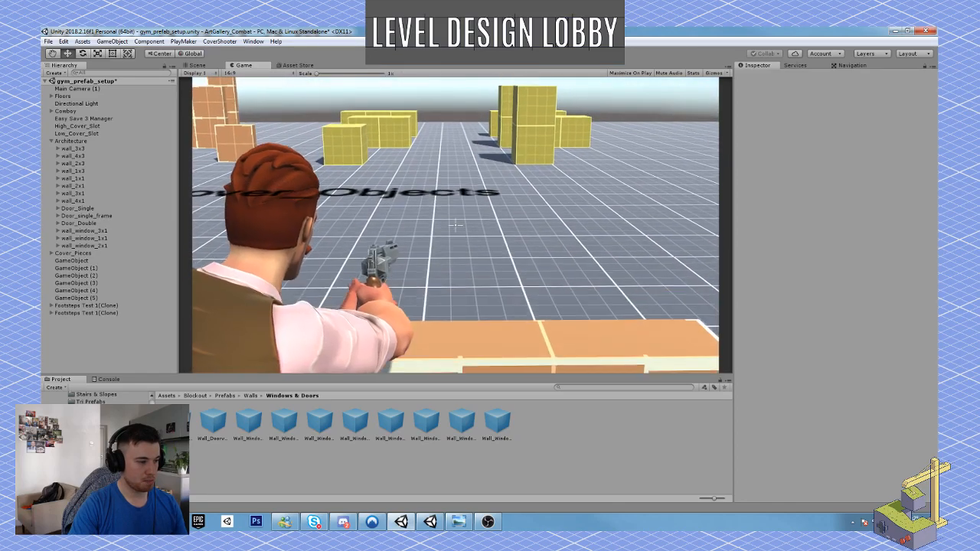
pyautogui.click(455, 225)
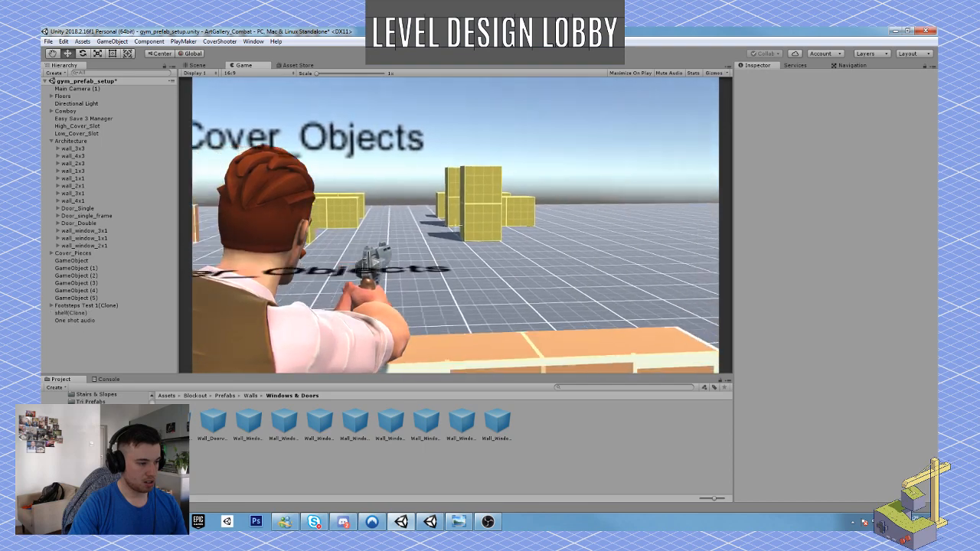
pyautogui.click(456, 225)
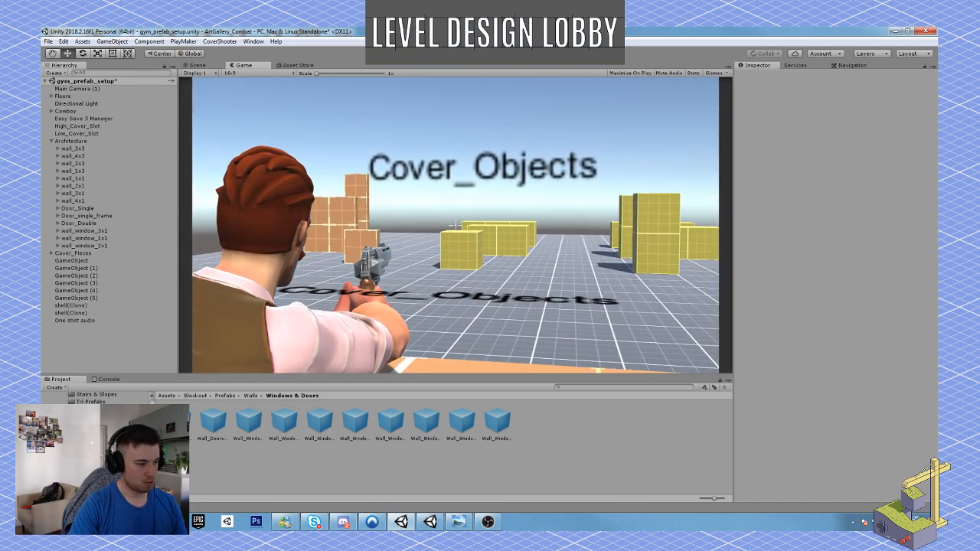
pyautogui.click(456, 225)
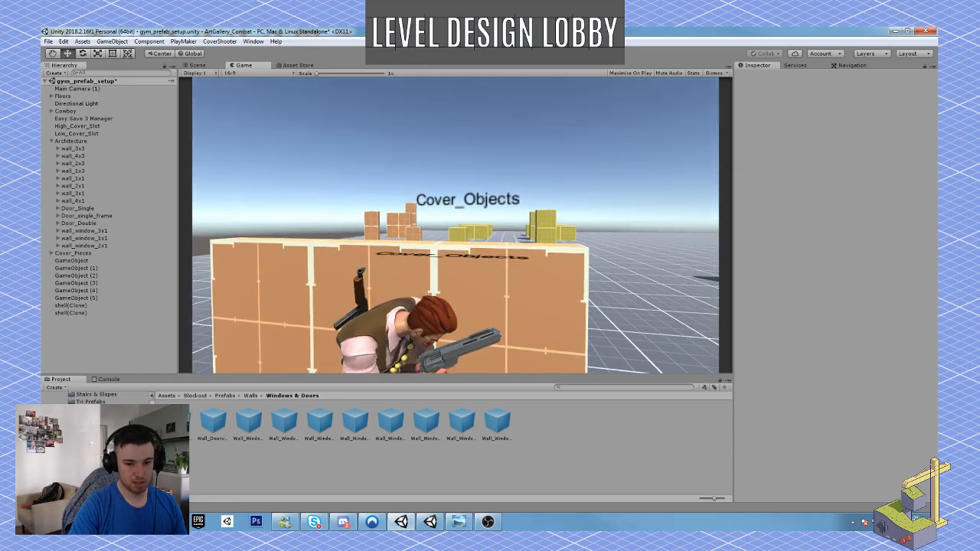
# Run the character to the Cover_Objects area and test cover behind the low block and the tall block, aiming from the latter.
pyautogui.press('a')
pyautogui.press('w')
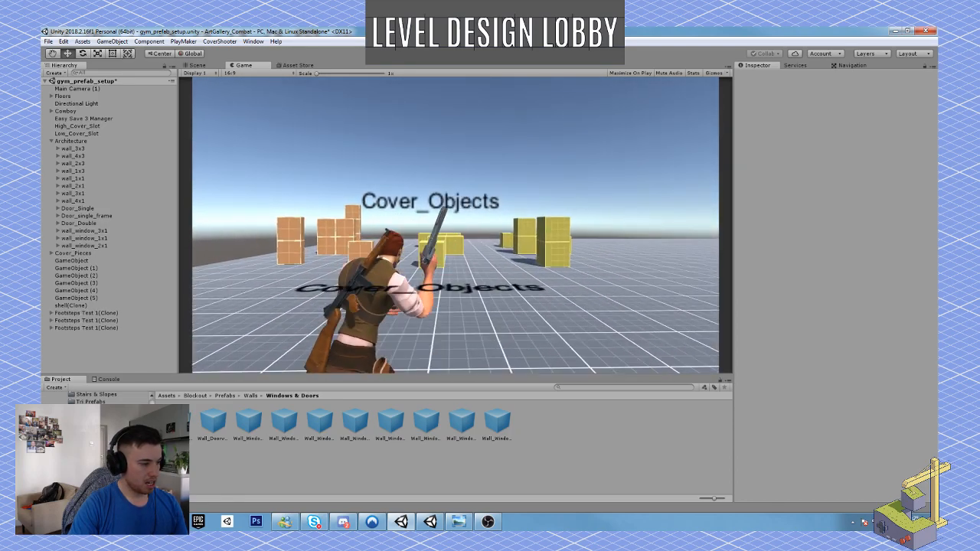
pyautogui.press('w')
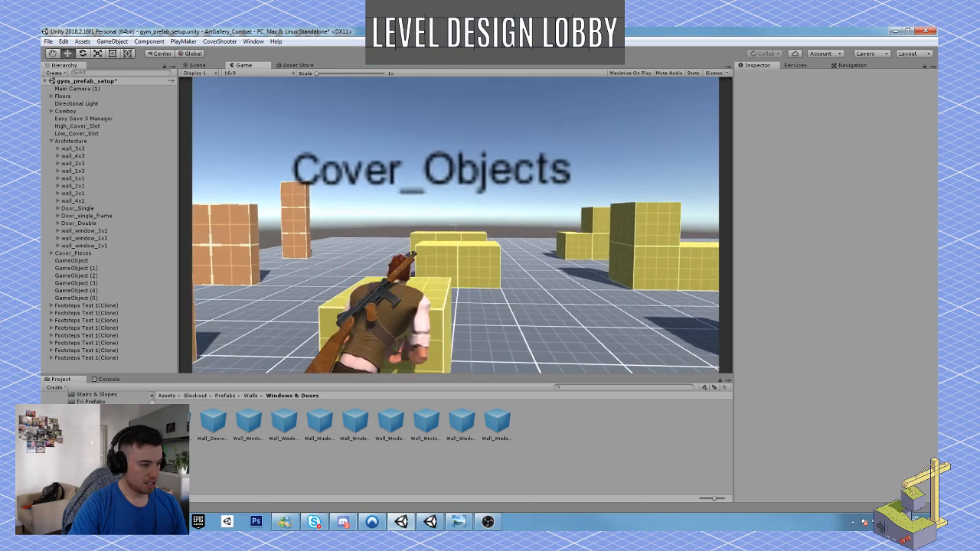
pyautogui.press('d')
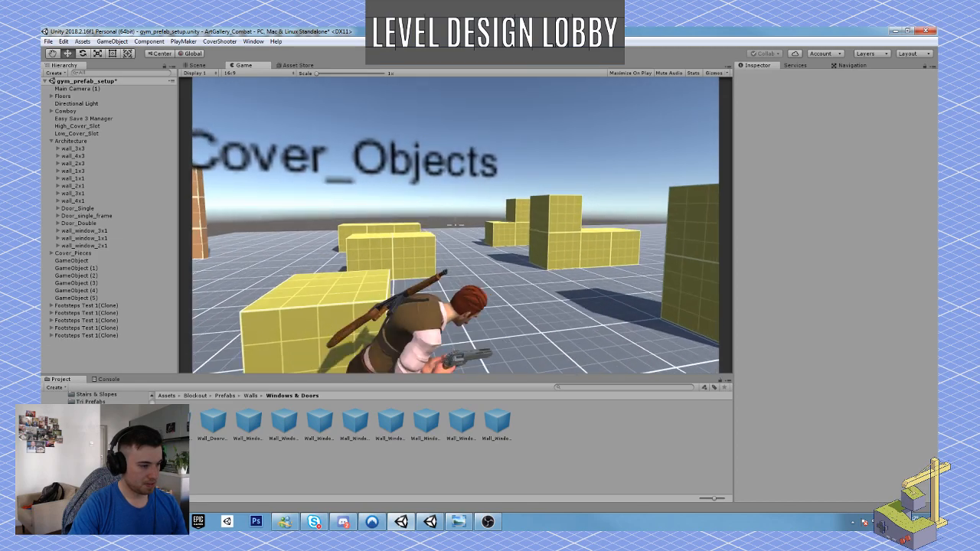
pyautogui.press('w')
pyautogui.press('d')
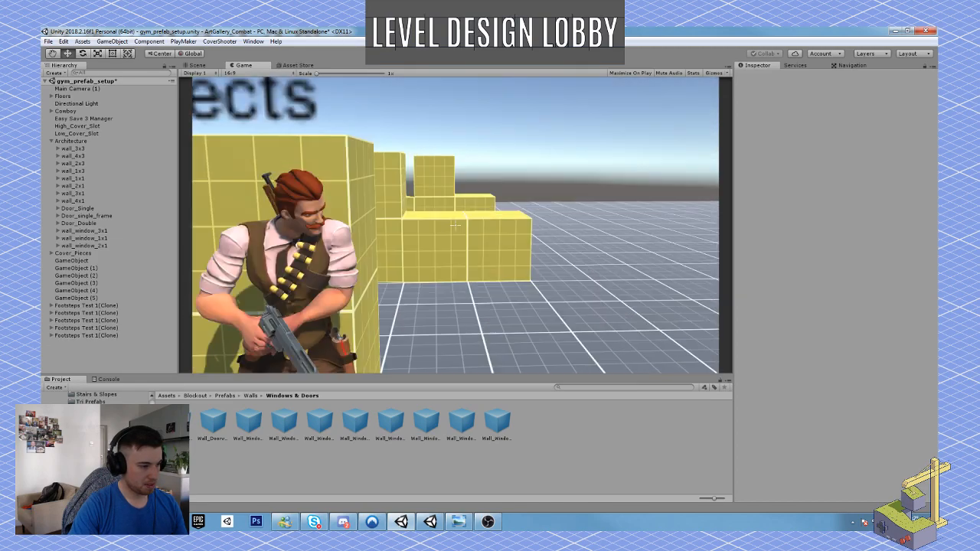
pyautogui.rightClick(455, 225)
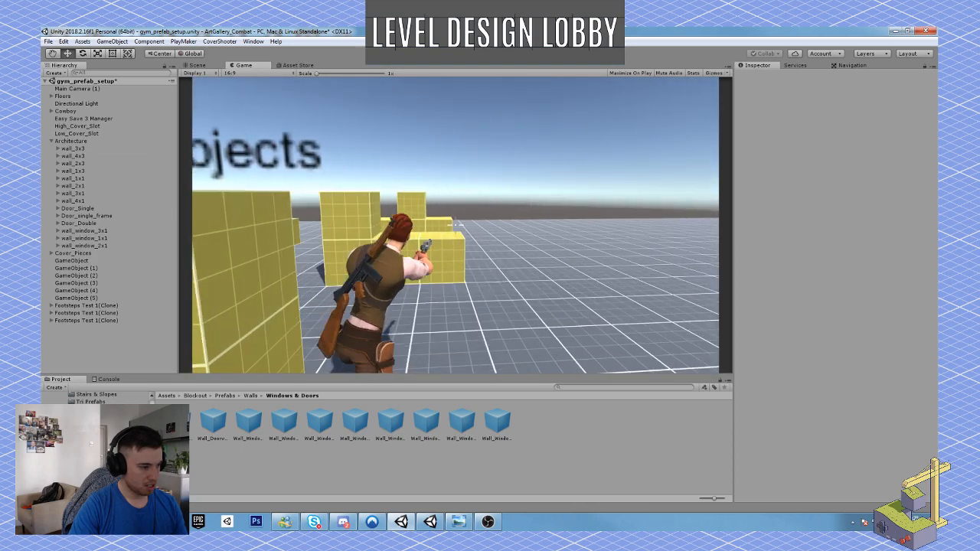
# Test cover along the stacked yellow blocks, walk back among the tall ones, and stop the playtest.
pyautogui.press('w')
pyautogui.press('2')
pyautogui.press('a')
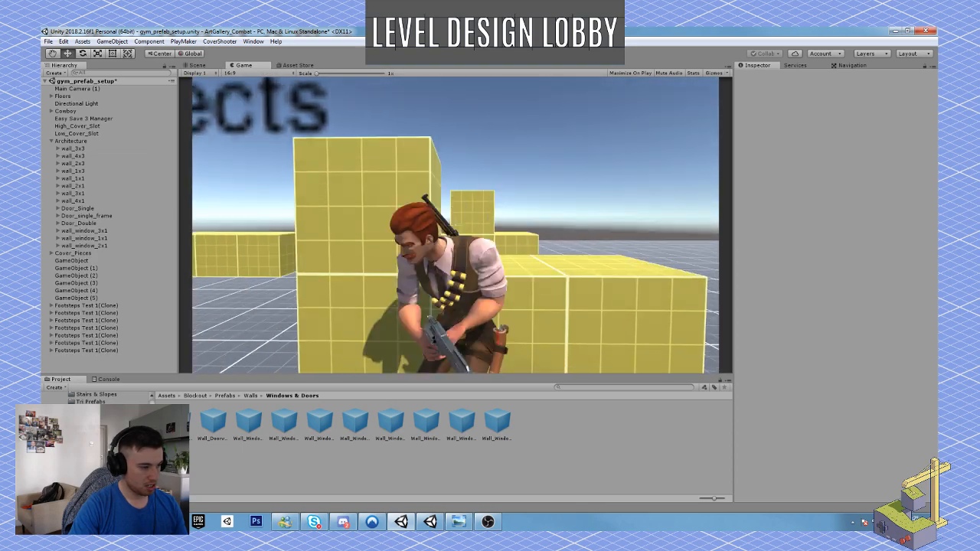
pyautogui.press('a')
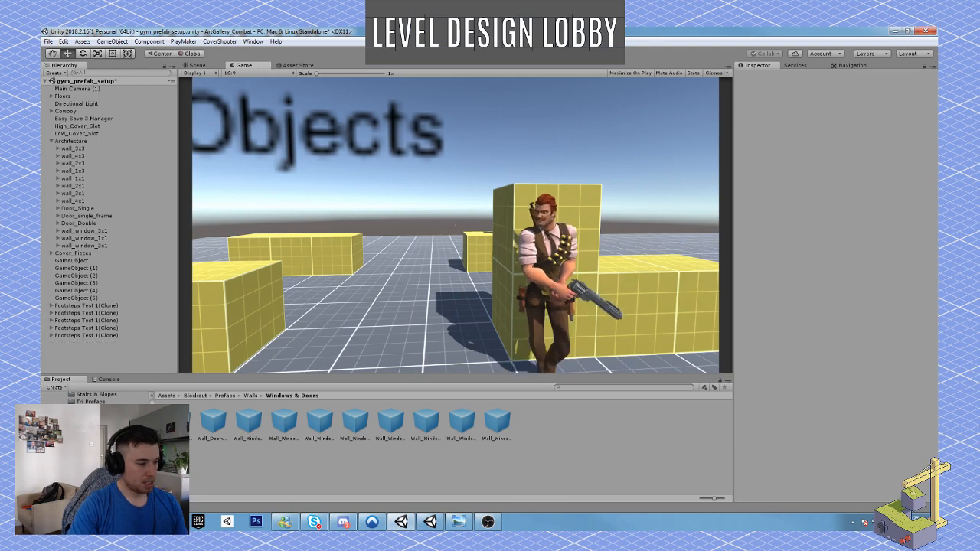
pyautogui.press('w')
pyautogui.press('1')
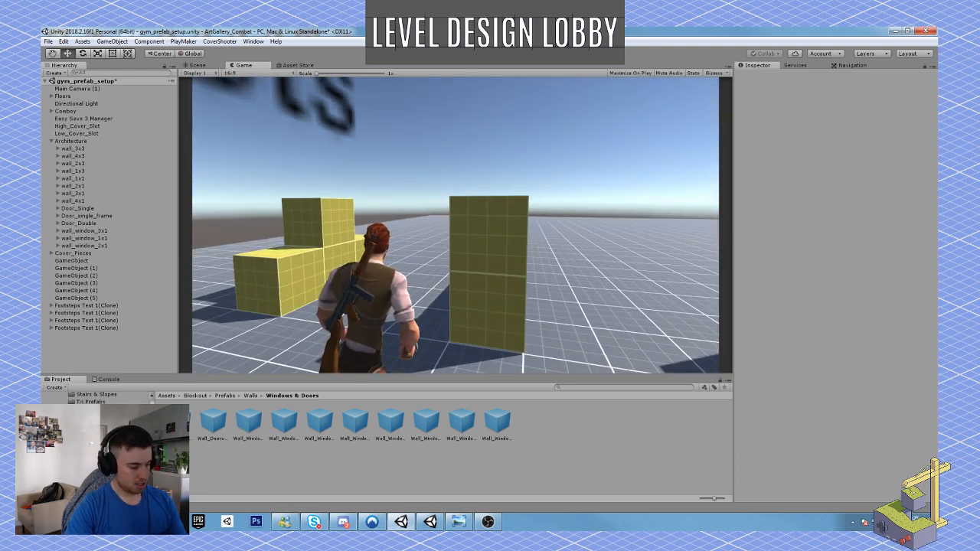
pyautogui.press('d')
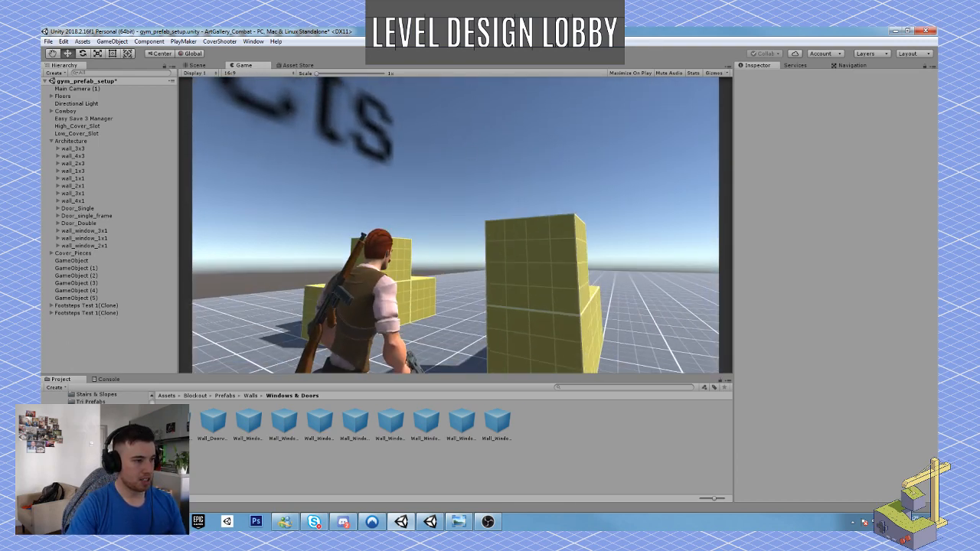
pyautogui.hotkey('ctrl', 'p')
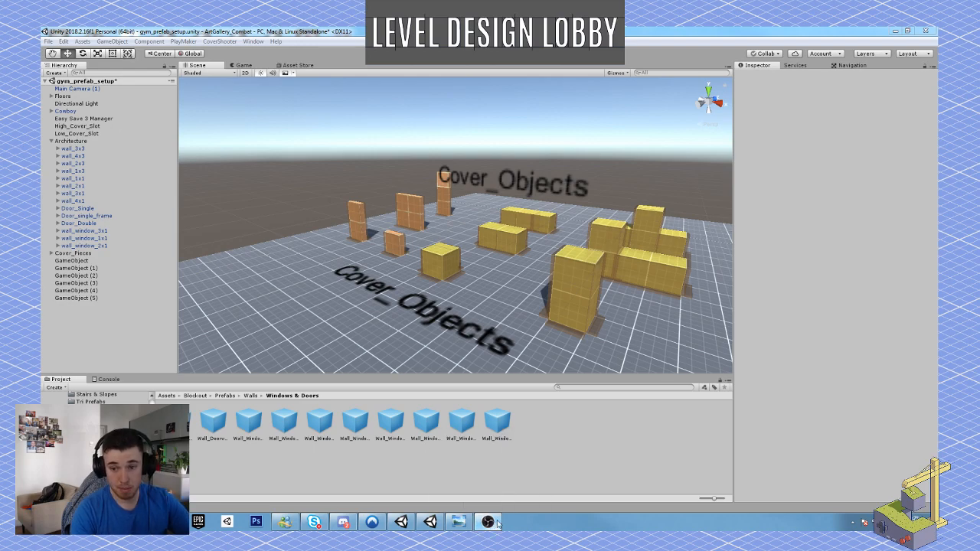
# Open the art gallery floor plan sketch and capture a snip of the whole plan with Snipping Tool.
pyautogui.click(460, 522)
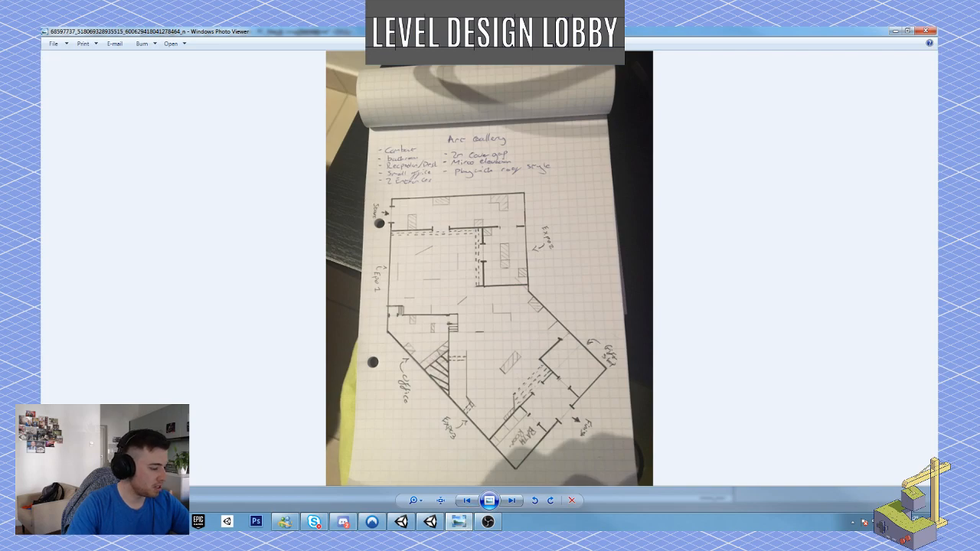
pyautogui.press('super')
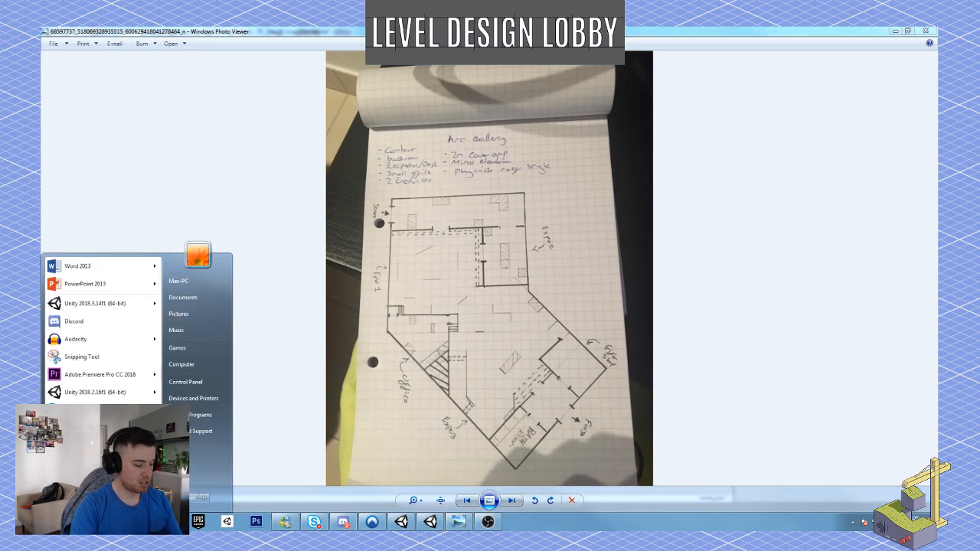
pyautogui.write('sn')
pyautogui.press('Return')
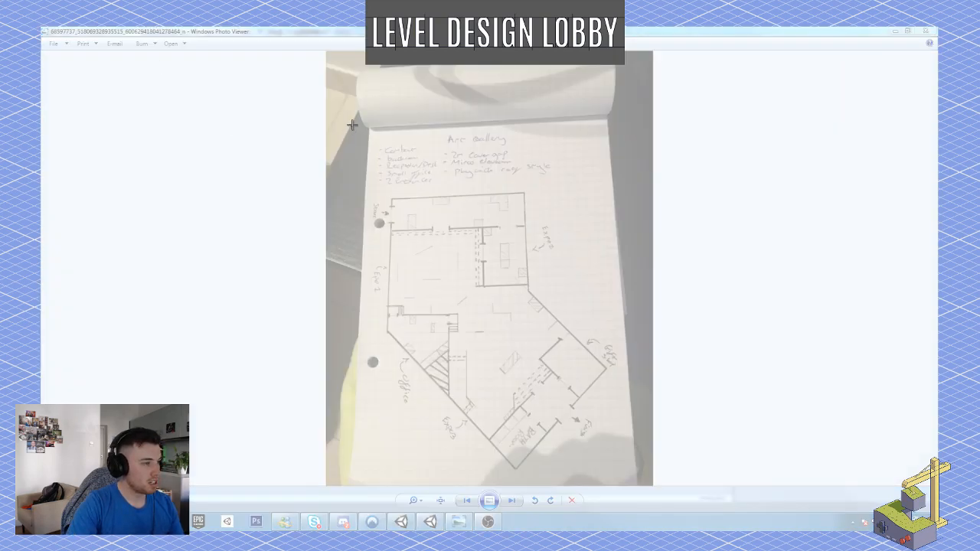
pyautogui.moveTo(323, 116); pyautogui.dragTo(643, 469)
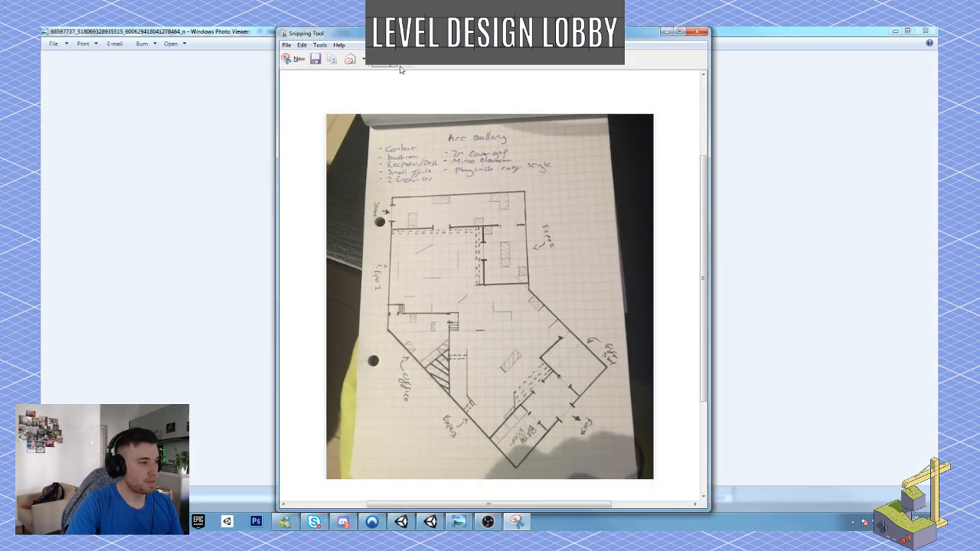
# Set the custom pen color to lime and mark the start entrance with an arrow pointing into the gallery.
pyautogui.click(396, 63)
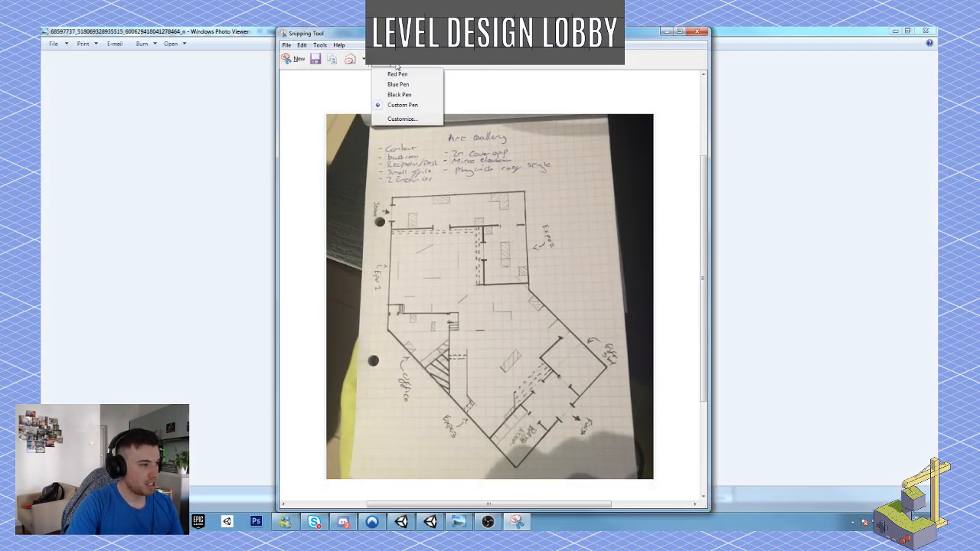
pyautogui.click(401, 119)
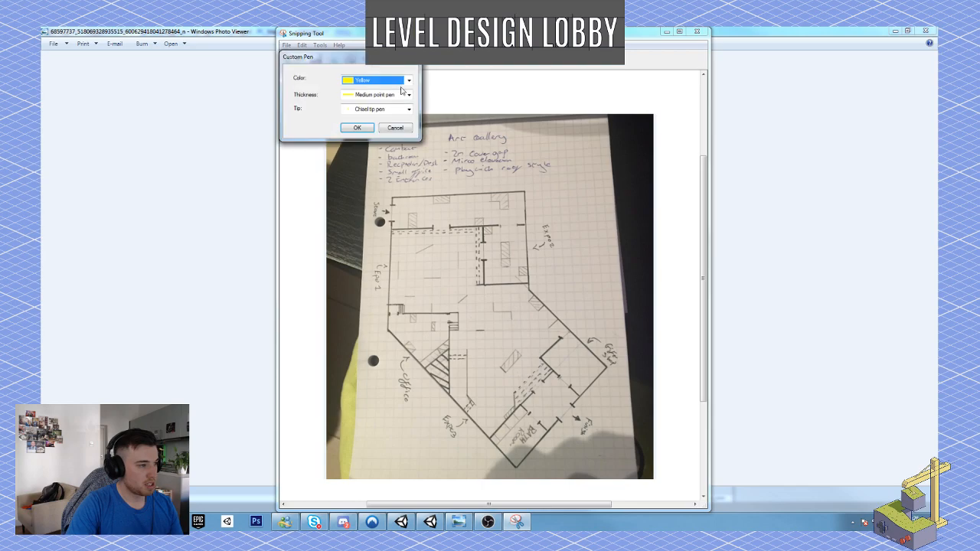
pyautogui.click(408, 79)
pyautogui.click(369, 181)
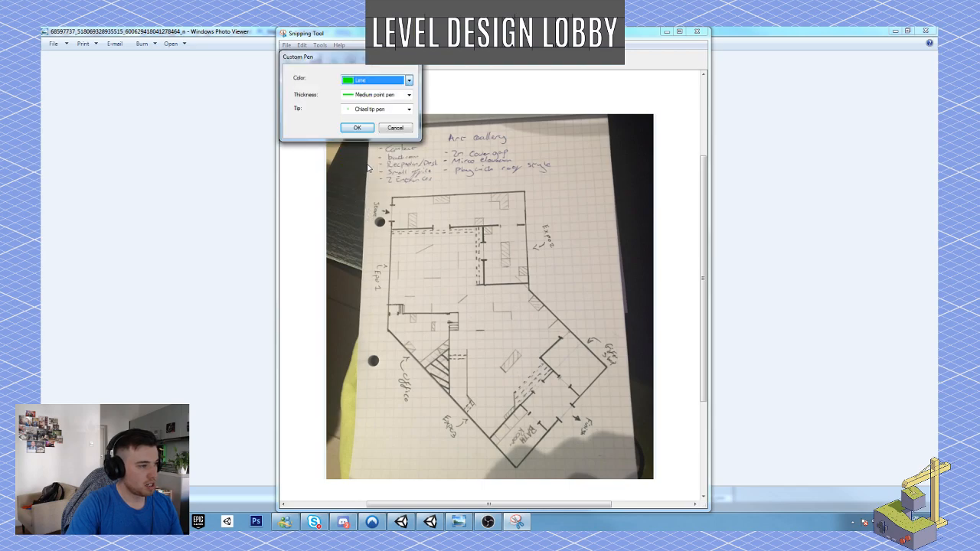
pyautogui.click(365, 126)
pyautogui.moveTo(375, 205)
pyautogui.mouseDown()
pyautogui.moveTo(379, 221)
pyautogui.moveTo(401, 212)
pyautogui.moveTo(393, 219)
pyautogui.mouseUp()
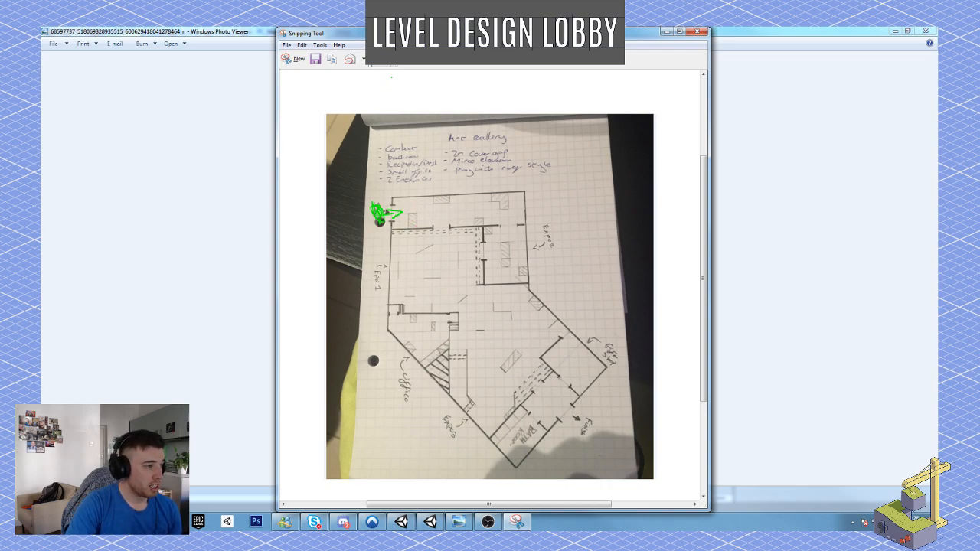
# Draw a route with the red pen from the upper corridor's inner doorway around to the cover along its inner wall.
pyautogui.click(394, 61)
pyautogui.click(393, 75)
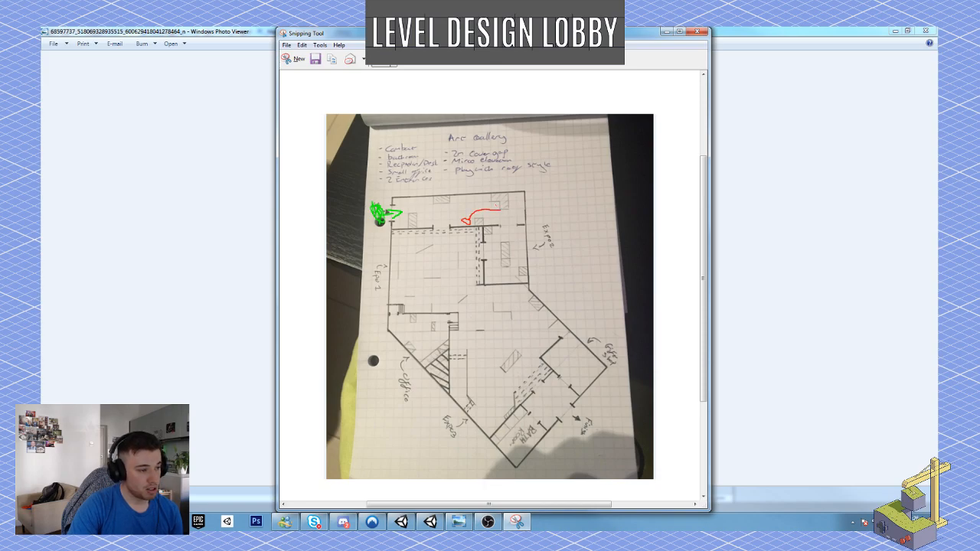
pyautogui.moveTo(505, 217); pyautogui.dragTo(505, 228)
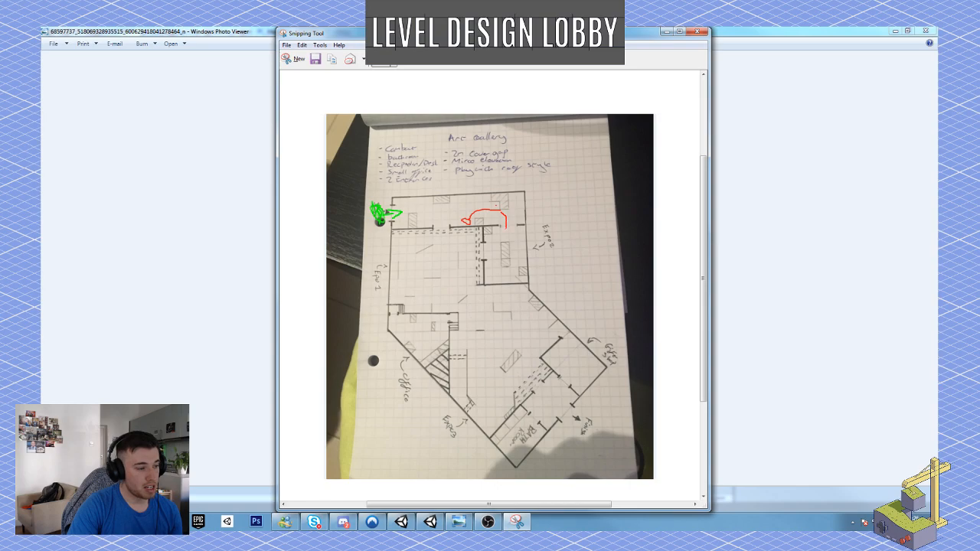
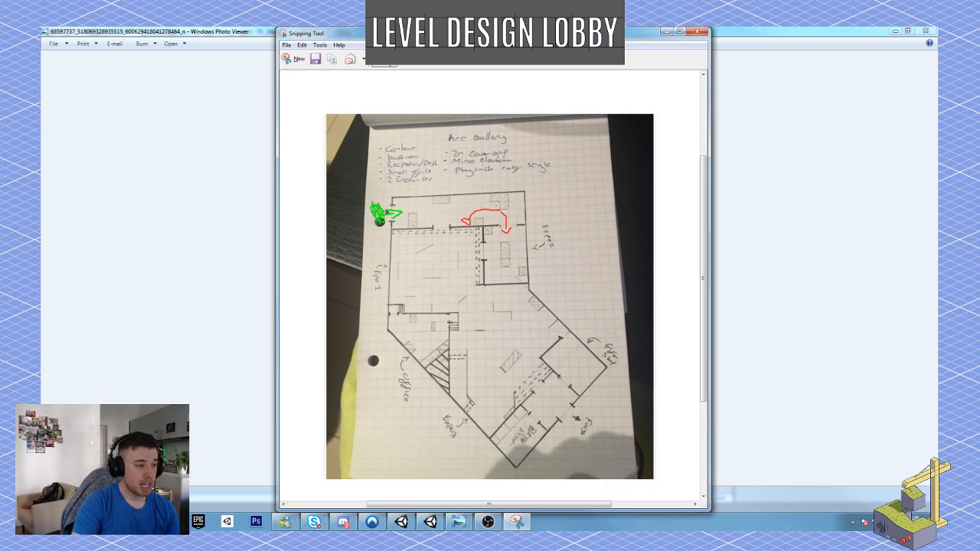
# With the red pen, circle two spots in the Expo 1 room, draw an arrow toward the central hall, and loop a path around the displays.
pyautogui.click(394, 61)
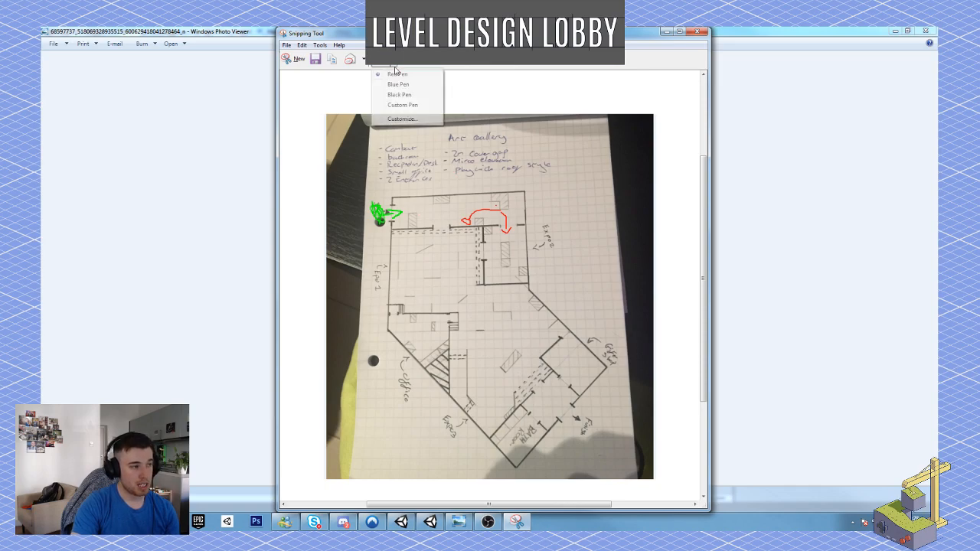
pyautogui.click(402, 106)
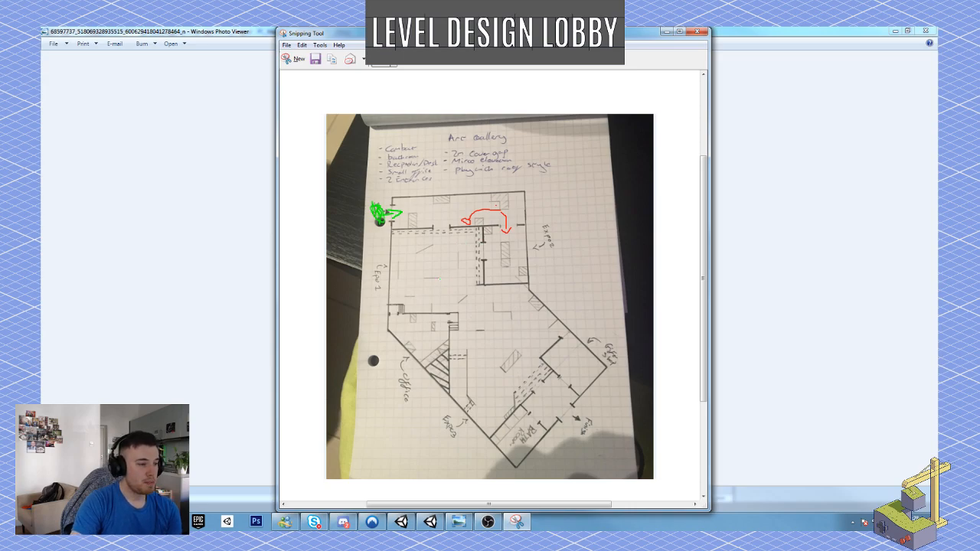
pyautogui.click(397, 64)
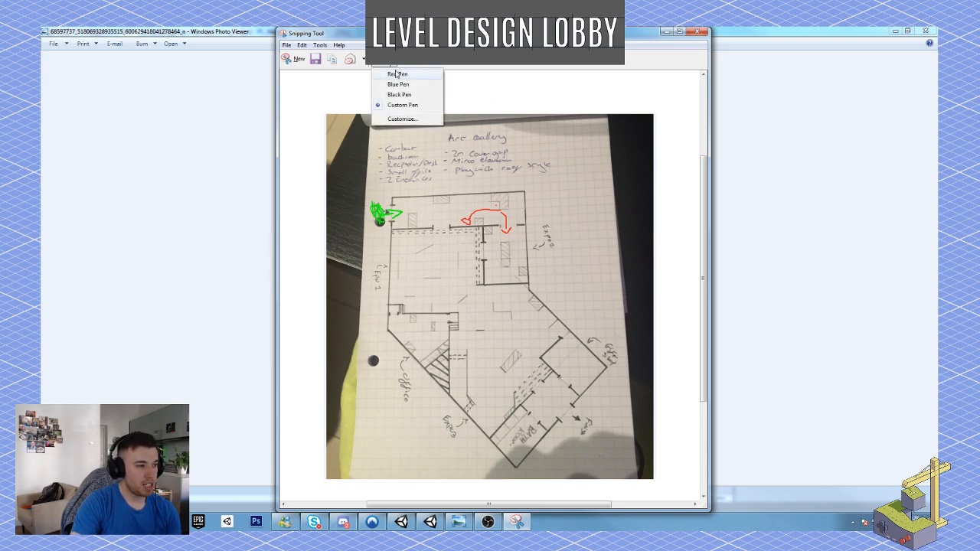
pyautogui.click(399, 74)
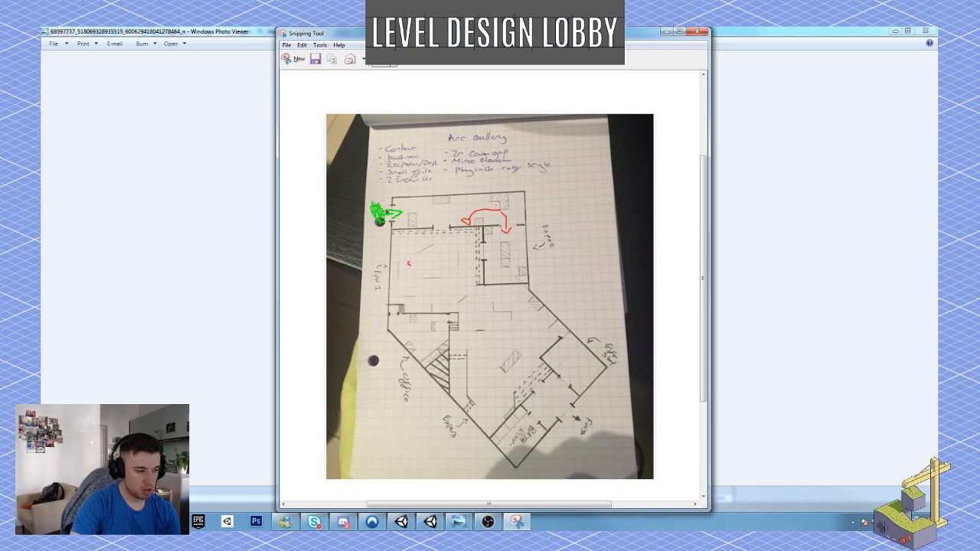
pyautogui.moveTo(408, 263); pyautogui.dragTo(437, 262)
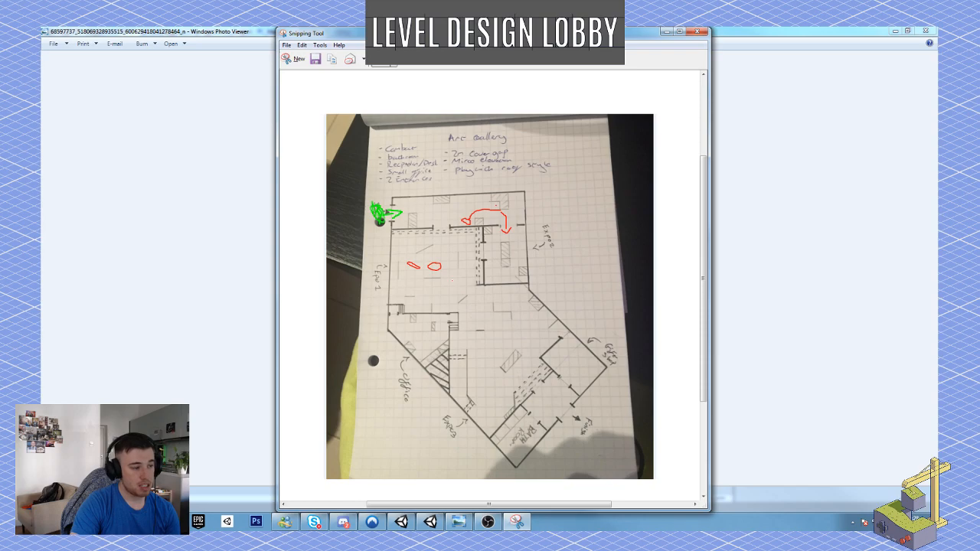
pyautogui.moveTo(443, 272); pyautogui.dragTo(488, 314)
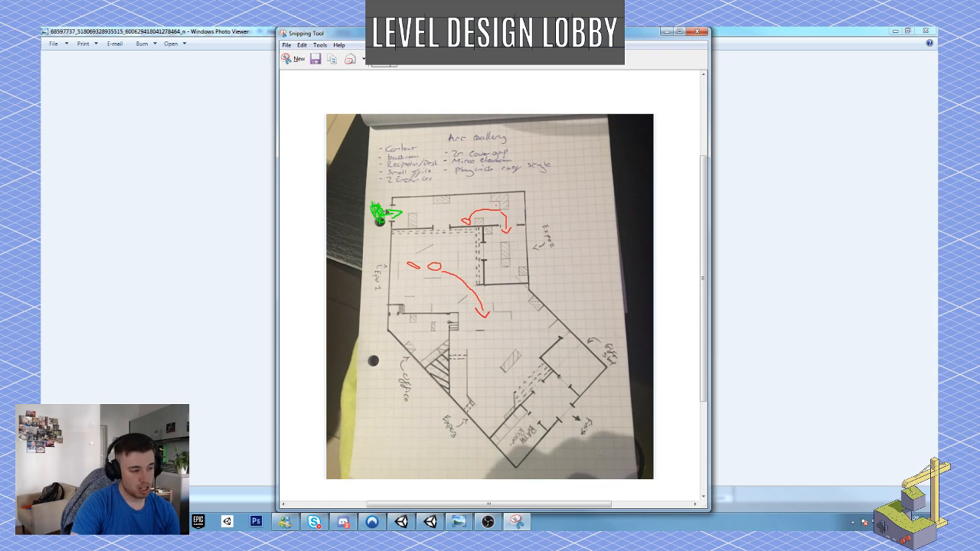
pyautogui.moveTo(413, 263)
pyautogui.mouseDown()
pyautogui.moveTo(411, 250)
pyautogui.moveTo(441, 244)
pyautogui.moveTo(468, 283)
pyautogui.moveTo(464, 295)
pyautogui.moveTo(414, 303)
pyautogui.moveTo(404, 287)
pyautogui.mouseUp()
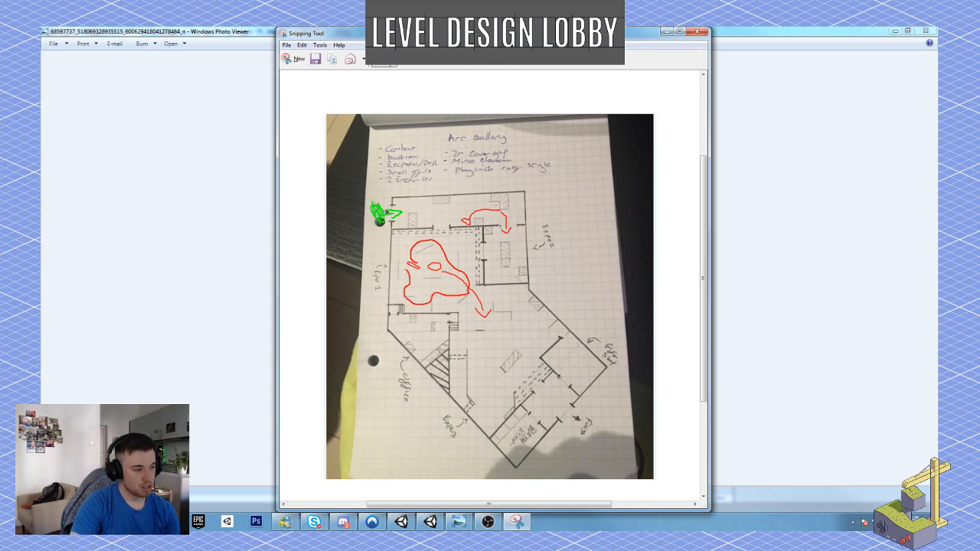
pyautogui.moveTo(400, 253); pyautogui.dragTo(405, 249)
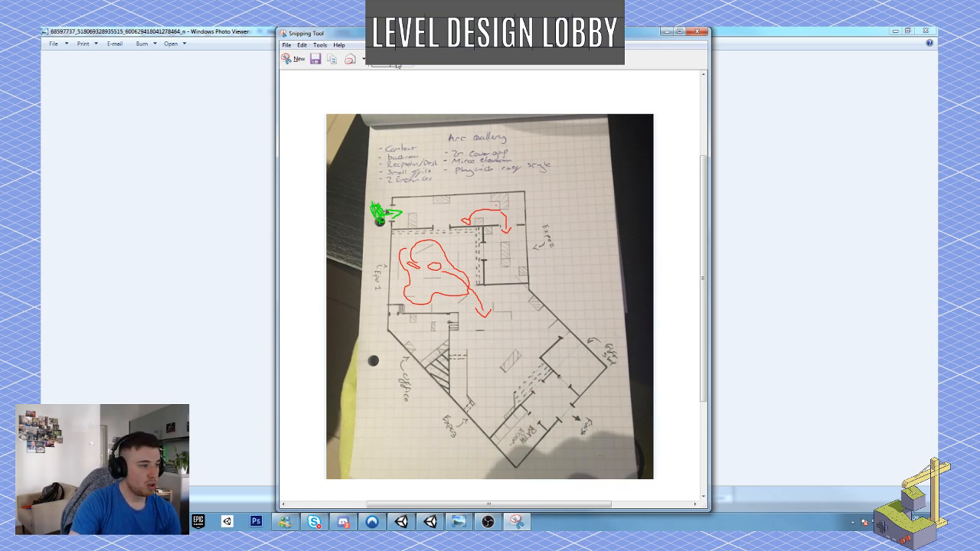
# Draw a route with the lime custom pen from the upper corridor's inner doorway through the Expo 1 room into the office.
pyautogui.click(394, 61)
pyautogui.click(400, 107)
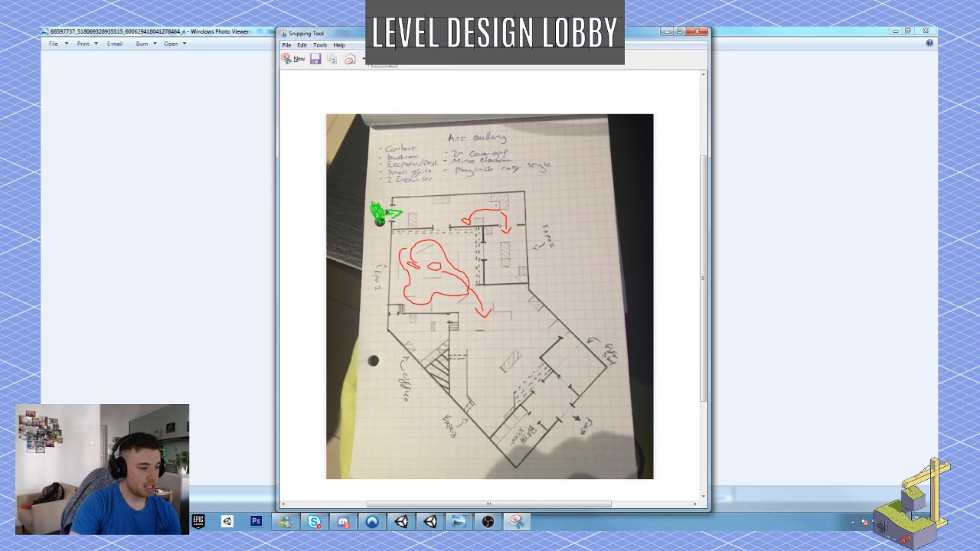
pyautogui.moveTo(445, 229)
pyautogui.mouseDown()
pyautogui.moveTo(442, 284)
pyautogui.moveTo(411, 293)
pyautogui.moveTo(407, 306)
pyautogui.moveTo(414, 329)
pyautogui.moveTo(427, 331)
pyautogui.mouseUp()
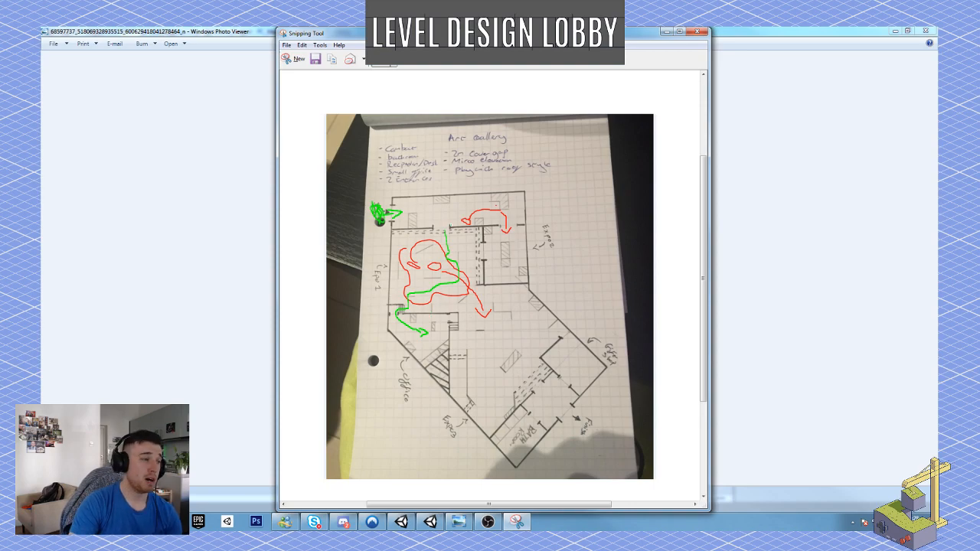
# Circle three spots with the red pen: one in the office beside the stairs and two in the central hall around the hatched block.
pyautogui.click(365, 59)
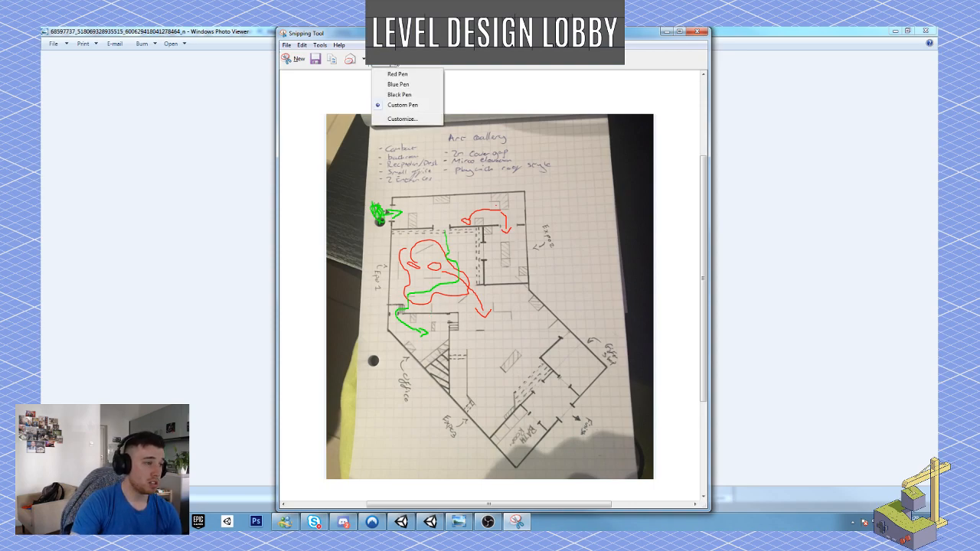
pyautogui.click(405, 74)
pyautogui.moveTo(423, 350); pyautogui.dragTo(436, 356)
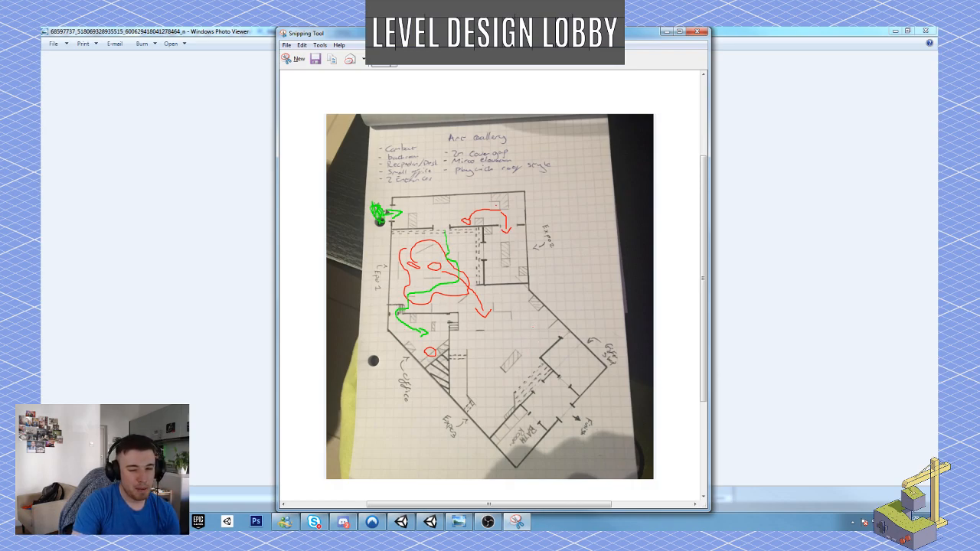
pyautogui.click(389, 59)
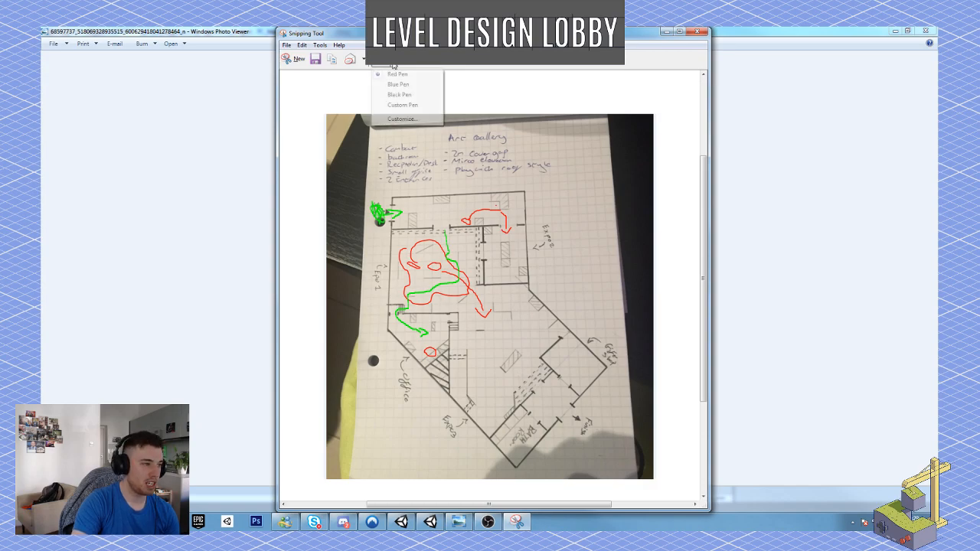
pyautogui.click(404, 75)
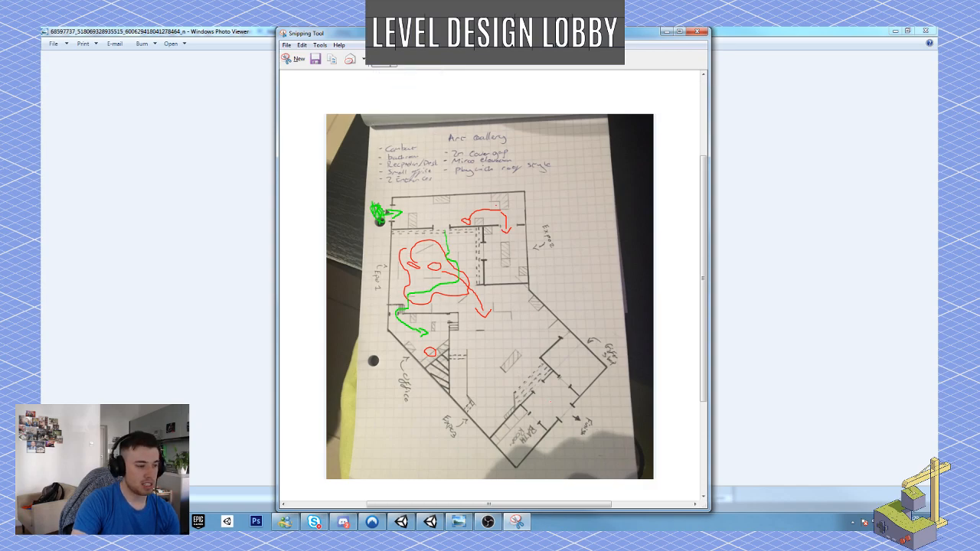
pyautogui.moveTo(488, 366)
pyautogui.mouseDown()
pyautogui.moveTo(481, 374)
pyautogui.moveTo(490, 366)
pyautogui.mouseUp()
pyautogui.moveTo(534, 335)
pyautogui.mouseDown()
pyautogui.moveTo(524, 343)
pyautogui.moveTo(536, 337)
pyautogui.mouseUp()
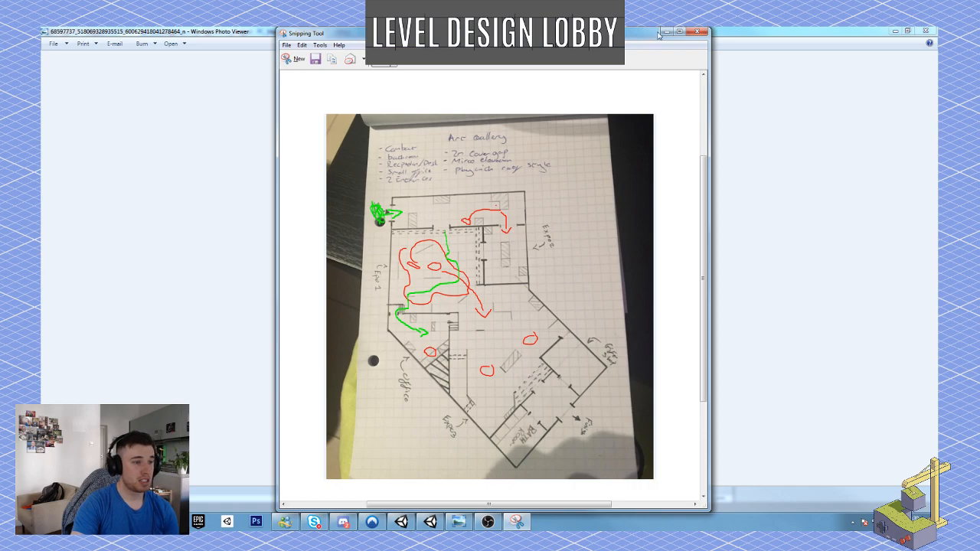
# Minimize the floor plan photo, return to Unity, and show the contents of the ThirdPersonCoverShooter folder.
pyautogui.click(860, 42)
pyautogui.click(894, 31)
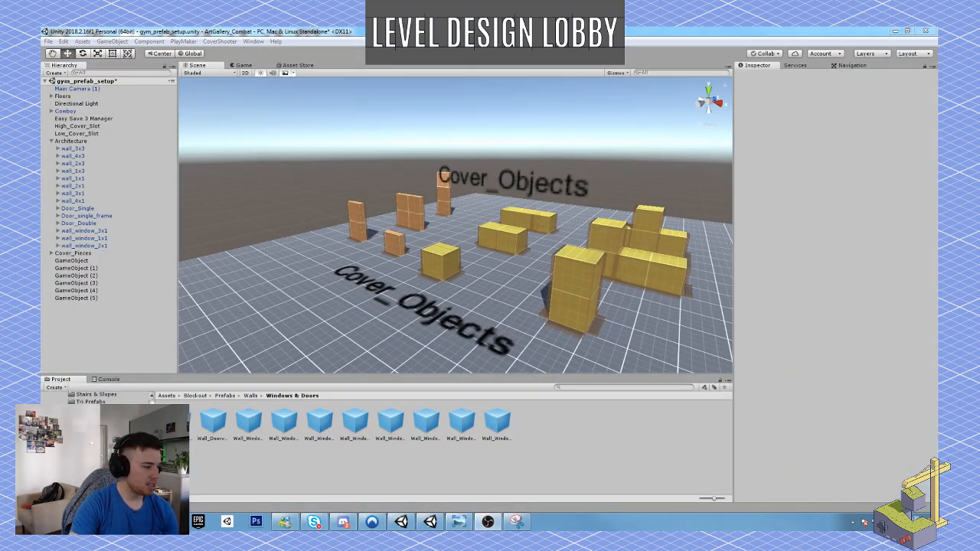
pyautogui.click(90, 467)
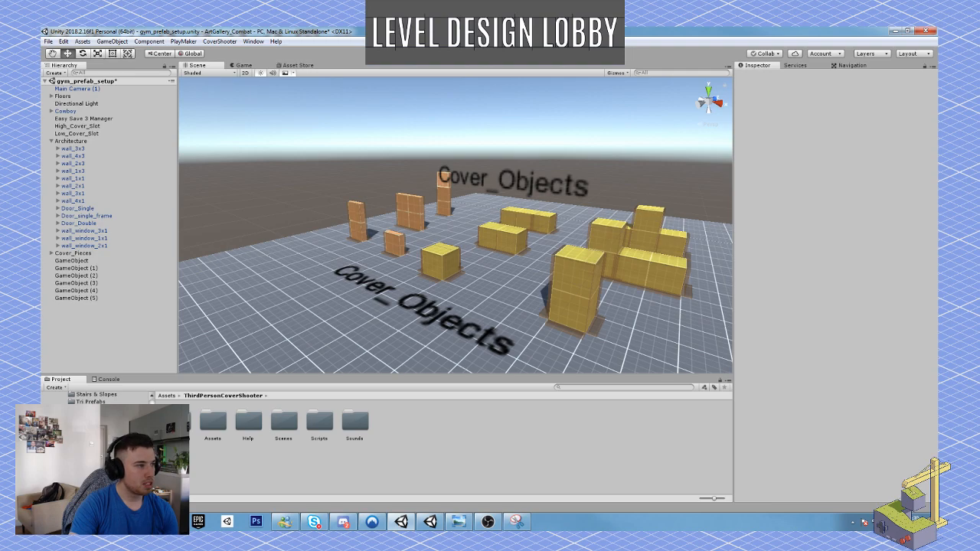
# Search the Asset Store for "THird person cover" and open the overview of the Third Person Cover Shooter Template.
pyautogui.click(300, 66)
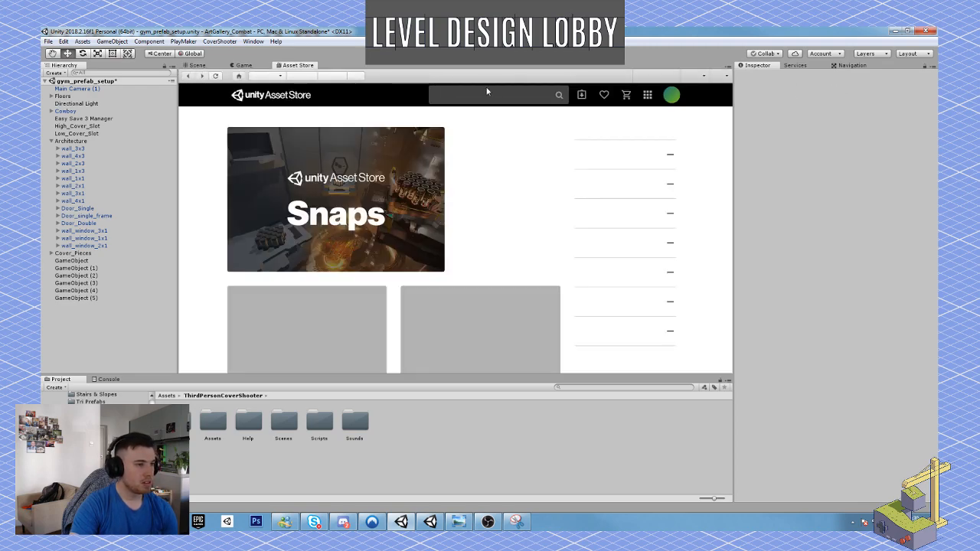
pyautogui.click(487, 92)
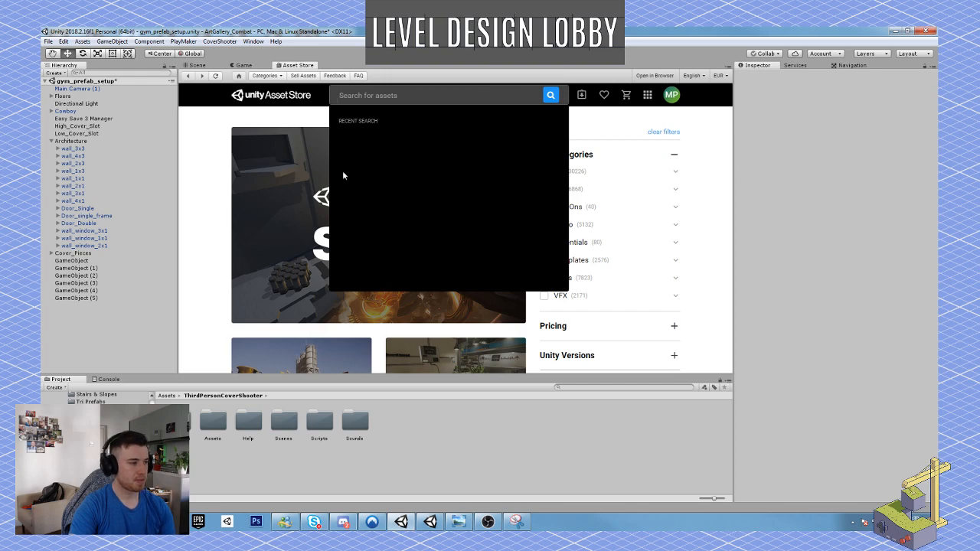
pyautogui.click(198, 213)
pyautogui.scroll(-1, 340, 222)
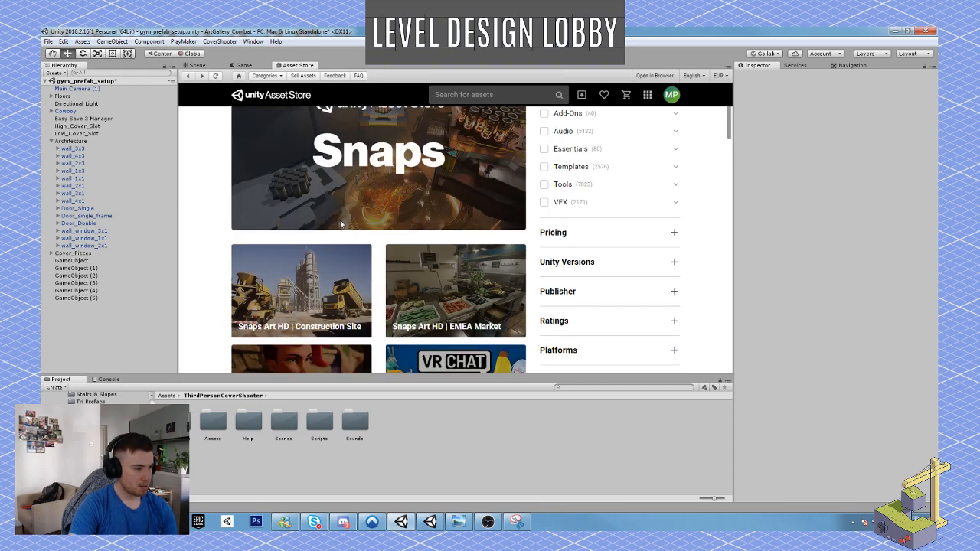
pyautogui.scroll(1, 340, 220)
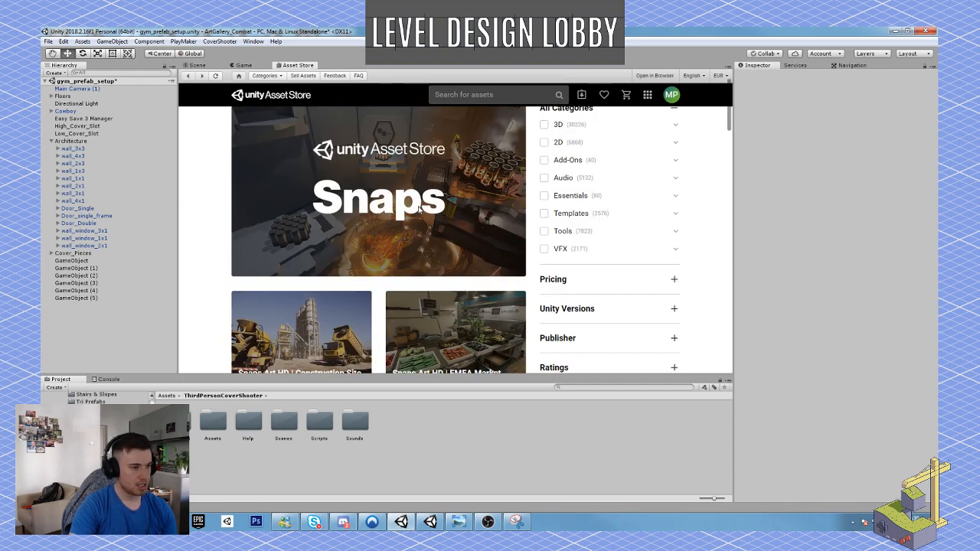
pyautogui.click(544, 97)
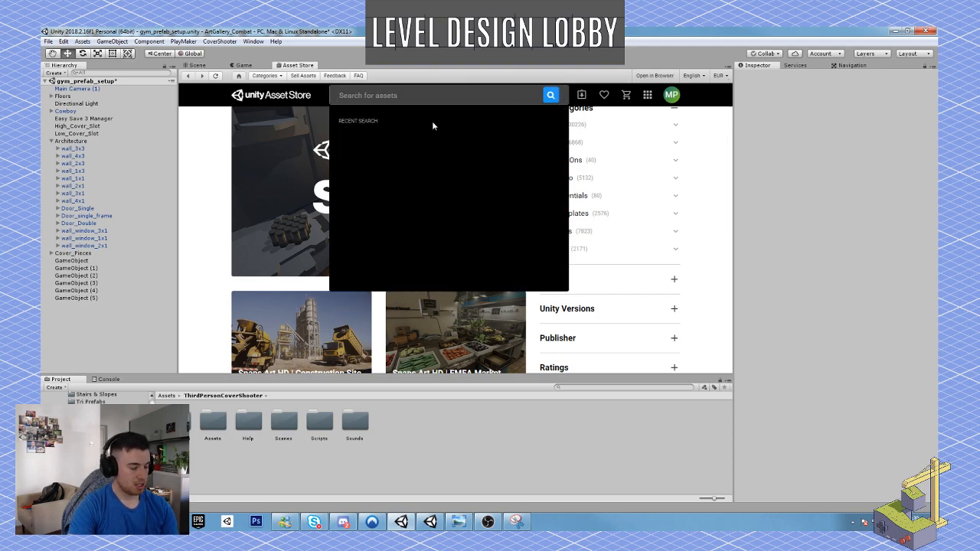
pyautogui.write('THird')
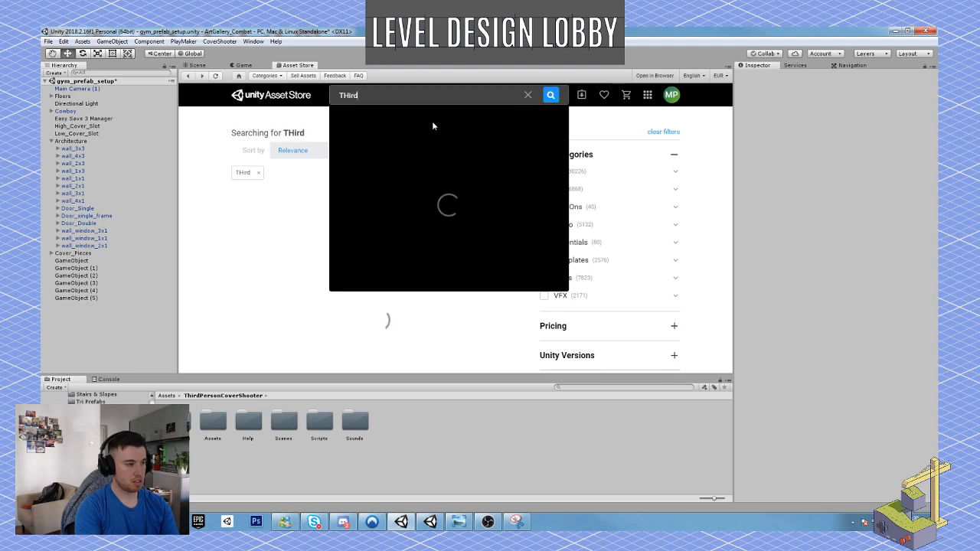
pyautogui.write(' persone')
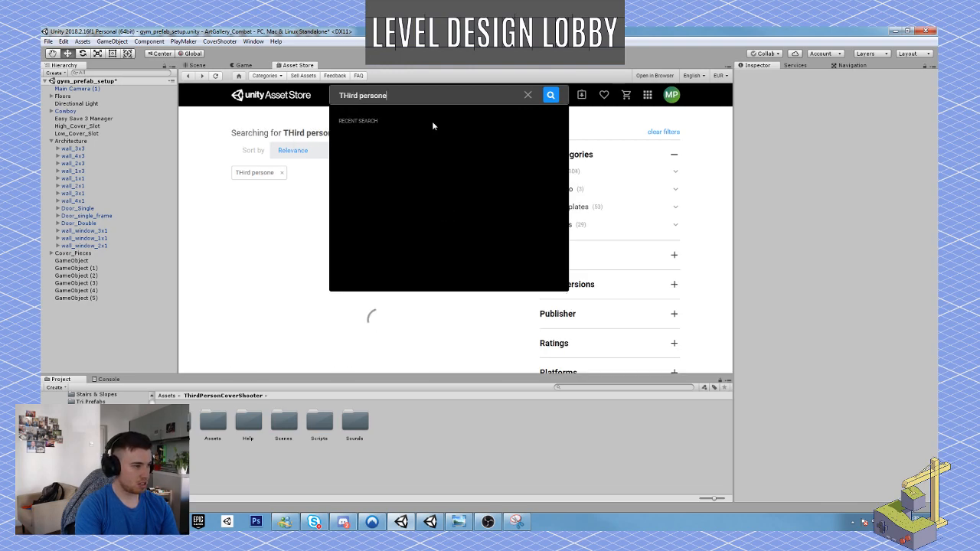
pyautogui.press('BackSpace')
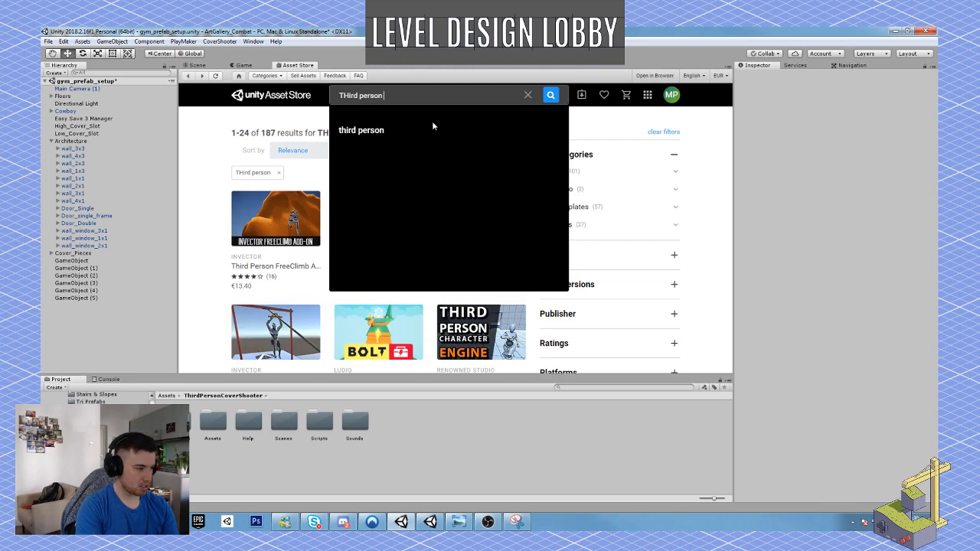
pyautogui.write('cover')
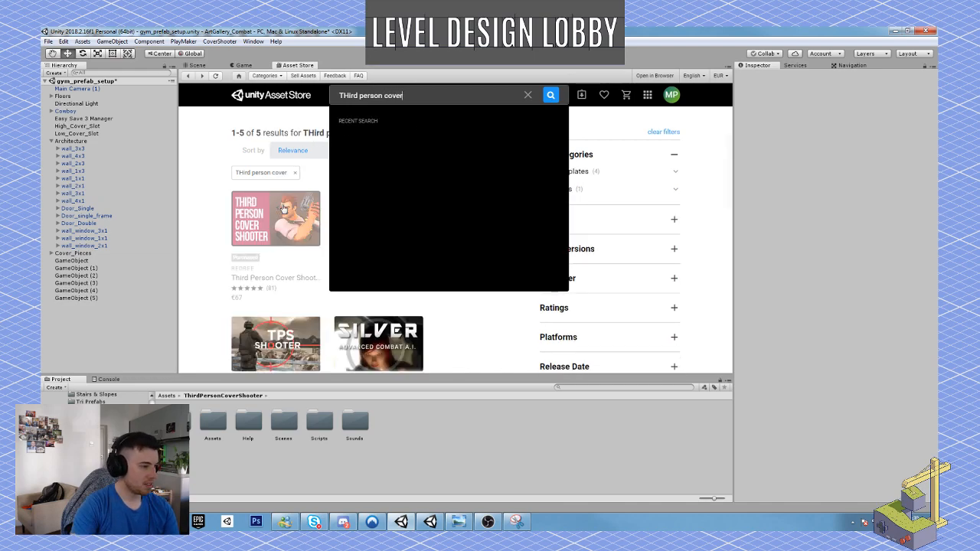
pyautogui.click(282, 211)
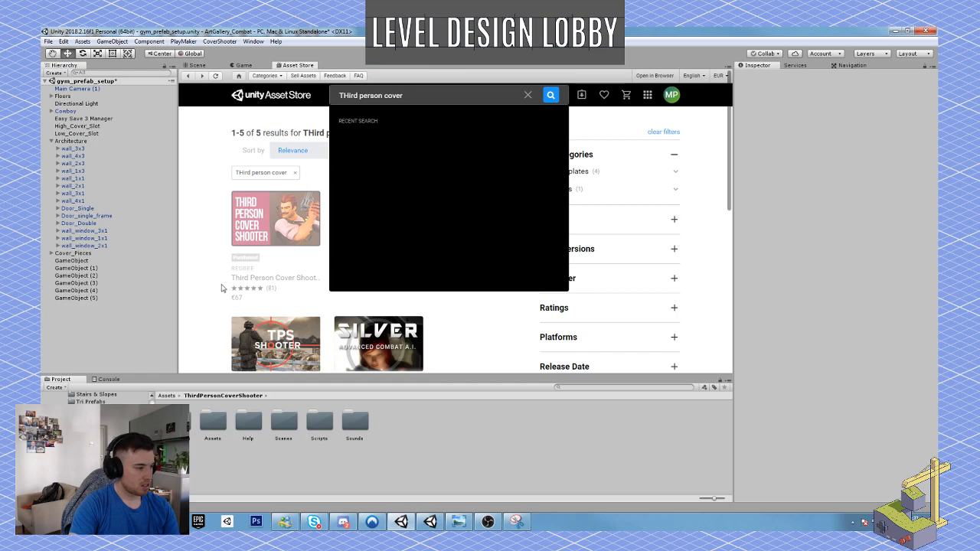
pyautogui.click(271, 244)
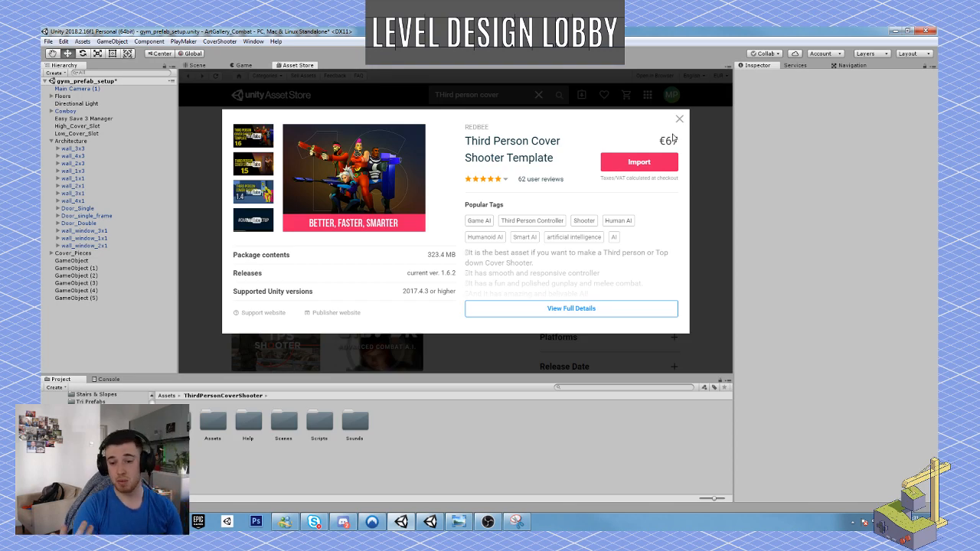
# Return to the scene view and open art_gallery_lvl from the Scenes folder without saving the changes to gym_prefab_setup.
pyautogui.click(203, 66)
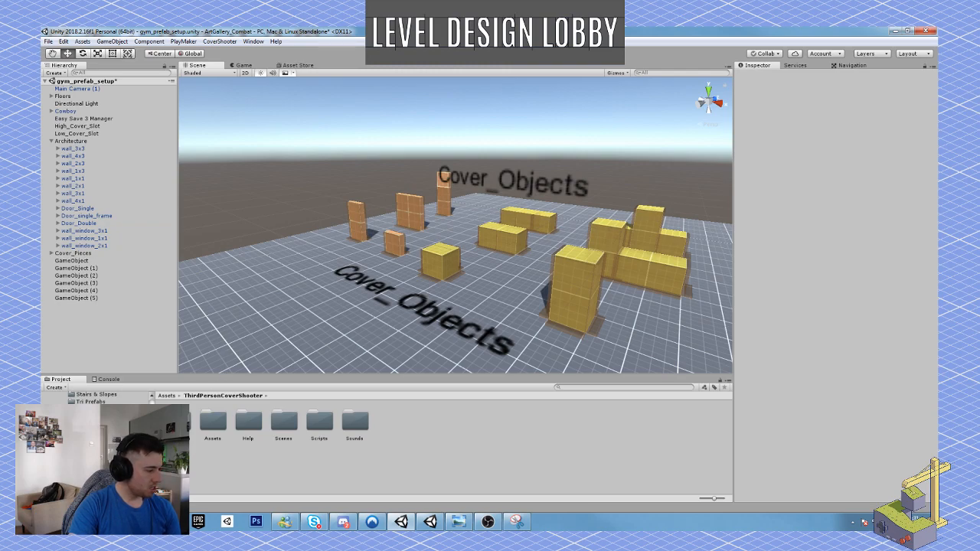
pyautogui.scroll(-1, 92, 398)
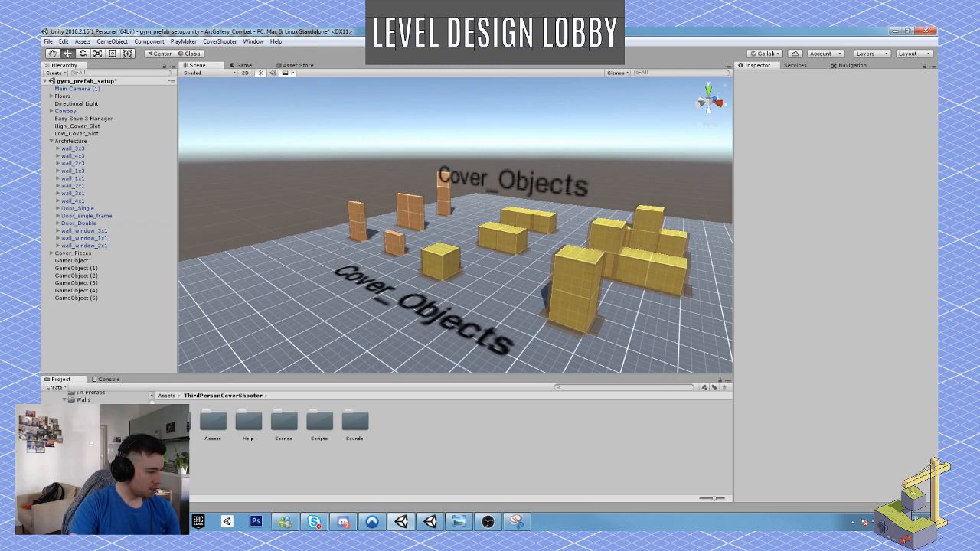
pyautogui.scroll(8, 76, 396)
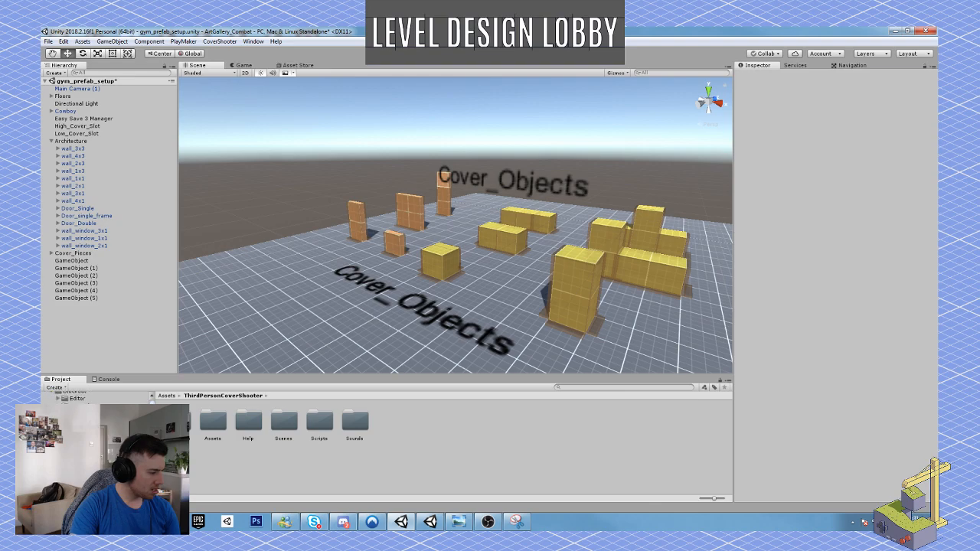
pyautogui.scroll(-7, 77, 396)
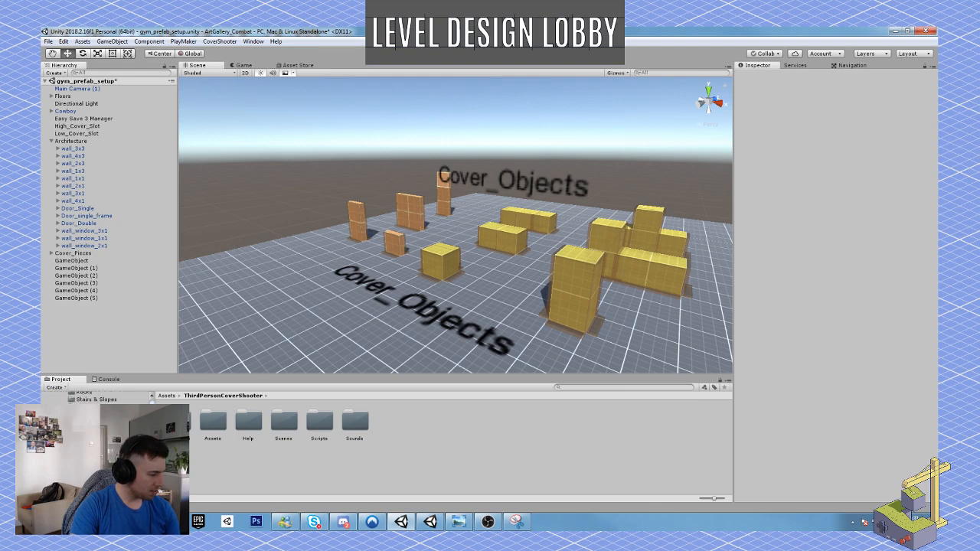
pyautogui.click(77, 452)
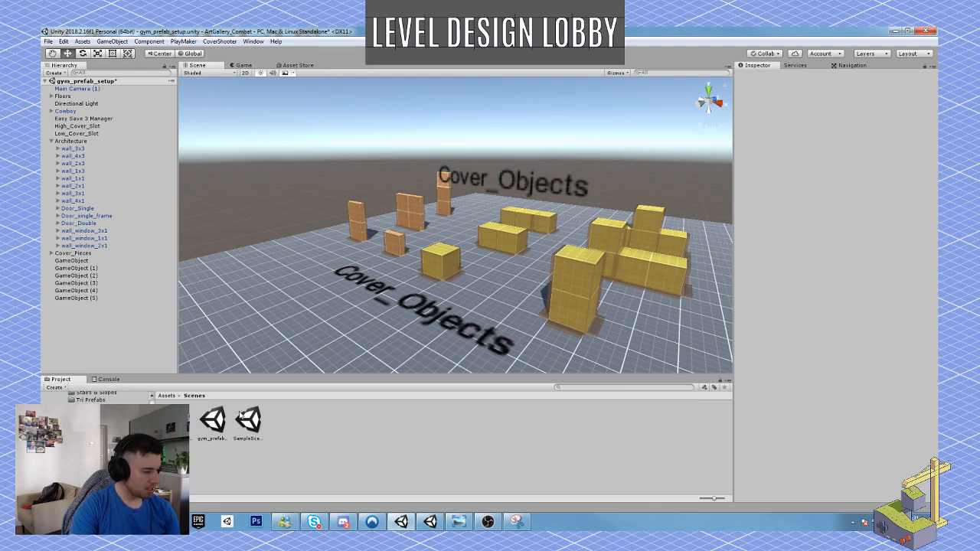
pyautogui.doubleClick(189, 426)
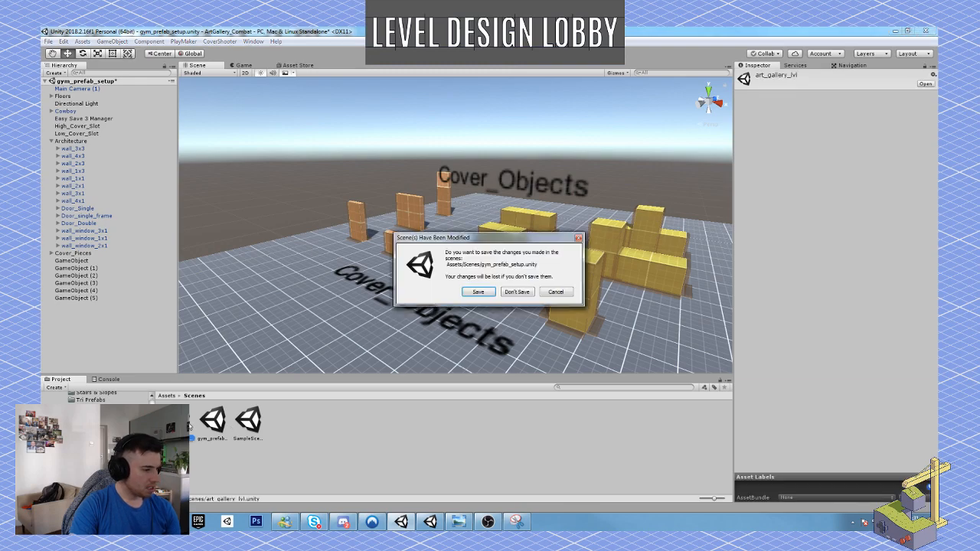
pyautogui.click(509, 298)
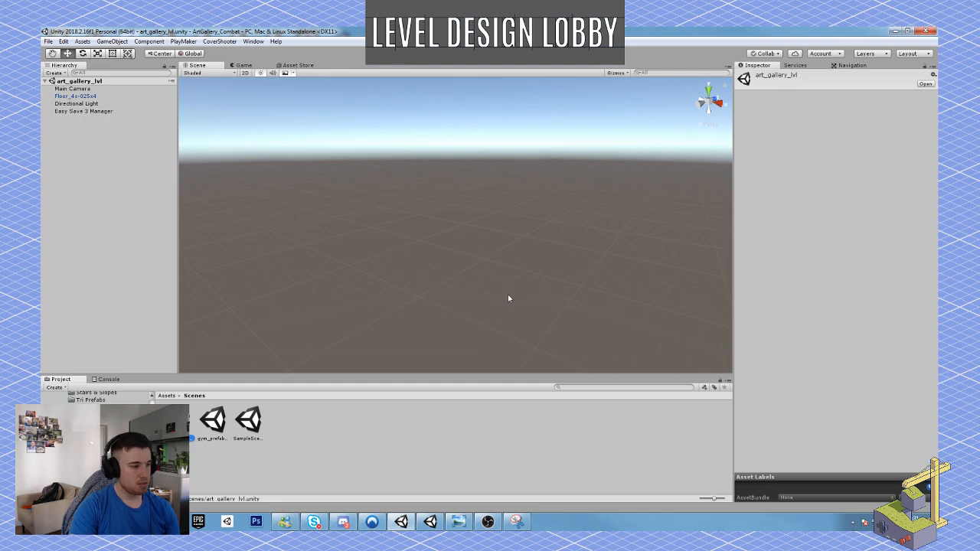
# Select the Floor_4x-025x4 object and frame it in the scene view.
pyautogui.moveTo(463, 250); pyautogui.dragTo(227, 285, button='right')
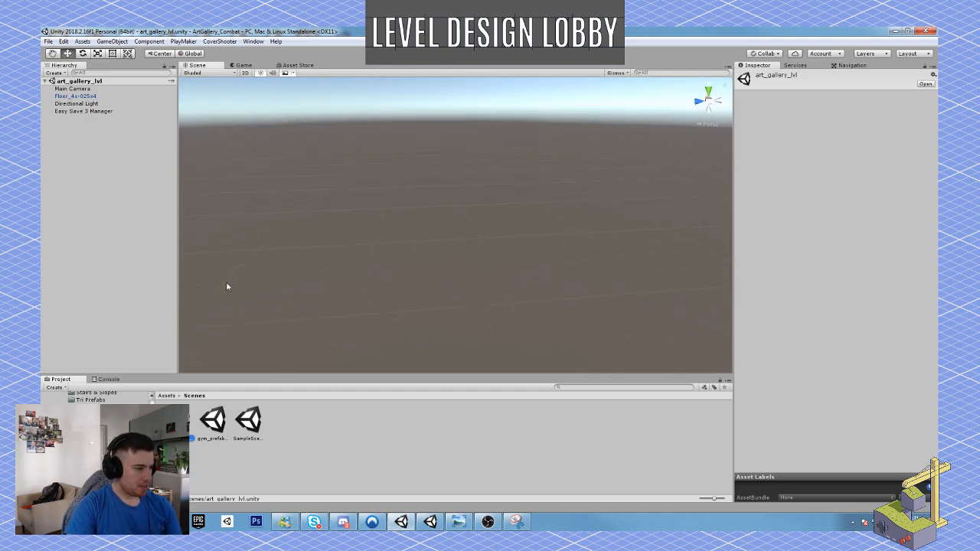
pyautogui.click(93, 98)
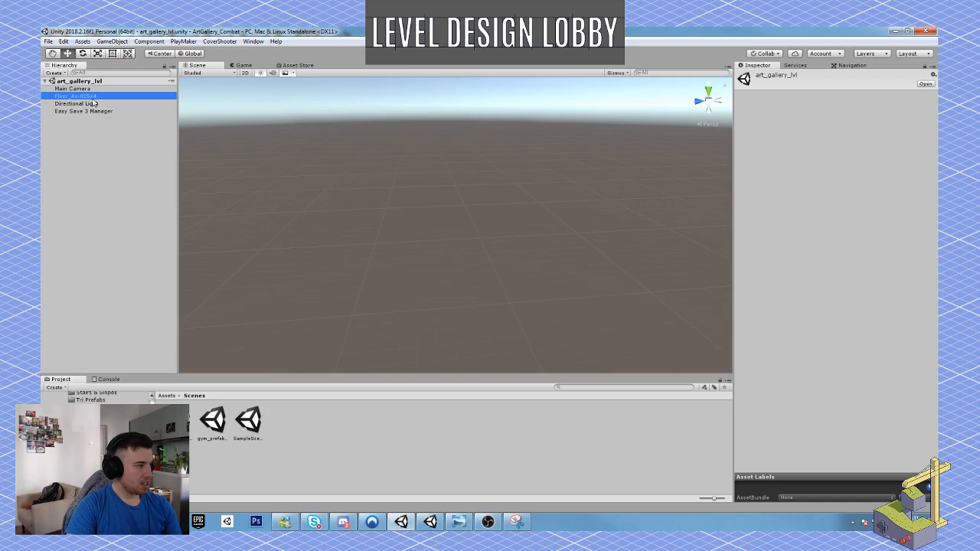
pyautogui.rightClick(172, 141)
pyautogui.moveTo(268, 177); pyautogui.dragTo(306, 176, button='right')
pyautogui.press('f')
pyautogui.moveTo(446, 219); pyautogui.dragTo(577, 242, button='right')
pyautogui.press('a')
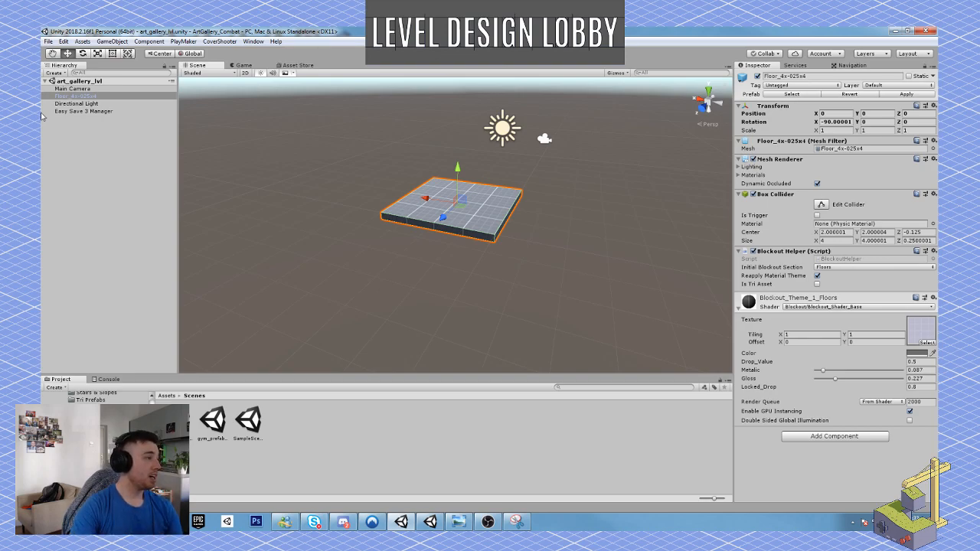
# Create an empty game object in the scene and set its position to 0, 0, 0.
pyautogui.click(112, 42)
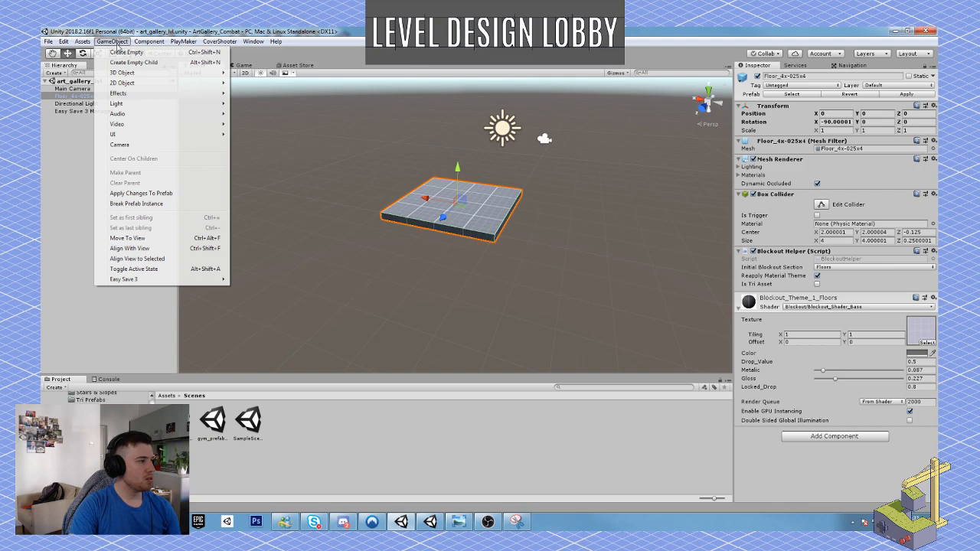
pyautogui.click(123, 53)
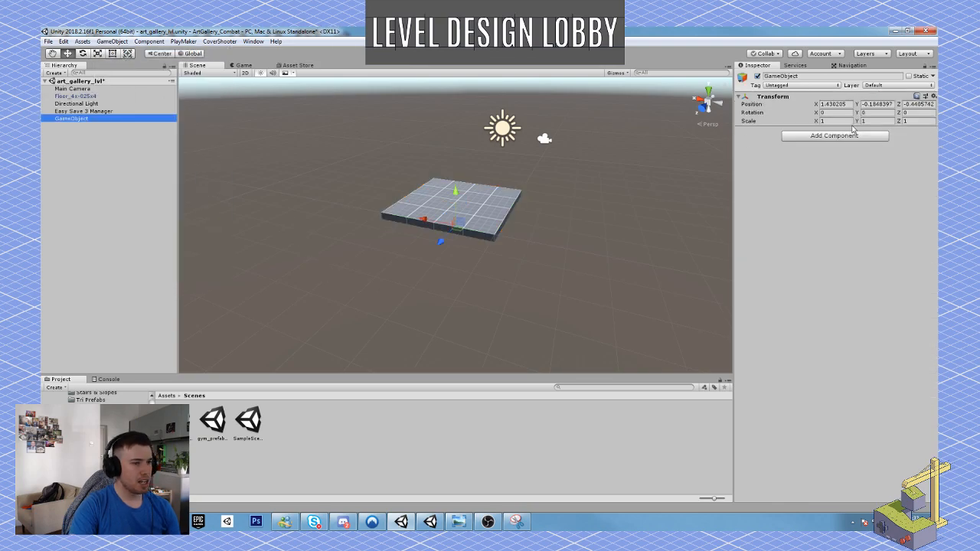
pyautogui.click(833, 104)
pyautogui.write('0')
pyautogui.press('Tab')
pyautogui.write('0')
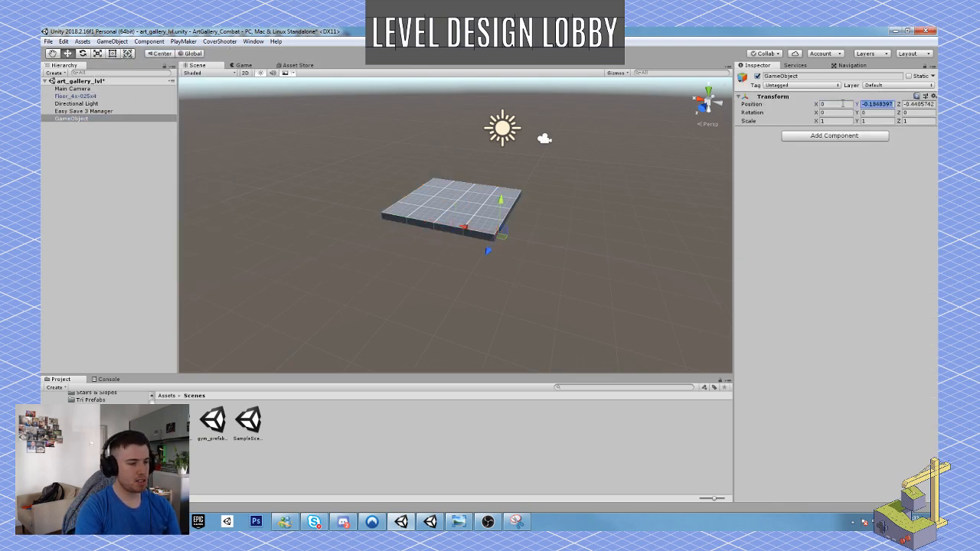
pyautogui.press('Tab')
pyautogui.write('0')
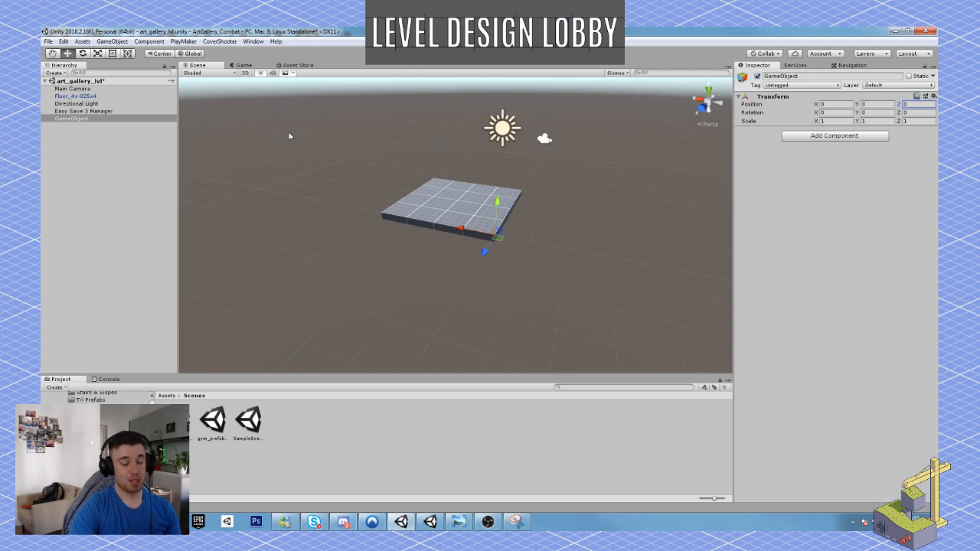
# Rename the new empty game object to Art_Gallery.
pyautogui.click(73, 118)
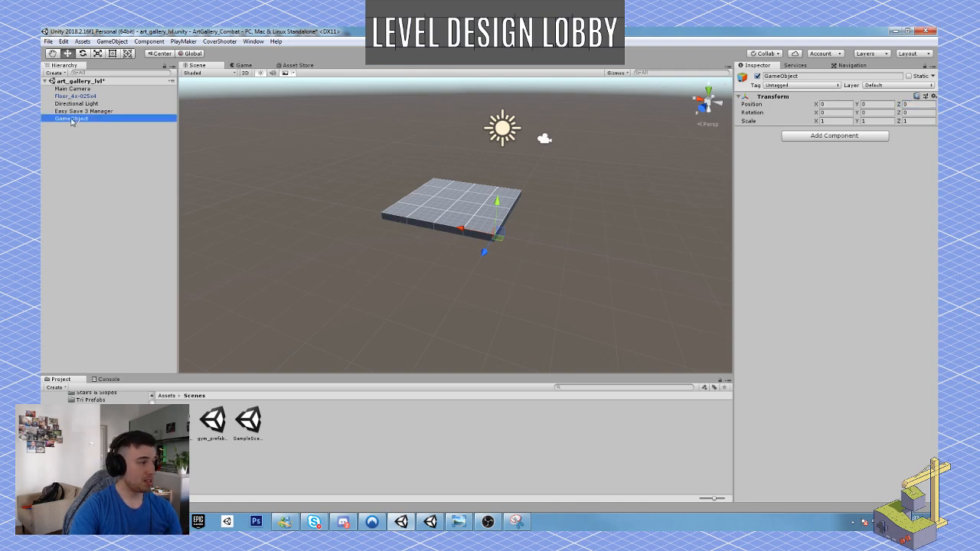
pyautogui.click(802, 76)
pyautogui.write('Art')
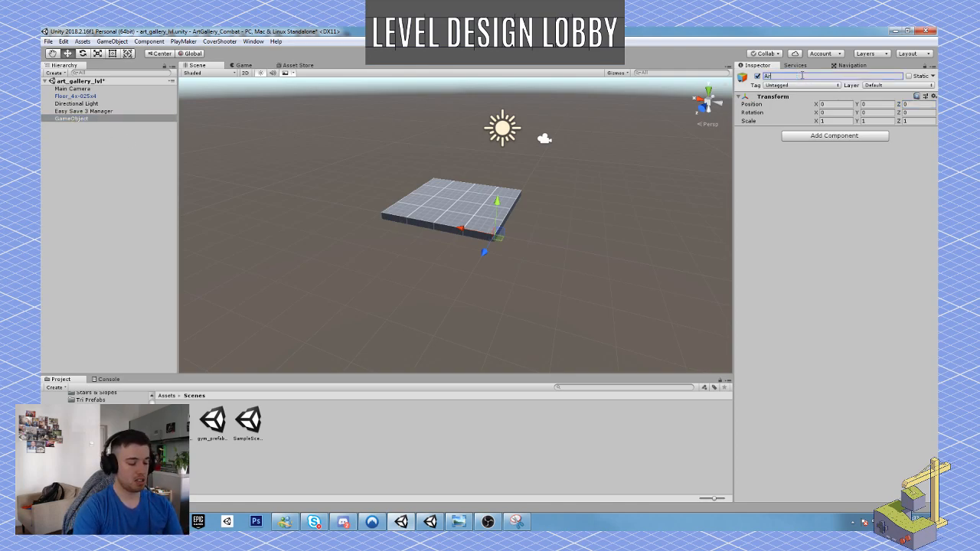
pyautogui.write('_Gallery')
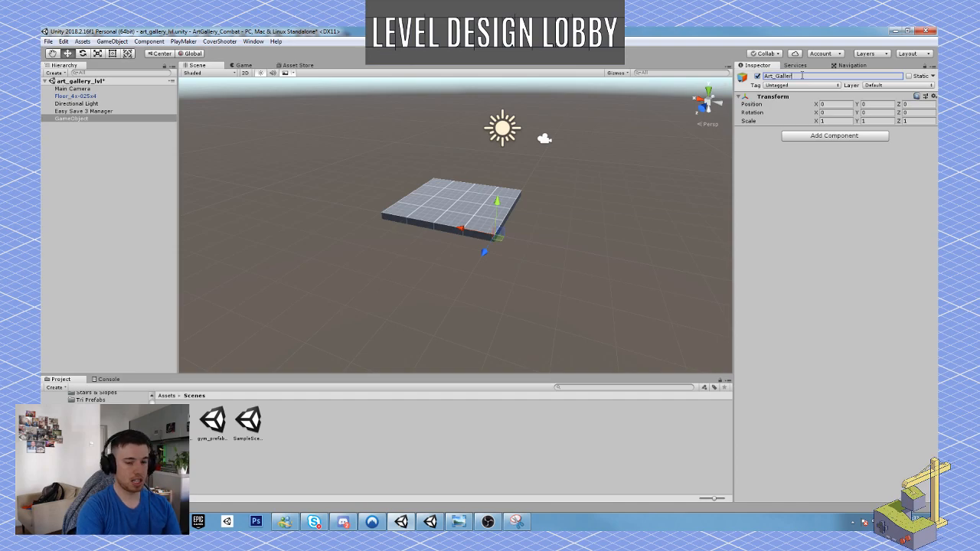
pyautogui.press('Return')
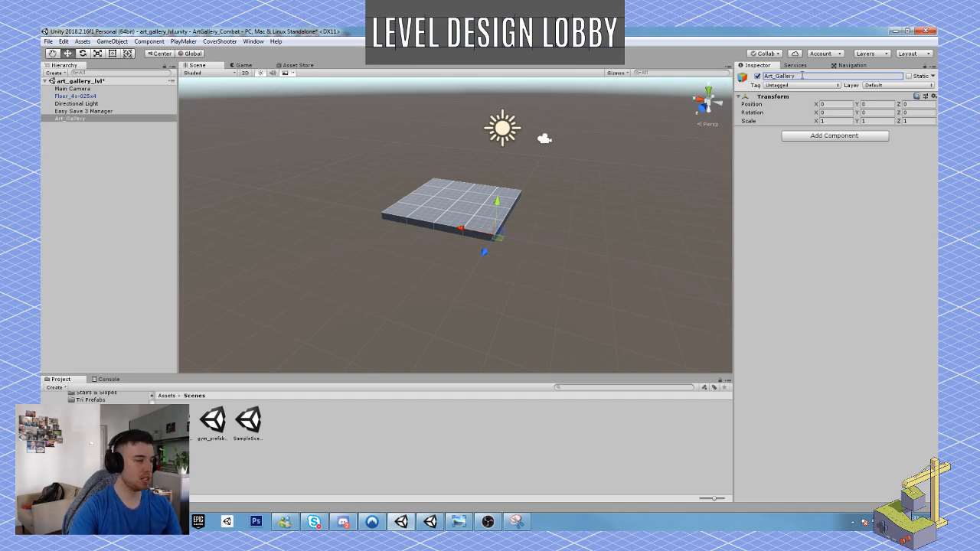
# Create a second empty game object and name it floors.
pyautogui.click(113, 41)
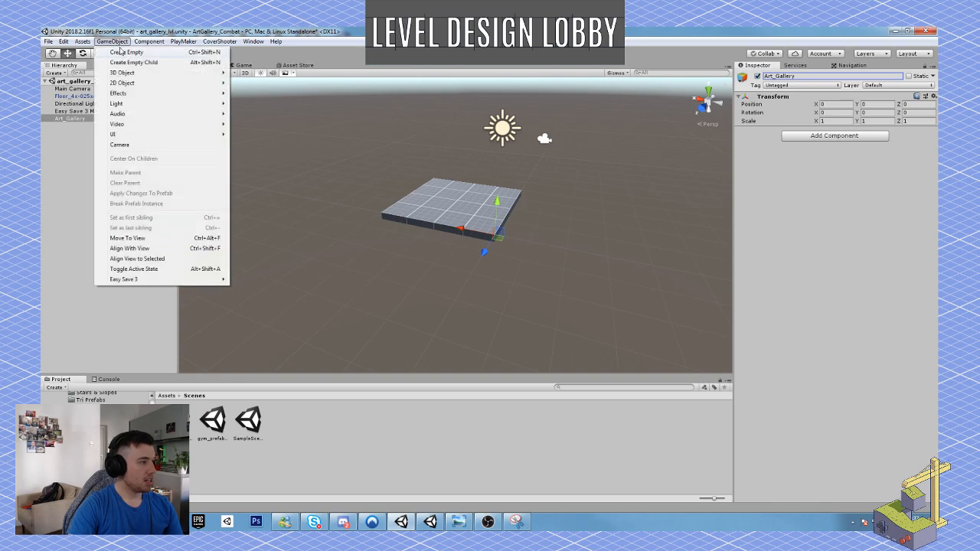
pyautogui.click(120, 51)
pyautogui.click(804, 76)
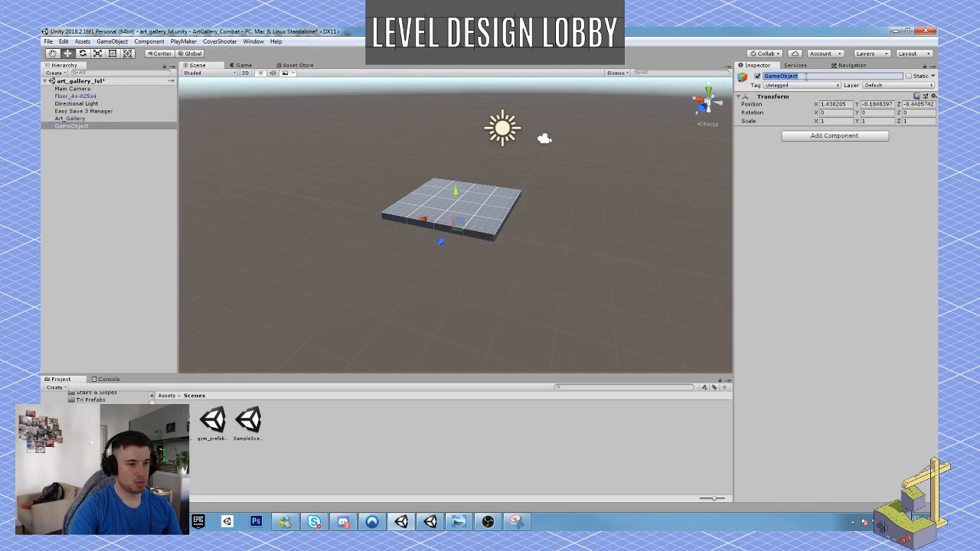
pyautogui.write('floors')
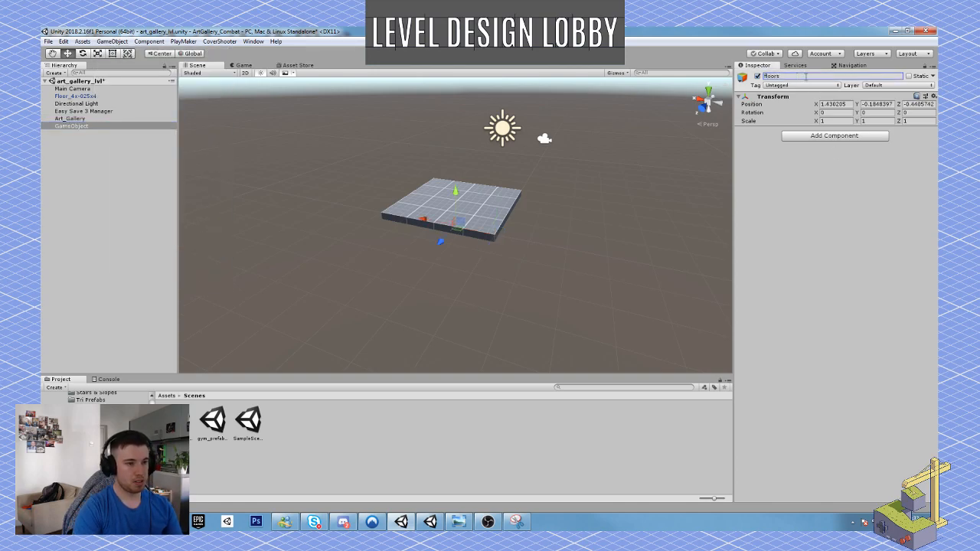
pyautogui.press('Return')
# Set the floors object's position to 0, 0, 0 and make it a child of Art_Gallery.
pyautogui.click(832, 105)
pyautogui.write('0')
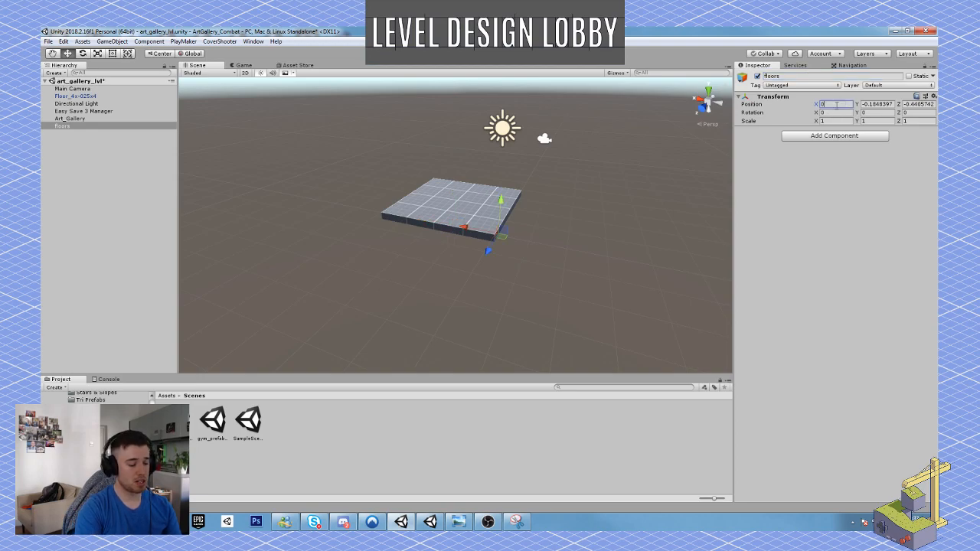
pyautogui.press('Tab')
pyautogui.write('0')
pyautogui.press('Tab')
pyautogui.write('0')
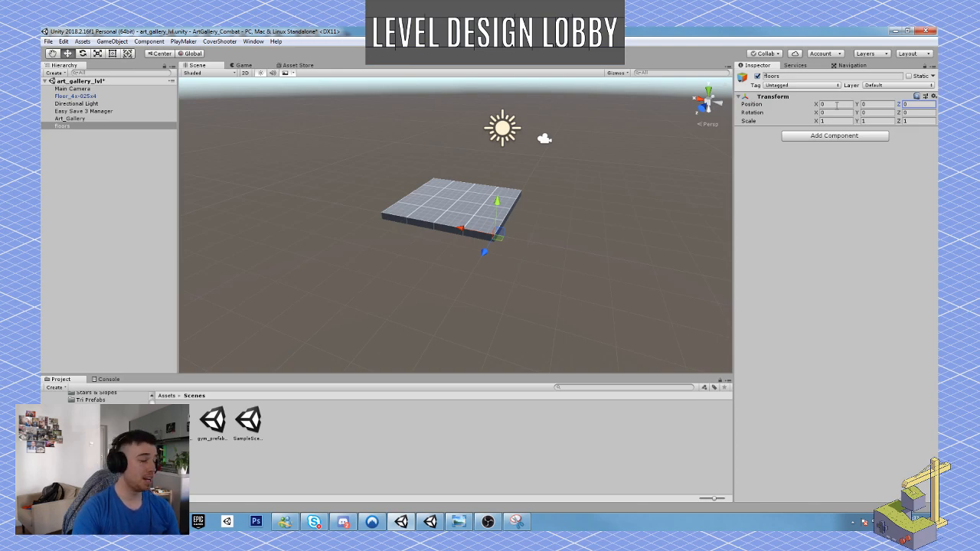
pyautogui.click(68, 127)
pyautogui.moveTo(68, 127); pyautogui.dragTo(74, 120)
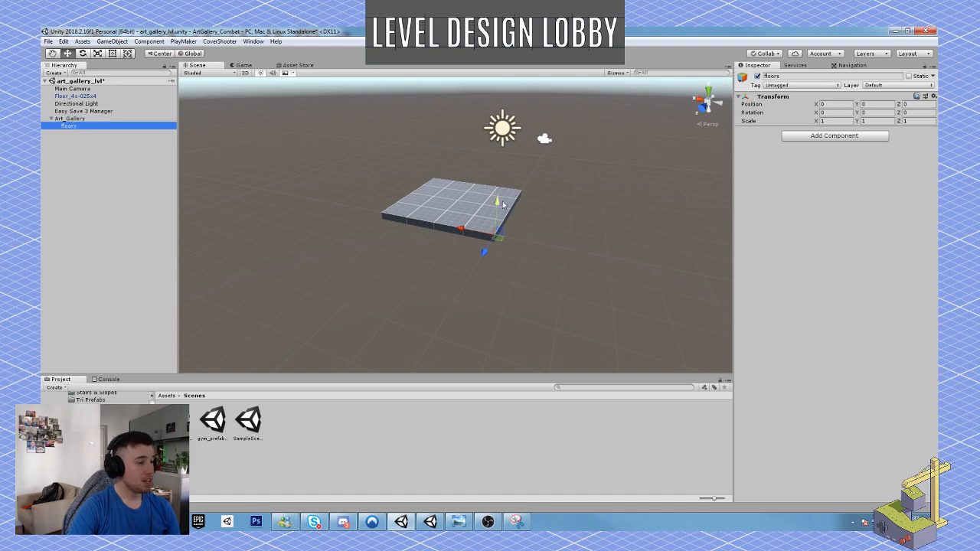
# Darken the floor tile's Blockout_Theme_1_Floors material colour to grey 494949.
pyautogui.click(472, 203)
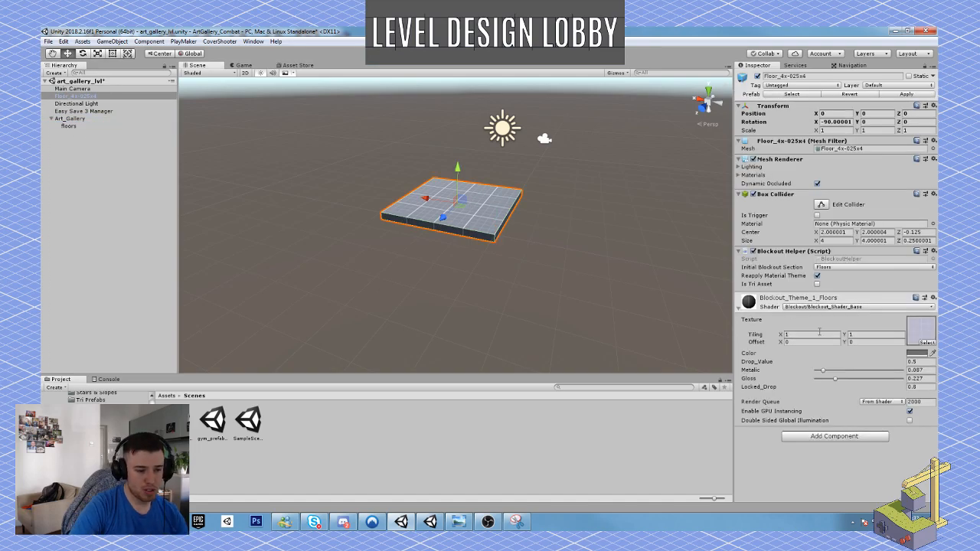
pyautogui.click(913, 354)
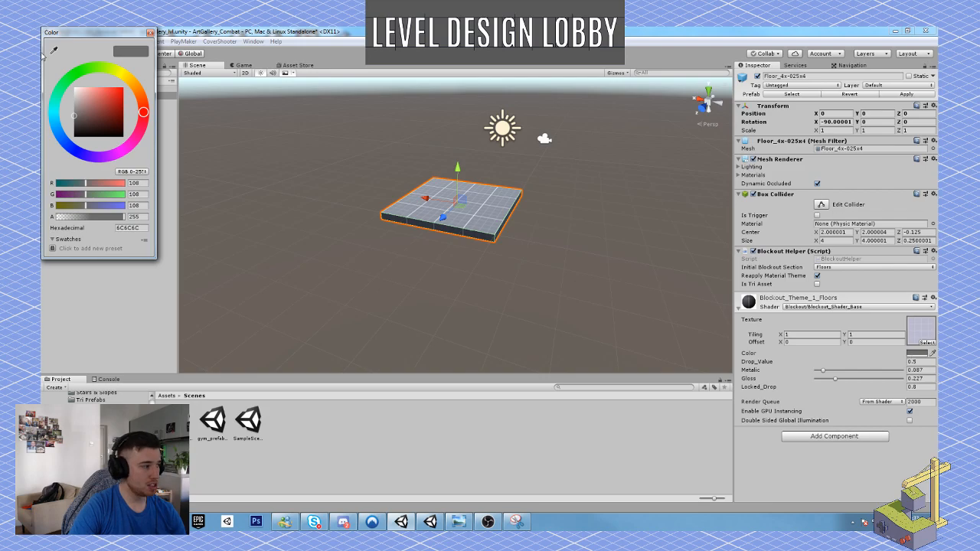
pyautogui.moveTo(115, 98); pyautogui.dragTo(66, 126)
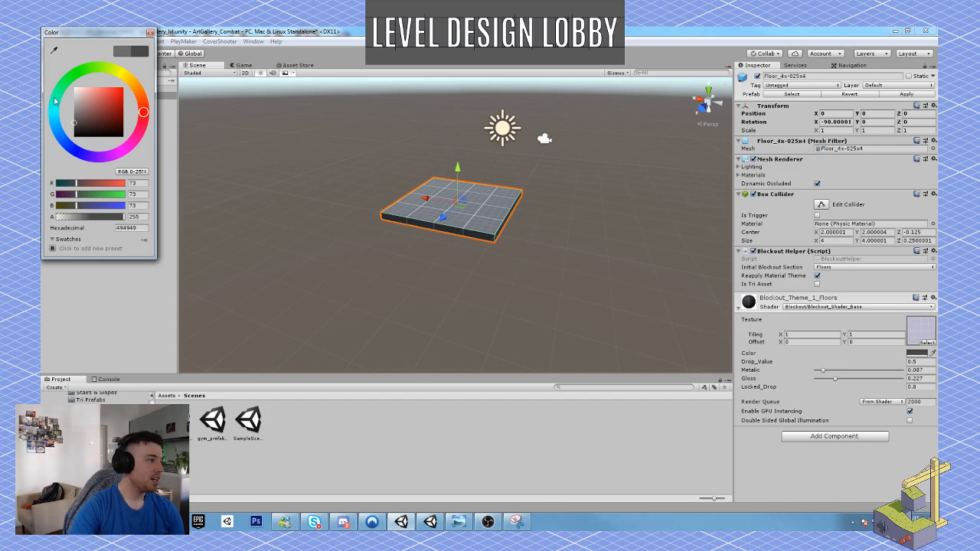
pyautogui.click(150, 33)
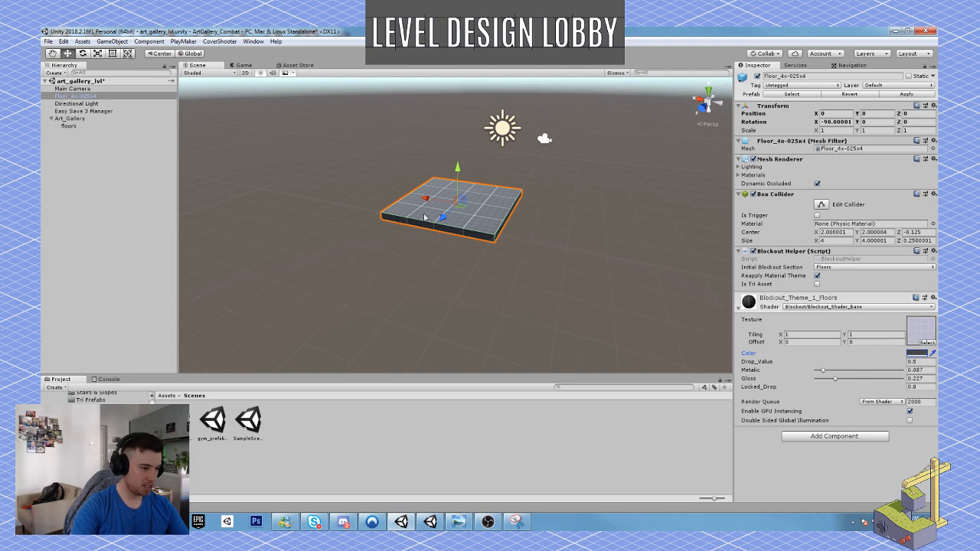
# Make the Floor_4x-025x4 tile a child of the floors object.
pyautogui.moveTo(76, 96); pyautogui.dragTo(78, 127)
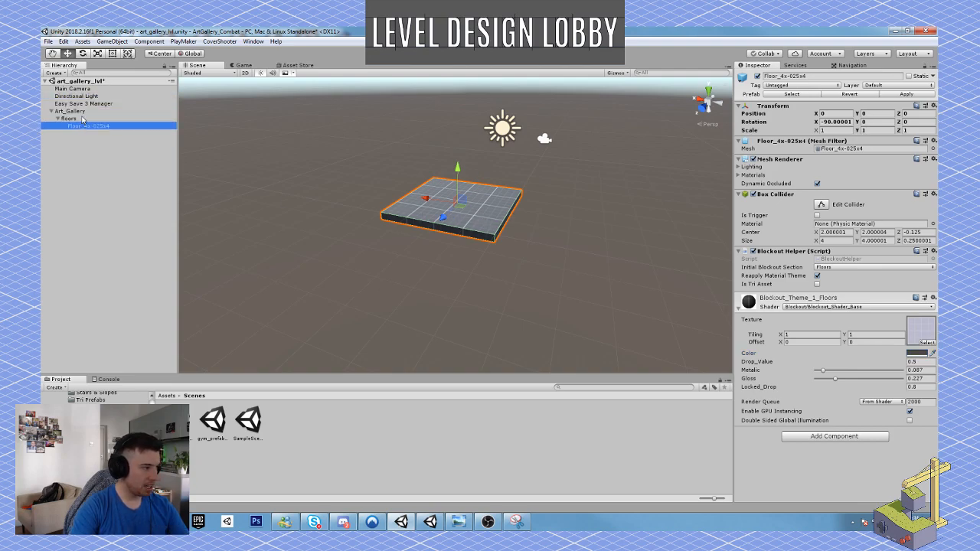
pyautogui.click(78, 120)
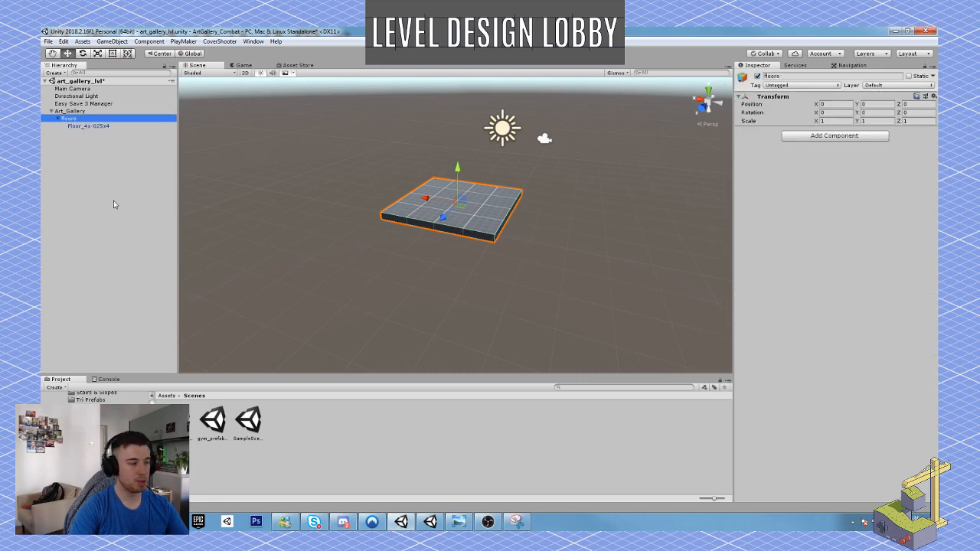
pyautogui.click(77, 112)
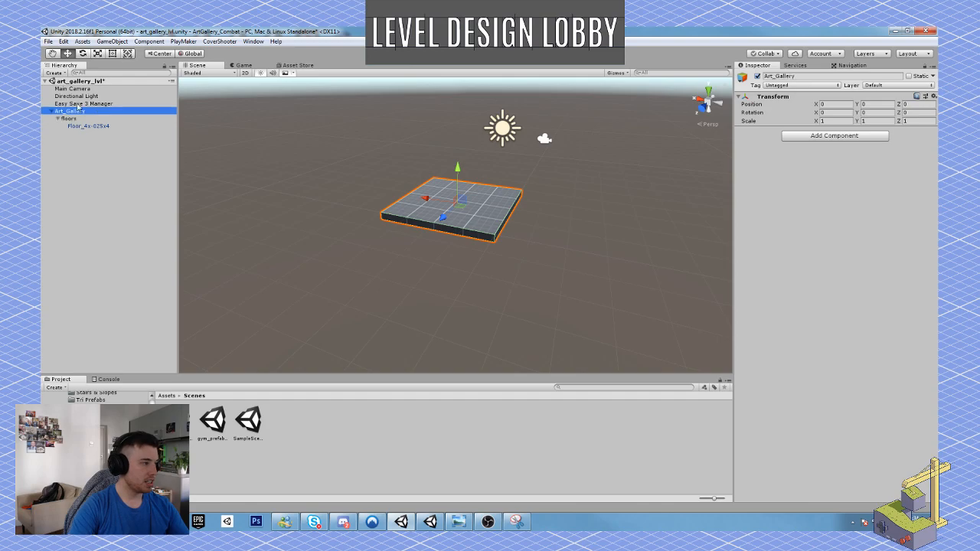
# Create another empty game object and name it walls.
pyautogui.click(112, 41)
pyautogui.click(126, 50)
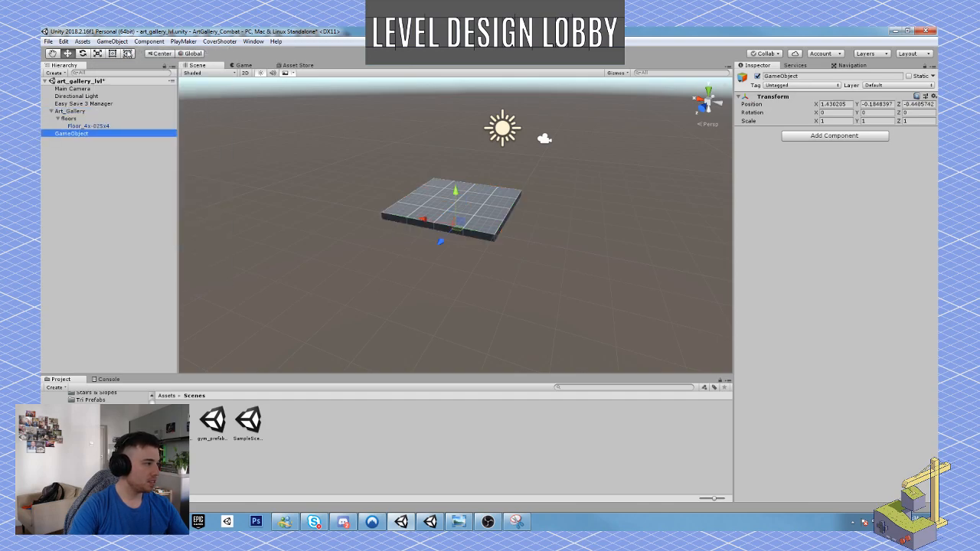
pyautogui.click(804, 76)
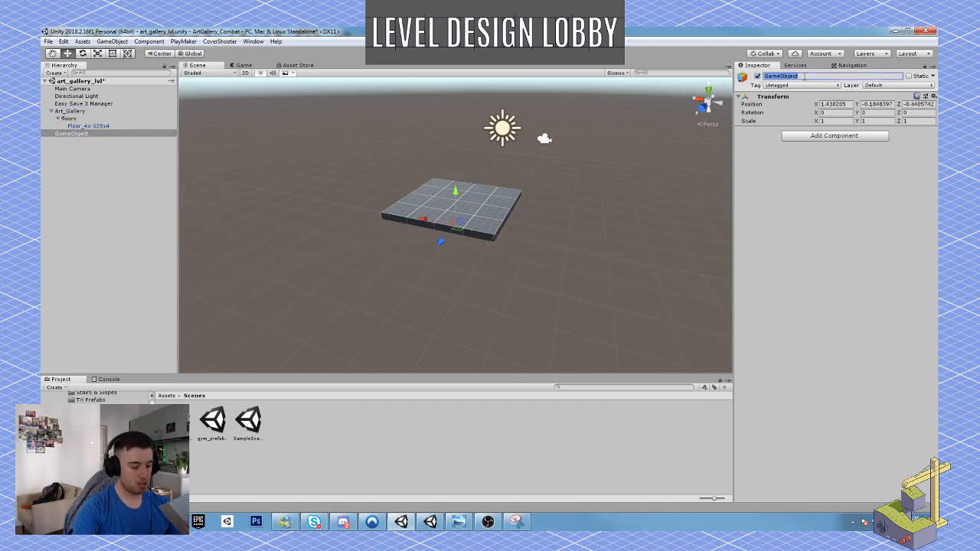
pyautogui.write('walls')
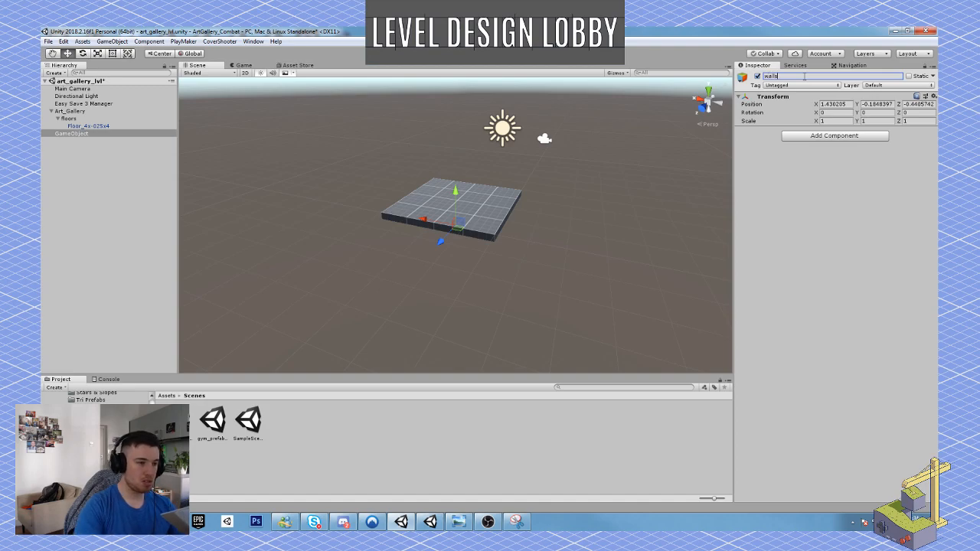
pyautogui.press('Return')
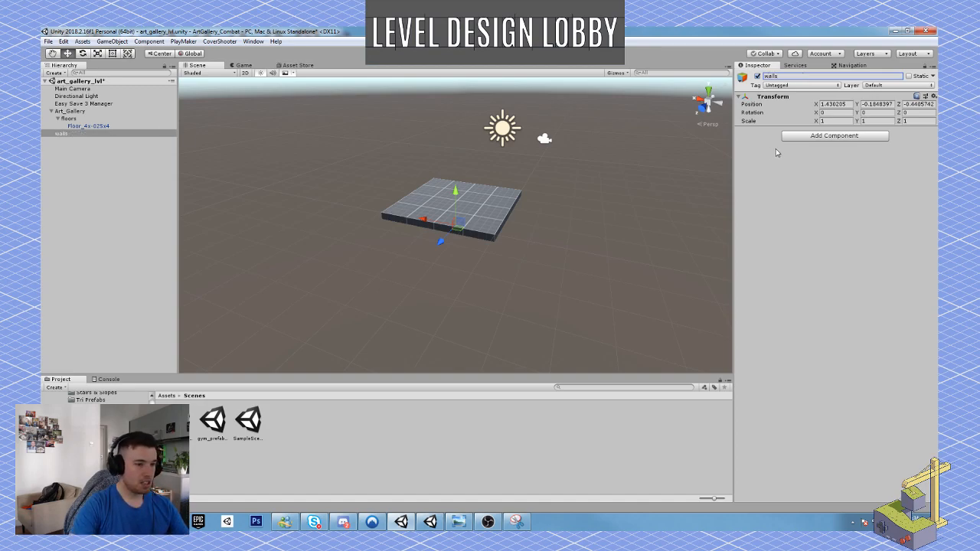
# Set the walls object's position to 0, 0, 0 and make it a child of Art_Gallery.
pyautogui.click(835, 104)
pyautogui.write('0')
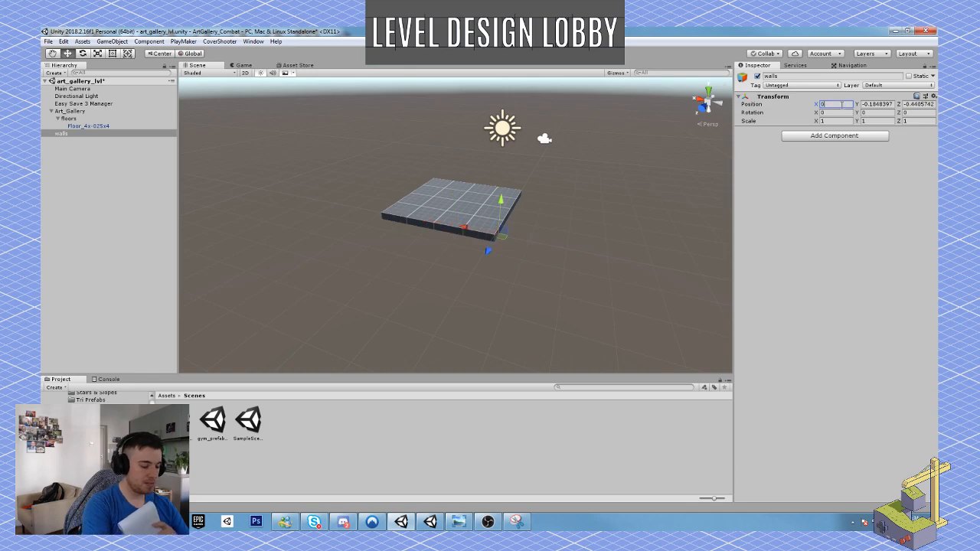
pyautogui.press('Tab')
pyautogui.write('0')
pyautogui.press('Tab')
pyautogui.write('0')
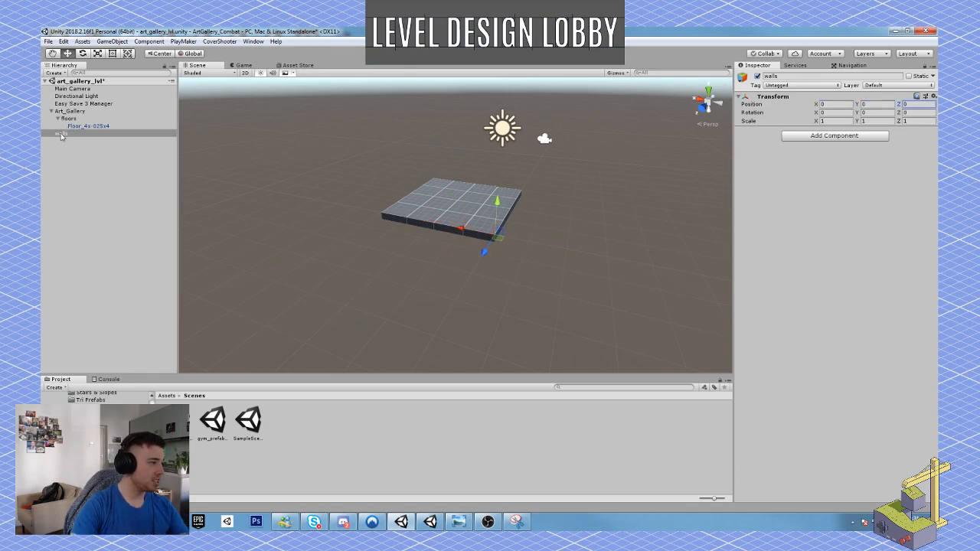
pyautogui.moveTo(63, 133); pyautogui.dragTo(67, 112)
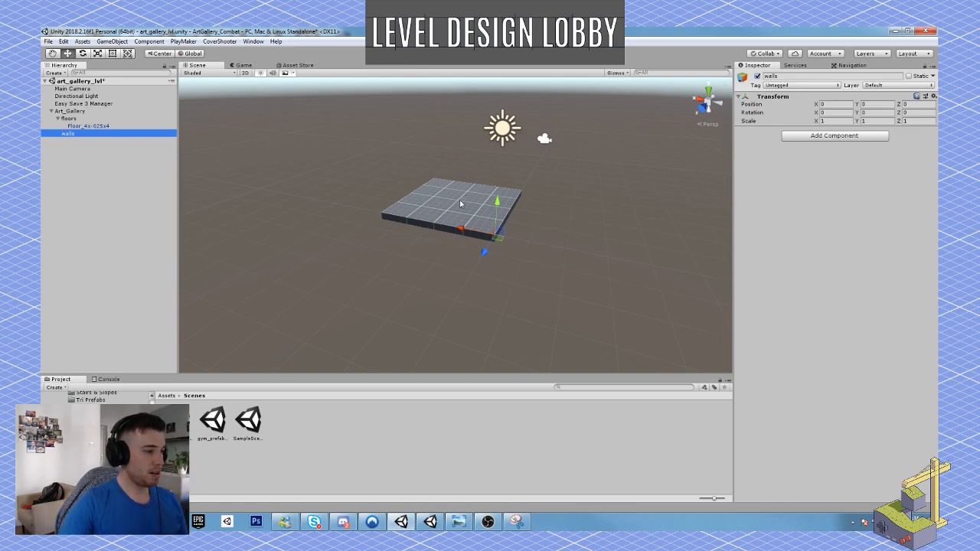
# Duplicate the Floor_4x-025x4 tile inside the floors object.
pyautogui.keyDown('alt'); pyautogui.moveTo(463, 204); pyautogui.dragTo(398, 274); pyautogui.keyUp('alt')
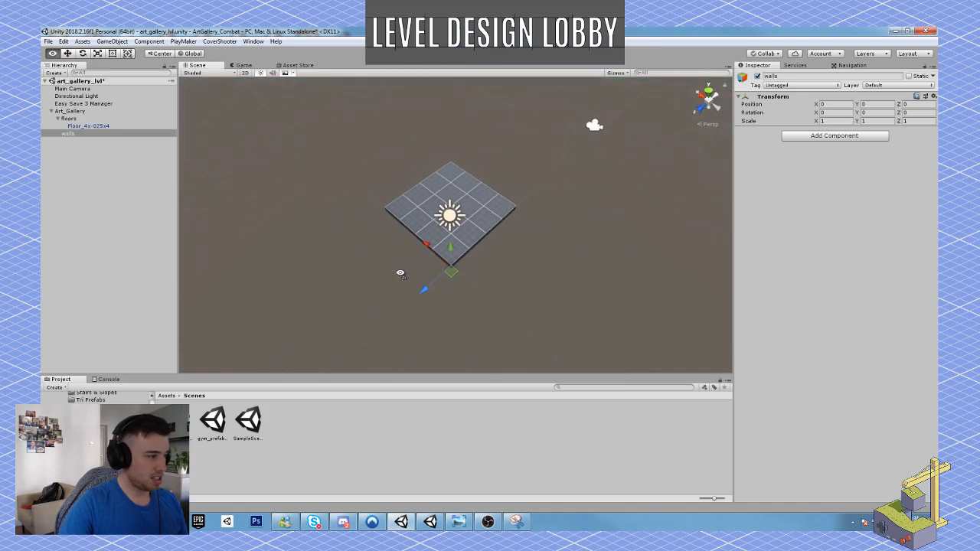
pyautogui.click(86, 126)
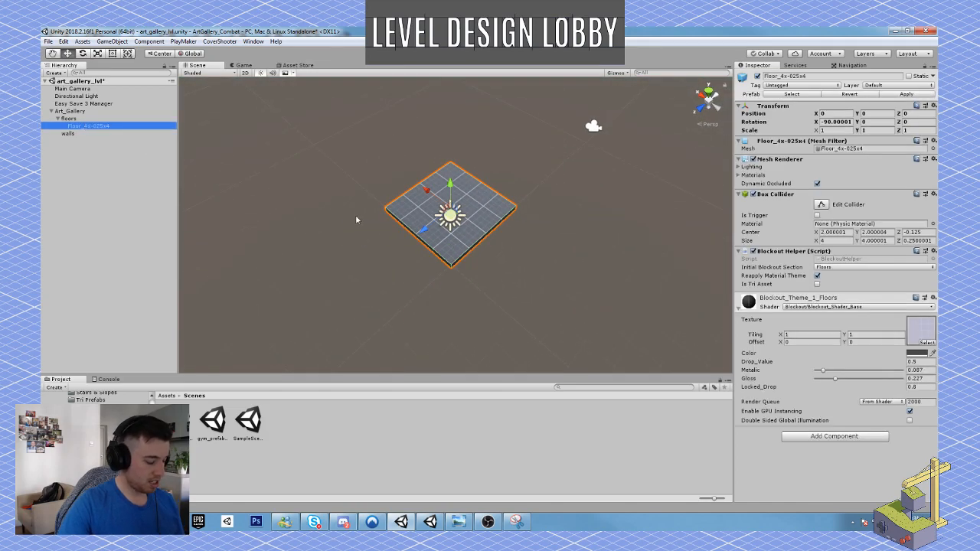
pyautogui.hotkey('ctrl', 'd')
pyautogui.keyDown('alt'); pyautogui.moveTo(486, 245); pyautogui.dragTo(419, 250); pyautogui.keyUp('alt')
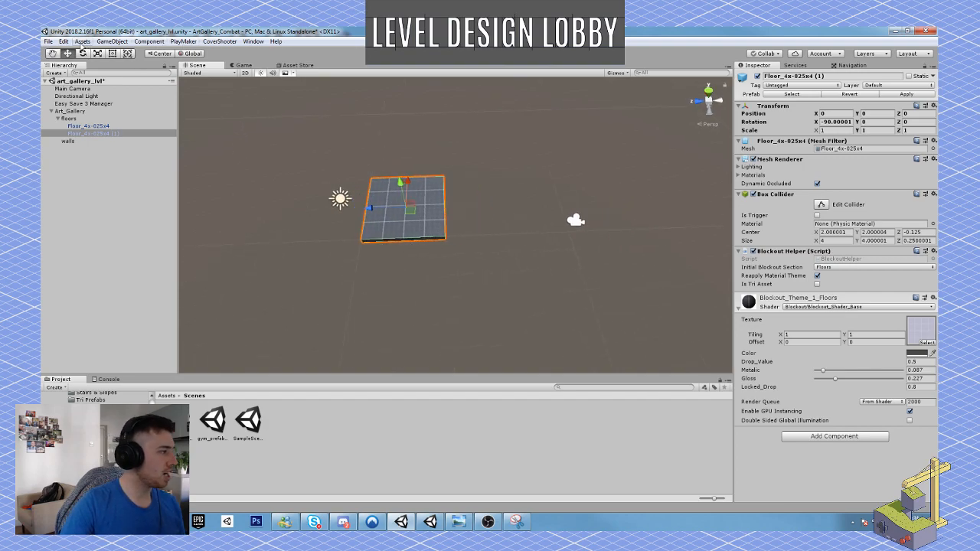
# Open the Snap settings for reference and move the duplicated floor tile to Z -4, flush against the original.
pyautogui.click(64, 43)
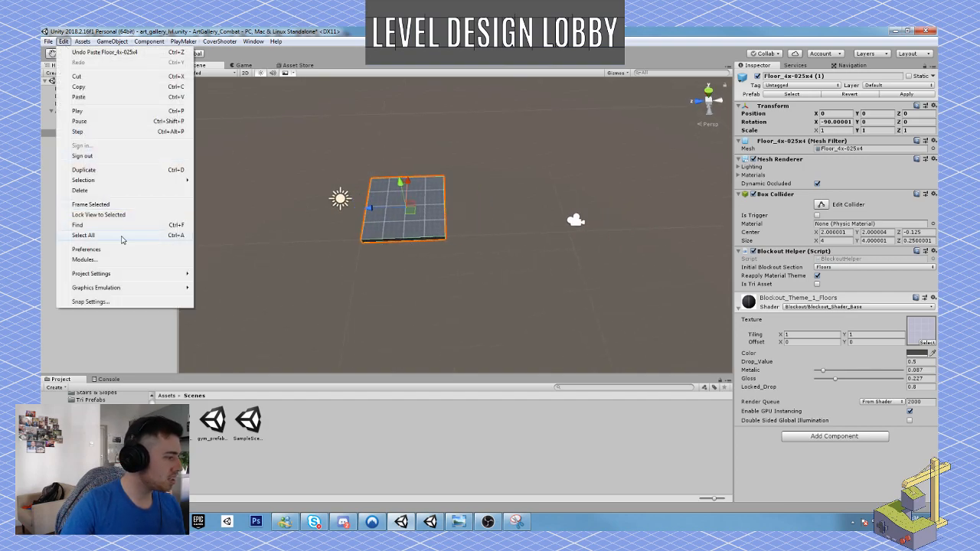
pyautogui.click(127, 301)
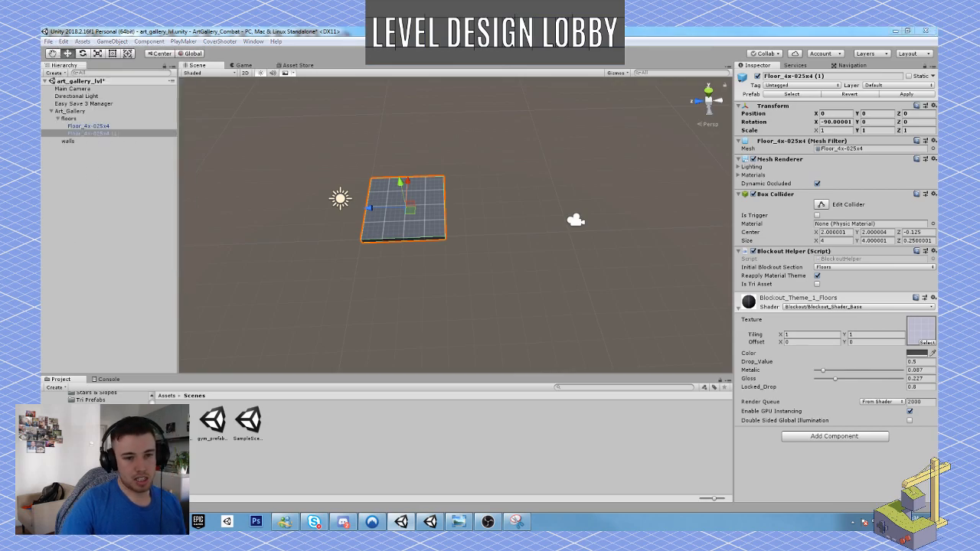
pyautogui.moveTo(753, 128); pyautogui.dragTo(540, 123)
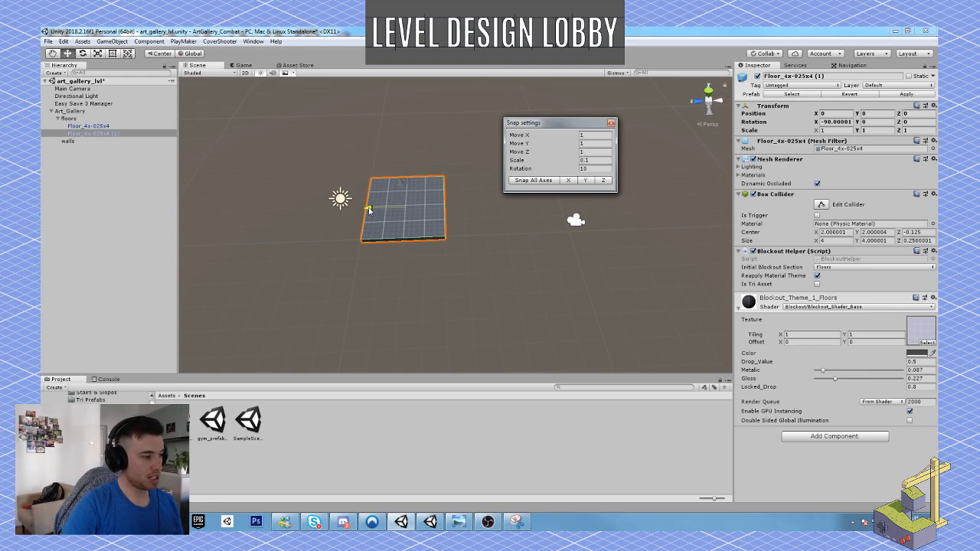
pyautogui.moveTo(368, 207); pyautogui.dragTo(454, 209)
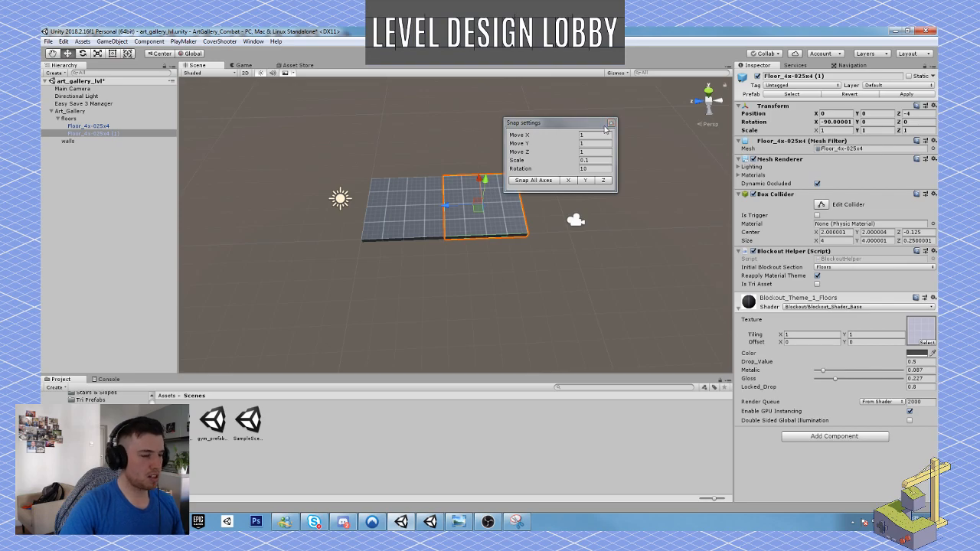
pyautogui.moveTo(588, 127); pyautogui.dragTo(820, 112)
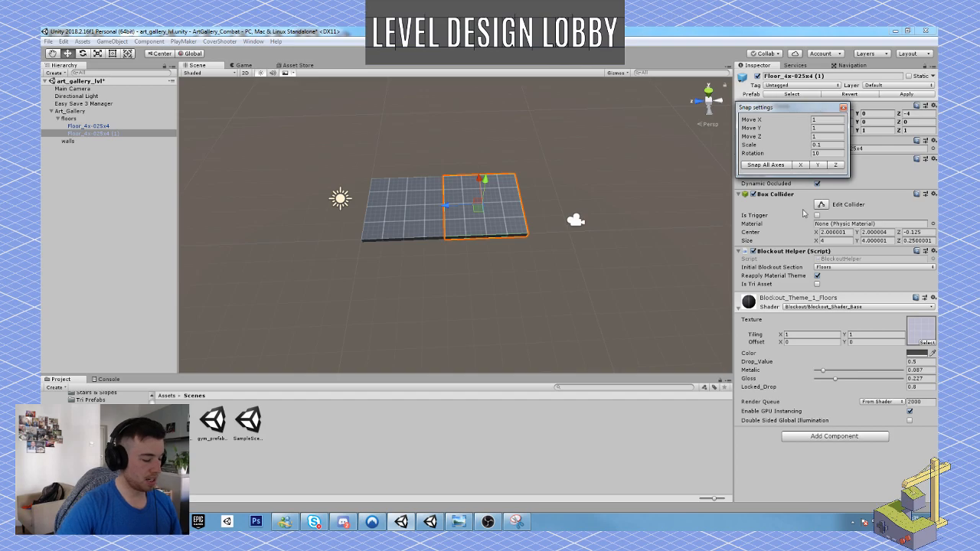
# Extend the floor strip with two more duplicates of the end tile, placed at Z -8 and Z -12.
pyautogui.moveTo(483, 226); pyautogui.dragTo(487, 228, button='right')
pyautogui.hotkey('ctrl', 'd')
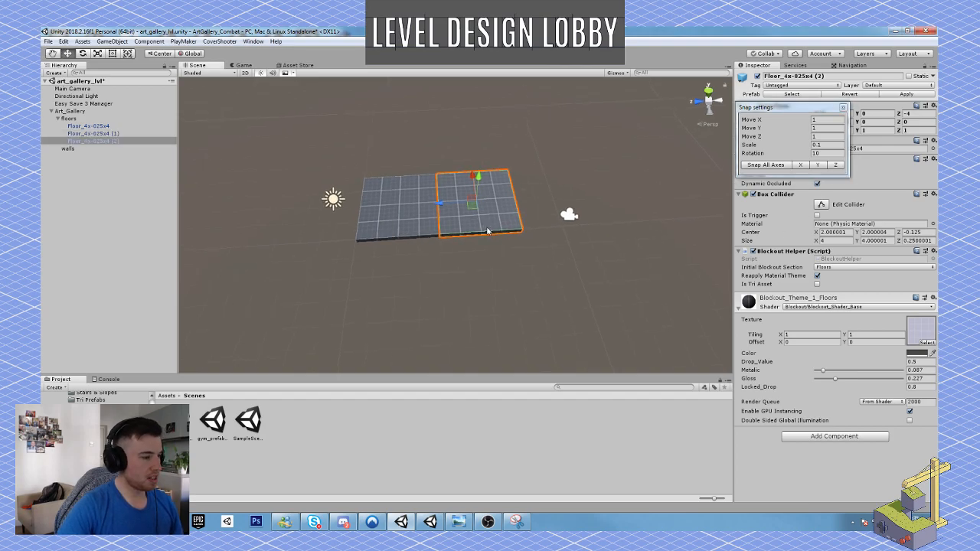
pyautogui.moveTo(443, 212); pyautogui.dragTo(516, 203)
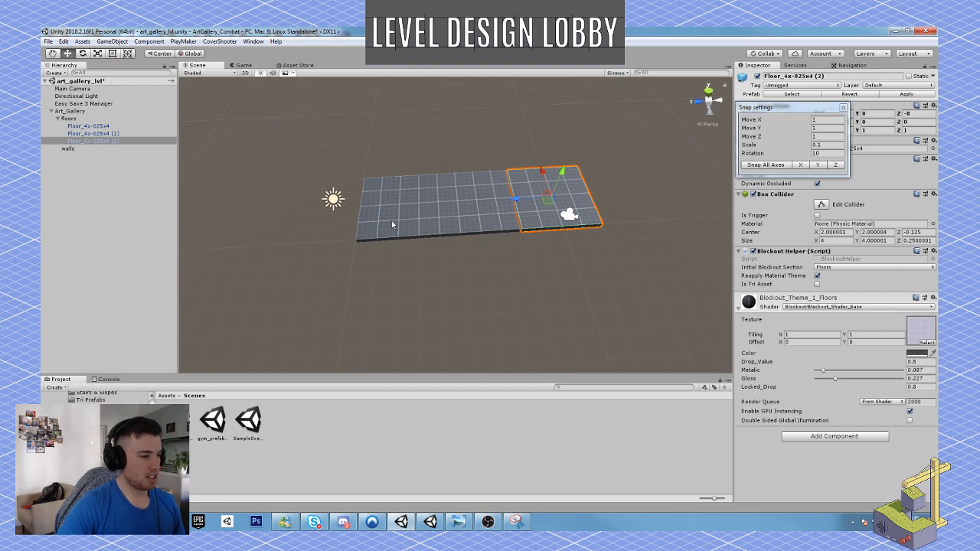
pyautogui.hotkey('ctrl', 'd')
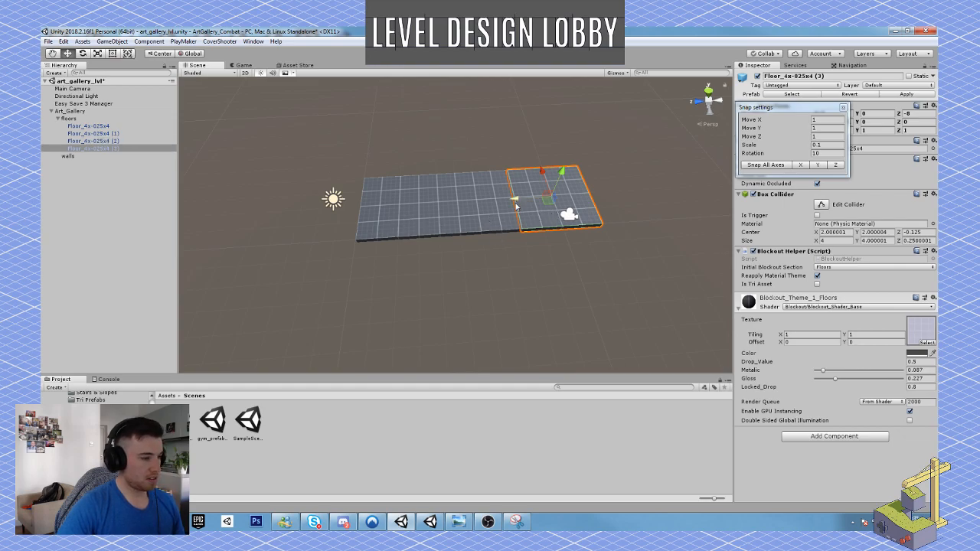
pyautogui.moveTo(516, 201); pyautogui.dragTo(585, 194)
pyautogui.moveTo(526, 222); pyautogui.dragTo(498, 225, button='right')
pyautogui.press('d')
pyautogui.press('s')
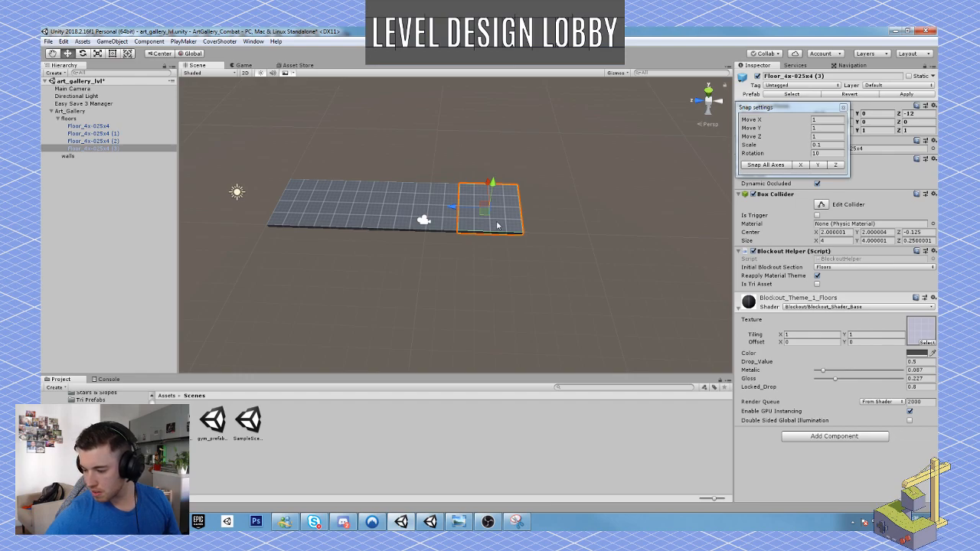
pyautogui.moveTo(499, 222); pyautogui.dragTo(517, 239, button='right')
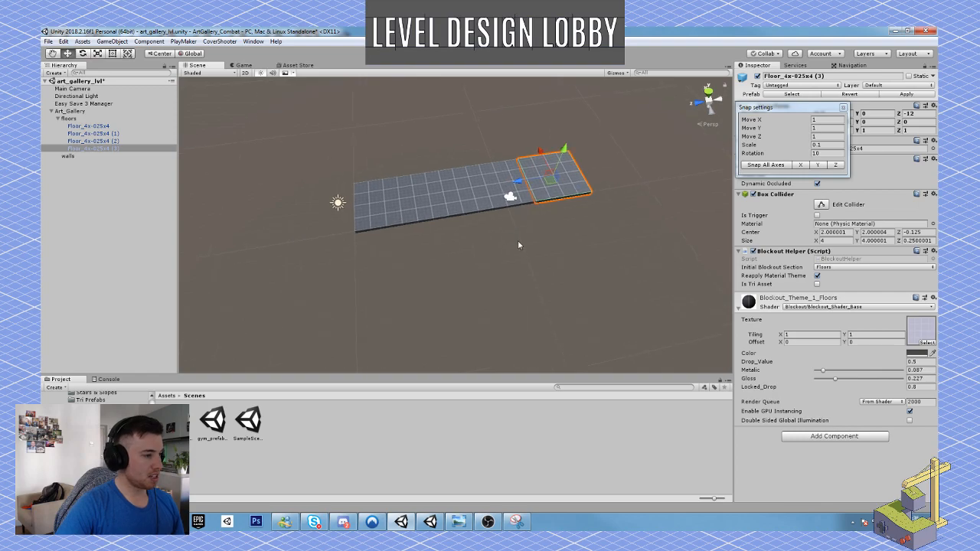
# Collapse the Art_Gallery hierarchy and save the scene.
pyautogui.click(52, 111)
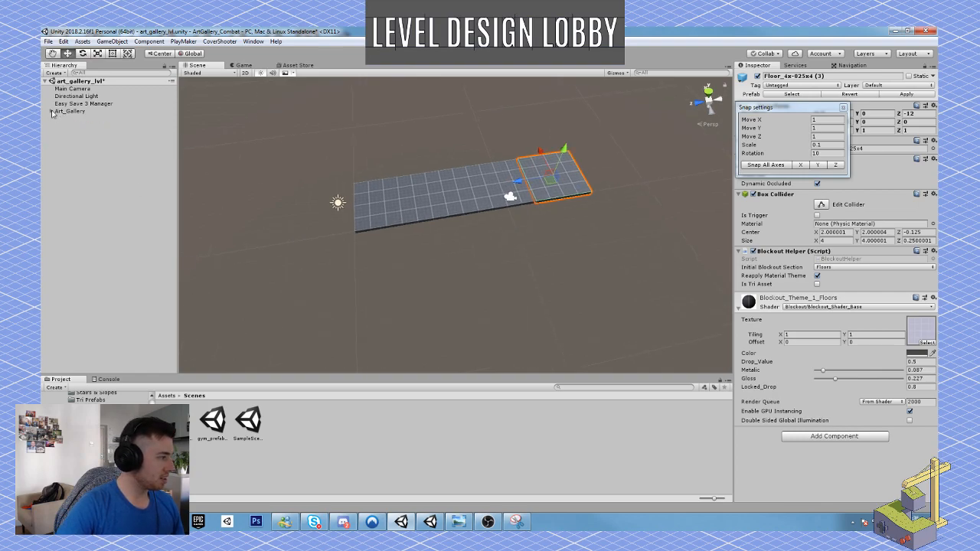
pyautogui.click(47, 41)
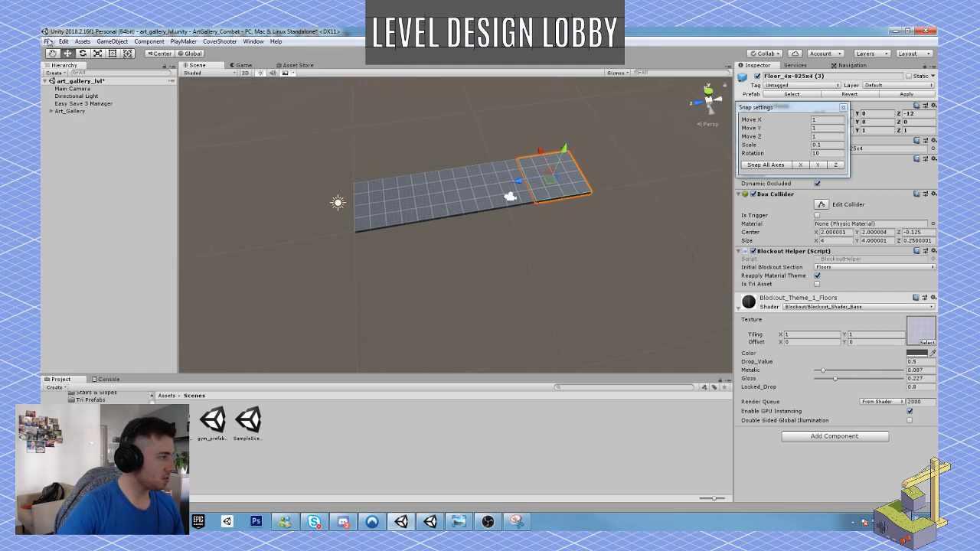
pyautogui.click(74, 76)
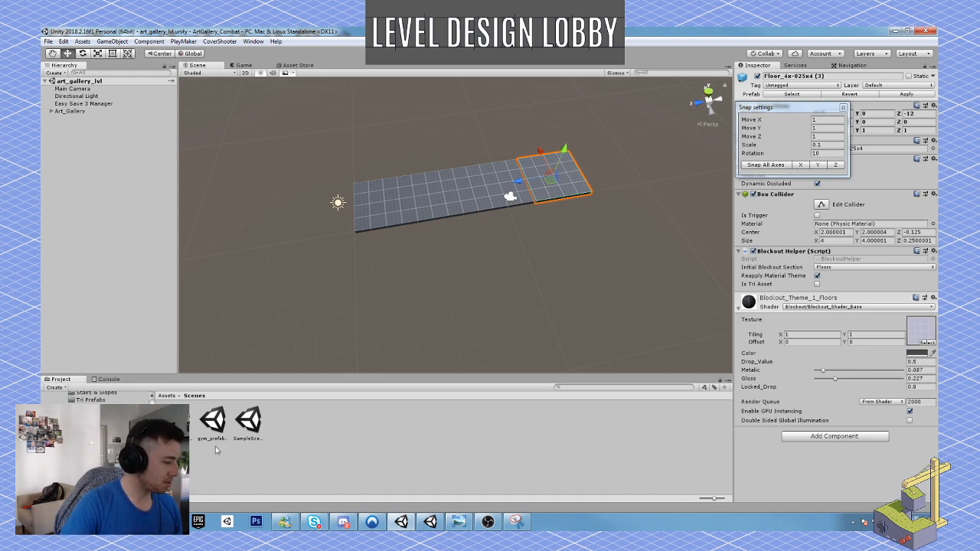
# Open the gym_prefab_setup scene and bring its architecture pieces into view.
pyautogui.click(212, 423)
pyautogui.doubleClick(212, 423)
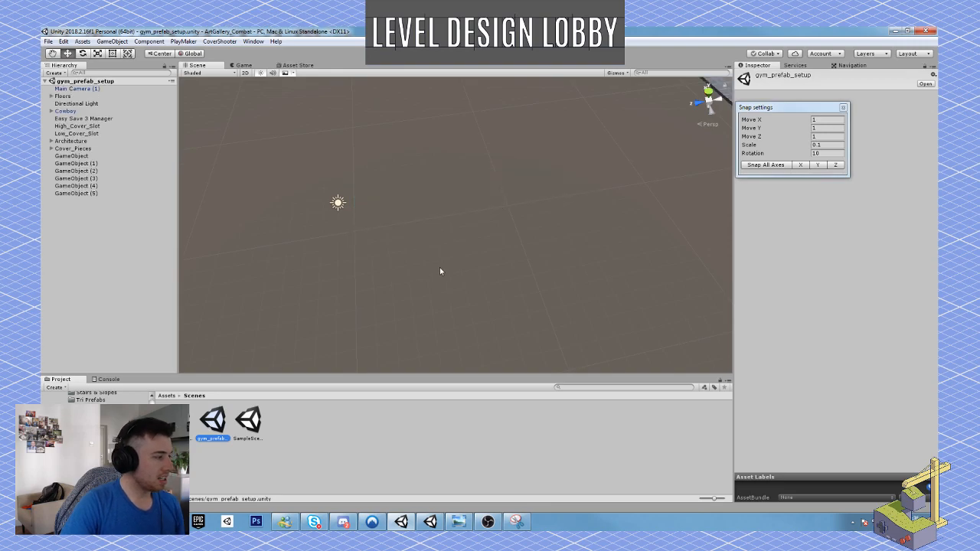
pyautogui.moveTo(390, 266); pyautogui.dragTo(565, 215, button='right')
pyautogui.moveTo(444, 248); pyautogui.dragTo(460, 191, button='right')
pyautogui.press('w')
pyautogui.press('e')
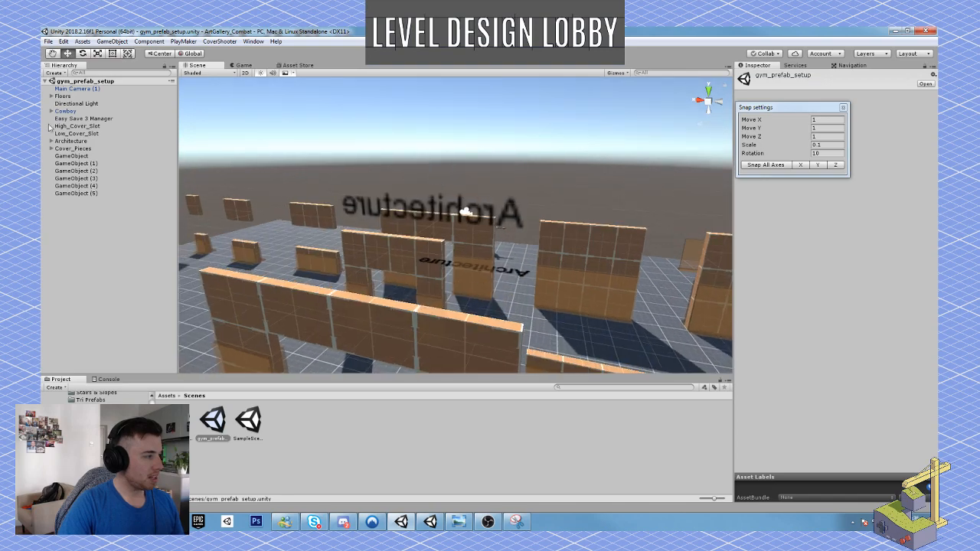
# Copy the Cowboy character from the gym_prefab_setup scene.
pyautogui.click(67, 111)
pyautogui.press('f')
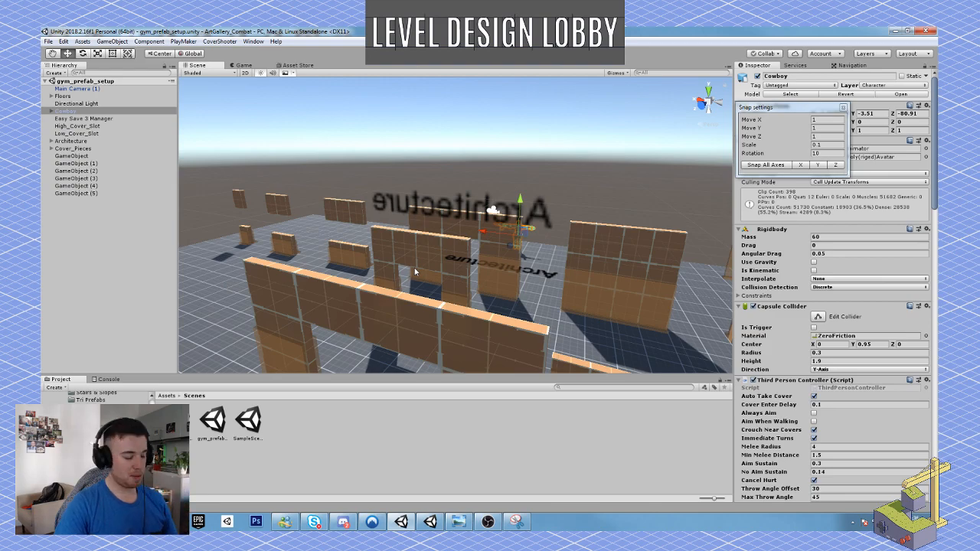
pyautogui.scroll(-8, 421, 279)
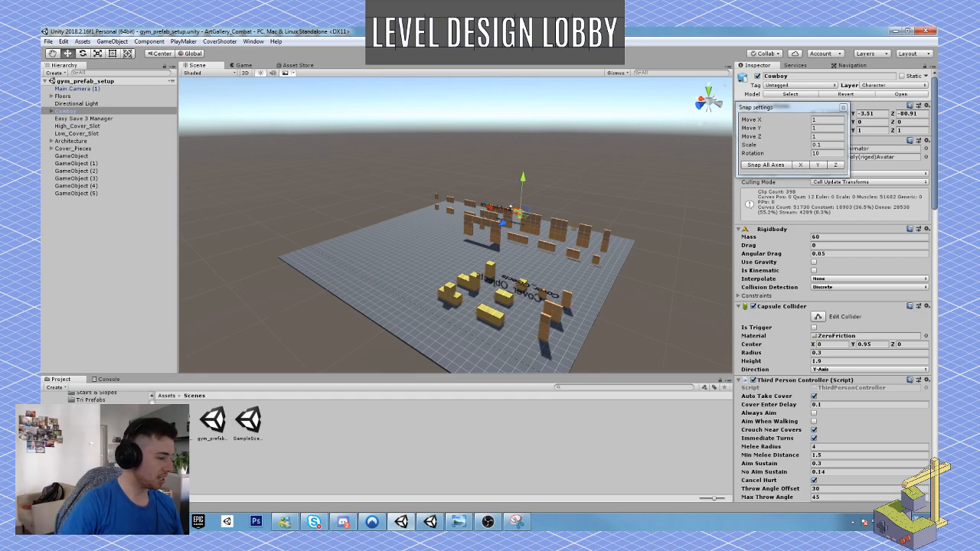
pyautogui.moveTo(354, 266); pyautogui.dragTo(367, 276, button='right')
# Reopen the art_gallery_lvl scene and paste the Cowboy character into it.
pyautogui.doubleClick(181, 419)
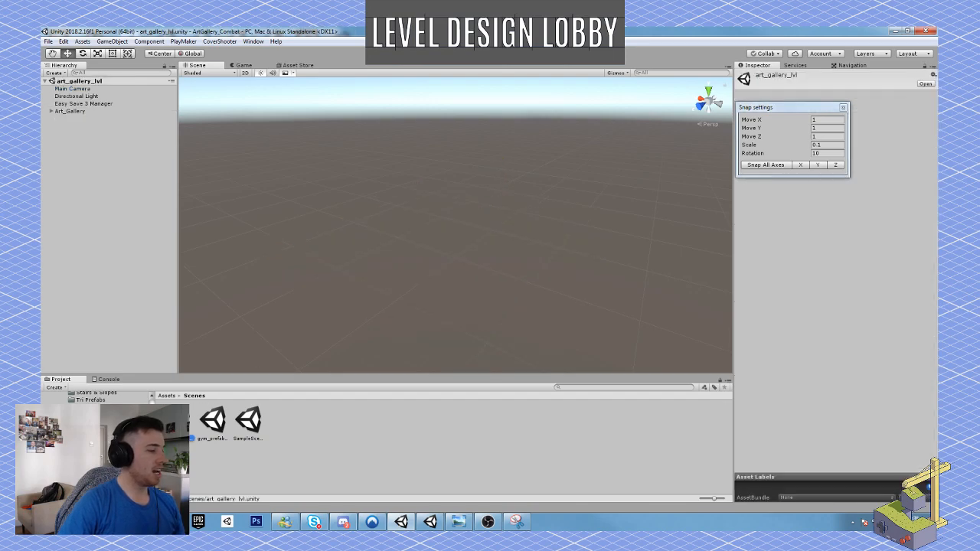
pyautogui.moveTo(507, 288); pyautogui.dragTo(472, 262, button='right')
pyautogui.hotkey('ctrl', 'v')
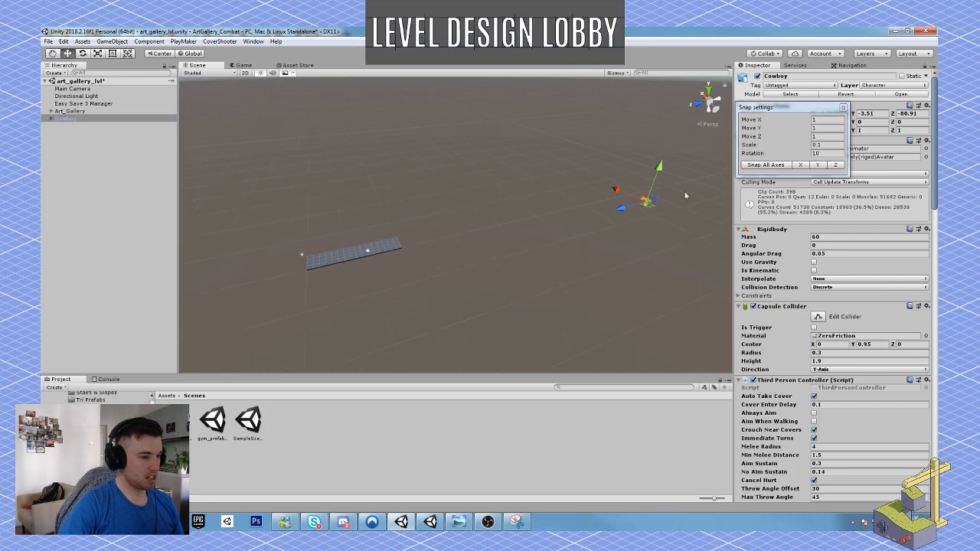
# Place the Cowboy on the first floor tile at about Y 0.02, Z -1.61, rotated about -180 degrees around Y.
pyautogui.moveTo(643, 212); pyautogui.dragTo(309, 271)
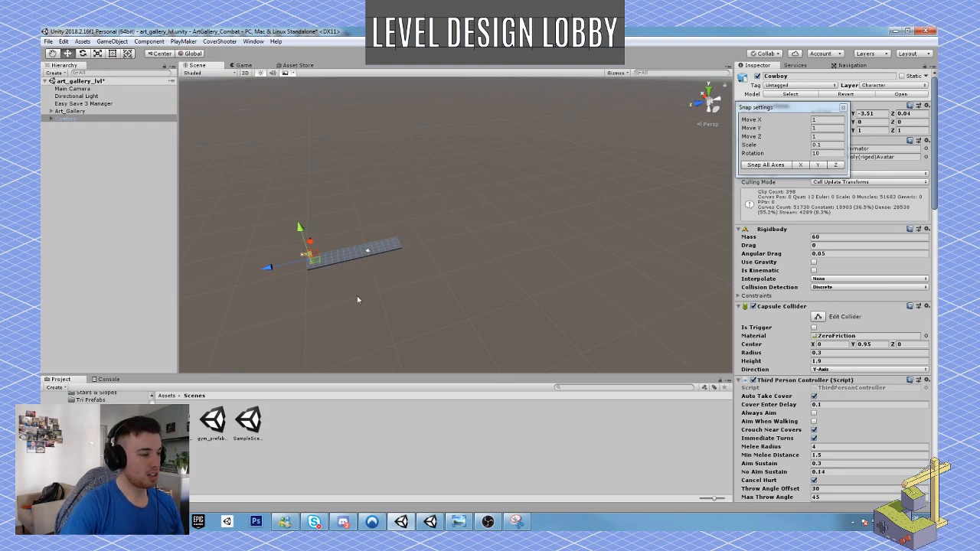
pyautogui.moveTo(454, 222); pyautogui.dragTo(302, 237, button='right')
pyautogui.press('w')
pyautogui.moveTo(427, 195); pyautogui.dragTo(608, 159)
pyautogui.press('e')
pyautogui.press('w')
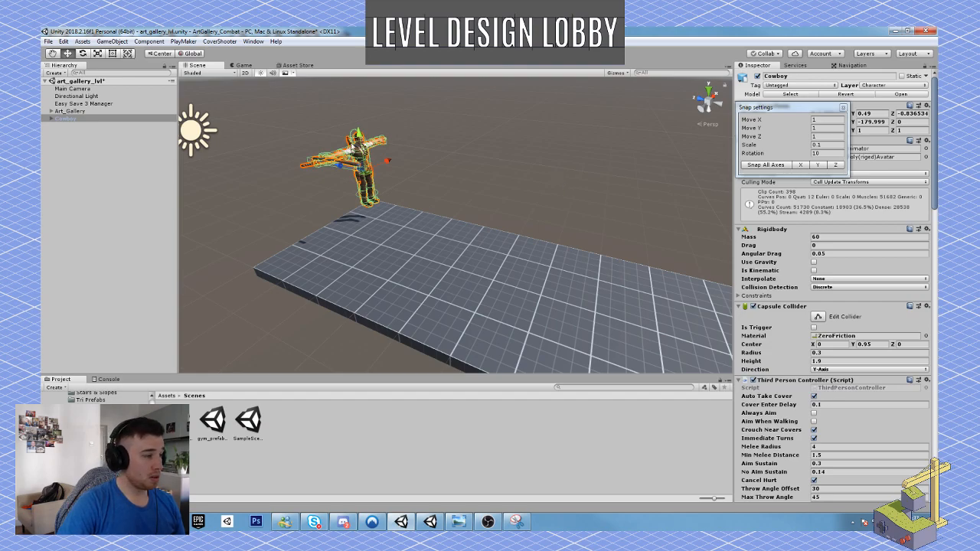
pyautogui.moveTo(357, 139); pyautogui.dragTo(365, 217)
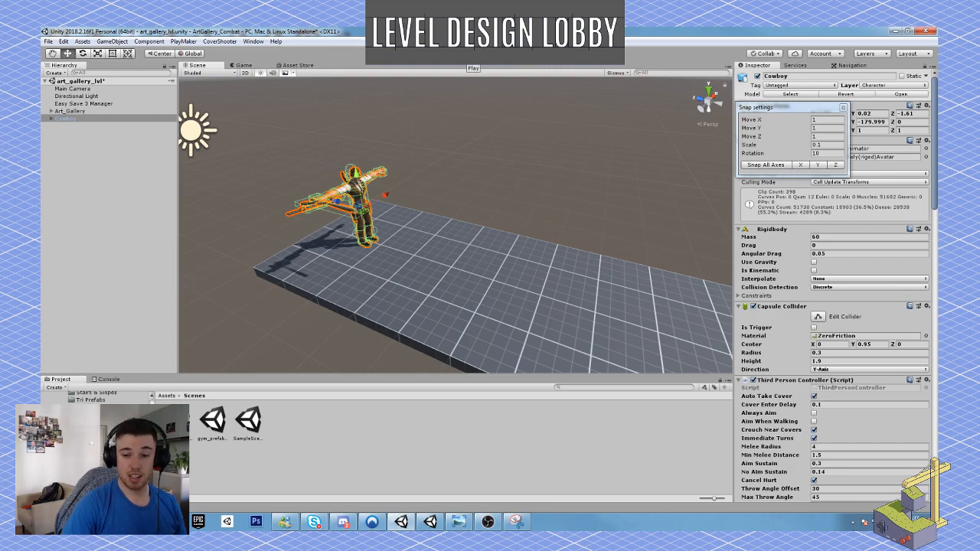
# Play-test the scene with the Cowboy and delete the Main Camera.
pyautogui.click(473, 53)
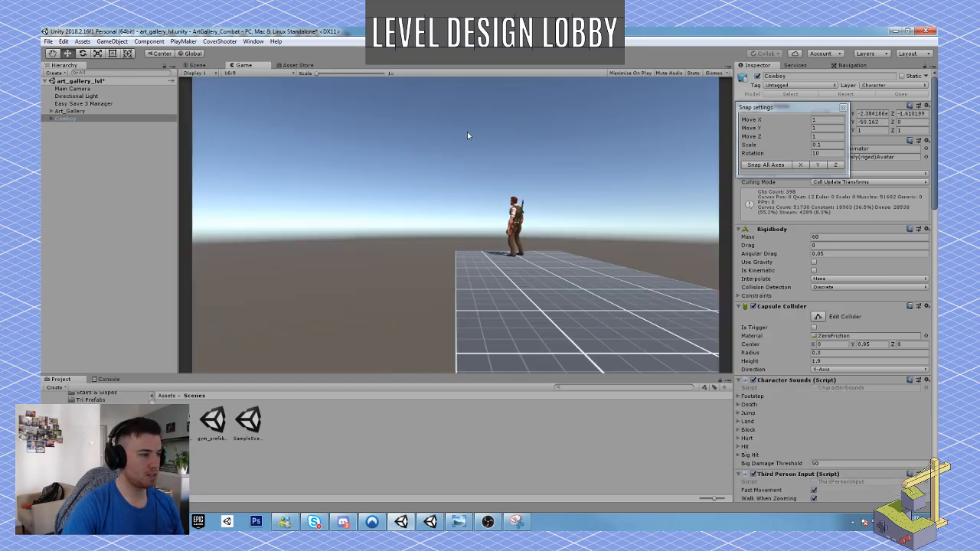
pyautogui.click(473, 52)
pyautogui.click(93, 91)
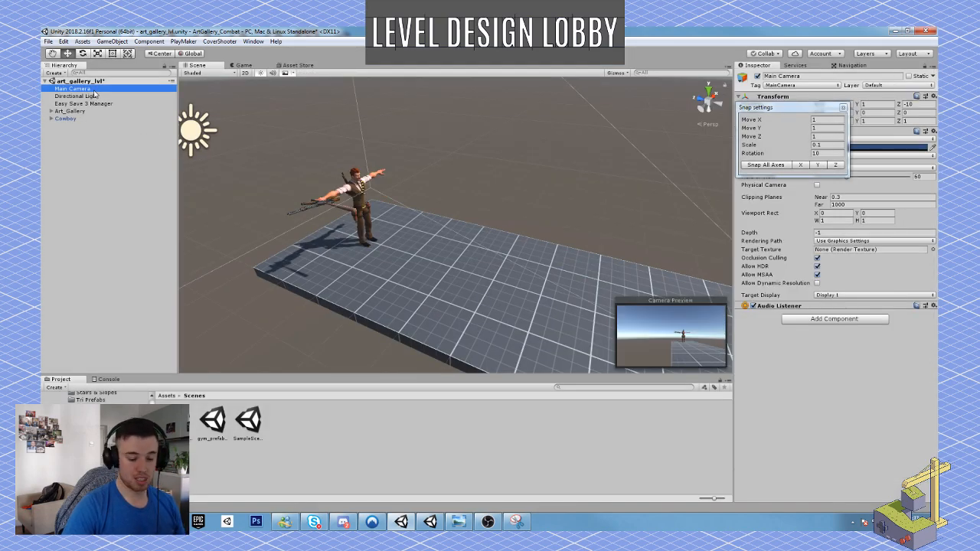
pyautogui.press('Delete')
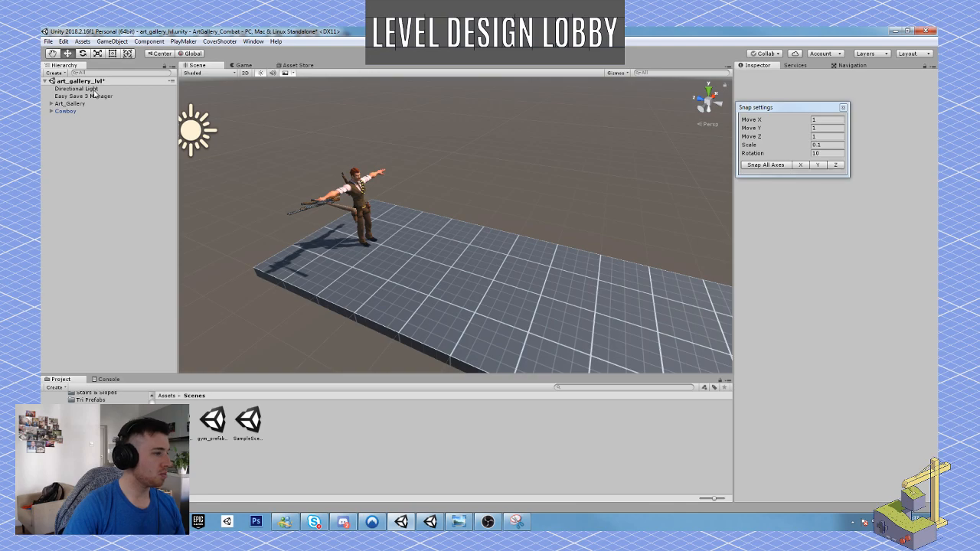
# Save the scene and run a short play test without the Main Camera.
pyautogui.click(47, 42)
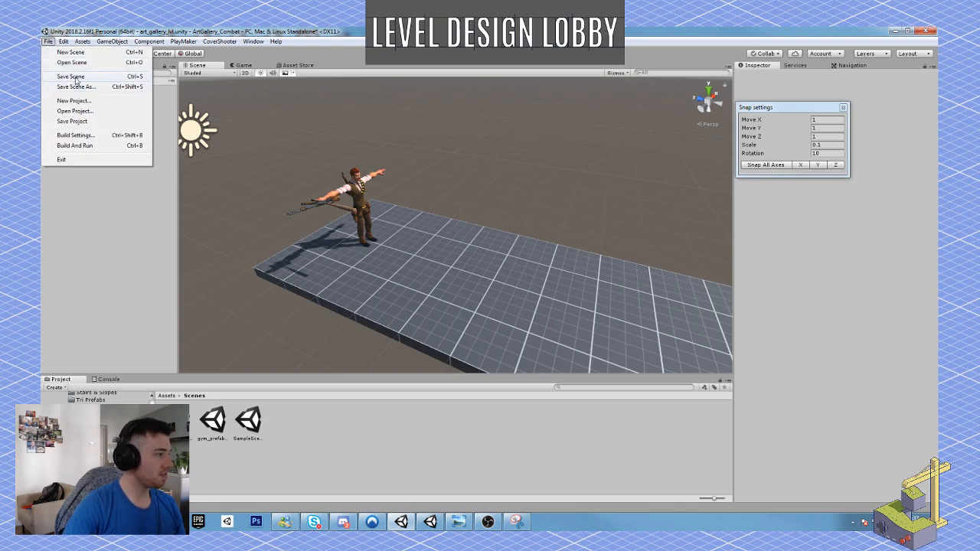
pyautogui.click(78, 79)
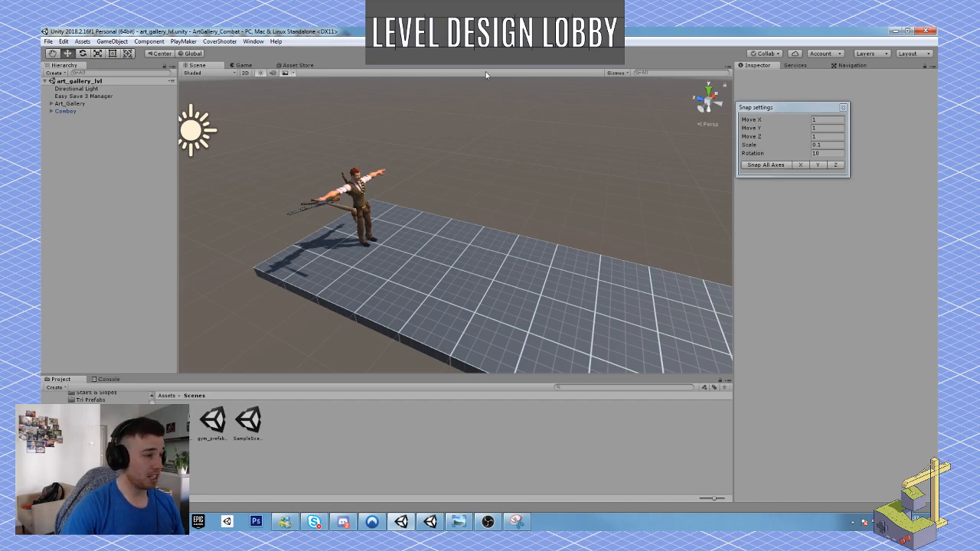
pyautogui.hotkey('ctrl', 'p')
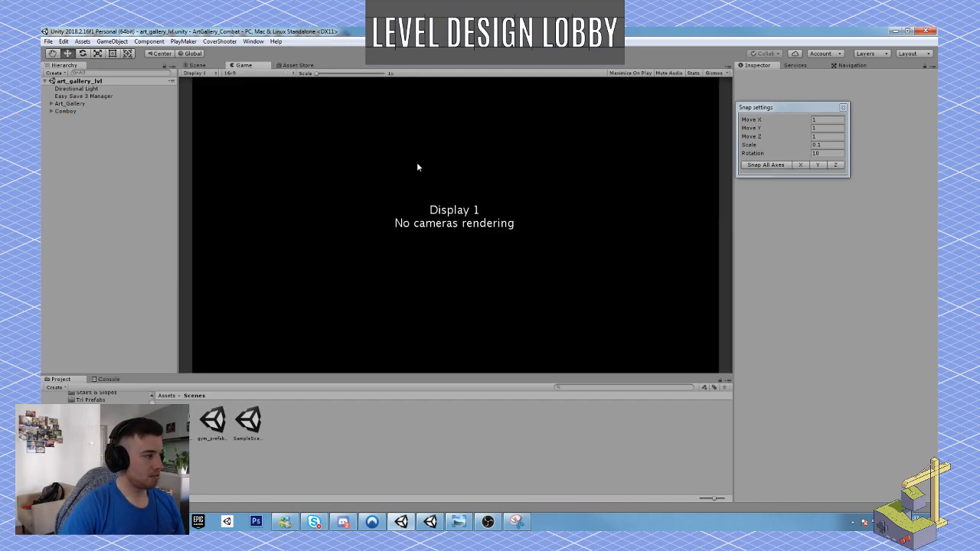
pyautogui.click(474, 55)
# Check the Cowboy's child objects for a camera and save the art_gallery_lvl scene.
pyautogui.click(57, 112)
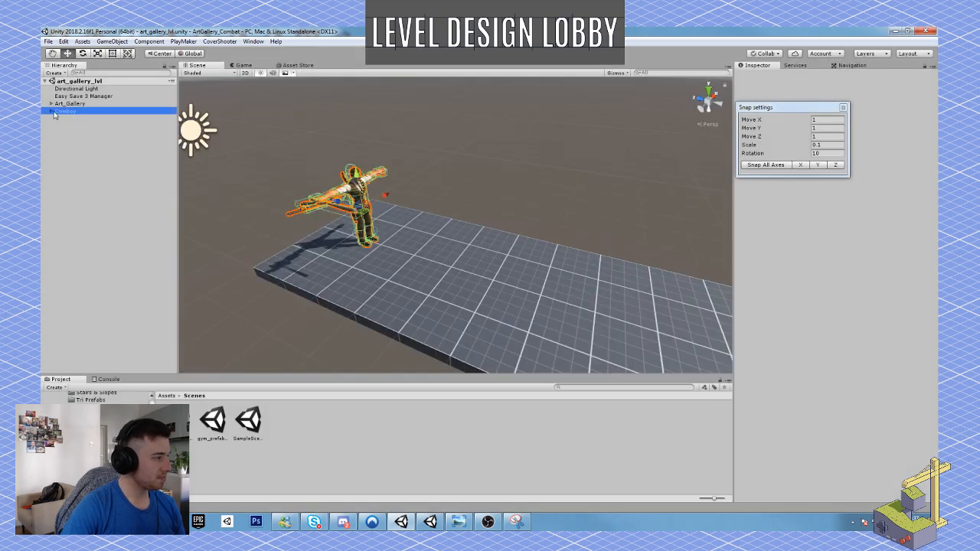
pyautogui.click(50, 111)
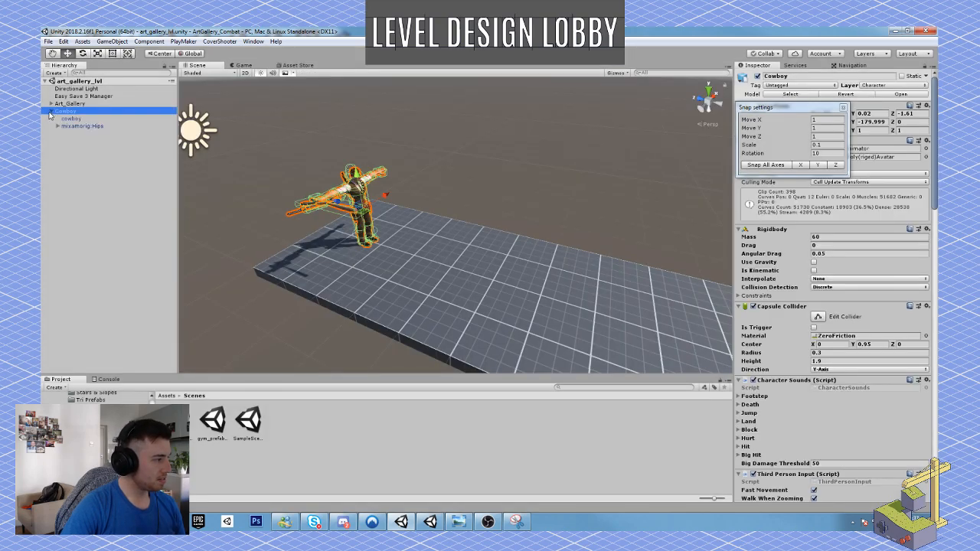
pyautogui.click(51, 112)
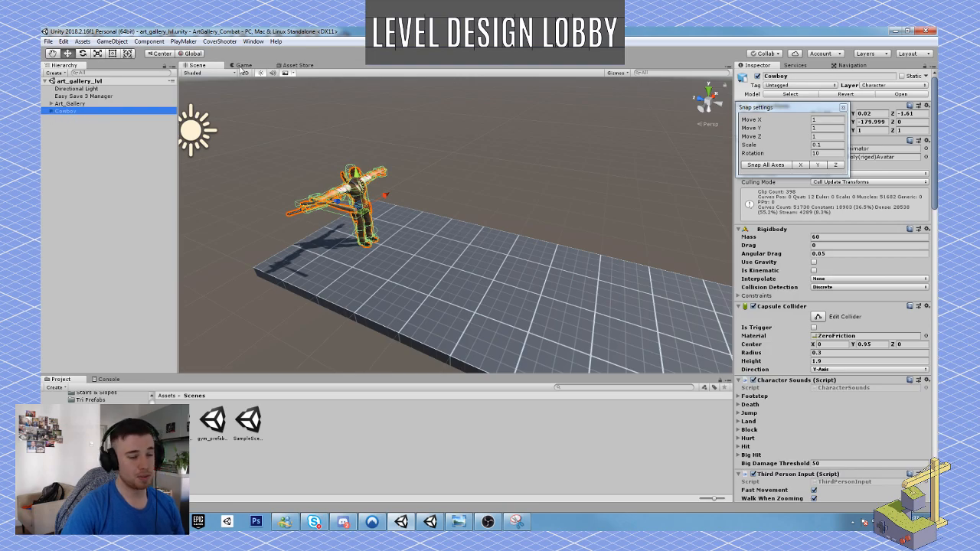
pyautogui.click(46, 41)
pyautogui.click(75, 75)
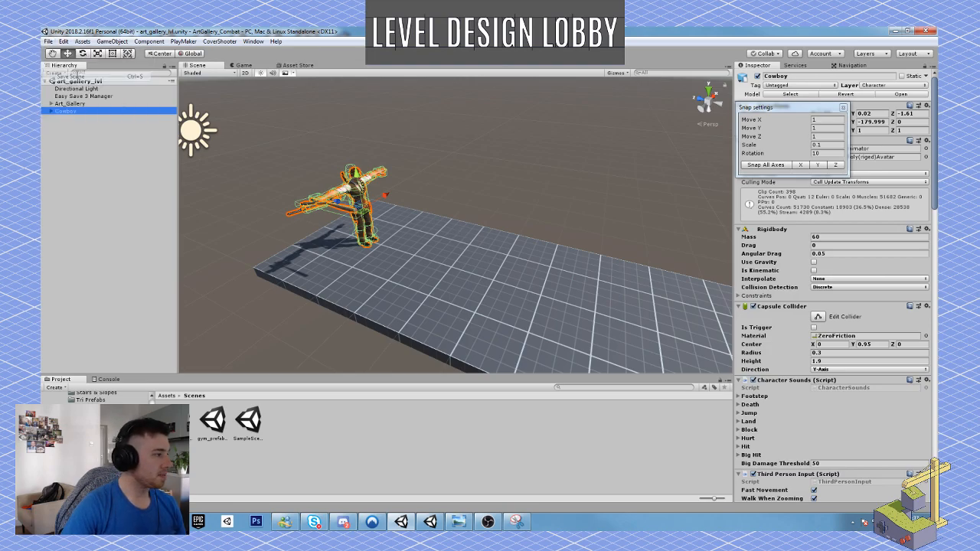
# Copy Main Camera (1) from the gym_prefab_setup scene and paste it into the art_gallery_lvl scene.
pyautogui.doubleClick(213, 421)
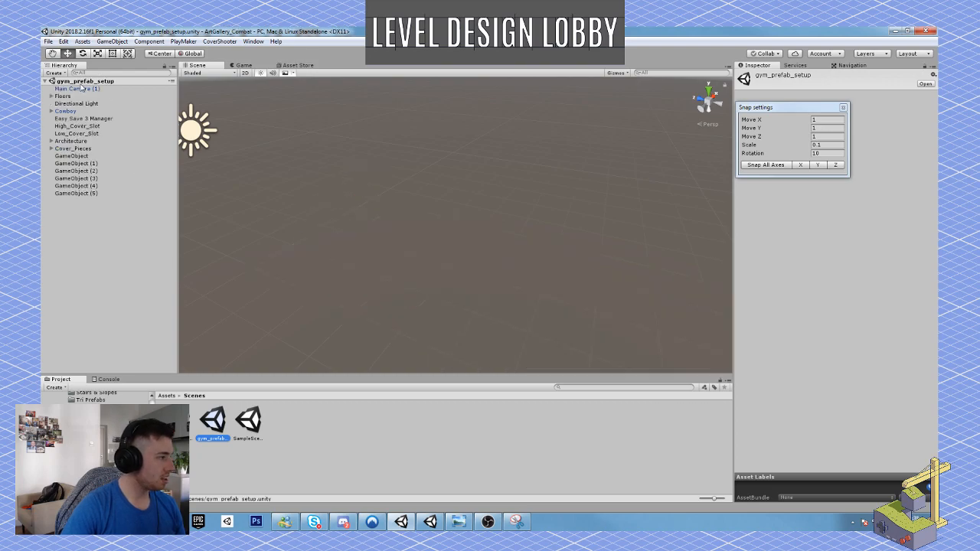
pyautogui.doubleClick(82, 89)
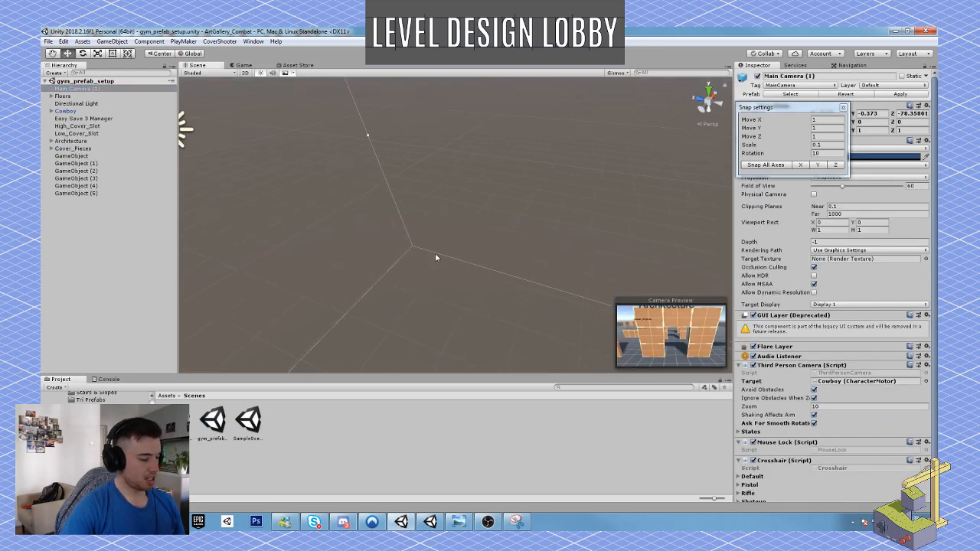
pyautogui.doubleClick(179, 421)
pyautogui.hotkey('ctrl', 'v')
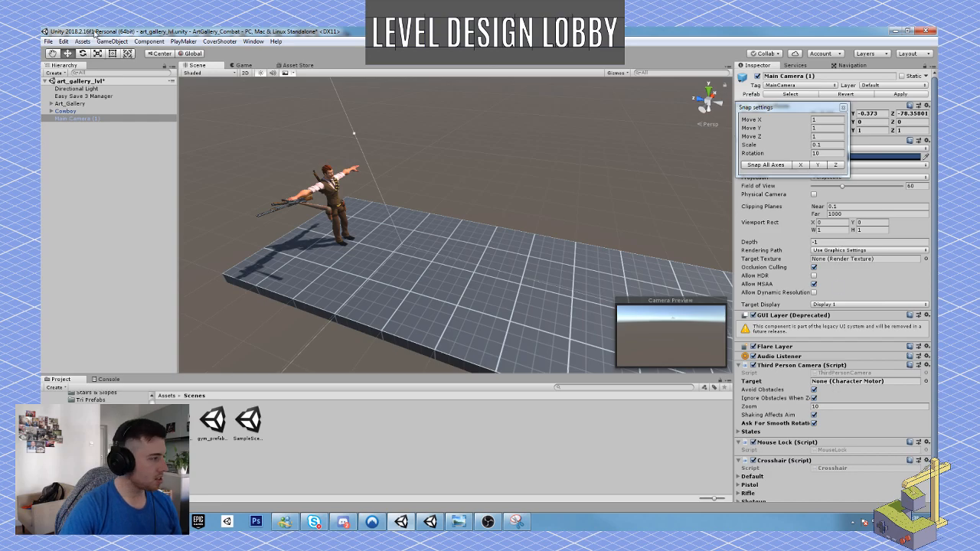
# Assign the Cowboy as the Target of the Third Person Camera script on Main Camera (1).
pyautogui.click(65, 112)
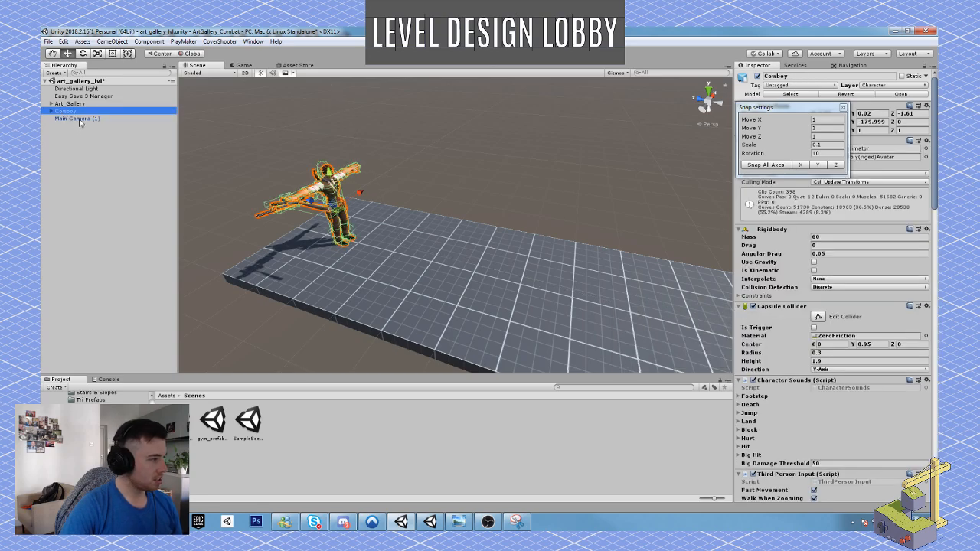
pyautogui.click(78, 119)
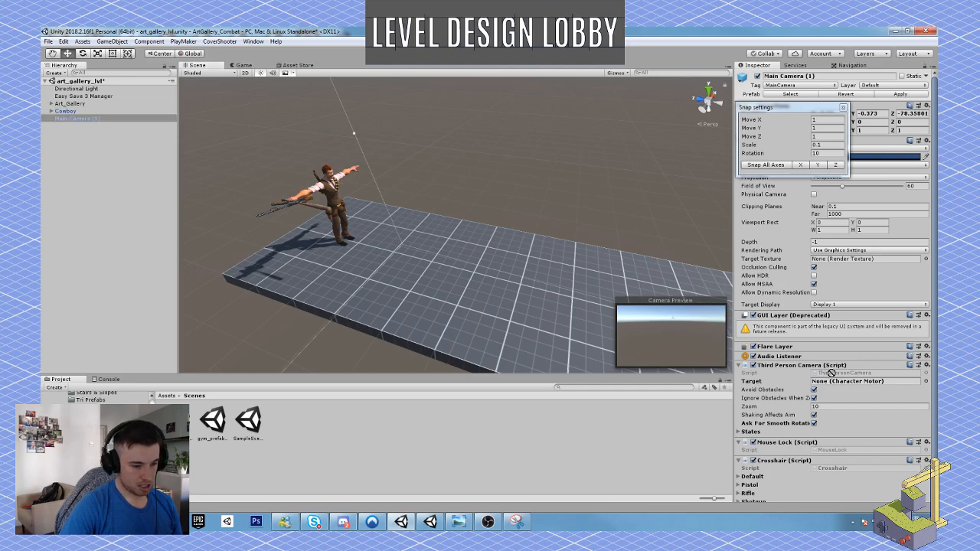
pyautogui.moveTo(831, 373); pyautogui.dragTo(832, 384)
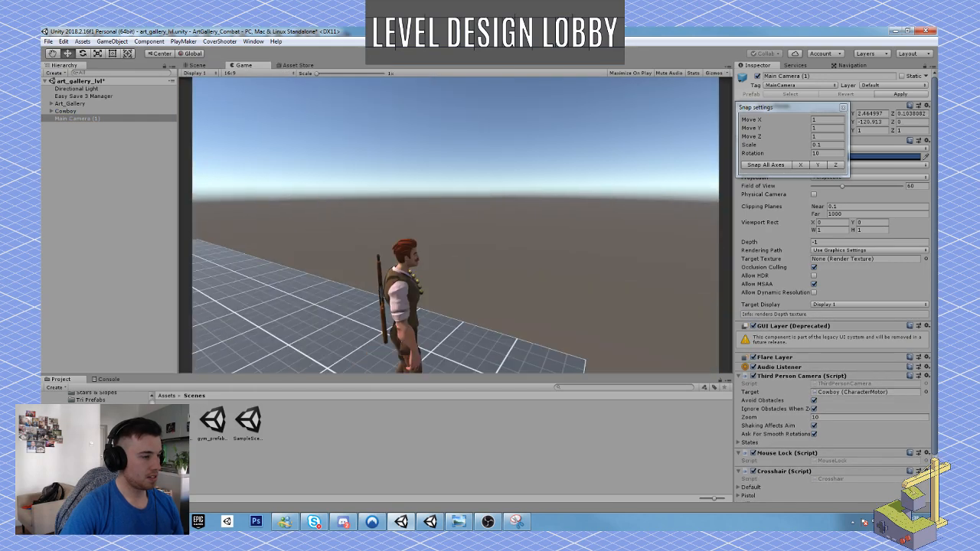
# Play-test the corridor by walking the Cowboy back and forth with the follow camera and drawing the pistol, and stop play mode.
pyautogui.press('w')
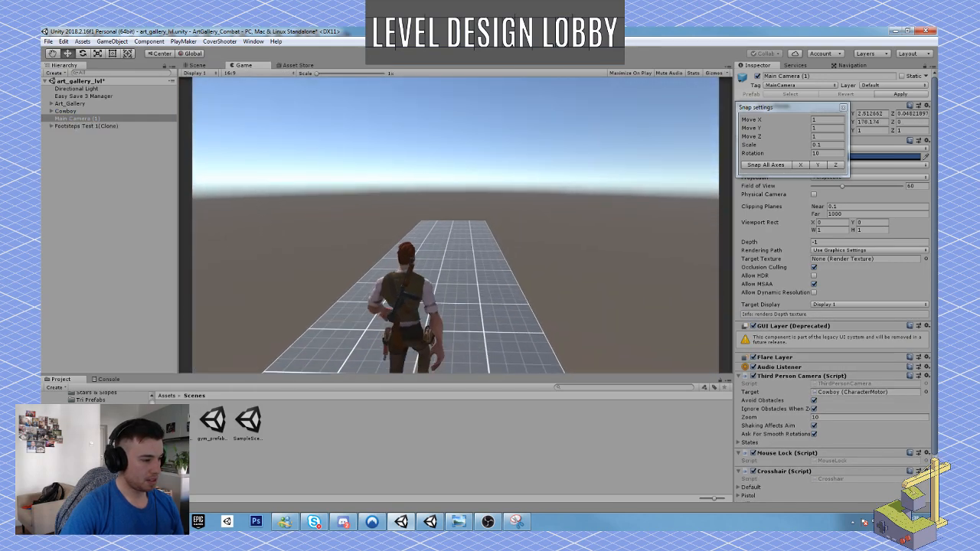
pyautogui.press('w')
pyautogui.press('2')
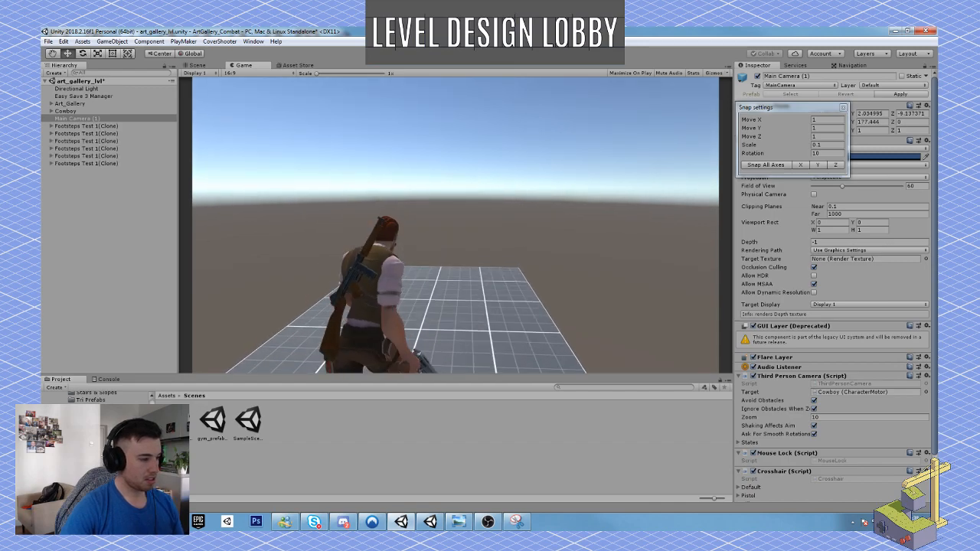
pyautogui.press('s')
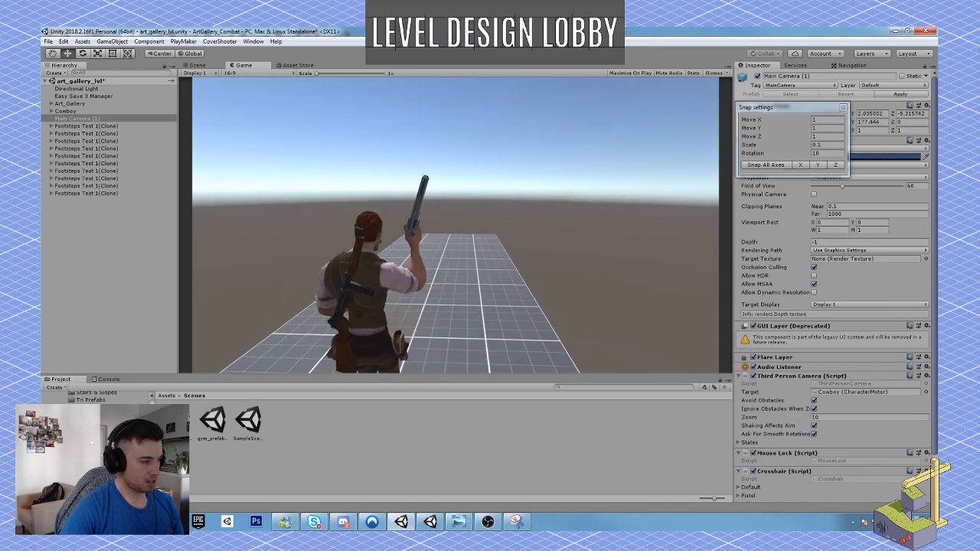
pyautogui.press('w')
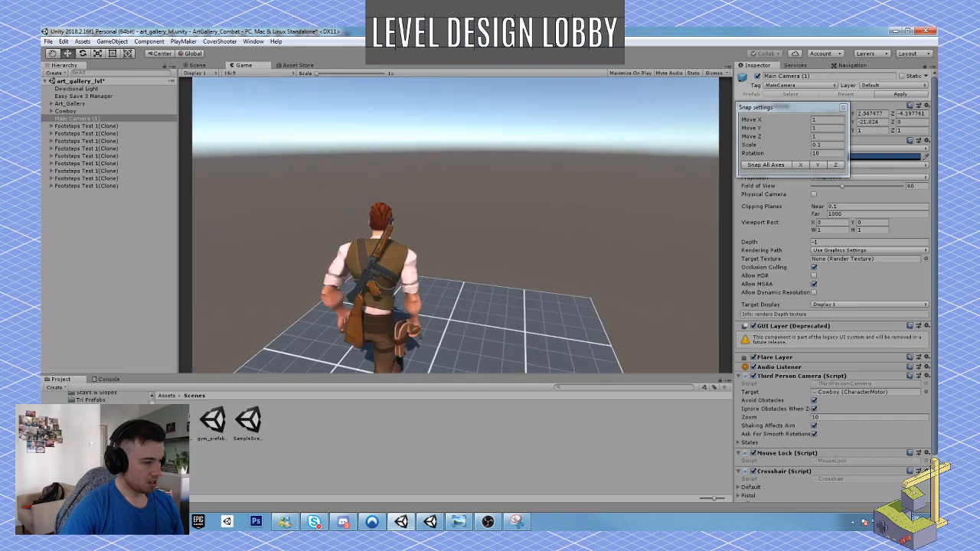
pyautogui.press('s')
pyautogui.press('w')
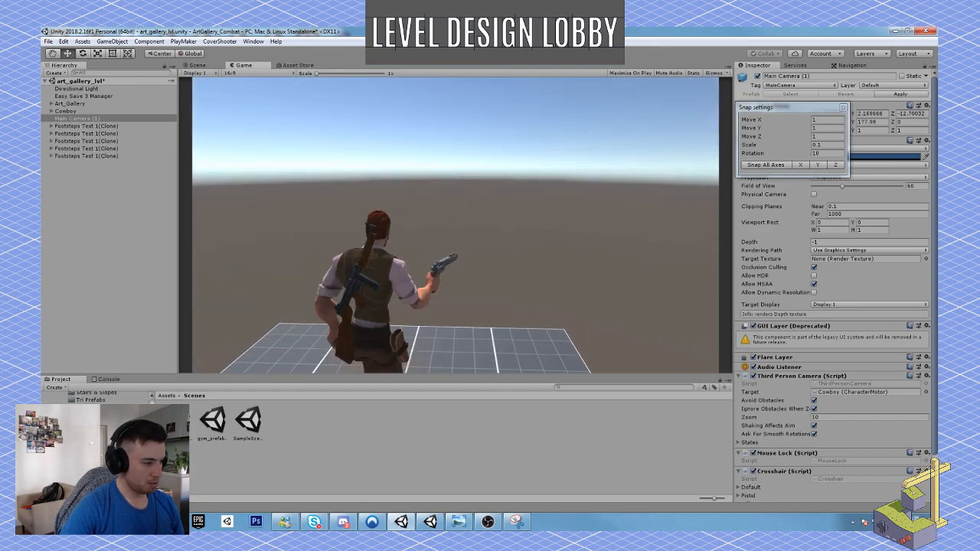
pyautogui.press('s')
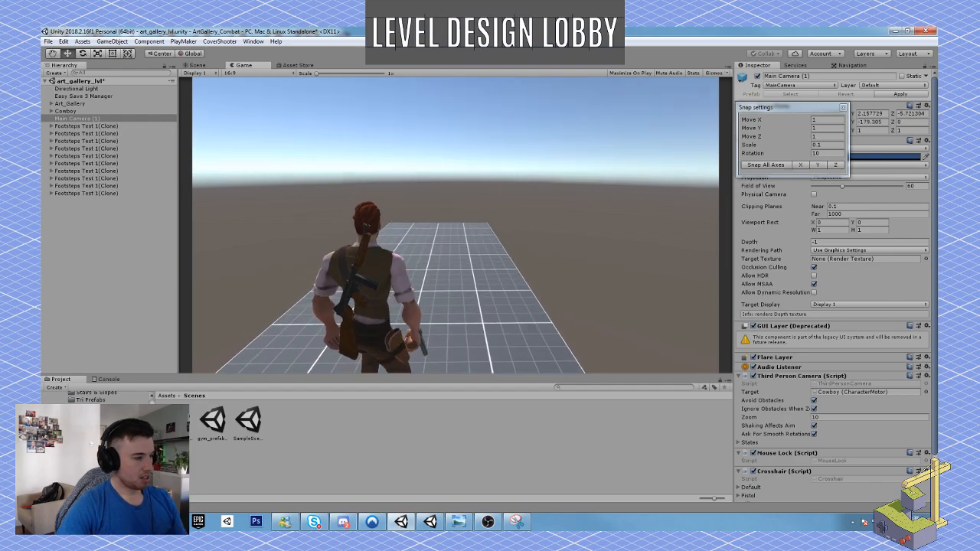
pyautogui.press('Escape')
pyautogui.click(480, 53)
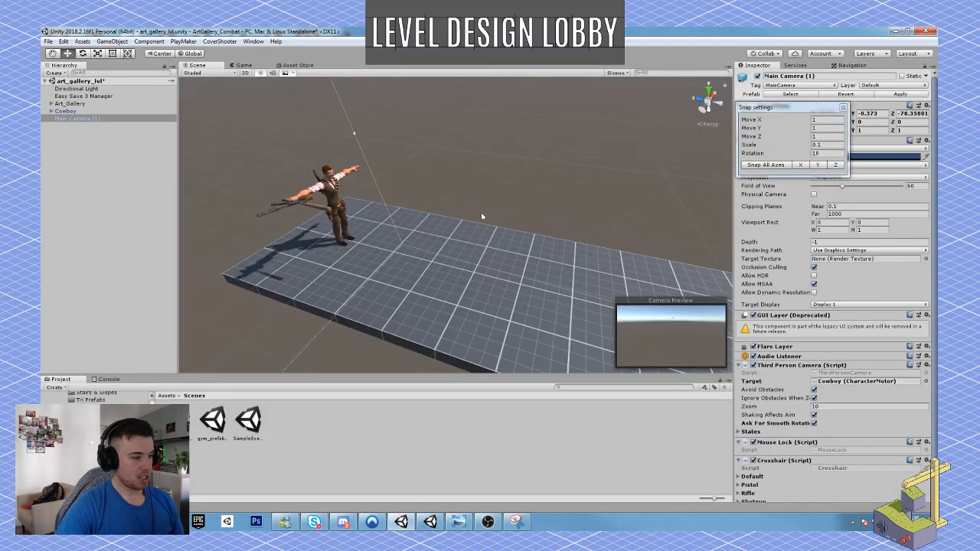
# Inspect the corridor's floor tiles one by one along its length, ending on Floor_4x-025x4 (3).
pyautogui.keyDown('alt'); pyautogui.moveTo(470, 222); pyautogui.dragTo(516, 229); pyautogui.keyUp('alt')
pyautogui.scroll(-6, 507, 225)
pyautogui.click(470, 232)
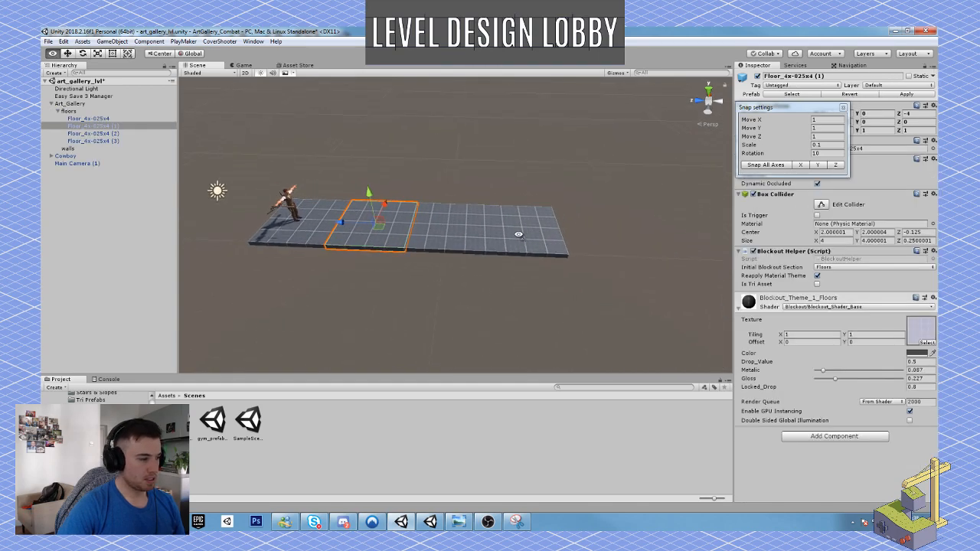
pyautogui.scroll(-2, 517, 239)
pyautogui.click(329, 229)
pyautogui.click(399, 241)
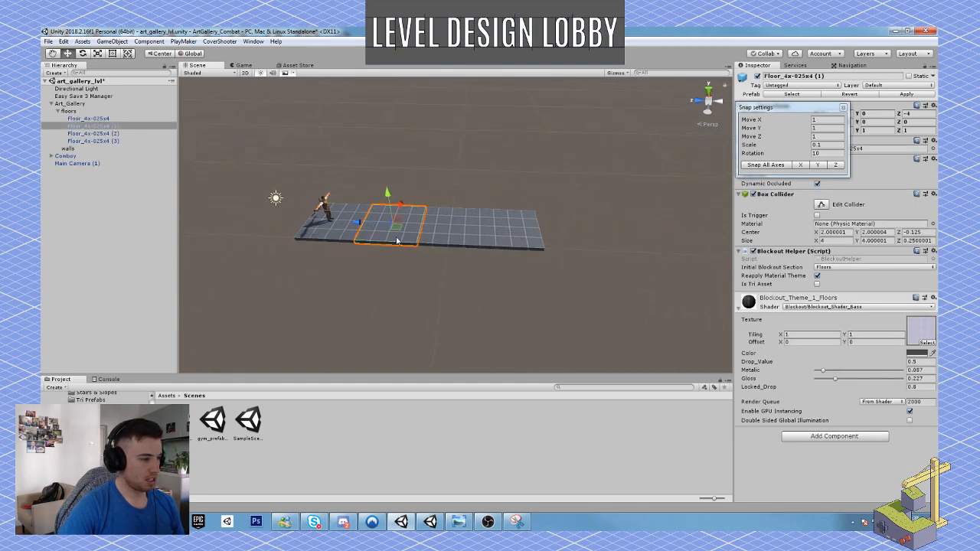
pyautogui.click(441, 241)
pyautogui.click(516, 245)
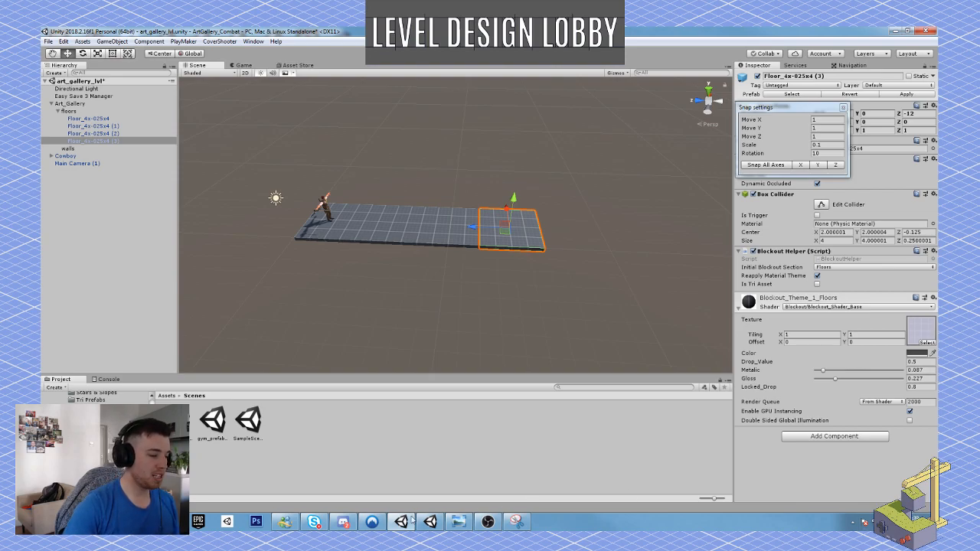
pyautogui.moveTo(487, 526)
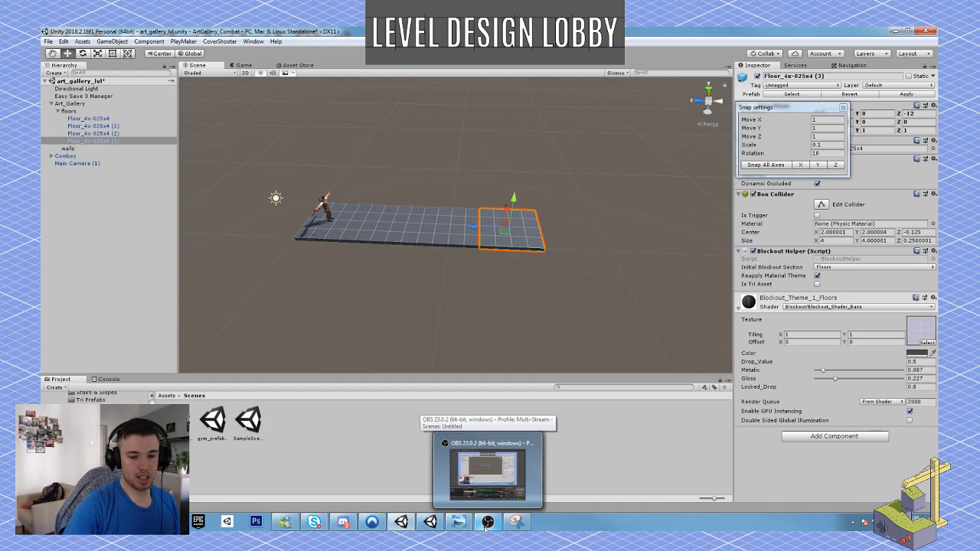
pyautogui.click(487, 522)
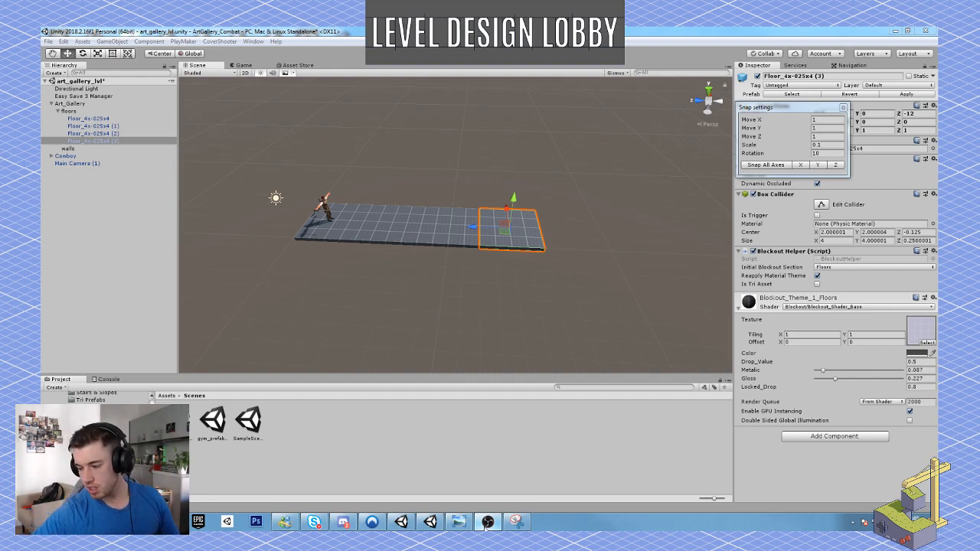
# Duplicate the corridor's last floor tile, Floor_4x-025x4 (3), and move the copy sideways against it to form a corner.
pyautogui.moveTo(527, 259); pyautogui.dragTo(500, 280, button='middle')
pyautogui.keyDown('alt'); pyautogui.moveTo(500, 280); pyautogui.dragTo(628, 289); pyautogui.keyUp('alt')
pyautogui.hotkey('ctrl', 'd')
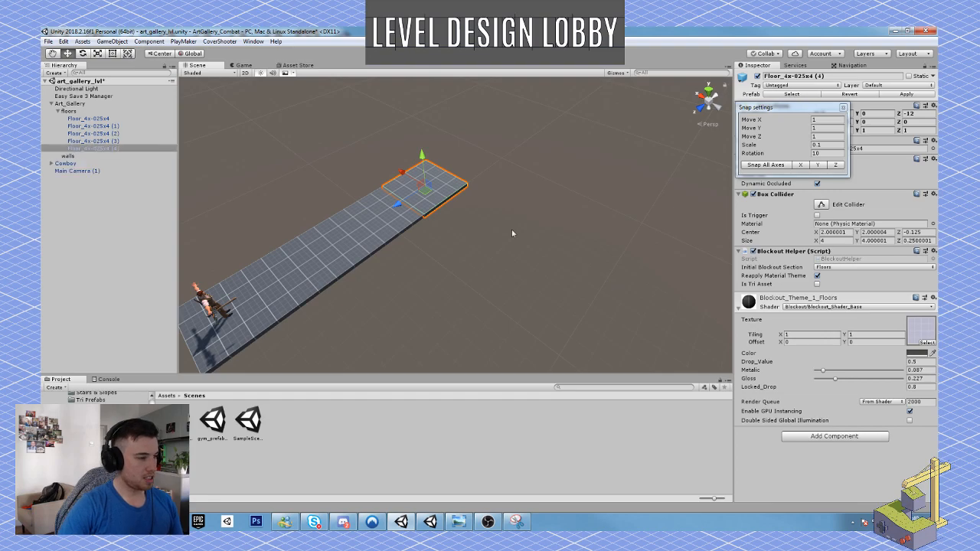
pyautogui.moveTo(410, 173); pyautogui.dragTo(440, 201)
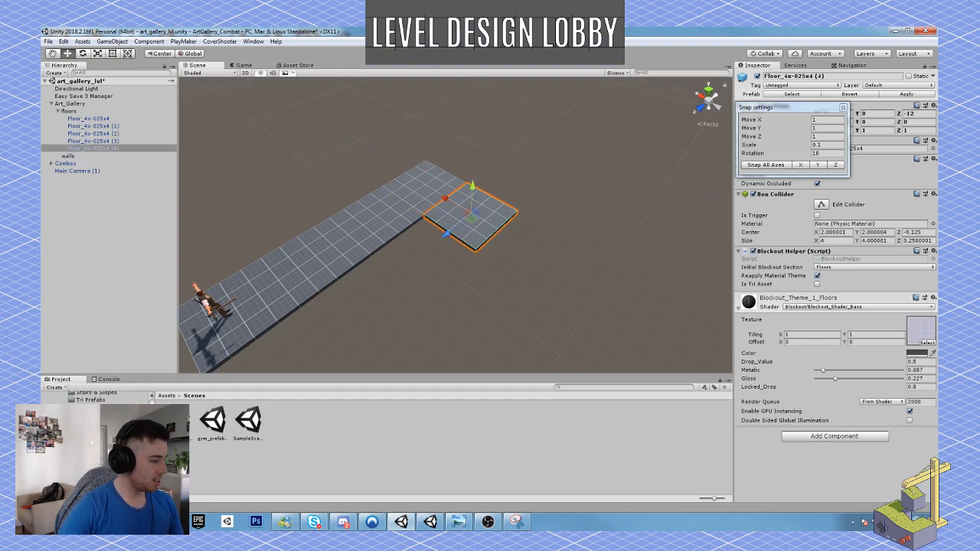
# Add the Floor_3x-025x4 prefab from the Blockout Floor folder to the scene and parent it under floors.
pyautogui.scroll(3, 107, 429)
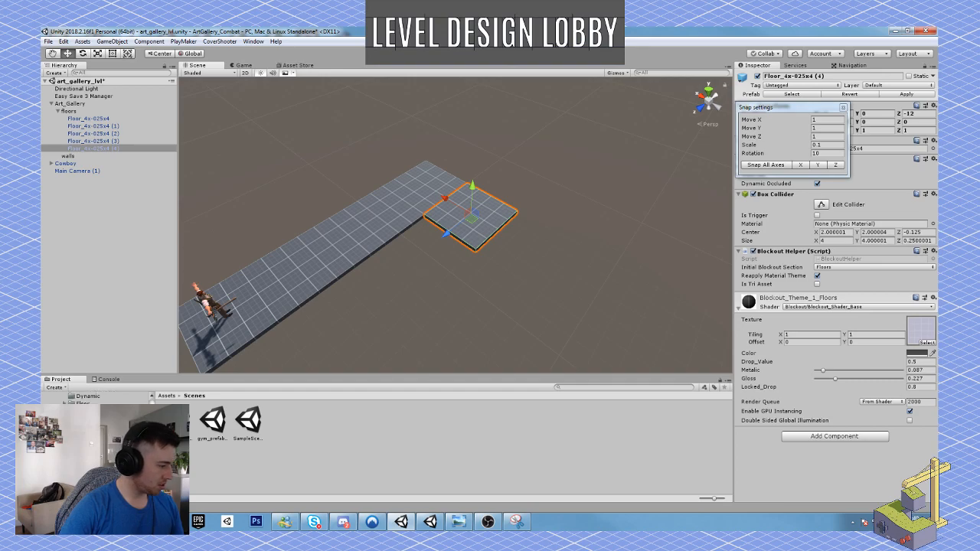
pyautogui.click(82, 404)
pyautogui.scroll(-2, 443, 454)
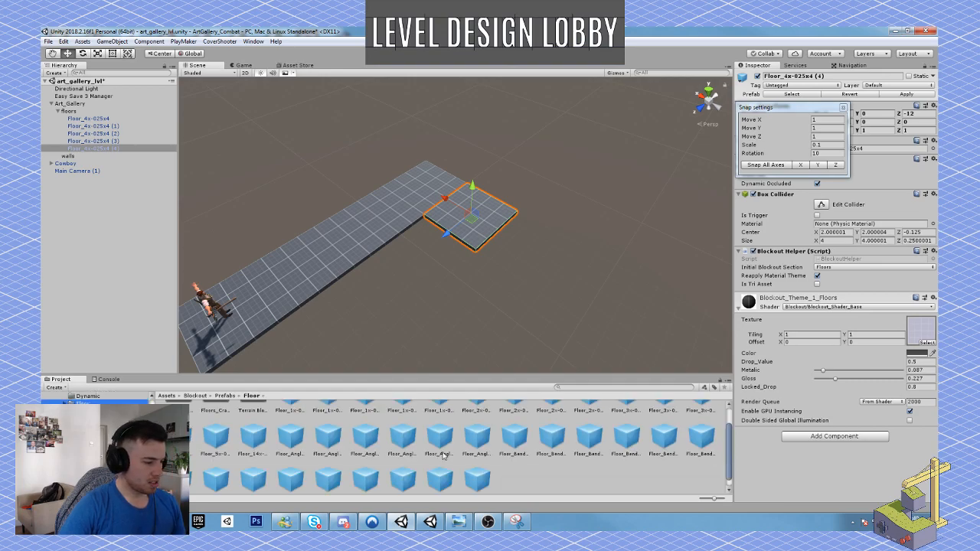
pyautogui.scroll(2, 443, 455)
pyautogui.click(658, 424)
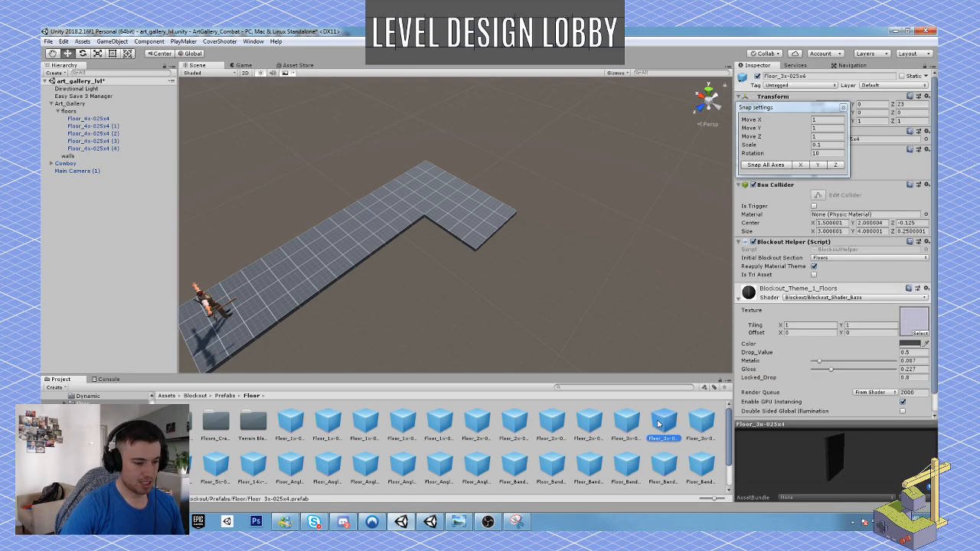
pyautogui.moveTo(659, 425); pyautogui.dragTo(530, 240)
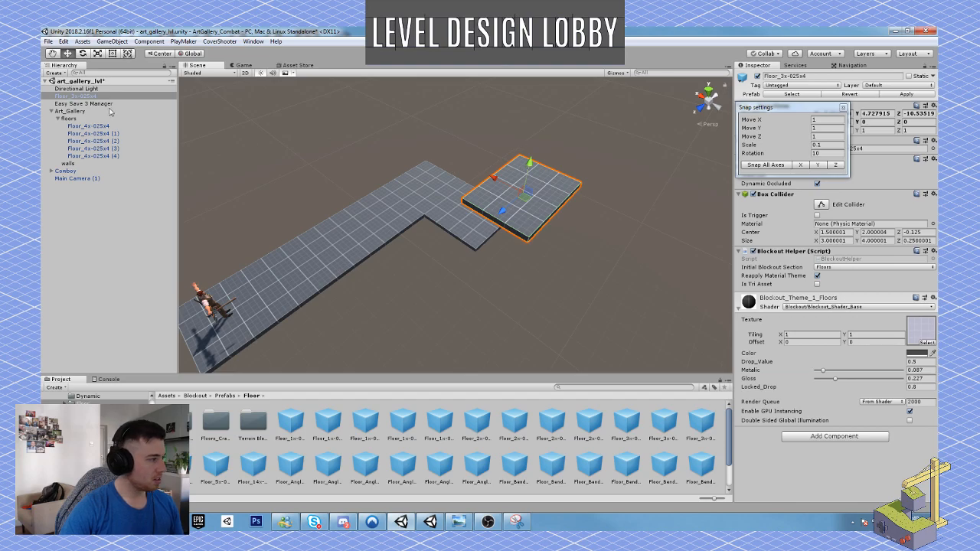
pyautogui.moveTo(84, 98); pyautogui.dragTo(84, 127)
# Lower the Floor_3x-025x4 tile to floor level and vertex-snap it to the end of the side branch at Z -12.
pyautogui.moveTo(529, 165); pyautogui.dragTo(537, 283)
pyautogui.press('v')
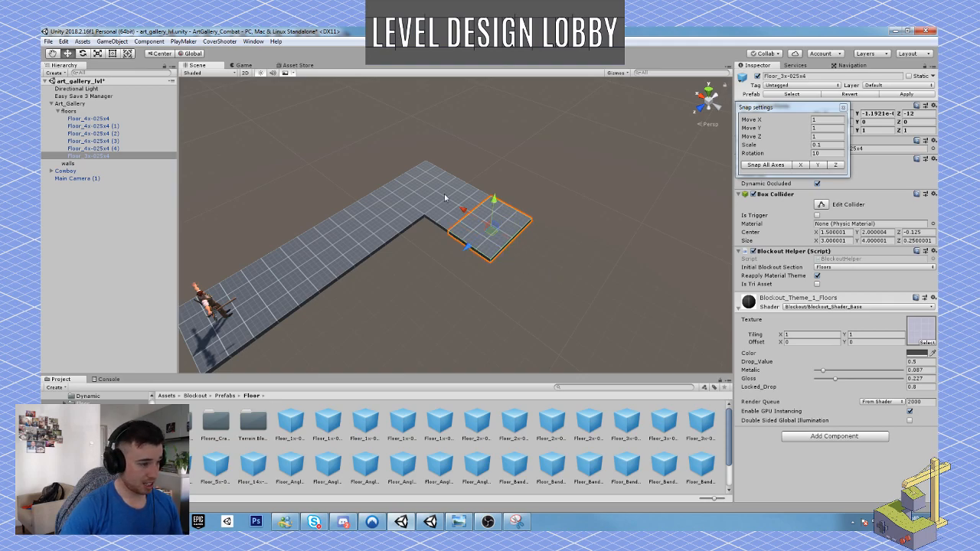
pyautogui.moveTo(463, 210); pyautogui.dragTo(358, 242)
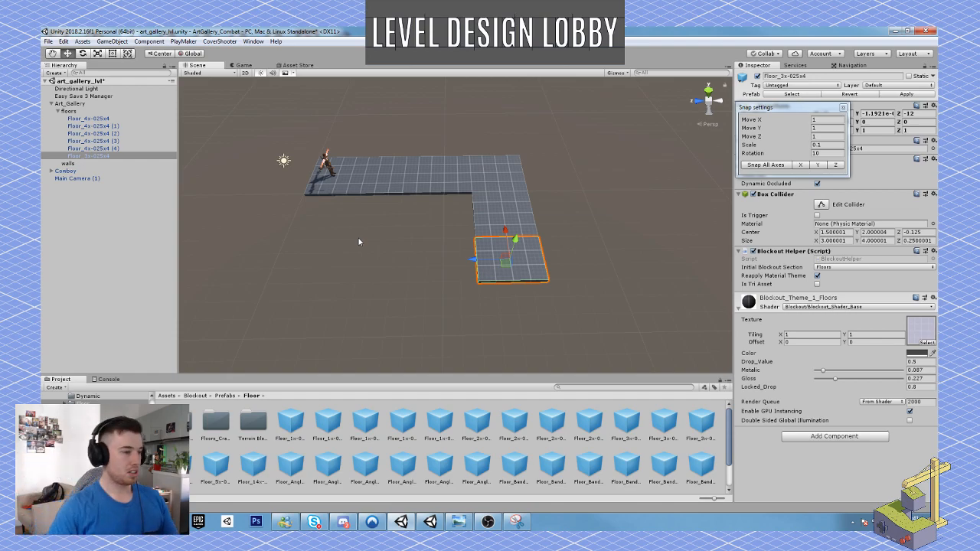
# Place a Floor_2x-025x2 tile in the inner corner of the L-shaped floor at Z -10 and duplicate it along the branch.
pyautogui.click(476, 421)
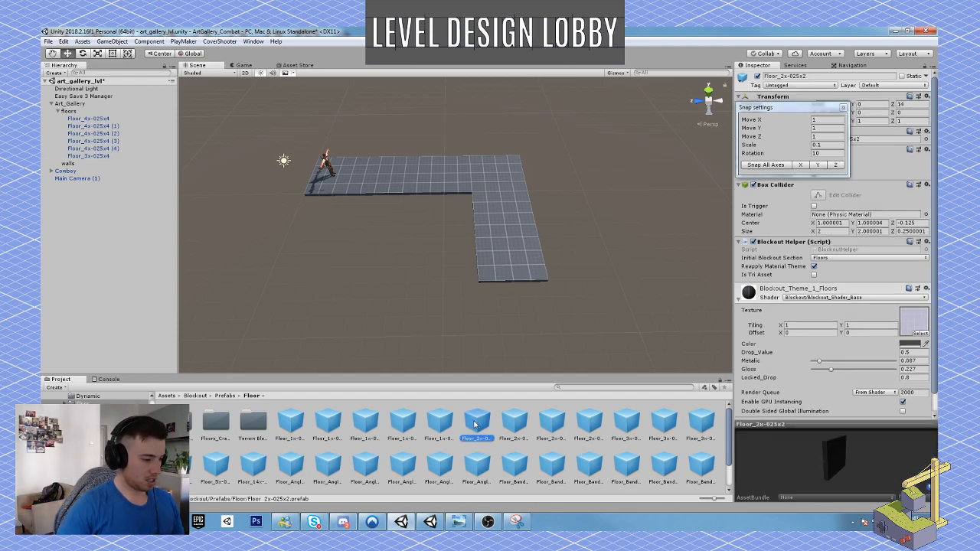
pyautogui.moveTo(477, 424); pyautogui.dragTo(523, 219)
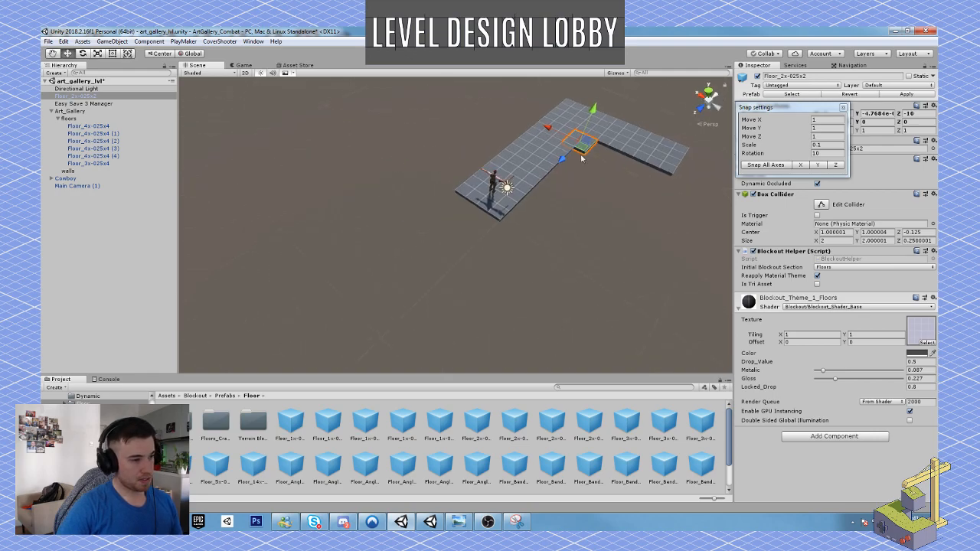
pyautogui.moveTo(550, 128); pyautogui.dragTo(577, 147)
pyautogui.hotkey('ctrl', 'd')
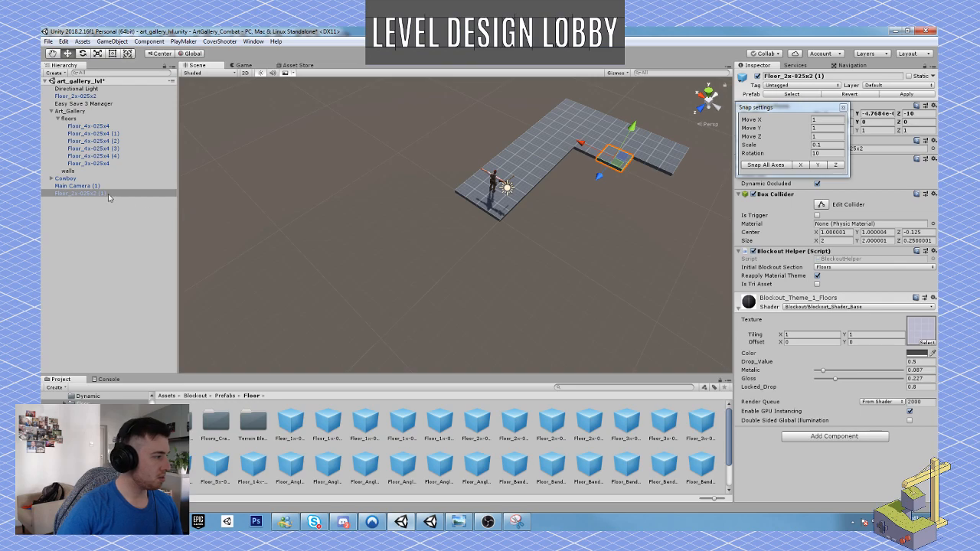
# Parent both Floor_2x-025x2 tiles under floors and place a third copy at the end of their row.
pyautogui.click(106, 194)
pyautogui.moveTo(106, 194); pyautogui.dragTo(80, 120)
pyautogui.moveTo(428, 219); pyautogui.dragTo(518, 208, button='right')
pyautogui.hotkey('ctrl', 'd')
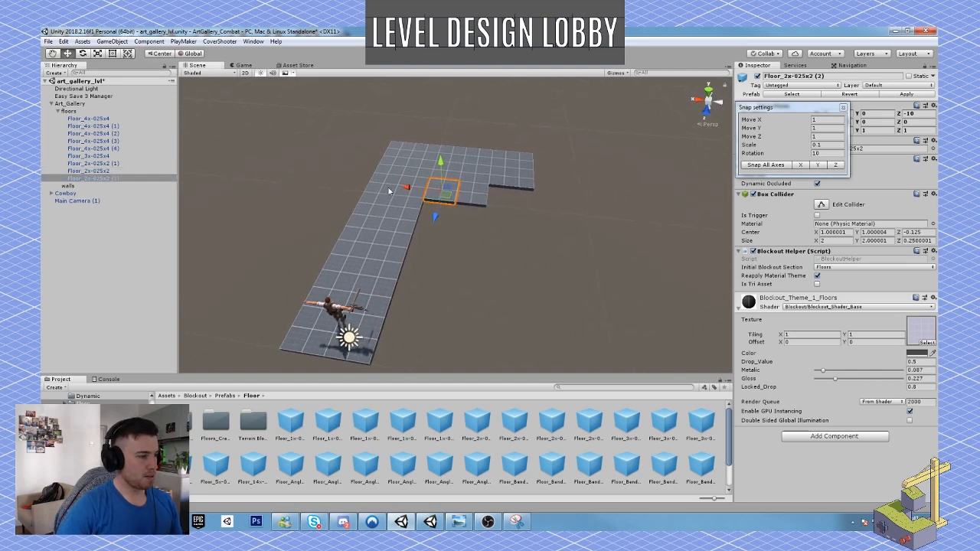
pyautogui.moveTo(406, 189); pyautogui.dragTo(467, 194)
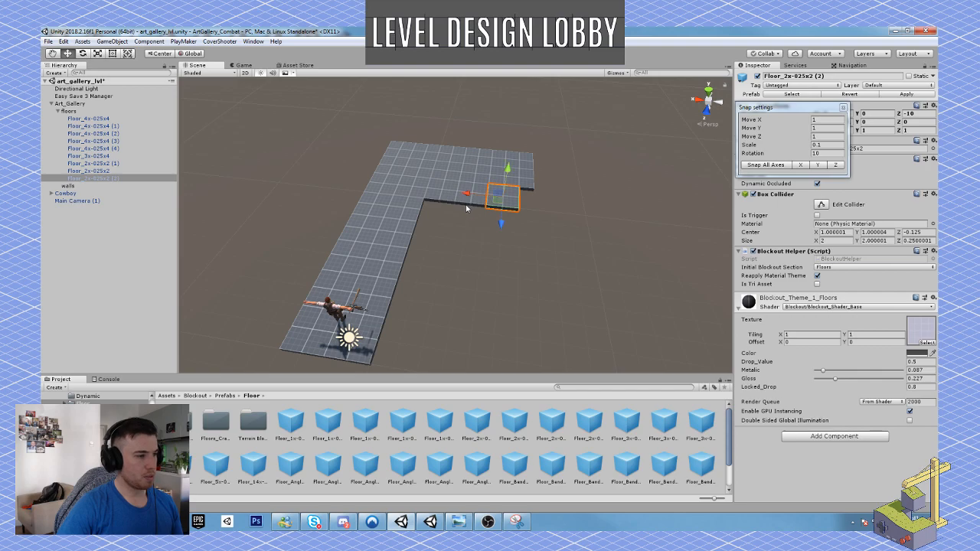
# Pick the Floor_1x-025x2 prefab from the Floor folder and vertex-snap it into the gap after the last Floor_2x-025x2 tile at Z -10.
pyautogui.click(511, 423)
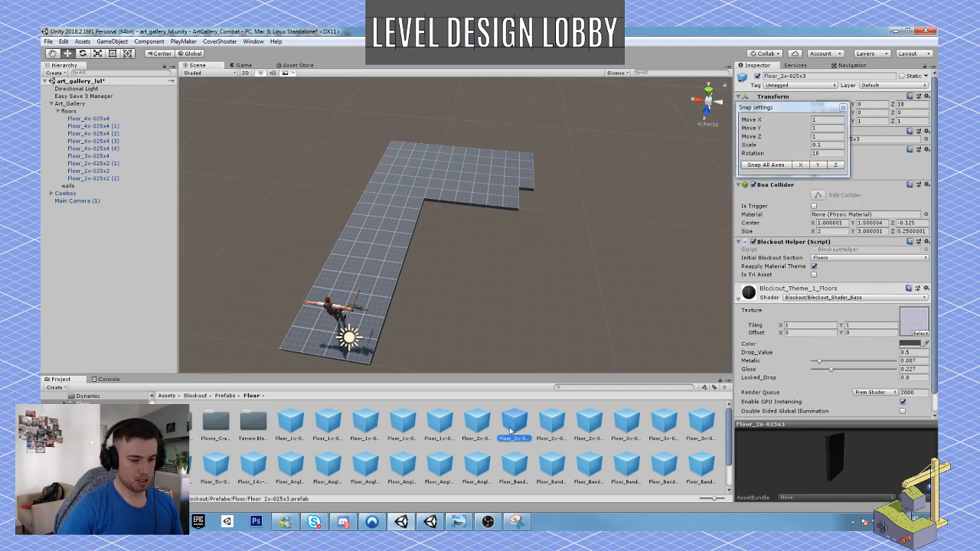
pyautogui.click(482, 427)
pyautogui.click(442, 425)
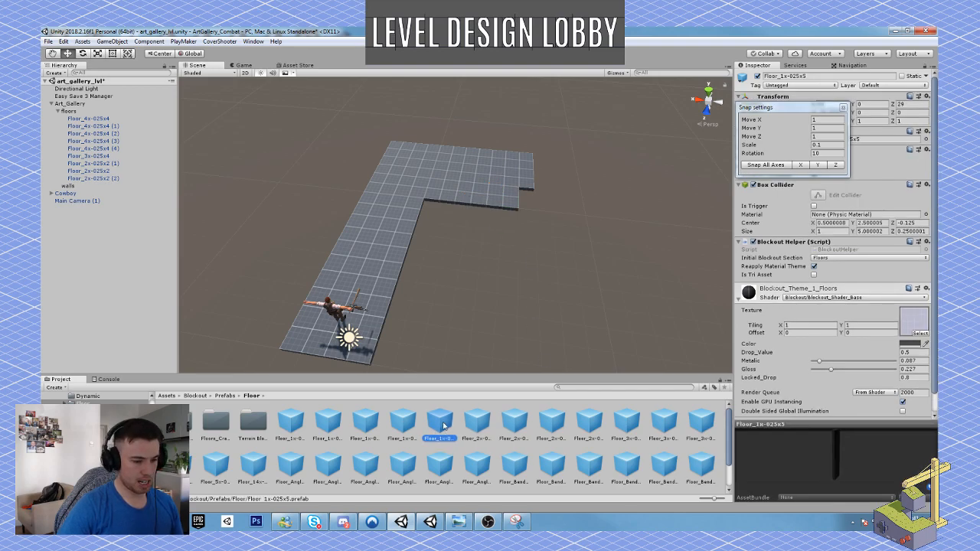
pyautogui.click(408, 423)
pyautogui.click(371, 422)
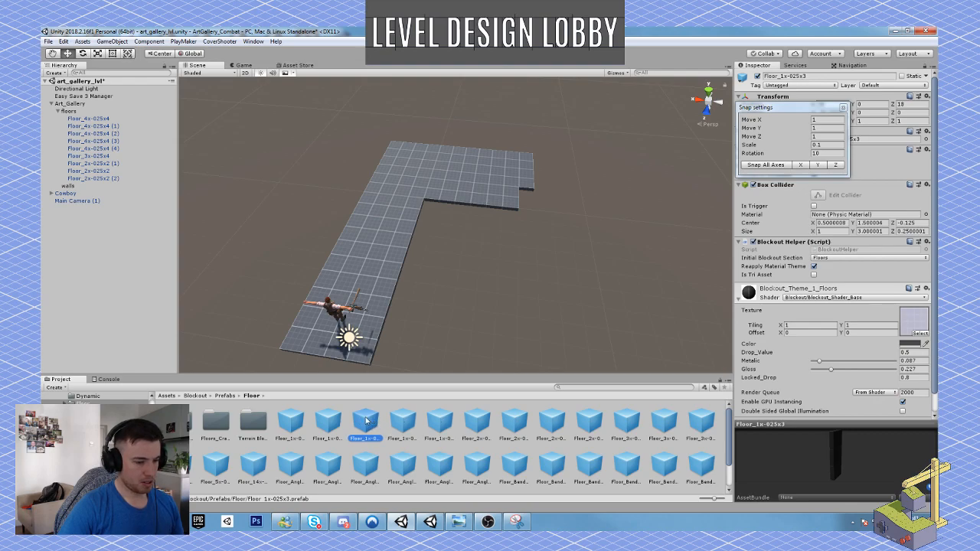
pyautogui.click(329, 422)
pyautogui.moveTo(458, 309); pyautogui.dragTo(476, 272, button='right')
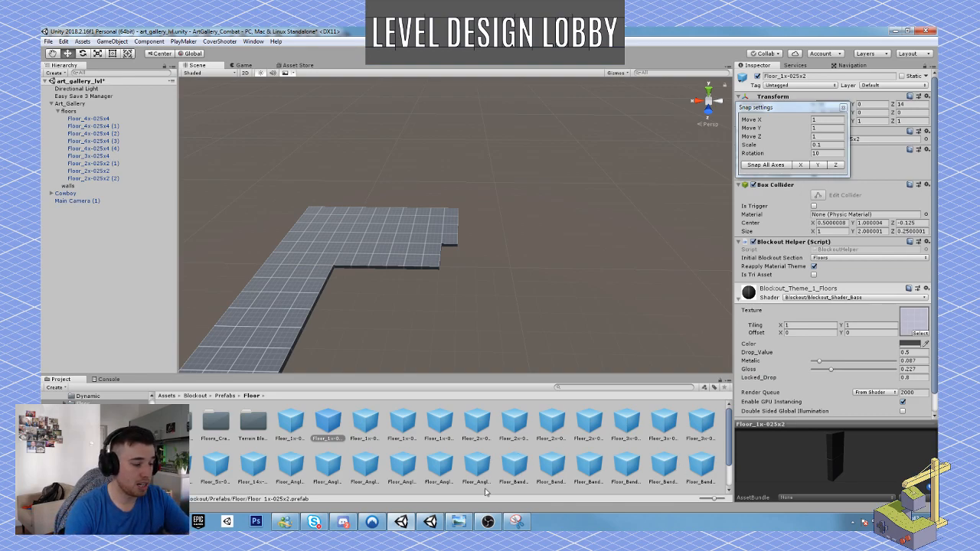
pyautogui.moveTo(490, 525)
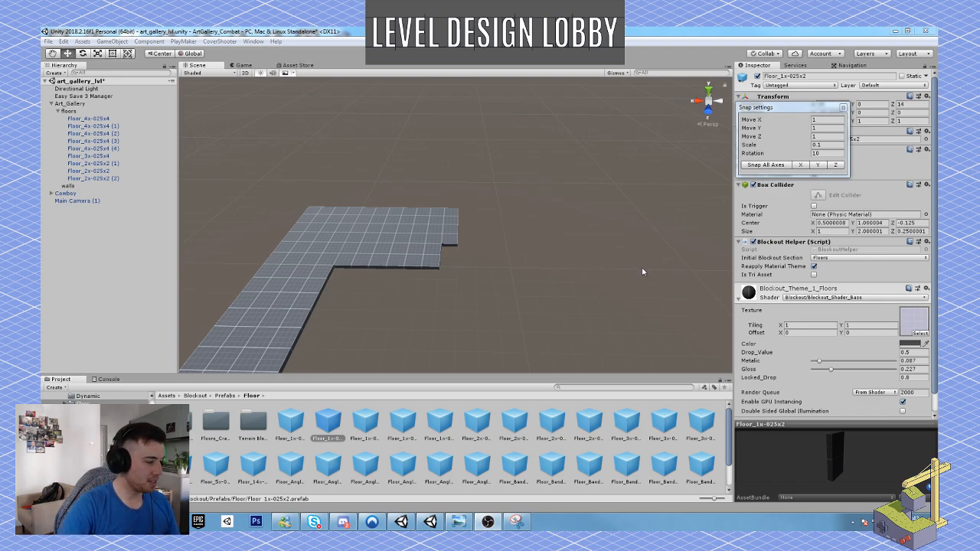
pyautogui.moveTo(329, 419); pyautogui.dragTo(438, 262)
pyautogui.press('v')
pyautogui.moveTo(493, 259); pyautogui.dragTo(276, 267, button='right')
pyautogui.press('w')
pyautogui.press('s')
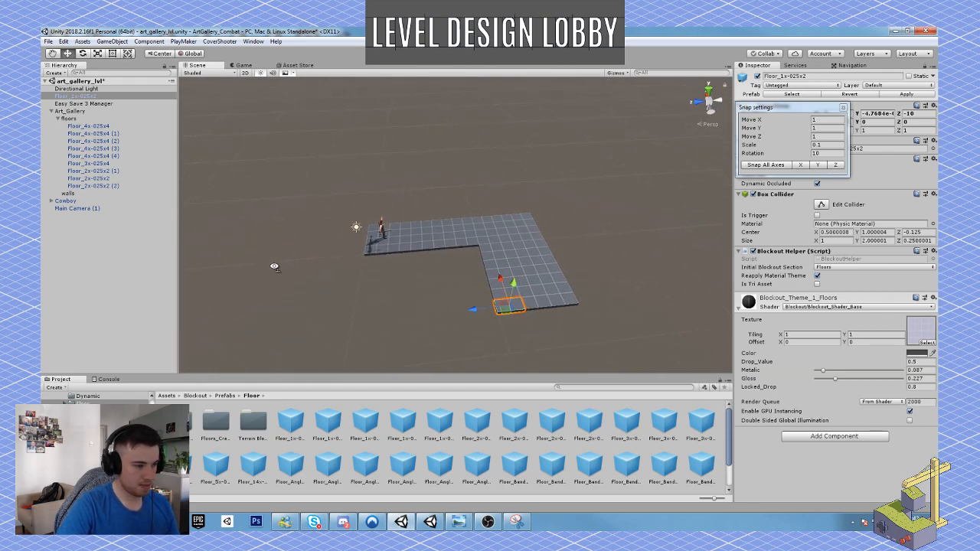
pyautogui.moveTo(481, 260); pyautogui.dragTo(453, 261, button='right')
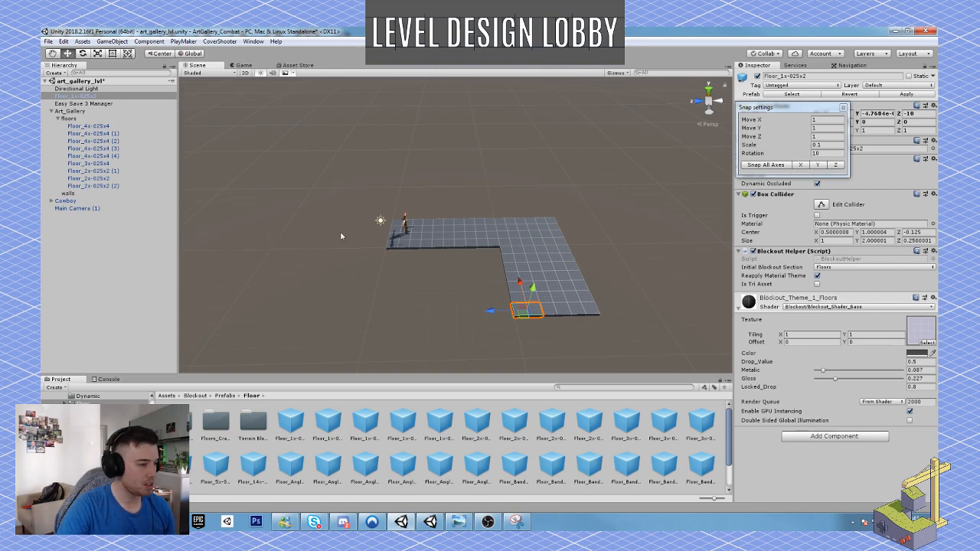
# Parent the new Floor_1x-025x2 tile under the floors object in Art_Gallery.
pyautogui.click(68, 119)
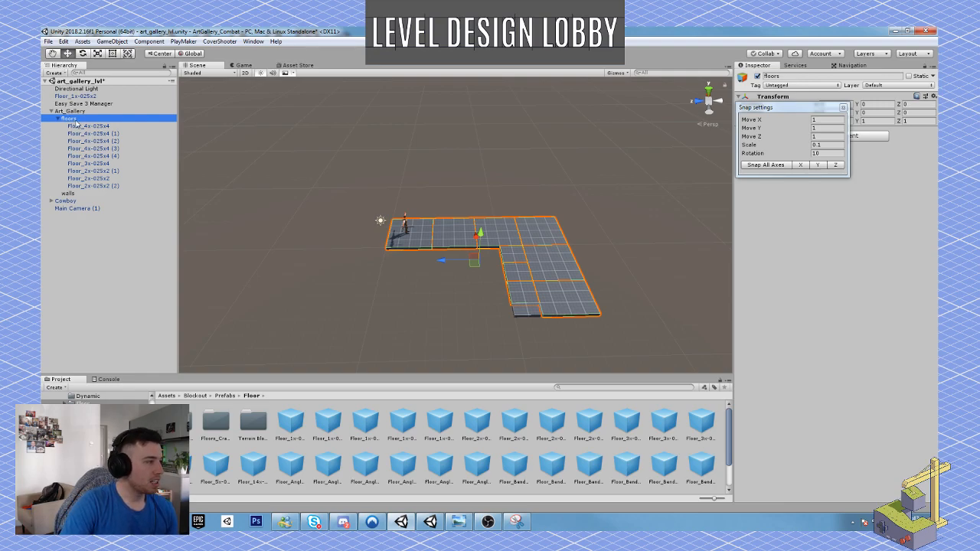
pyautogui.click(70, 119)
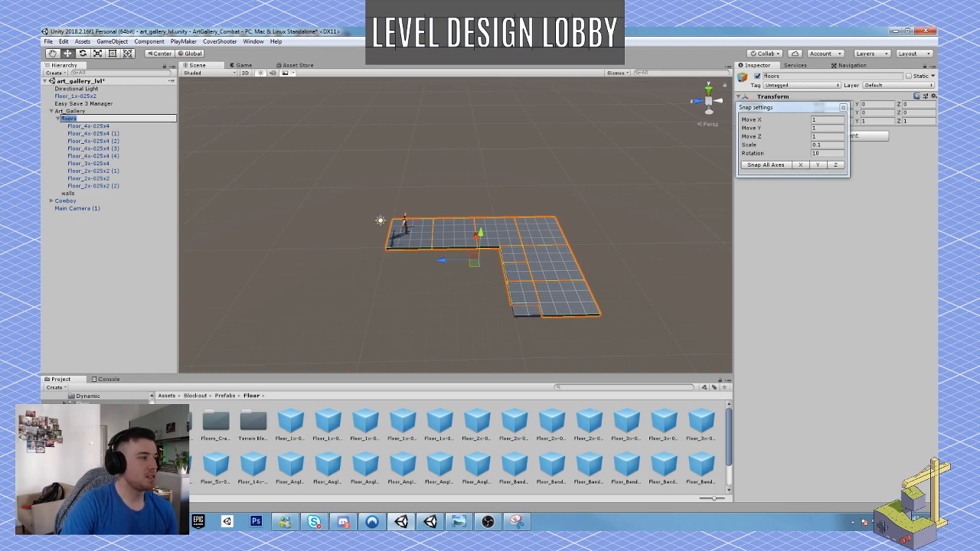
pyautogui.click(63, 127)
pyautogui.click(69, 119)
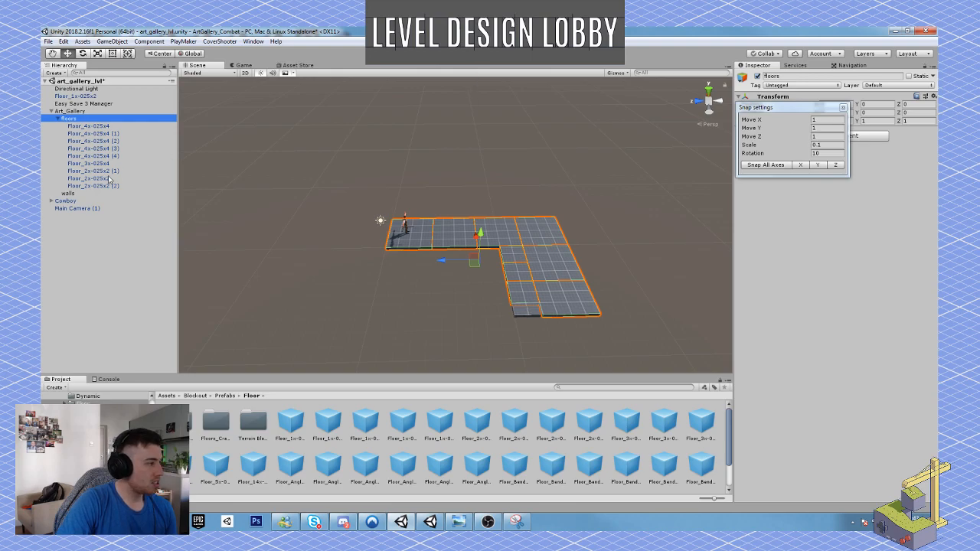
pyautogui.click(87, 97)
pyautogui.moveTo(87, 97); pyautogui.dragTo(76, 119)
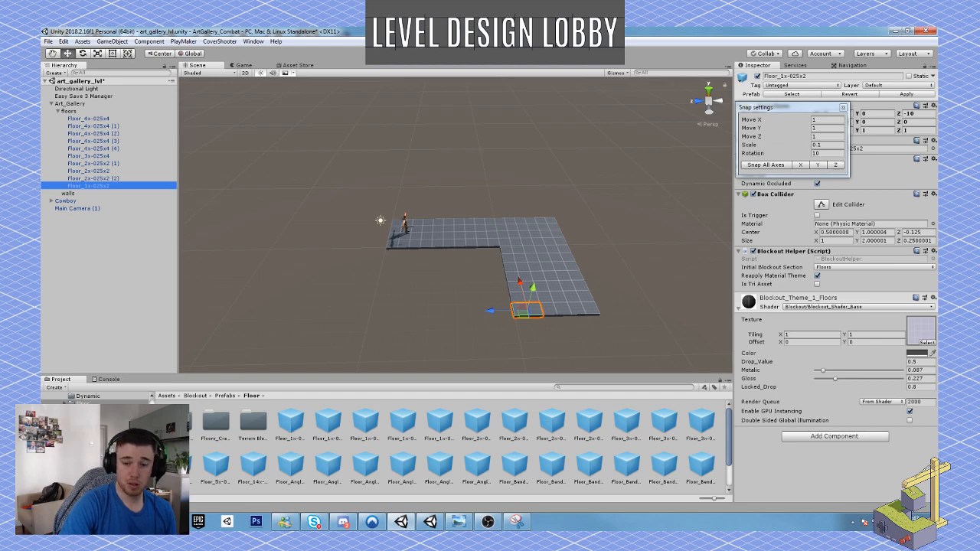
# Play-test the L-shaped floor by walking the Cowboy along it with the pistol drawn and aiming, and stop play mode.
pyautogui.click(475, 53)
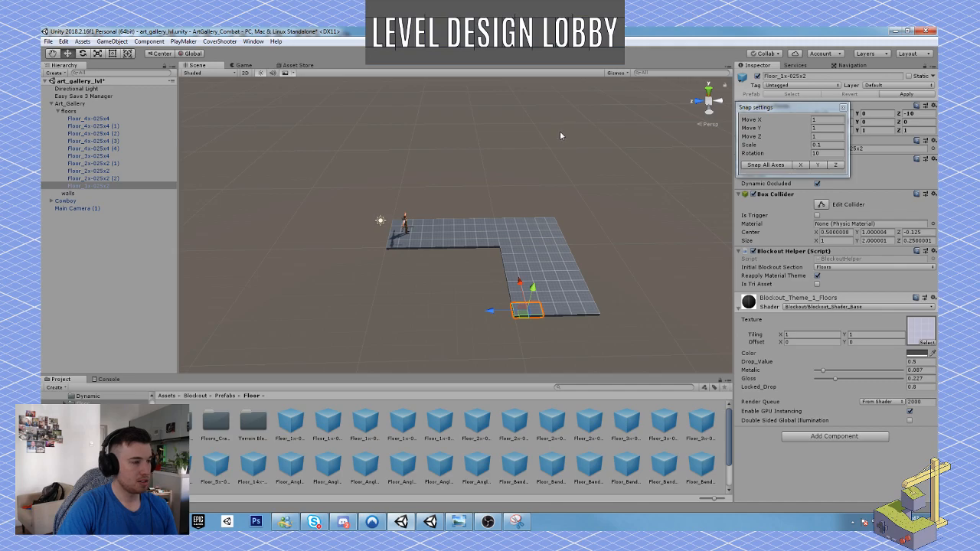
pyautogui.press('w')
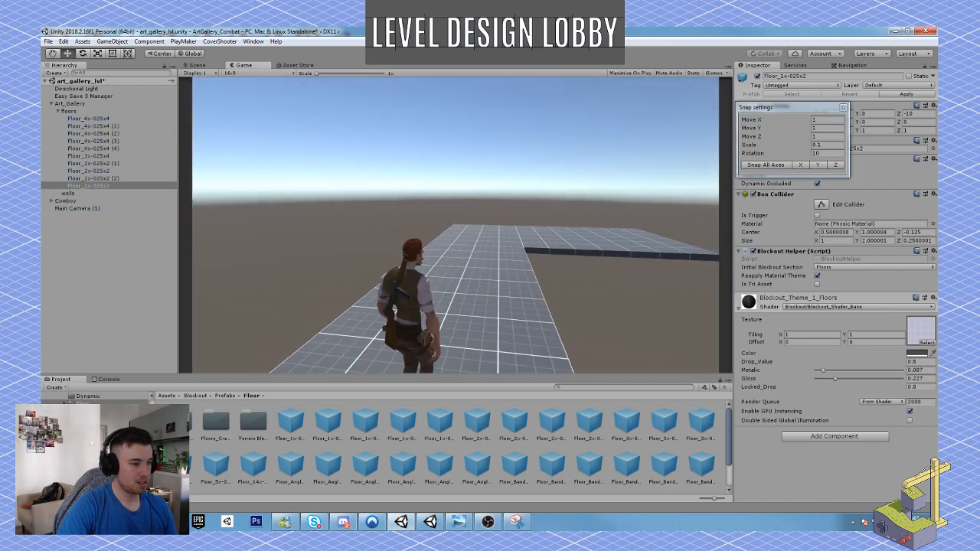
pyautogui.press('w')
pyautogui.press('1')
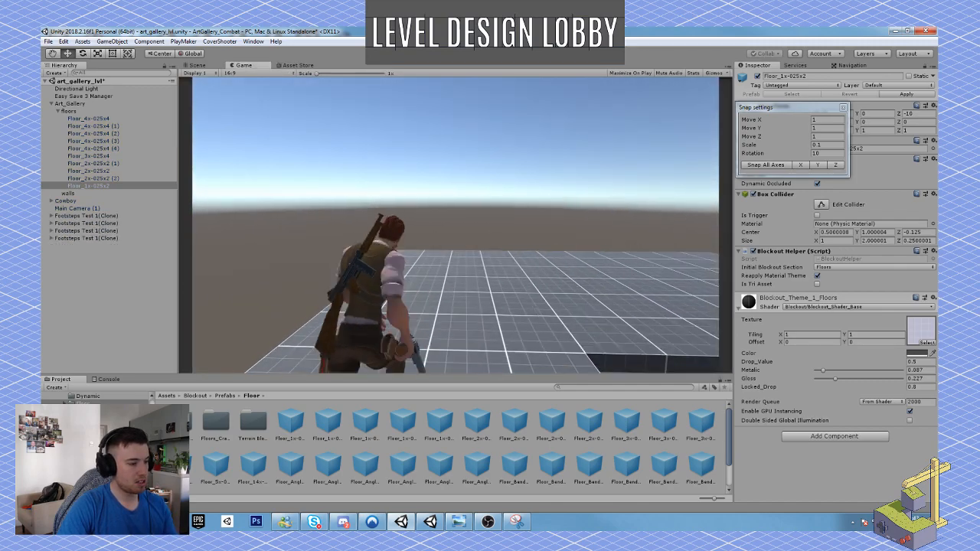
pyautogui.press('w')
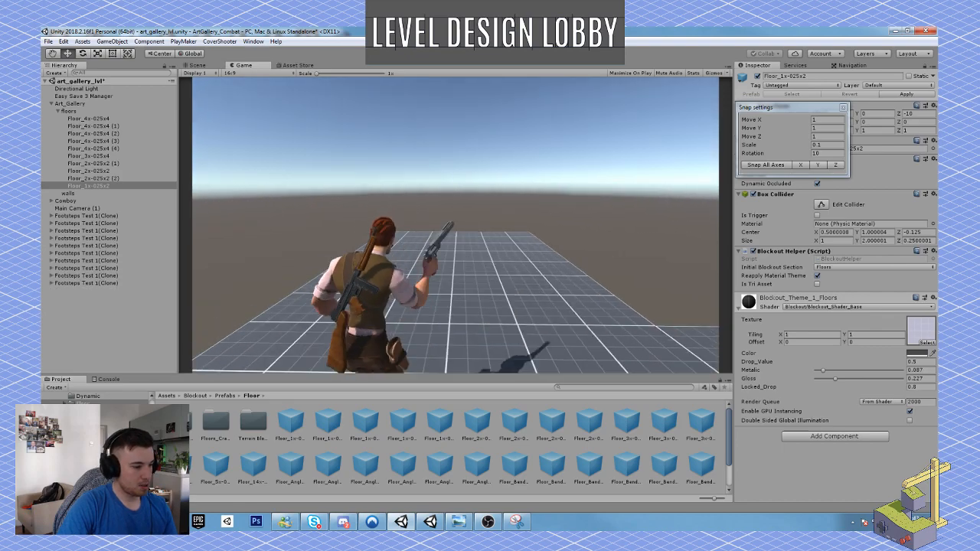
pyautogui.press('w')
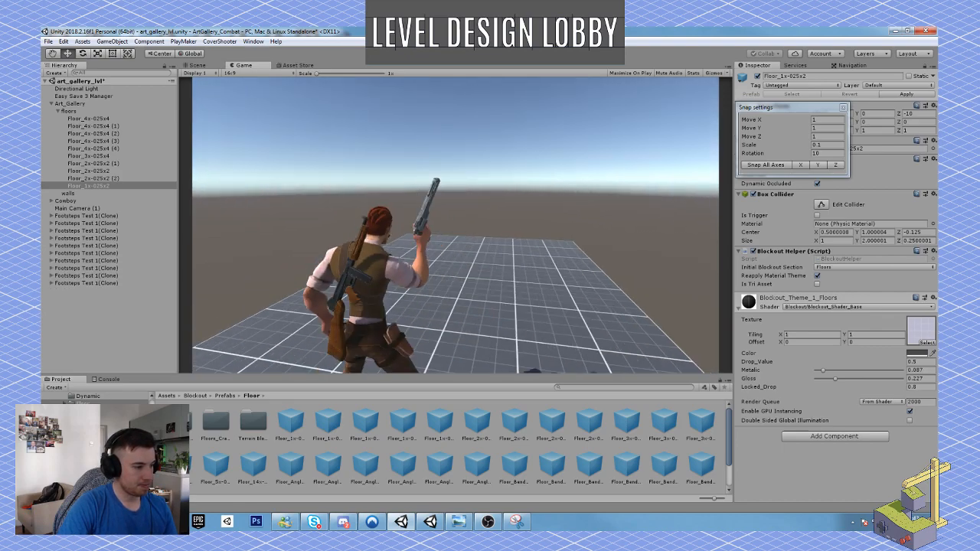
pyautogui.rightClick(456, 225)
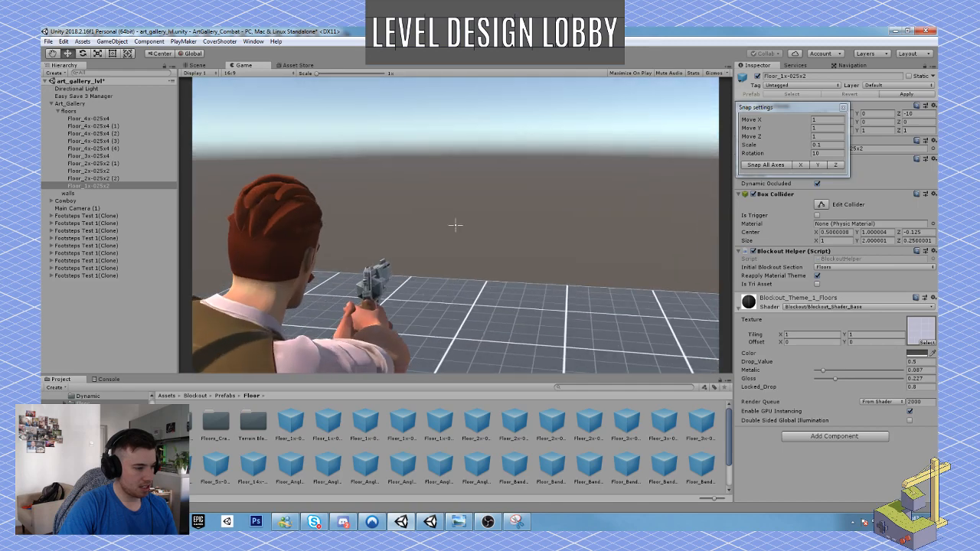
pyautogui.rightClick(455, 225)
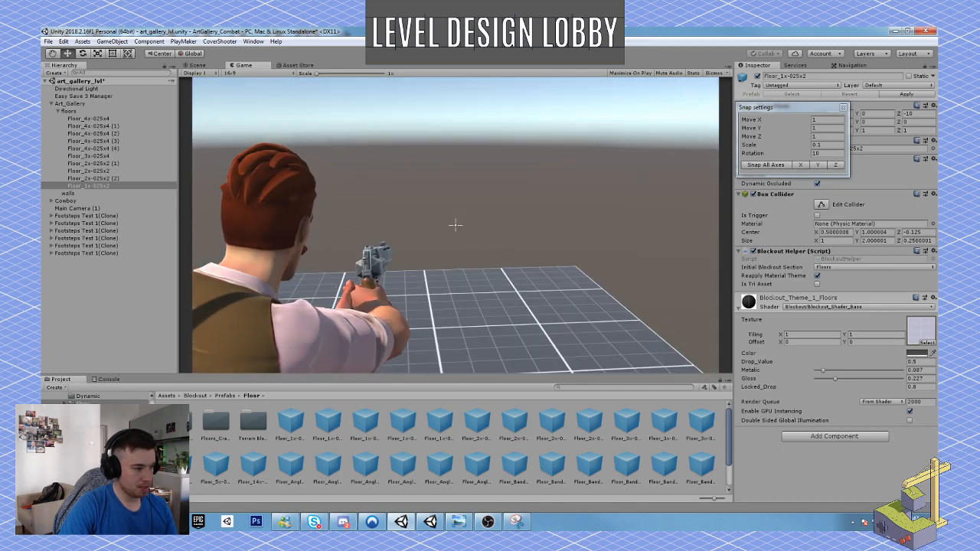
pyautogui.press('Escape')
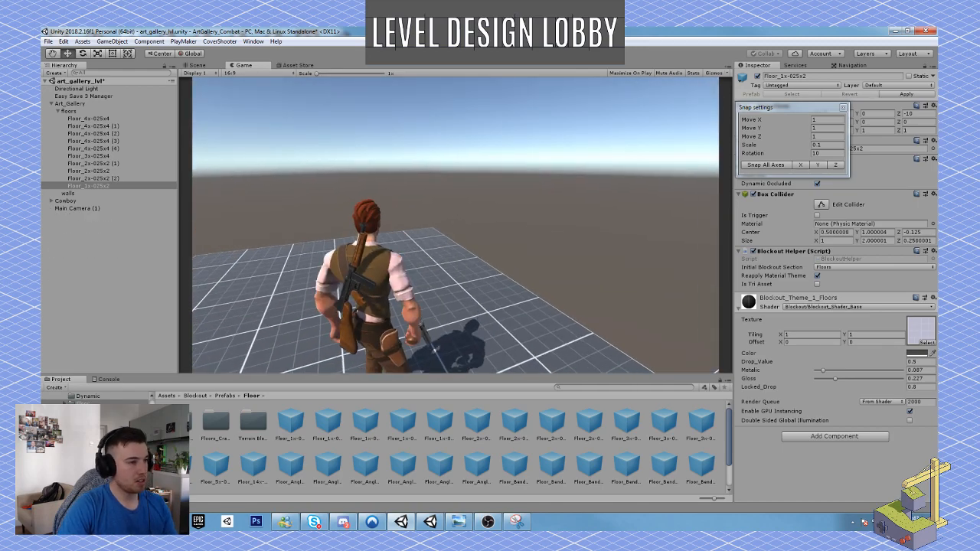
pyautogui.click(473, 52)
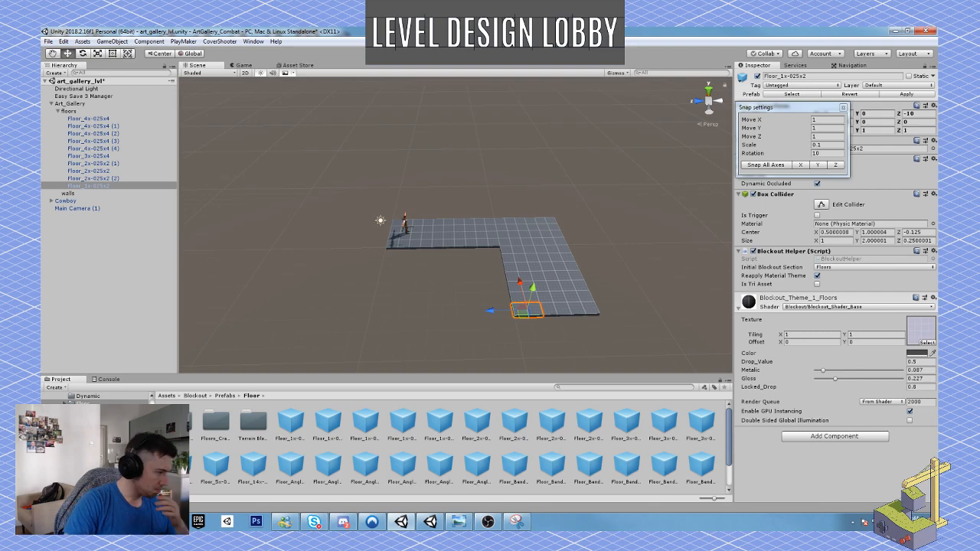
# Open the Blockout Stairs & Slopes prefab folder and examine Slope_2x1x2, Slope_2x2x4 and Stairs_Small_2x05x2.
pyautogui.click(96, 434)
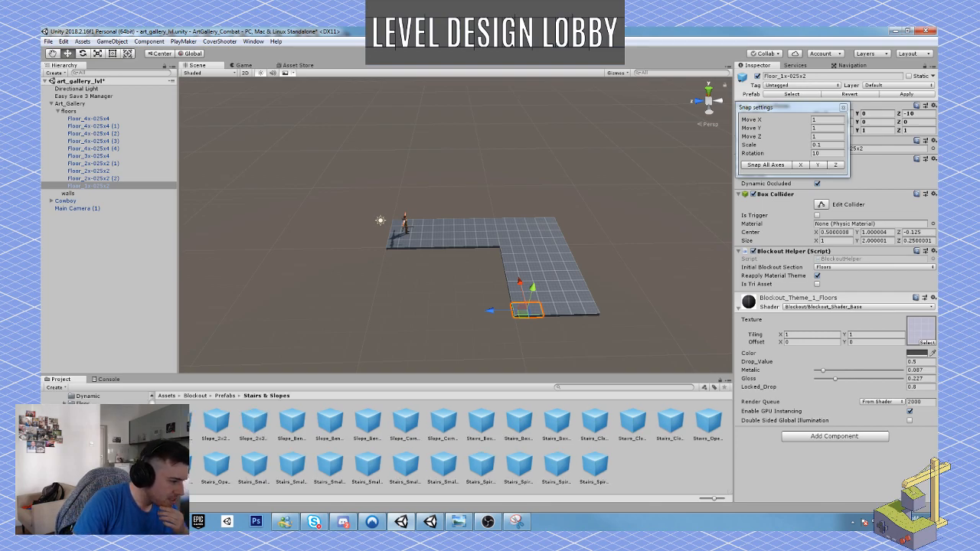
pyautogui.click(178, 425)
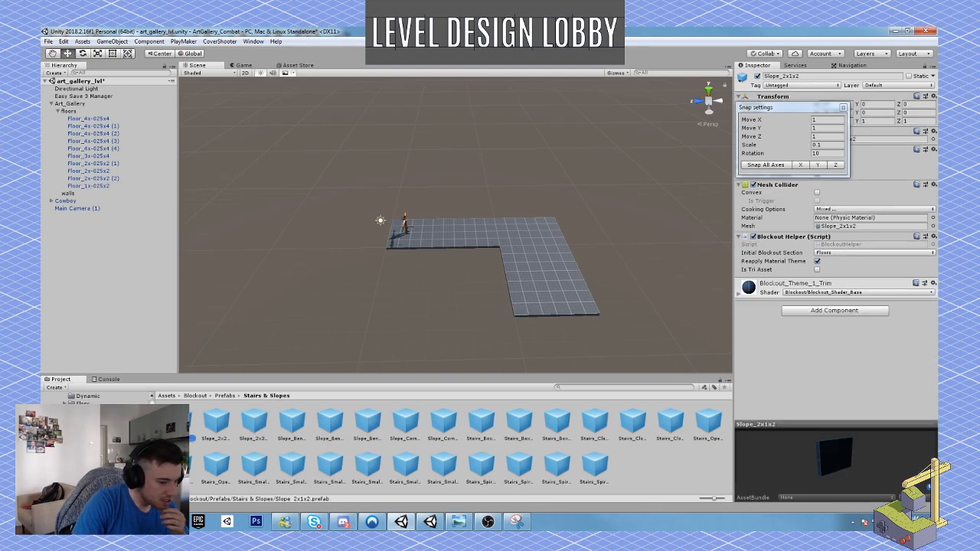
pyautogui.click(213, 426)
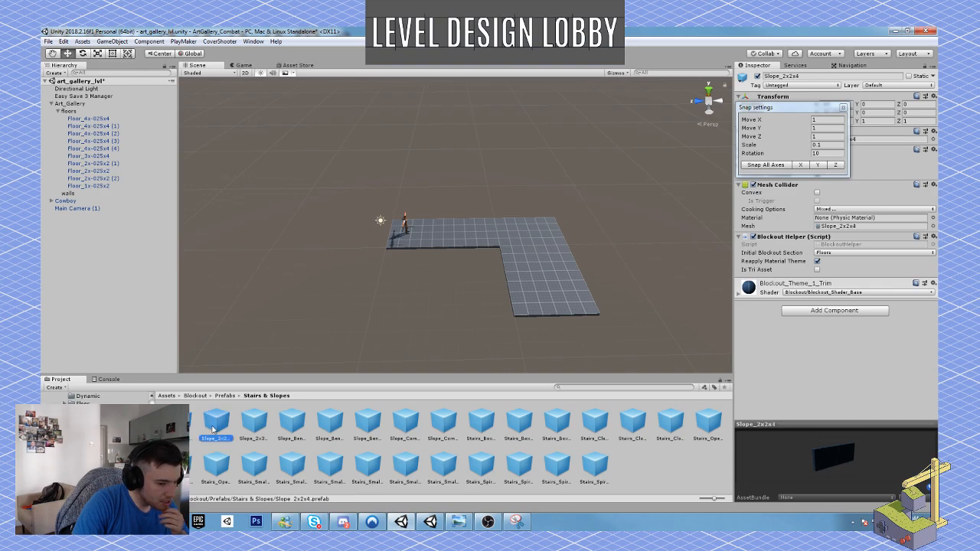
pyautogui.click(180, 424)
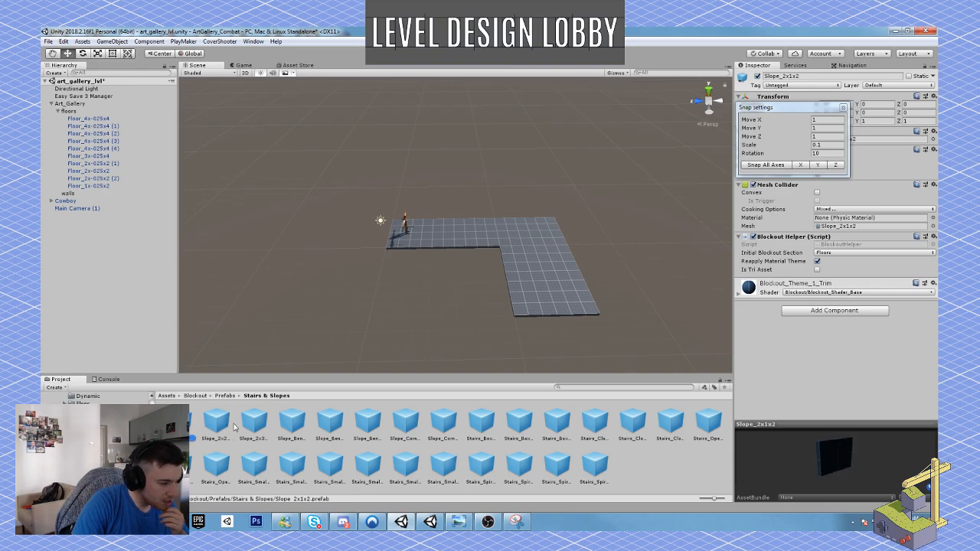
pyautogui.click(283, 470)
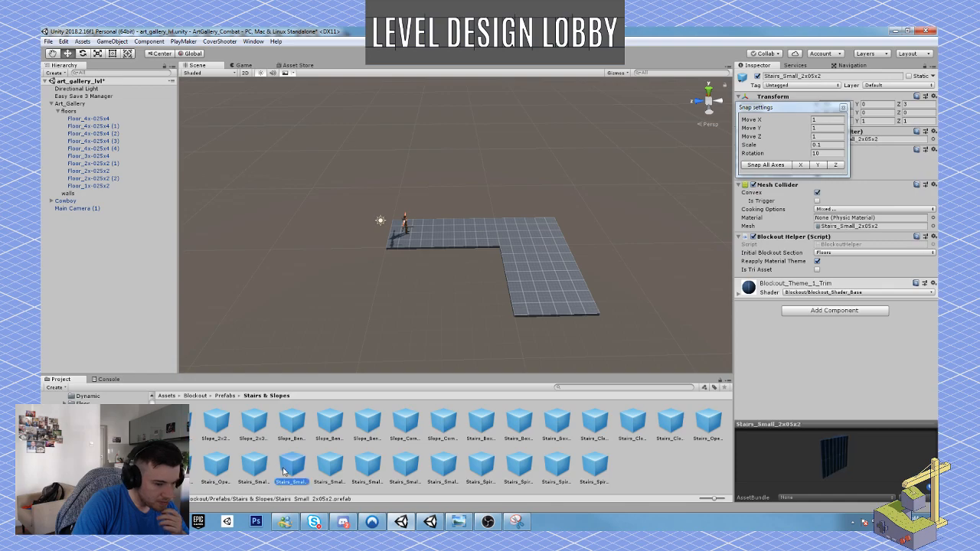
# Try a Slope_2x1x2 in the scene, delete it, and place a Stairs_Small_2x05x2 prefab beside the long floor corridor instead.
pyautogui.moveTo(184, 426); pyautogui.dragTo(649, 337)
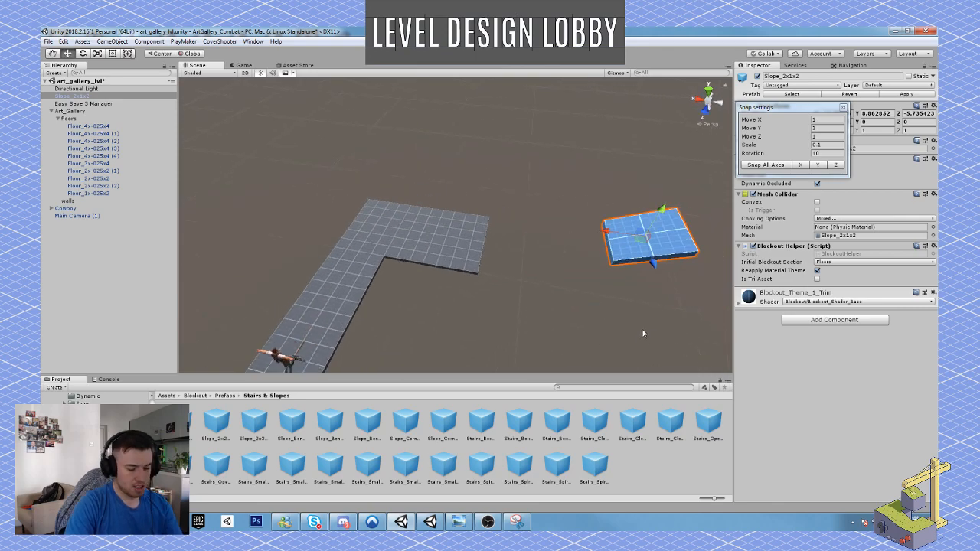
pyautogui.press('Delete')
pyautogui.click(331, 467)
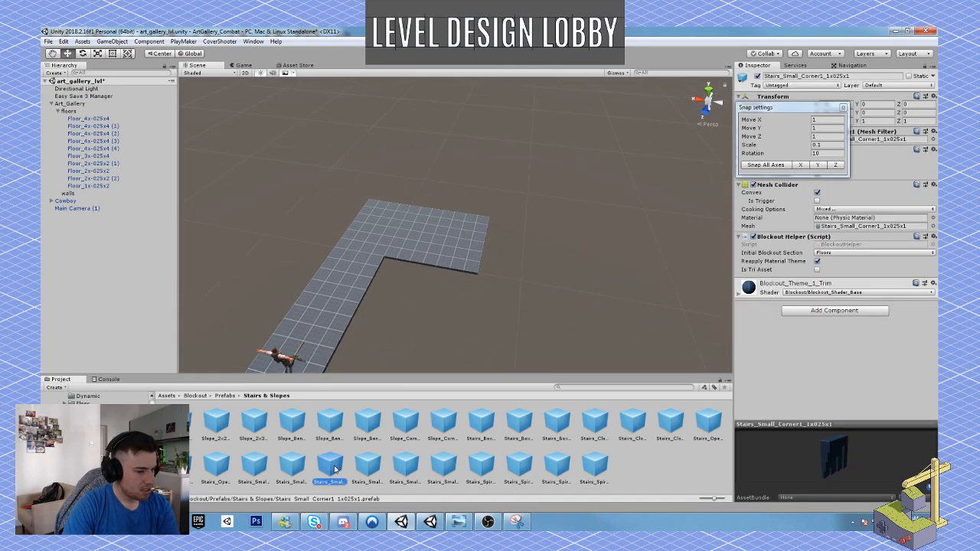
pyautogui.click(292, 465)
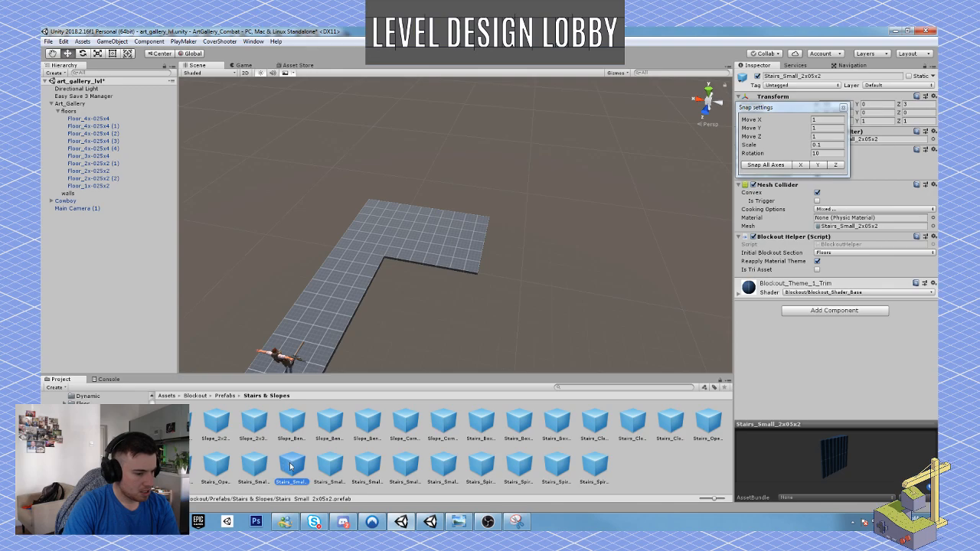
pyautogui.moveTo(292, 465); pyautogui.dragTo(391, 330)
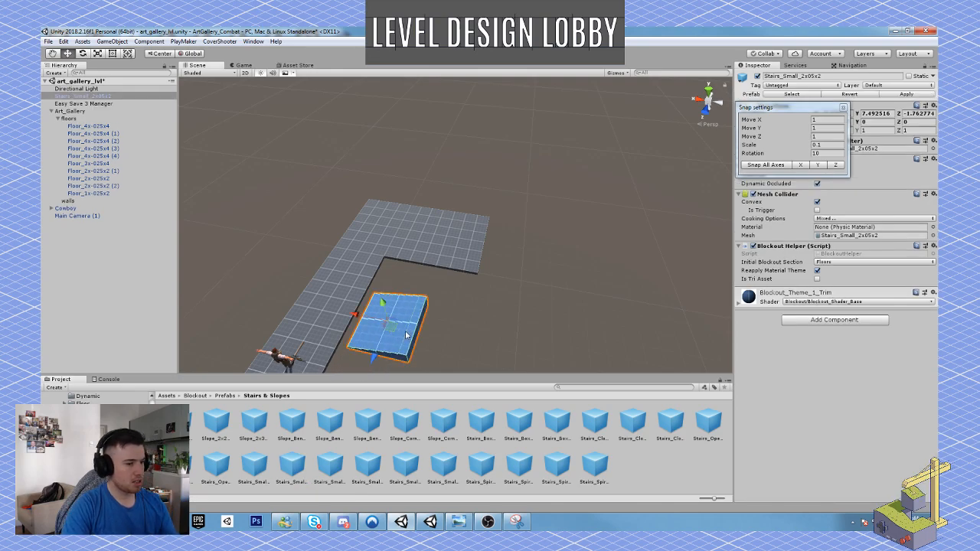
# Change the color of the Blockout_Theme_1_Trim material on the stairs from blue to dark grey.
pyautogui.click(739, 304)
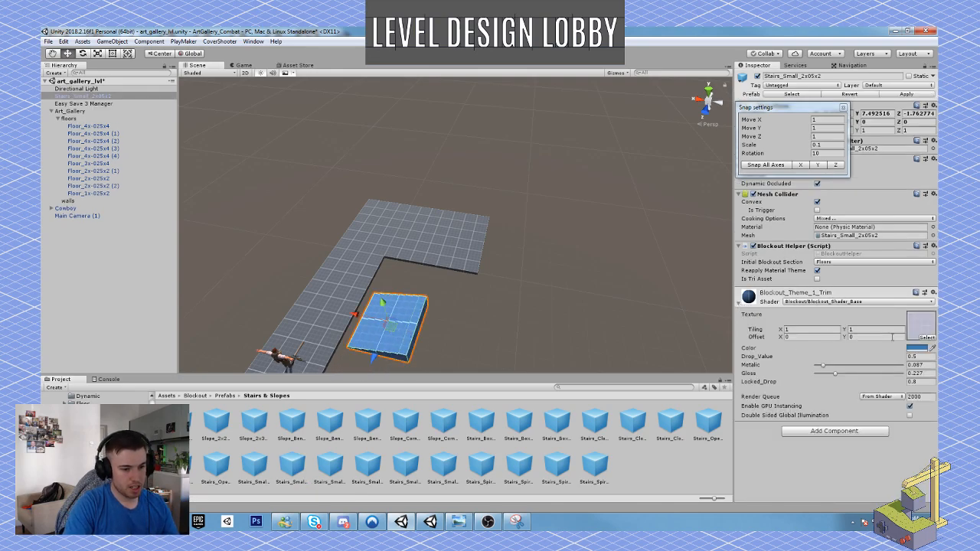
pyautogui.click(916, 349)
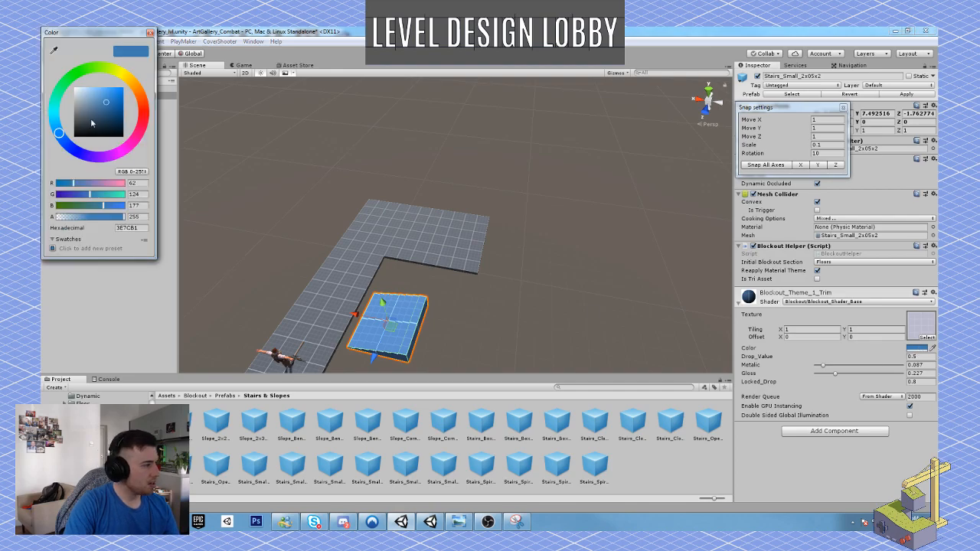
pyautogui.click(75, 115)
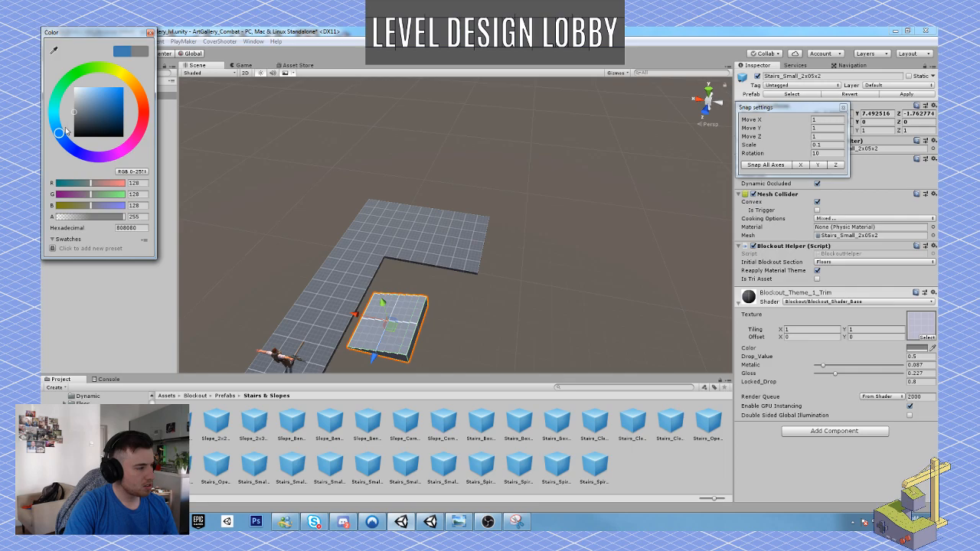
pyautogui.moveTo(75, 116); pyautogui.dragTo(73, 123)
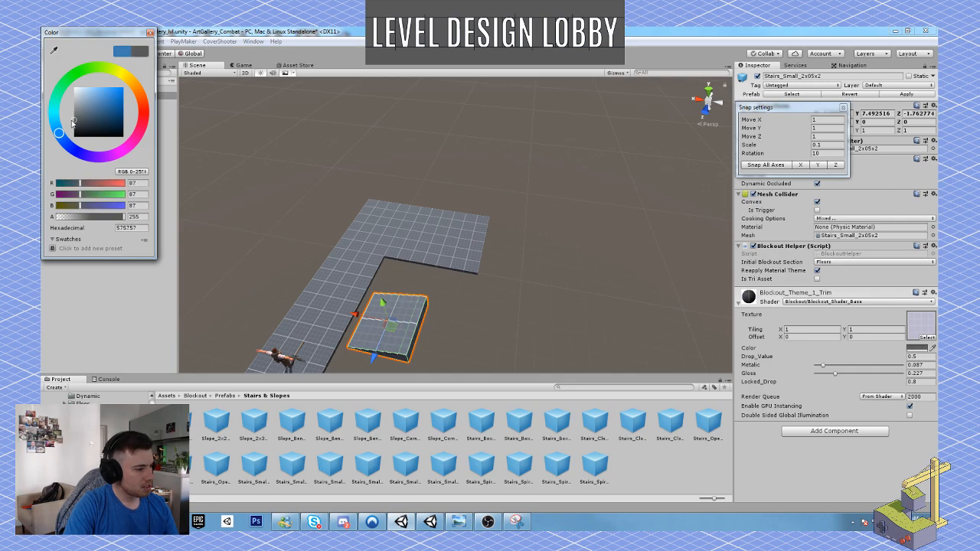
pyautogui.click(152, 36)
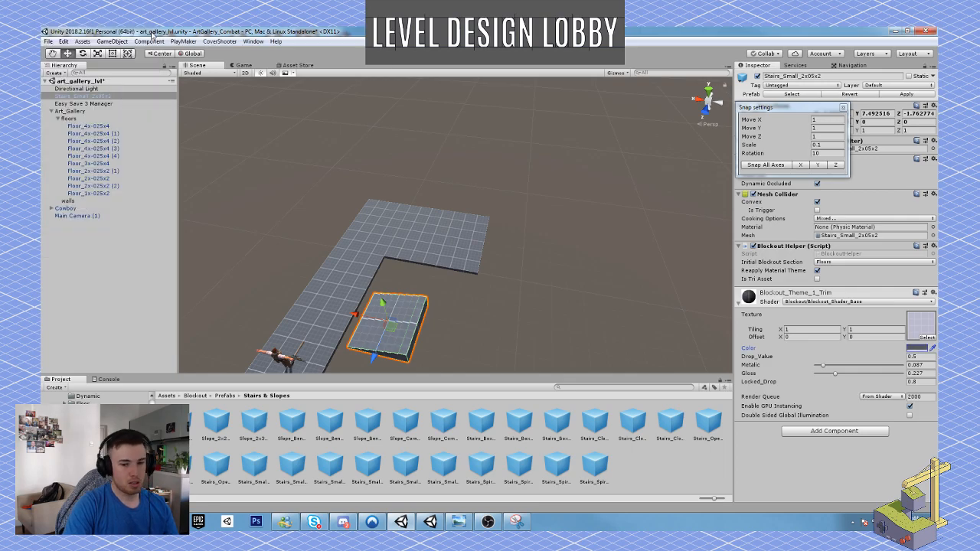
# Rotate the small stairs 180 degrees about the Z axis so the steps face up.
pyautogui.moveTo(444, 236); pyautogui.dragTo(394, 256, button='right')
pyautogui.press('r')
pyautogui.press('e')
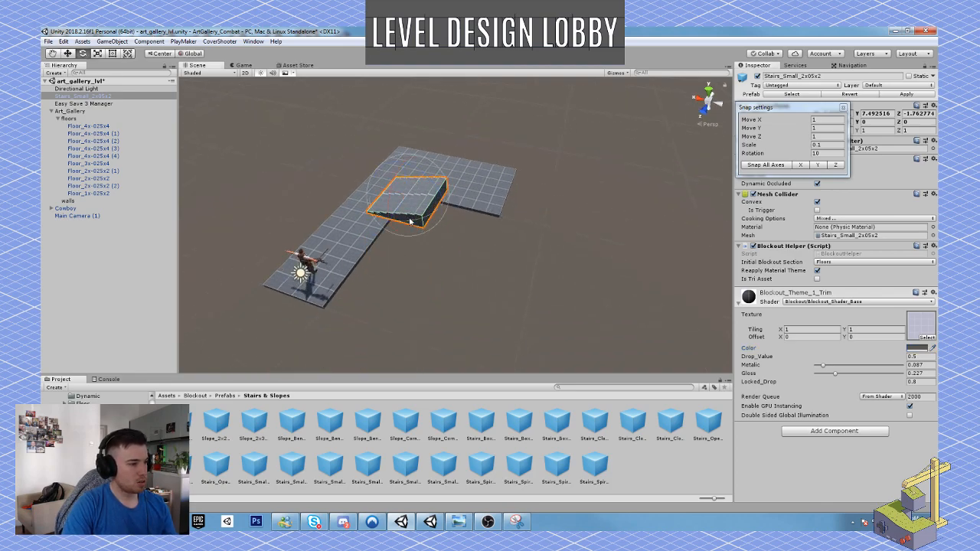
pyautogui.moveTo(414, 222); pyautogui.dragTo(649, 199)
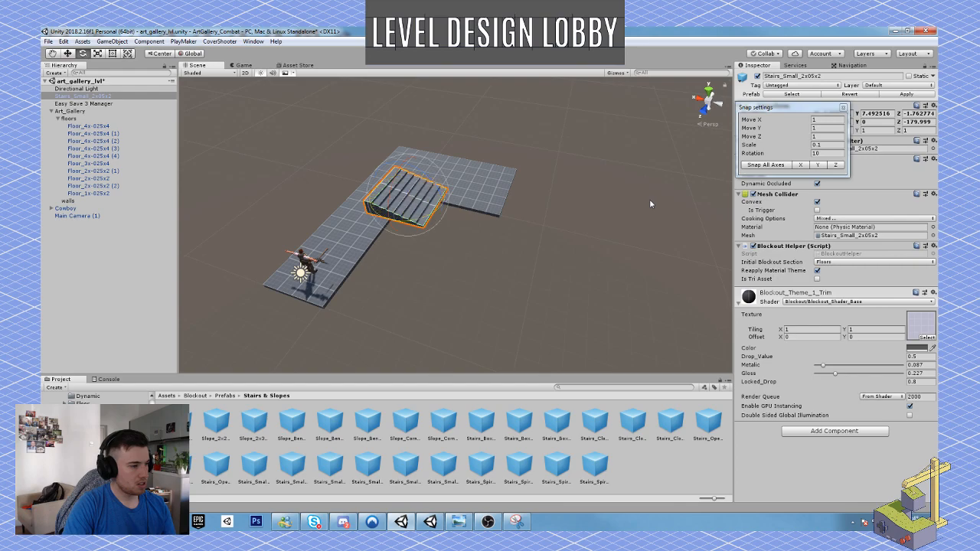
pyautogui.press('w')
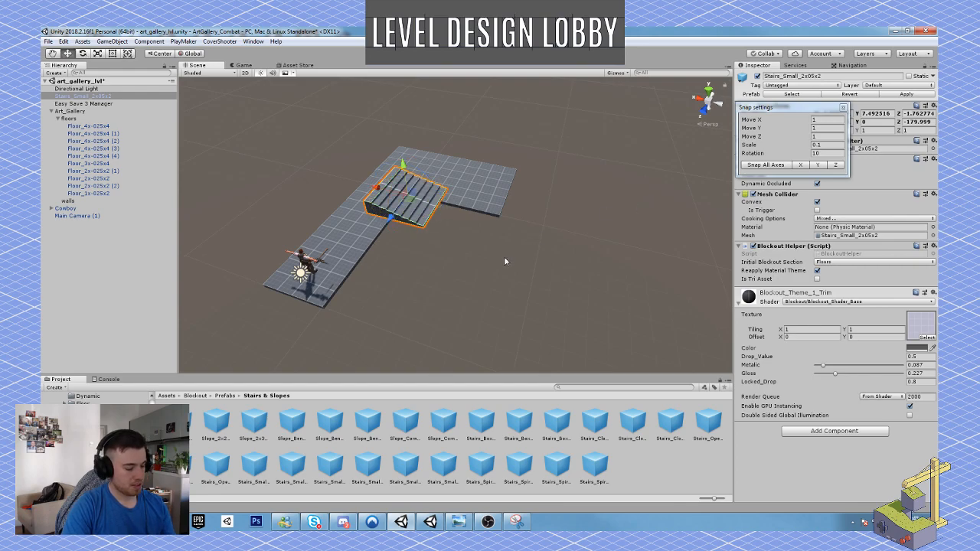
# Move the stairs to the side edge of the long floor corridor, at Y -0.25 and Z -5.
pyautogui.moveTo(424, 228); pyautogui.dragTo(368, 253)
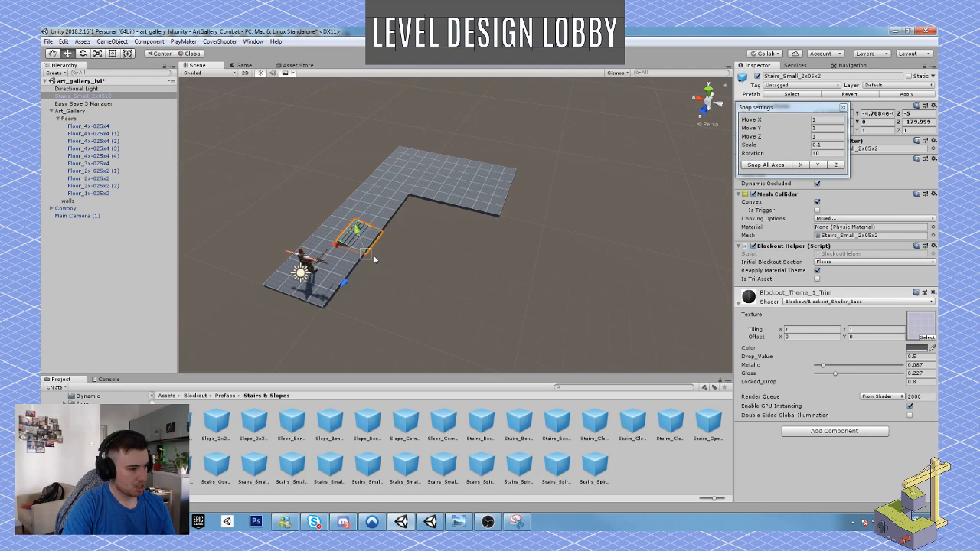
pyautogui.moveTo(338, 243); pyautogui.dragTo(429, 252)
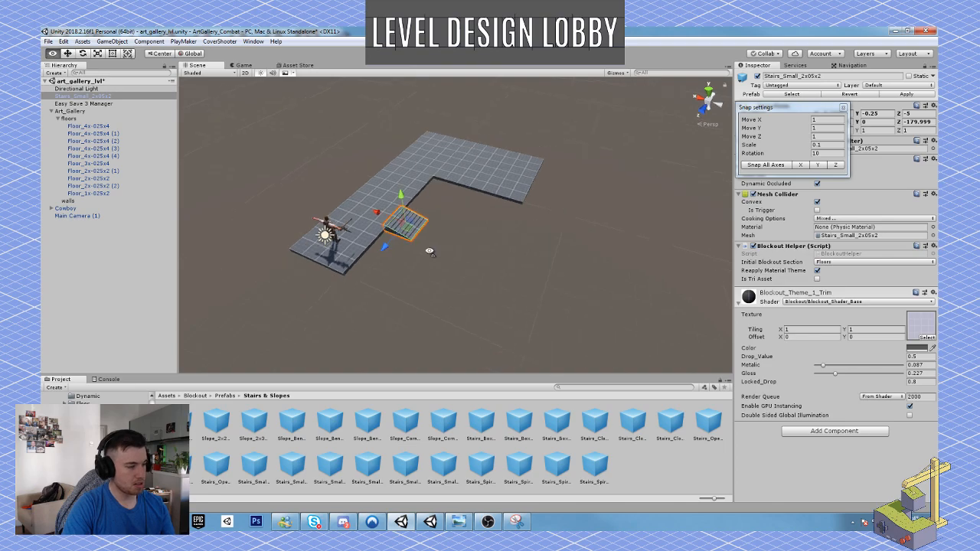
pyautogui.moveTo(429, 252); pyautogui.dragTo(487, 223, button='right')
pyautogui.press('w')
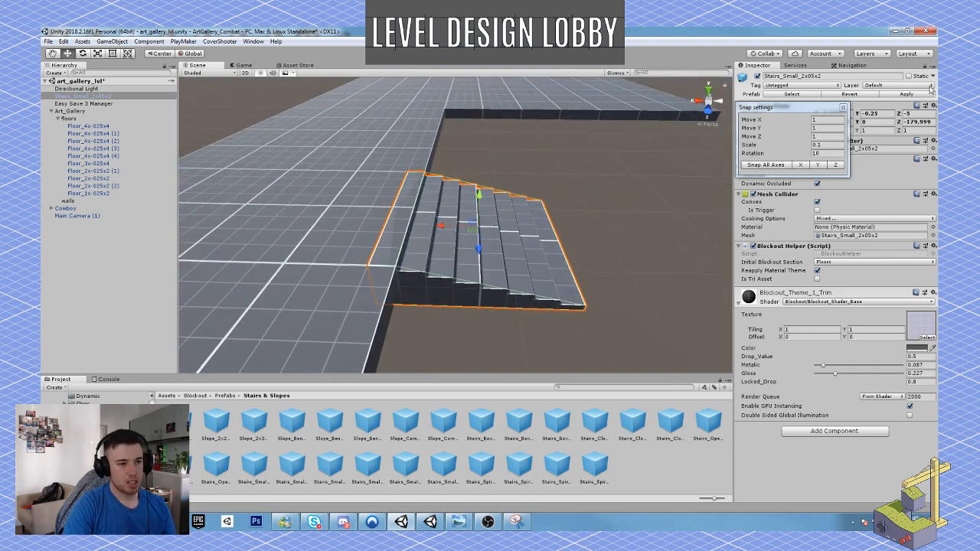
# Set the Move X snap to 0.1 and then 0.05, nudging the stairs until their top step meets the corridor edge.
pyautogui.click(823, 120)
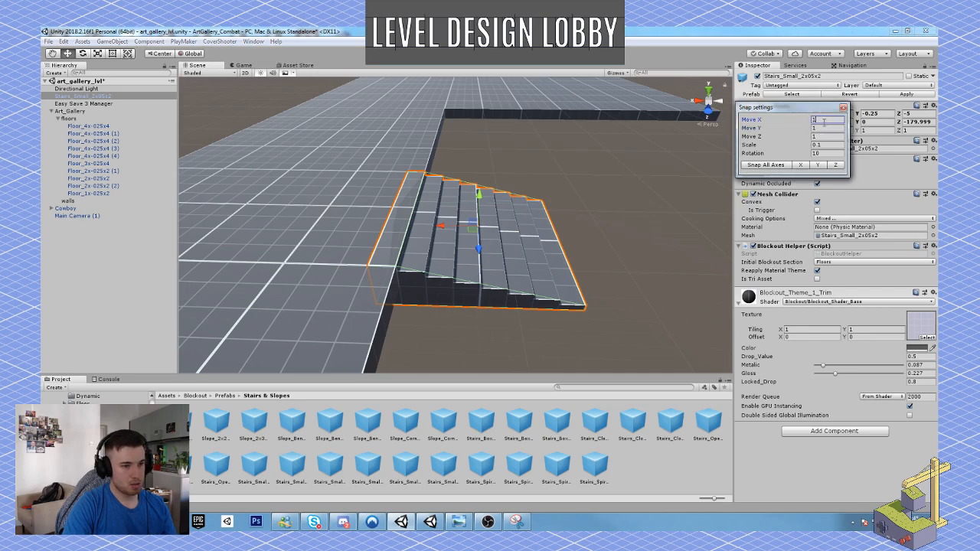
pyautogui.write('0.1')
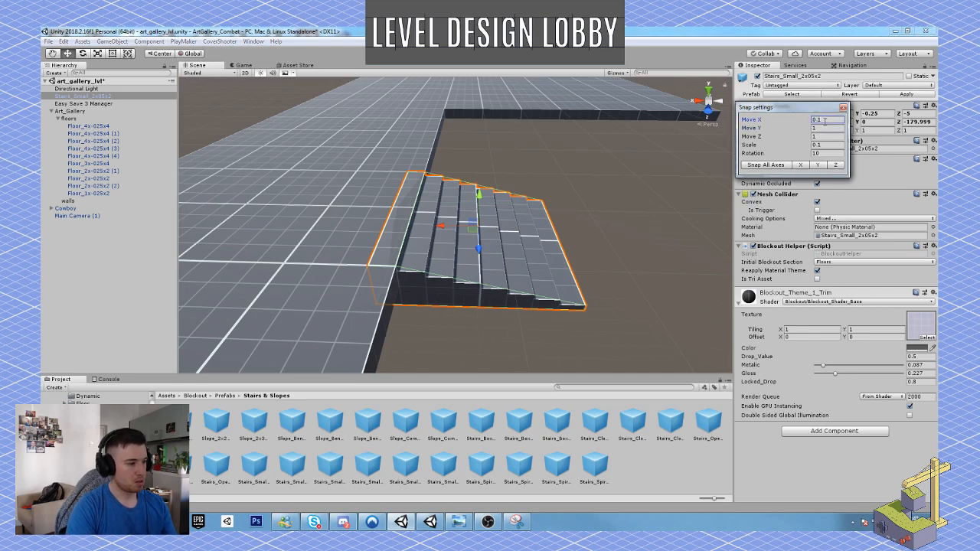
pyautogui.moveTo(444, 166); pyautogui.dragTo(447, 176, button='right')
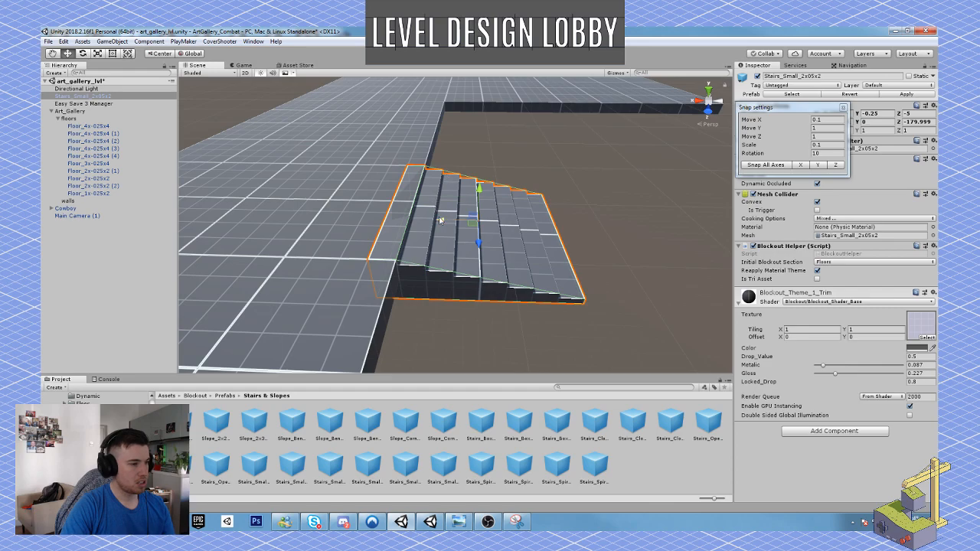
pyautogui.keyDown('ctrl'); pyautogui.moveTo(440, 220); pyautogui.dragTo(464, 220); pyautogui.keyUp('ctrl')
pyautogui.click(826, 120)
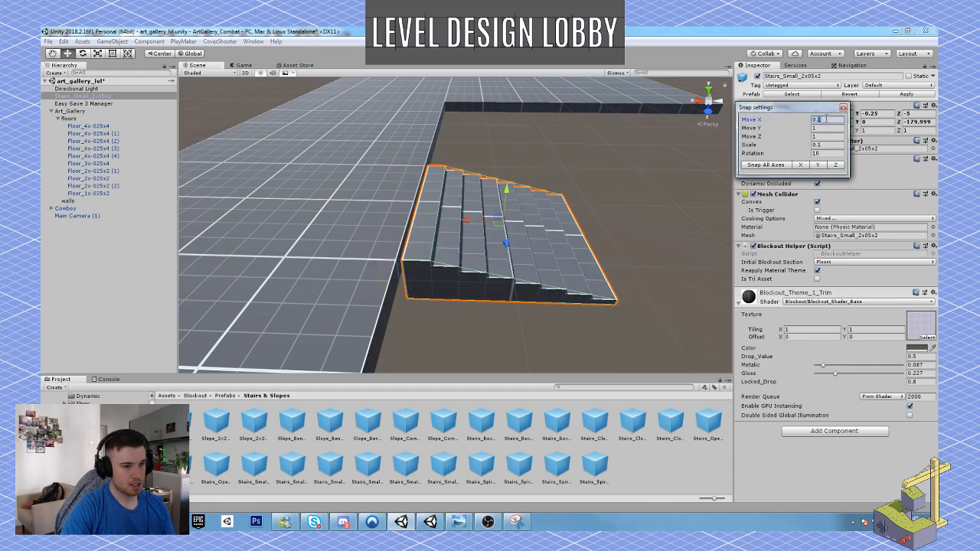
pyautogui.write('0.05')
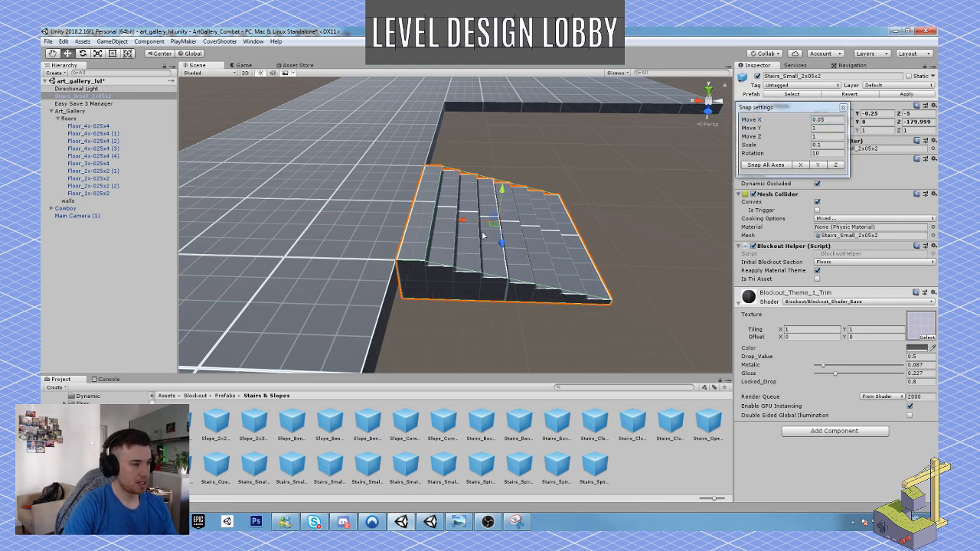
pyautogui.keyDown('alt'); pyautogui.moveTo(465, 220); pyautogui.dragTo(283, 237); pyautogui.keyUp('alt')
pyautogui.scroll(-8, 400, 236)
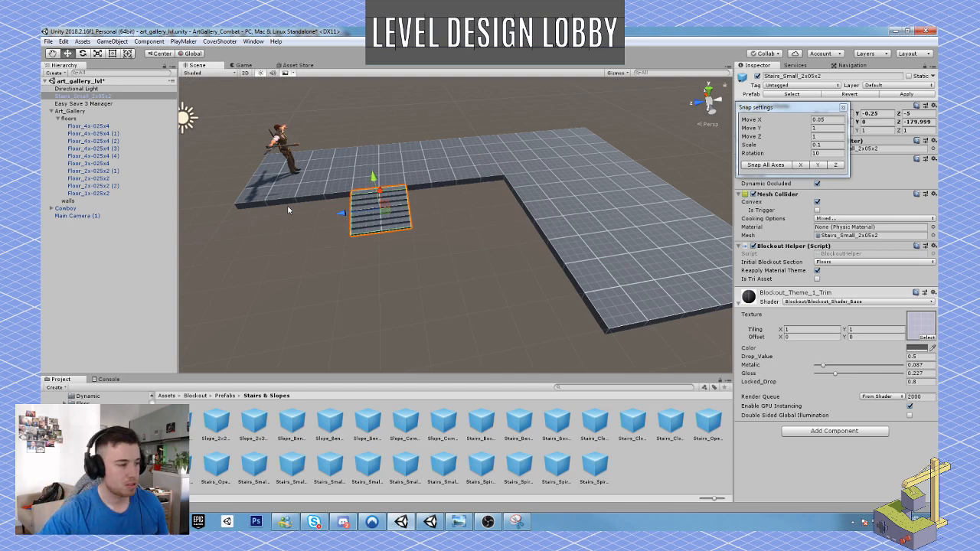
# Slide the stairs along the corridor edge to Z -6 and switch the transform handle to Pivot.
pyautogui.moveTo(354, 215)
pyautogui.mouseDown()
pyautogui.moveTo(240, 222)
pyautogui.moveTo(369, 218)
pyautogui.mouseUp()
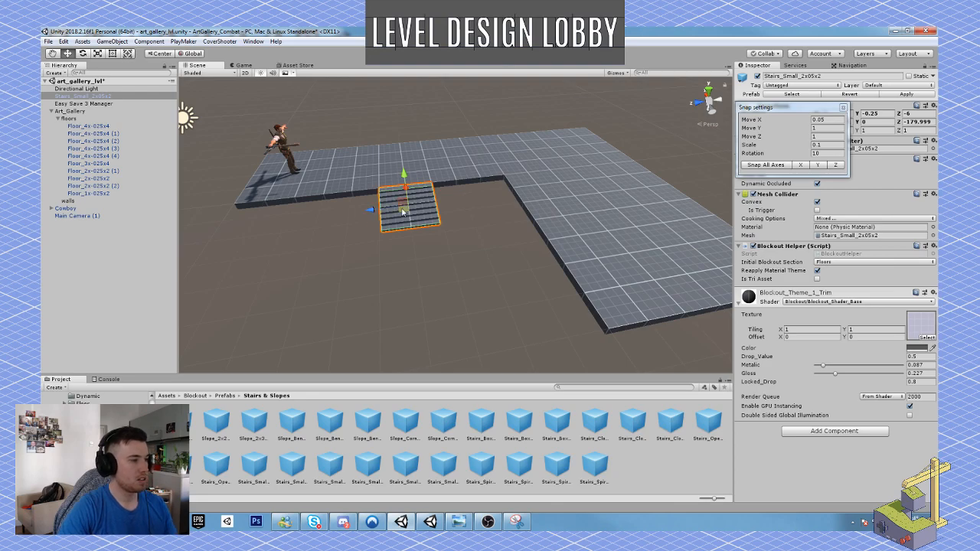
pyautogui.press('a')
pyautogui.moveTo(404, 212); pyautogui.dragTo(519, 213, button='right')
pyautogui.press('w')
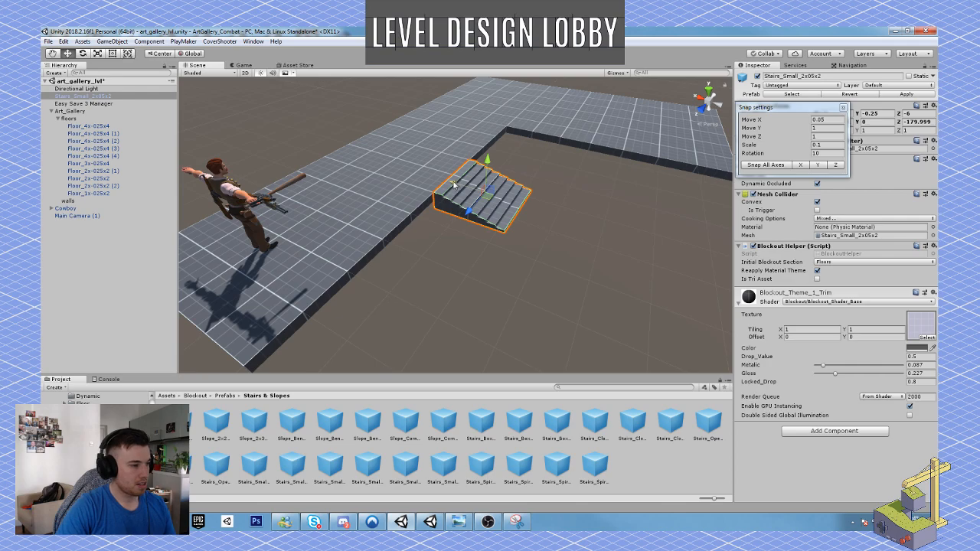
pyautogui.moveTo(455, 183)
pyautogui.mouseDown()
pyautogui.moveTo(467, 189)
pyautogui.moveTo(452, 185)
pyautogui.mouseUp()
pyautogui.press('z')
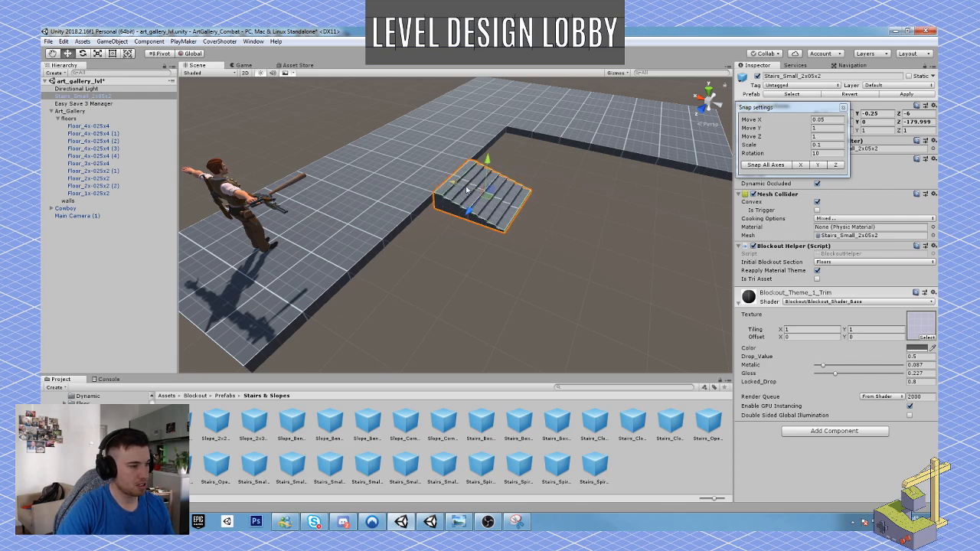
# Set the Move X snap to 1 and move the stairs one unit away from the corridor edge.
pyautogui.click(833, 119)
pyautogui.write('1')
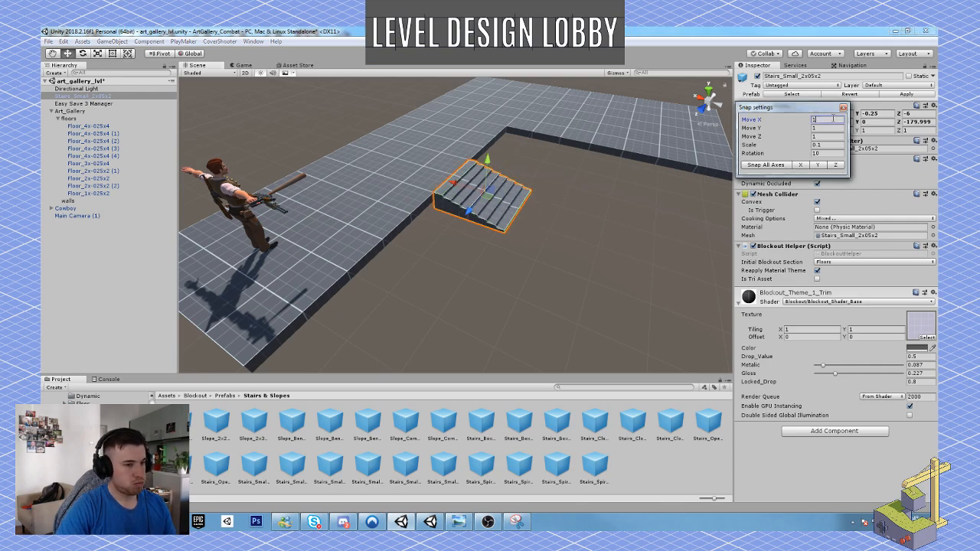
pyautogui.moveTo(546, 196); pyautogui.dragTo(549, 200, button='right')
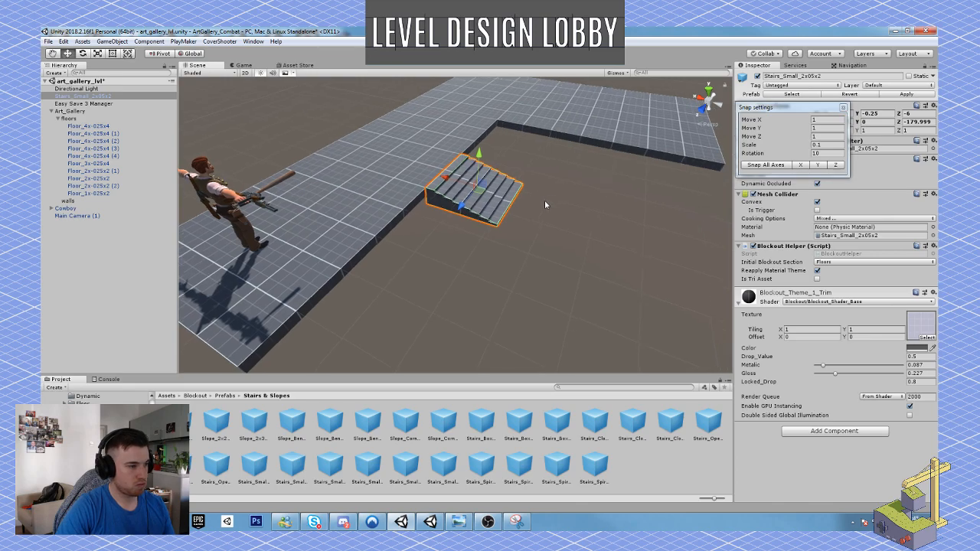
pyautogui.moveTo(450, 180); pyautogui.dragTo(470, 191)
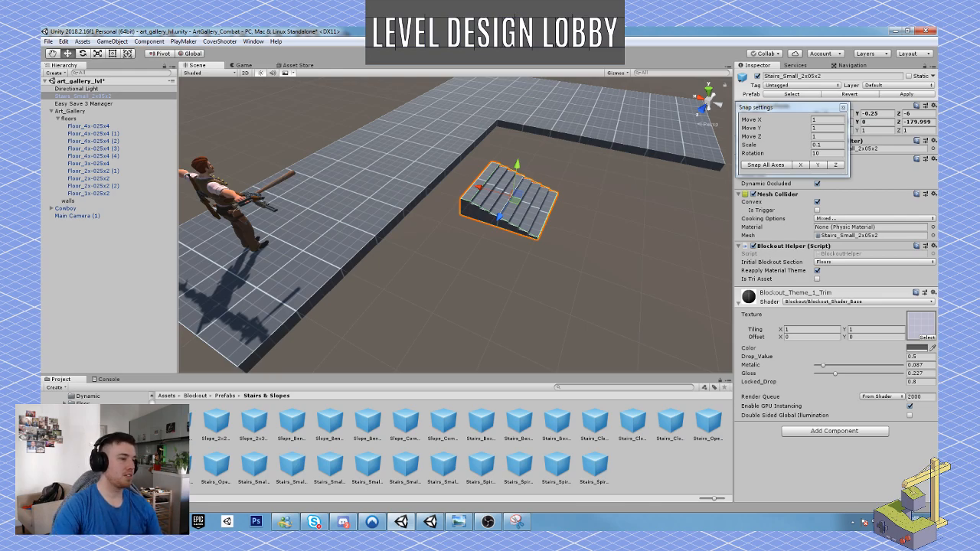
# Duplicate the stairs and move the copy to Z -5 to widen the staircase.
pyautogui.moveTo(510, 281); pyautogui.dragTo(401, 280, button='right')
pyautogui.press('s')
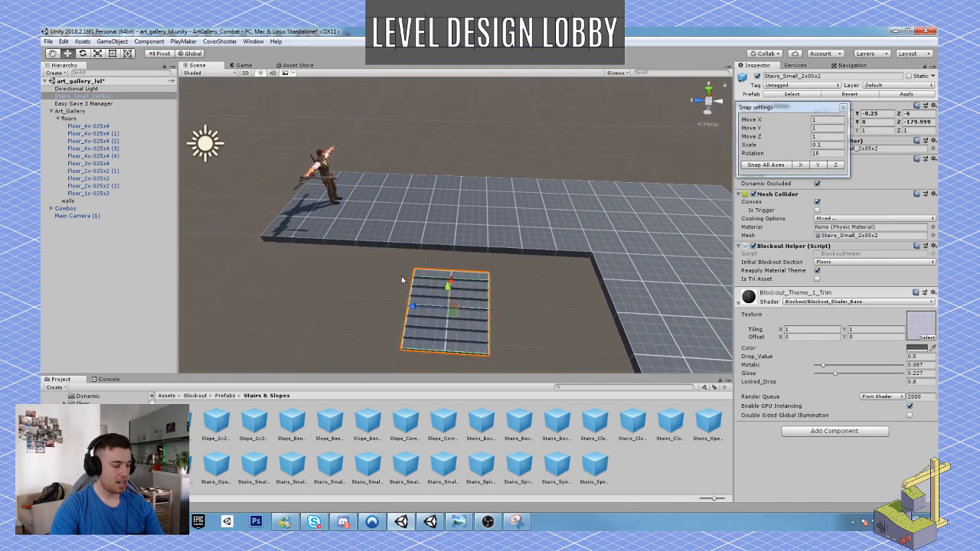
pyautogui.hotkey('ctrl', 'd')
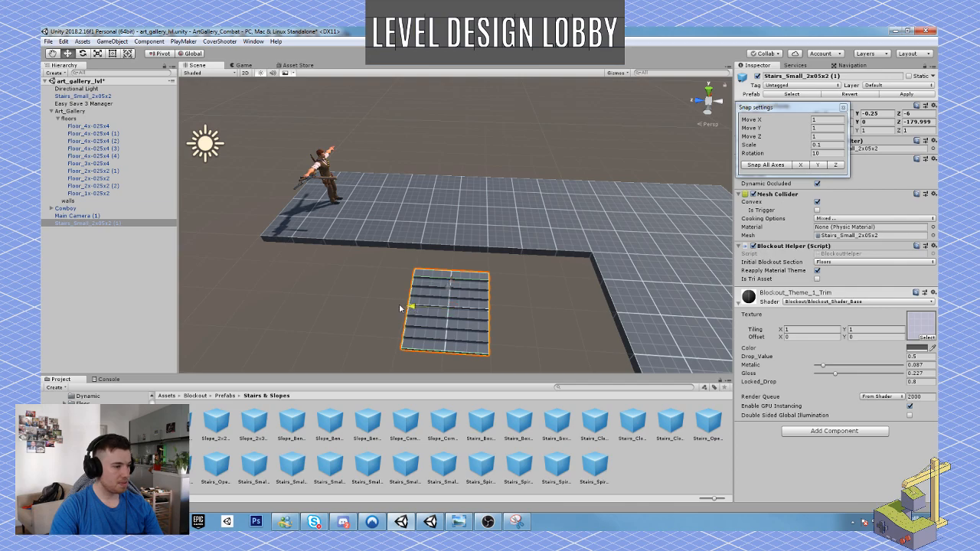
pyautogui.moveTo(399, 309); pyautogui.dragTo(385, 308)
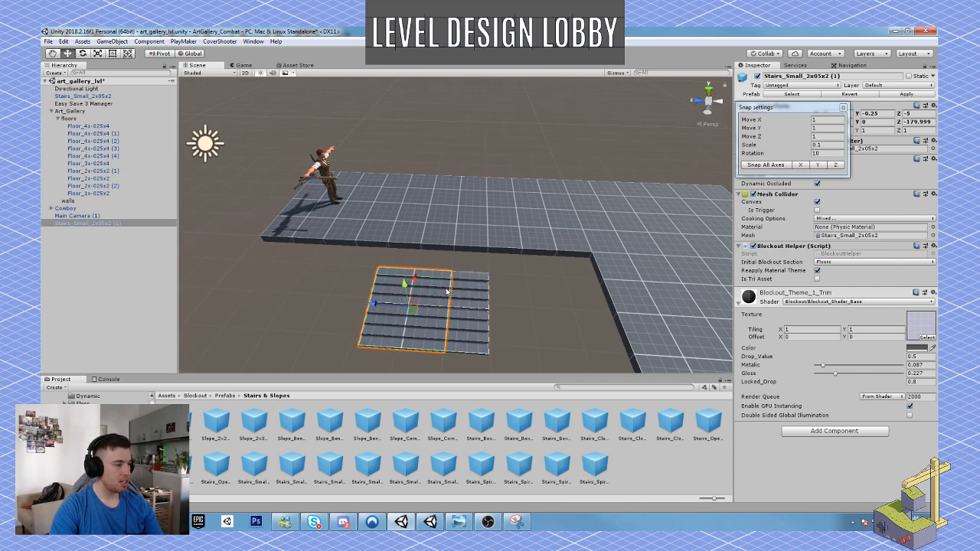
# Parent both Stairs_Small_2x05x2 objects under the floors group of Art_Gallery.
pyautogui.click(72, 223)
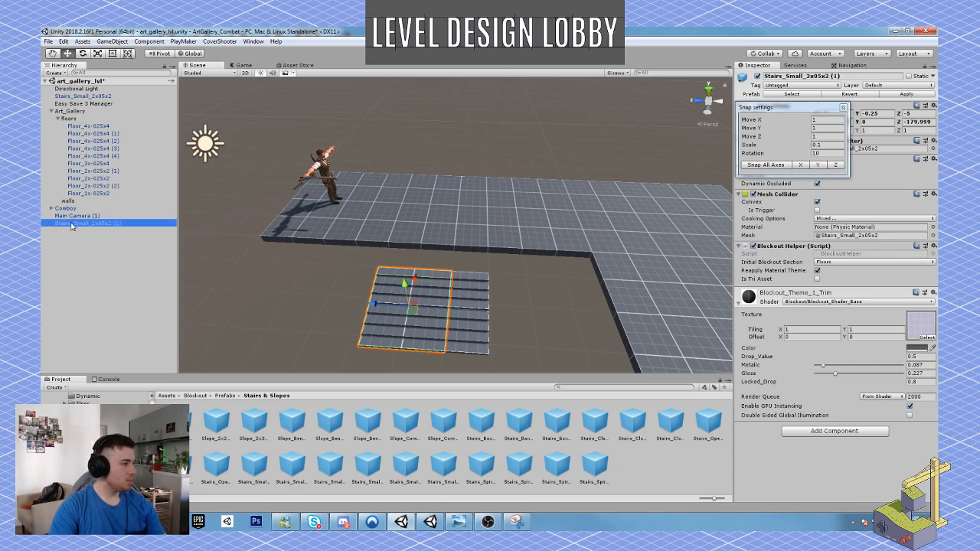
pyautogui.moveTo(72, 223); pyautogui.dragTo(76, 120)
pyautogui.click(88, 96)
pyautogui.moveTo(321, 165); pyautogui.dragTo(329, 213, button='right')
# Duplicate the Floor_1x-025x2 tile twice and place the copies at Z -4 and Z -5 between the corridor and the stairs.
pyautogui.moveTo(489, 286)
pyautogui.mouseDown(button='right')
pyautogui.moveTo(484, 292)
pyautogui.moveTo(485, 284)
pyautogui.mouseUp(button='right')
pyautogui.click(494, 320)
pyautogui.scroll(-5, 493, 320)
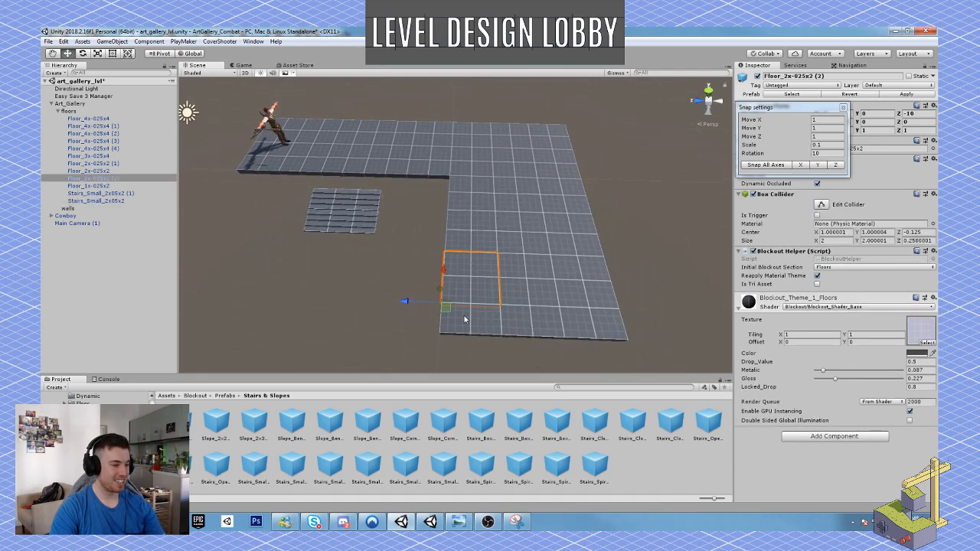
pyautogui.click(464, 319)
pyautogui.moveTo(467, 314); pyautogui.dragTo(466, 317, button='right')
pyautogui.hotkey('ctrl', 'd')
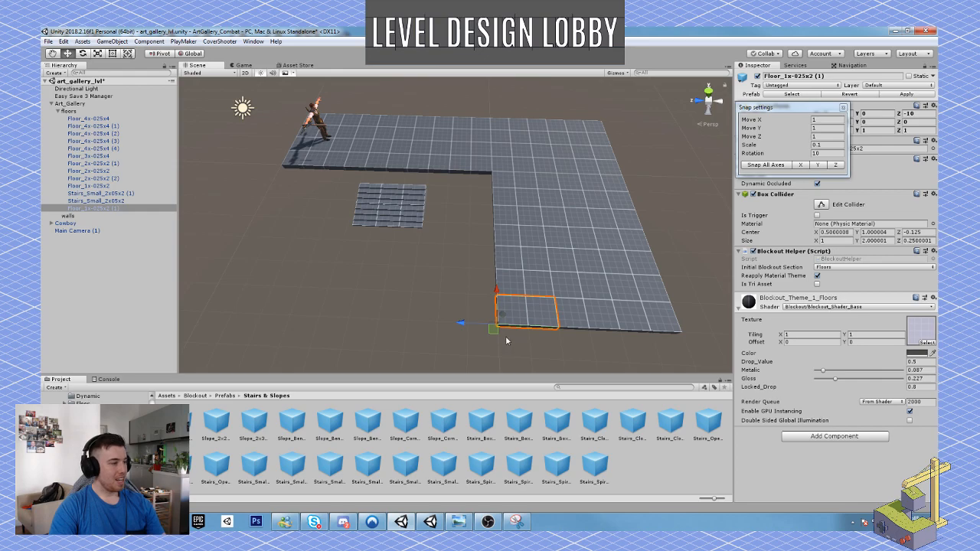
pyautogui.moveTo(494, 329); pyautogui.dragTo(363, 188)
pyautogui.press('f')
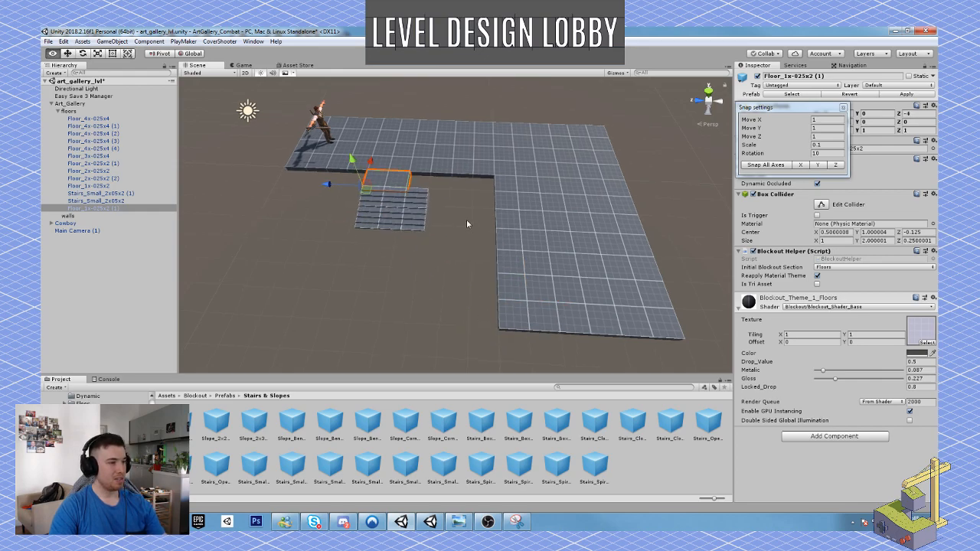
pyautogui.hotkey('ctrl', 'd')
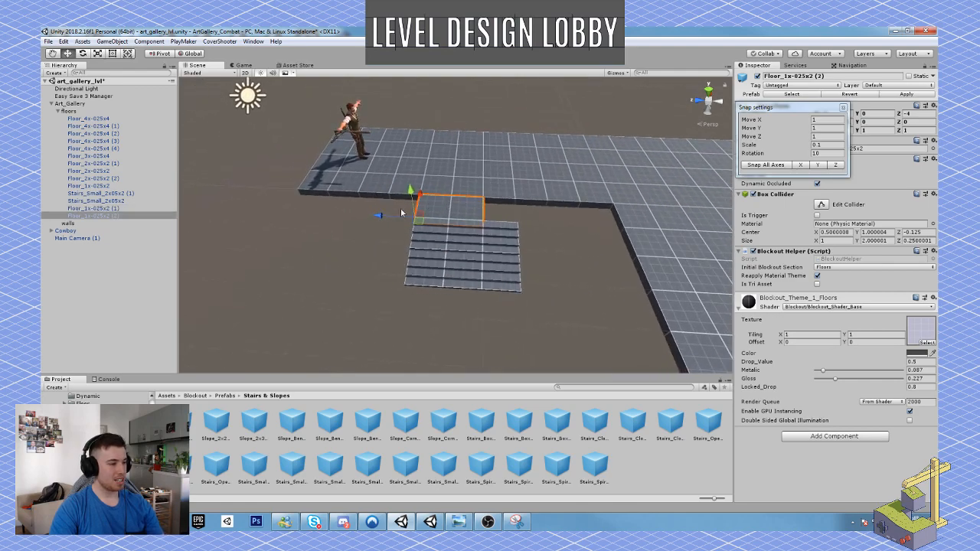
pyautogui.moveTo(378, 215); pyautogui.dragTo(414, 228)
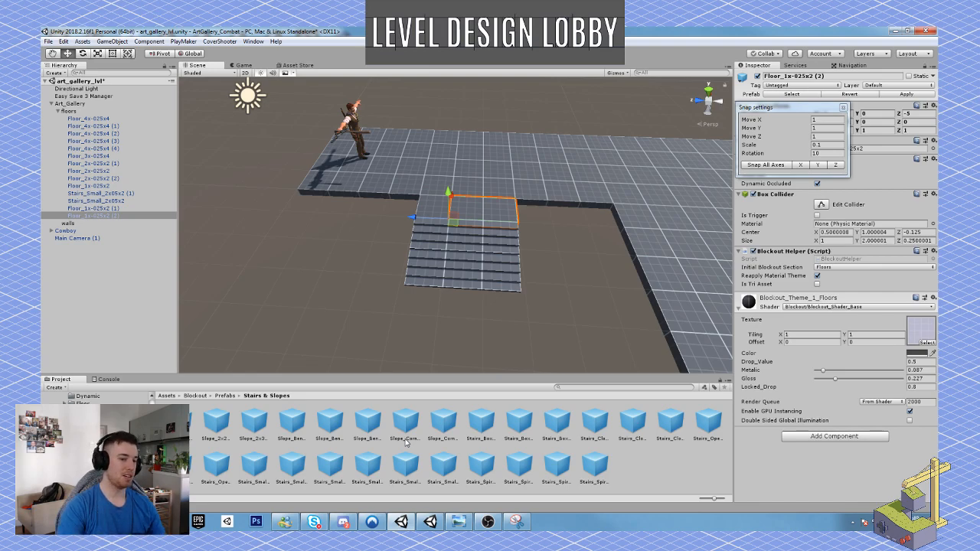
# Play-test the level by walking the Cowboy along the corridor and up and down the widened staircase.
pyautogui.press('d')
pyautogui.moveTo(490, 253); pyautogui.dragTo(577, 270, button='right')
pyautogui.press('s')
pyautogui.press('a')
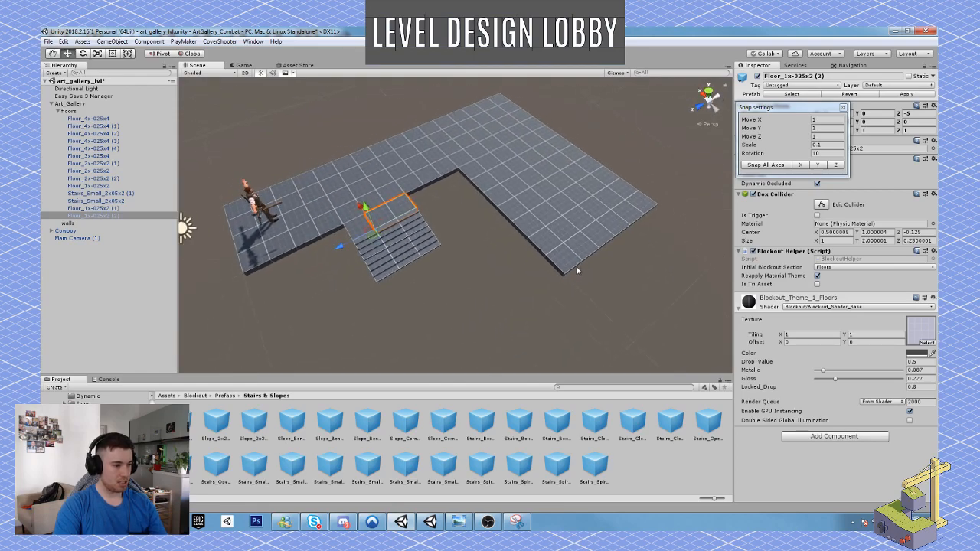
pyautogui.moveTo(515, 235); pyautogui.dragTo(554, 170, button='right')
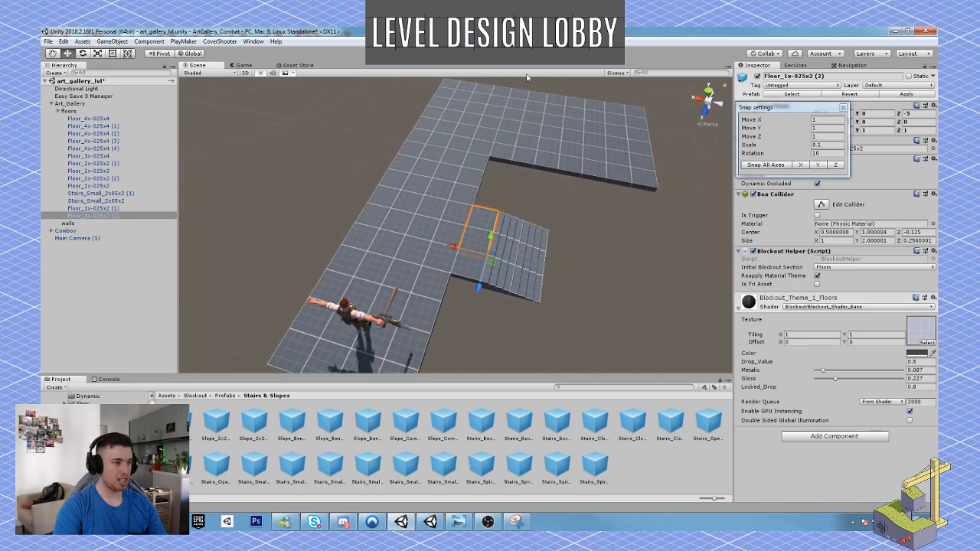
pyautogui.moveTo(527, 76); pyautogui.dragTo(477, 164, button='right')
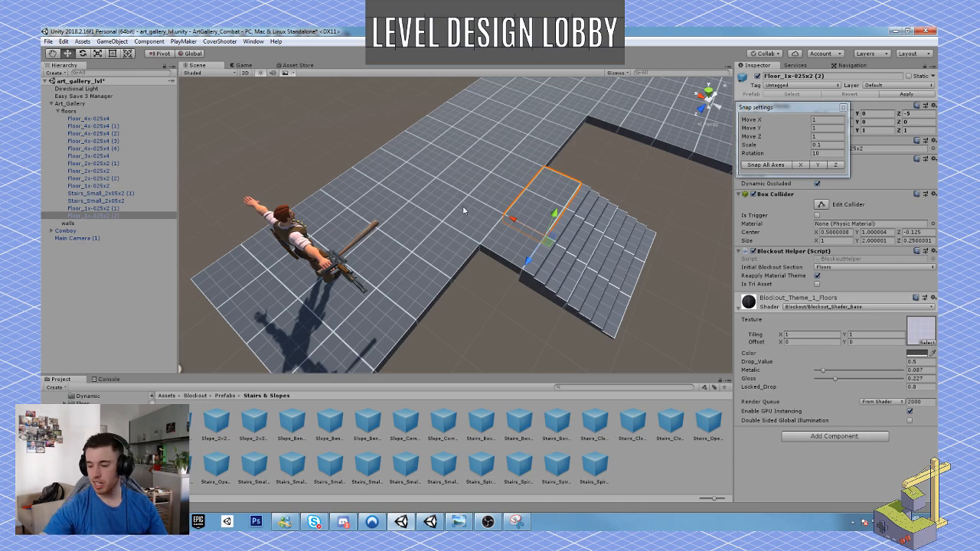
pyautogui.hotkey('ctrl', 'p')
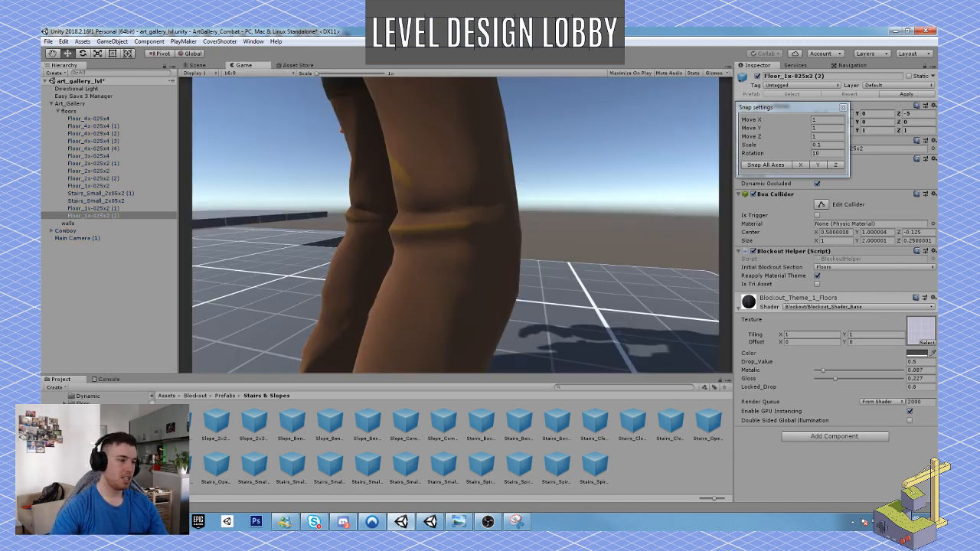
pyautogui.press('w')
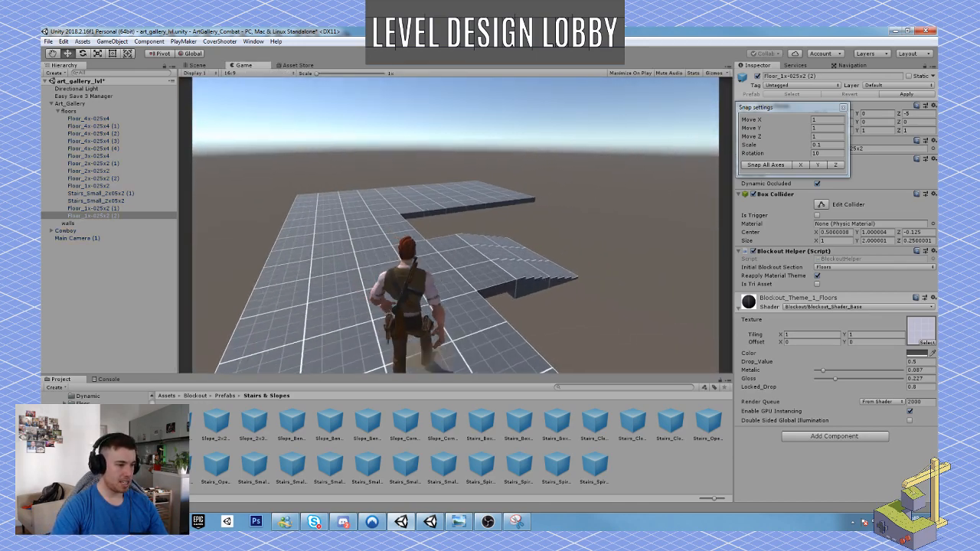
pyautogui.press('w')
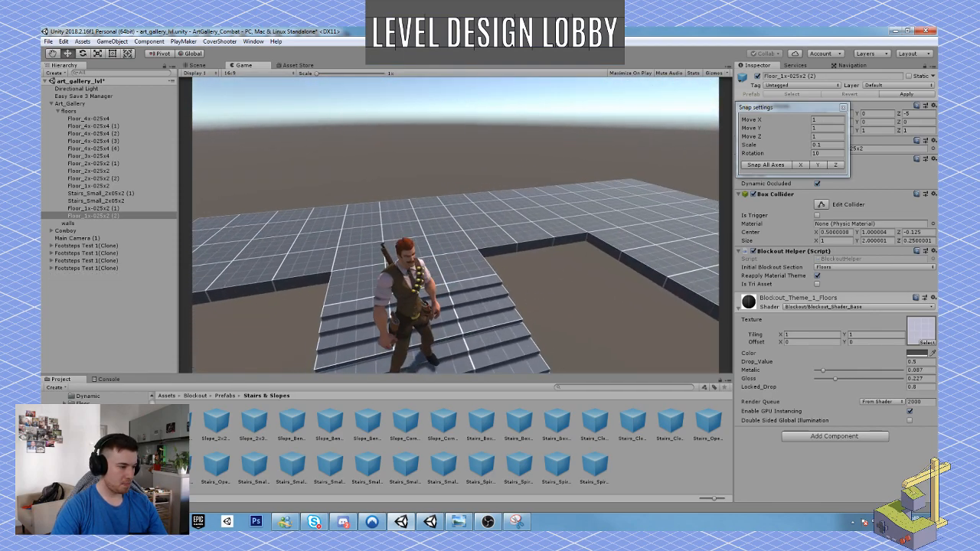
pyautogui.press('w')
pyautogui.press('w')
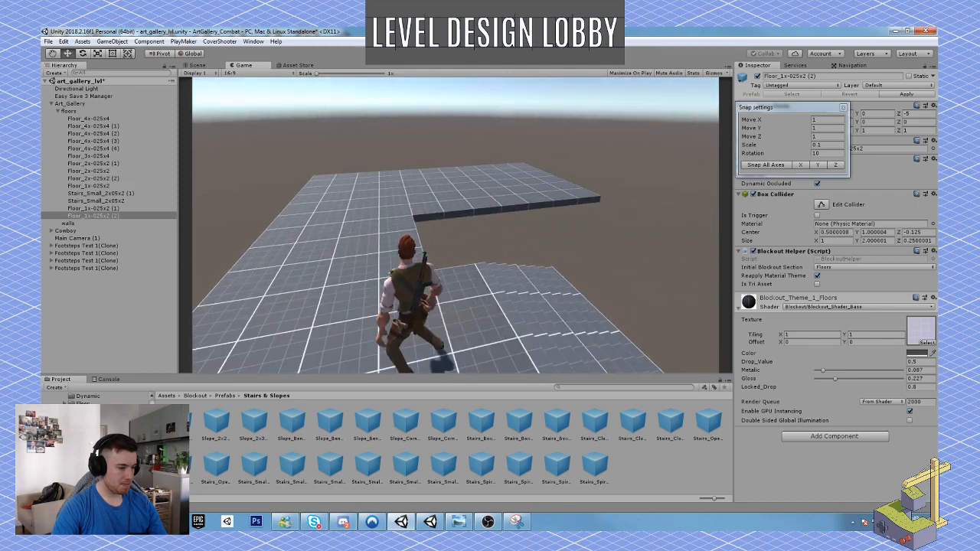
pyautogui.press('w')
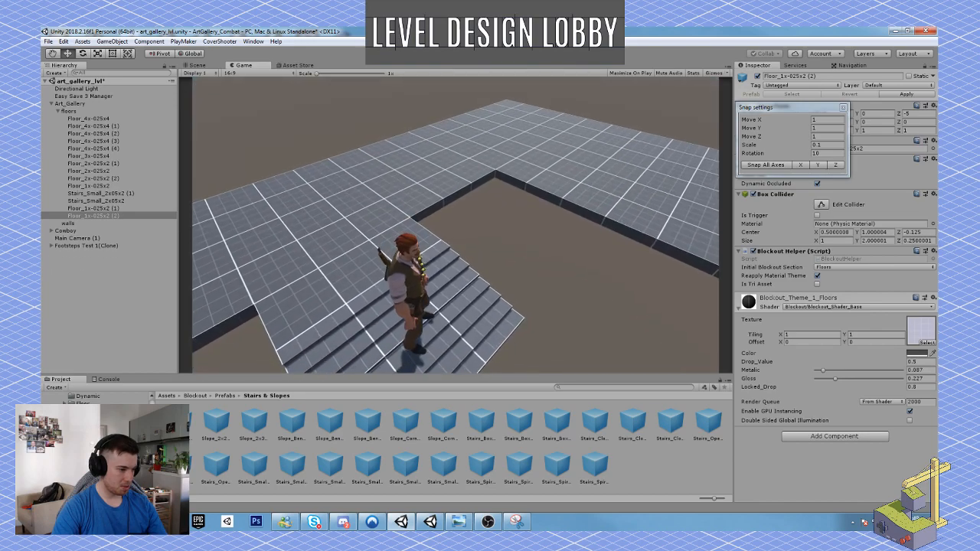
pyautogui.press('w')
pyautogui.press('w')
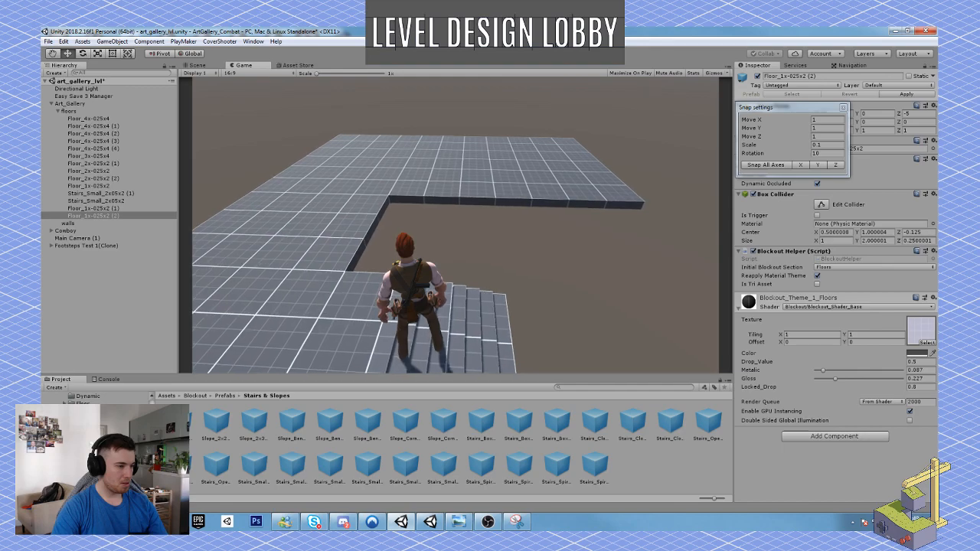
pyautogui.press('w')
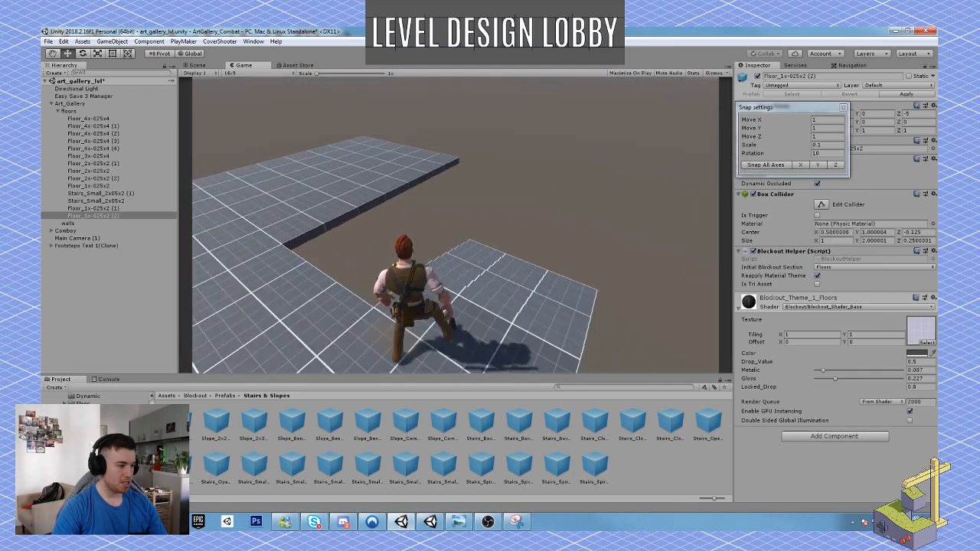
pyautogui.press('w')
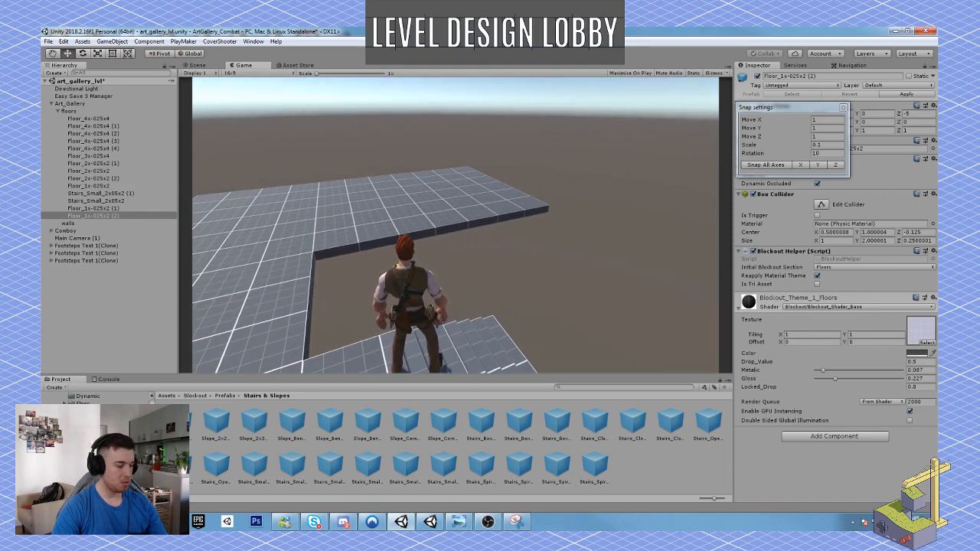
# Draw the Cowboy's pistol, test aiming from the stairs, walk back onto the corridor and stop the play test.
pyautogui.press('2')
pyautogui.rightClick(456, 225)
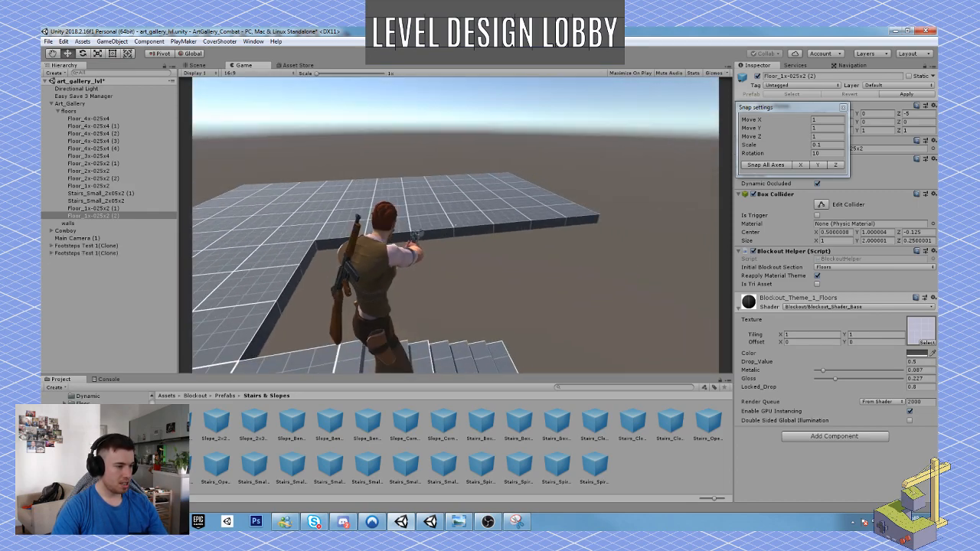
pyautogui.rightClick(455, 225)
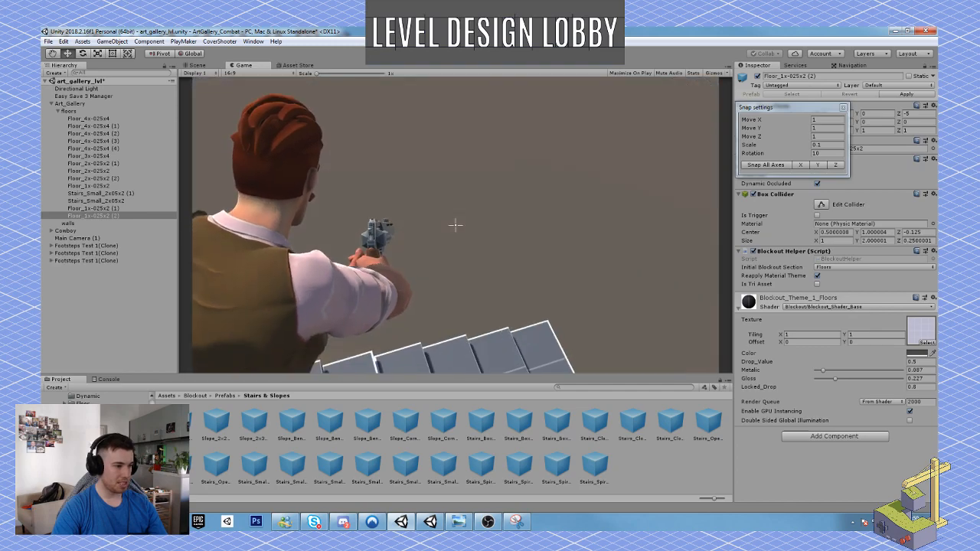
pyautogui.press('w')
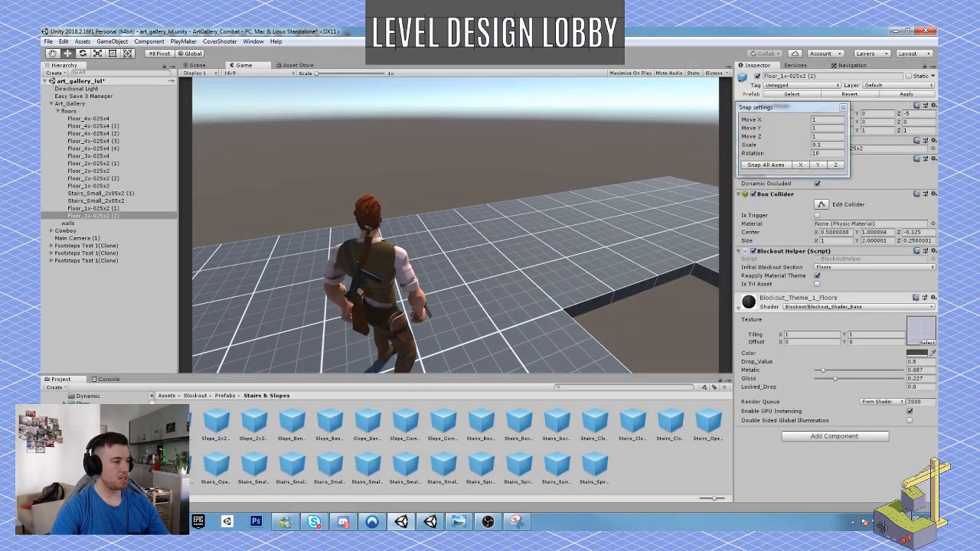
pyautogui.hotkey('ctrl', 'p')
# Move the two Floor_1x-025x2 landing tiles away beyond the corridor and slide both stairs back against the corridor edge.
pyautogui.keyDown('shift'); pyautogui.click(515, 241); pyautogui.keyUp('shift')
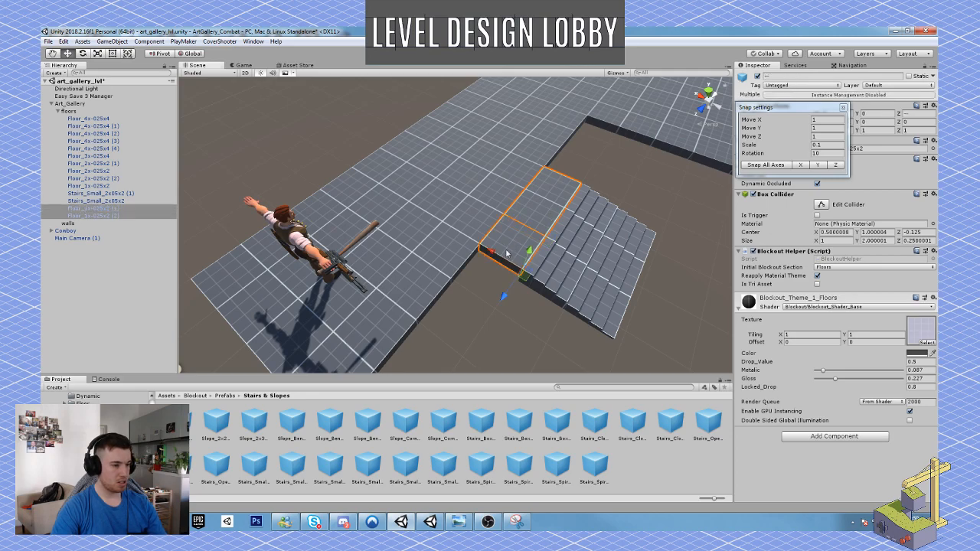
pyautogui.moveTo(502, 259); pyautogui.dragTo(321, 150)
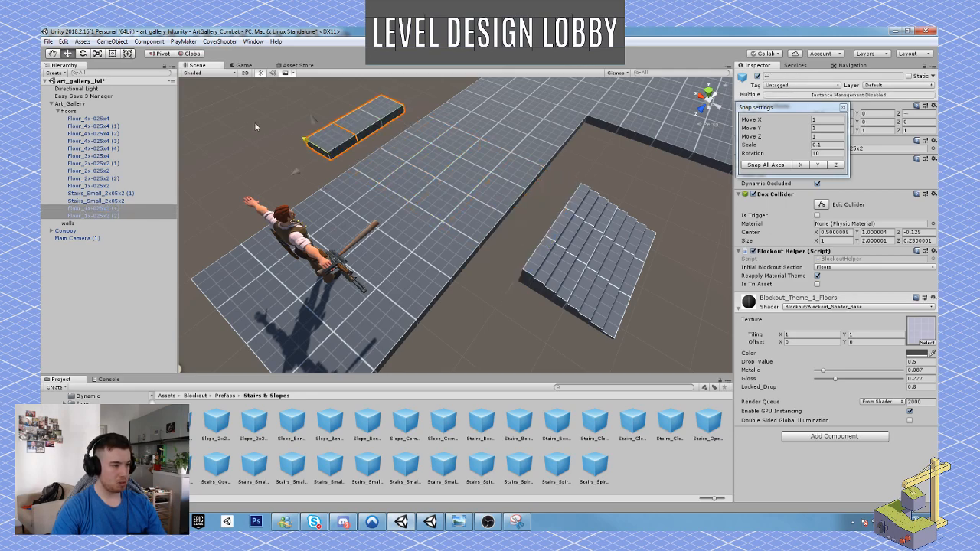
pyautogui.click(566, 279)
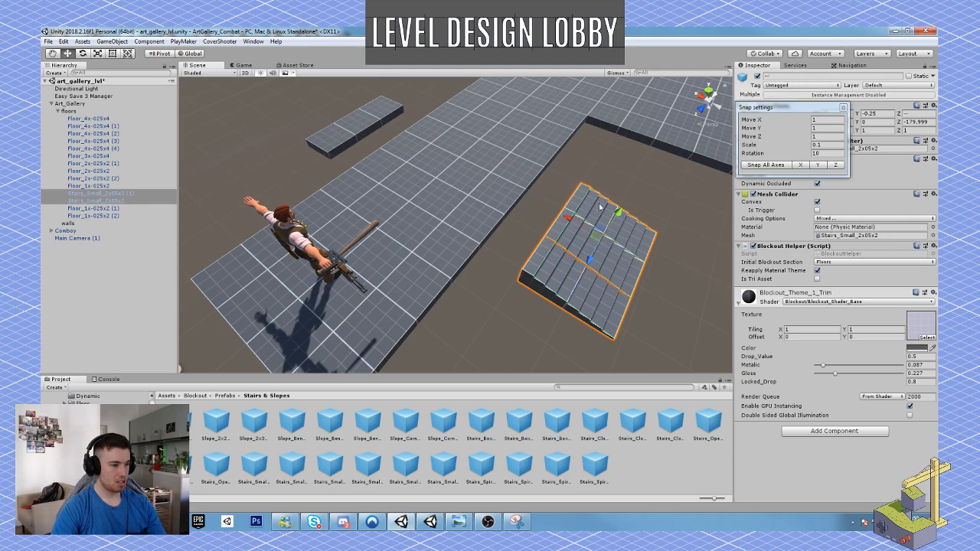
pyautogui.keyDown('ctrl'); pyautogui.moveTo(570, 220); pyautogui.dragTo(540, 206); pyautogui.keyUp('ctrl')
pyautogui.moveTo(608, 256); pyautogui.dragTo(438, 222, button='right')
# Duplicate the Floor_4x-025x4 (1) corridor tile behind the stairs and move the copy out over the staircase, flush with the corridor edge.
pyautogui.click(396, 215)
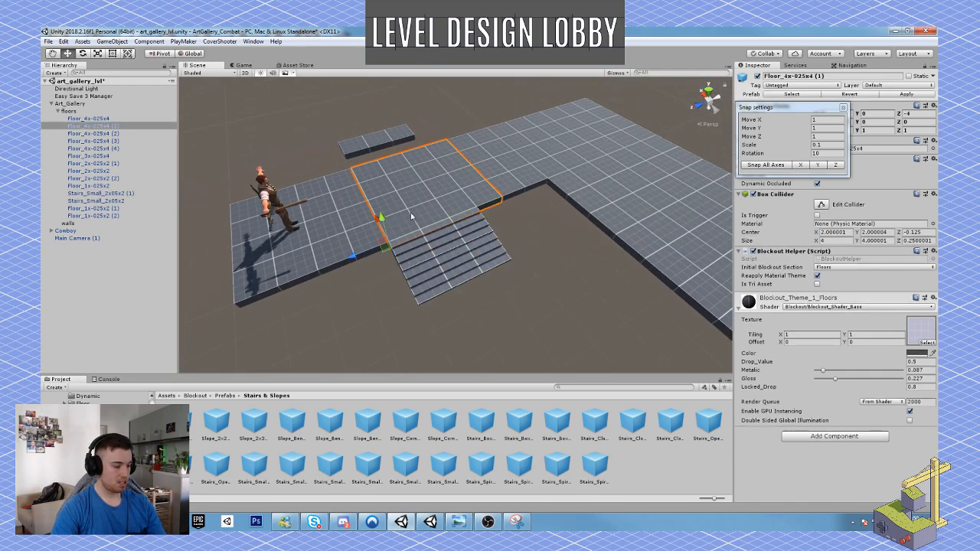
pyautogui.hotkey('ctrl', 'd')
pyautogui.moveTo(386, 245); pyautogui.dragTo(420, 295)
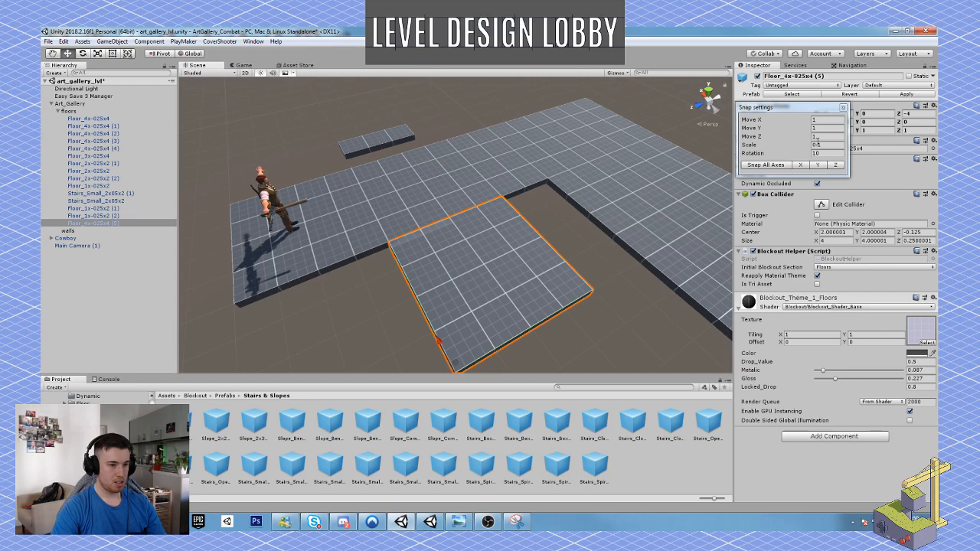
# Set the Move Y snap to 0.5 and lower the copied floor tile to Y -0.5 at the foot of the stairs.
pyautogui.keyDown('alt'); pyautogui.moveTo(461, 294); pyautogui.dragTo(449, 219); pyautogui.keyUp('alt')
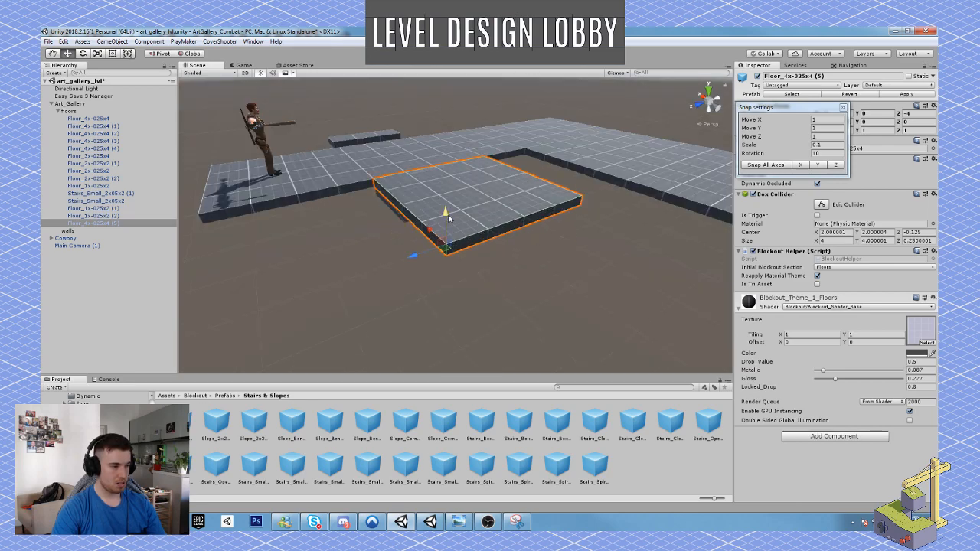
pyautogui.click(819, 128)
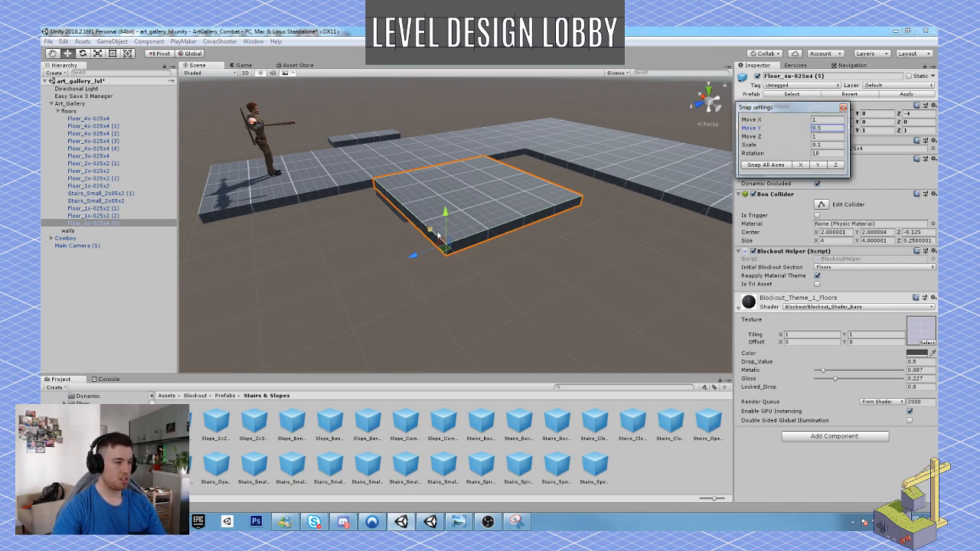
pyautogui.moveTo(446, 213); pyautogui.dragTo(444, 223)
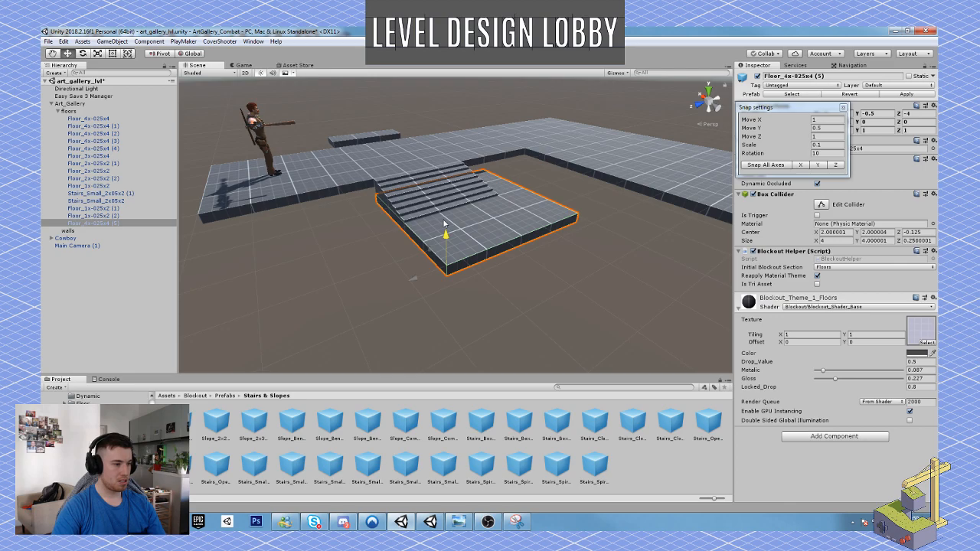
# Duplicate the lowered Floor_4x-025x4 tile twice, placing the copies on either side of it at Z 0 and Z -8.
pyautogui.moveTo(444, 223); pyautogui.dragTo(402, 248, button='right')
pyautogui.hotkey('ctrl', 'd')
pyautogui.moveTo(415, 313); pyautogui.dragTo(284, 321)
pyautogui.moveTo(284, 321); pyautogui.dragTo(462, 256, button='right')
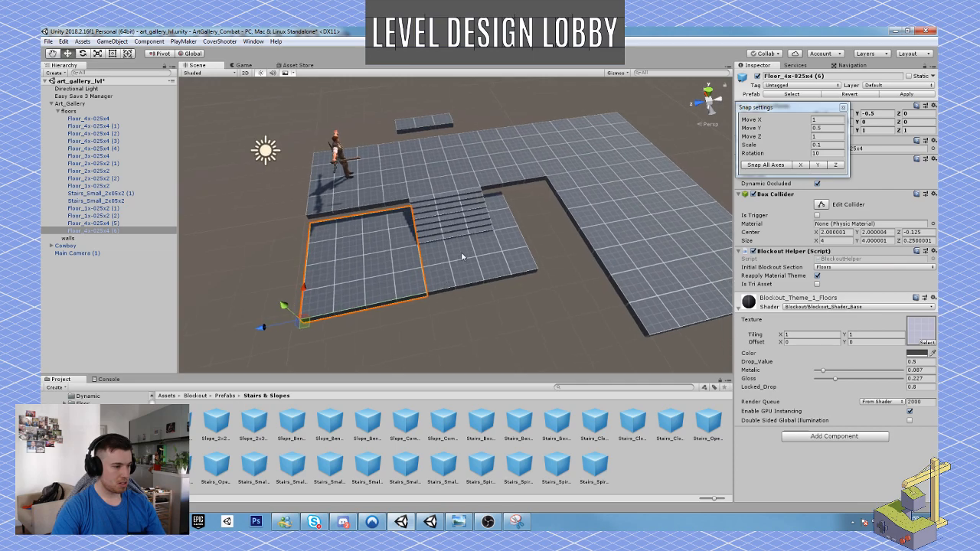
pyautogui.click(462, 256)
pyautogui.hotkey('ctrl', 'd')
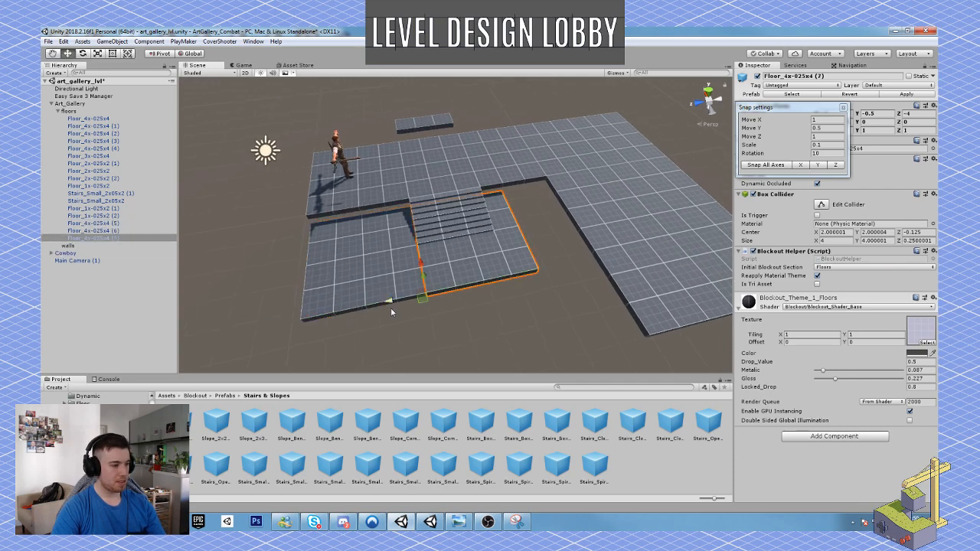
pyautogui.moveTo(389, 301); pyautogui.dragTo(509, 289)
# Duplicate the three lowered Floor_4x-025x4 tiles together and place the copies as a second row at Y -0.5, farther from the corridor.
pyautogui.scroll(-6, 509, 289)
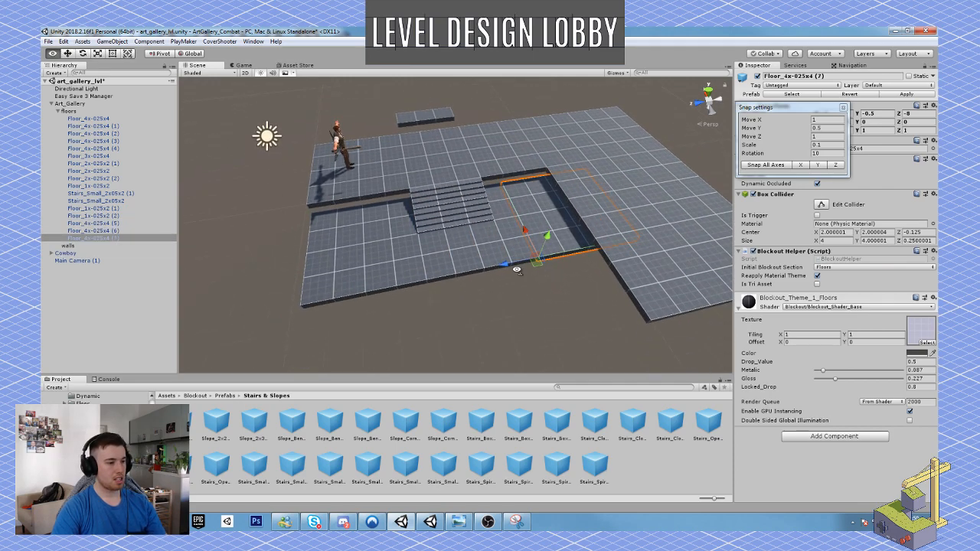
pyautogui.press('w')
pyautogui.moveTo(519, 262)
pyautogui.mouseDown(button='right')
pyautogui.moveTo(502, 265)
pyautogui.moveTo(512, 267)
pyautogui.mouseUp(button='right')
pyautogui.press('a')
pyautogui.keyDown('shift'); pyautogui.click(527, 219); pyautogui.keyUp('shift')
pyautogui.keyDown('shift'); pyautogui.click(453, 243); pyautogui.keyUp('shift')
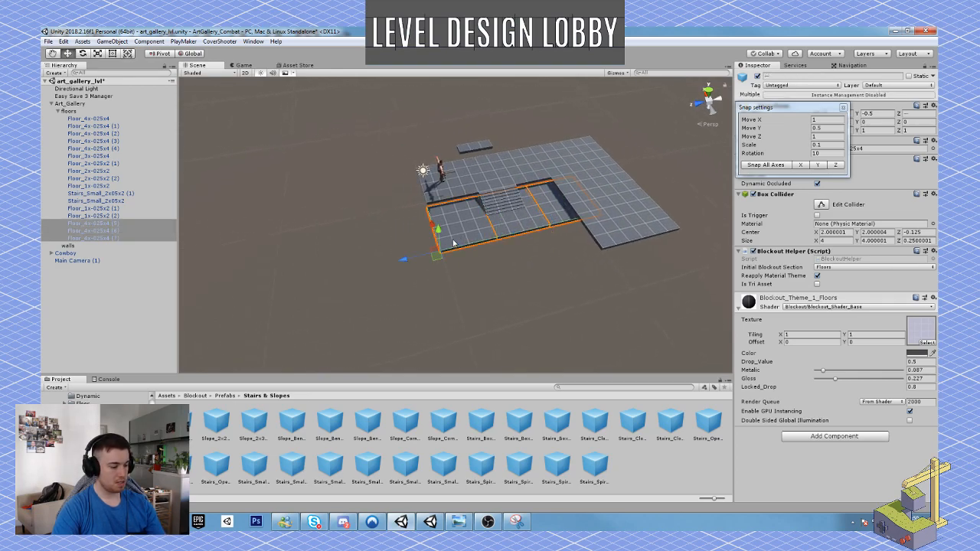
pyautogui.hotkey('ctrl', 'd')
pyautogui.moveTo(431, 227); pyautogui.dragTo(455, 263)
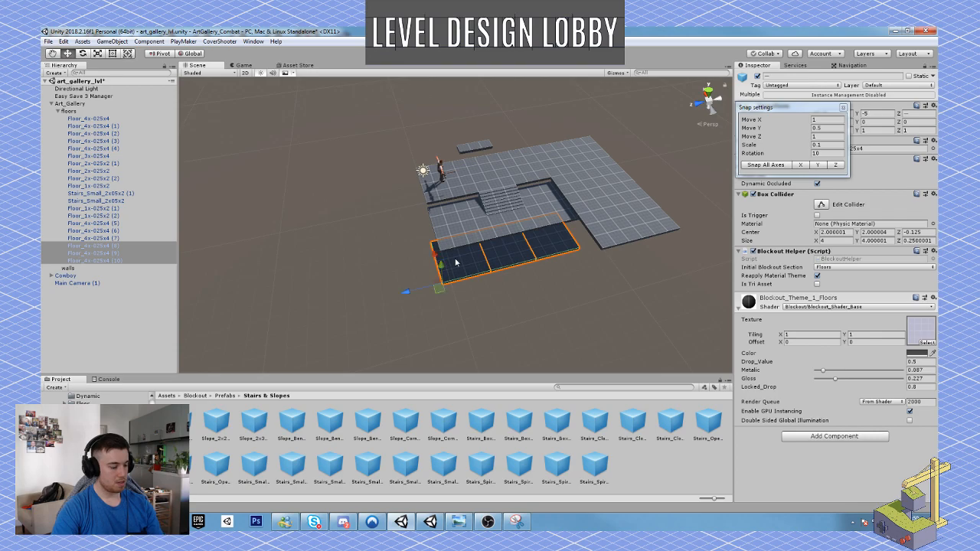
pyautogui.hotkey('ctrl', 'z')
pyautogui.moveTo(431, 224); pyautogui.dragTo(484, 233)
# Play-test the lowered floor by walking the Cowboy across the corridor and stairs, and stop the play test.
pyautogui.press('w')
pyautogui.moveTo(484, 233); pyautogui.dragTo(474, 228, button='right')
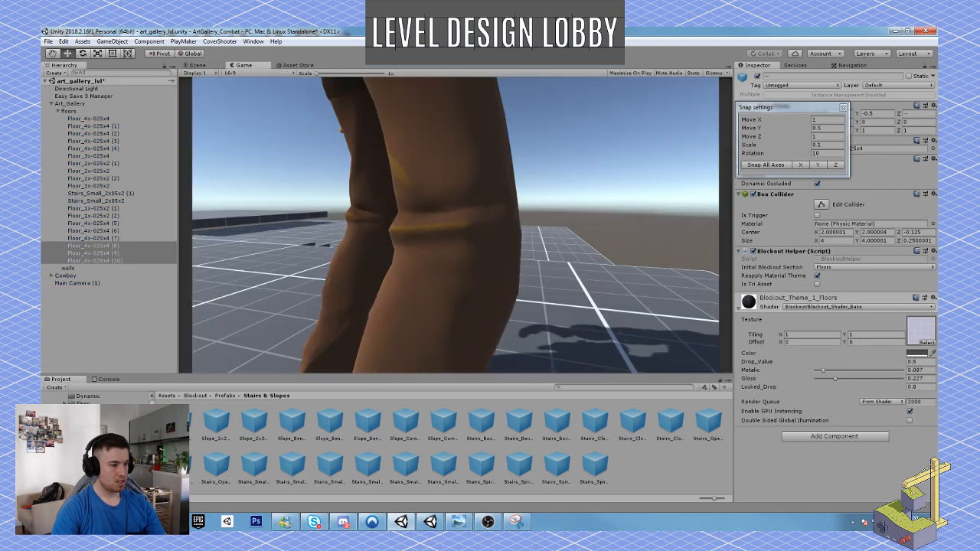
pyautogui.press('w')
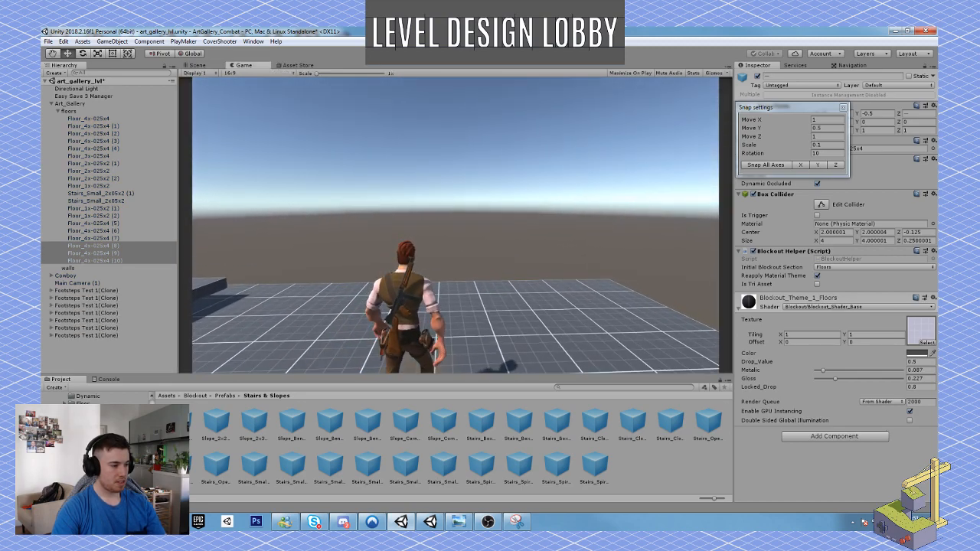
pyautogui.press('w')
pyautogui.press('w')
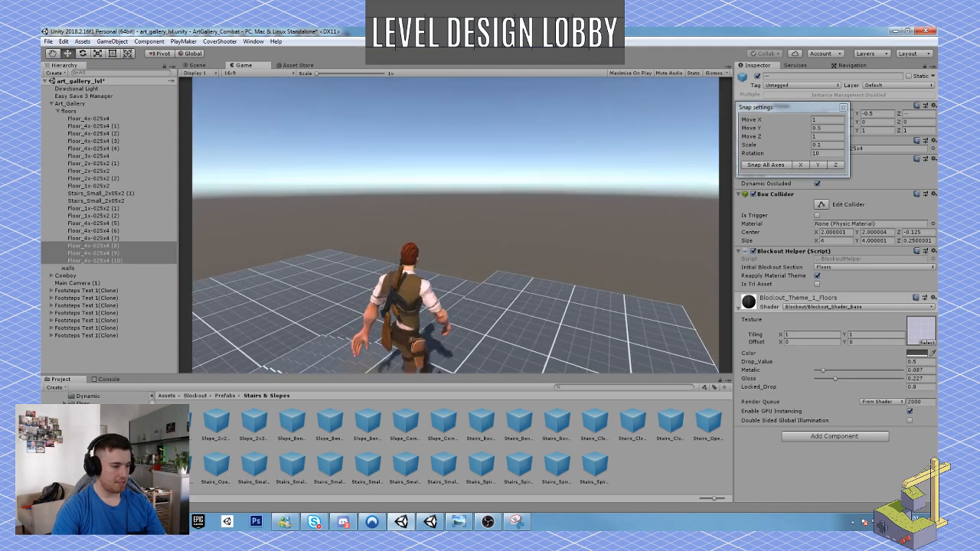
pyautogui.press('w')
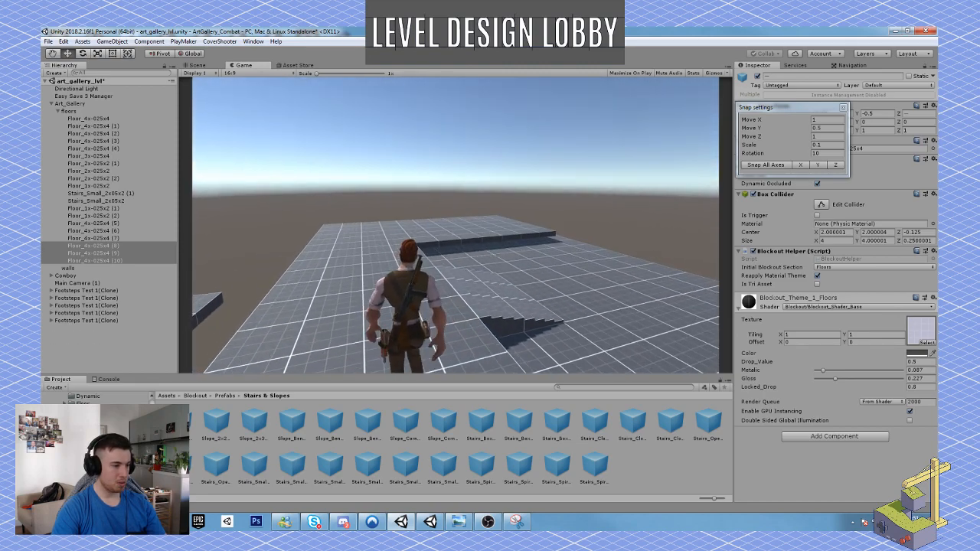
pyautogui.press('w')
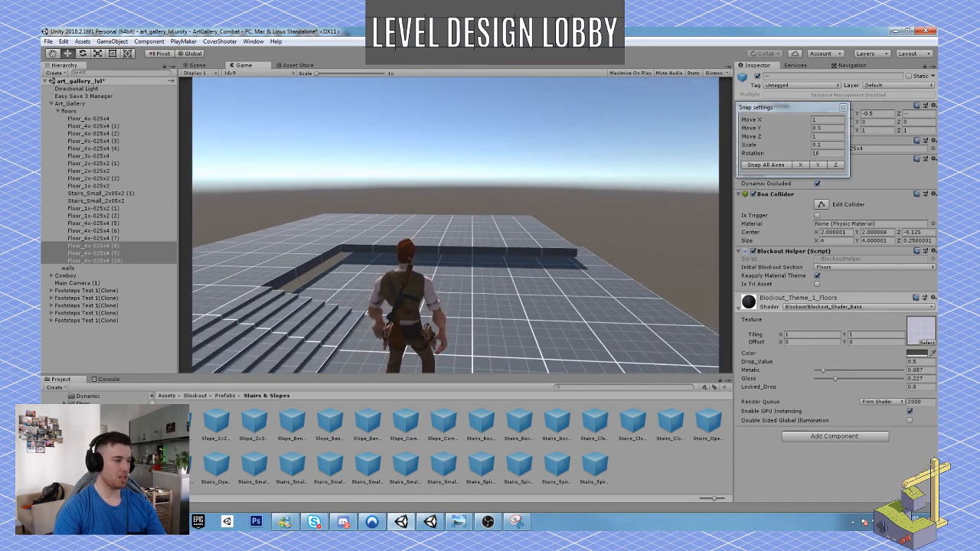
pyautogui.press('Escape')
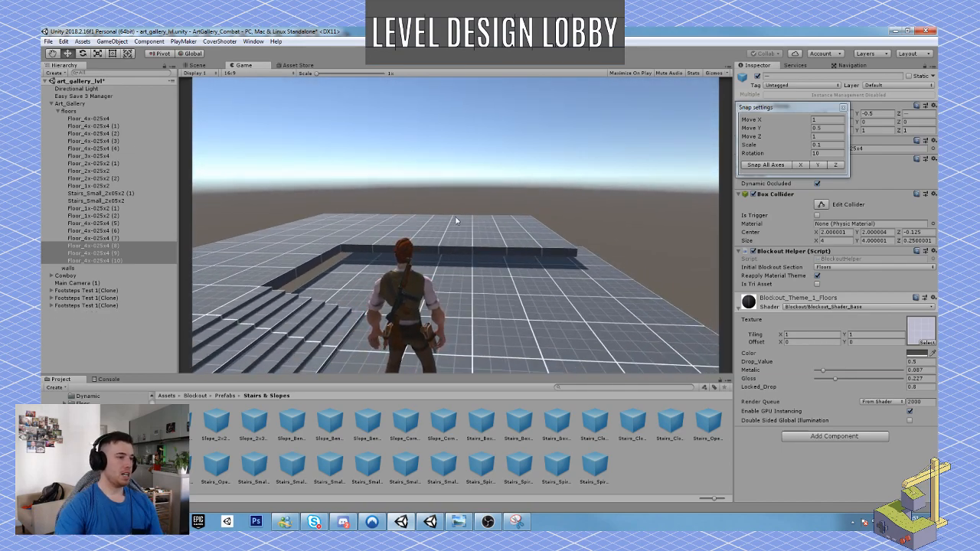
pyautogui.click(475, 53)
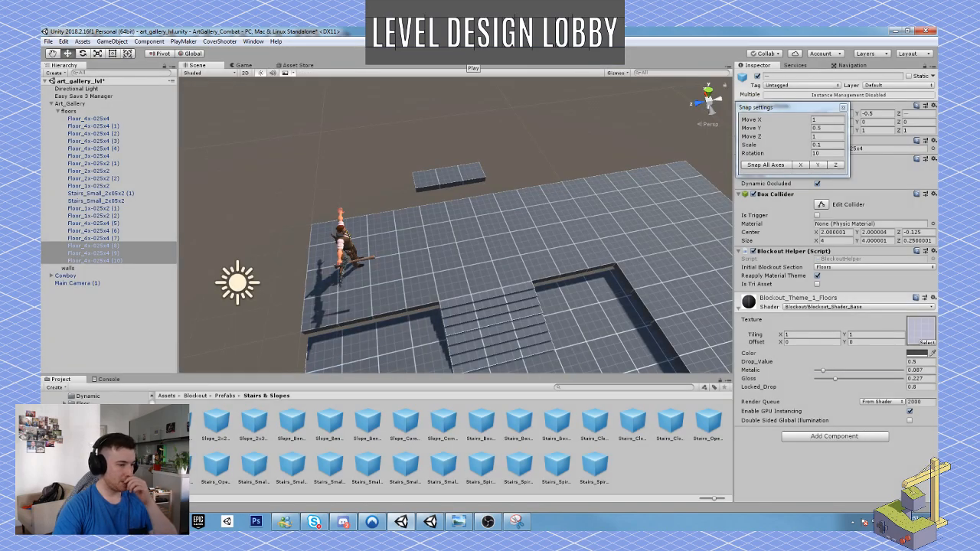
pyautogui.press('d')
pyautogui.moveTo(505, 215); pyautogui.dragTo(478, 224, button='right')
pyautogui.press('a')
pyautogui.press('s')
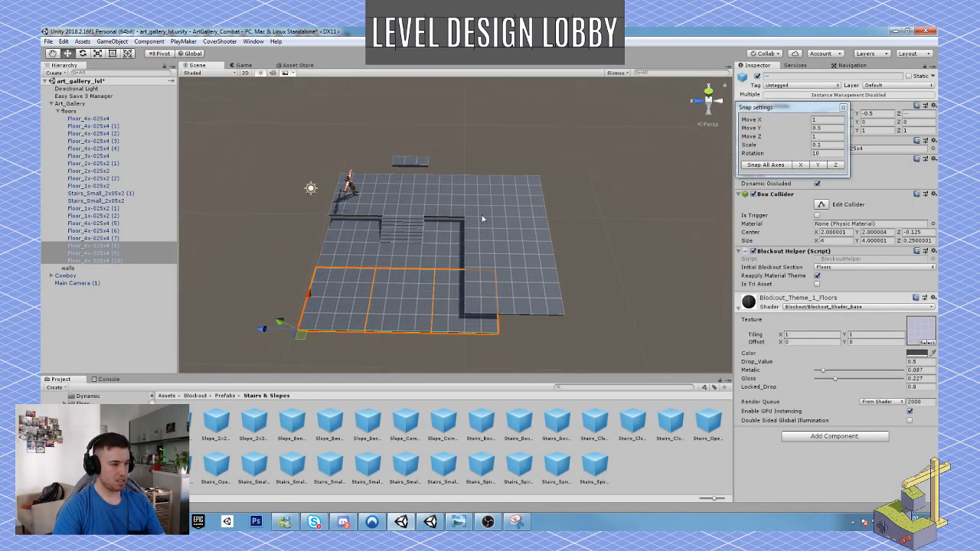
# Duplicate the Floor_4x-025x4 tile at the far end of the upper corridor and place the copy beyond it at Z -16.
pyautogui.click(503, 199)
pyautogui.hotkey('ctrl', 'd')
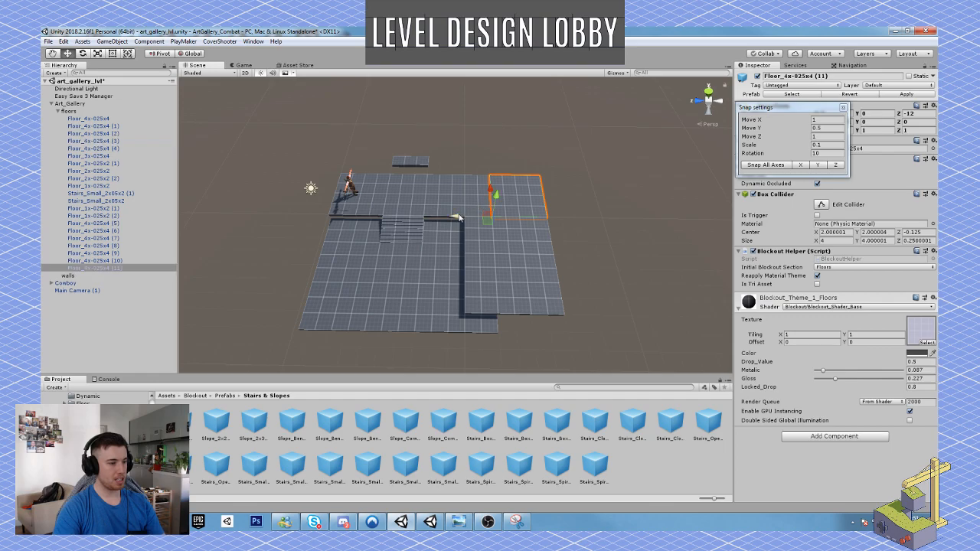
pyautogui.moveTo(460, 218); pyautogui.dragTo(512, 219)
# Select the six floor tiles of the upper side wing and move them together 4 units along Z, flush with the extended corridor's end.
pyautogui.click(480, 230)
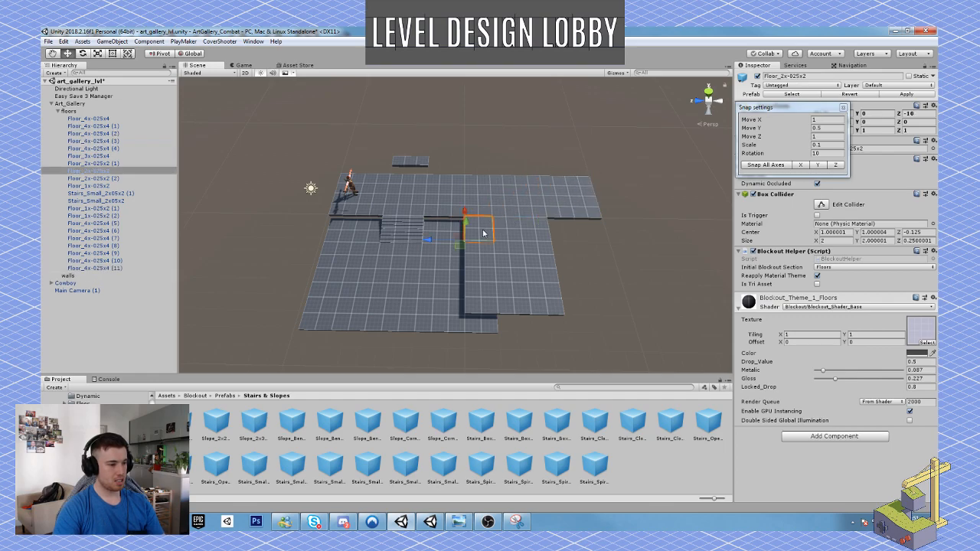
pyautogui.keyDown('shift'); pyautogui.click(509, 227); pyautogui.keyUp('shift')
pyautogui.keyDown('shift'); pyautogui.click(545, 286); pyautogui.keyUp('shift')
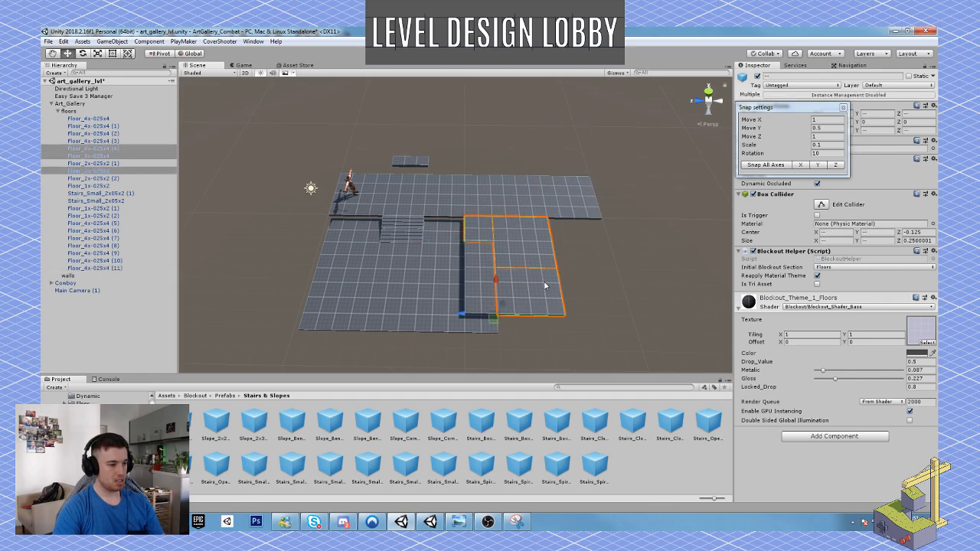
pyautogui.keyDown('shift'); pyautogui.click(482, 289); pyautogui.keyUp('shift')
pyautogui.keyDown('shift'); pyautogui.click(482, 307); pyautogui.keyUp('shift')
pyautogui.keyDown('shift'); pyautogui.click(483, 254); pyautogui.keyUp('shift')
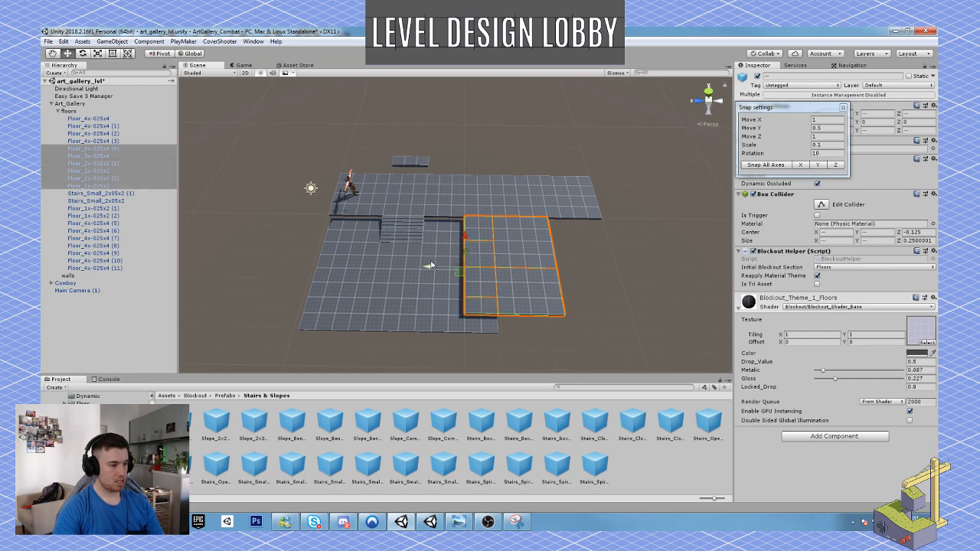
pyautogui.moveTo(430, 267); pyautogui.dragTo(491, 276)
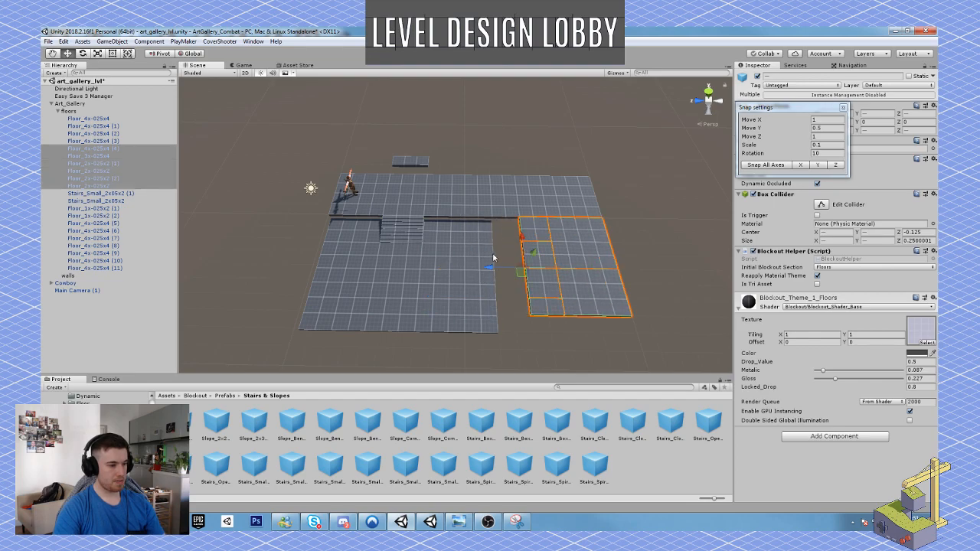
pyautogui.moveTo(493, 236); pyautogui.dragTo(491, 235, button='right')
pyautogui.press('d')
# Duplicate the corridor's end Floor_4x-025x4 tile again and place the copy at Z -20.
pyautogui.click(522, 204)
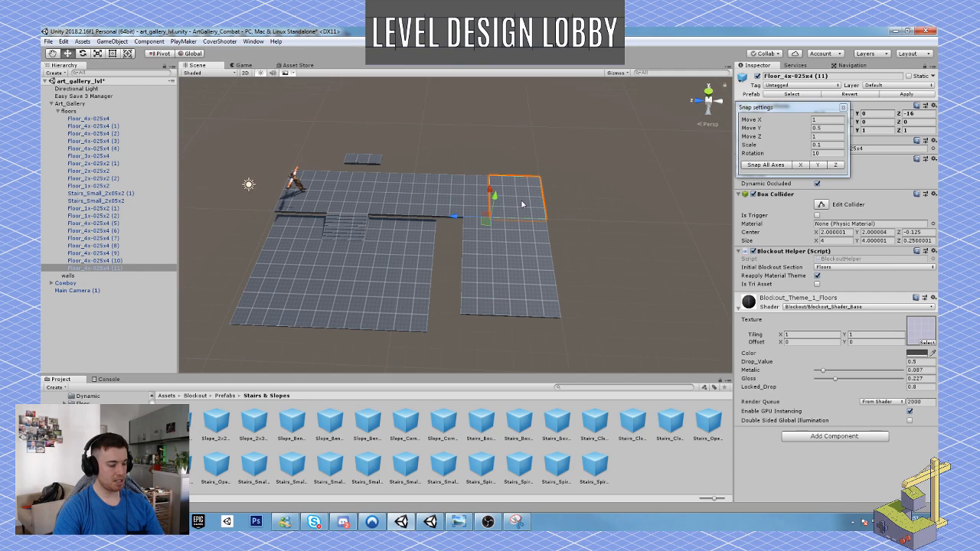
pyautogui.hotkey('ctrl', 'd')
pyautogui.moveTo(456, 217); pyautogui.dragTo(511, 231)
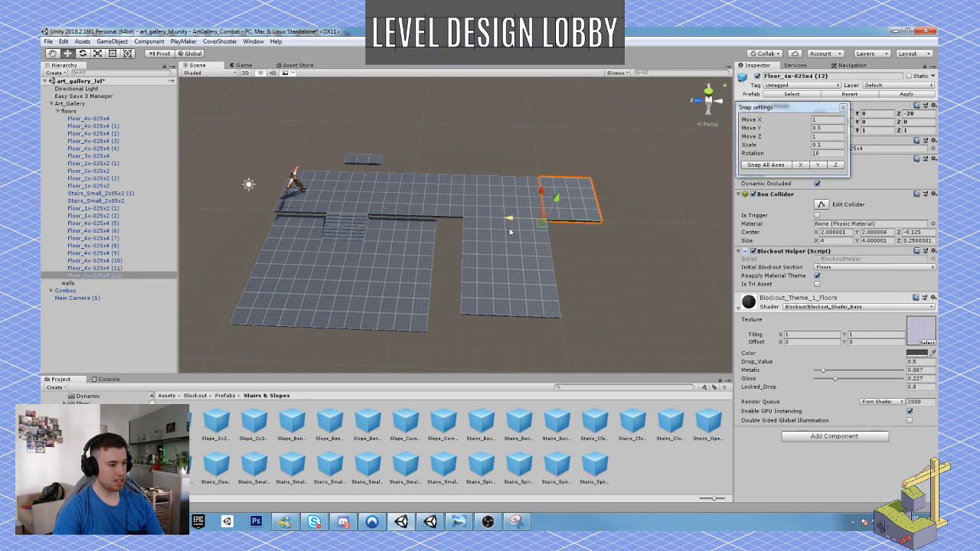
# Select the side wing's six floor tiles again and shift them another 4 units along Z to line up with the corridor's new end.
pyautogui.keyDown('shift'); pyautogui.click(503, 249); pyautogui.keyUp('shift')
pyautogui.keyDown('shift'); pyautogui.click(476, 234); pyautogui.keyUp('shift')
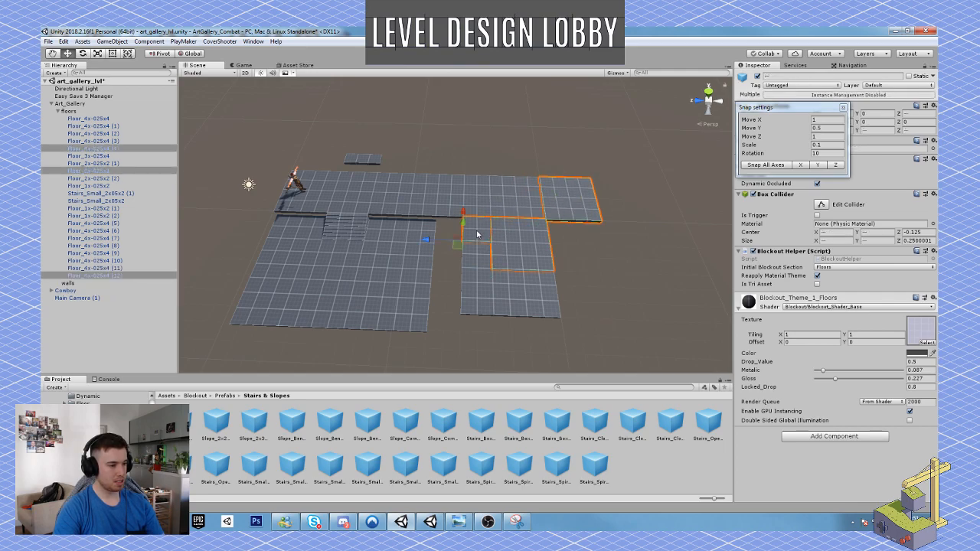
pyautogui.keyDown('shift'); pyautogui.click(474, 280); pyautogui.keyUp('shift')
pyautogui.keyDown('shift'); pyautogui.click(522, 291); pyautogui.keyUp('shift')
pyautogui.keyDown('shift'); pyautogui.click(494, 300); pyautogui.keyUp('shift')
pyautogui.keyDown('shift'); pyautogui.click(474, 308); pyautogui.keyUp('shift')
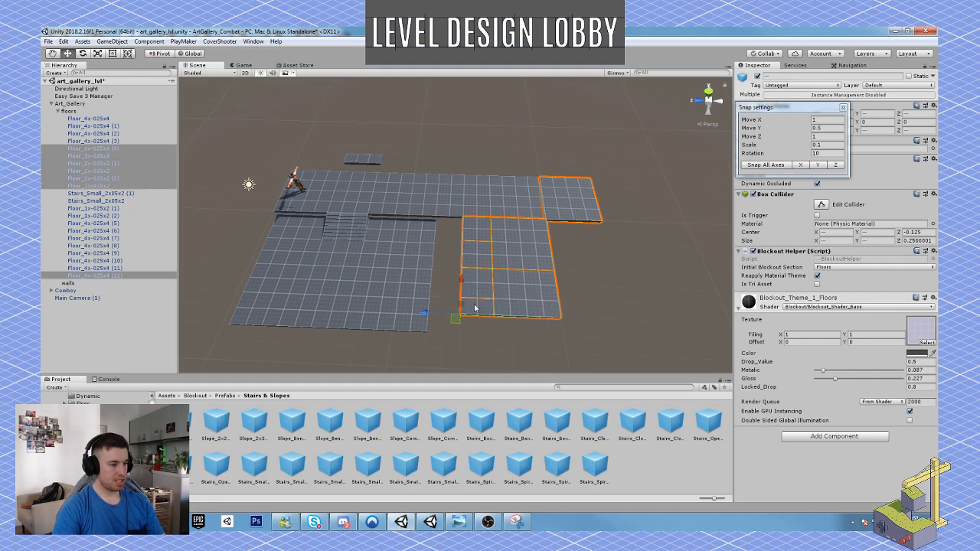
pyautogui.moveTo(425, 313); pyautogui.dragTo(492, 319)
pyautogui.keyDown('alt'); pyautogui.moveTo(459, 258); pyautogui.dragTo(580, 231); pyautogui.keyUp('alt')
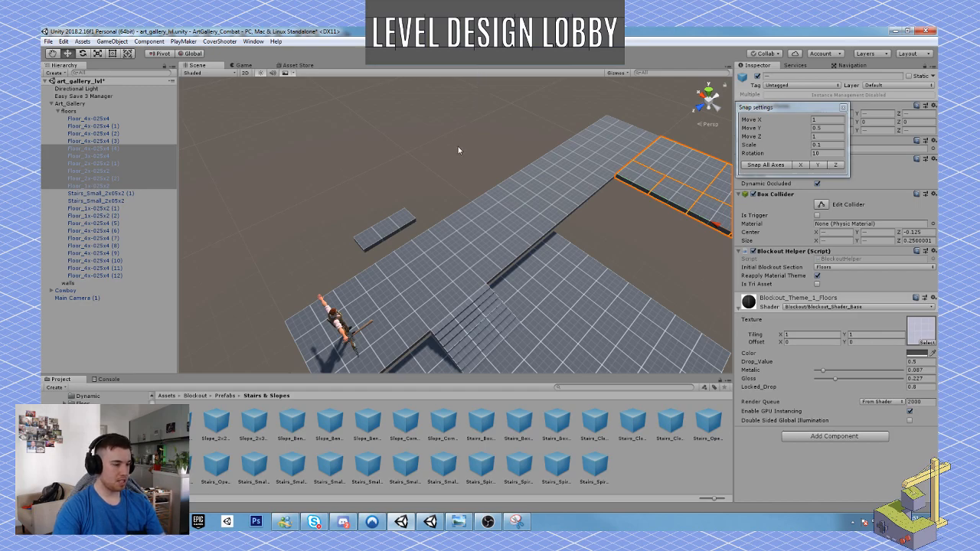
# Play-test the lengthened corridor and shifted side wing by running the Cowboy along them, and stop the play test.
pyautogui.hotkey('ctrl', 'p')
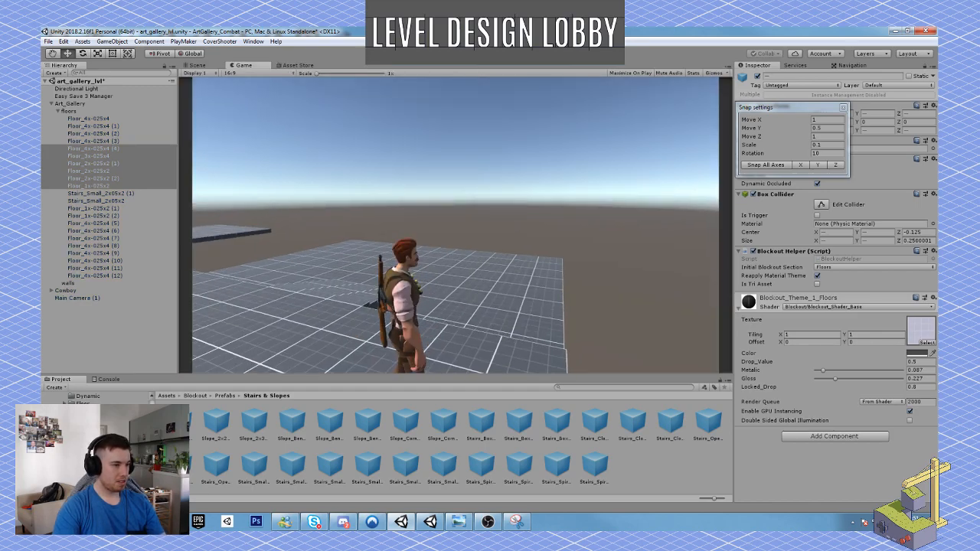
pyautogui.press('w')
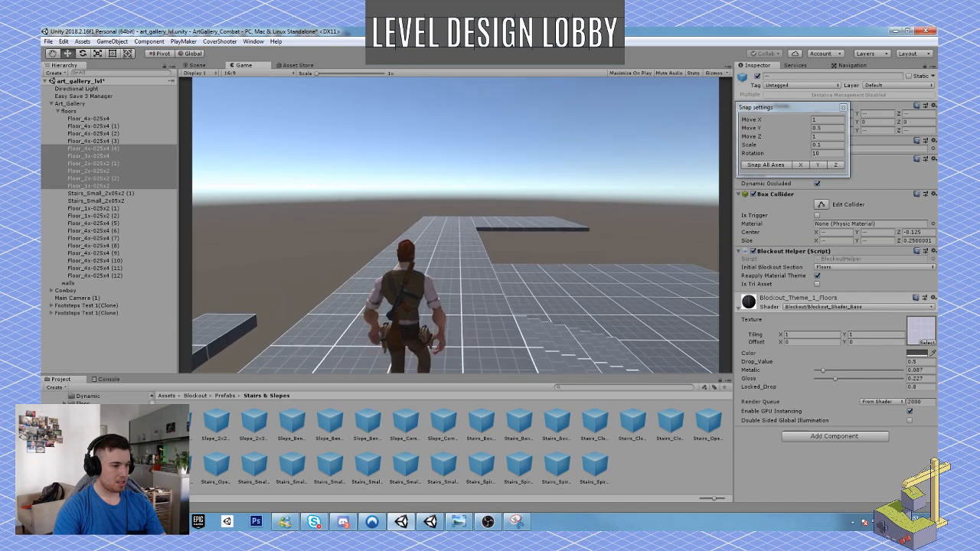
pyautogui.press('w')
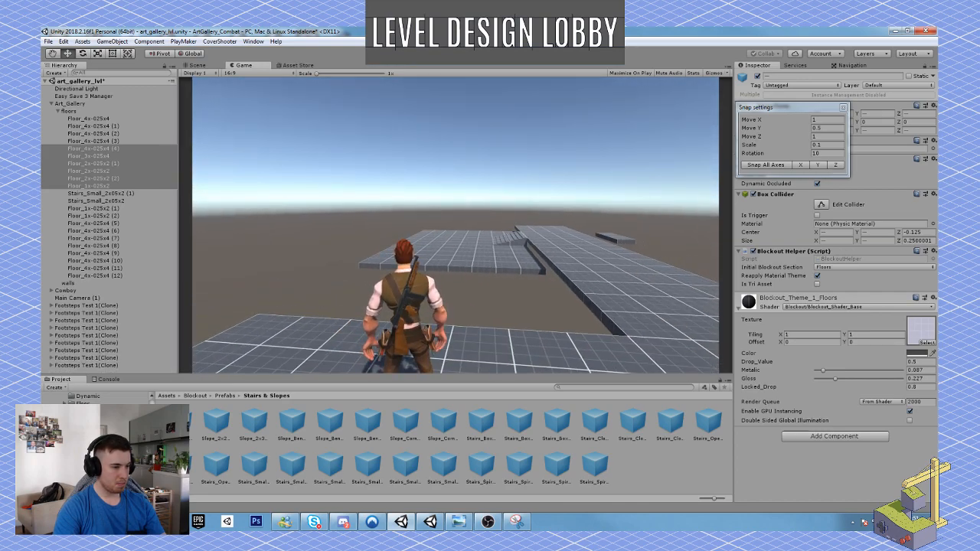
pyautogui.press('d')
pyautogui.press('w')
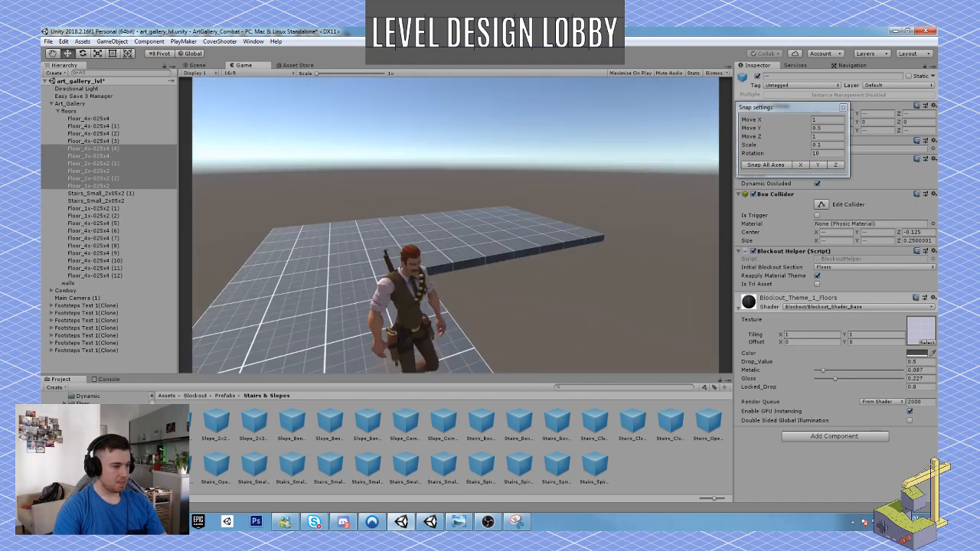
pyautogui.press('d')
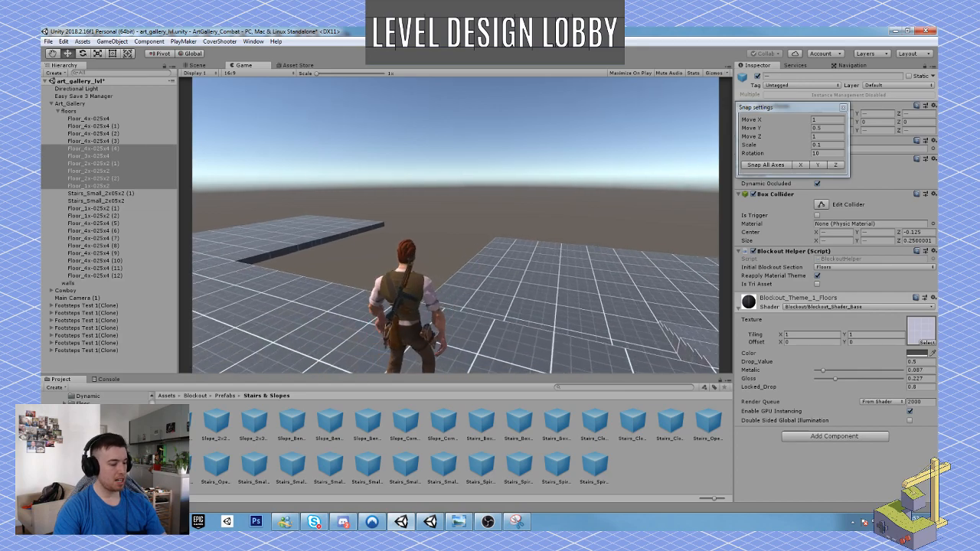
pyautogui.hotkey('ctrl', 'p')
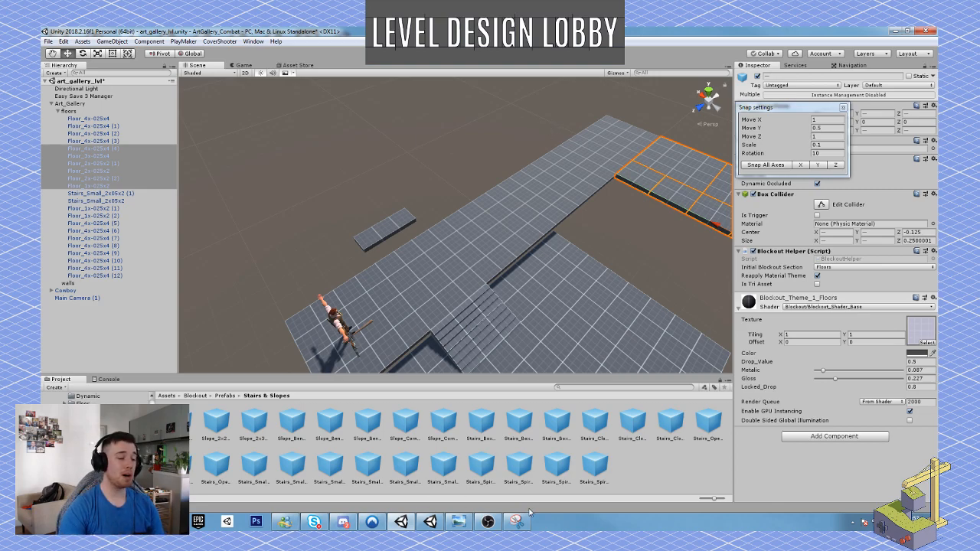
pyautogui.click(488, 522)
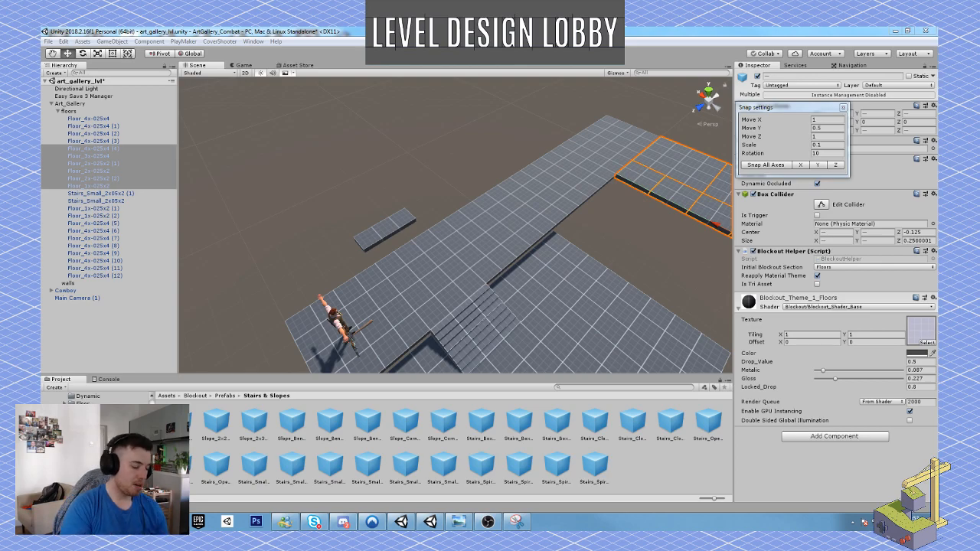
# Duplicate the Floor_2x-025x2 tile at the side wing's inner end corner and place the copy beyond the wing's end at Z -18.
pyautogui.moveTo(446, 207); pyautogui.dragTo(568, 229, button='right')
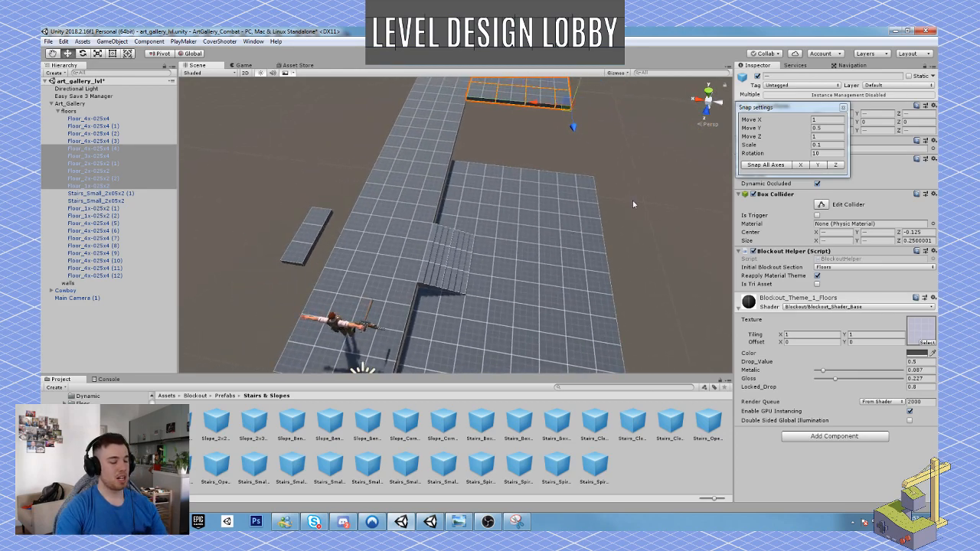
pyautogui.moveTo(635, 204); pyautogui.dragTo(463, 213, button='right')
pyautogui.click(432, 214)
pyautogui.hotkey('ctrl', 'd')
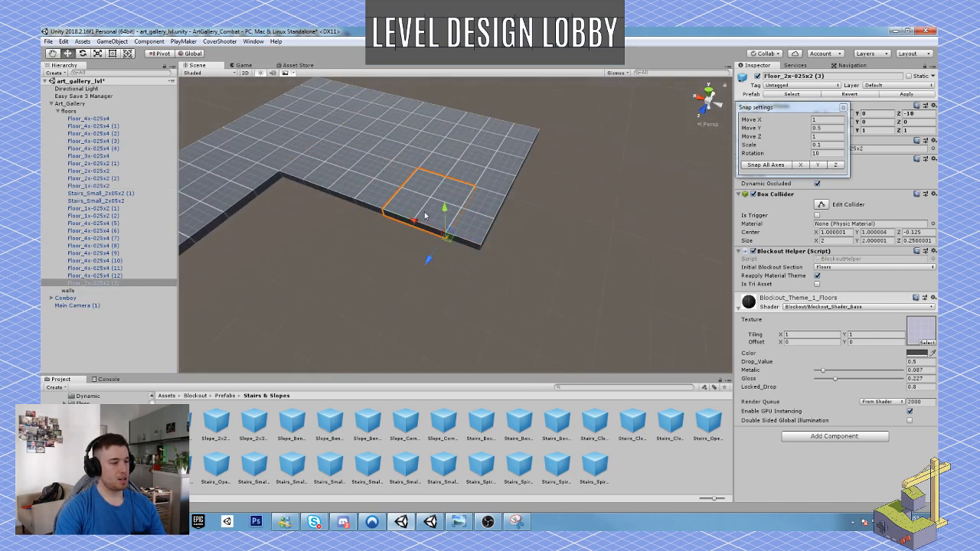
pyautogui.moveTo(414, 222); pyautogui.dragTo(509, 249)
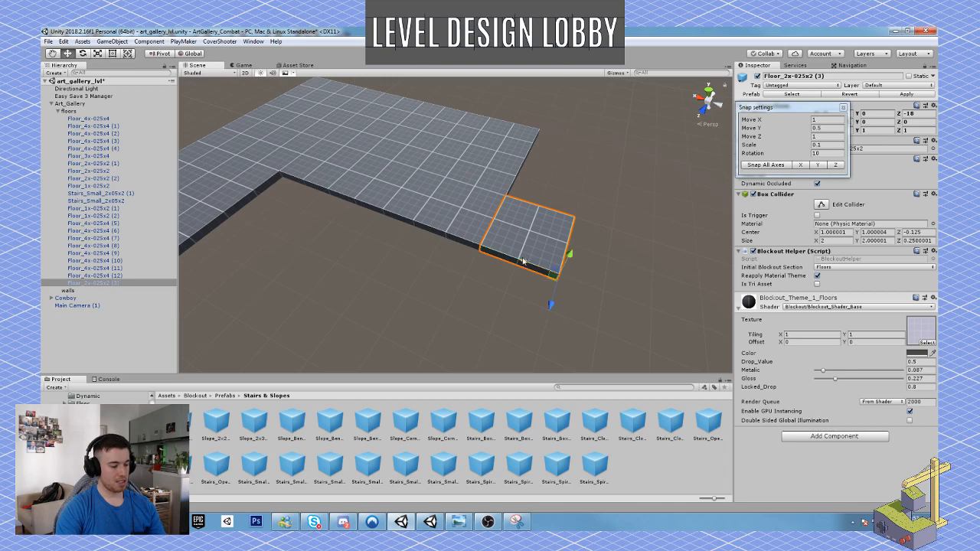
# Duplicate the new Floor_2x-025x2 tile twice, placing the copies at Z -20 and Z -22 to complete the row across the wing's end.
pyautogui.moveTo(525, 262); pyautogui.dragTo(428, 270, button='right')
pyautogui.hotkey('ctrl', 'd')
pyautogui.moveTo(386, 293); pyautogui.dragTo(507, 295)
pyautogui.hotkey('ctrl', 'd')
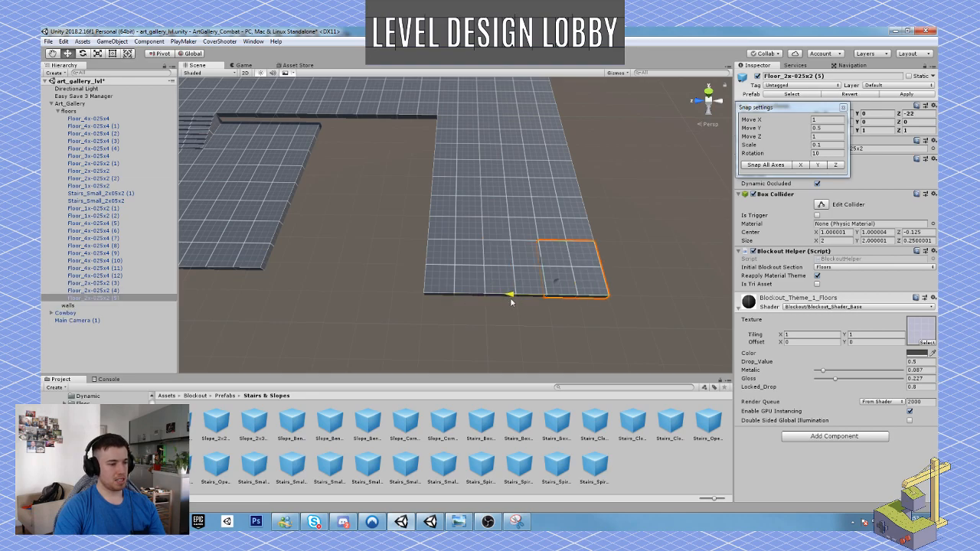
pyautogui.moveTo(507, 295); pyautogui.dragTo(494, 238, button='right')
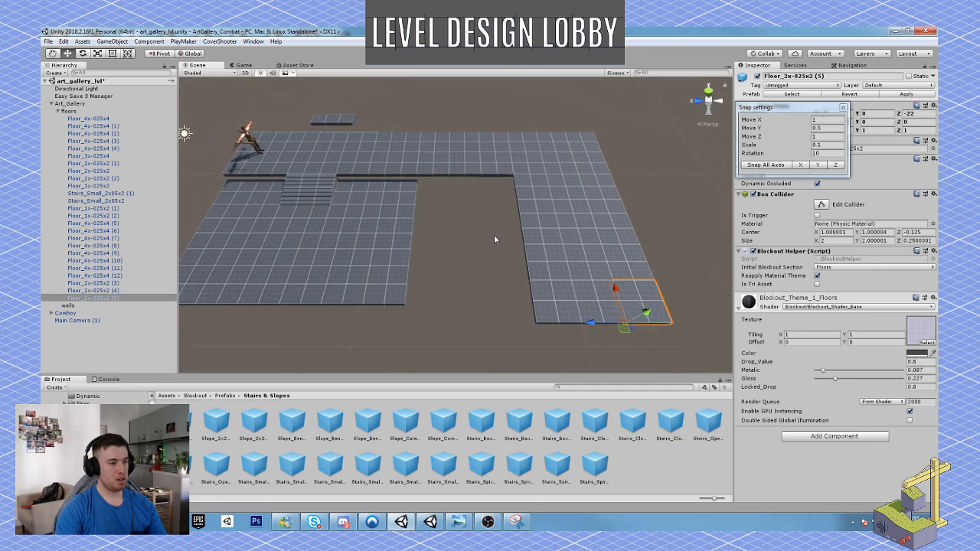
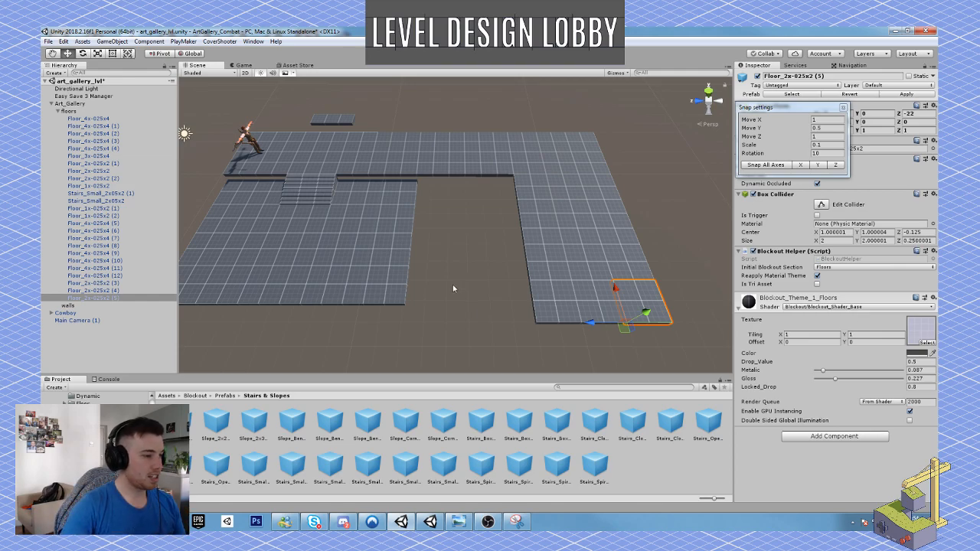
# Duplicate the two Stairs_Small_2x05x2 pieces and move the copies away from the upper corridor, out over the lower floor.
pyautogui.keyDown('alt'); pyautogui.moveTo(500, 227); pyautogui.dragTo(522, 246); pyautogui.keyUp('alt')
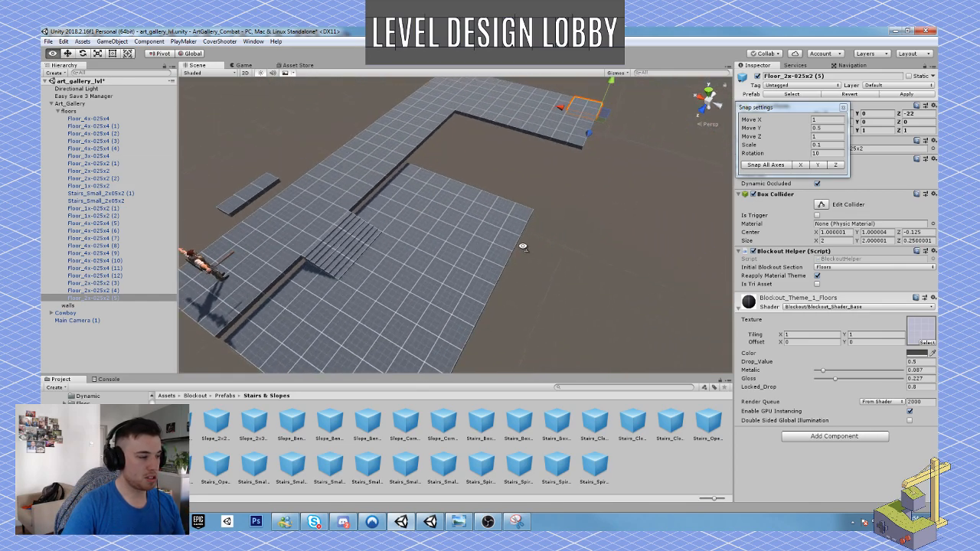
pyautogui.click(331, 258)
pyautogui.keyDown('shift'); pyautogui.click(359, 235); pyautogui.keyUp('shift')
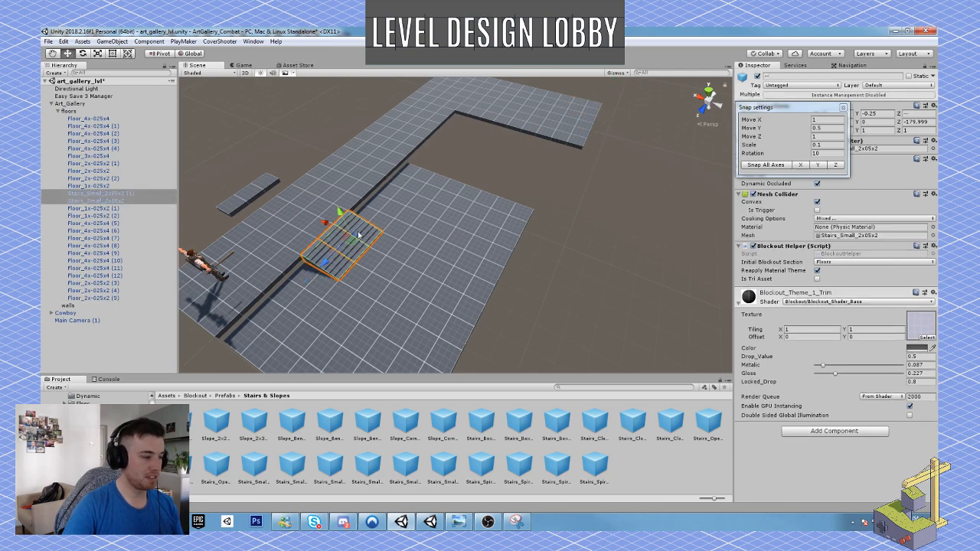
pyautogui.hotkey('ctrl', 'd')
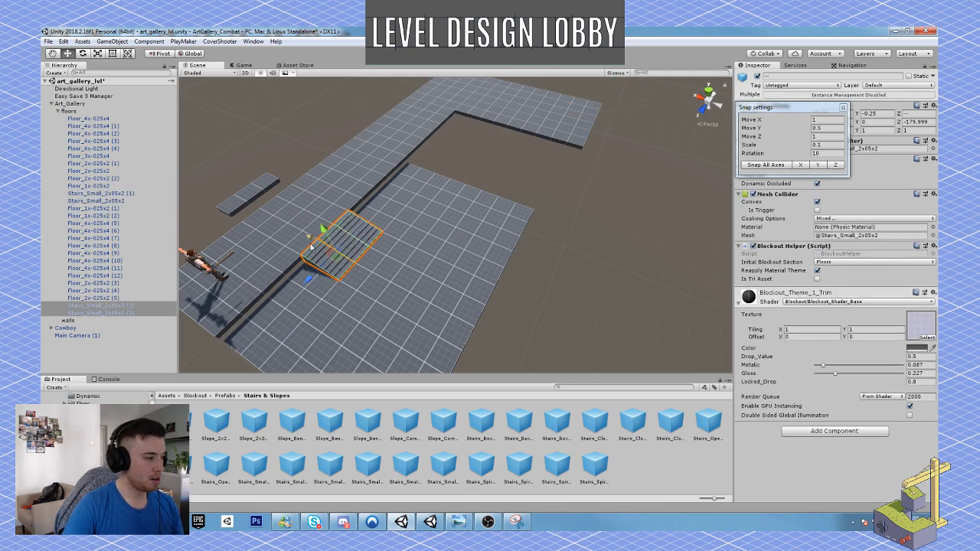
pyautogui.moveTo(313, 242); pyautogui.dragTo(376, 272)
pyautogui.press('e')
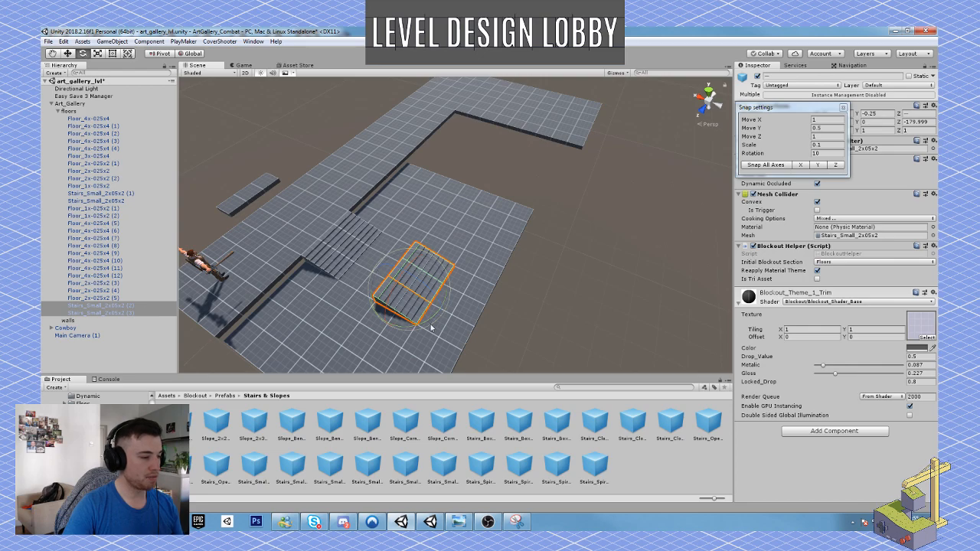
pyautogui.moveTo(431, 325); pyautogui.dragTo(370, 337)
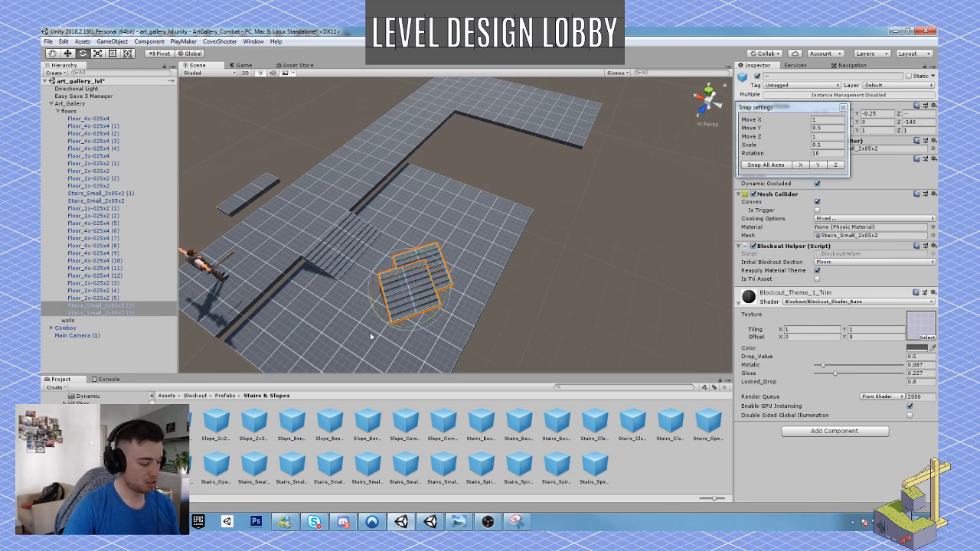
pyautogui.hotkey('ctrl', 'z')
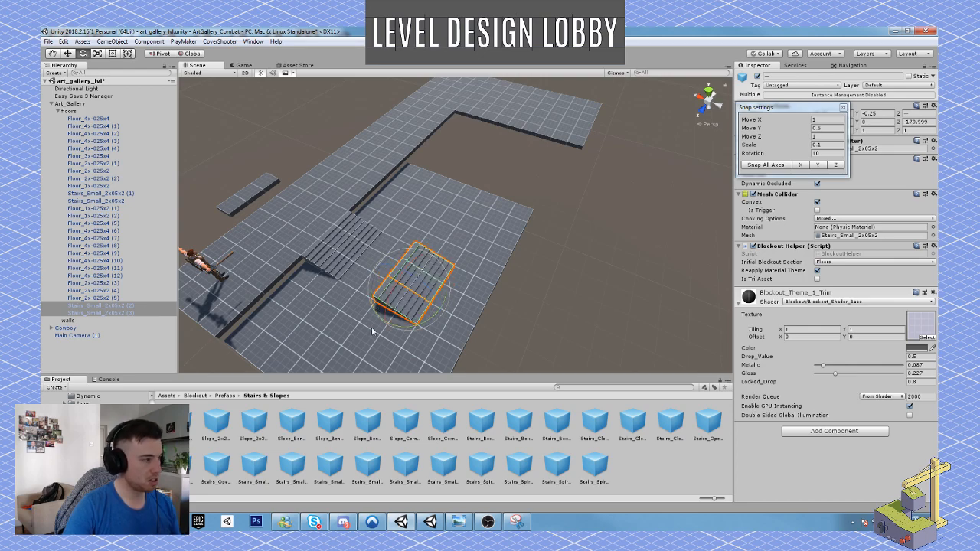
# Rotate the two stair copies 90 degrees about their shared center and move them to the side wing's inner edge.
pyautogui.click(158, 53)
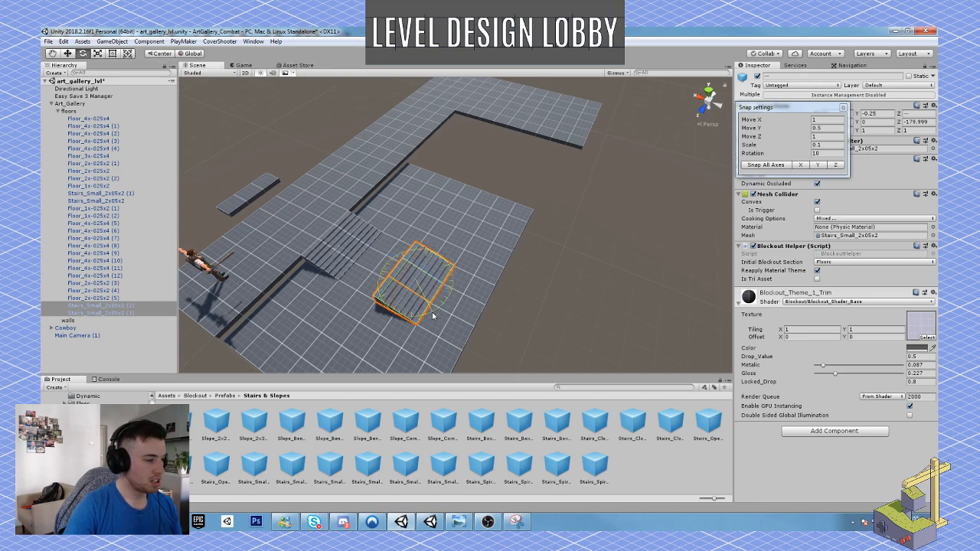
pyautogui.moveTo(432, 315); pyautogui.dragTo(298, 322)
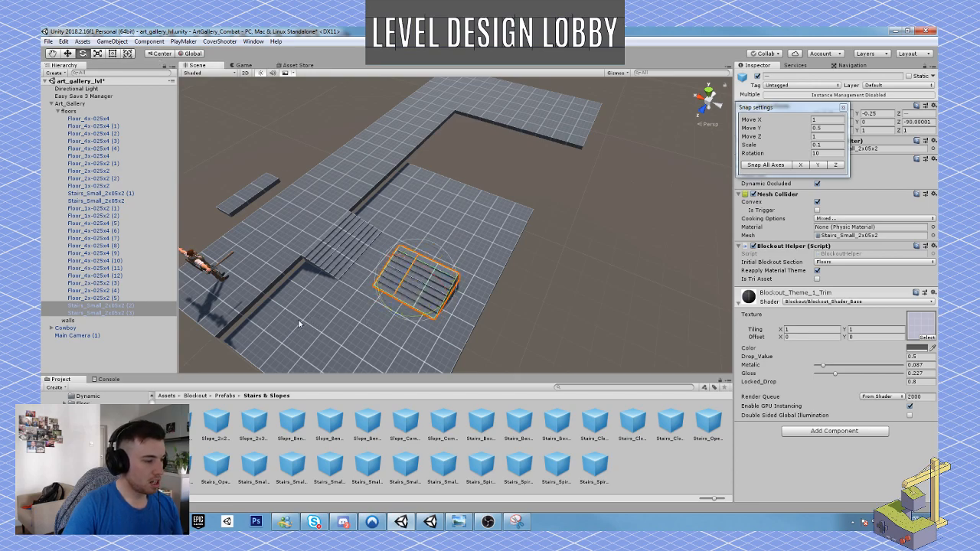
pyautogui.press('w')
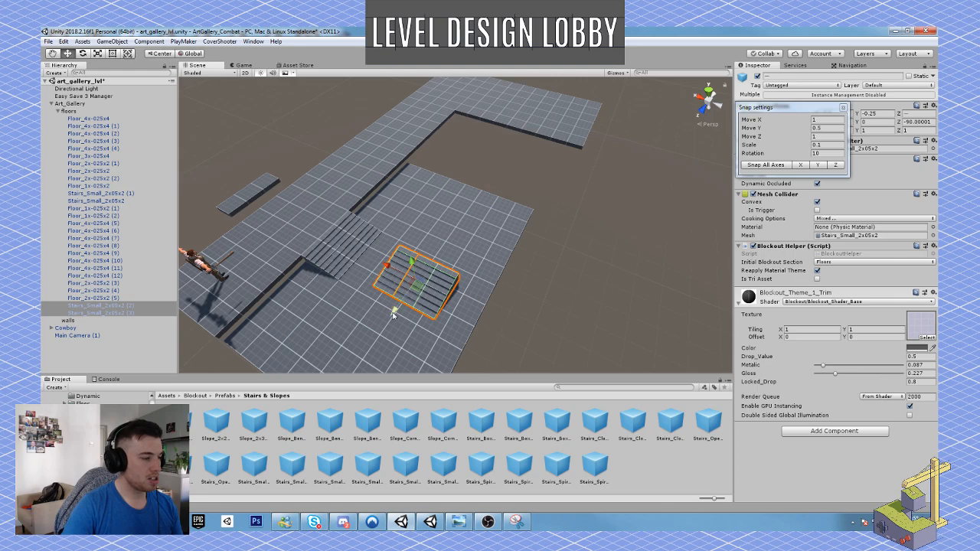
pyautogui.moveTo(419, 297); pyautogui.dragTo(569, 128)
pyautogui.moveTo(520, 163); pyautogui.dragTo(381, 124, button='right')
pyautogui.press('w')
pyautogui.press('d')
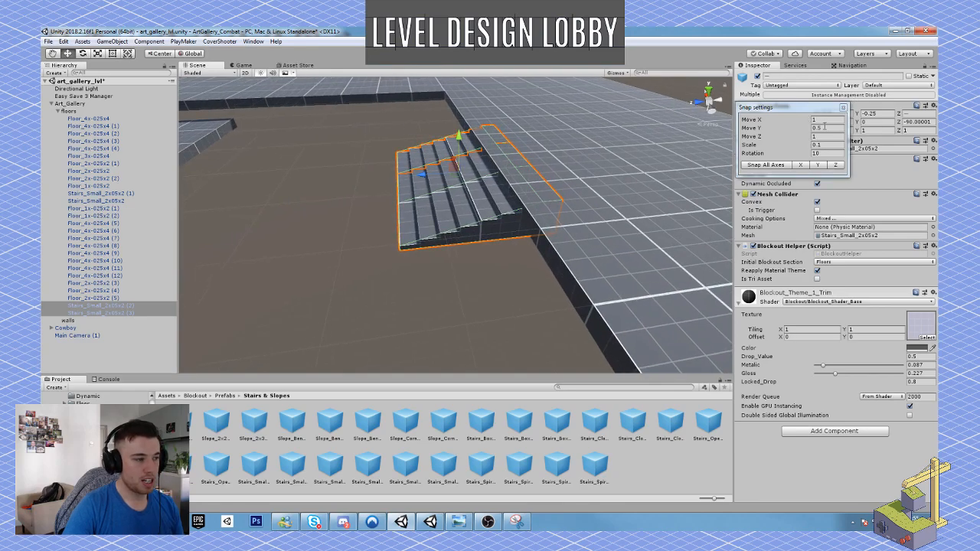
# Set the snap increments for Move X and Move Z to 0.05.
pyautogui.click(818, 121)
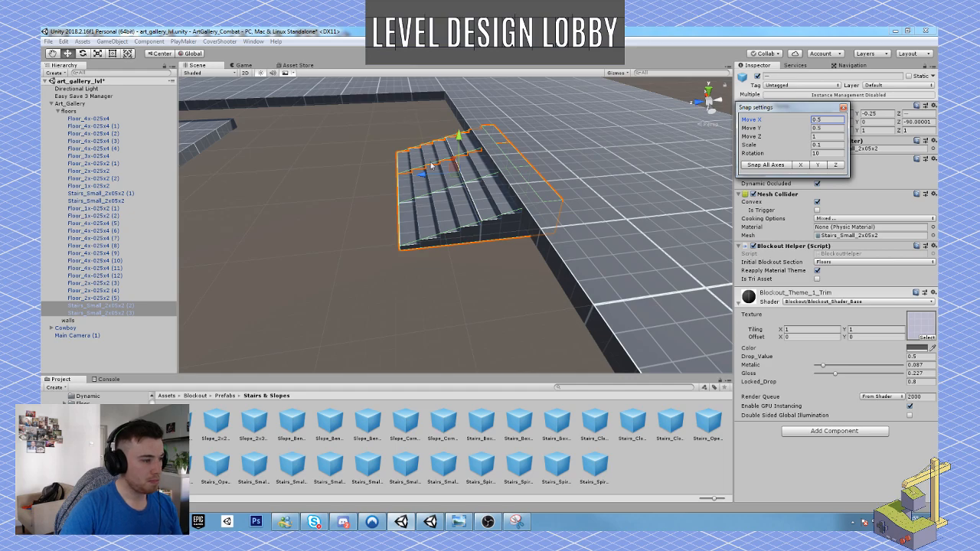
pyautogui.keyDown('ctrl'); pyautogui.moveTo(422, 176); pyautogui.dragTo(414, 179); pyautogui.keyUp('ctrl')
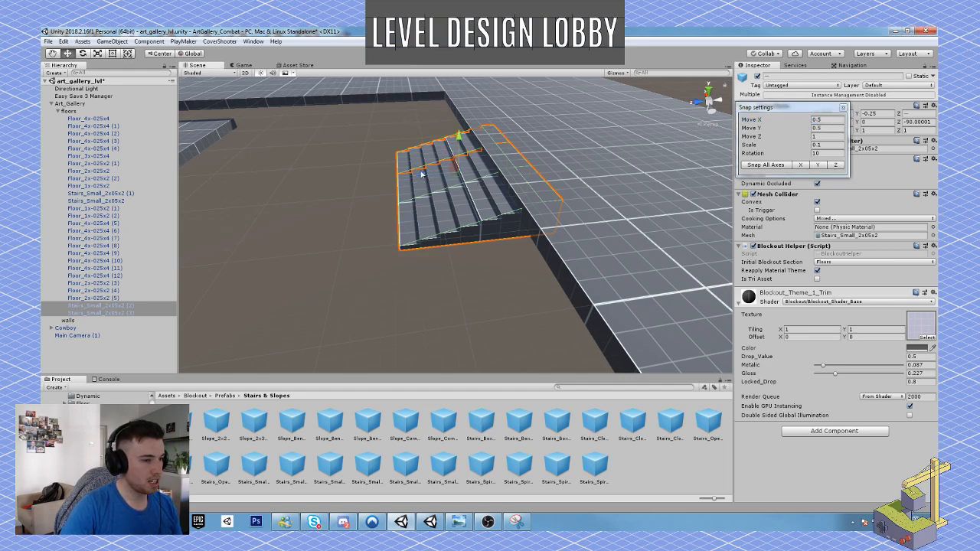
pyautogui.click(824, 120)
pyautogui.click(824, 121)
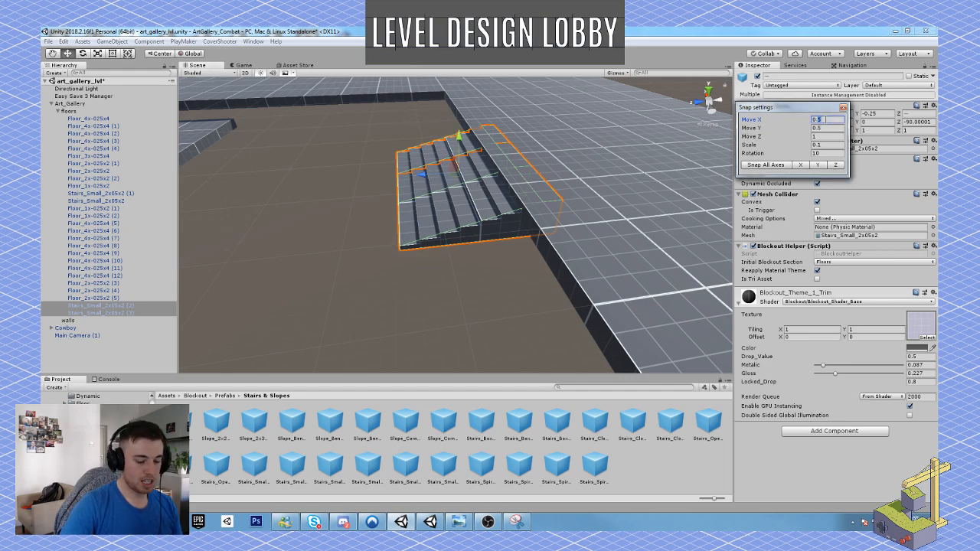
pyautogui.write('0')
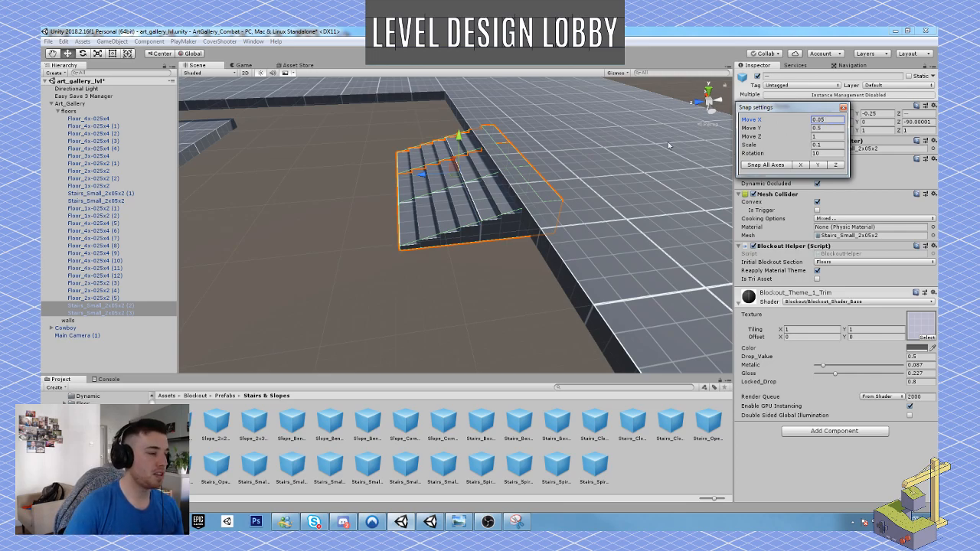
pyautogui.click(415, 177)
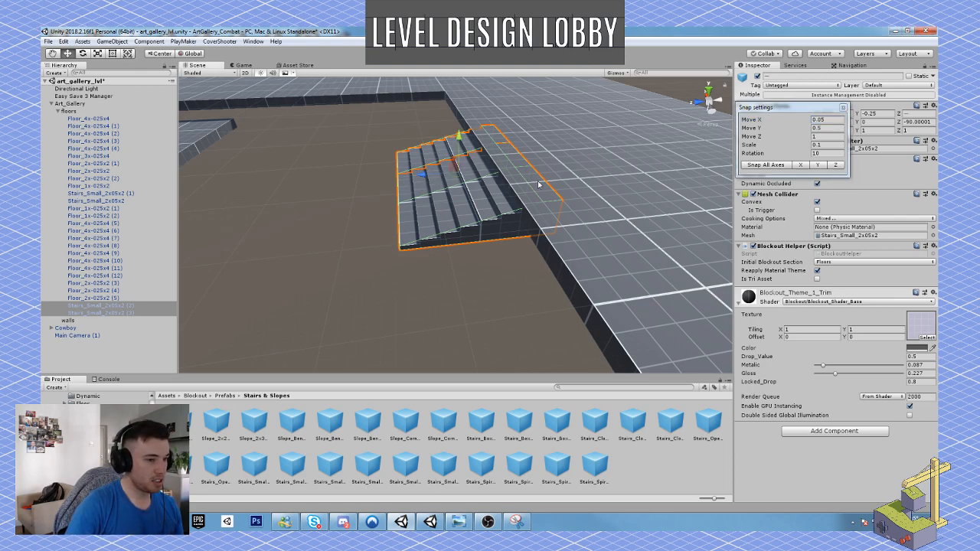
pyautogui.click(831, 136)
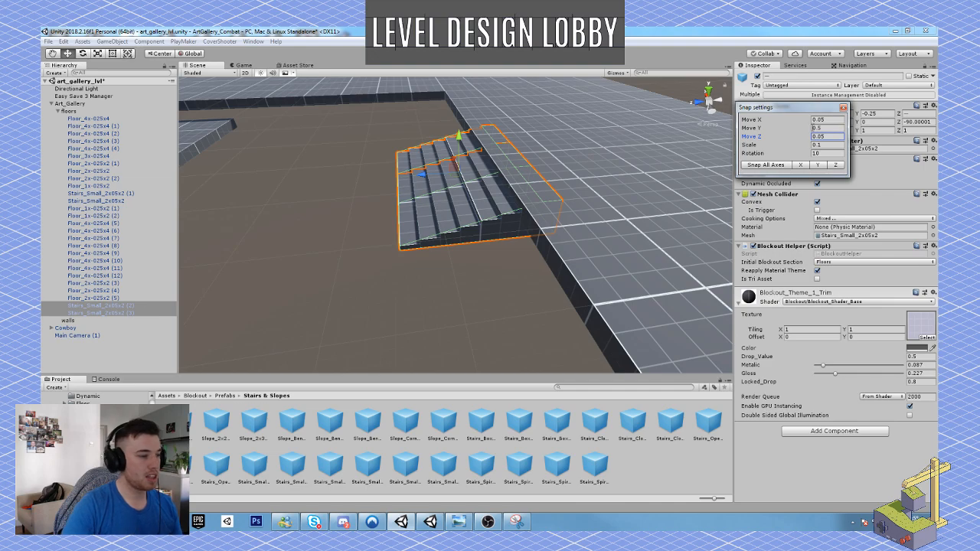
# Slide the stair copies out of the side wing's floor until flush with its inner edge, and adjust their position along that edge.
pyautogui.moveTo(425, 178); pyautogui.dragTo(395, 178)
pyautogui.moveTo(395, 178); pyautogui.dragTo(589, 247, button='right')
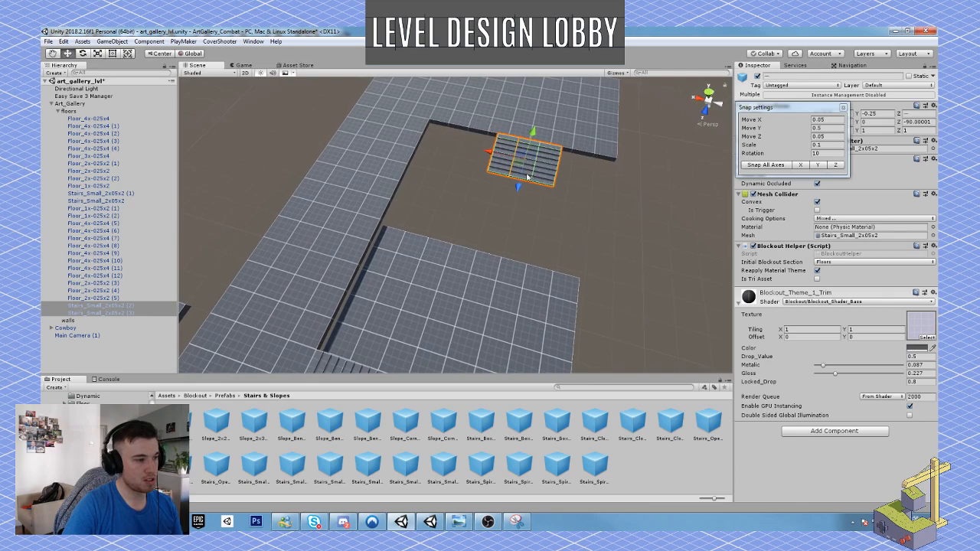
pyautogui.moveTo(491, 152); pyautogui.dragTo(476, 152)
pyautogui.moveTo(520, 128); pyautogui.dragTo(349, 124, button='right')
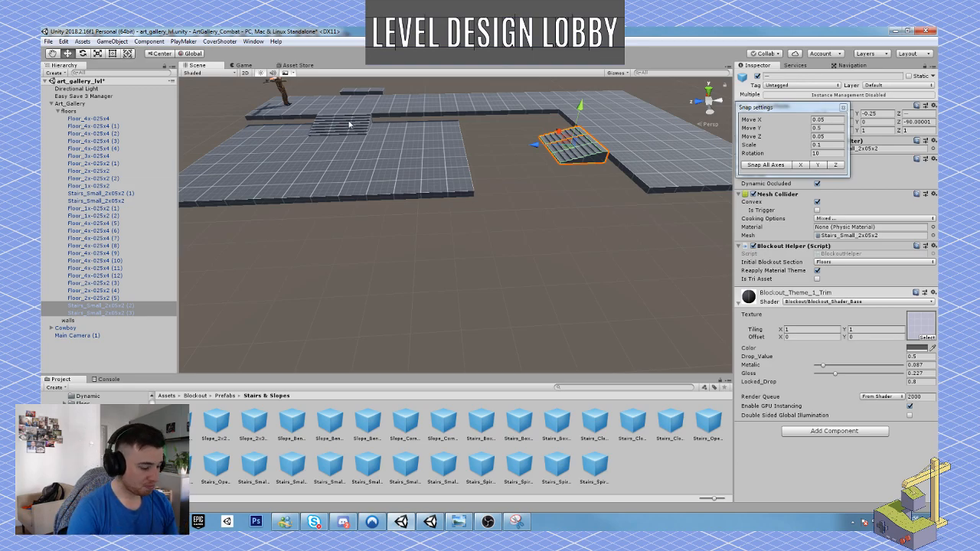
# Examine the blocked-out floors and stairs around the Cowboy's start area and compare them with the hand-drawn floor plan.
pyautogui.keyDown('alt'); pyautogui.moveTo(528, 203); pyautogui.dragTo(604, 217); pyautogui.keyUp('alt')
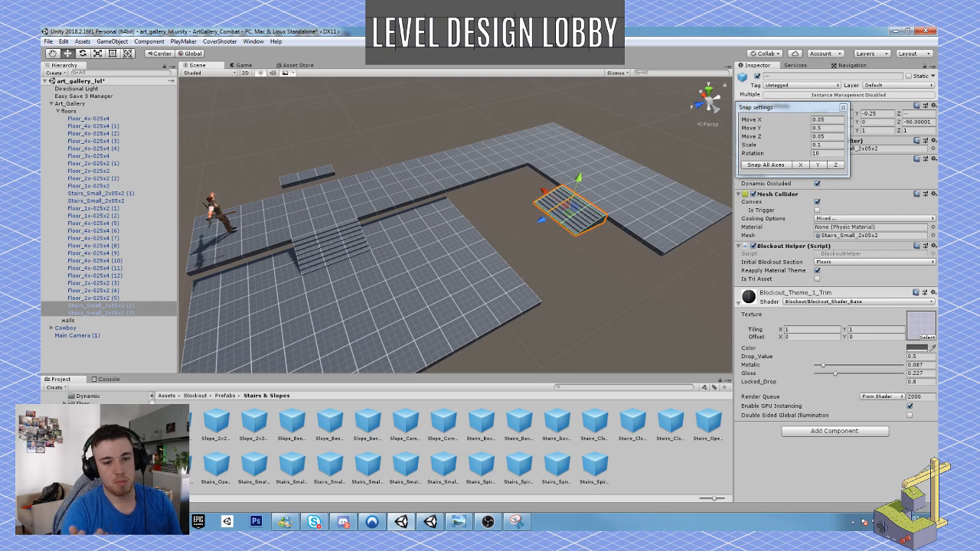
pyautogui.moveTo(613, 308); pyautogui.dragTo(487, 299, button='right')
pyautogui.press('w')
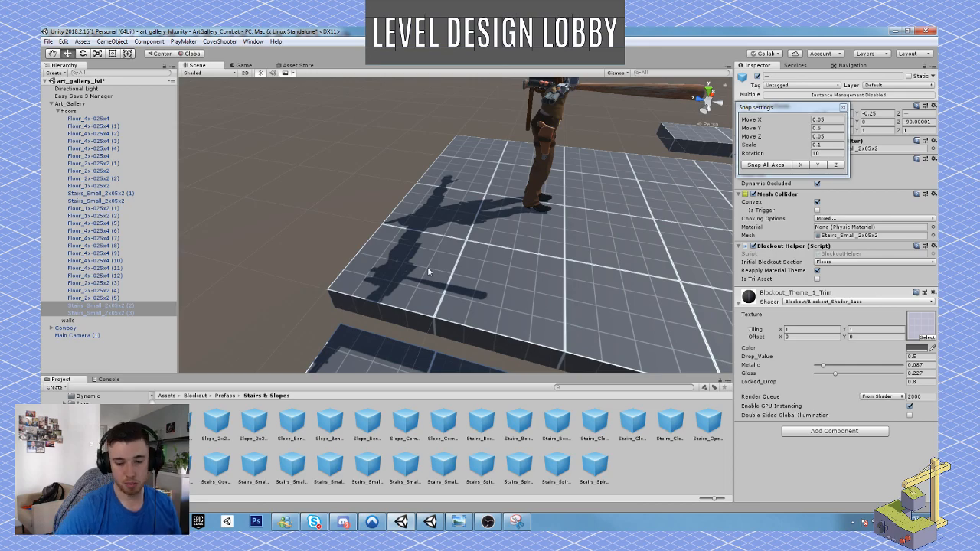
pyautogui.click(458, 521)
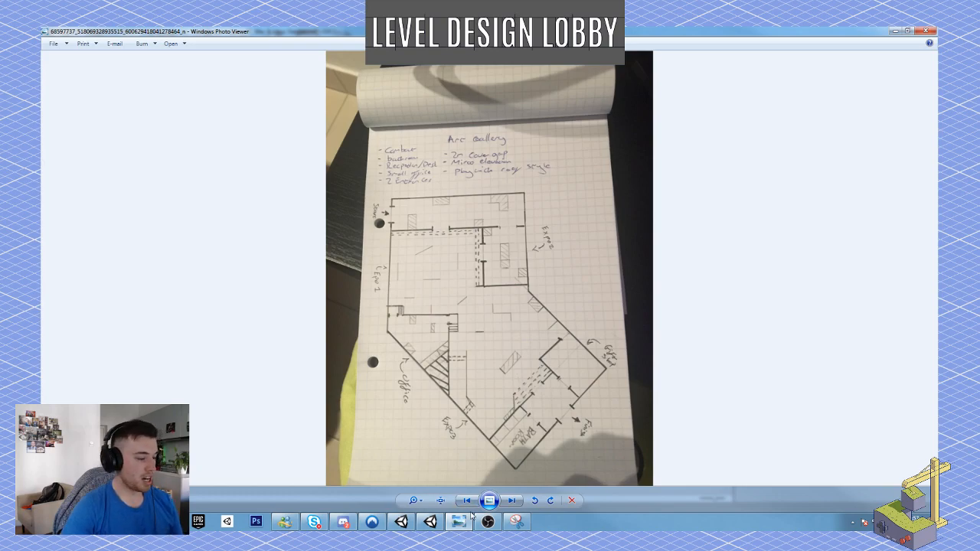
pyautogui.click(403, 522)
pyautogui.press('s')
pyautogui.moveTo(430, 286); pyautogui.dragTo(487, 289, button='right')
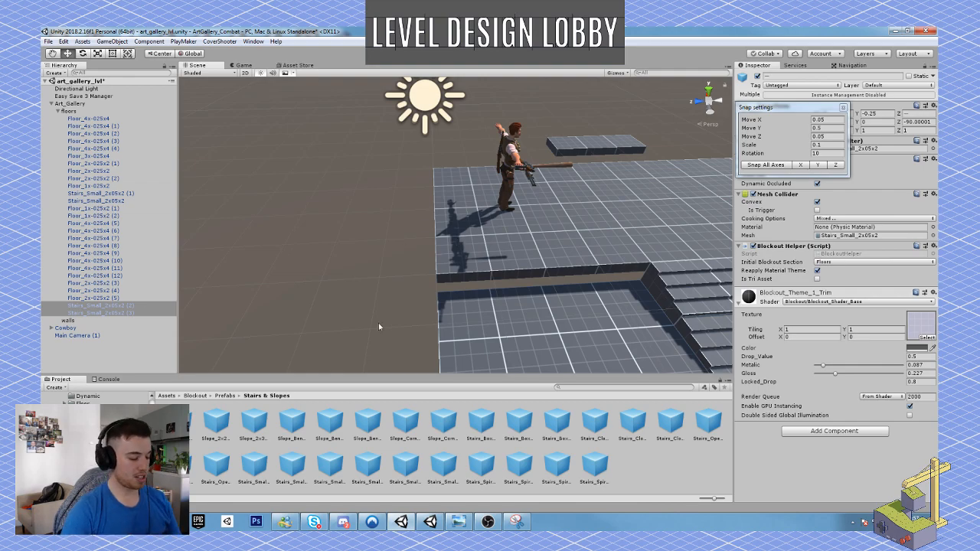
pyautogui.keyDown('alt'); pyautogui.moveTo(498, 280); pyautogui.dragTo(600, 262); pyautogui.keyUp('alt')
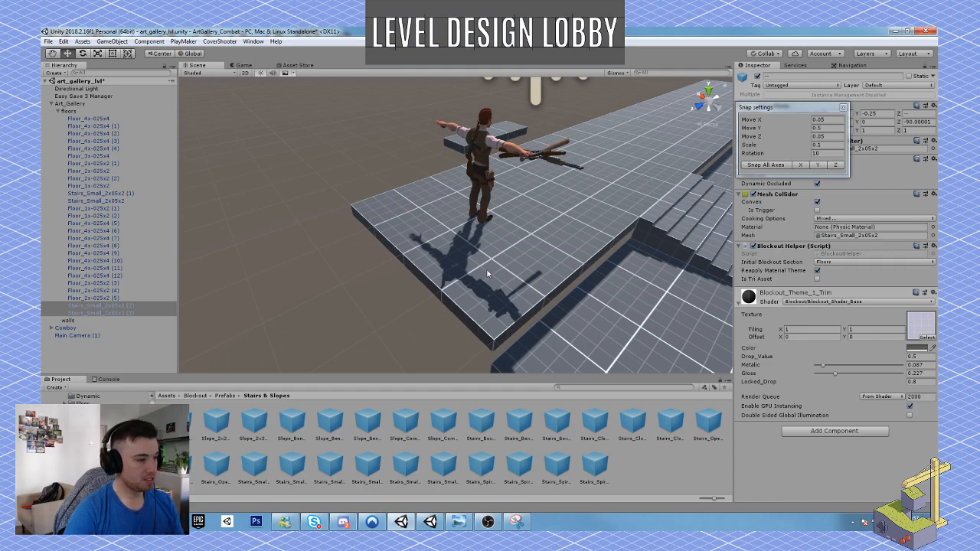
# Play-test the upper corridor with the Cowboy, drawing and aiming the pistol toward the new stairs, and stop the play test.
pyautogui.hotkey('ctrl', 'p')
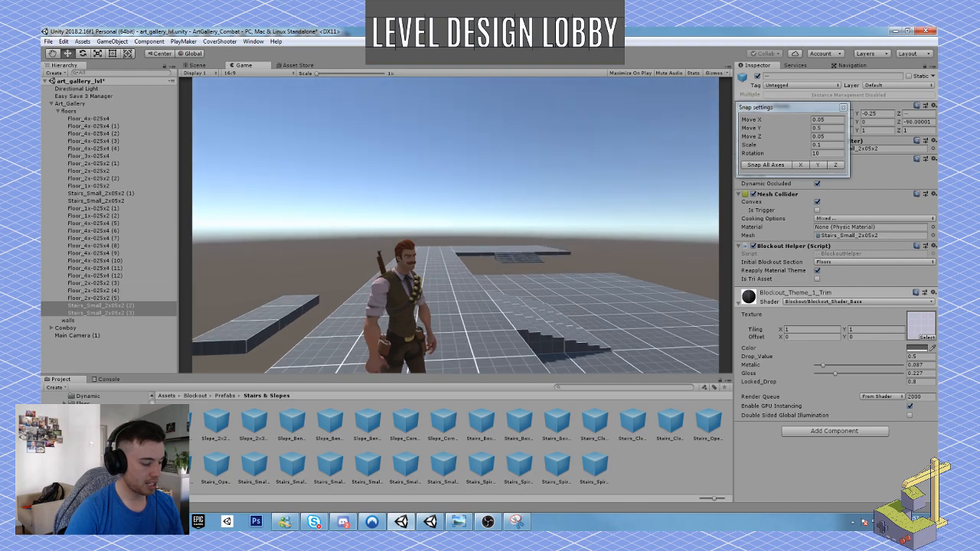
pyautogui.press('2')
pyautogui.press('w')
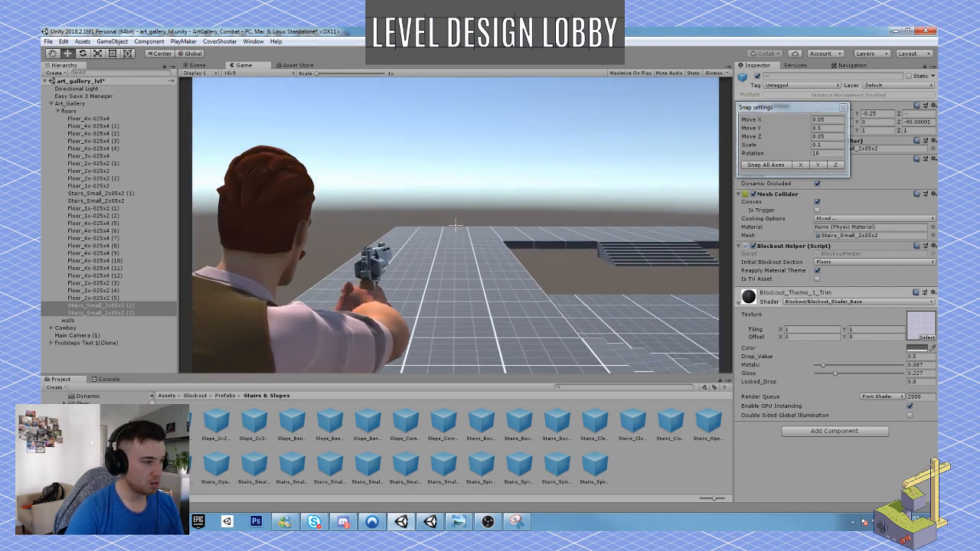
pyautogui.press('w')
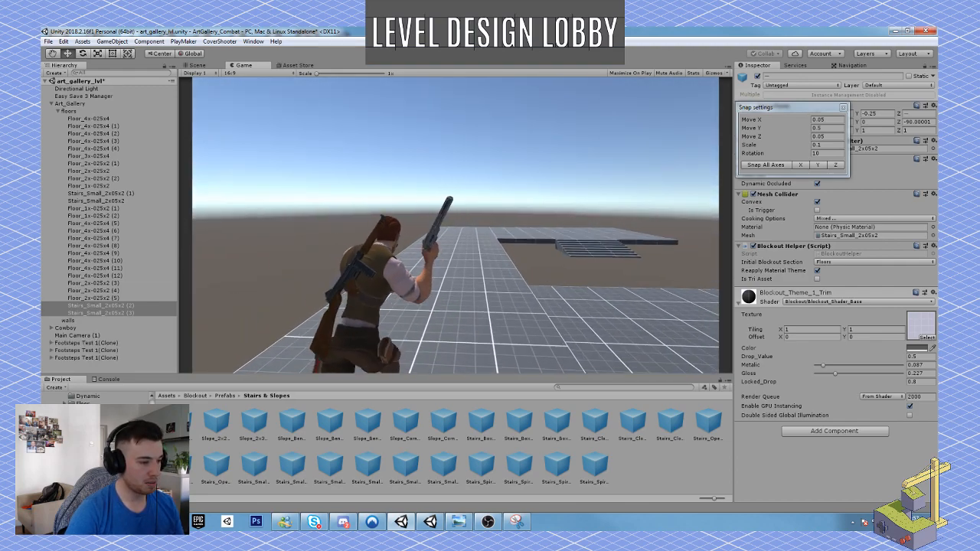
pyautogui.rightClick(456, 225)
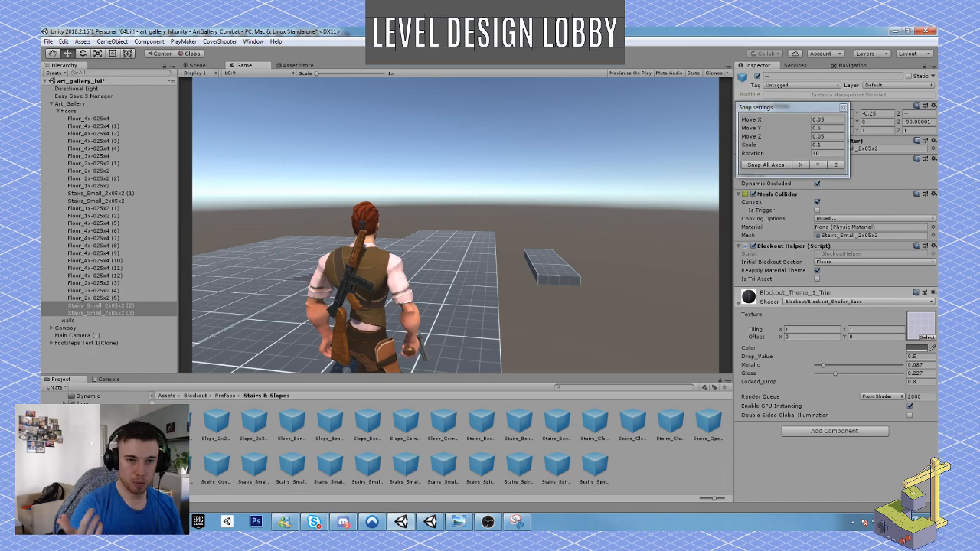
pyautogui.rightClick(455, 225)
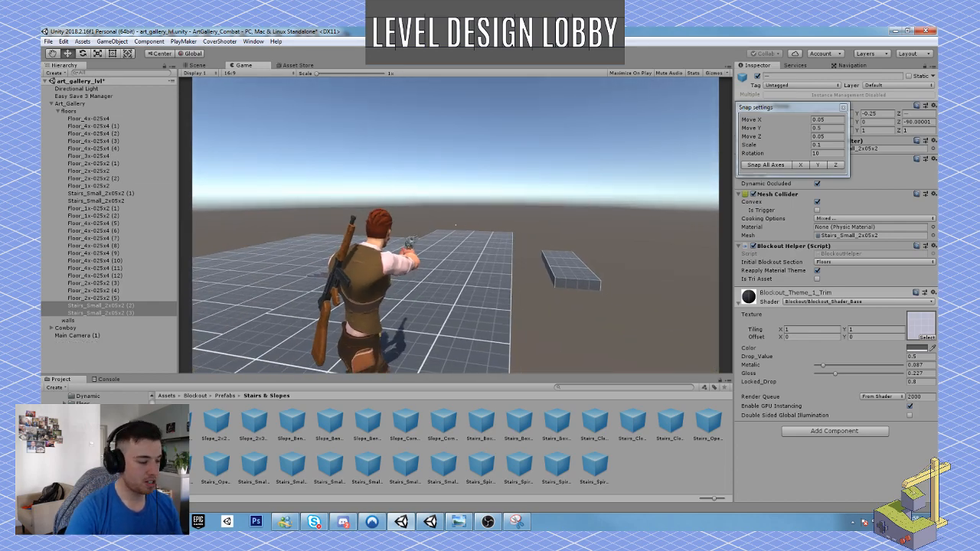
pyautogui.press('super')
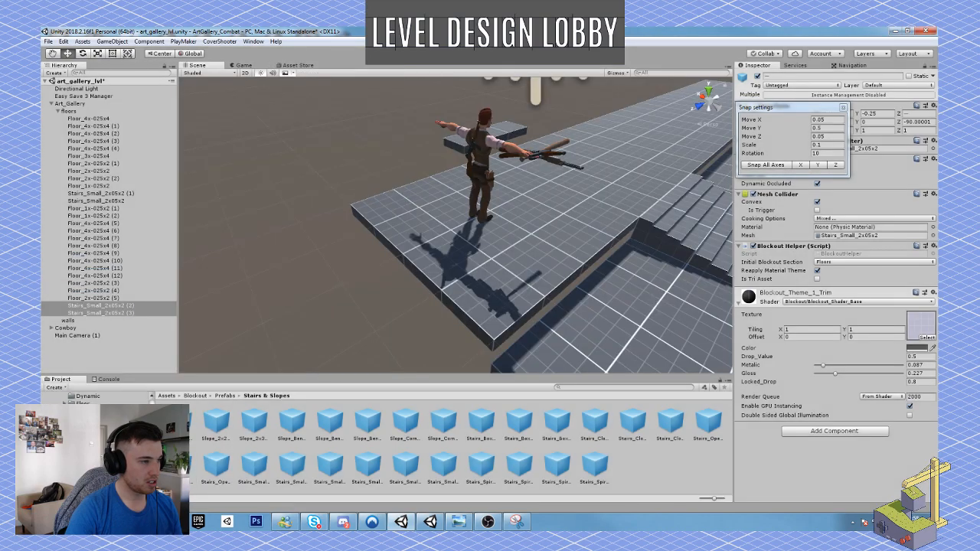
# Switch to the annotated floor plan in Snipping Tool, mark the upper corridor with the custom pen, and return to the Unity scene.
pyautogui.click(517, 522)
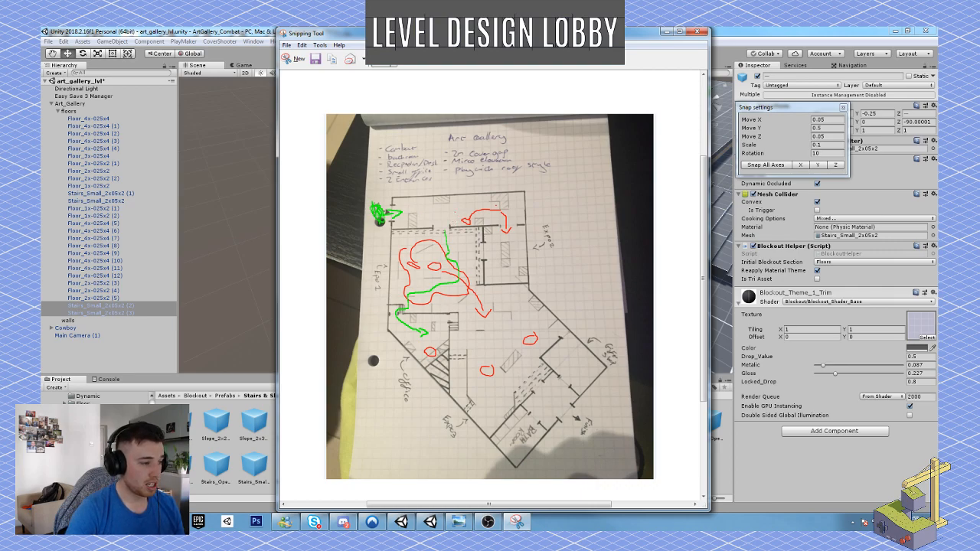
pyautogui.click(393, 66)
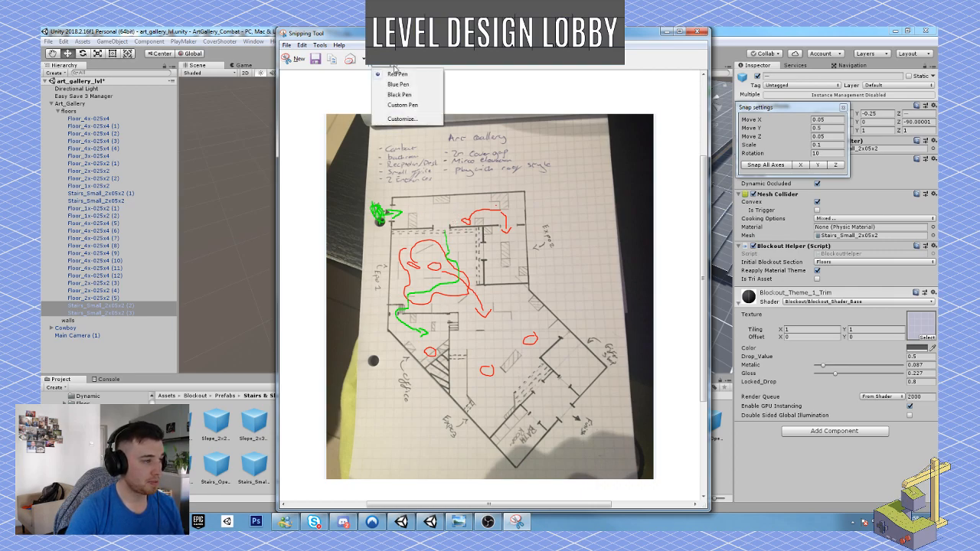
pyautogui.click(410, 106)
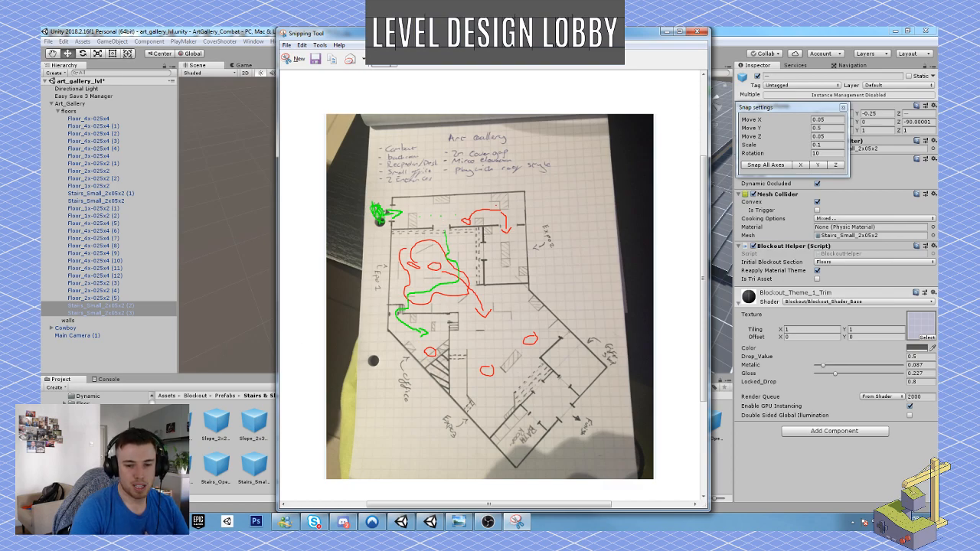
pyautogui.scroll(-1, 490, 291)
pyautogui.hotkey('alt', 'Tab')
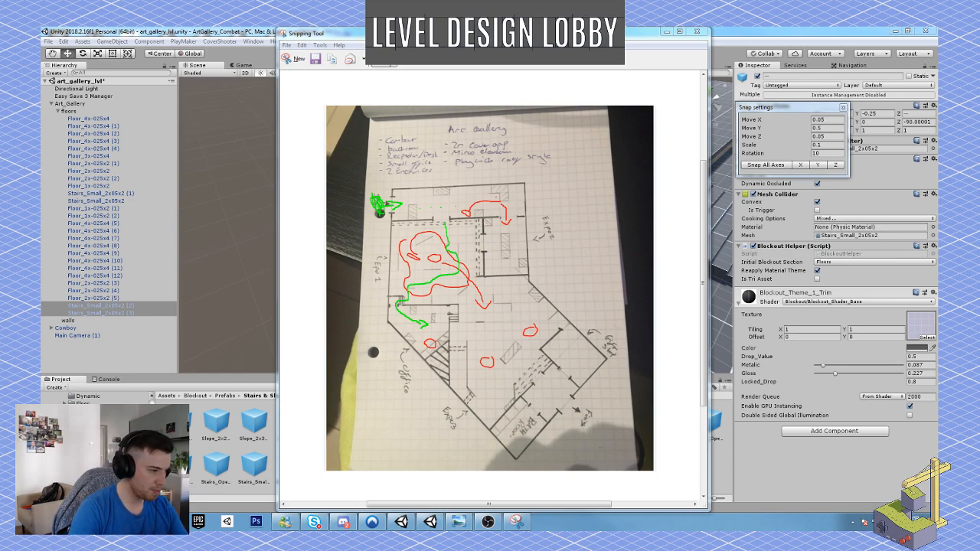
pyautogui.click(666, 33)
pyautogui.scroll(-3, 516, 232)
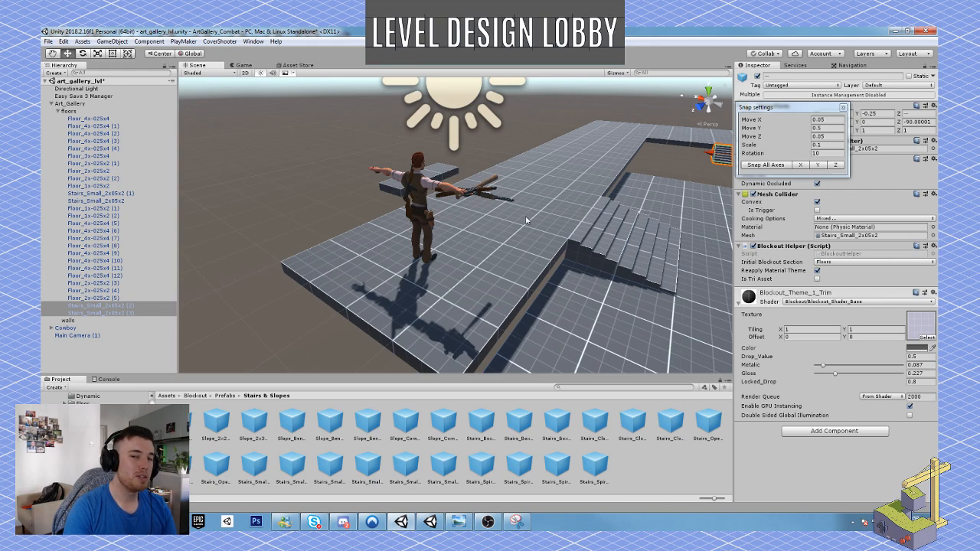
pyautogui.moveTo(572, 192); pyautogui.dragTo(445, 251, button='right')
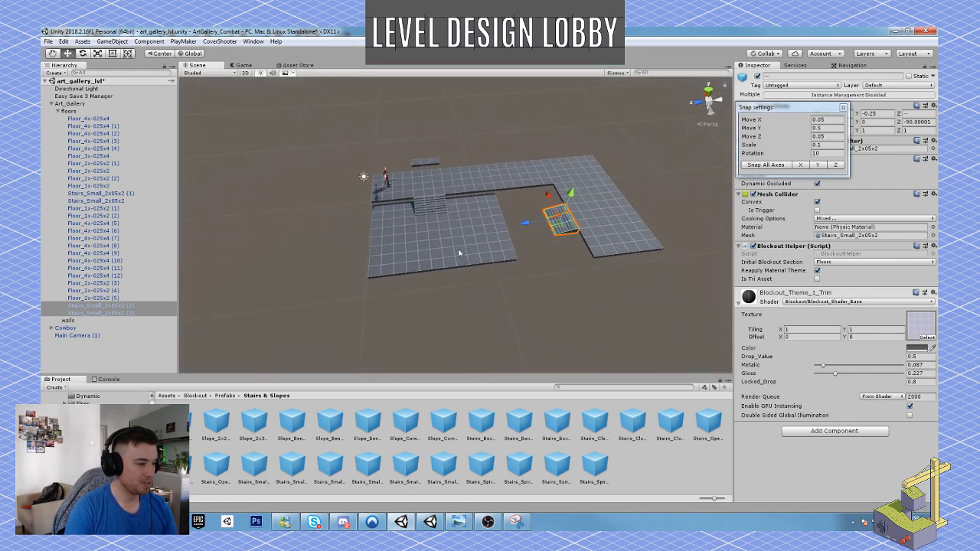
# Duplicate the two lower floor tiles nearest the side wing, try sliding the copies toward the wing, and undo the move.
pyautogui.click(461, 253)
pyautogui.keyDown('shift'); pyautogui.click(422, 253); pyautogui.keyUp('shift')
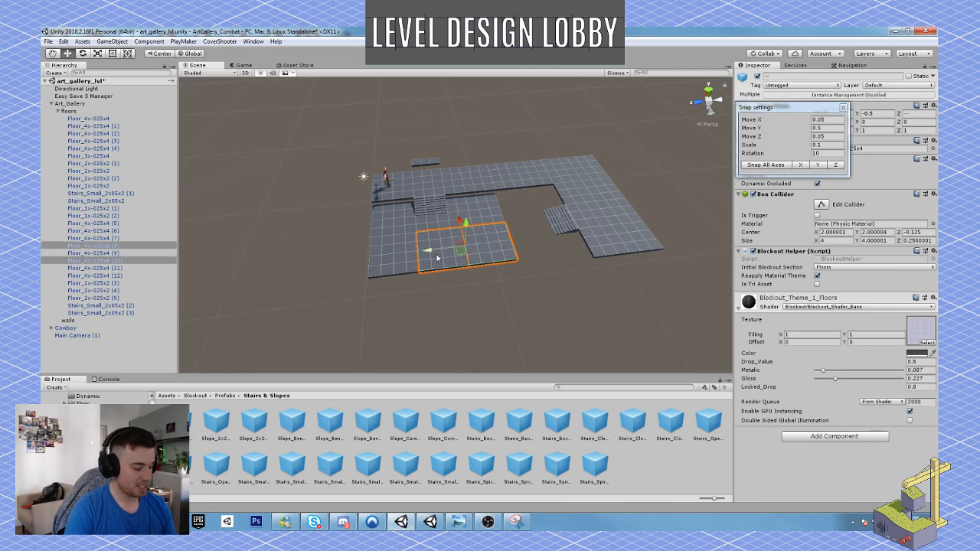
pyautogui.hotkey('ctrl', 'd')
pyautogui.moveTo(429, 254); pyautogui.dragTo(519, 247)
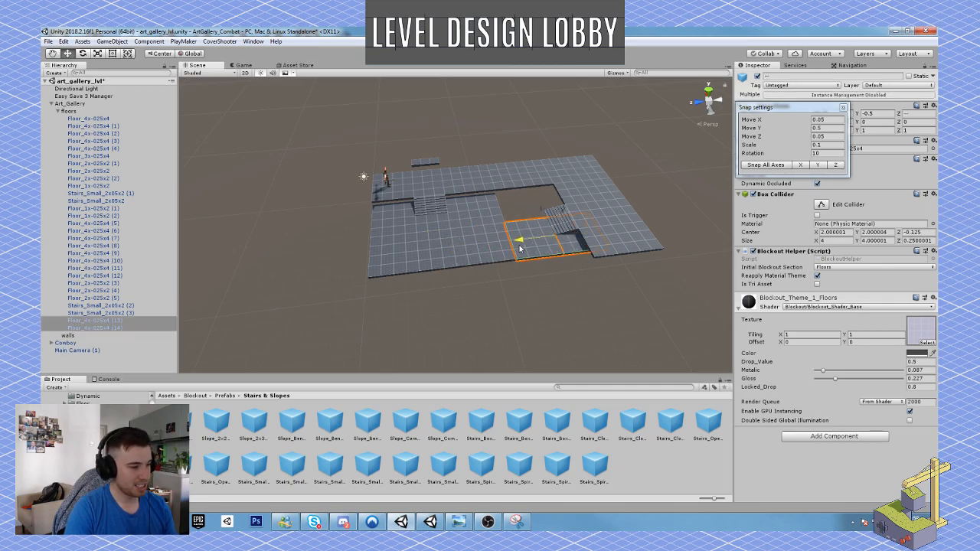
pyautogui.hotkey('ctrl', 'z')
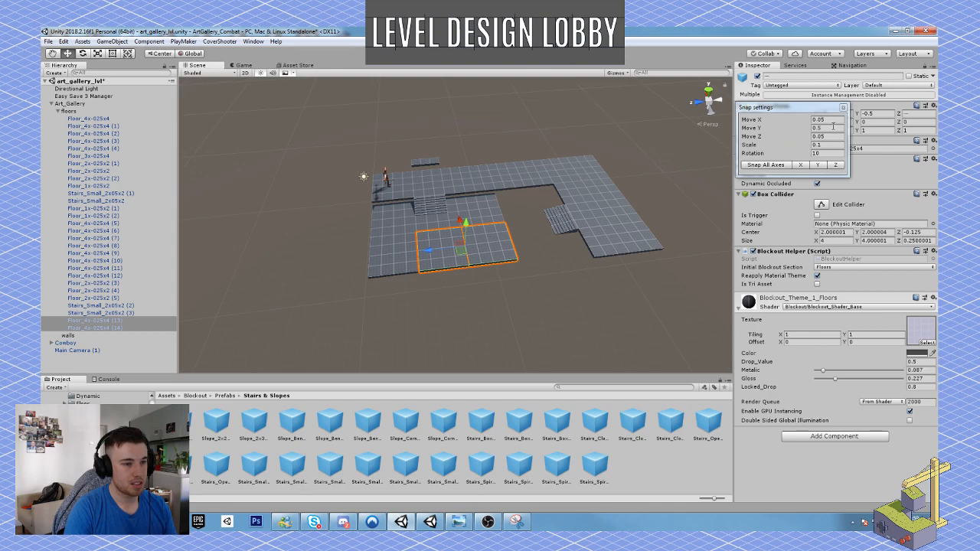
# Set the move snap increments to 1 on the X, Y and Z axes.
pyautogui.click(827, 120)
pyautogui.write('1')
pyautogui.press('Tab')
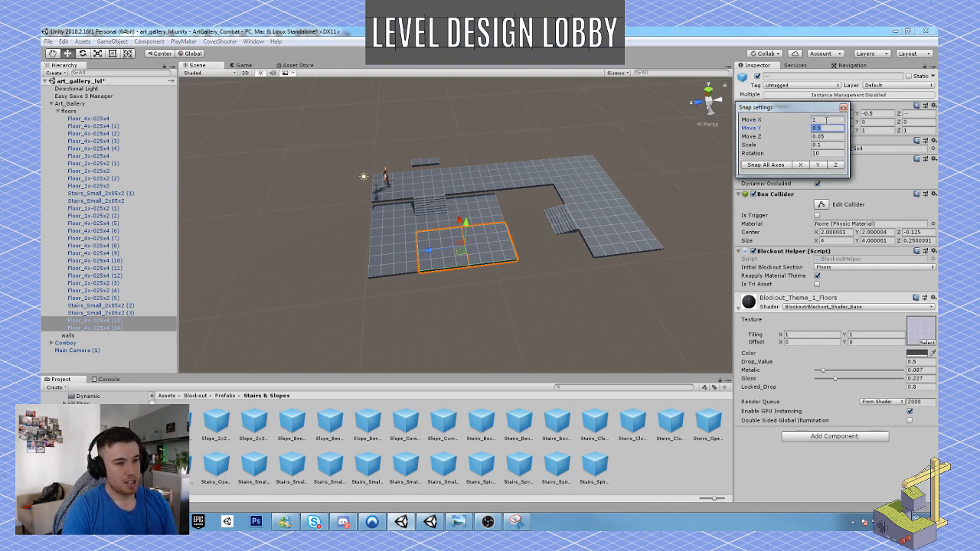
pyautogui.write('1')
pyautogui.press('Tab')
pyautogui.write('1')
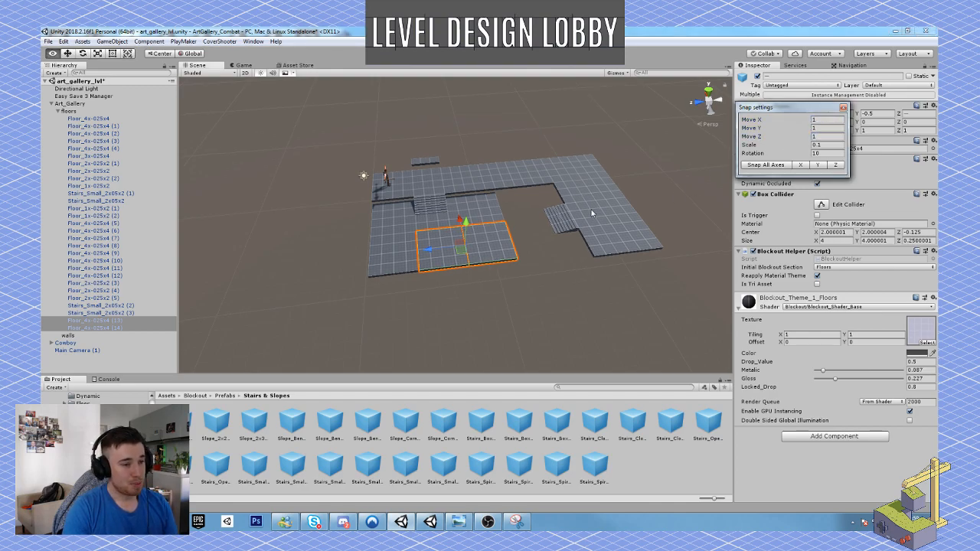
# Fill the gap between the lower floor and the side-wing stairs with the copied floor tiles and a second duplicated pair.
pyautogui.keyDown('alt'); pyautogui.moveTo(591, 209); pyautogui.dragTo(550, 220); pyautogui.keyUp('alt')
pyautogui.moveTo(441, 229); pyautogui.dragTo(439, 182)
pyautogui.hotkey('ctrl', 'd')
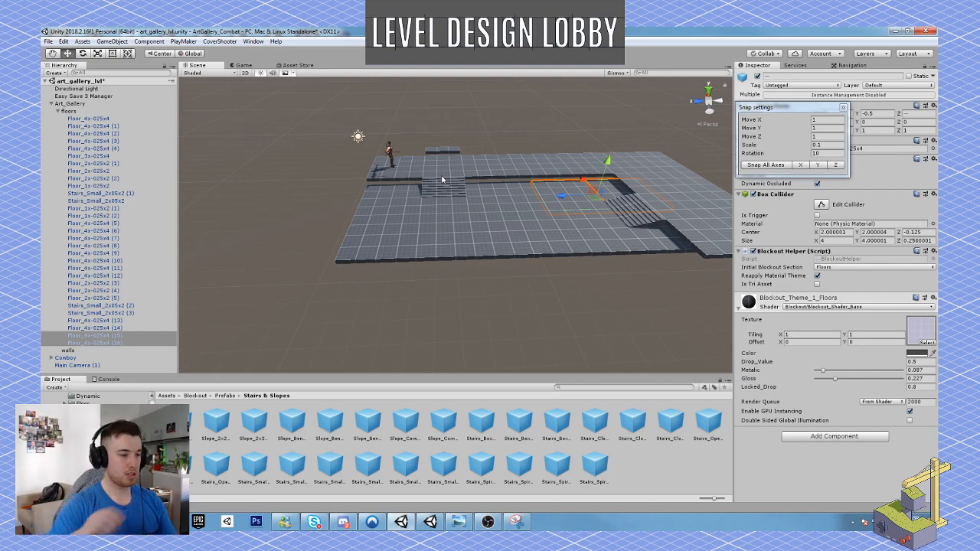
pyautogui.keyDown('alt'); pyautogui.moveTo(497, 233); pyautogui.dragTo(582, 262); pyautogui.keyUp('alt')
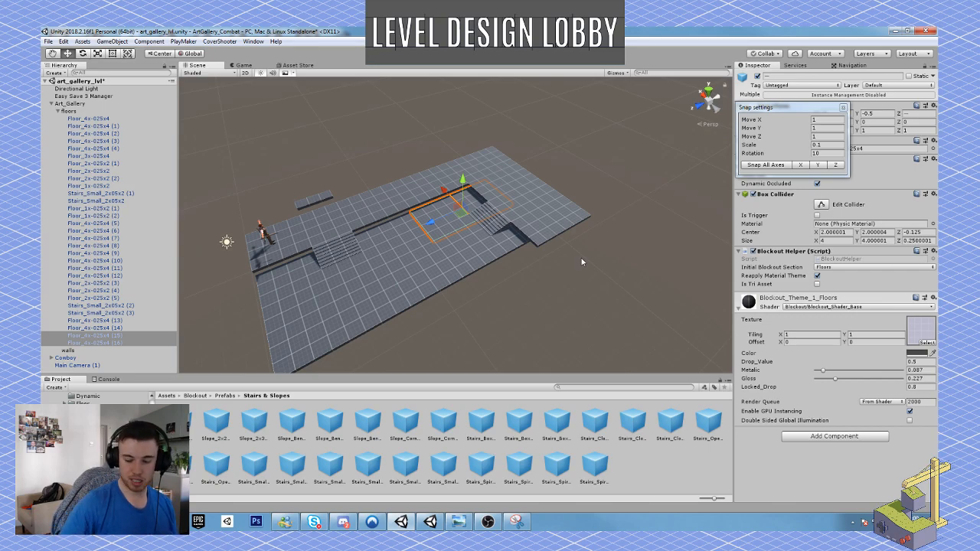
pyautogui.keyDown('alt'); pyautogui.moveTo(508, 239); pyautogui.dragTo(523, 258); pyautogui.keyUp('alt')
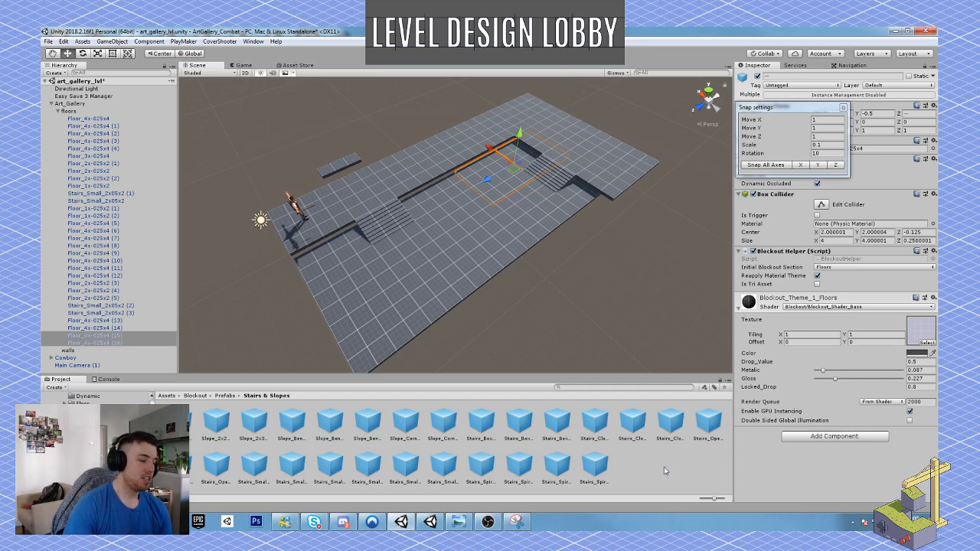
# Review the hand-drawn floor plan in Windows Photo Viewer and its annotated copy in Snipping Tool, and return to the Unity scene.
pyautogui.click(458, 521)
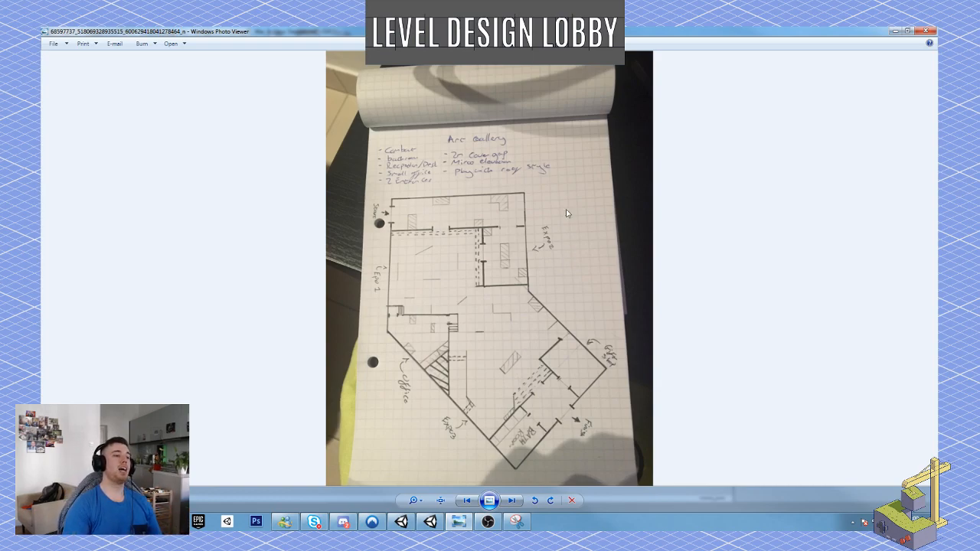
pyautogui.click(488, 521)
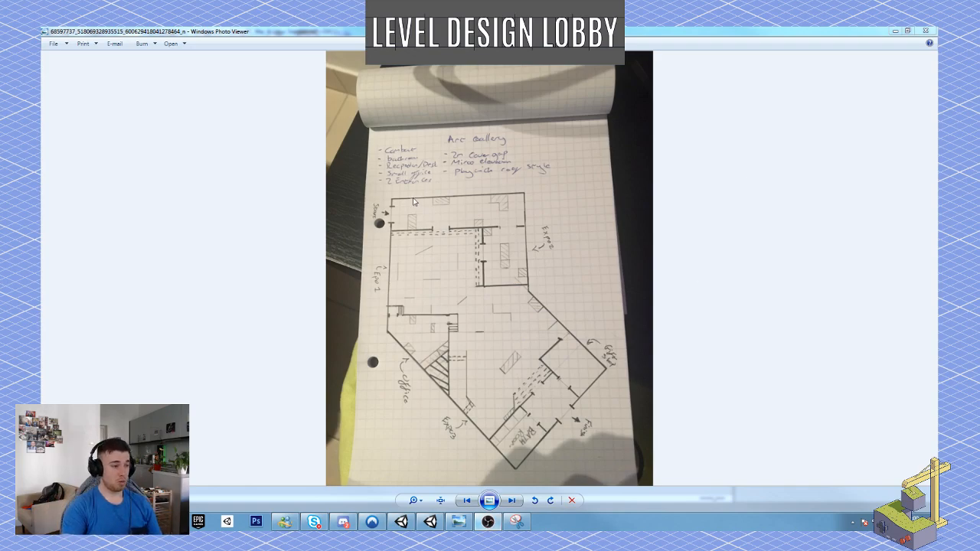
pyautogui.click(925, 31)
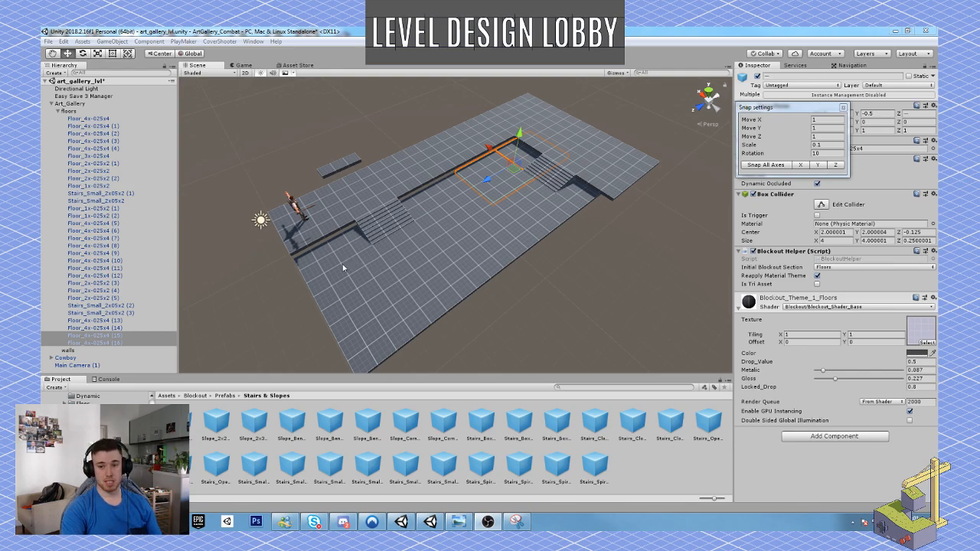
pyautogui.click(518, 523)
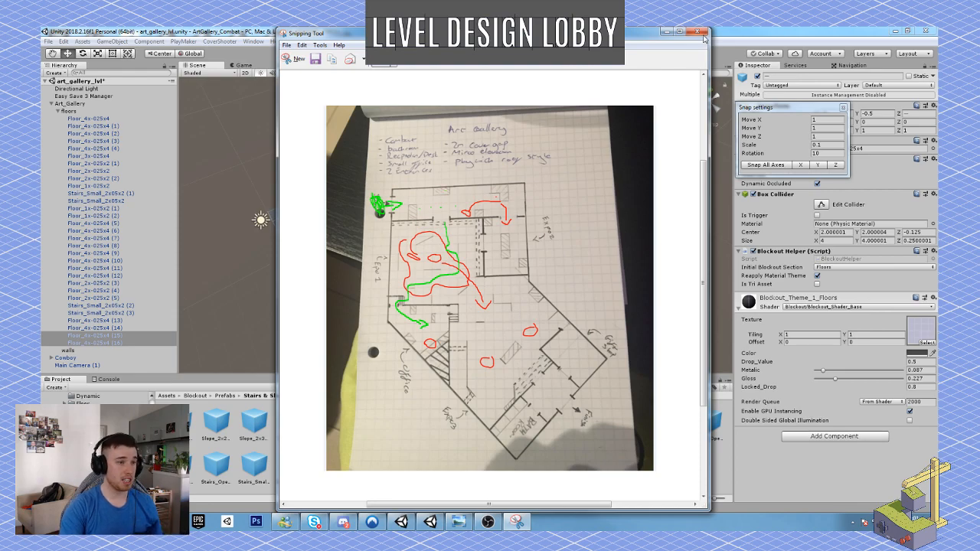
pyautogui.click(664, 31)
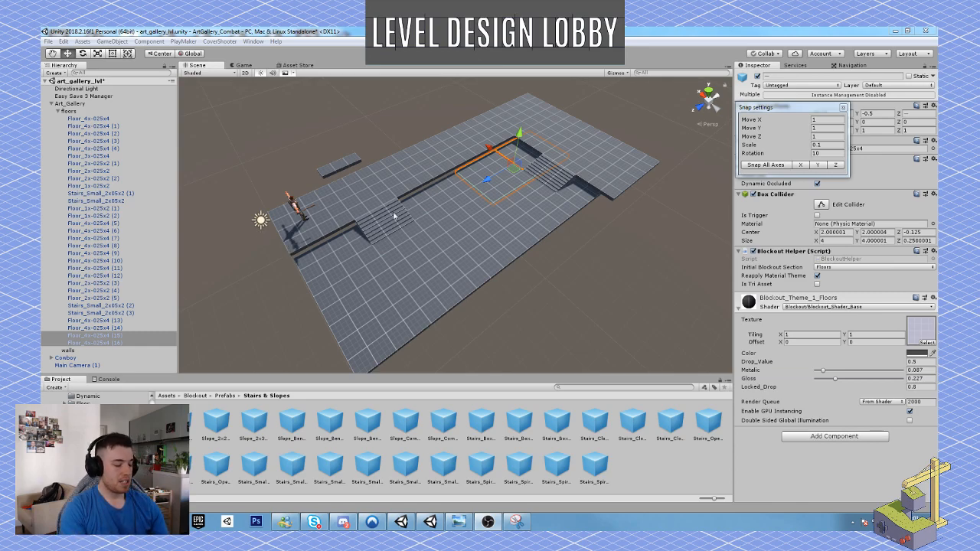
# Try vertex-snapping the bottom corner of the Cowboy's floor tile onto the lower floor's corner, and undo the move.
pyautogui.moveTo(494, 278); pyautogui.dragTo(452, 217, button='right')
pyautogui.press('w')
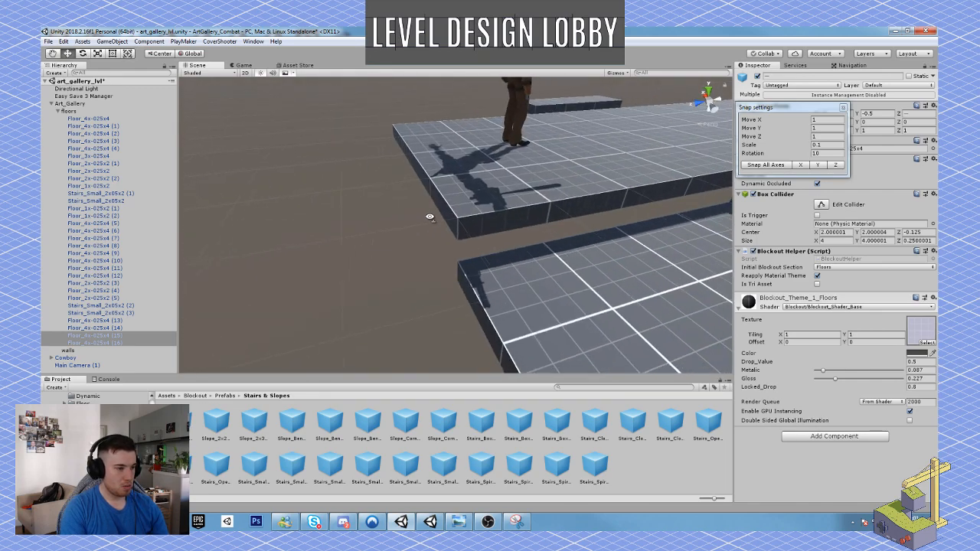
pyautogui.click(481, 211)
pyautogui.press('v')
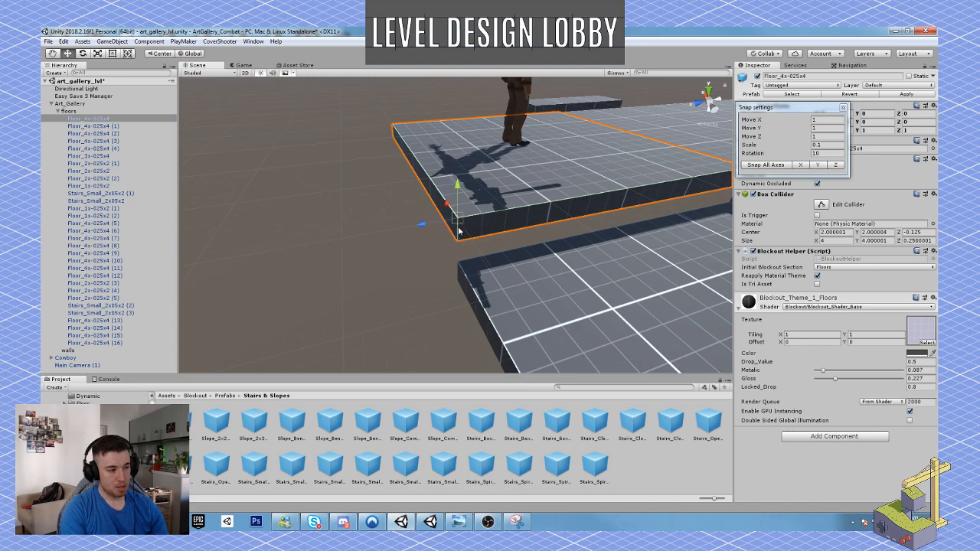
pyautogui.moveTo(460, 227); pyautogui.dragTo(457, 251)
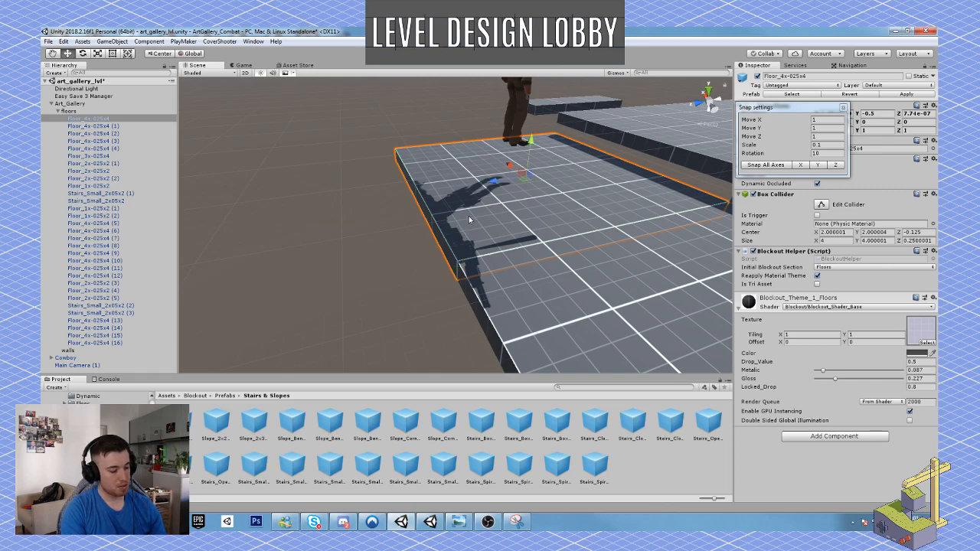
pyautogui.hotkey('ctrl', 'z')
pyautogui.moveTo(469, 216); pyautogui.dragTo(491, 202, button='right')
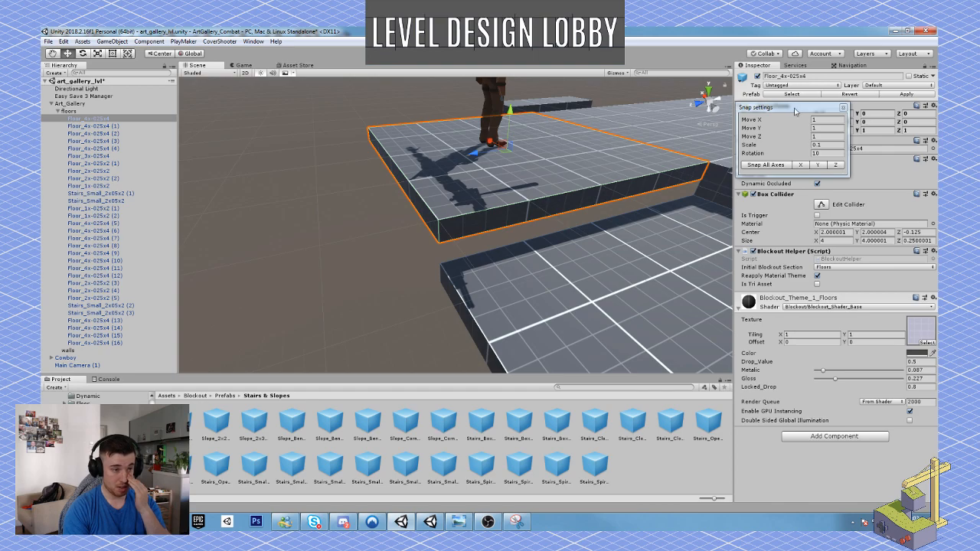
pyautogui.keyDown('ctrl'); pyautogui.moveTo(470, 155); pyautogui.dragTo(476, 175); pyautogui.keyUp('ctrl')
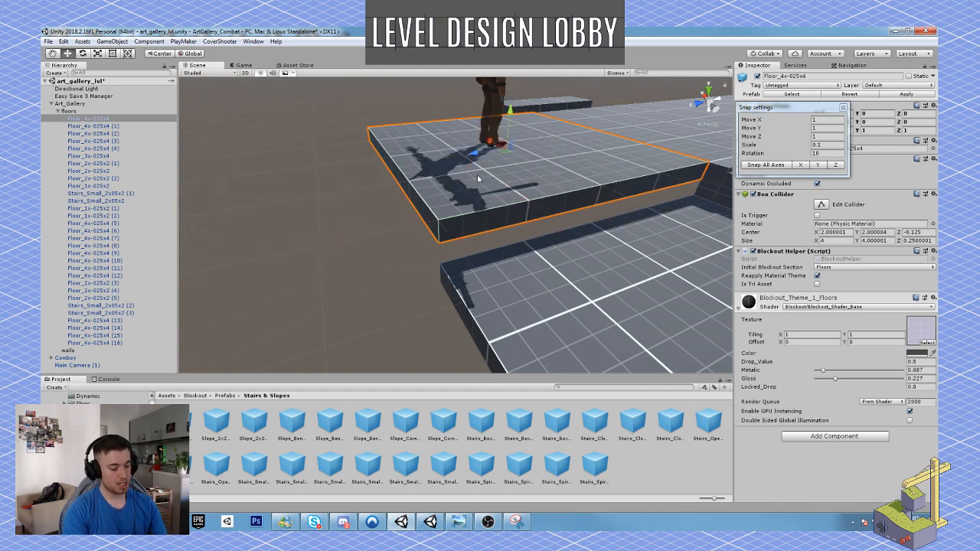
pyautogui.press('v')
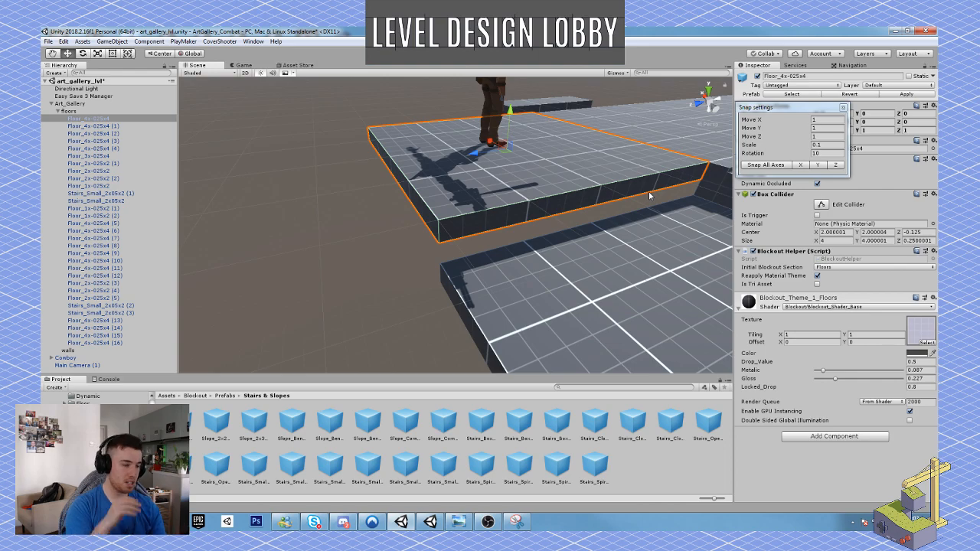
pyautogui.moveTo(649, 196); pyautogui.dragTo(661, 261, button='right')
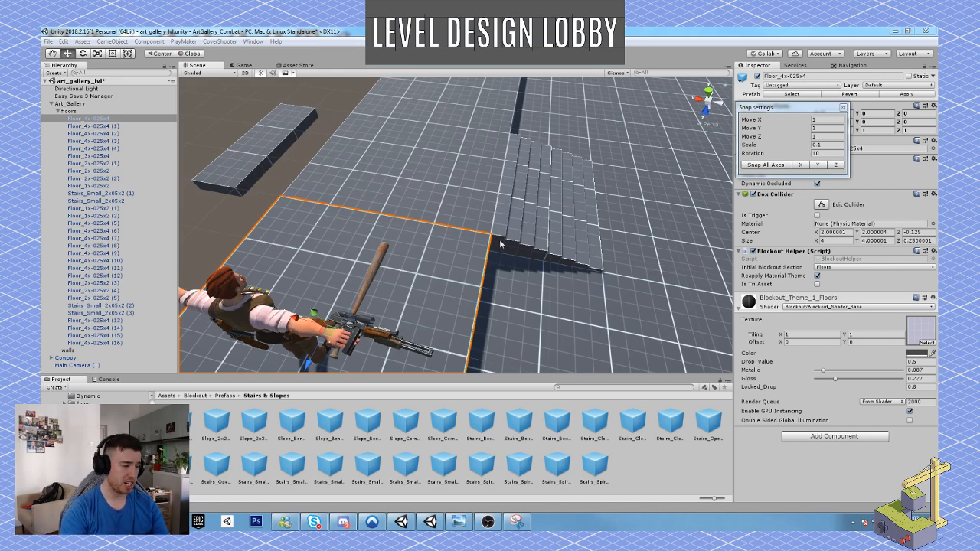
pyautogui.press('s')
pyautogui.moveTo(501, 243); pyautogui.dragTo(433, 205, button='right')
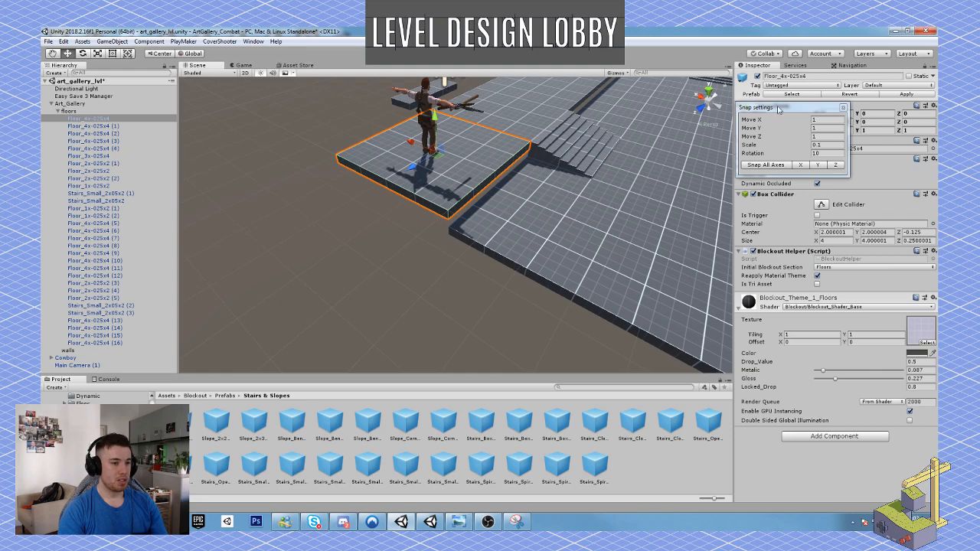
# Show where the Snap Settings command is located and reposition the Snap settings window.
pyautogui.moveTo(780, 108); pyautogui.dragTo(776, 109)
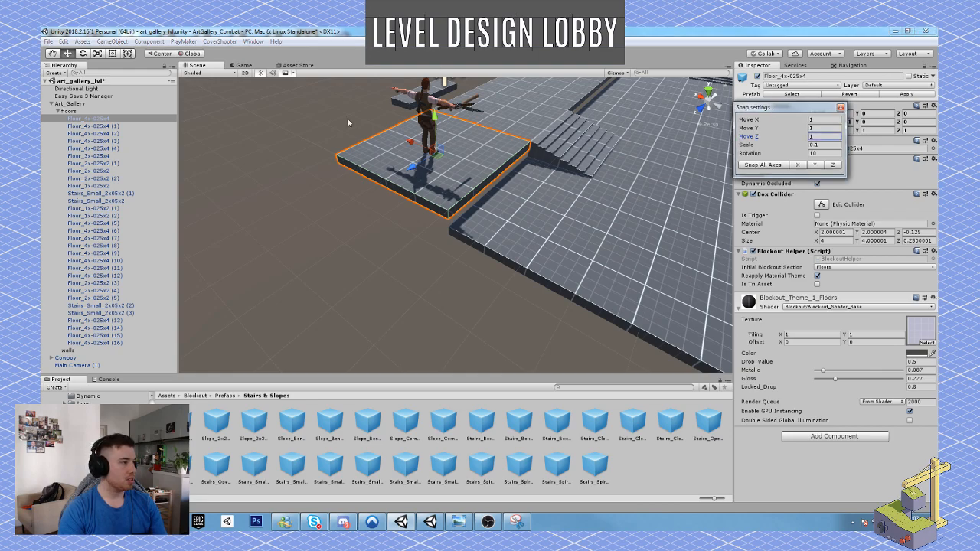
pyautogui.click(67, 42)
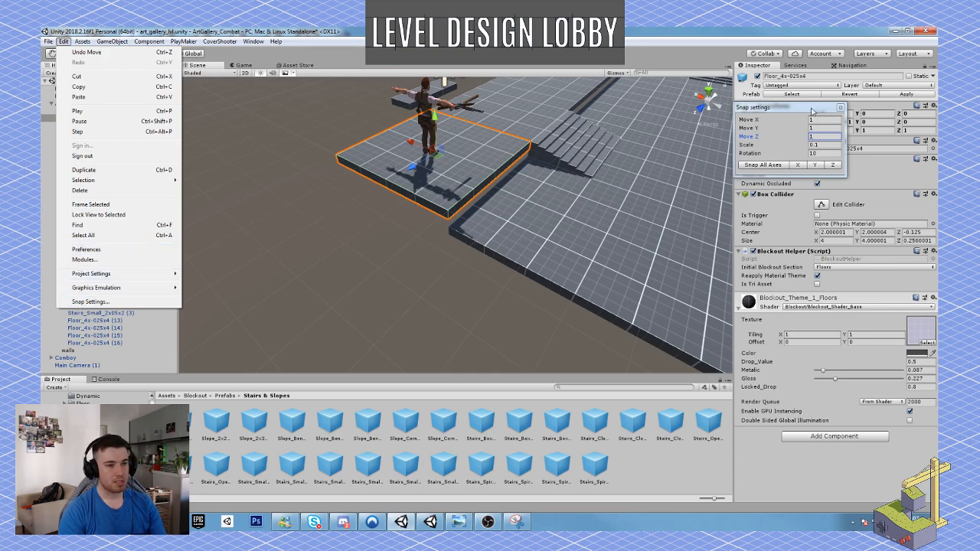
pyautogui.click(813, 112)
pyautogui.moveTo(806, 111); pyautogui.dragTo(781, 109)
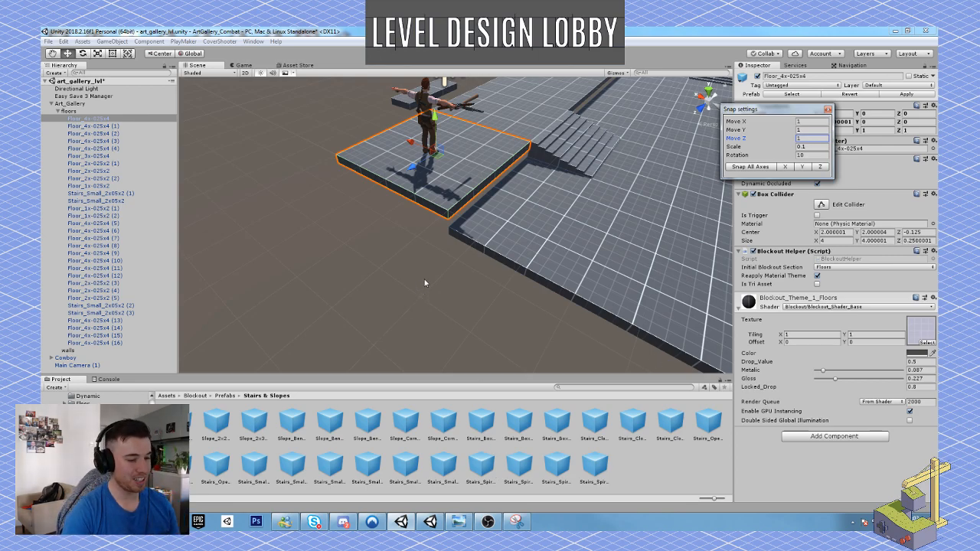
# Extend the lower floor outward beside the side-wing stairs with three duplicated 4x4 floor tiles.
pyautogui.moveTo(427, 275); pyautogui.dragTo(457, 237, button='right')
pyautogui.press('s')
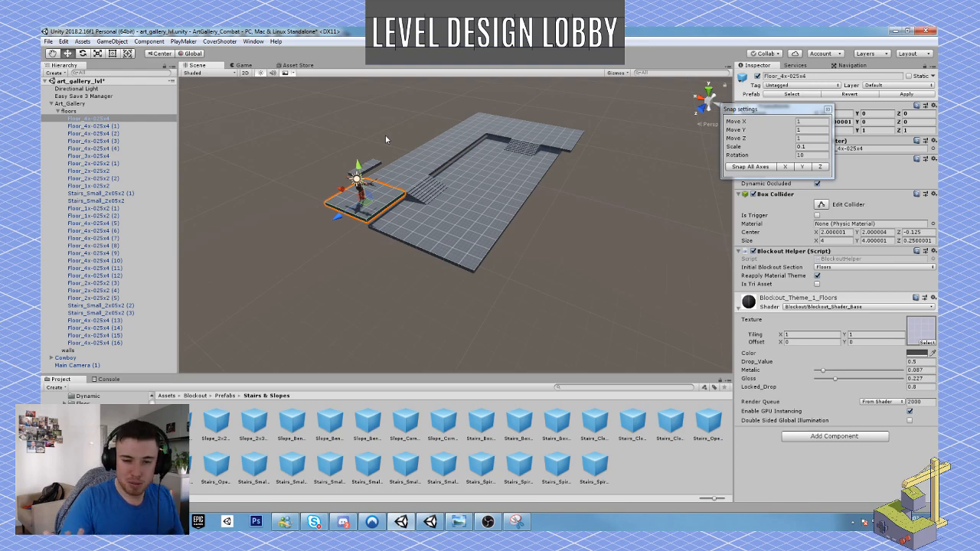
pyautogui.keyDown('alt'); pyautogui.moveTo(426, 171); pyautogui.dragTo(353, 197); pyautogui.keyUp('alt')
pyautogui.moveTo(352, 197); pyautogui.dragTo(489, 242, button='right')
pyautogui.click(429, 233)
pyautogui.hotkey('ctrl', 'd')
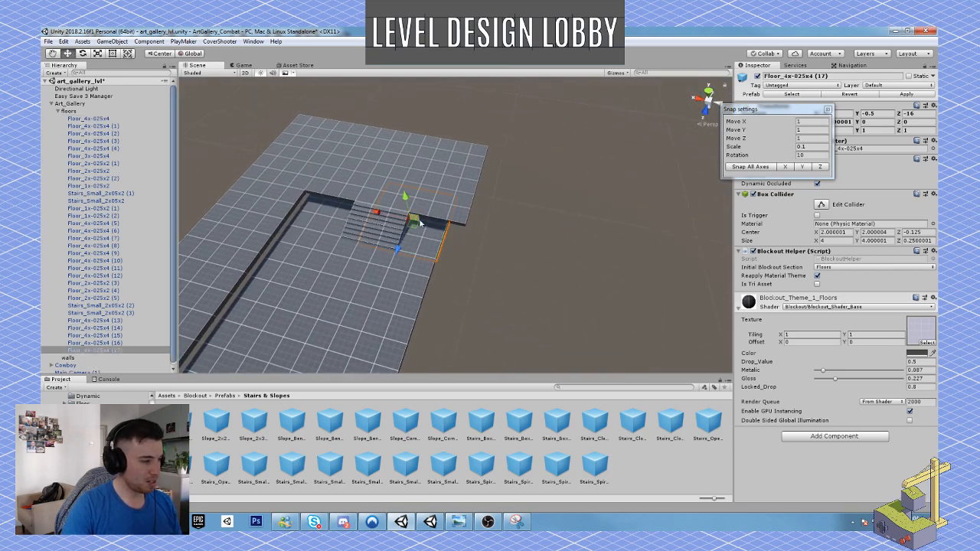
pyautogui.moveTo(374, 216); pyautogui.dragTo(451, 194)
pyautogui.hotkey('ctrl', 'd')
pyautogui.click(462, 178)
pyautogui.hotkey('ctrl', 'd')
# Duplicate the three outer-edge tiles of the lower floor and slide the copies outward to widen the main room.
pyautogui.keyDown('shift'); pyautogui.click(413, 207); pyautogui.keyUp('shift')
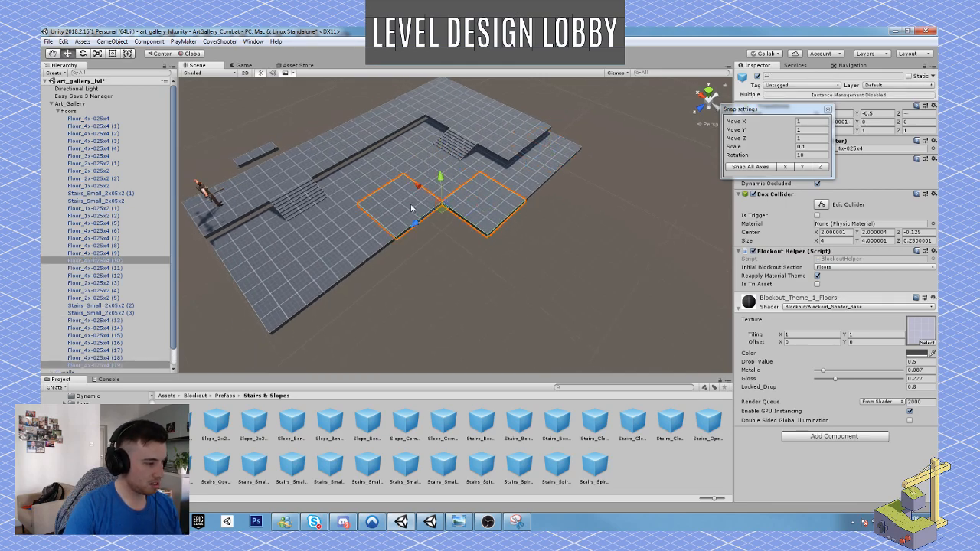
pyautogui.click(413, 207)
pyautogui.keyDown('shift'); pyautogui.click(364, 249); pyautogui.keyUp('shift')
pyautogui.keyDown('shift'); pyautogui.click(293, 275); pyautogui.keyUp('shift')
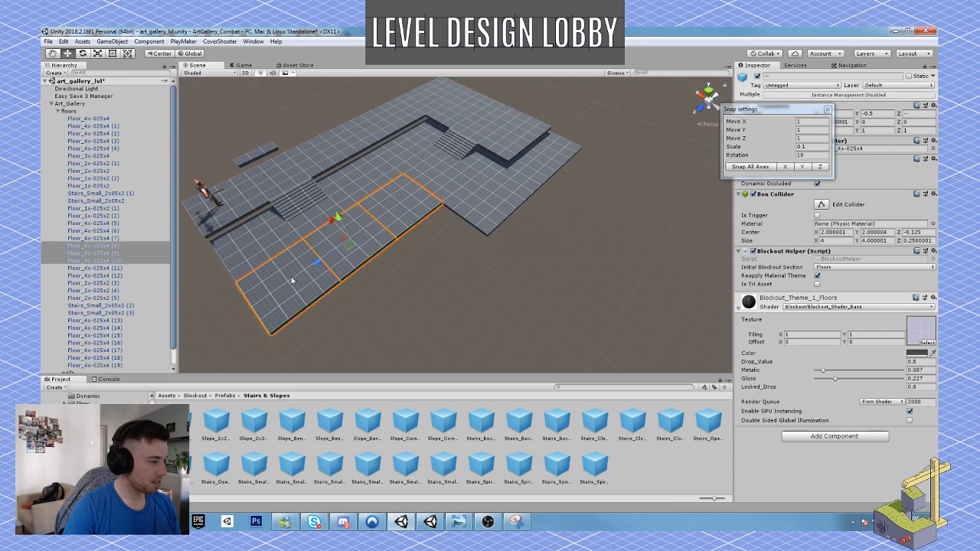
pyautogui.hotkey('ctrl', 'd')
pyautogui.moveTo(335, 219); pyautogui.dragTo(437, 270)
pyautogui.keyDown('alt'); pyautogui.moveTo(546, 281); pyautogui.dragTo(442, 202); pyautogui.keyUp('alt')
pyautogui.click(493, 336)
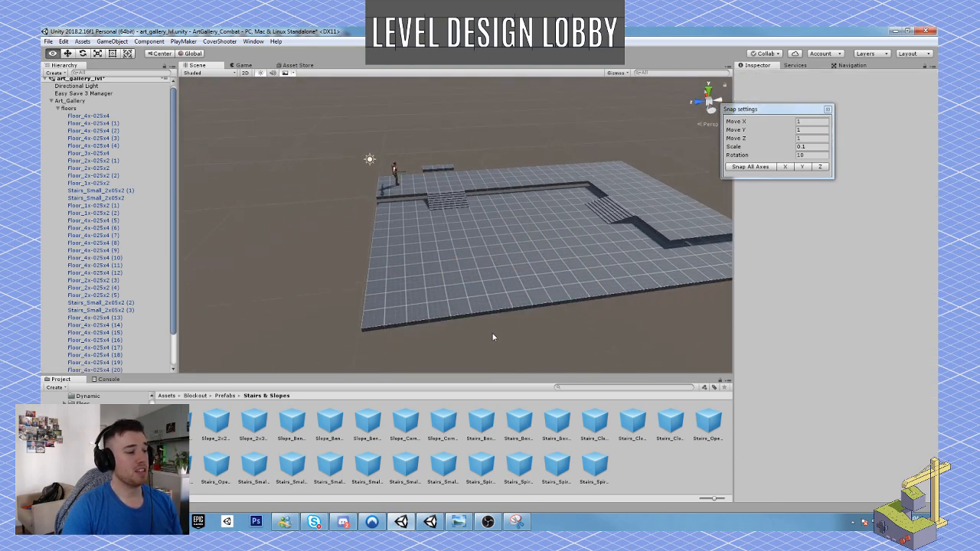
pyautogui.keyDown('alt'); pyautogui.moveTo(493, 335); pyautogui.dragTo(642, 330); pyautogui.keyUp('alt')
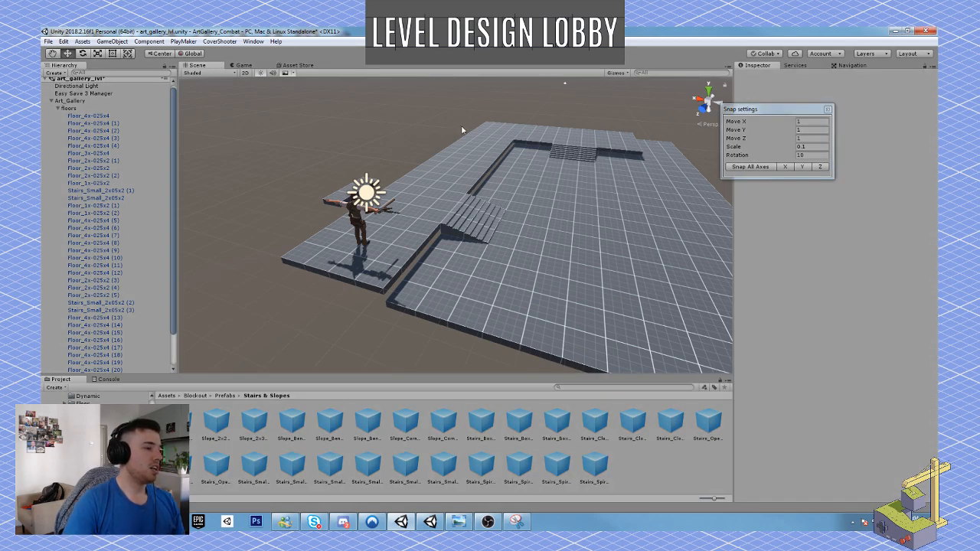
# Play-test the widened main room by running the Cowboy across the lower floor and past both sets of stairs.
pyautogui.press('w')
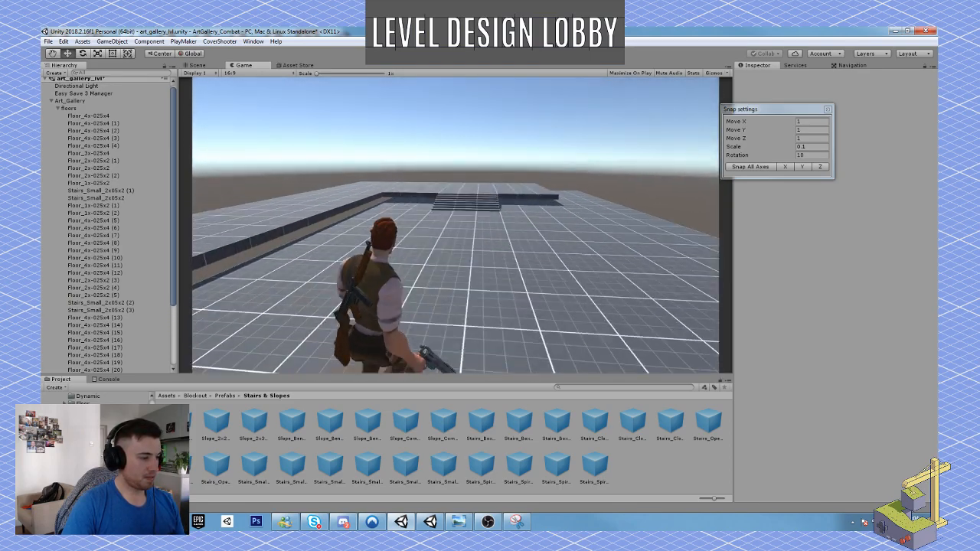
pyautogui.press('w')
pyautogui.press('w')
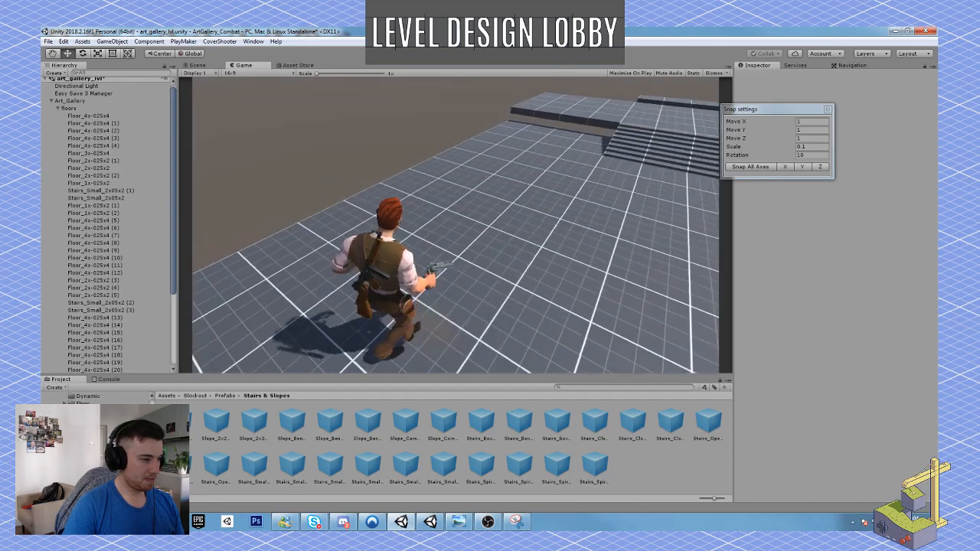
pyautogui.press('w')
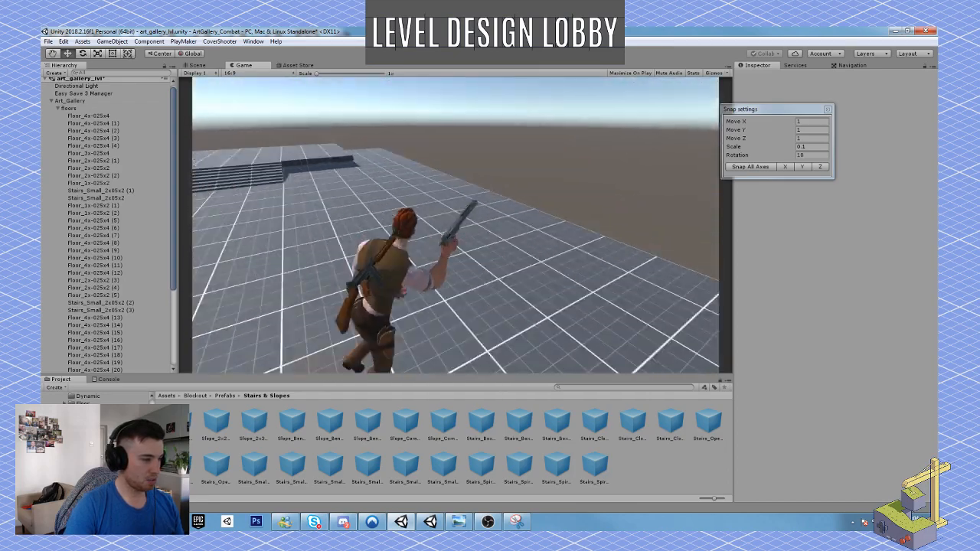
pyautogui.press('w')
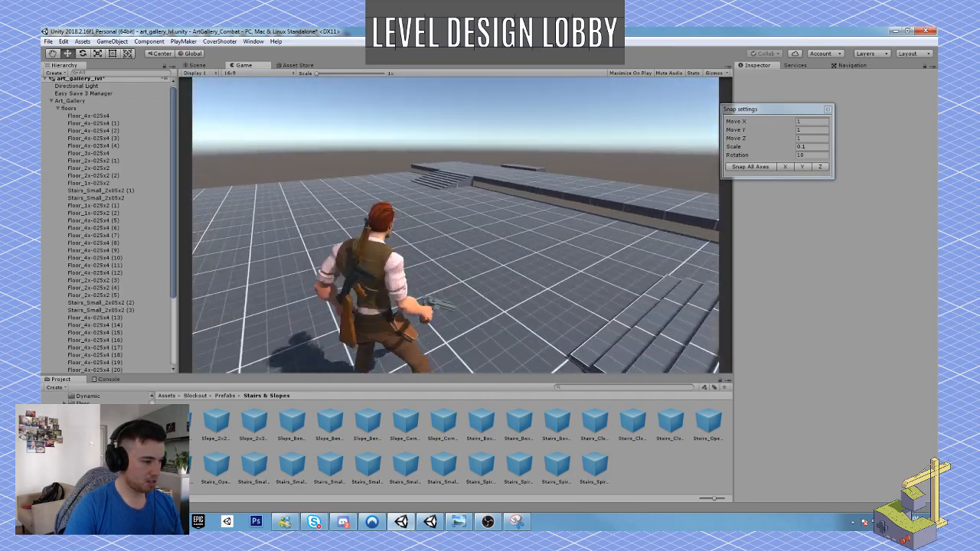
pyautogui.press('w')
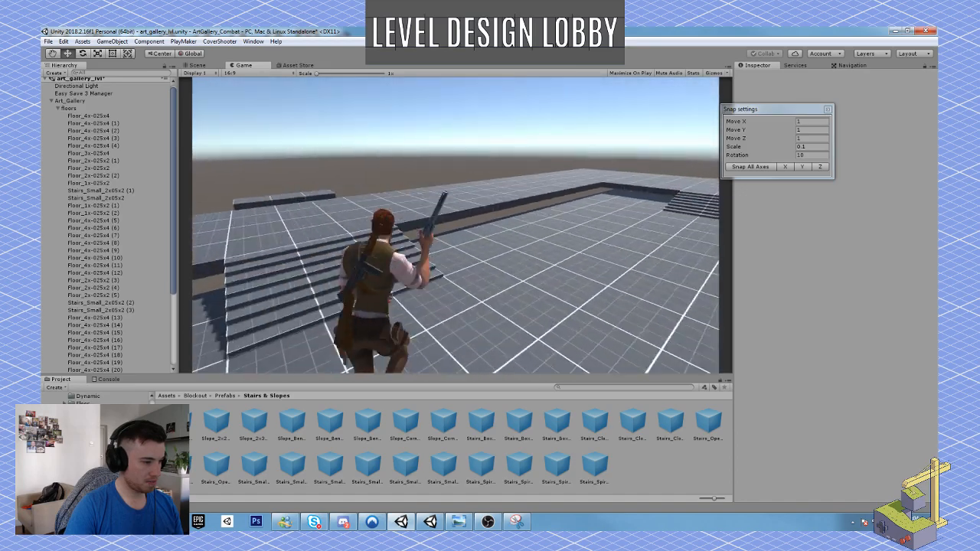
pyautogui.press('w')
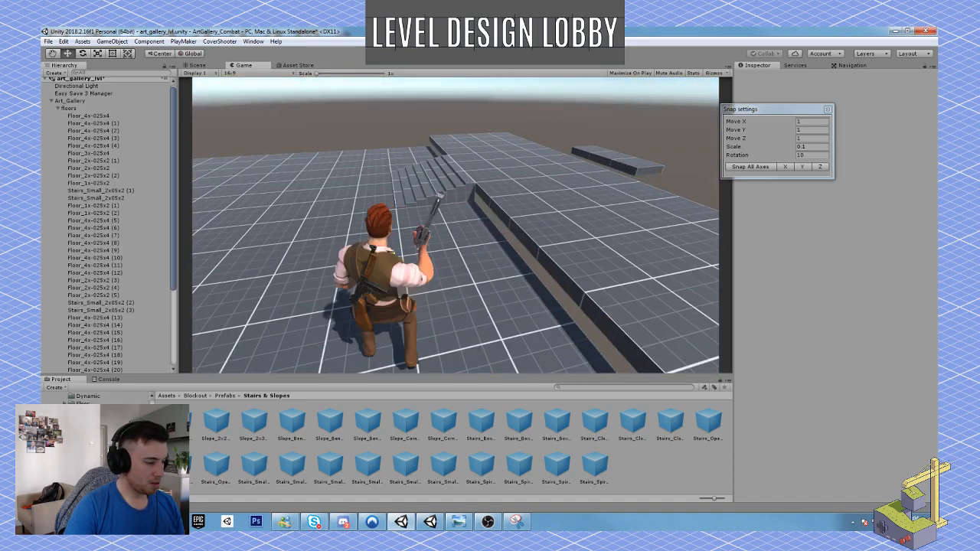
# Aim the Cowboy's gun at the stairs, walk around the floors to judge the scale, and stop the play test.
pyautogui.rightClick(455, 225)
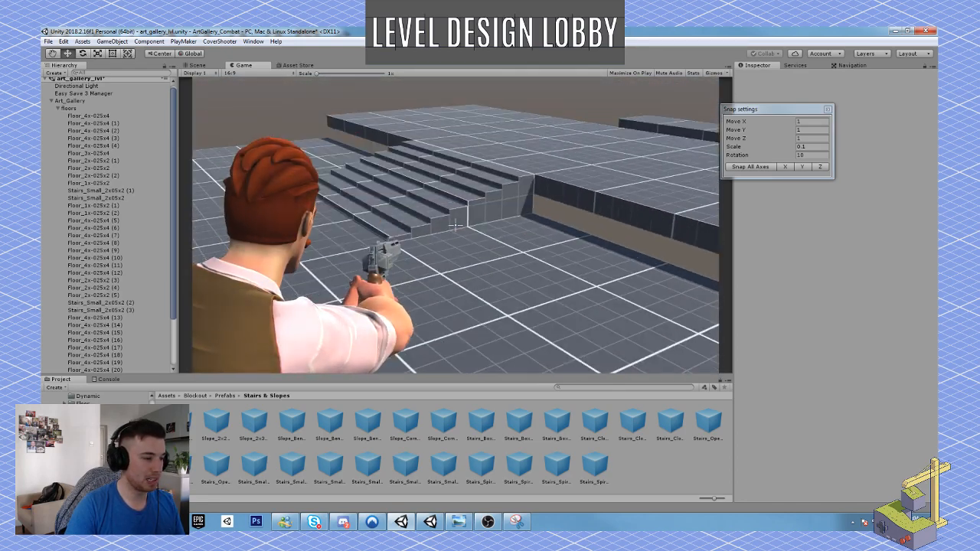
pyautogui.rightClick(455, 226)
pyautogui.press('w')
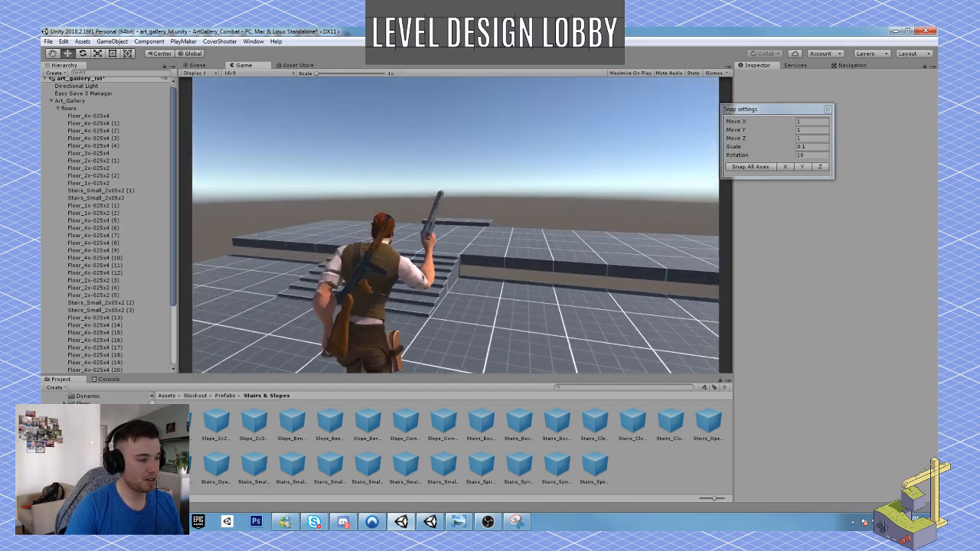
pyautogui.press('w')
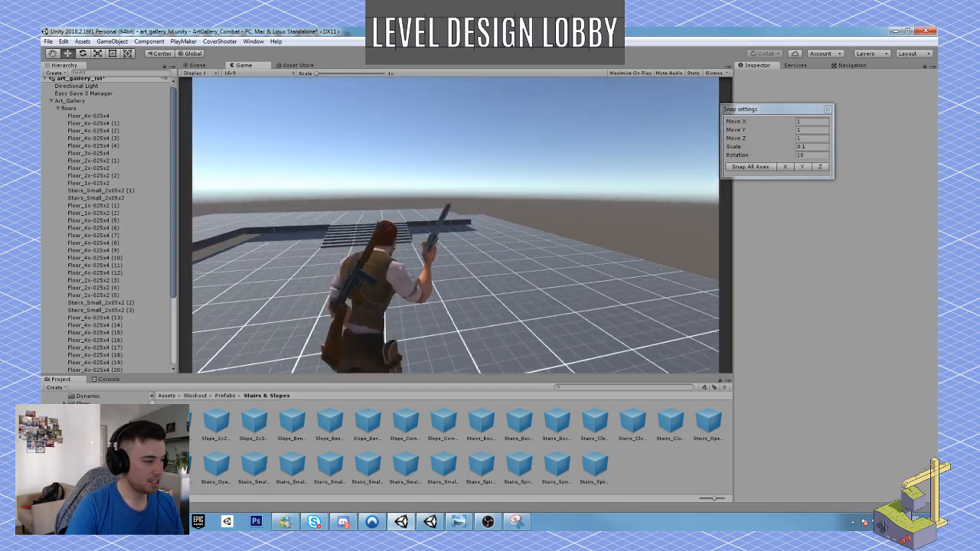
pyautogui.press('w')
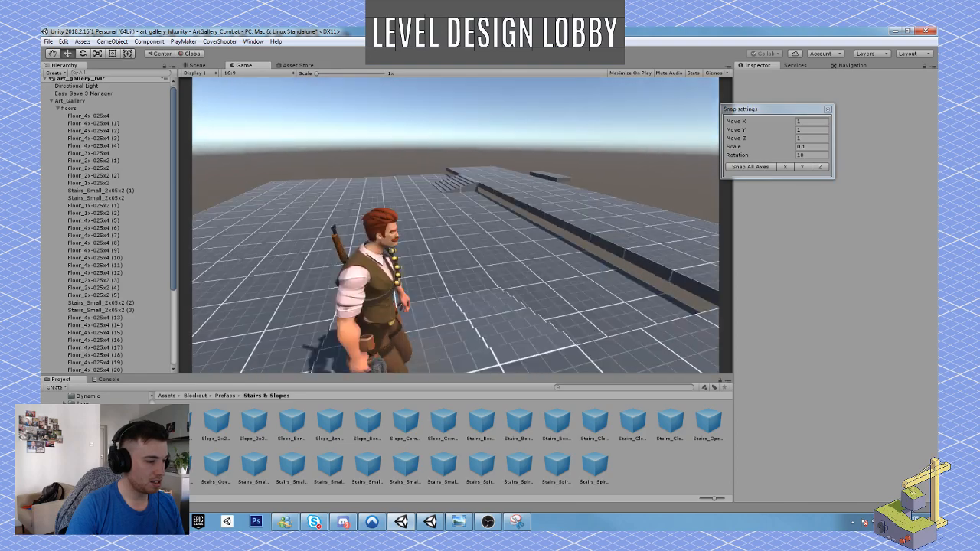
pyautogui.press('w')
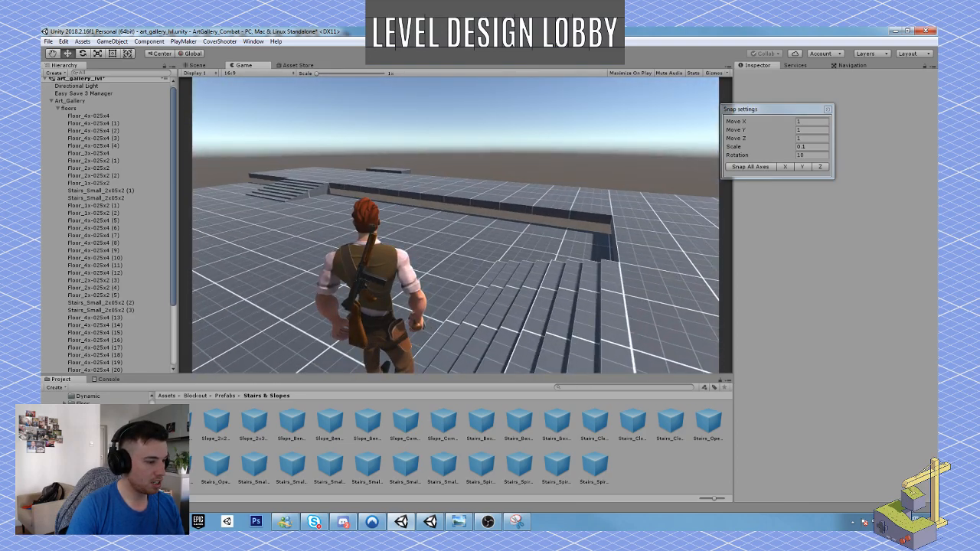
pyautogui.rightClick(456, 224)
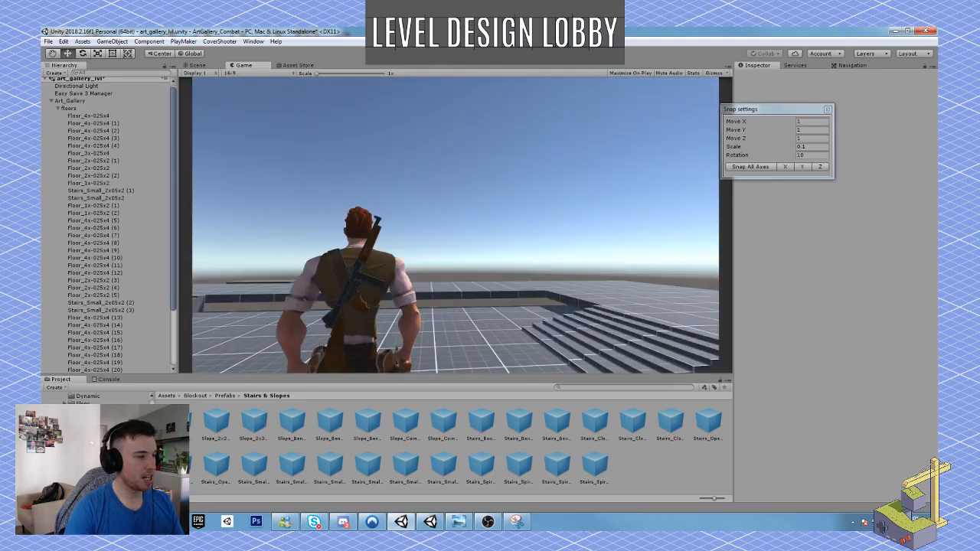
pyautogui.press('Escape')
pyautogui.click(475, 54)
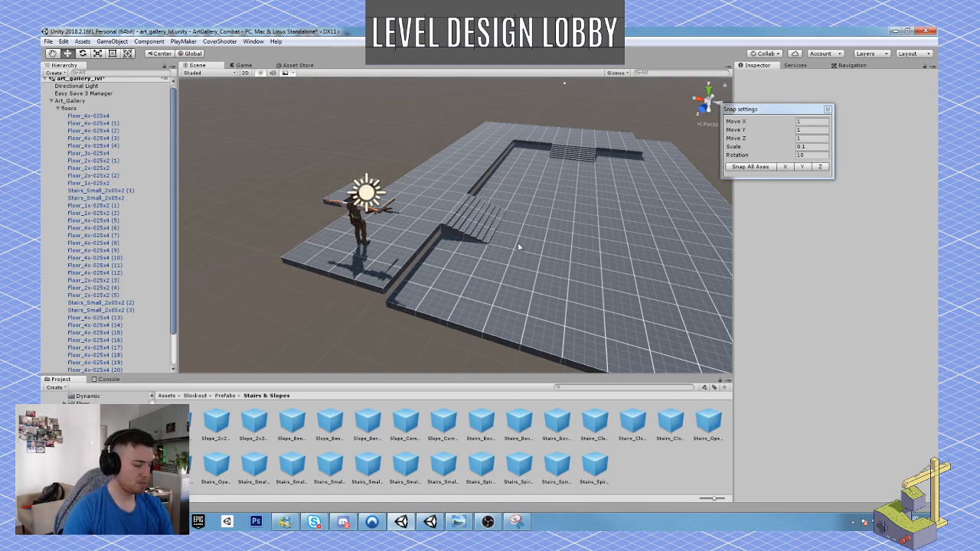
# Collapse the floors group under Art_Gallery, check which objects it contains, and select the walls group.
pyautogui.moveTo(491, 260)
pyautogui.mouseDown(button='right')
pyautogui.moveTo(465, 262)
pyautogui.moveTo(504, 262)
pyautogui.mouseUp(button='right')
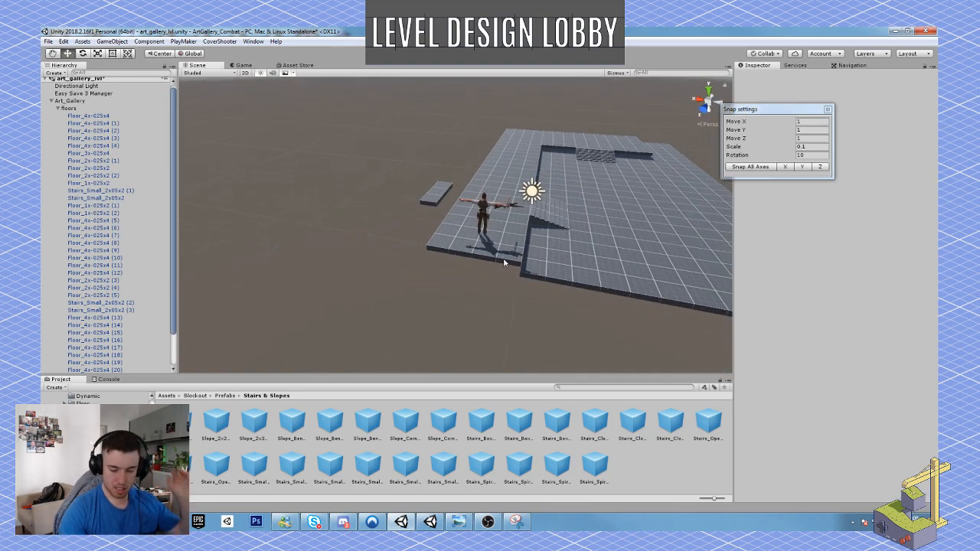
pyautogui.moveTo(570, 249); pyautogui.dragTo(598, 245, button='right')
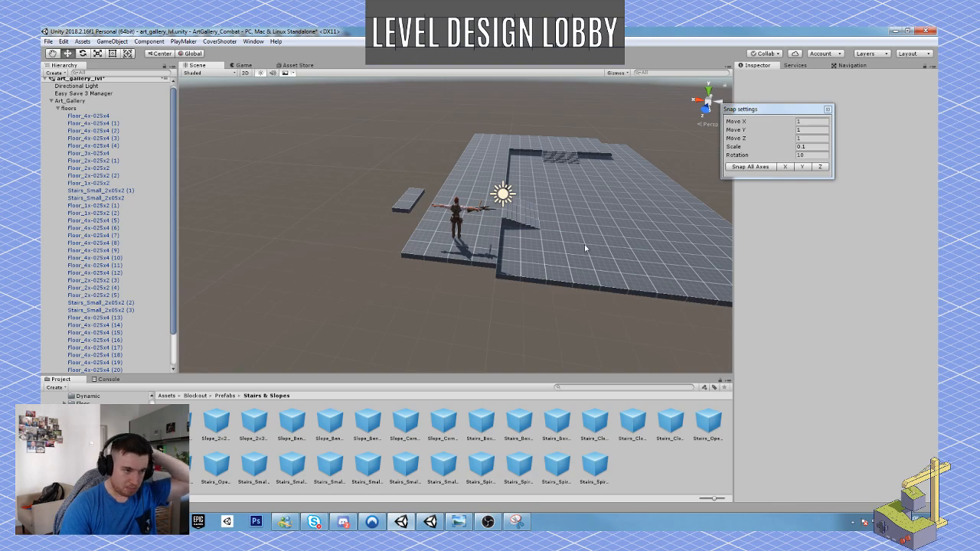
pyautogui.moveTo(560, 198); pyautogui.dragTo(449, 247, button='right')
pyautogui.click(59, 111)
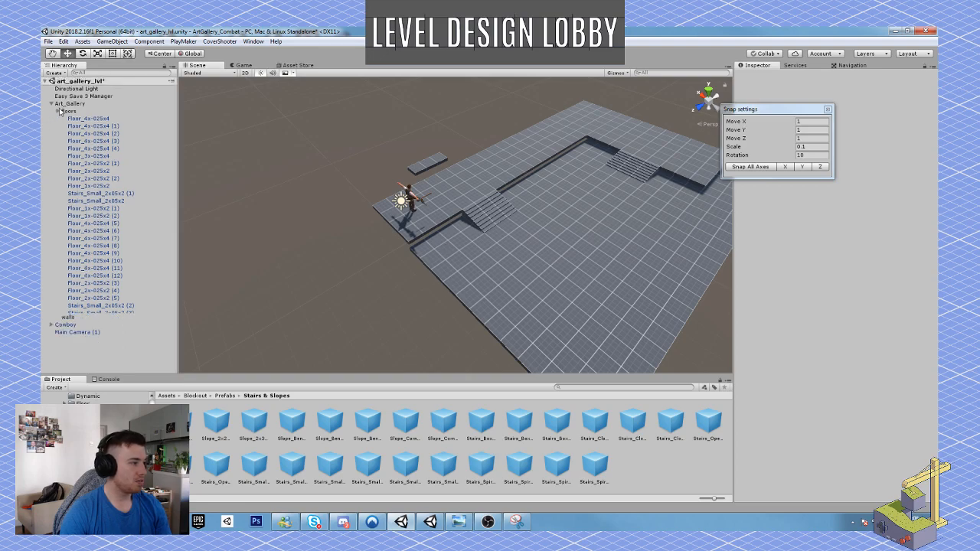
pyautogui.click(69, 111)
pyautogui.moveTo(436, 229); pyautogui.dragTo(450, 226, button='right')
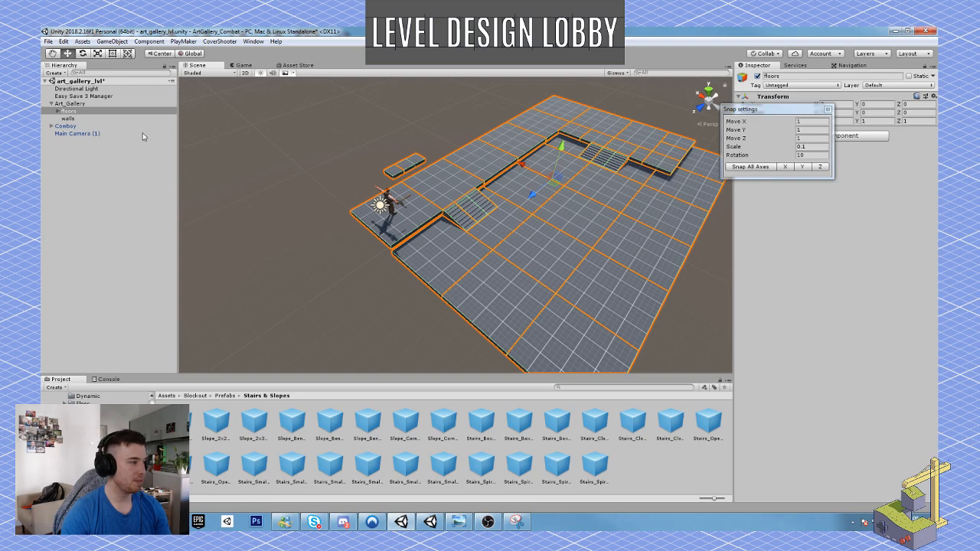
pyautogui.click(76, 119)
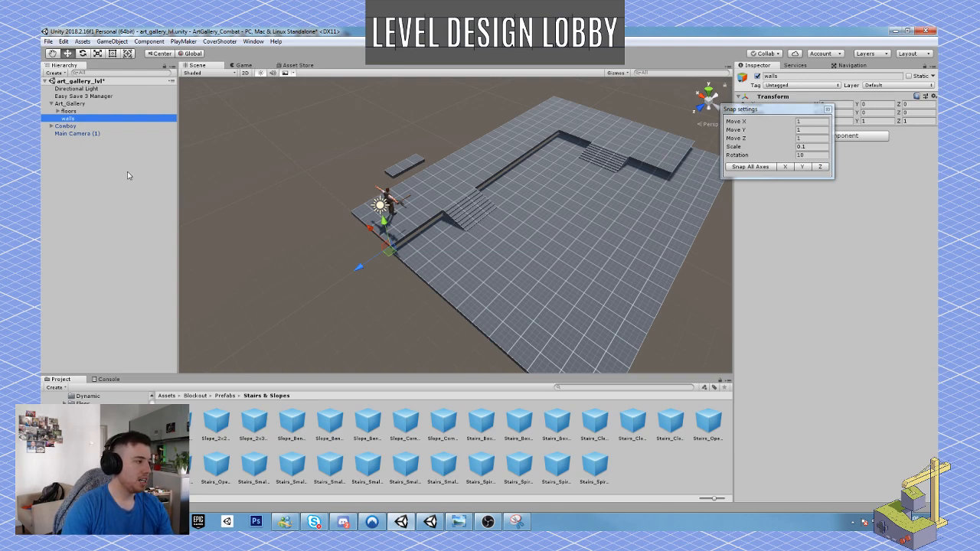
# Inspect the upper floor's edge beside the side stairs, and open the Assets > Prefabs folder containing the wall pieces.
pyautogui.keyDown('alt'); pyautogui.moveTo(556, 229); pyautogui.dragTo(464, 217); pyautogui.keyUp('alt')
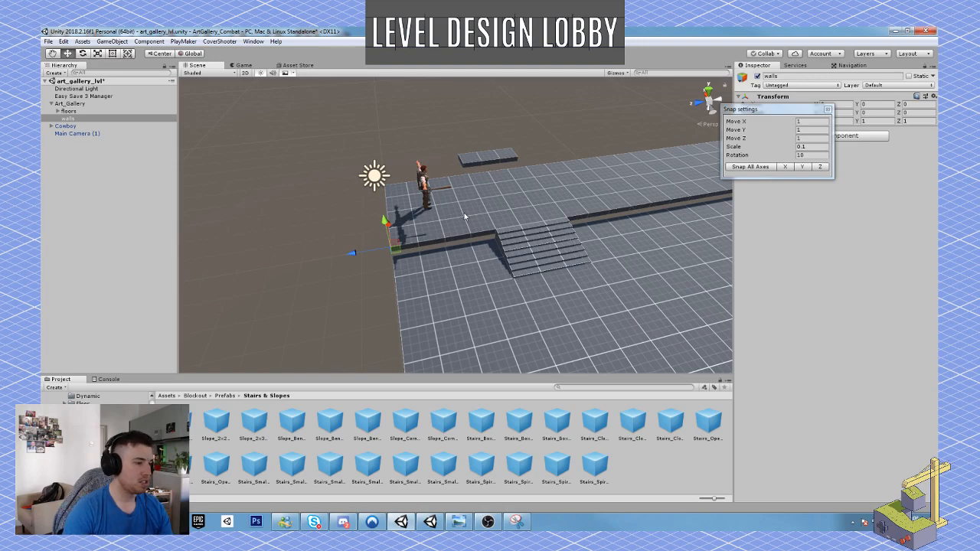
pyautogui.click(478, 214)
pyautogui.click(586, 202)
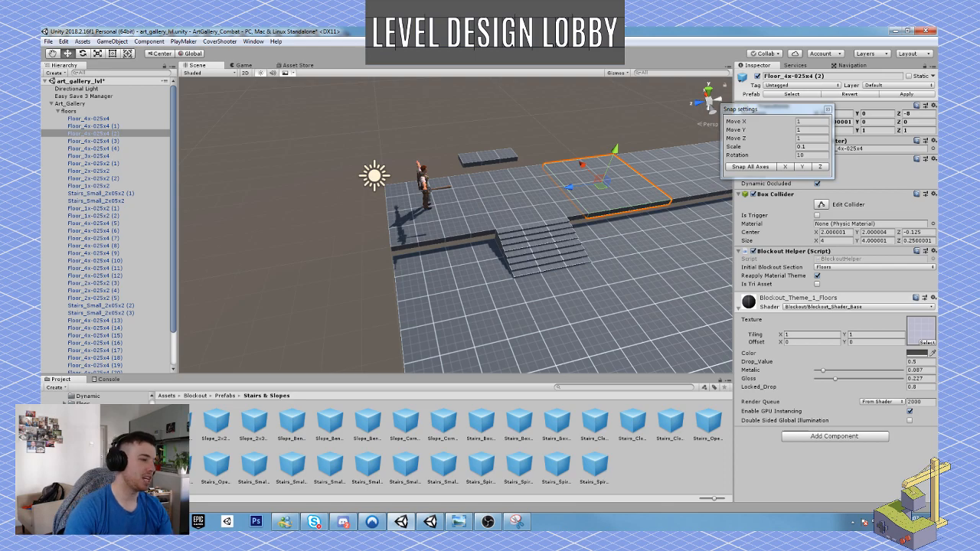
pyautogui.press('w')
pyautogui.moveTo(610, 307); pyautogui.dragTo(574, 251, button='right')
pyautogui.press('w')
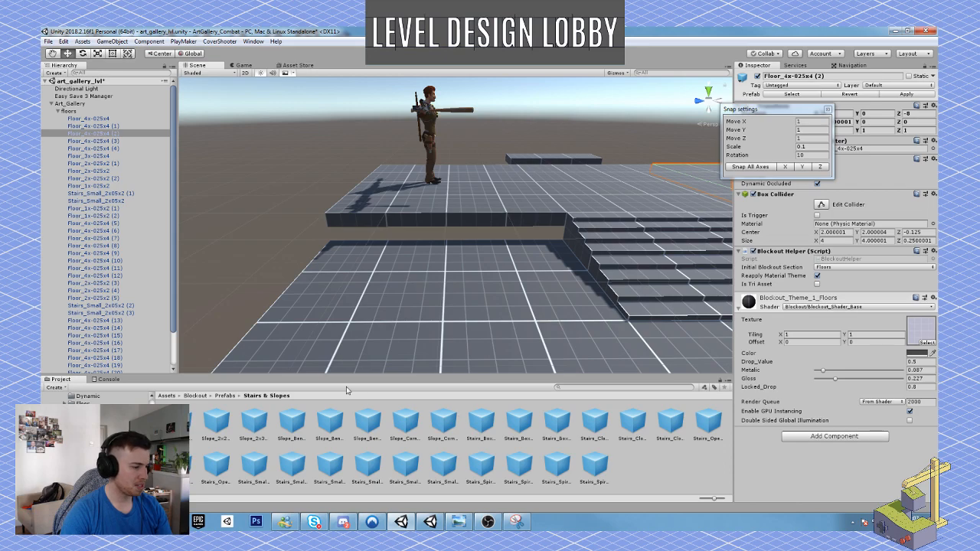
pyautogui.click(86, 441)
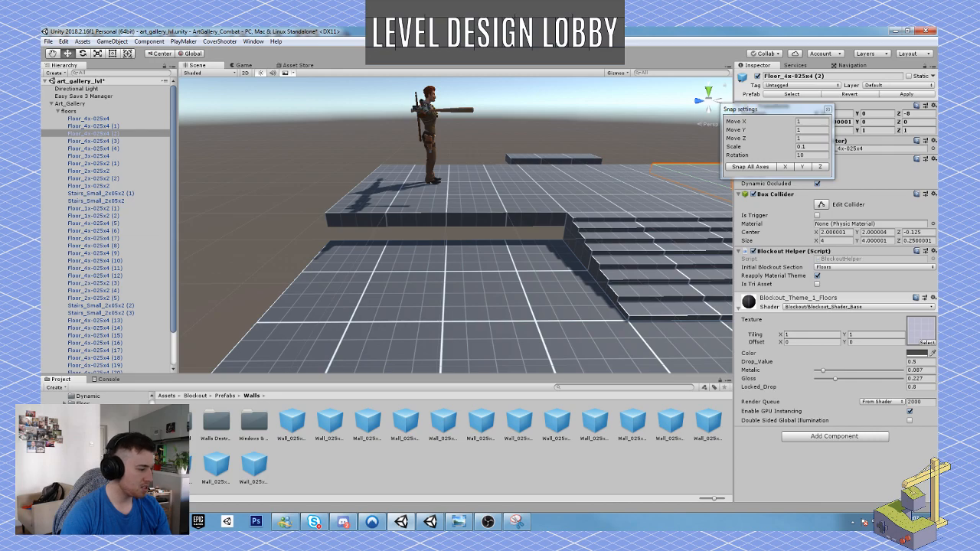
pyautogui.scroll(-3, 95, 444)
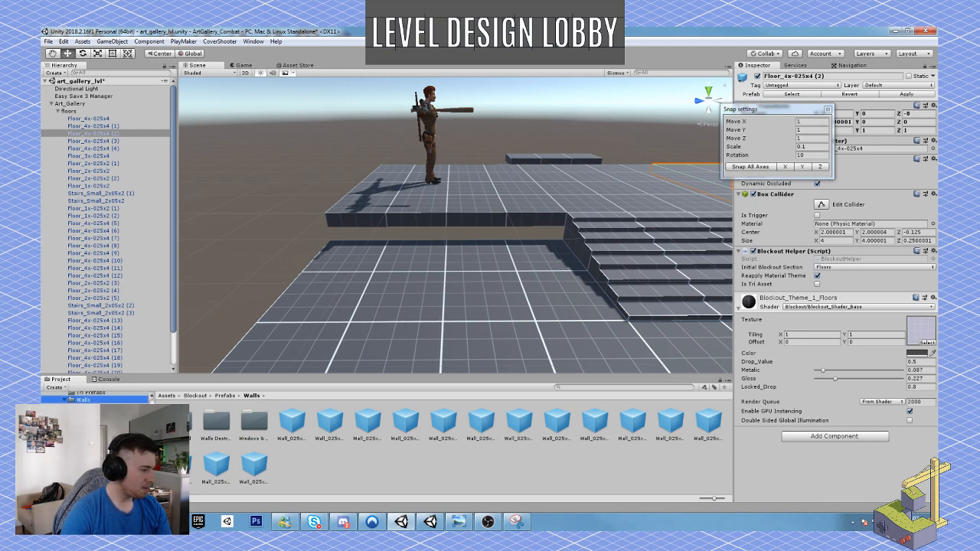
pyautogui.scroll(1, 95, 398)
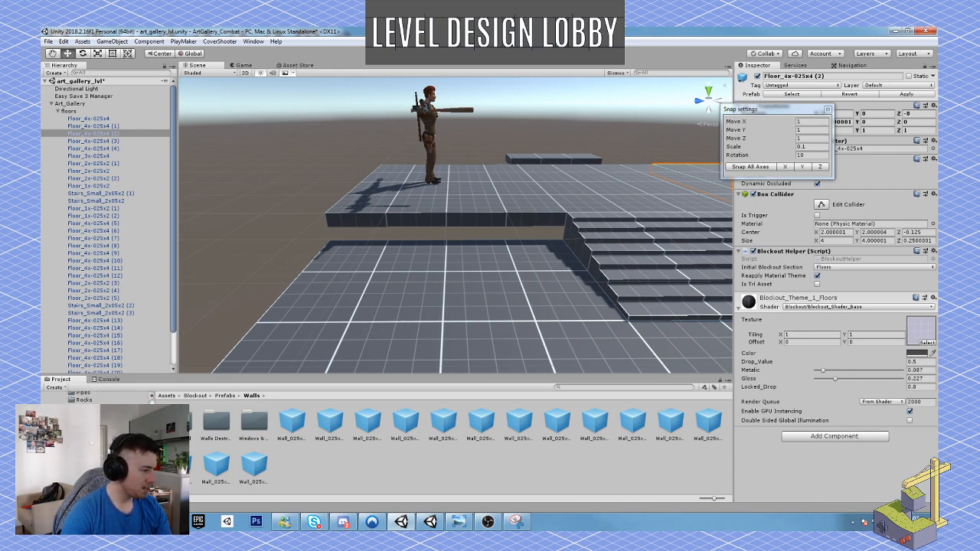
pyautogui.click(76, 450)
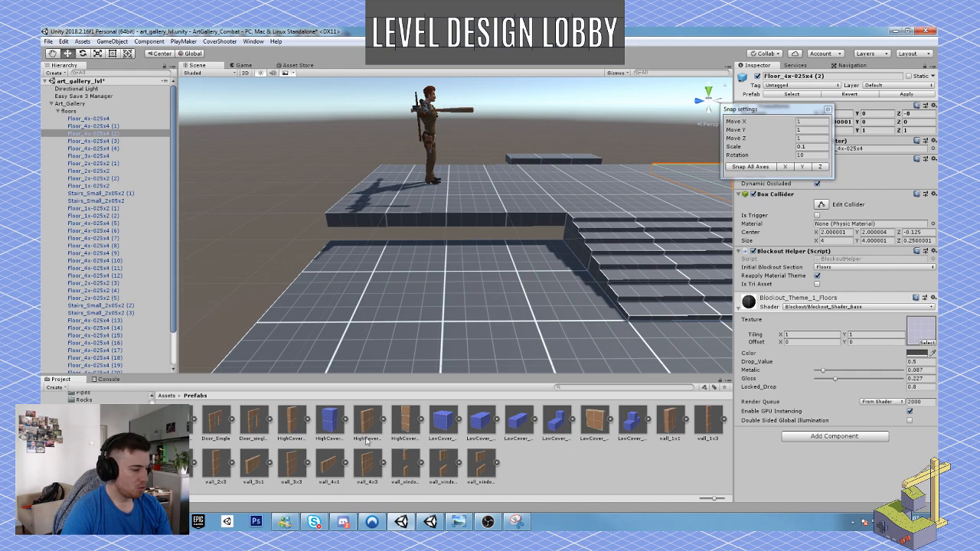
# Add a wall_4x3 prefab to the scene and bring it close to the outer corner of the lower floor.
pyautogui.moveTo(363, 466); pyautogui.dragTo(358, 308)
pyautogui.press('s')
pyautogui.moveTo(357, 308); pyautogui.dragTo(577, 279, button='right')
pyautogui.press('a')
pyautogui.moveTo(534, 179); pyautogui.dragTo(493, 371)
pyautogui.moveTo(536, 343); pyautogui.dragTo(521, 316, button='right')
pyautogui.press('q')
pyautogui.press('w')
pyautogui.moveTo(526, 263); pyautogui.dragTo(384, 341)
pyautogui.moveTo(385, 341); pyautogui.dragTo(384, 324, button='right')
# Rotate the wall to -90 degrees about Y and move it alongside the edge between the upper and lower floors.
pyautogui.press('q')
pyautogui.press('e')
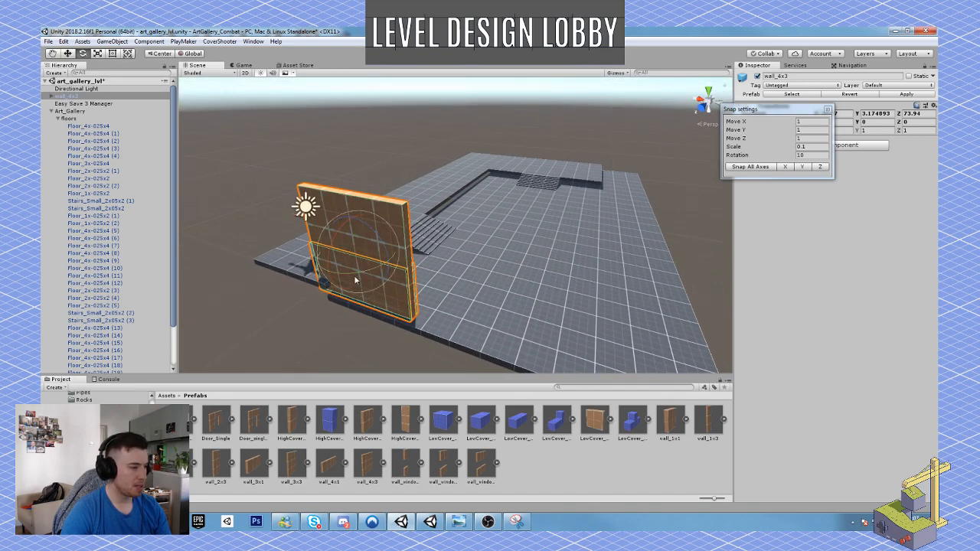
pyautogui.moveTo(355, 277); pyautogui.dragTo(476, 272)
pyautogui.press('w')
pyautogui.moveTo(475, 273)
pyautogui.mouseDown(button='right')
pyautogui.moveTo(437, 280)
pyautogui.moveTo(454, 271)
pyautogui.moveTo(485, 287)
pyautogui.mouseUp(button='right')
pyautogui.press('w')
# Move the wall to the floors' outer corner and vertex-snap its bottom corner onto the upper floor's corner.
pyautogui.moveTo(517, 199); pyautogui.dragTo(445, 215, button='right')
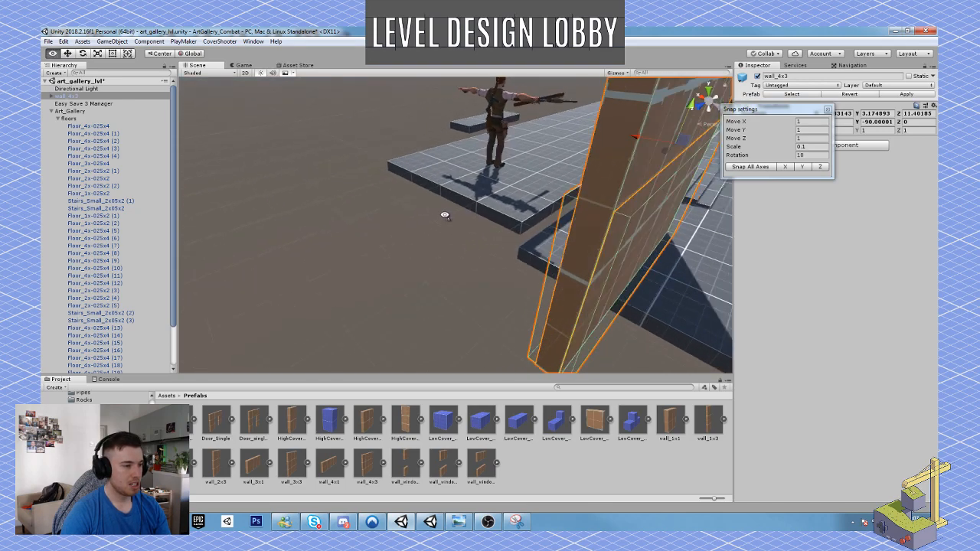
pyautogui.press('f')
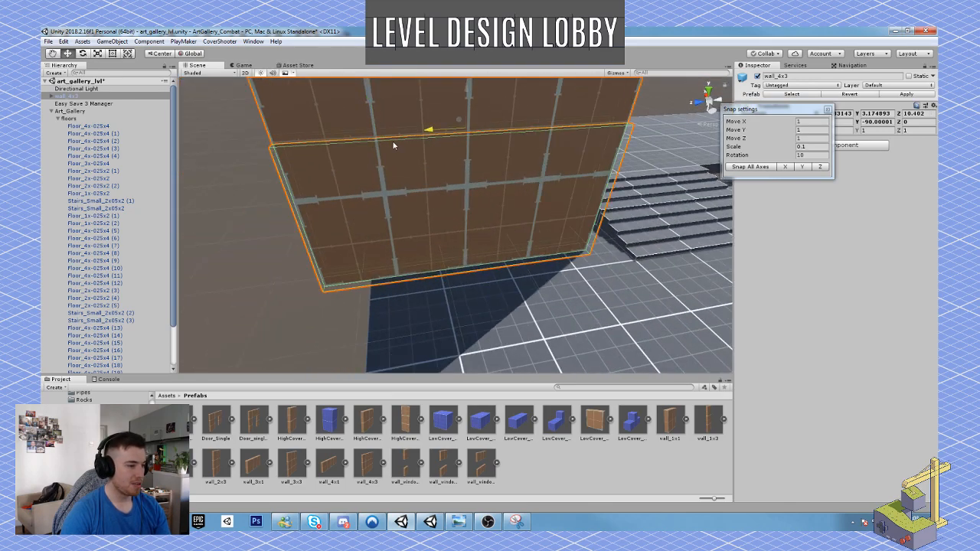
pyautogui.moveTo(451, 152); pyautogui.dragTo(487, 137)
pyautogui.keyDown('alt'); pyautogui.moveTo(487, 137); pyautogui.dragTo(427, 228); pyautogui.keyUp('alt')
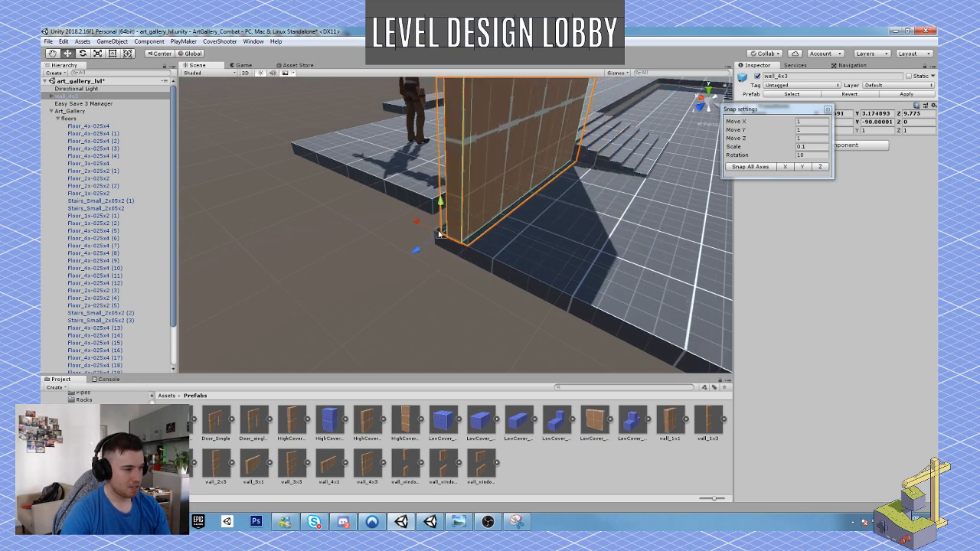
pyautogui.click(434, 210)
pyautogui.click(453, 226)
pyautogui.moveTo(450, 234); pyautogui.dragTo(434, 203)
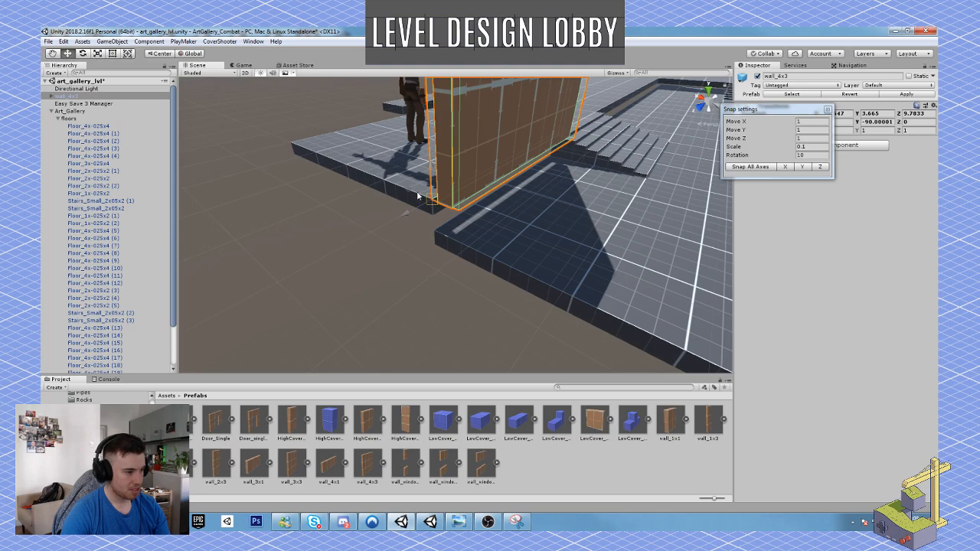
# Lower the wall to Y 3.165 and slide it along the upper floor's edge to about Z 9.772.
pyautogui.moveTo(498, 246); pyautogui.dragTo(548, 234, button='right')
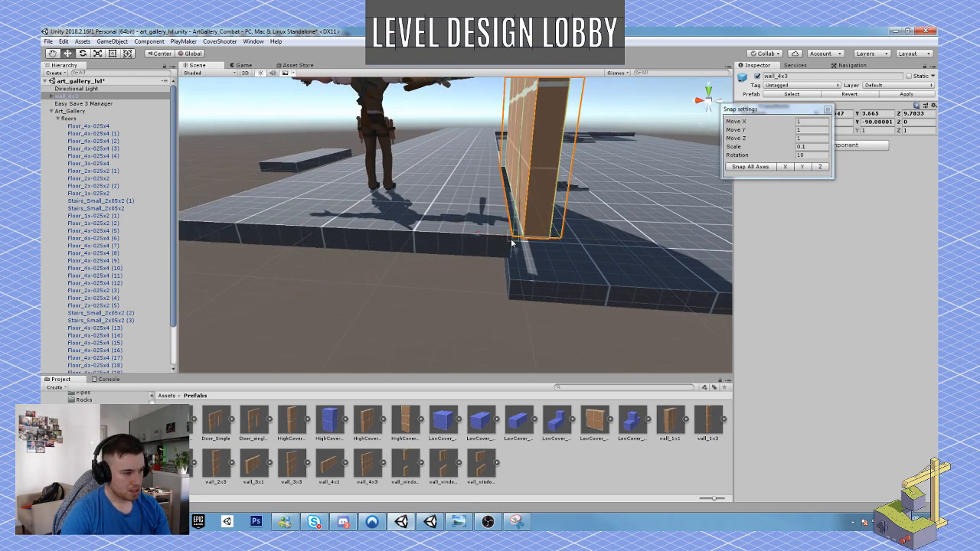
pyautogui.moveTo(511, 242); pyautogui.dragTo(491, 248)
pyautogui.moveTo(560, 258); pyautogui.dragTo(535, 264, button='right')
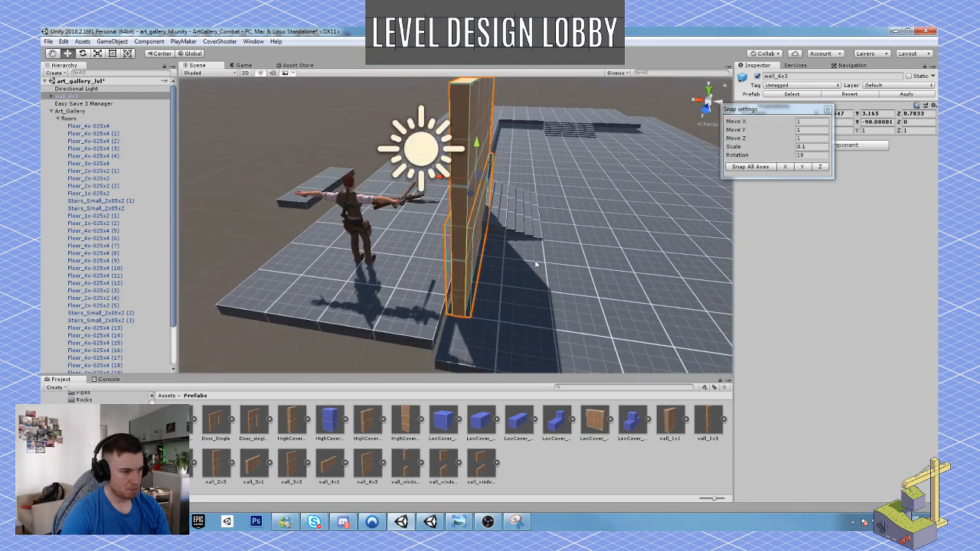
pyautogui.moveTo(442, 178); pyautogui.dragTo(438, 181)
pyautogui.keyDown('alt'); pyautogui.moveTo(518, 232); pyautogui.dragTo(404, 229); pyautogui.keyUp('alt')
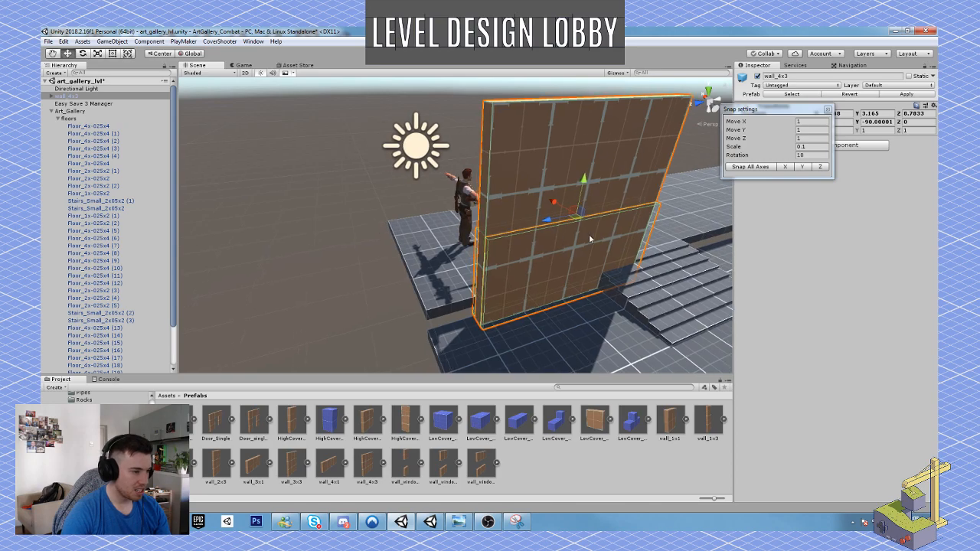
pyautogui.moveTo(545, 220); pyautogui.dragTo(614, 251)
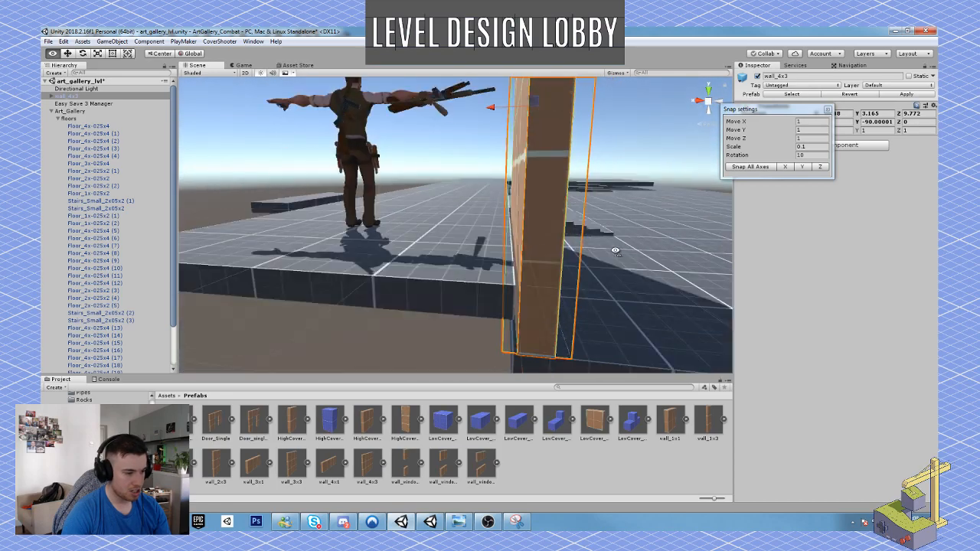
pyautogui.press('s')
pyautogui.moveTo(521, 284); pyautogui.dragTo(531, 262, button='right')
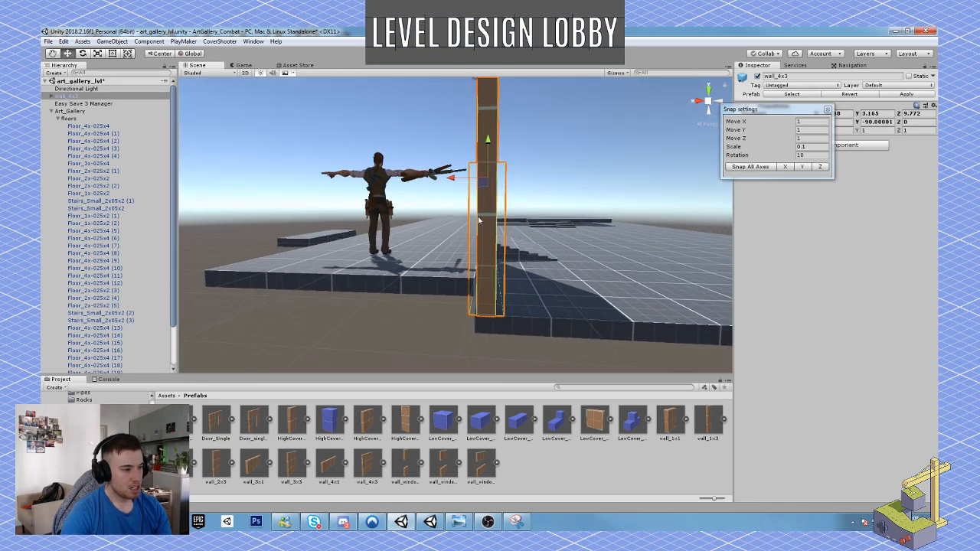
# Shift the wall along the floor edge to Z 9.786 and set the Move Y snap increment to 0.1.
pyautogui.keyDown('alt'); pyautogui.moveTo(483, 135); pyautogui.dragTo(431, 278); pyautogui.keyUp('alt')
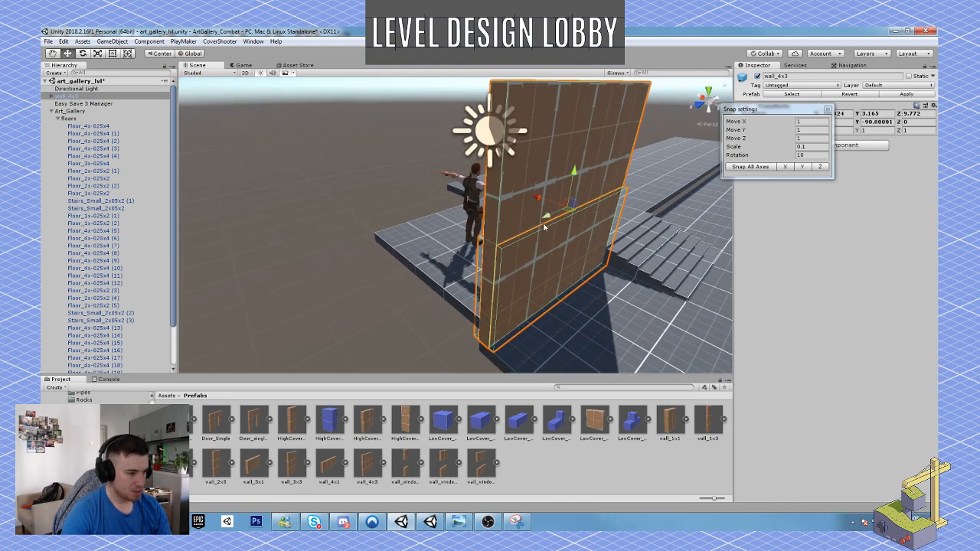
pyautogui.moveTo(543, 223); pyautogui.dragTo(575, 250)
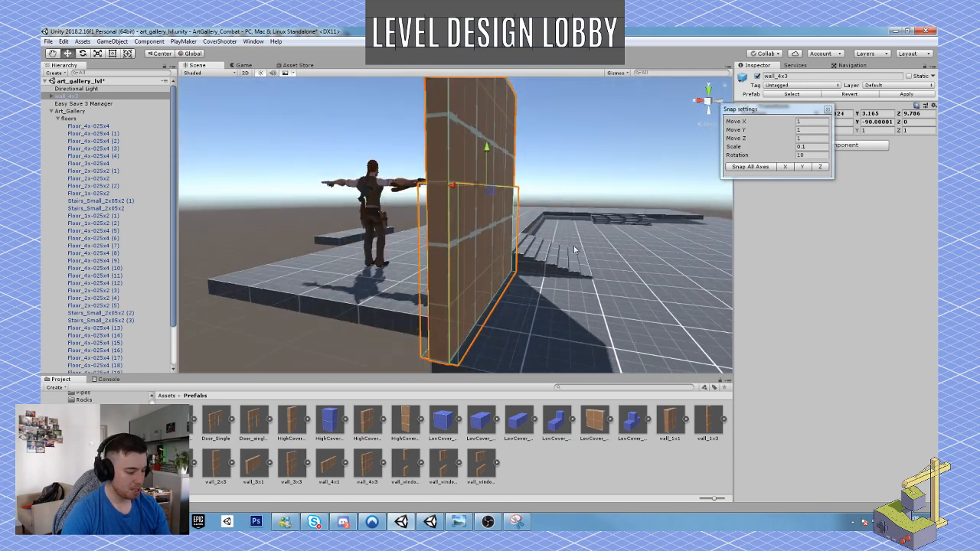
pyautogui.click(812, 132)
pyautogui.write('0')
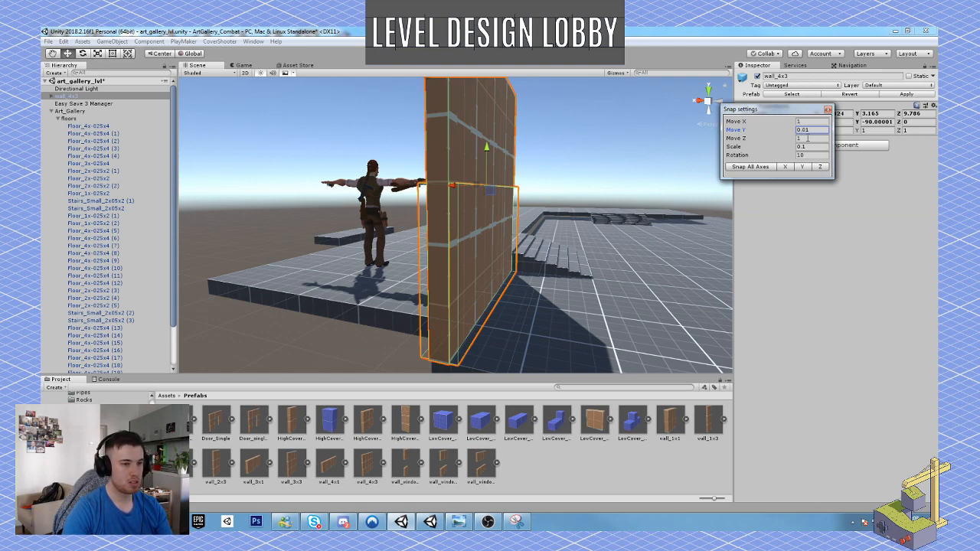
pyautogui.doubleClick(807, 131)
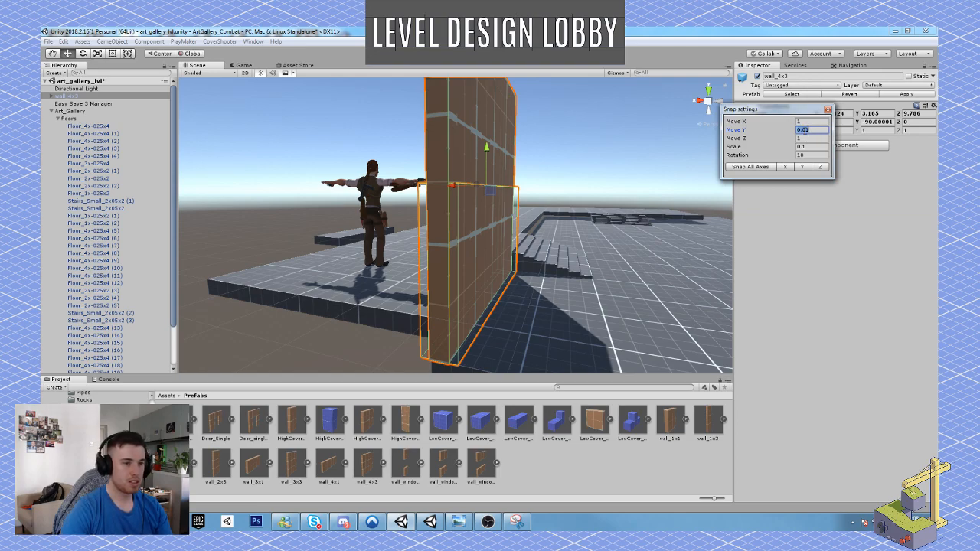
pyautogui.click(805, 130)
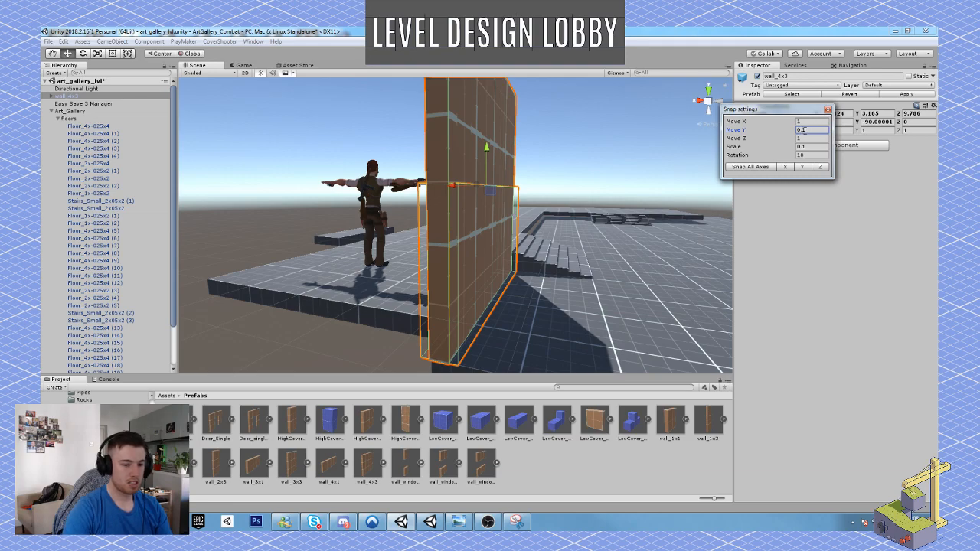
# Raise the wall in snap increments to Y 3.665.
pyautogui.moveTo(483, 162); pyautogui.dragTo(488, 124)
pyautogui.press('a')
pyautogui.press('w')
pyautogui.moveTo(490, 164); pyautogui.dragTo(554, 283, button='right')
pyautogui.press('s')
# Duplicate the wall and move the copy across the upper floor to its opposite outer edge, behind the character.
pyautogui.hotkey('ctrl', 'd')
pyautogui.moveTo(540, 283); pyautogui.dragTo(364, 297)
pyautogui.moveTo(410, 316)
pyautogui.mouseDown(button='right')
pyautogui.moveTo(410, 329)
pyautogui.moveTo(419, 304)
pyautogui.mouseUp(button='right')
pyautogui.press('q')
pyautogui.press('w')
pyautogui.keyDown('alt'); pyautogui.moveTo(423, 301); pyautogui.dragTo(431, 292); pyautogui.keyUp('alt')
pyautogui.press('w')
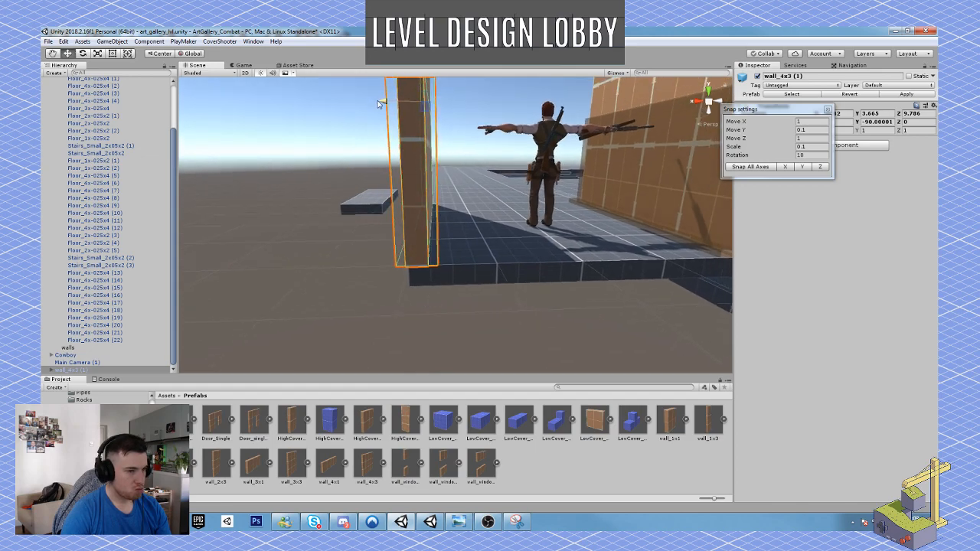
# Duplicate the outer-edge wall and place the copy directly beside it at Z 5.79.
pyautogui.keyDown('alt'); pyautogui.moveTo(579, 230); pyautogui.dragTo(538, 240); pyautogui.keyUp('alt')
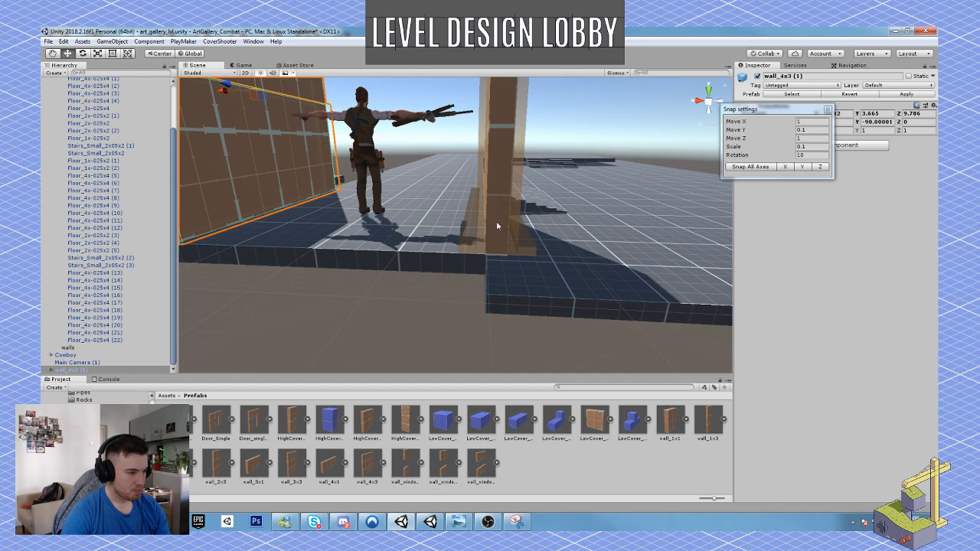
pyautogui.keyDown('alt'); pyautogui.moveTo(494, 222); pyautogui.dragTo(594, 277); pyautogui.keyUp('alt')
pyautogui.keyDown('alt'); pyautogui.moveTo(424, 263); pyautogui.dragTo(405, 229); pyautogui.keyUp('alt')
pyautogui.hotkey('ctrl', 'd')
# Collapse the floors group and parent all three wall_4x3 objects under the walls group.
pyautogui.keyDown('shift'); pyautogui.click(467, 215); pyautogui.keyUp('shift')
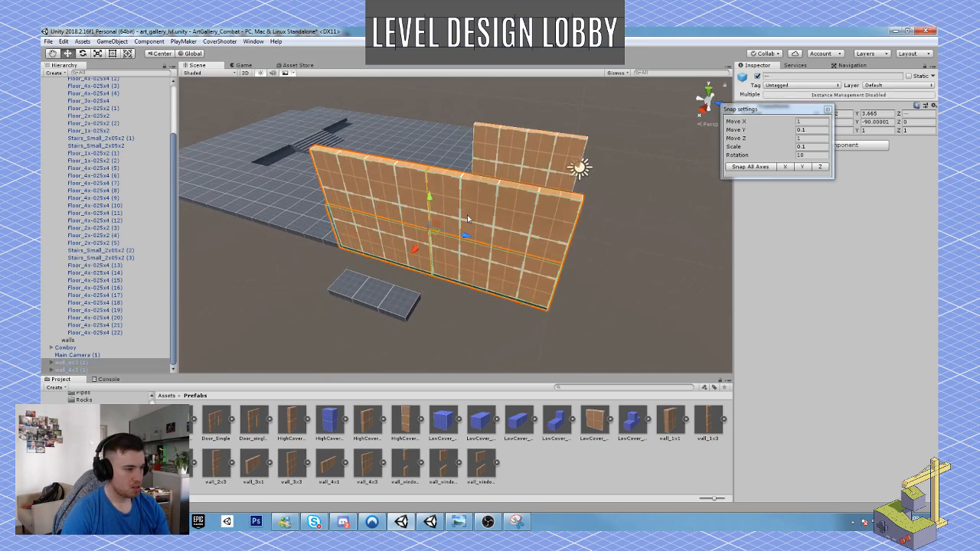
pyautogui.keyDown('alt'); pyautogui.moveTo(467, 216); pyautogui.dragTo(344, 273); pyautogui.keyUp('alt')
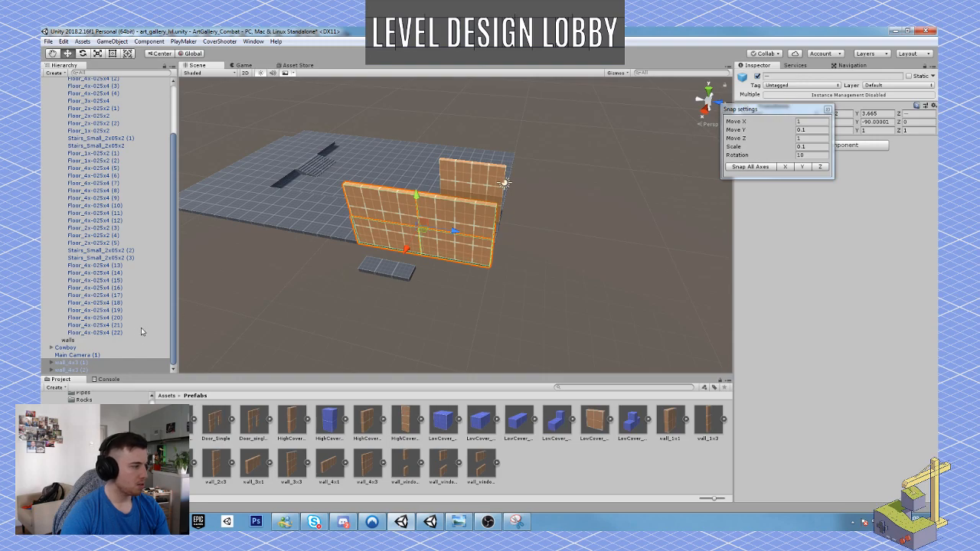
pyautogui.scroll(3, 138, 268)
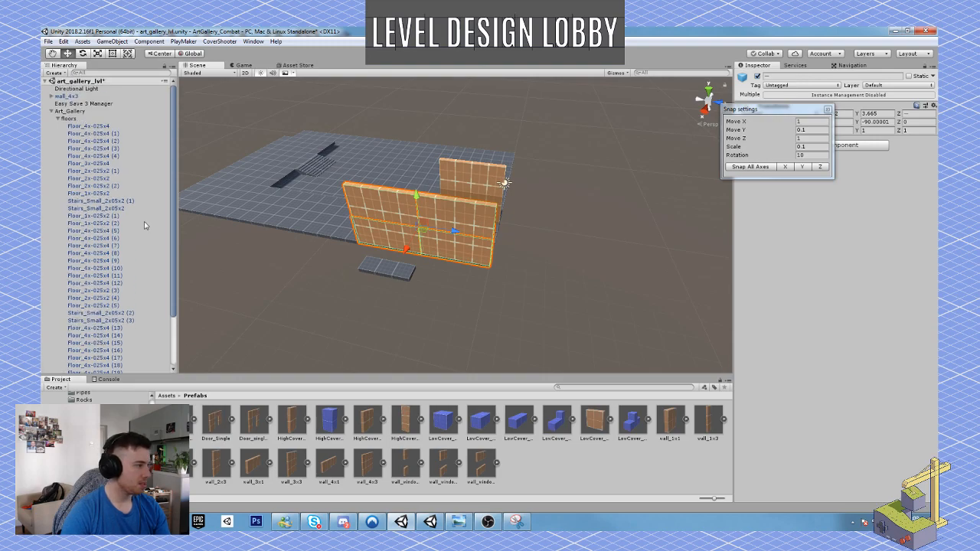
pyautogui.click(57, 119)
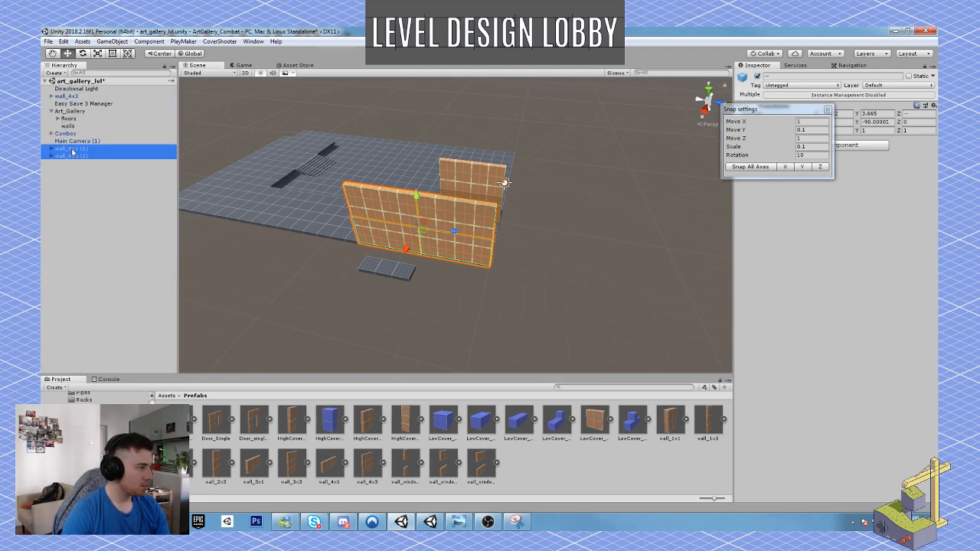
pyautogui.moveTo(72, 149); pyautogui.dragTo(69, 125)
pyautogui.click(70, 96)
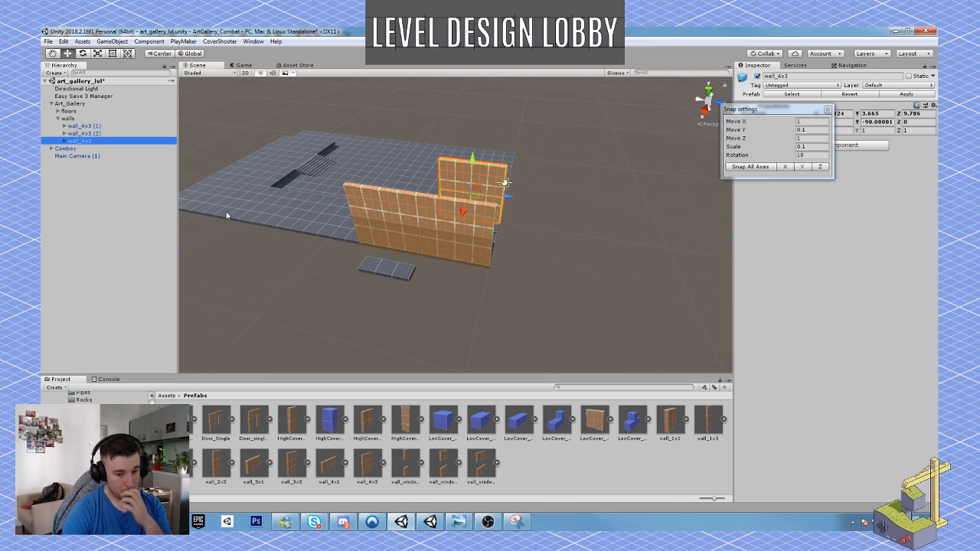
# Extend the long outer wall with two more duplicated segments, snapped end to end at Z 1.79 and Z -2.21.
pyautogui.moveTo(451, 232); pyautogui.dragTo(413, 218, button='right')
pyautogui.press('w')
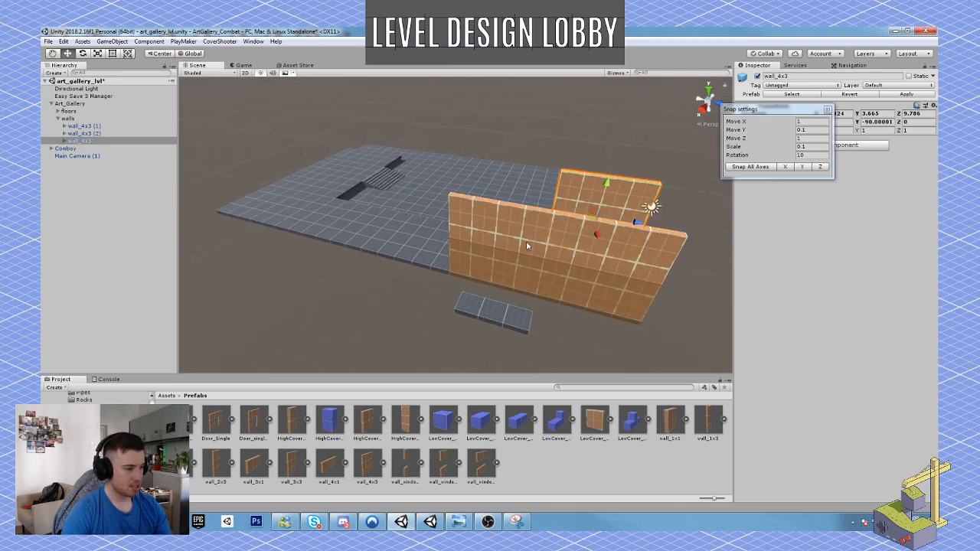
pyautogui.click(527, 245)
pyautogui.hotkey('ctrl', 'd')
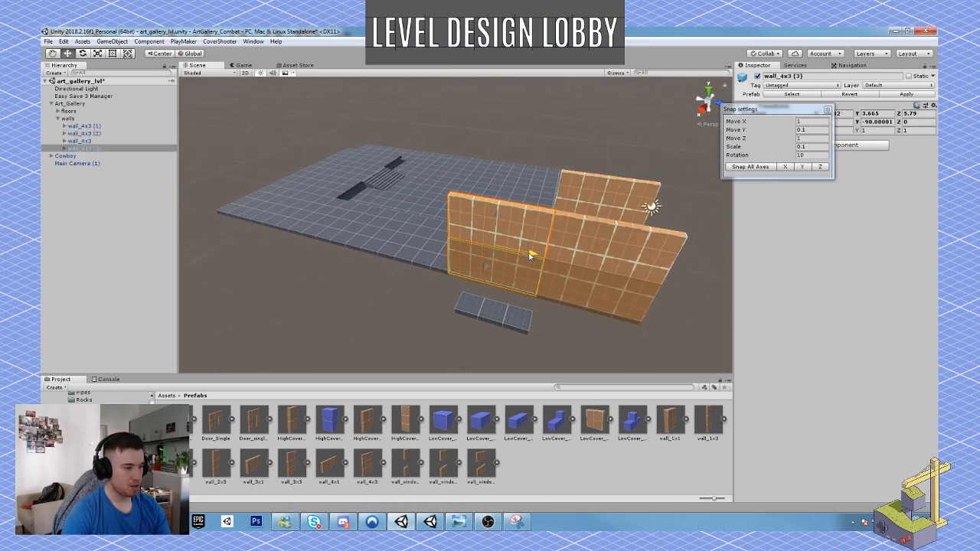
pyautogui.moveTo(530, 252); pyautogui.dragTo(440, 241)
pyautogui.moveTo(440, 240); pyautogui.dragTo(421, 242, button='right')
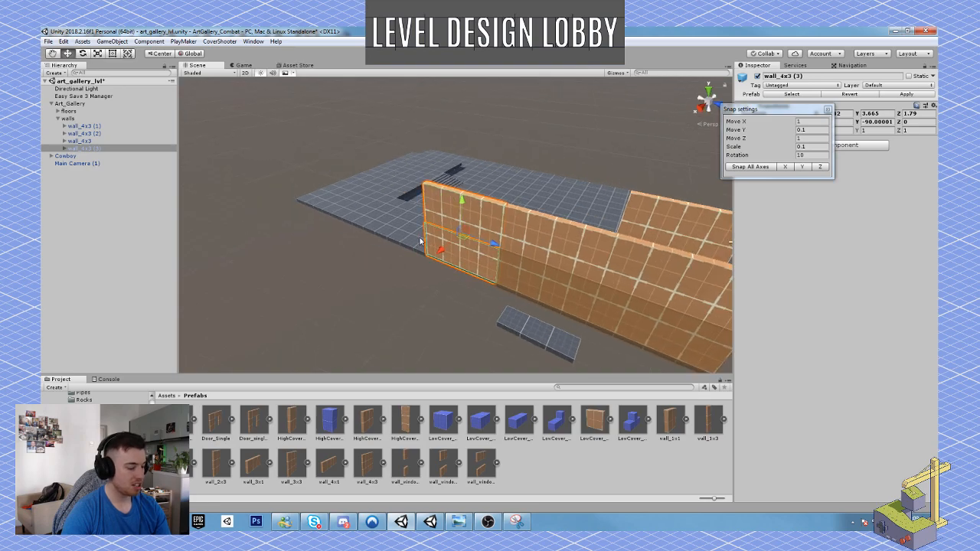
pyautogui.hotkey('ctrl', 'd')
pyautogui.moveTo(494, 243); pyautogui.dragTo(429, 218)
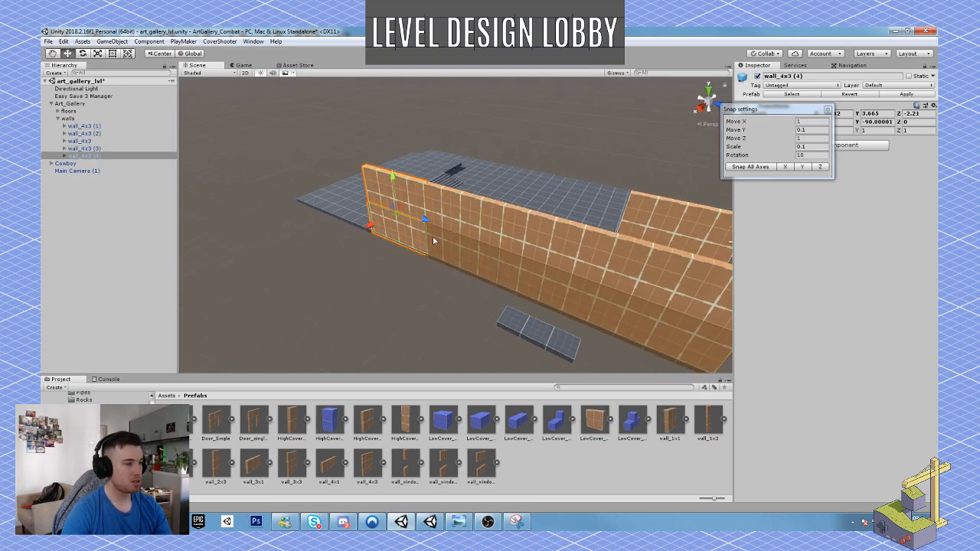
# Duplicate the last outer wall segment twice more along the floor edge, placing the final segment at Z -10.21.
pyautogui.moveTo(431, 216); pyautogui.dragTo(685, 217, button='right')
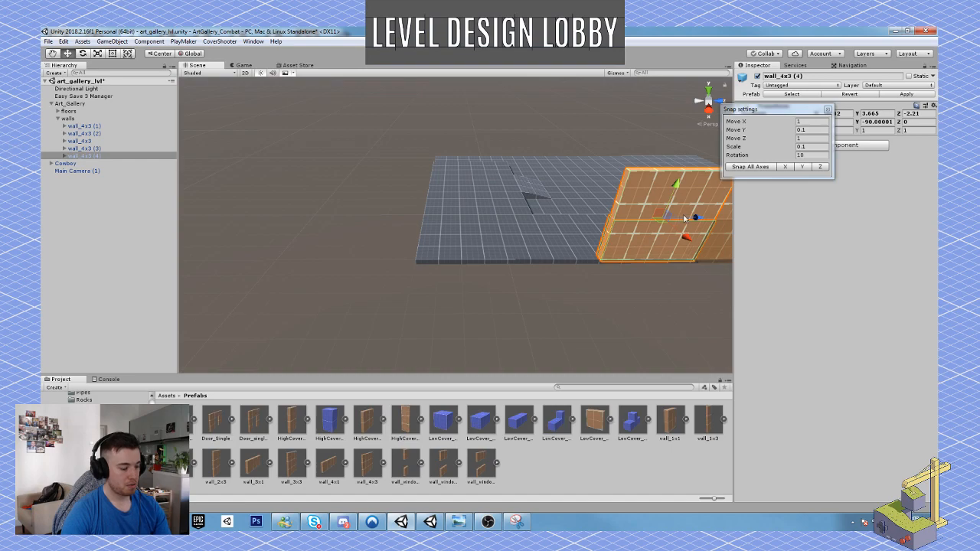
pyautogui.hotkey('ctrl', 'd')
pyautogui.moveTo(696, 215); pyautogui.dragTo(501, 219)
pyautogui.hotkey('ctrl', 'd')
pyautogui.moveTo(501, 220); pyautogui.dragTo(63, 234, button='right')
pyautogui.moveTo(230, 191); pyautogui.dragTo(400, 258, button='right')
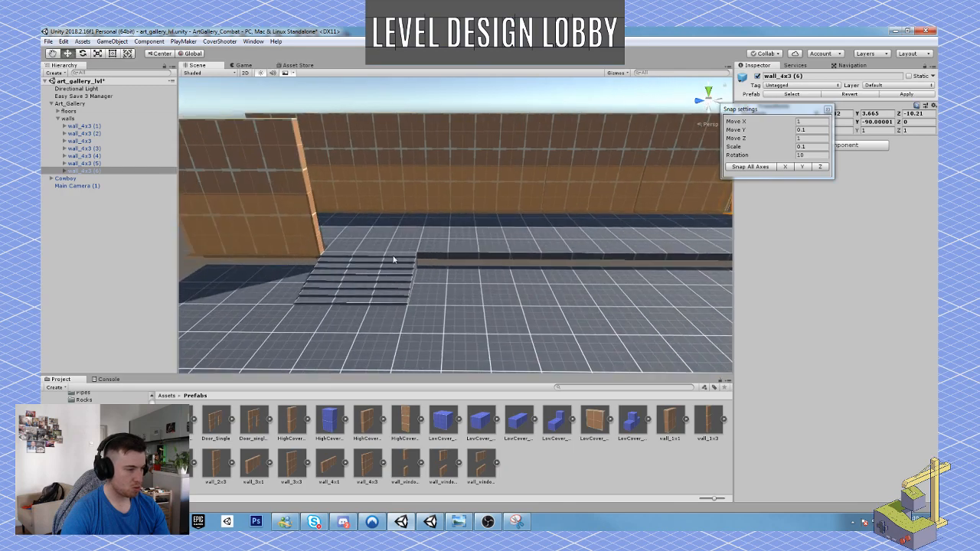
# Select both stair pieces beside the single inner wall and slide them along the upper floor's edge, leaving a gap one wall long.
pyautogui.click(391, 261)
pyautogui.keyDown('shift'); pyautogui.click(335, 265); pyautogui.keyUp('shift')
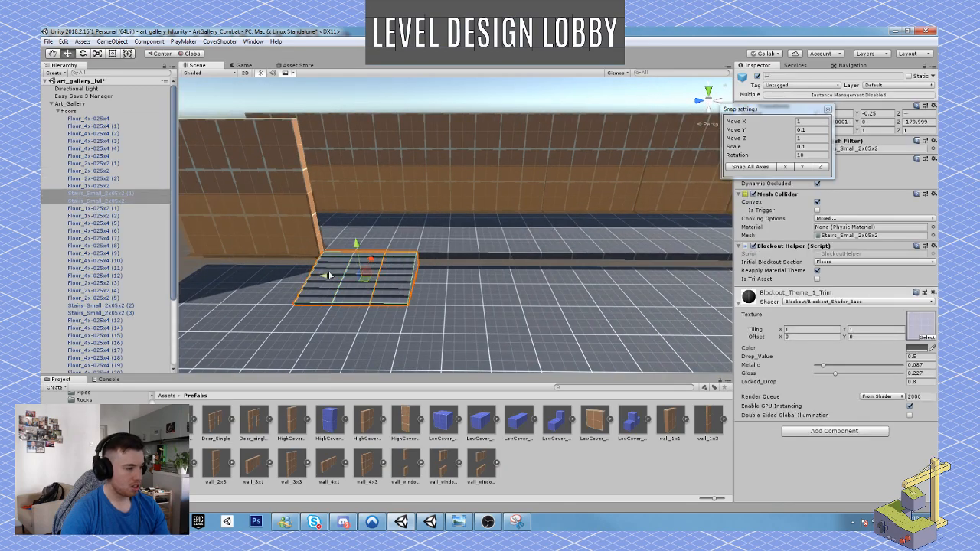
pyautogui.moveTo(328, 277); pyautogui.dragTo(357, 296)
pyautogui.scroll(-1, 358, 295)
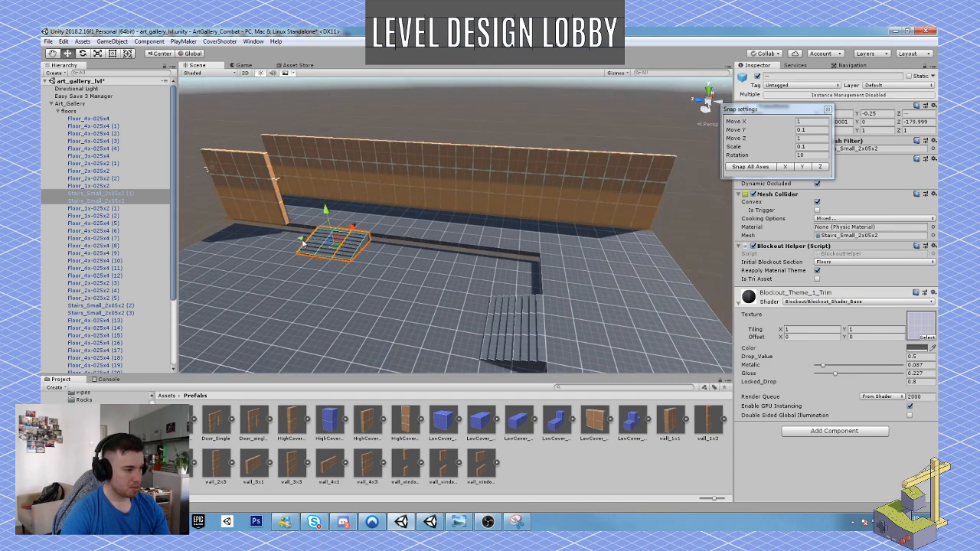
pyautogui.moveTo(301, 243); pyautogui.dragTo(359, 259)
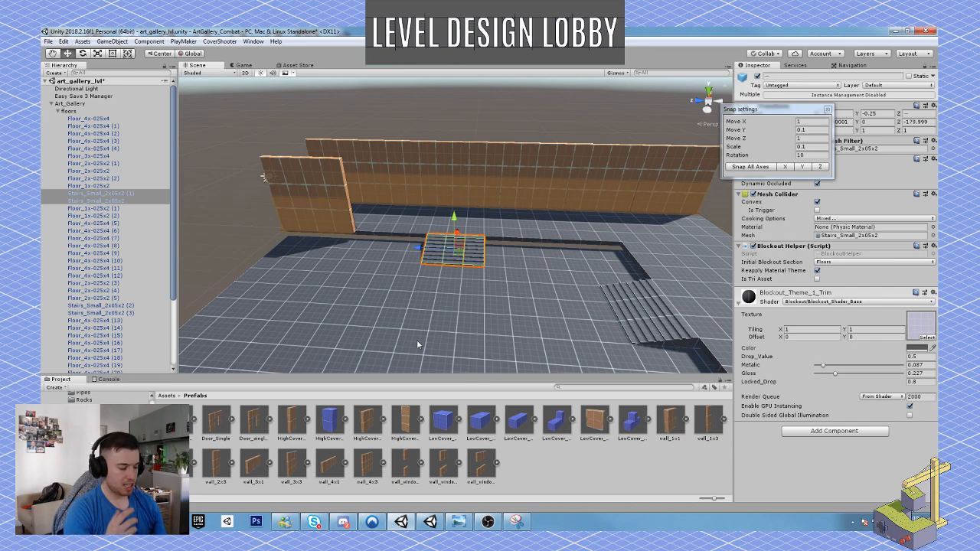
pyautogui.moveTo(453, 253)
pyautogui.mouseDown(button='right')
pyautogui.moveTo(400, 221)
pyautogui.moveTo(442, 238)
pyautogui.mouseUp(button='right')
# Duplicate the single inner wall and move the copy to Z 5.79, filling the gap up to the stairs.
pyautogui.press('w')
pyautogui.click(405, 224)
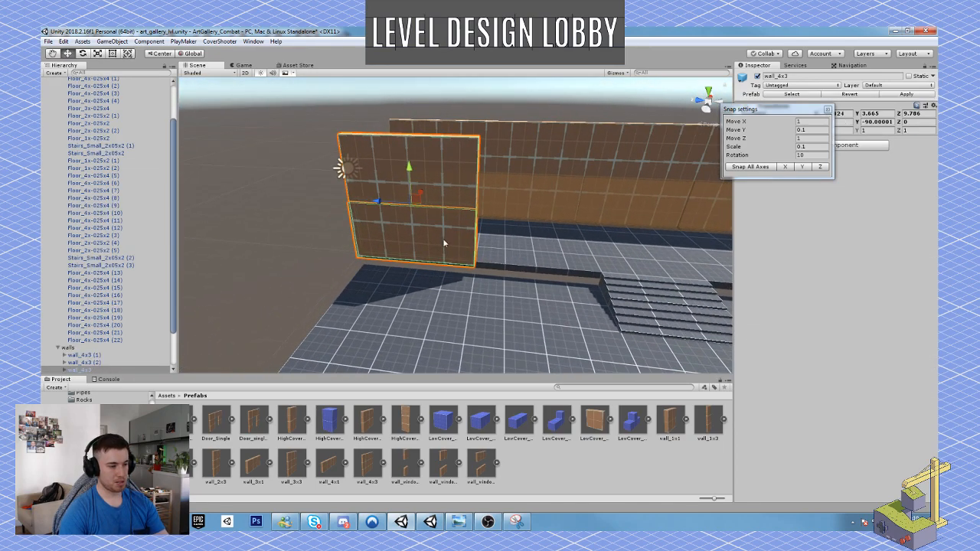
pyautogui.hotkey('ctrl', 'd')
pyautogui.moveTo(382, 199); pyautogui.dragTo(494, 230)
pyautogui.moveTo(467, 252); pyautogui.dragTo(349, 253, button='right')
pyautogui.click(355, 253)
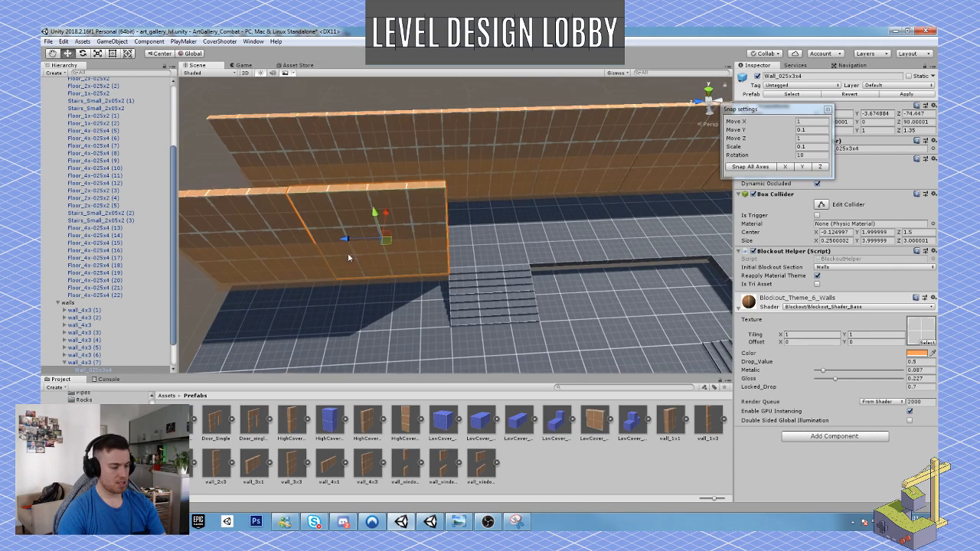
pyautogui.hotkey('ctrl', 'd')
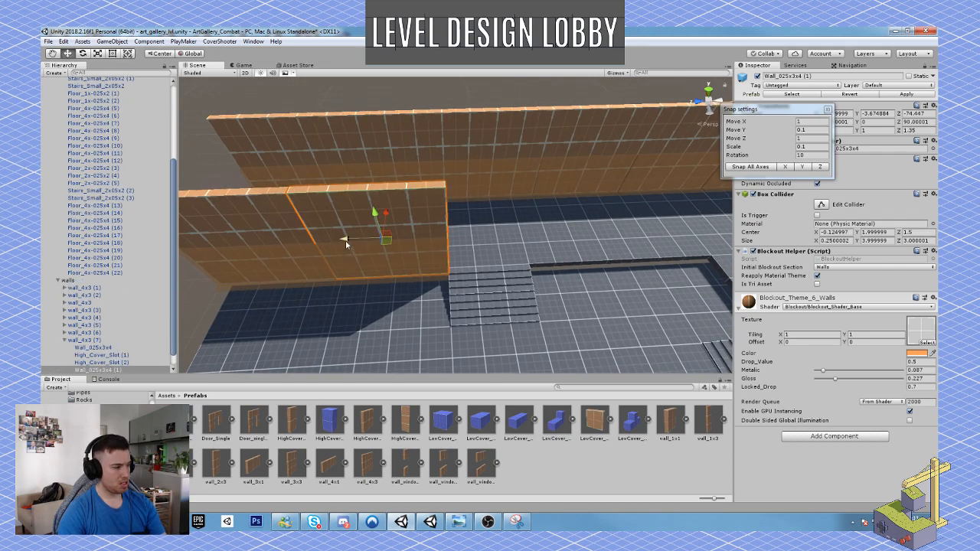
pyautogui.hotkey('ctrl', 'z')
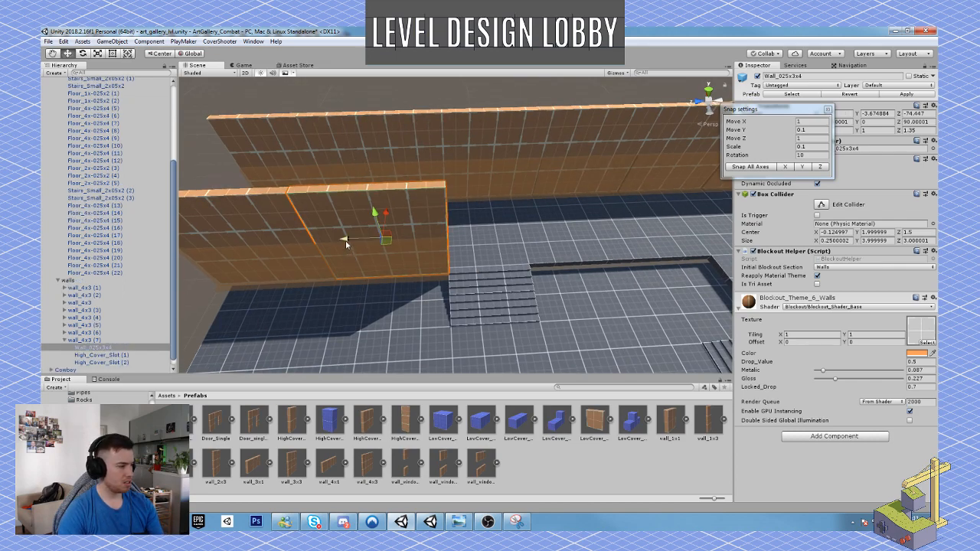
# Duplicate the whole wall_4x3 (7) object and move the copy past the stairs to Z -1.21.
pyautogui.click(77, 340)
pyautogui.click(66, 342)
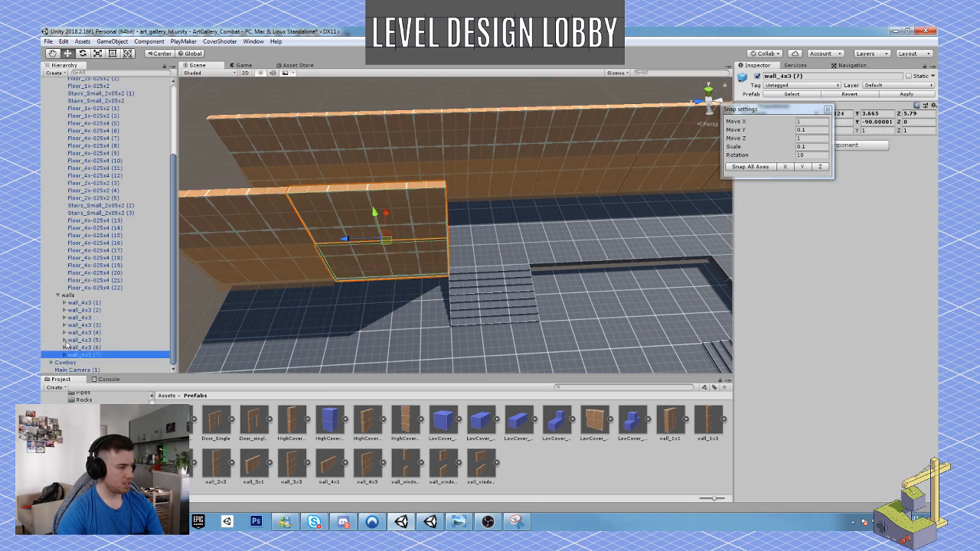
pyautogui.hotkey('ctrl', 'd')
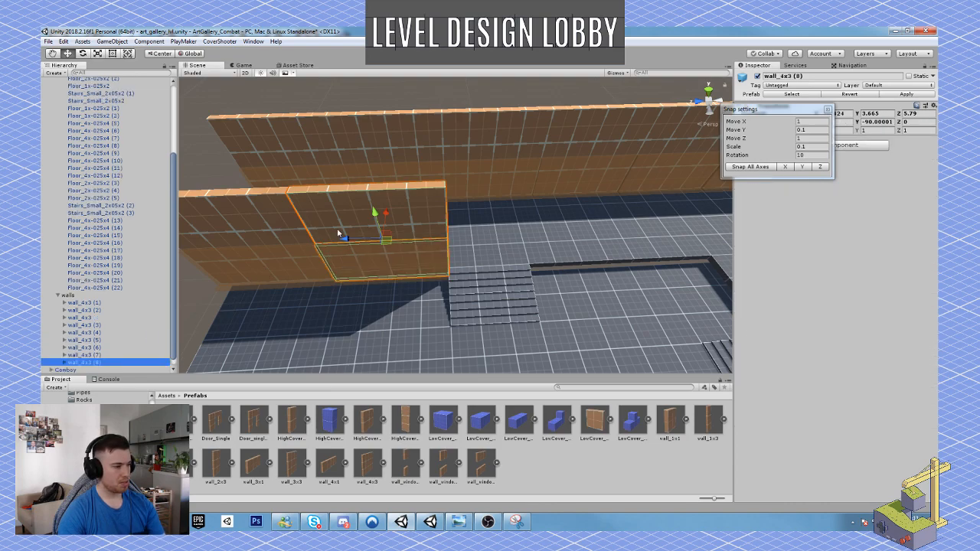
pyautogui.moveTo(346, 240); pyautogui.dragTo(490, 263)
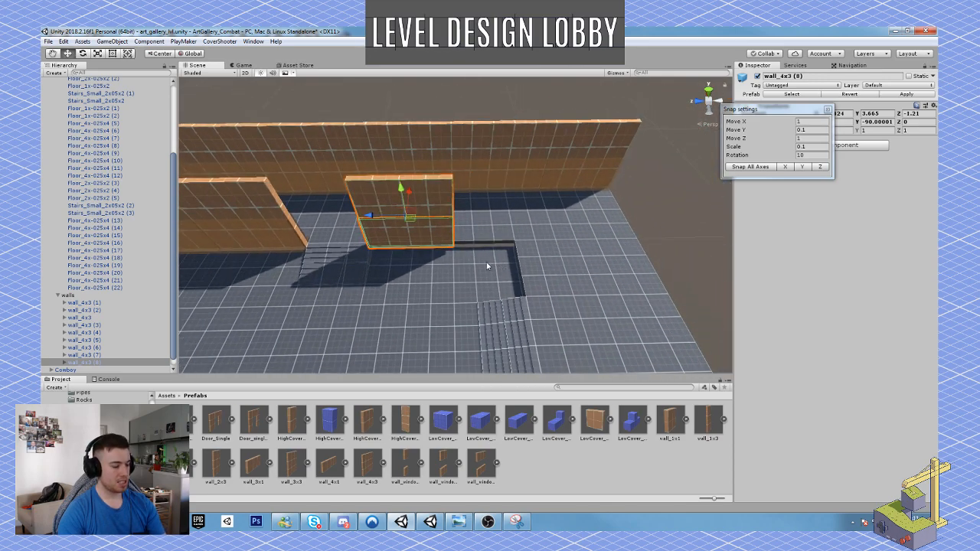
# Duplicate the wall beyond the stairs and slide the copy along the upper floor's edge to the inner corner.
pyautogui.hotkey('ctrl', 'd')
pyautogui.moveTo(368, 220); pyautogui.dragTo(291, 253)
pyautogui.moveTo(291, 253)
pyautogui.mouseDown(button='right')
pyautogui.moveTo(269, 215)
pyautogui.moveTo(248, 203)
pyautogui.moveTo(496, 213)
pyautogui.moveTo(402, 250)
pyautogui.moveTo(424, 256)
pyautogui.moveTo(290, 258)
pyautogui.mouseUp(button='right')
# Duplicate the end segment of the long outer wall and rotate the copy to -180 degrees about Y.
pyautogui.click(519, 211)
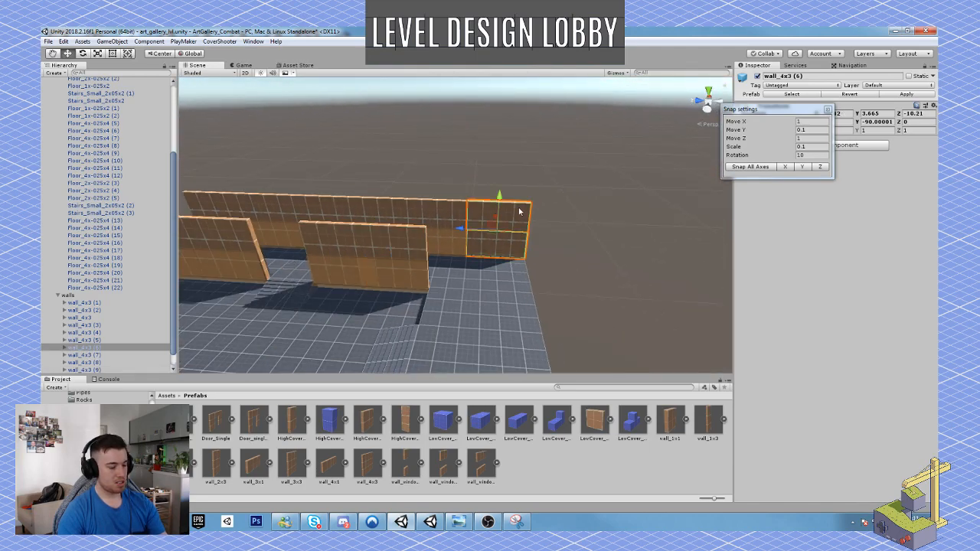
pyautogui.hotkey('ctrl', 'd')
pyautogui.press('e')
pyautogui.moveTo(493, 246); pyautogui.dragTo(593, 271)
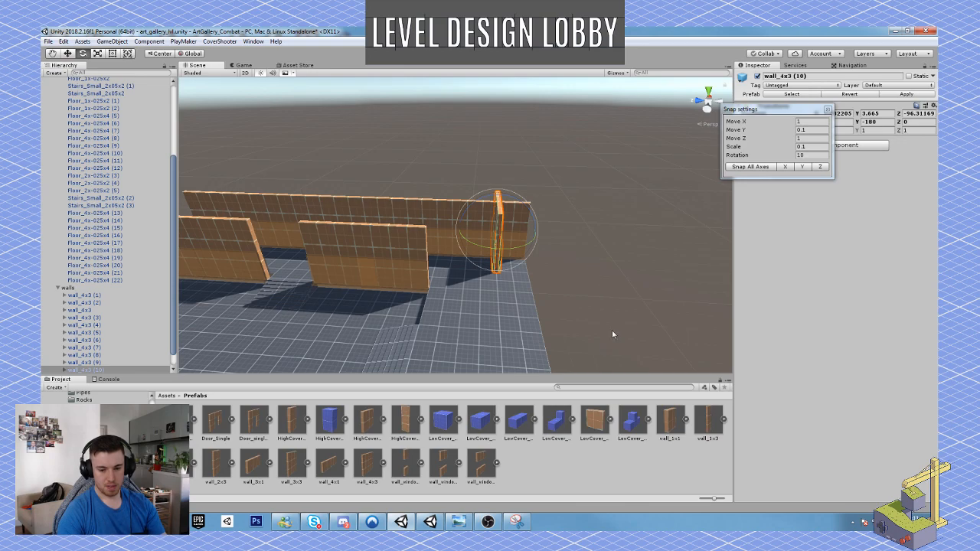
# Move the rotated wall out to the floor's end edge at Z -98.31, closing the corner with the long wall.
pyautogui.keyDown('alt'); pyautogui.moveTo(589, 343); pyautogui.dragTo(455, 385); pyautogui.keyUp('alt')
pyautogui.press('w')
pyautogui.scroll(-4, 462, 284)
pyautogui.moveTo(469, 307); pyautogui.dragTo(481, 288, button='middle')
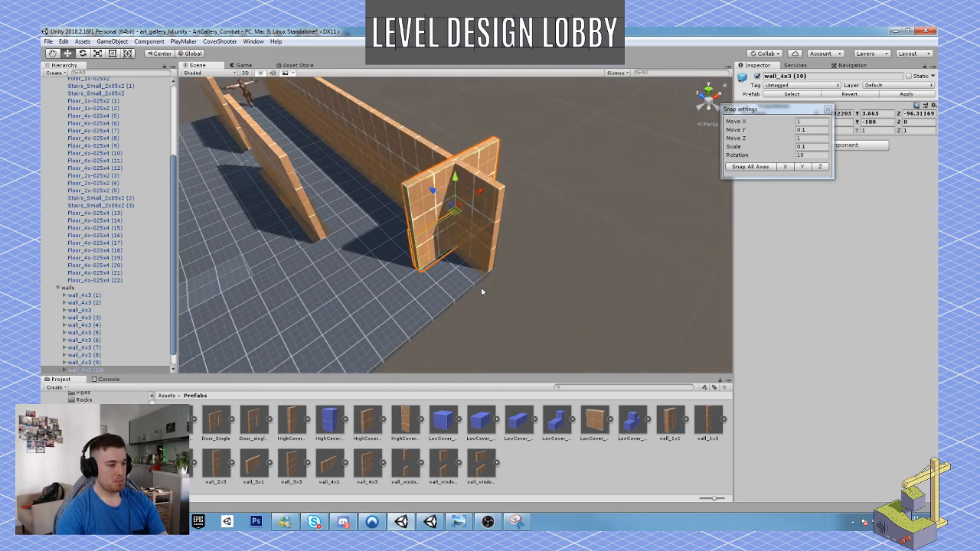
pyautogui.keyDown('ctrl'); pyautogui.moveTo(462, 216); pyautogui.dragTo(396, 150); pyautogui.keyUp('ctrl')
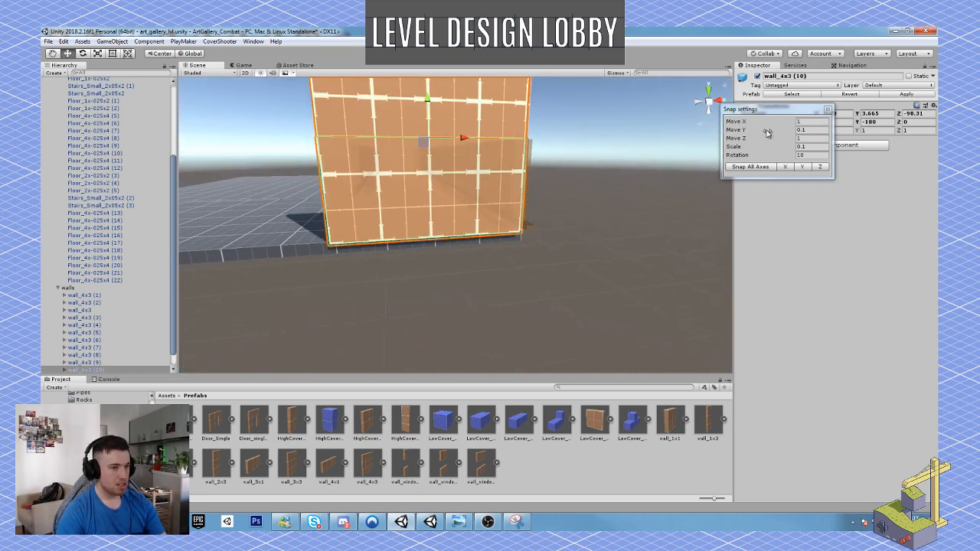
# Set the Move X snap increment to 0.05 and nudge the end wall along X at the floor's outer corner.
pyautogui.click(799, 121)
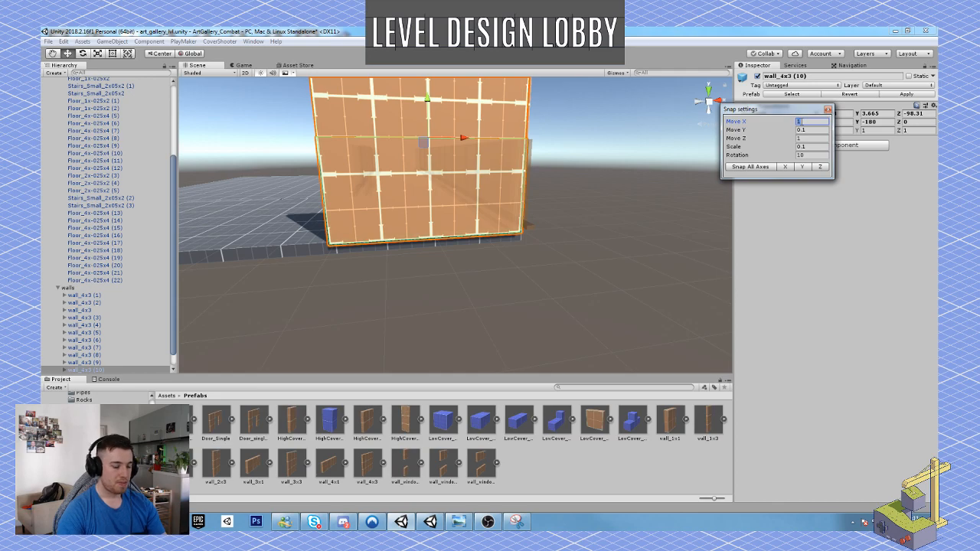
pyautogui.write('0.05')
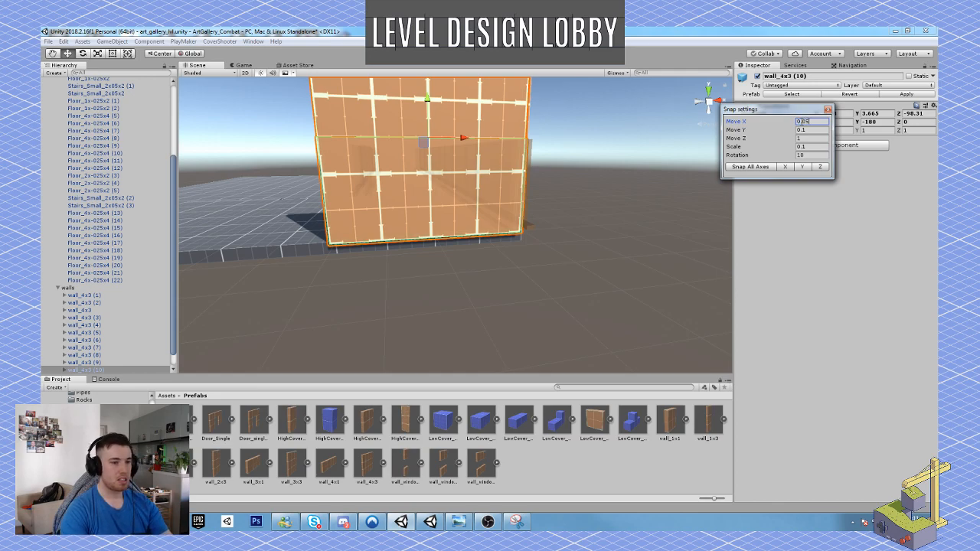
pyautogui.press('w')
pyautogui.moveTo(605, 191); pyautogui.dragTo(553, 168, button='right')
pyautogui.press('s')
pyautogui.moveTo(524, 152); pyautogui.dragTo(534, 153)
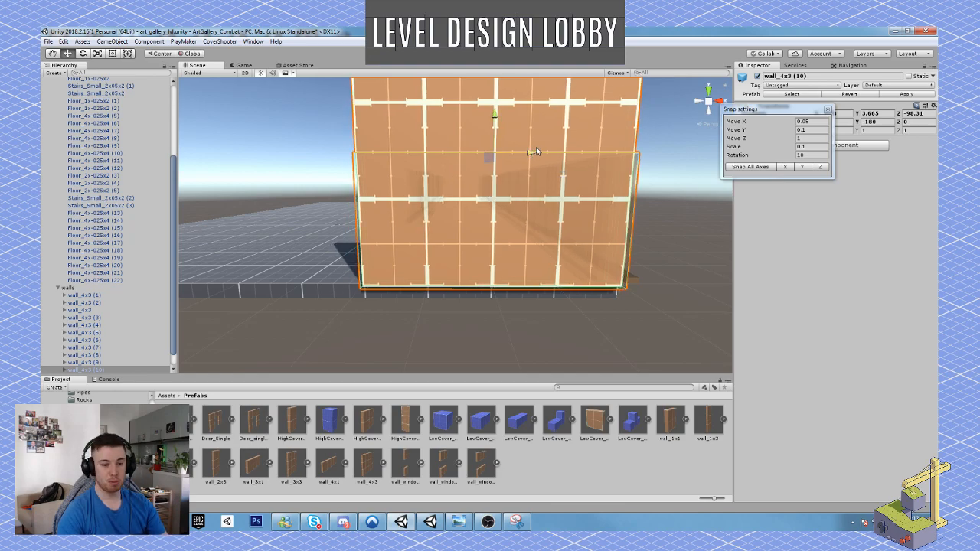
# Play-test the level with the character, aiming along the walled corridor and checking the gap between the inner walls.
pyautogui.moveTo(535, 152); pyautogui.dragTo(563, 257, button='right')
pyautogui.press('s')
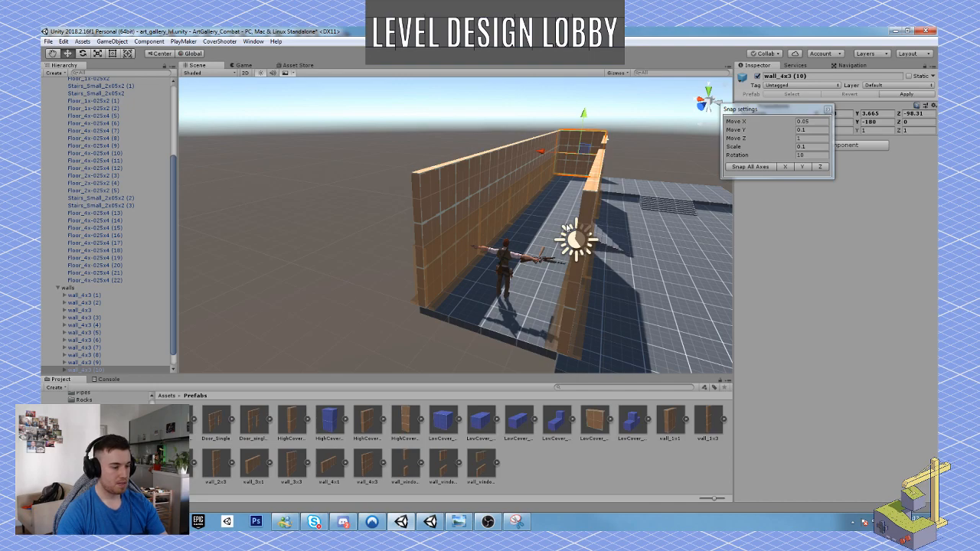
pyautogui.hotkey('ctrl', 'p')
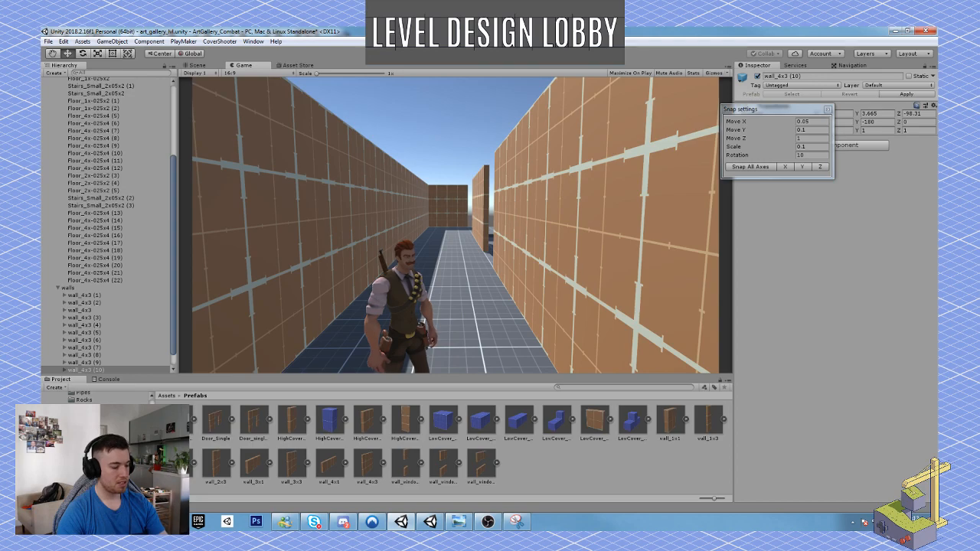
pyautogui.press('2')
pyautogui.rightClick(456, 225)
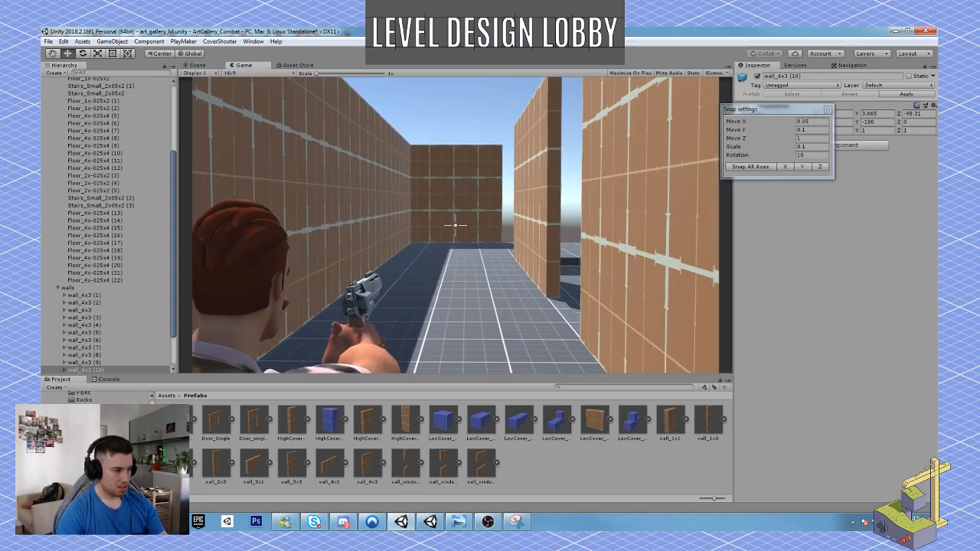
pyautogui.rightClick(456, 225)
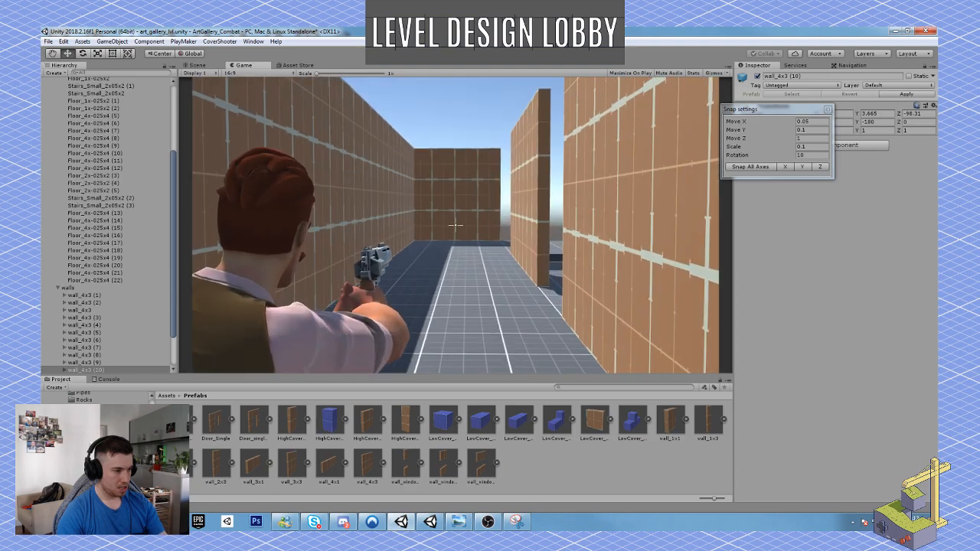
pyautogui.rightClick(456, 225)
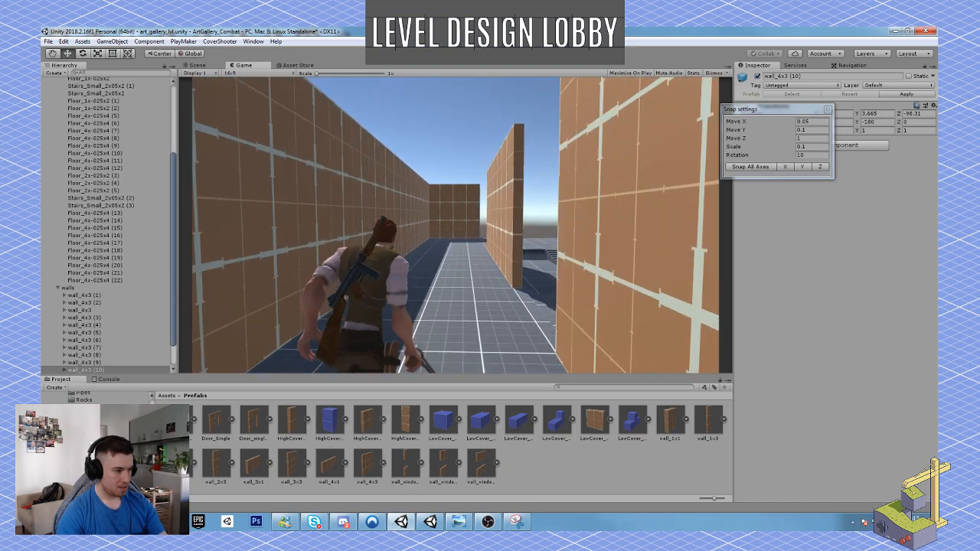
pyautogui.press('w')
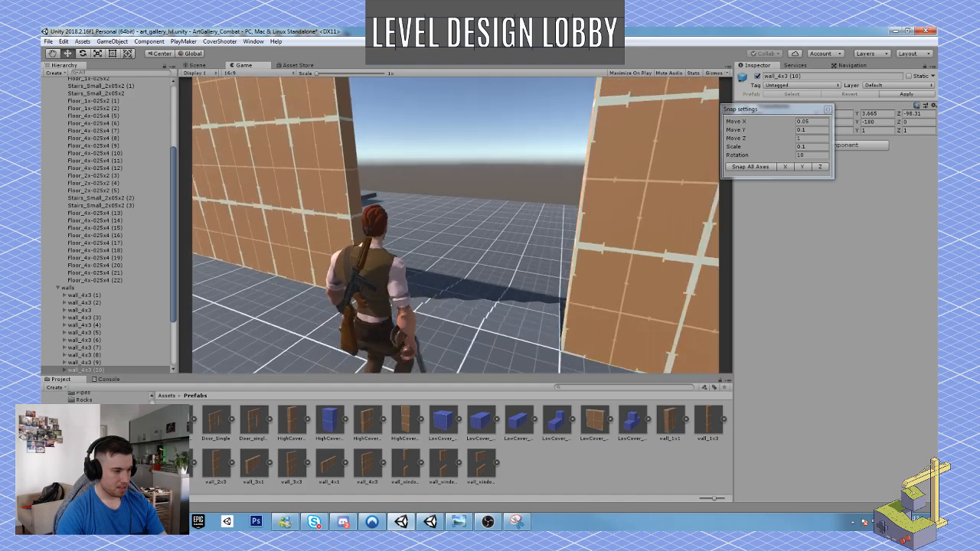
pyautogui.press('w')
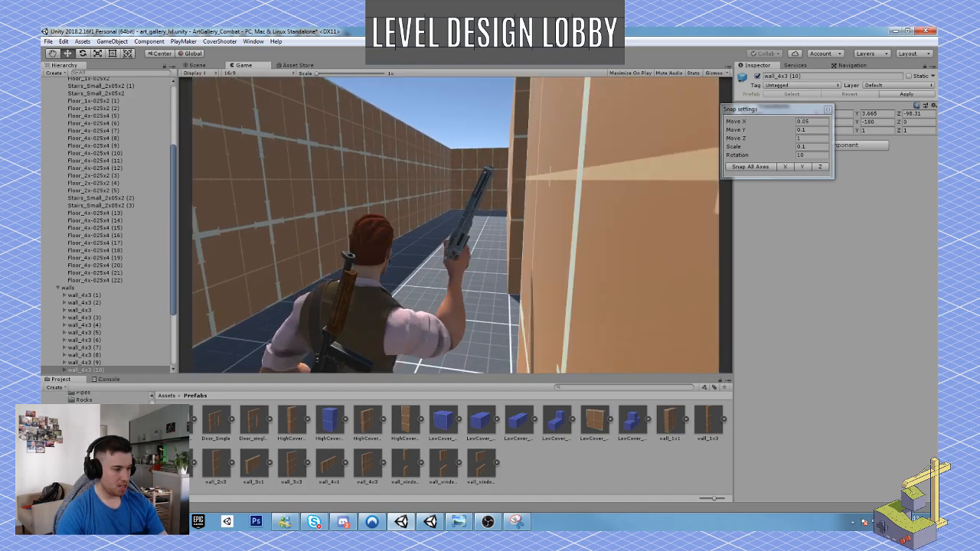
pyautogui.press('w')
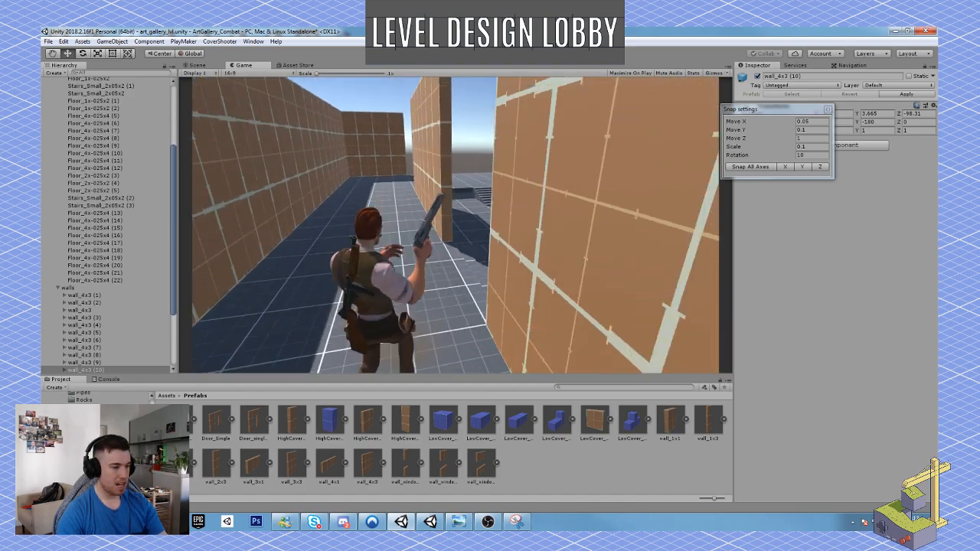
pyautogui.press('w')
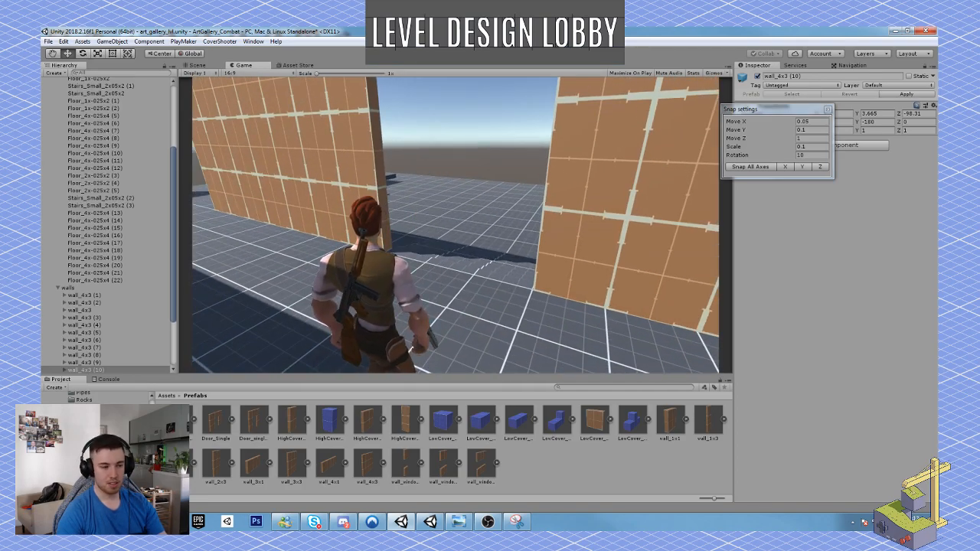
pyautogui.rightClick(455, 225)
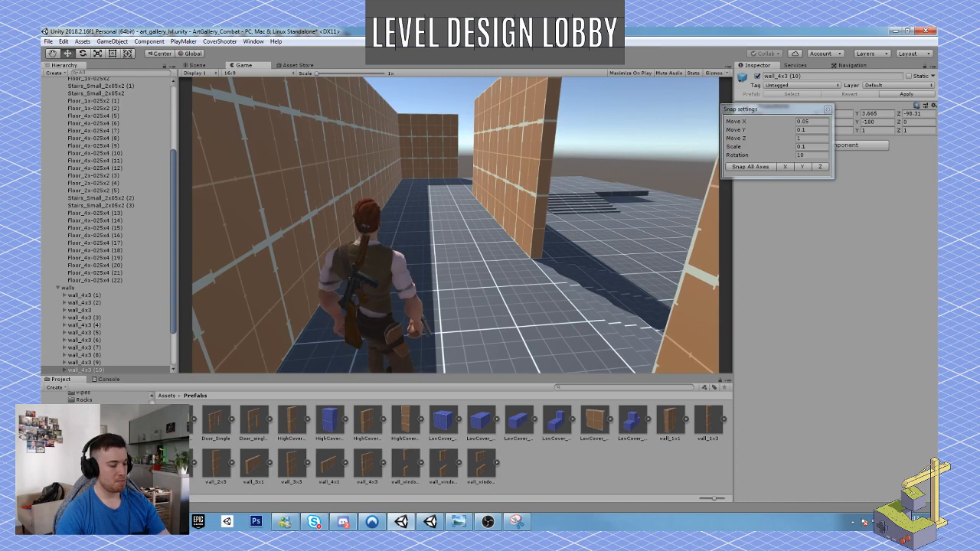
pyautogui.press('Escape')
pyautogui.click(475, 54)
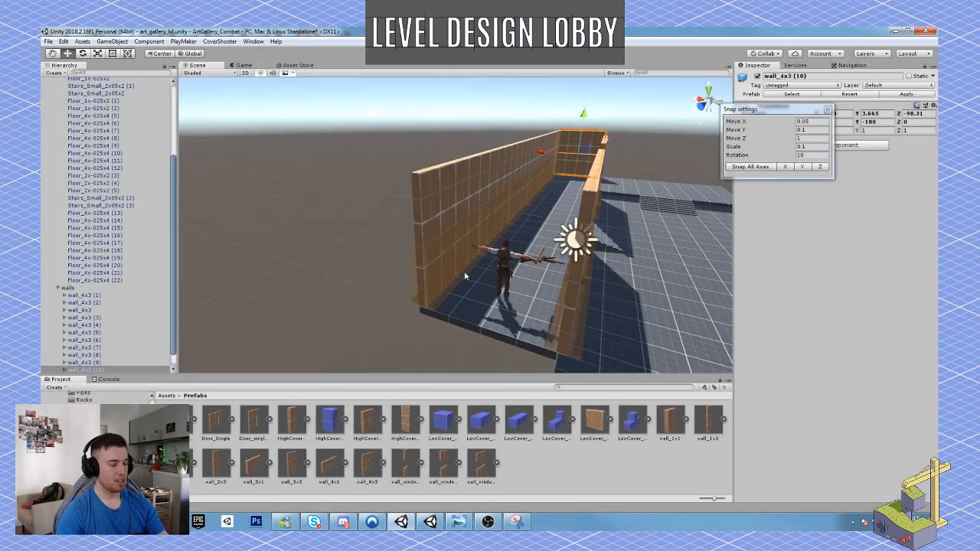
# Set the Move X snap increment to 1 and extend the end wall along the floor edge with two duplicated wall_4x3 segments.
pyautogui.moveTo(578, 238); pyautogui.dragTo(594, 282, button='right')
pyautogui.hotkey('ctrl', 'd')
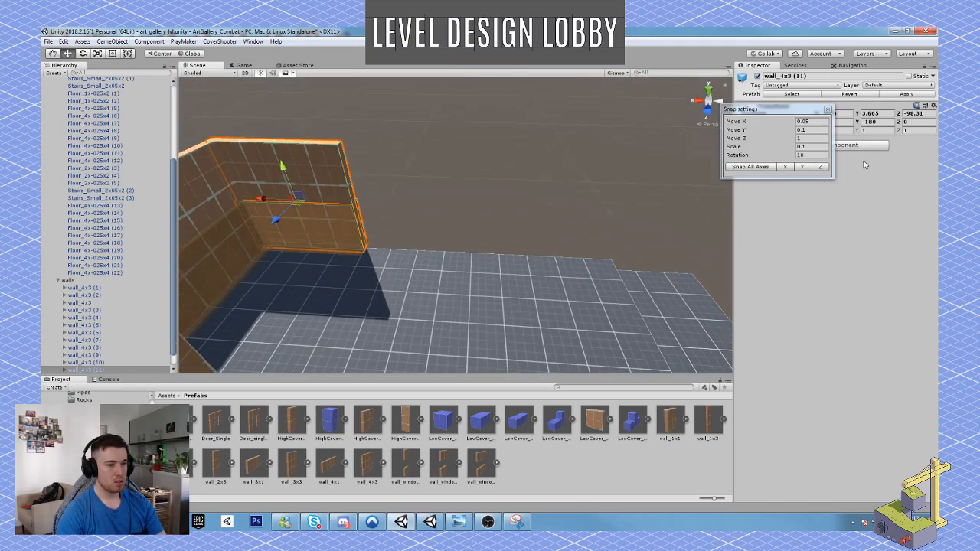
pyautogui.click(813, 121)
pyautogui.write('1')
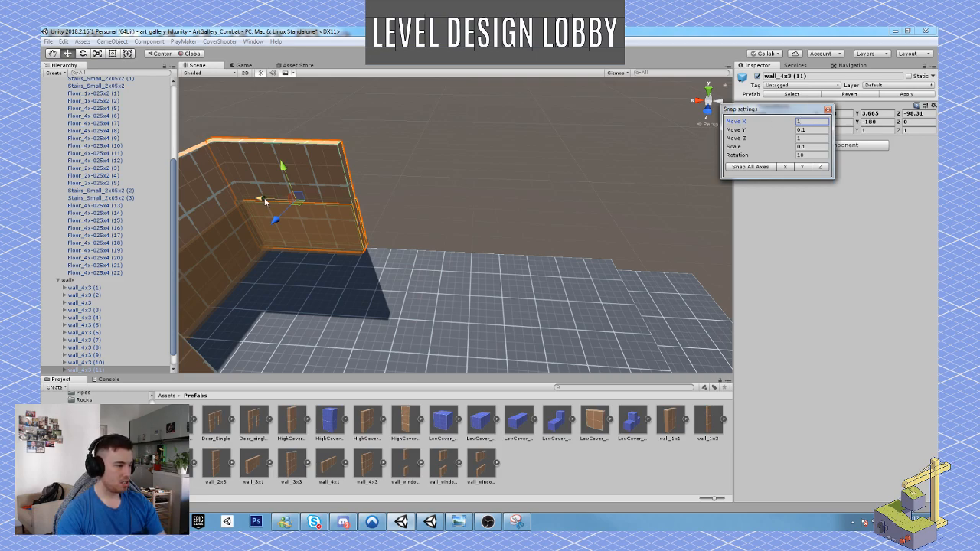
pyautogui.moveTo(277, 200); pyautogui.dragTo(336, 276)
pyautogui.hotkey('ctrl', 'd')
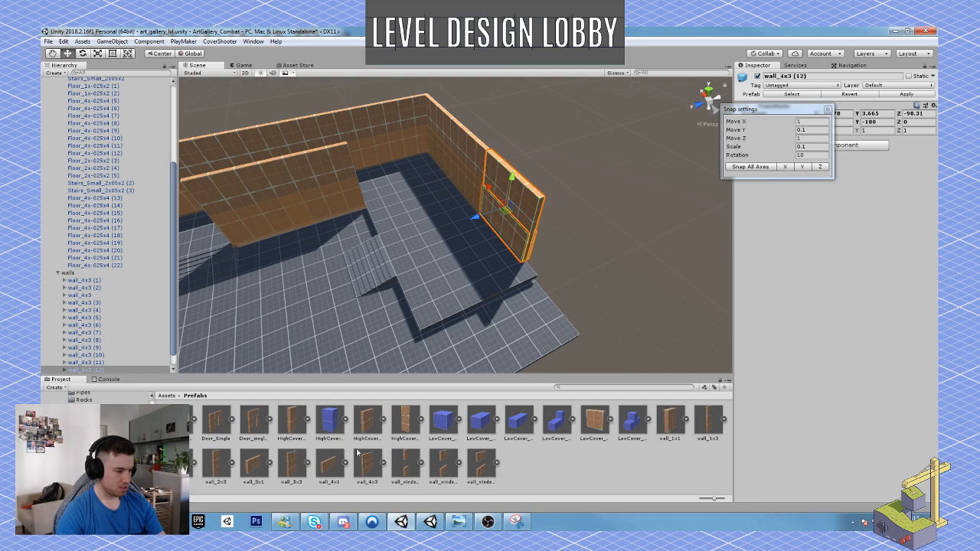
# Place a wall_1x3 prefab in the scene and move it to the free end of the end wall, at Z 50.29.
pyautogui.click(711, 429)
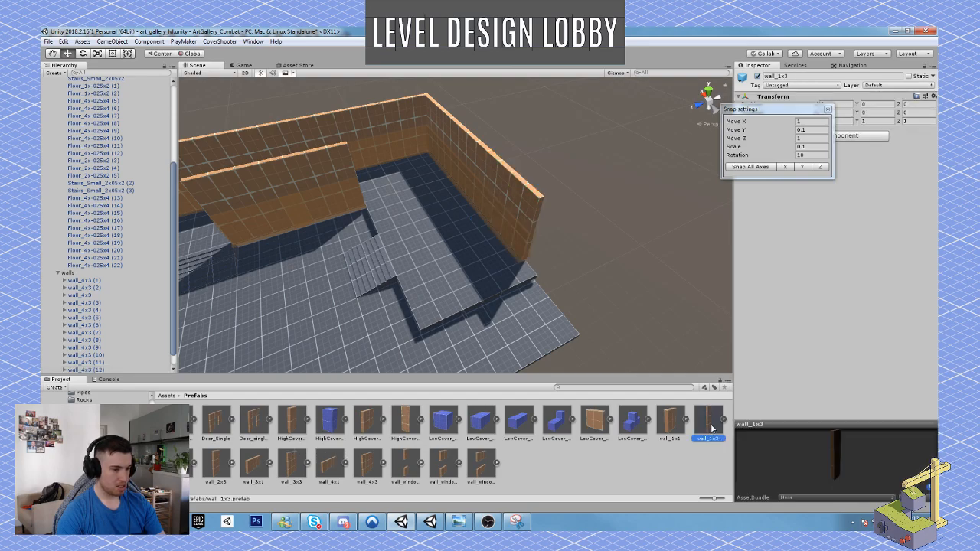
pyautogui.moveTo(712, 428); pyautogui.dragTo(501, 269)
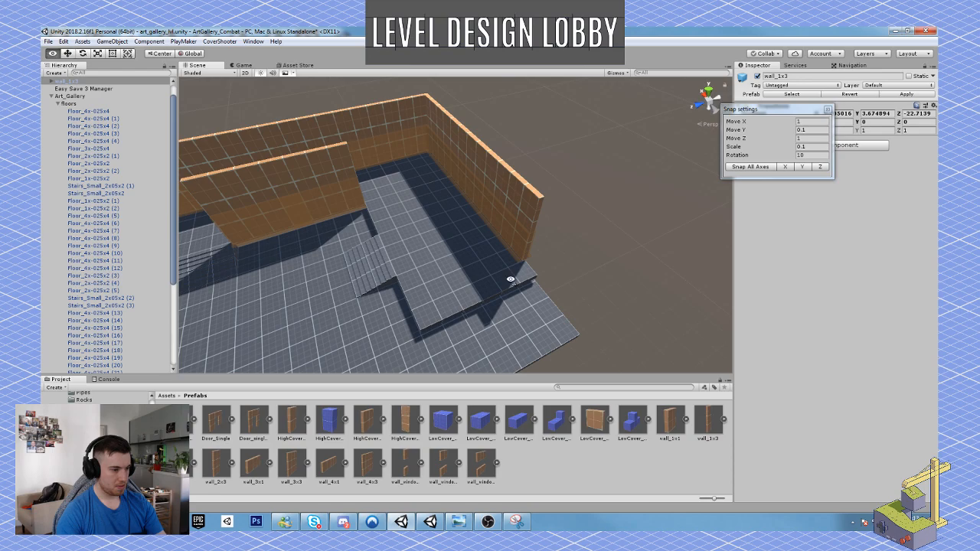
pyautogui.moveTo(511, 280); pyautogui.dragTo(632, 223, button='right')
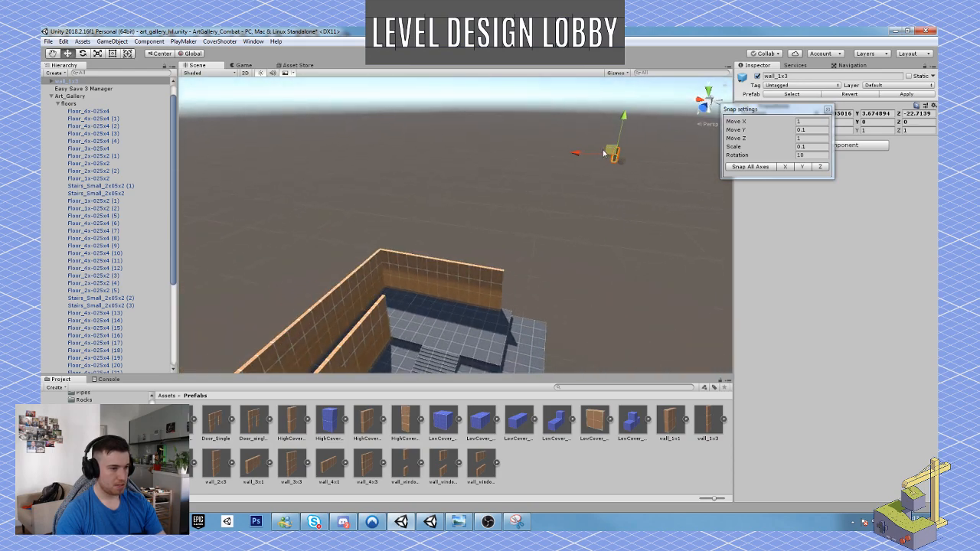
pyautogui.moveTo(603, 154); pyautogui.dragTo(484, 304)
pyautogui.moveTo(485, 304); pyautogui.dragTo(507, 291, button='right')
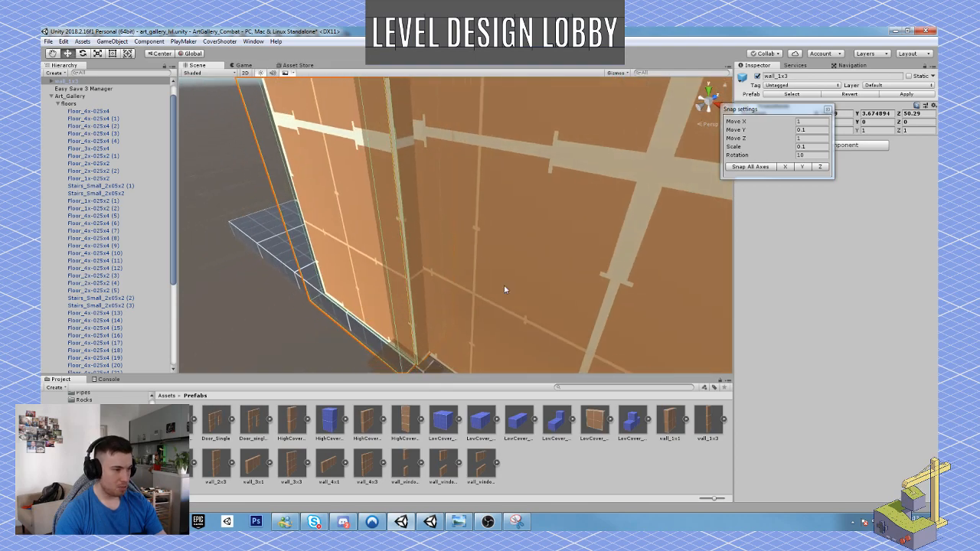
# Set both the Move X and Move Z snap increments to 0.05.
pyautogui.click(809, 141)
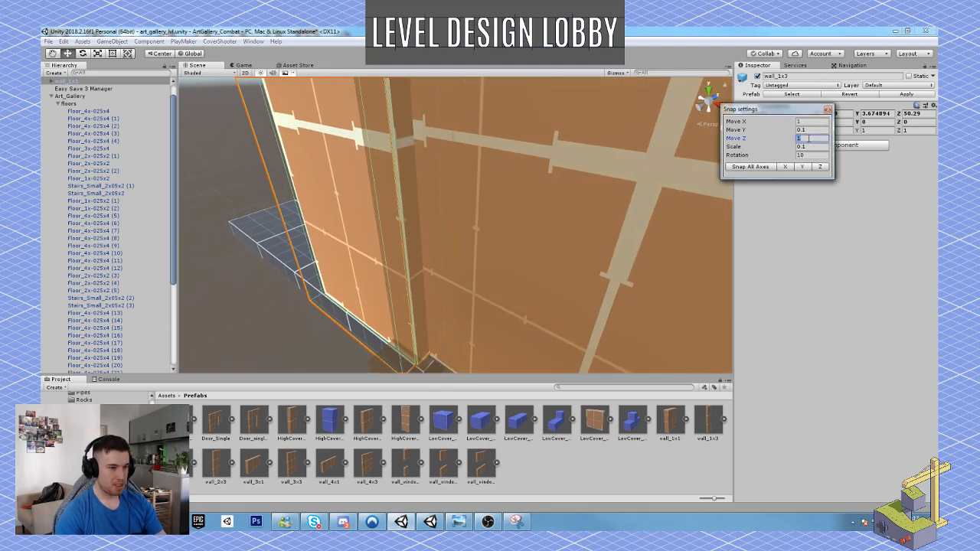
pyautogui.click(811, 121)
pyautogui.write('0')
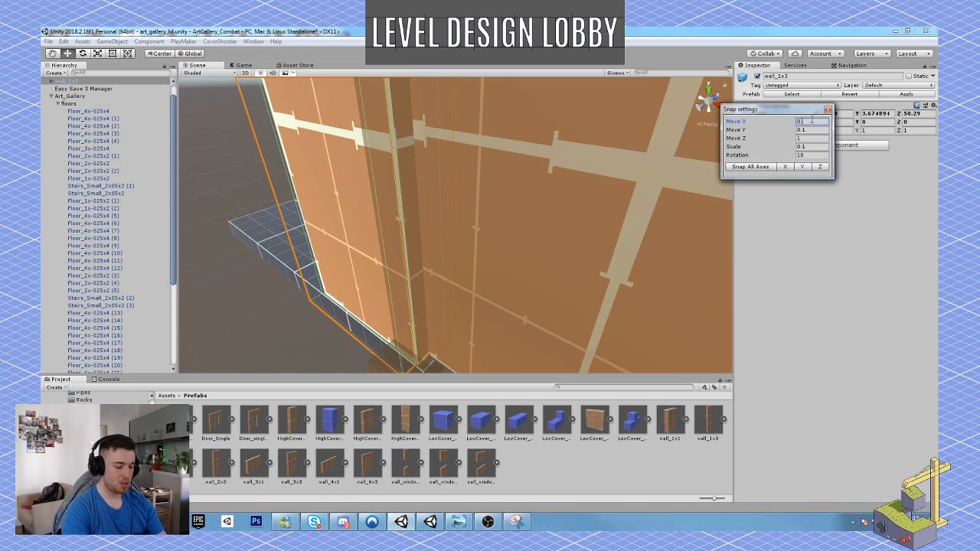
pyautogui.write('.05')
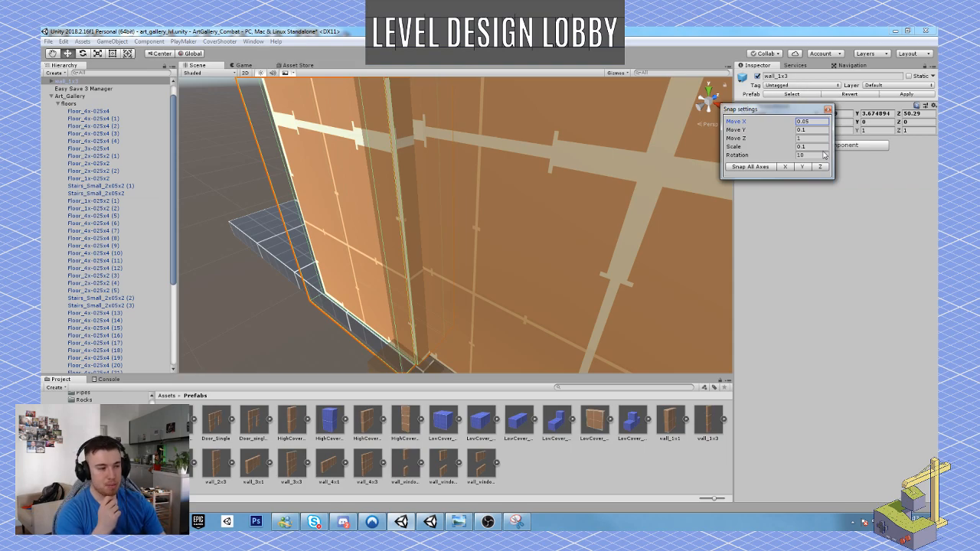
pyautogui.keyDown('alt'); pyautogui.moveTo(578, 247); pyautogui.dragTo(319, 309); pyautogui.keyUp('alt')
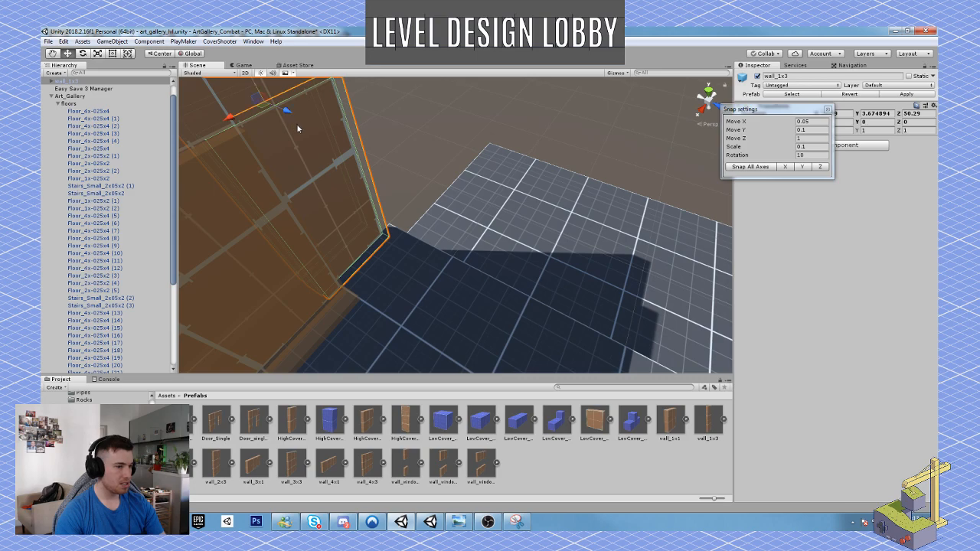
pyautogui.keyDown('alt'); pyautogui.moveTo(430, 204); pyautogui.dragTo(264, 180); pyautogui.keyUp('alt')
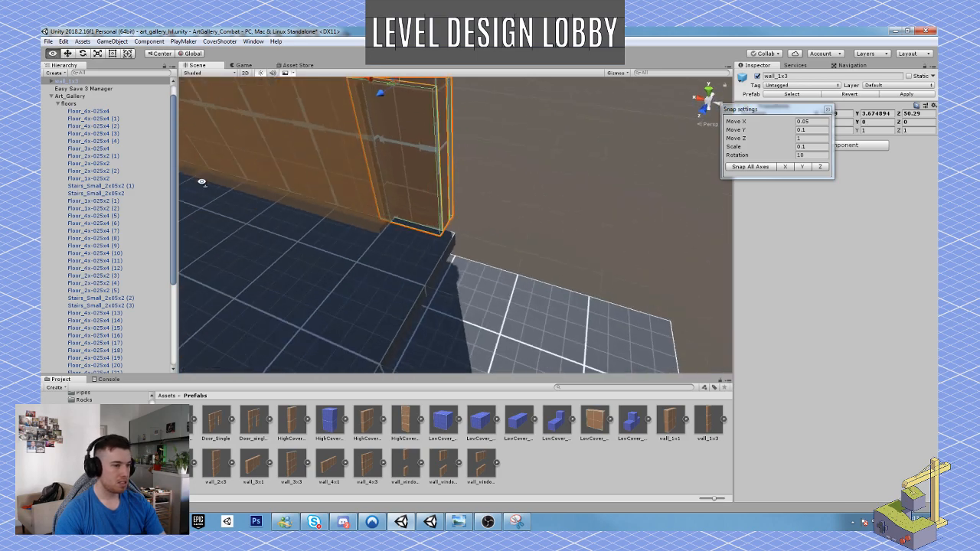
pyautogui.doubleClick(812, 138)
pyautogui.write('0.0')
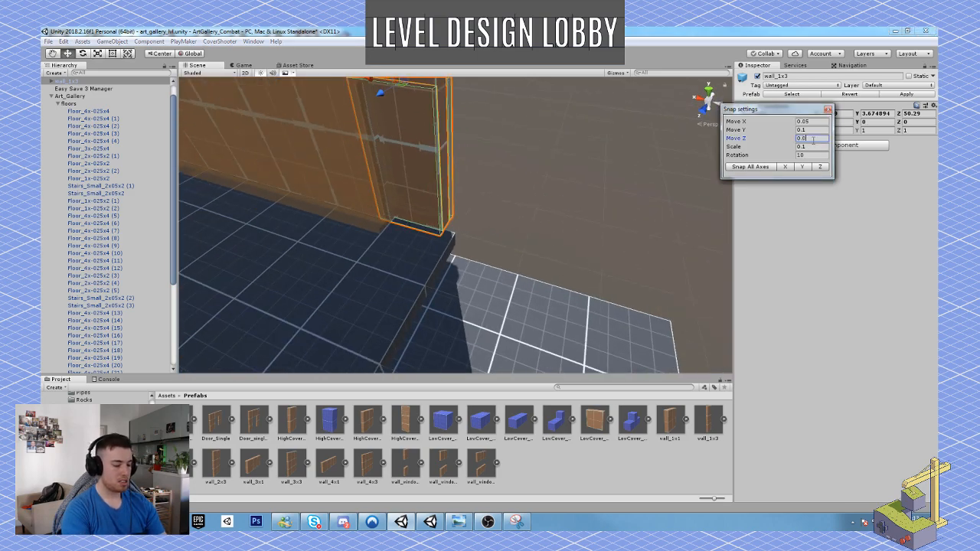
pyautogui.write('5')
# Nudge the narrow wall along X and Z, to Z 50.39, so it lines up flush with the neighbouring wall.
pyautogui.moveTo(402, 162); pyautogui.dragTo(402, 151, button='right')
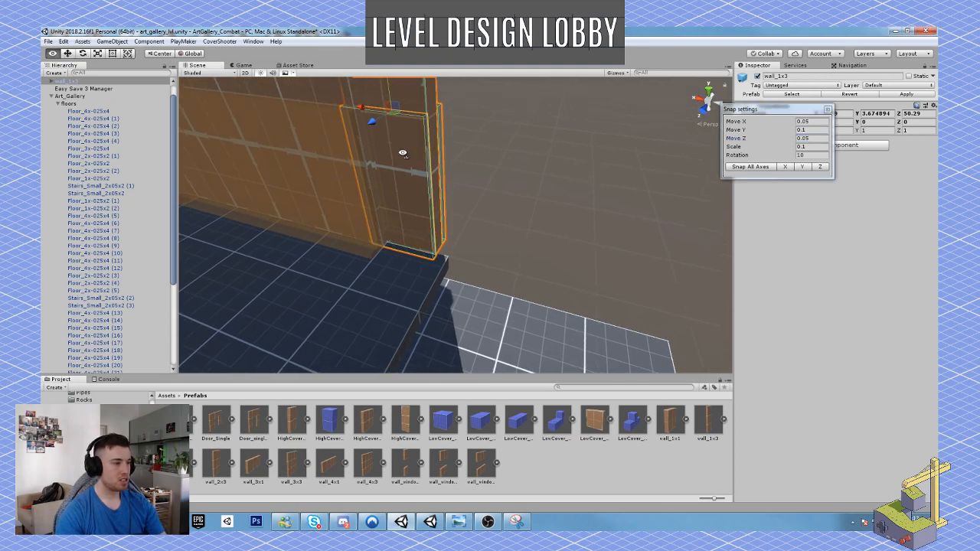
pyautogui.moveTo(360, 107); pyautogui.dragTo(376, 108)
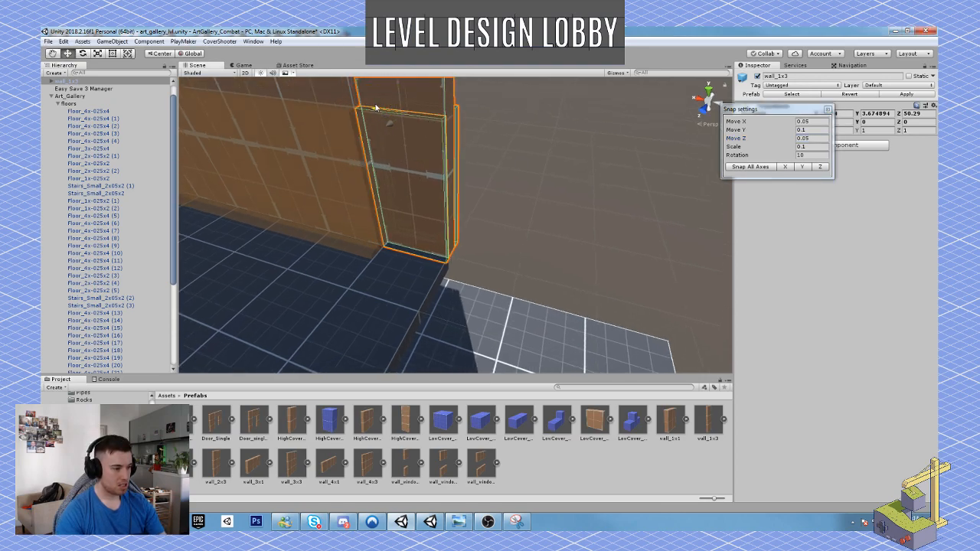
pyautogui.press('d')
pyautogui.moveTo(389, 124); pyautogui.dragTo(365, 156, button='right')
pyautogui.press('s')
pyautogui.moveTo(348, 133); pyautogui.dragTo(345, 139)
pyautogui.press('w')
pyautogui.moveTo(419, 262); pyautogui.dragTo(509, 223, button='right')
pyautogui.press('s')
pyautogui.click(545, 201)
pyautogui.press('w')
pyautogui.click(532, 236)
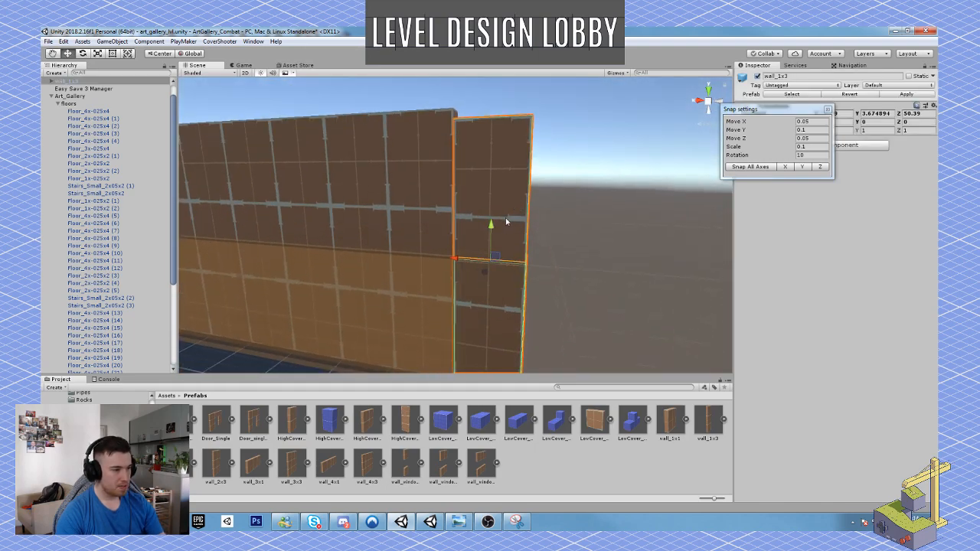
# Set the Move Y snap increment to 0.05 and adjust the narrow wall's height so its base sits on the floor.
pyautogui.click(817, 131)
pyautogui.moveTo(816, 133); pyautogui.dragTo(796, 132)
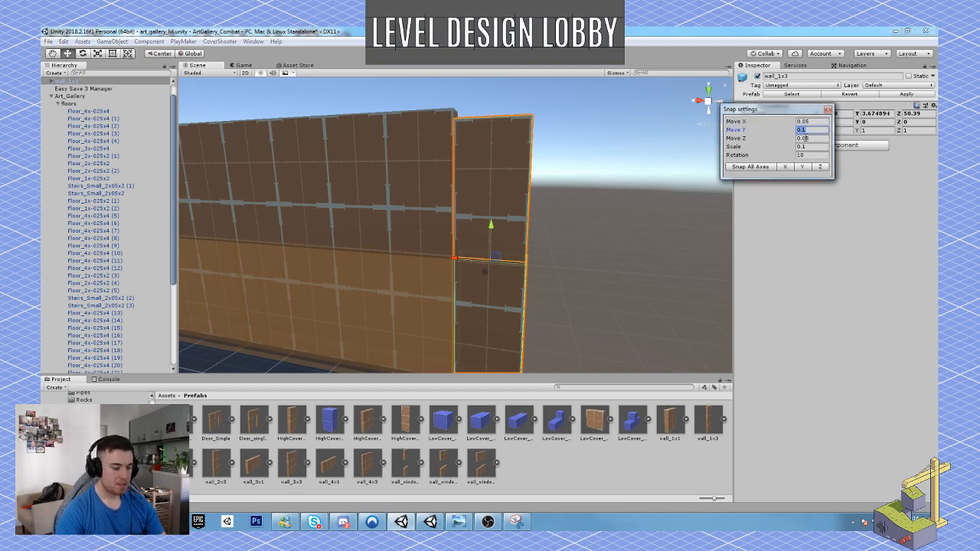
pyautogui.write('0.05')
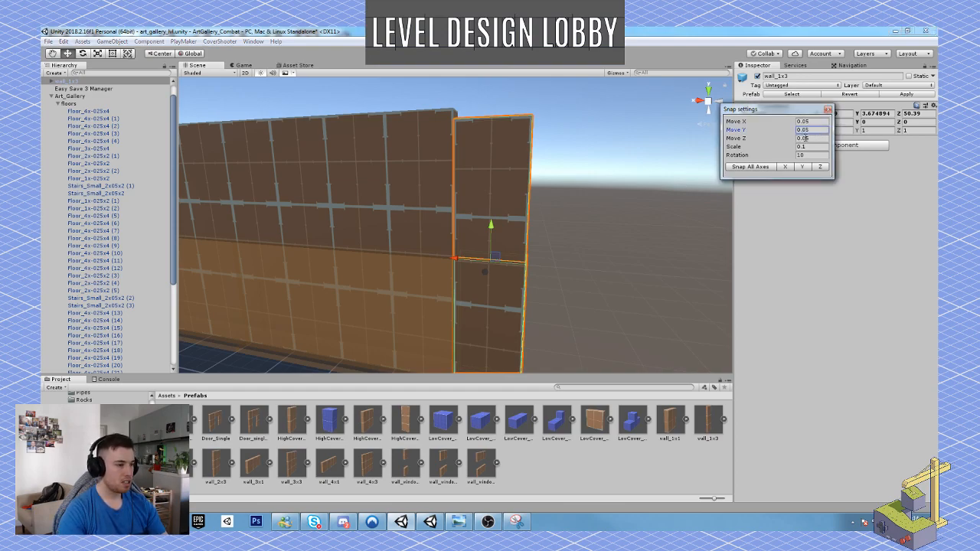
pyautogui.moveTo(449, 154); pyautogui.dragTo(436, 200, button='right')
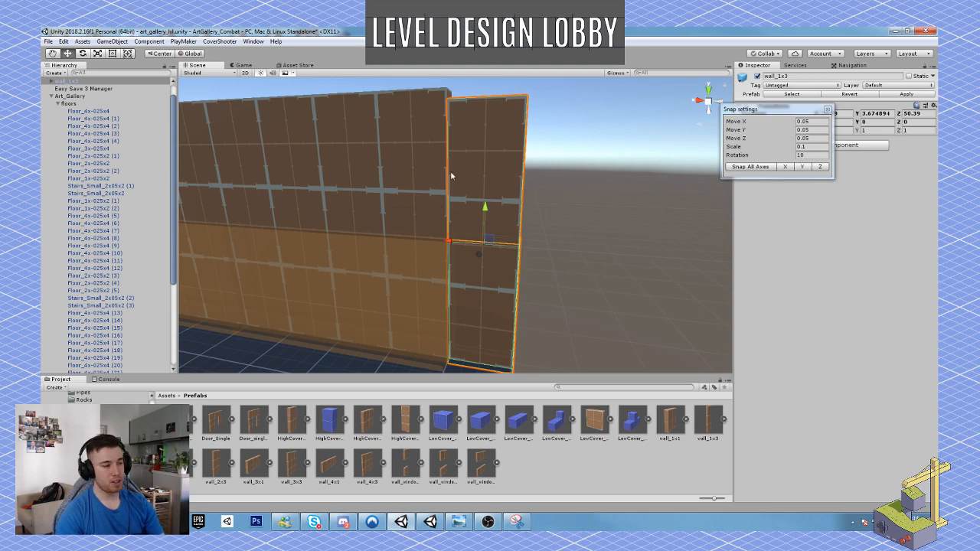
pyautogui.moveTo(485, 219); pyautogui.dragTo(484, 211)
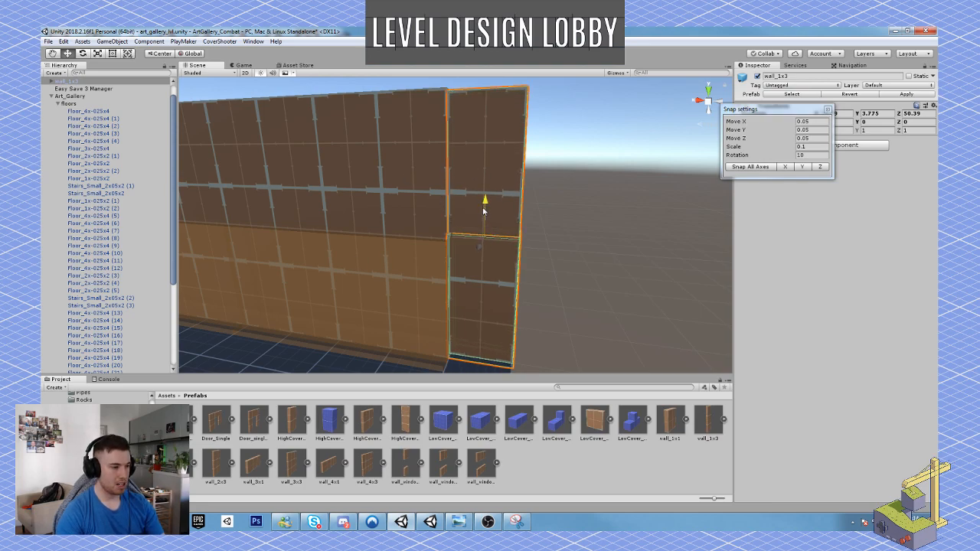
pyautogui.moveTo(484, 211); pyautogui.dragTo(434, 205, button='right')
pyautogui.press('w')
pyautogui.press('s')
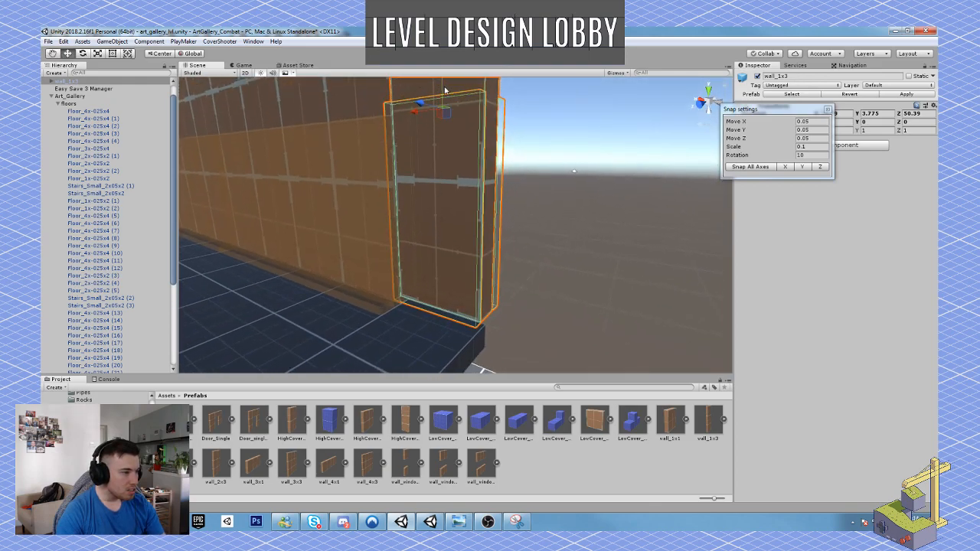
pyautogui.moveTo(445, 87); pyautogui.dragTo(444, 97)
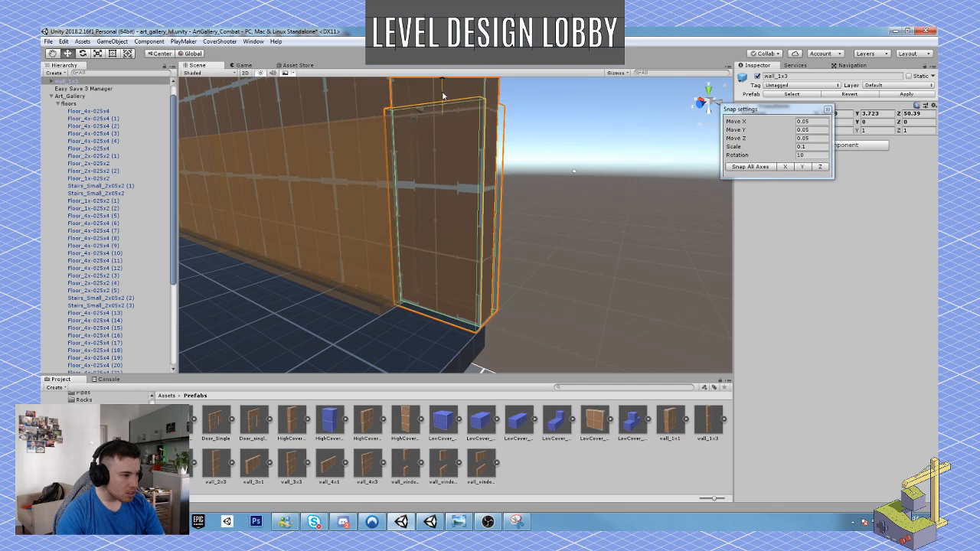
pyautogui.moveTo(444, 97); pyautogui.dragTo(426, 202, button='right')
# Set the Z scale of the Wall_025x3x1 mesh inside the narrow wall to 1.35 and apply the change to its prefab.
pyautogui.click(465, 204)
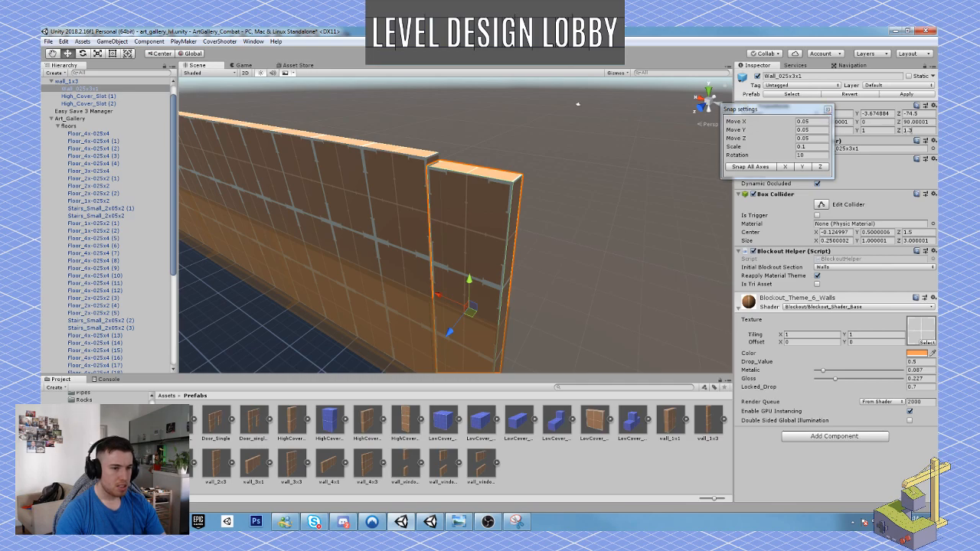
pyautogui.click(913, 131)
pyautogui.click(914, 131)
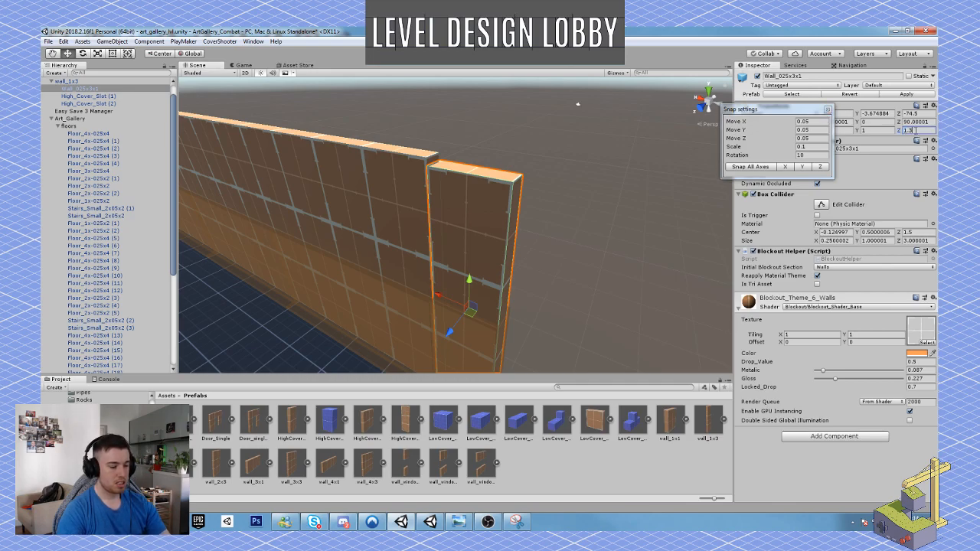
pyautogui.write('5')
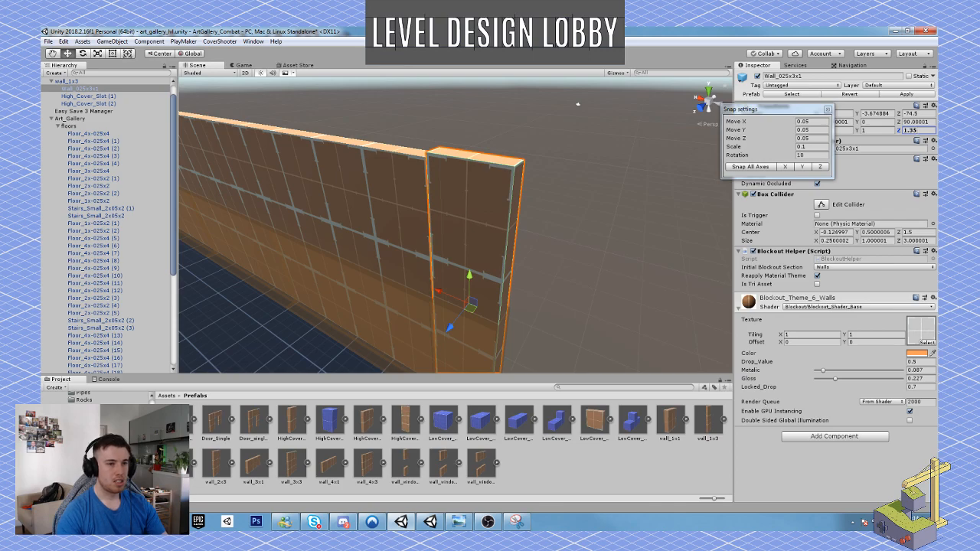
pyautogui.click(906, 94)
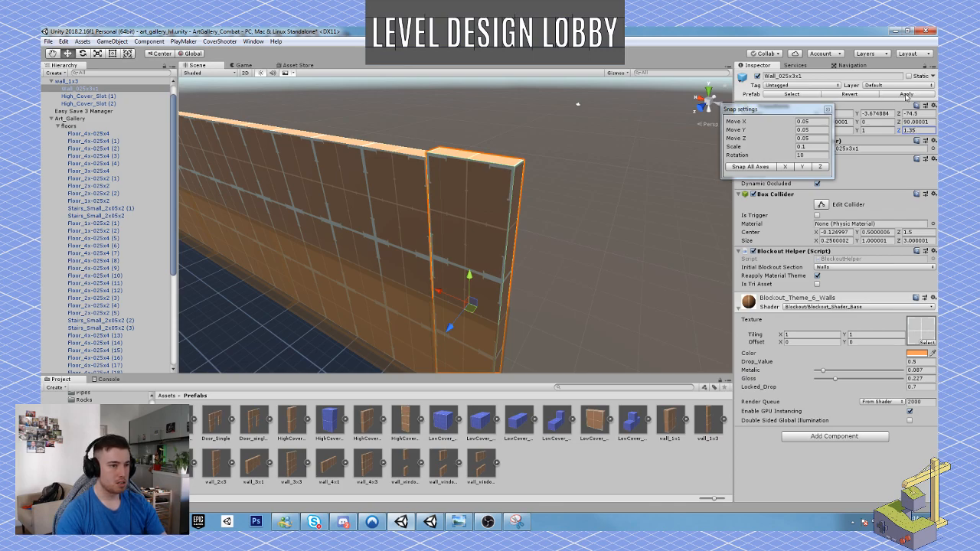
# Lower the whole wall_1x3 object to Y 3.673 so its top edge lines up with the neighbouring wall.
pyautogui.click(66, 80)
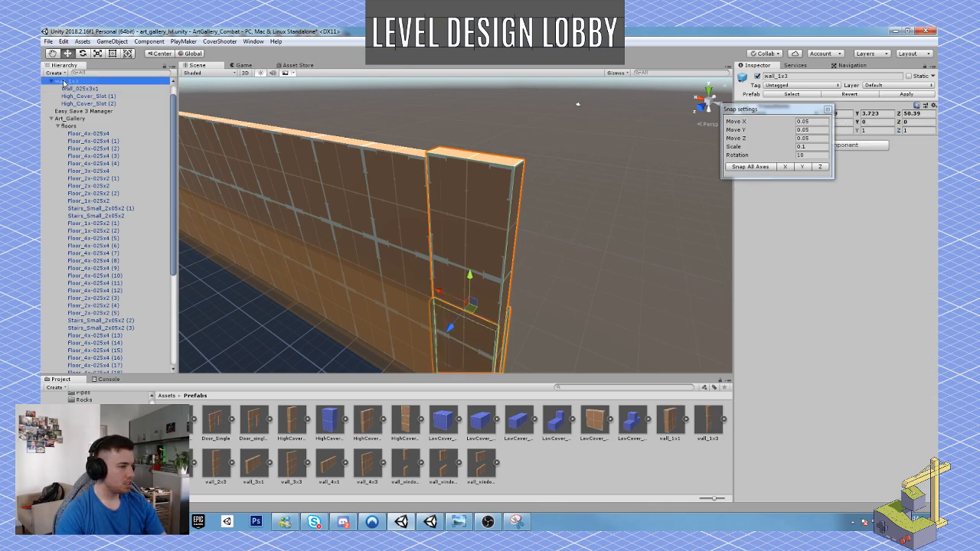
pyautogui.moveTo(419, 250); pyautogui.dragTo(426, 248, button='right')
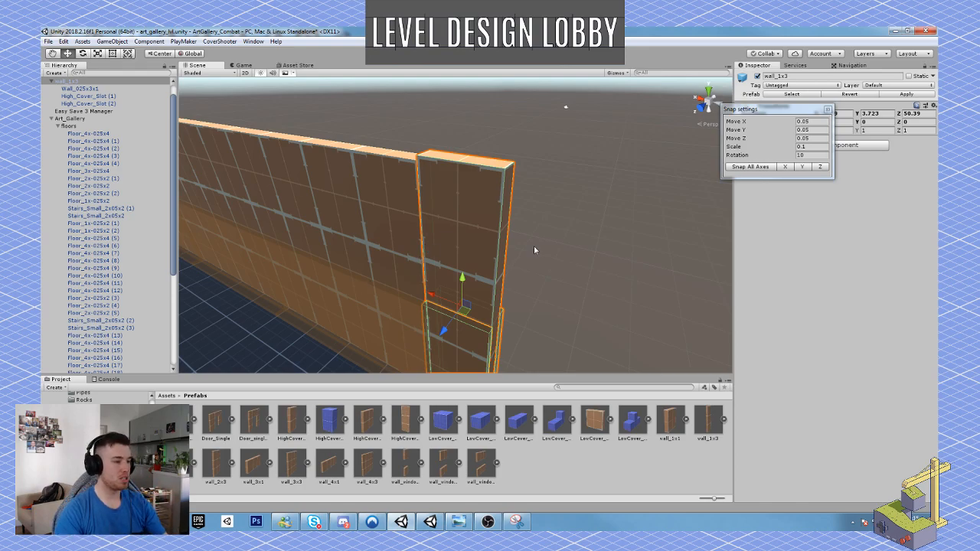
pyautogui.moveTo(568, 244); pyautogui.dragTo(556, 212, button='right')
pyautogui.moveTo(485, 304); pyautogui.dragTo(485, 313)
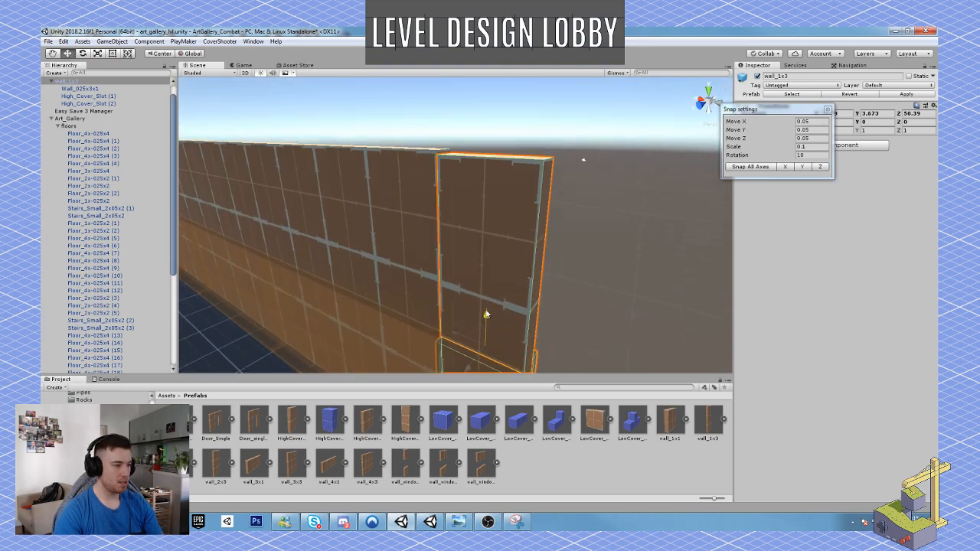
pyautogui.moveTo(485, 313); pyautogui.dragTo(531, 210, button='right')
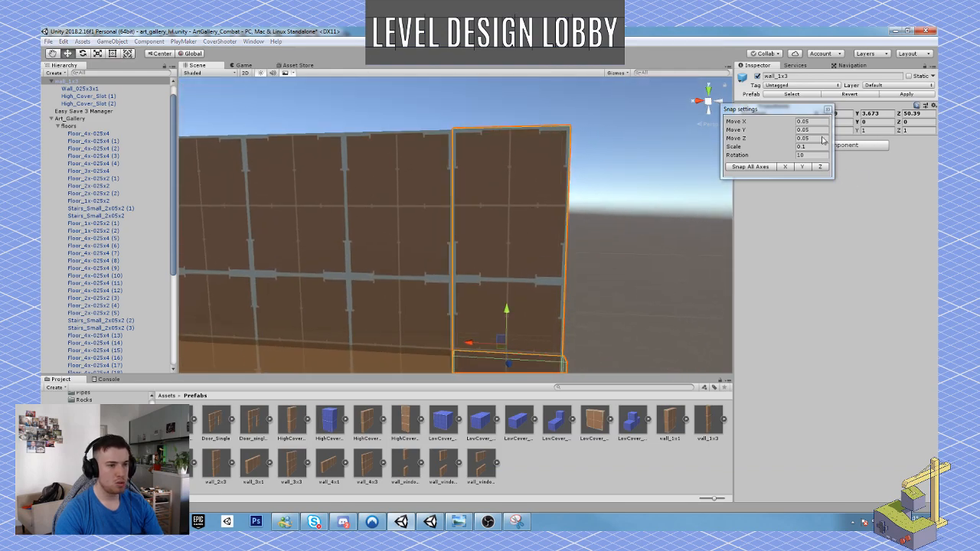
# Set the Move Y snap increment to 0.01 and lower the narrow wall to Y 3.663.
pyautogui.click(823, 140)
pyautogui.click(820, 129)
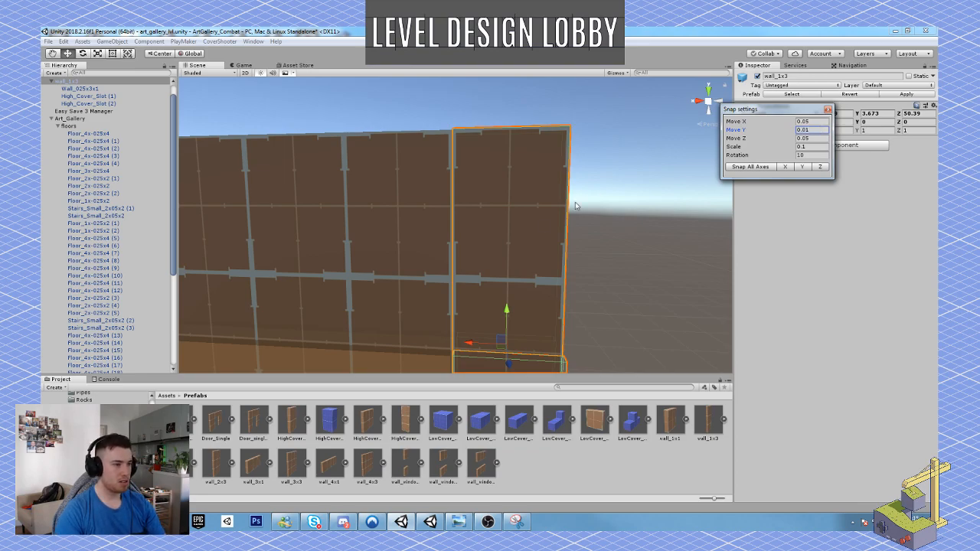
pyautogui.moveTo(506, 308); pyautogui.dragTo(509, 314)
pyautogui.click(618, 237)
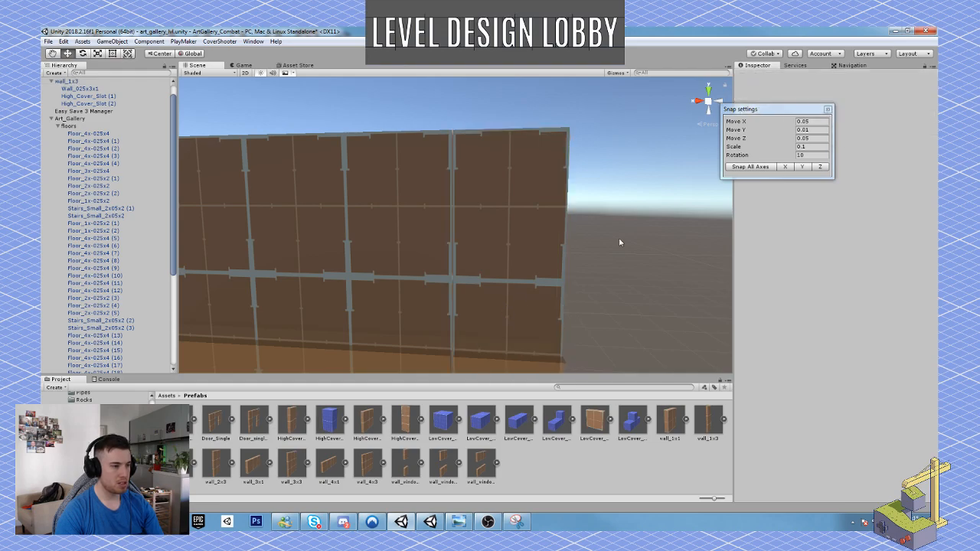
pyautogui.click(548, 243)
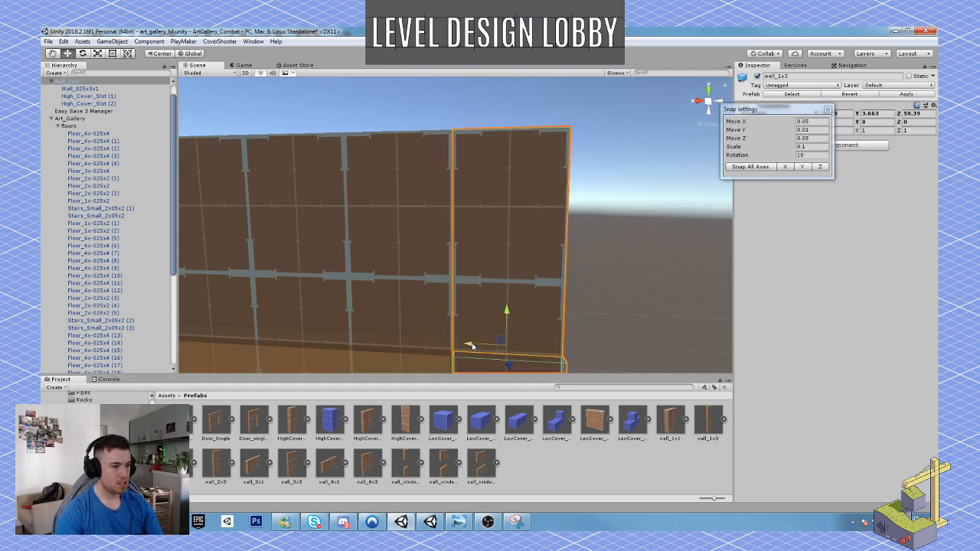
# Set the Move X snap increment to 0.01 and nudge the narrow wall along X to close the gap to the neighbouring wall.
pyautogui.click(816, 121)
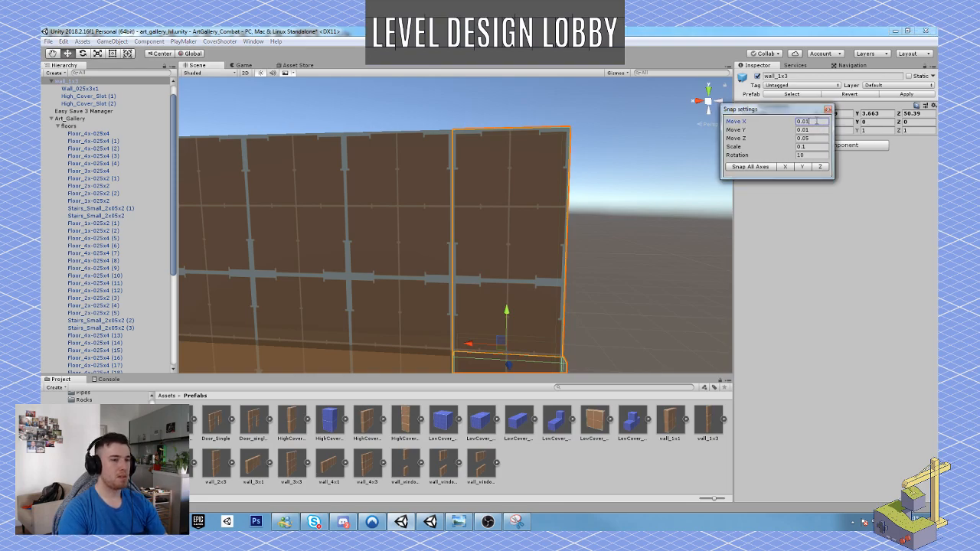
pyautogui.moveTo(450, 306); pyautogui.dragTo(448, 312, button='right')
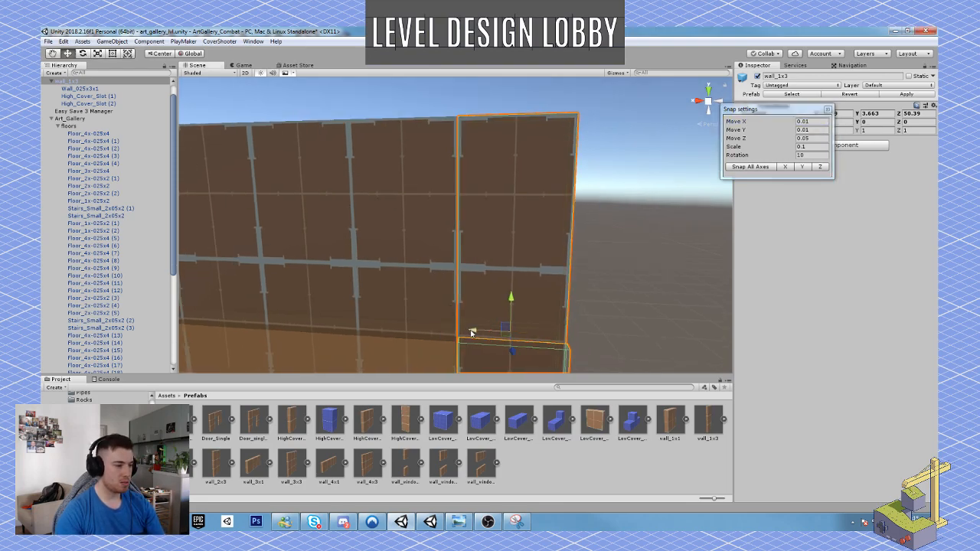
pyautogui.moveTo(472, 330); pyautogui.dragTo(468, 332)
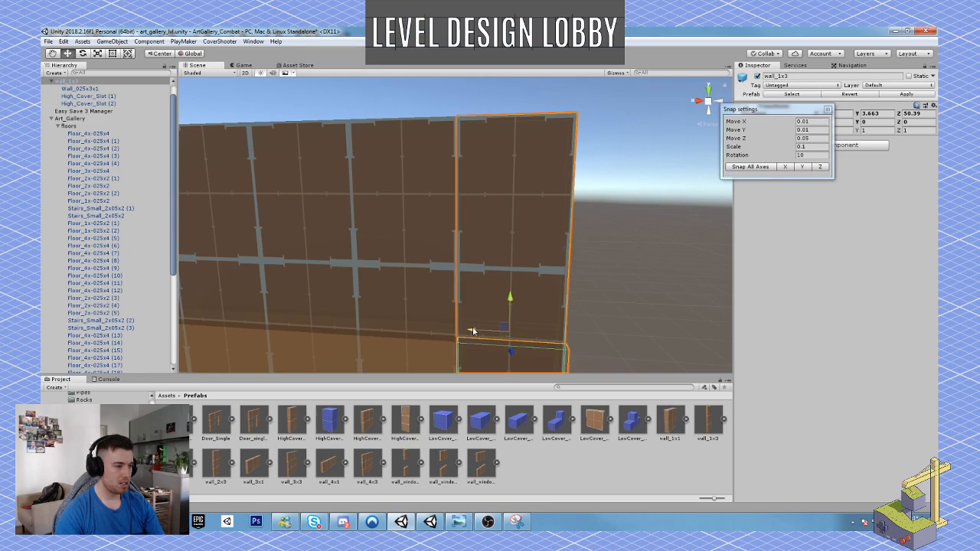
pyautogui.click(629, 249)
pyautogui.moveTo(629, 249); pyautogui.dragTo(476, 251, button='right')
pyautogui.moveTo(436, 242); pyautogui.dragTo(377, 335, button='right')
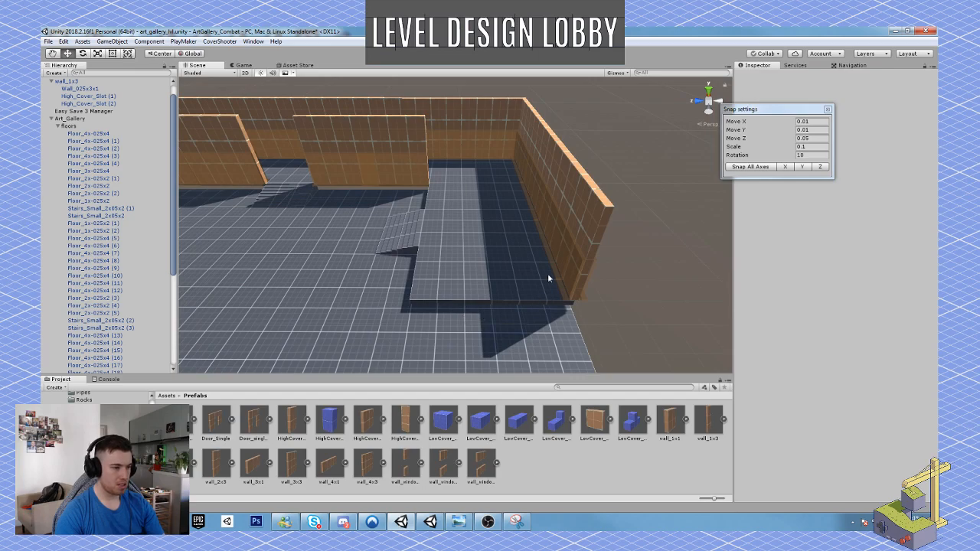
# Duplicate a wall_4x3 segment of the end wall, try moving the copy along Z, and undo that move.
pyautogui.click(567, 176)
pyautogui.hotkey('ctrl', 'd')
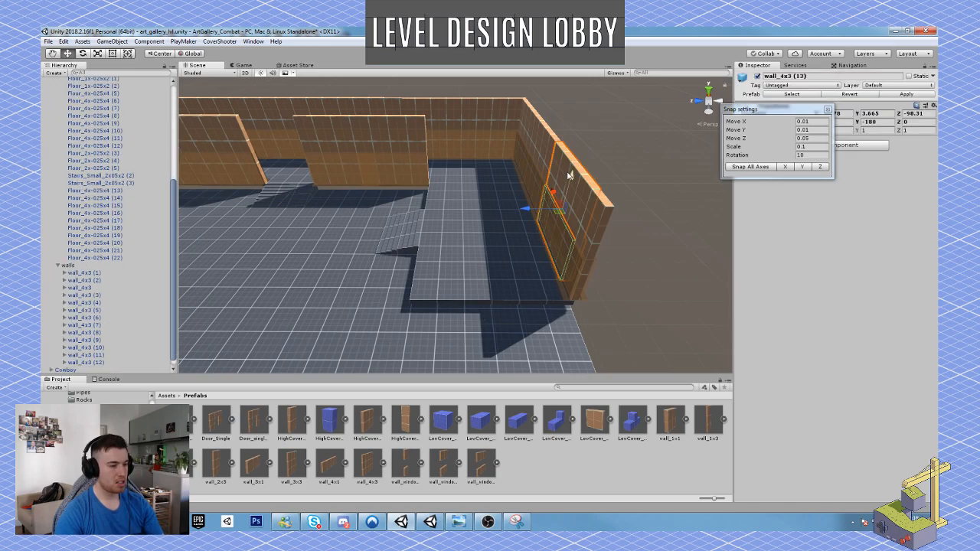
pyautogui.moveTo(525, 210); pyautogui.dragTo(489, 212)
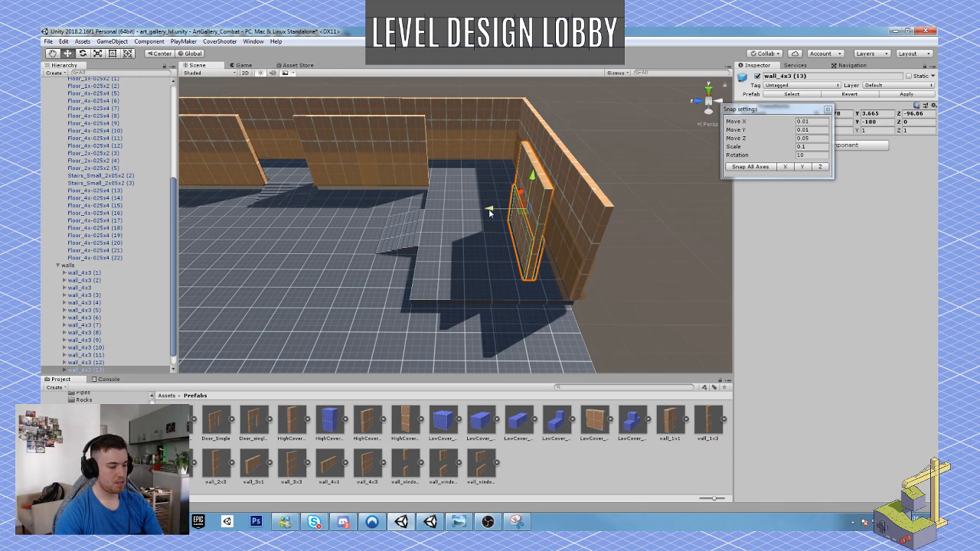
pyautogui.hotkey('ctrl', 'z')
# Set the Move X, Move Y and Move Z snap increments to 1.
pyautogui.click(816, 121)
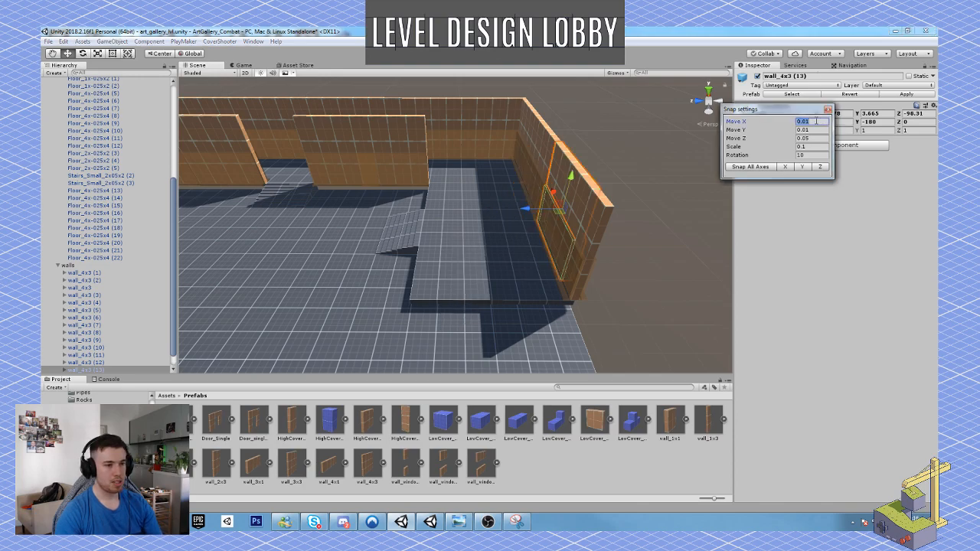
pyautogui.write('1')
pyautogui.press('Tab')
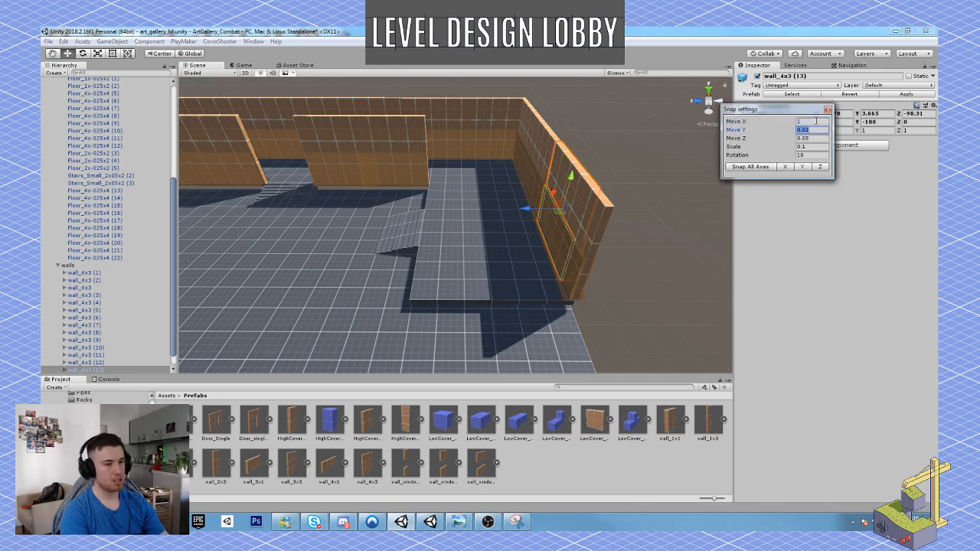
pyautogui.write('1')
pyautogui.press('Tab')
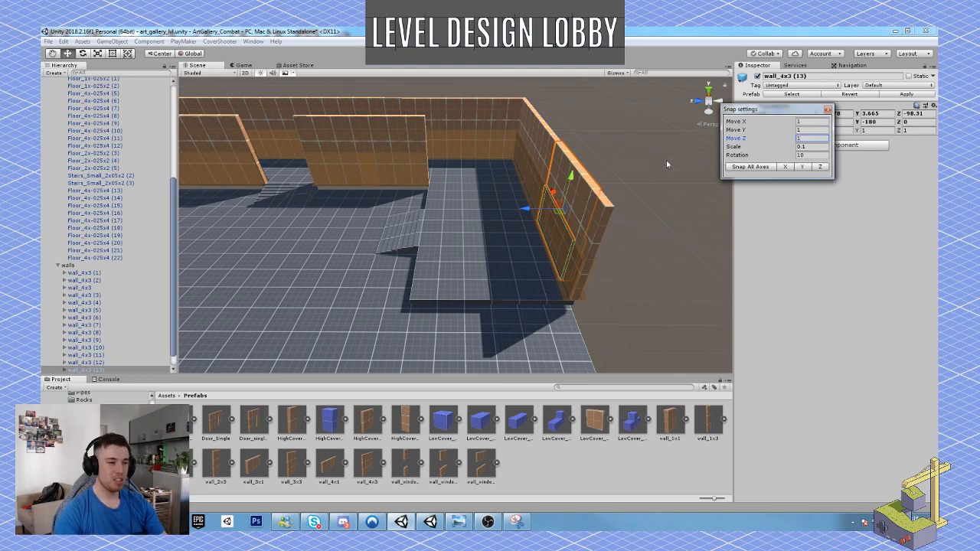
# Rotate the duplicated wall_4x3 to Y -269.999 and move it to the free end of the end wall as a perpendicular corner wall.
pyautogui.moveTo(512, 194)
pyautogui.mouseDown(button='right')
pyautogui.moveTo(502, 196)
pyautogui.moveTo(518, 200)
pyautogui.mouseUp(button='right')
pyautogui.press('w')
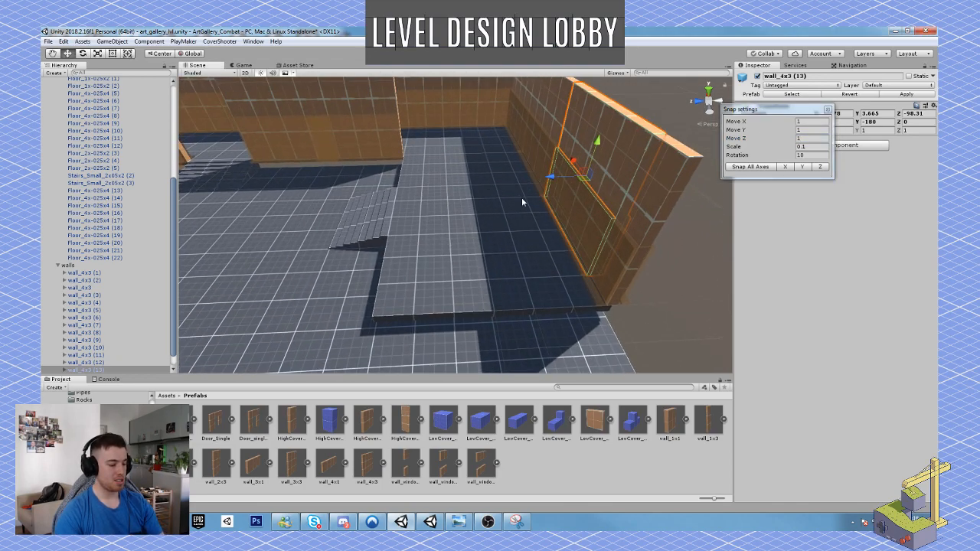
pyautogui.keyDown('ctrl'); pyautogui.moveTo(552, 178); pyautogui.dragTo(542, 211); pyautogui.keyUp('ctrl')
pyautogui.press('e')
pyautogui.press('e')
pyautogui.moveTo(543, 211); pyautogui.dragTo(597, 243, button='right')
pyautogui.press('w')
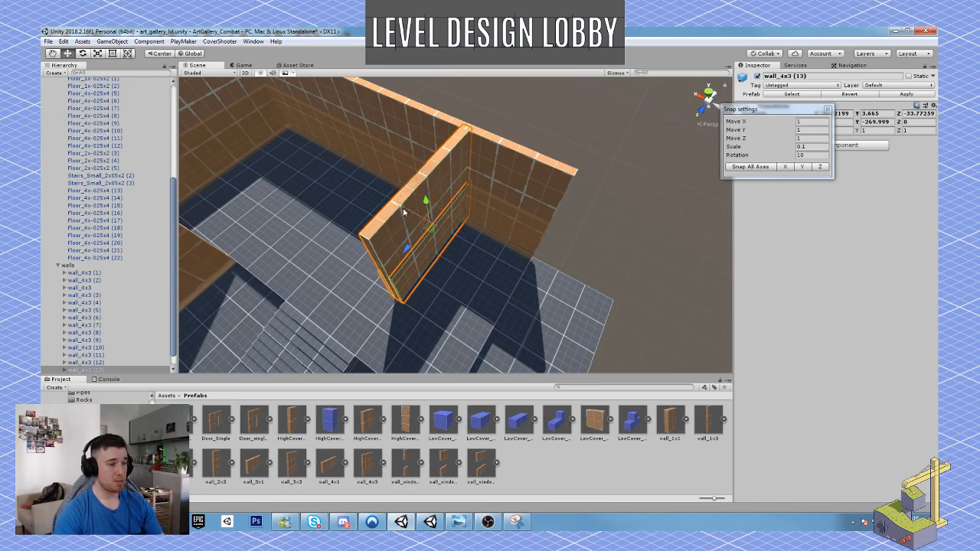
pyautogui.keyDown('ctrl'); pyautogui.moveTo(404, 213); pyautogui.dragTo(493, 236); pyautogui.keyUp('ctrl')
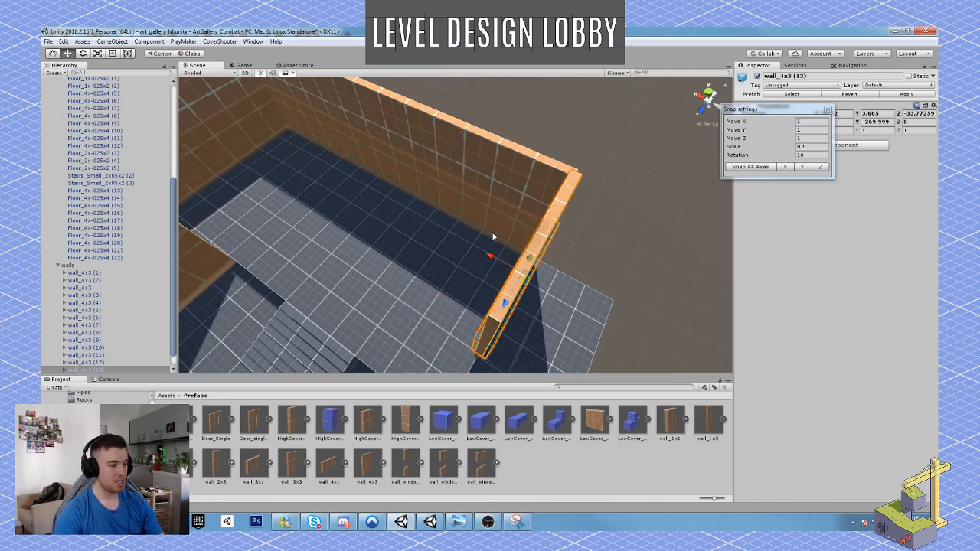
pyautogui.moveTo(493, 236); pyautogui.dragTo(492, 215, button='right')
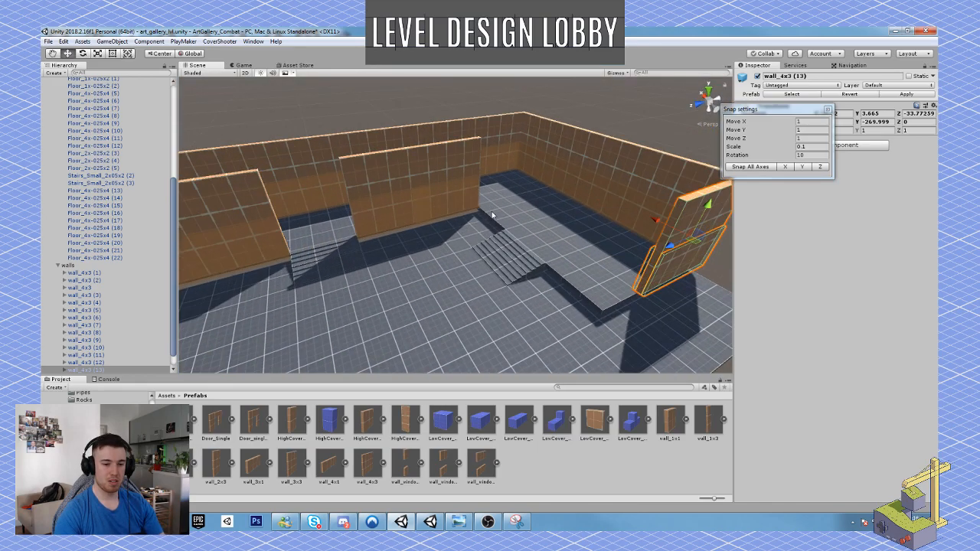
pyautogui.moveTo(444, 182); pyautogui.dragTo(335, 234, button='right')
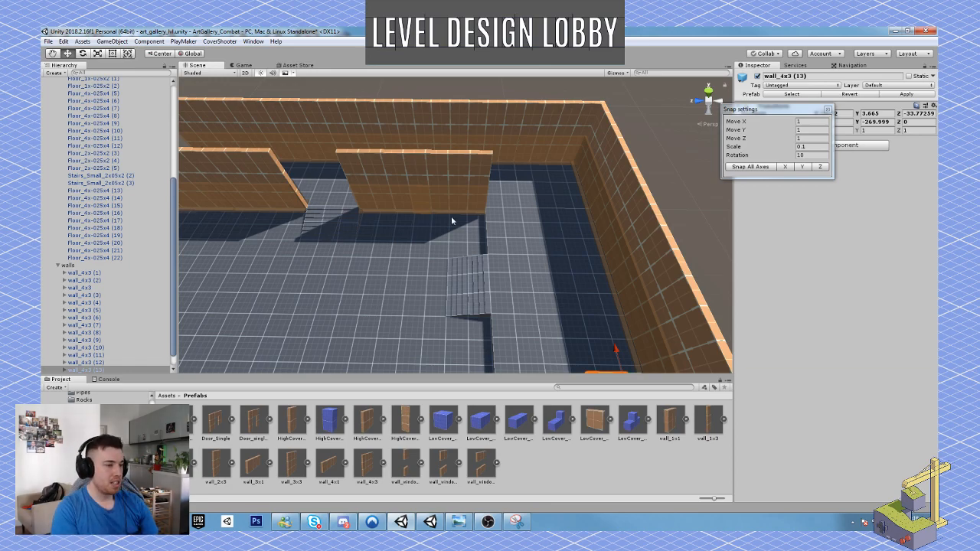
# Duplicate the Floor_2x-025x2 tile beside the inner wall toward the main hall, and shift the adjacent small stairs outward the same way.
pyautogui.click(497, 226)
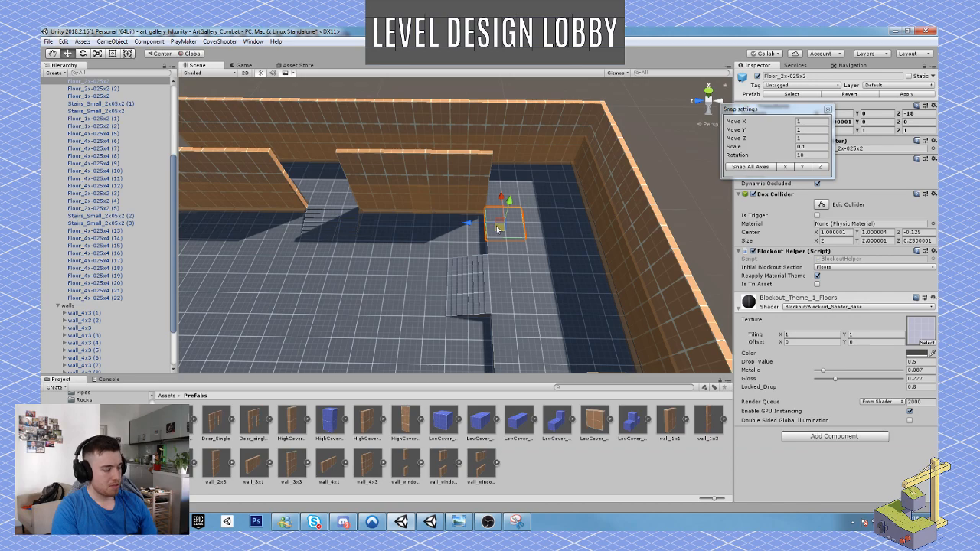
pyautogui.hotkey('ctrl', 'd')
pyautogui.moveTo(466, 227)
pyautogui.mouseDown()
pyautogui.moveTo(455, 223)
pyautogui.moveTo(473, 236)
pyautogui.mouseUp()
pyautogui.keyDown('shift'); pyautogui.click(483, 279); pyautogui.keyUp('shift')
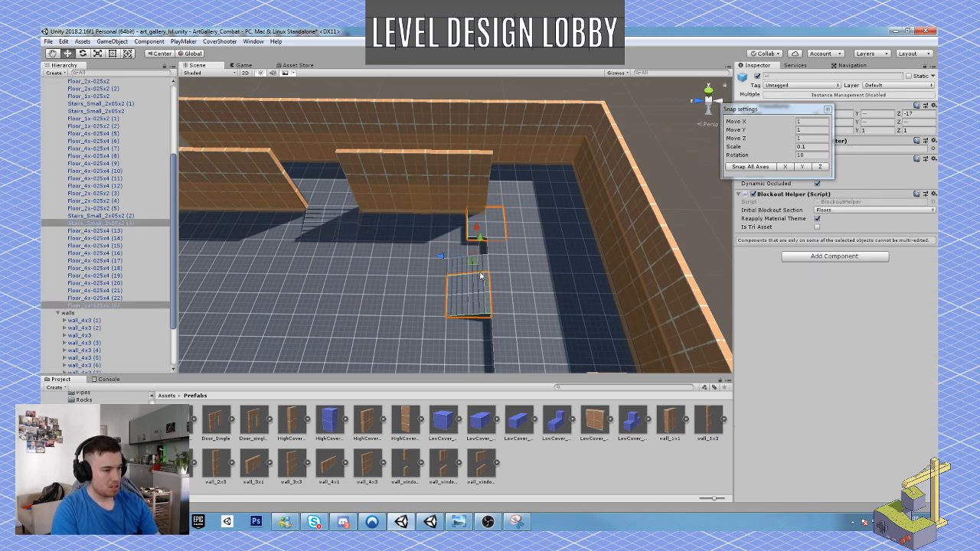
pyautogui.keyDown('shift'); pyautogui.click(469, 234); pyautogui.keyUp('shift')
pyautogui.moveTo(433, 283); pyautogui.dragTo(419, 284)
# Duplicate the row of four raised floor tiles behind the stairs and move the copies to Z -17 to widen the platform.
pyautogui.click(497, 253)
pyautogui.keyDown('shift'); pyautogui.click(495, 288); pyautogui.keyUp('shift')
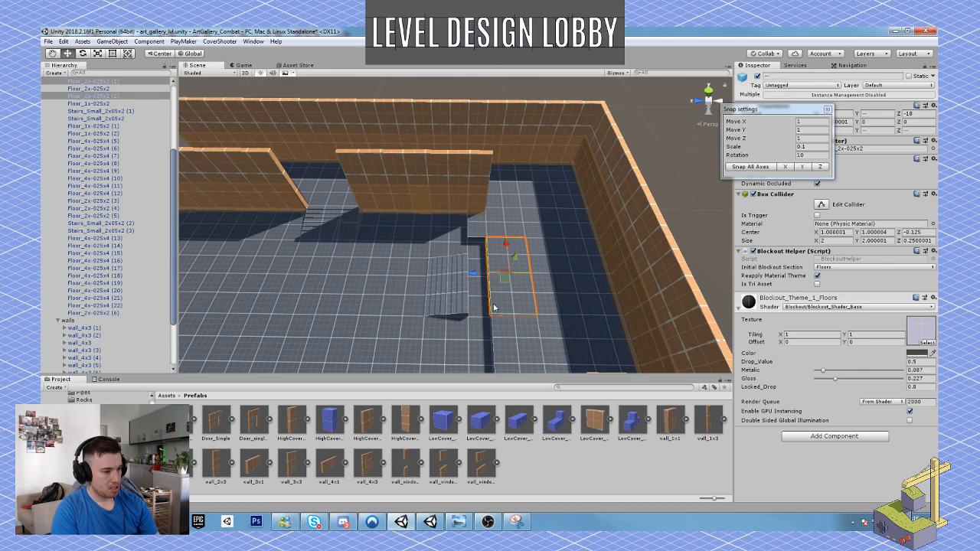
pyautogui.moveTo(496, 334); pyautogui.dragTo(497, 311, button='middle')
pyautogui.keyDown('shift'); pyautogui.click(502, 312); pyautogui.keyUp('shift')
pyautogui.keyDown('shift'); pyautogui.click(504, 344); pyautogui.keyUp('shift')
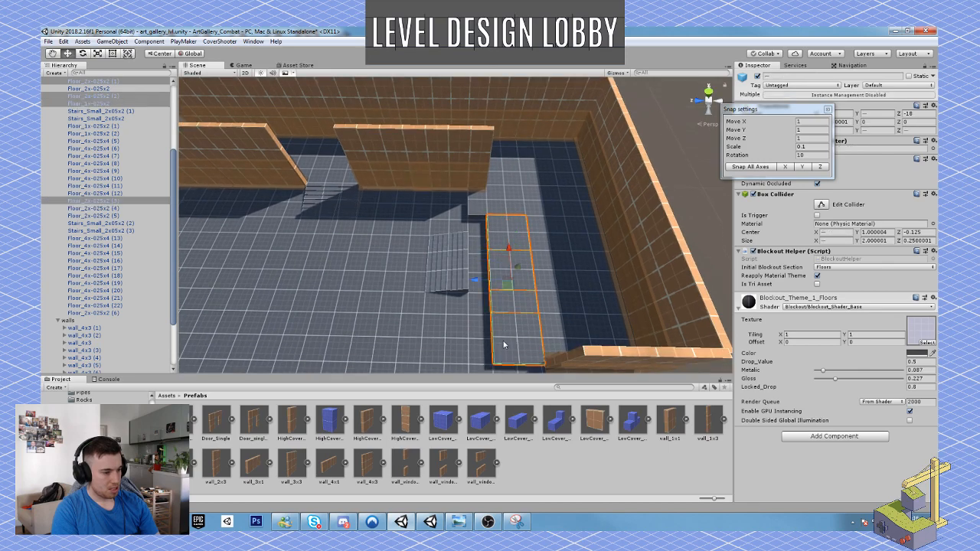
pyautogui.hotkey('ctrl', 'd')
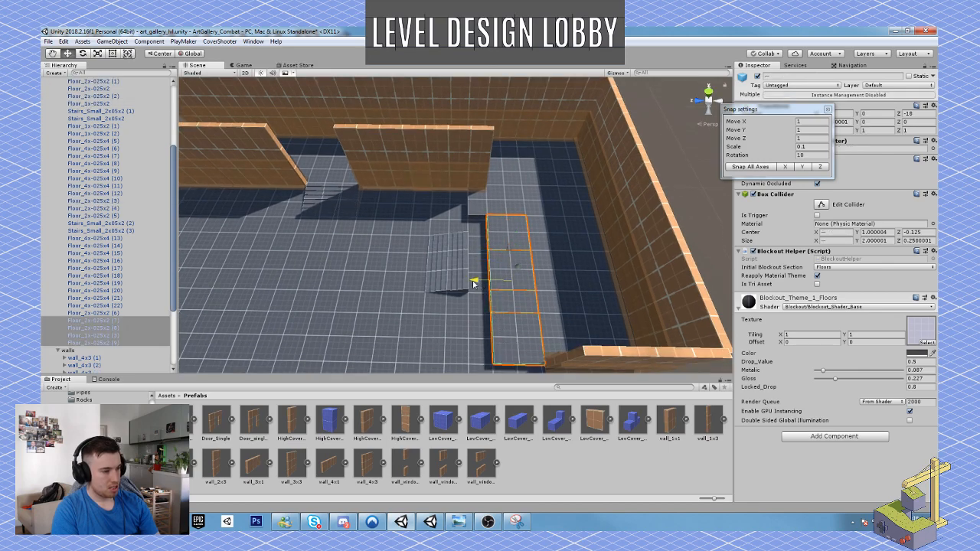
pyautogui.moveTo(471, 280); pyautogui.dragTo(528, 257)
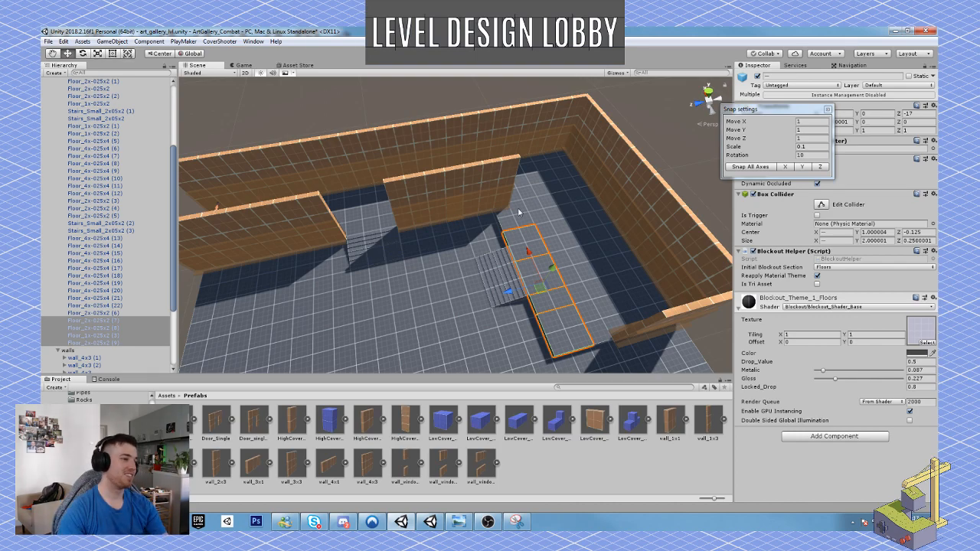
# Inspect the widened platform, stairs and surrounding walls from several viewpoints in the scene.
pyautogui.keyDown('alt'); pyautogui.moveTo(454, 267); pyautogui.dragTo(455, 205); pyautogui.keyUp('alt')
pyautogui.moveTo(456, 205); pyautogui.dragTo(677, 164, button='right')
pyautogui.press('w')
pyautogui.moveTo(492, 207); pyautogui.dragTo(335, 214, button='right')
pyautogui.press('s')
pyautogui.press('d')
pyautogui.press('w')
pyautogui.press('a')
pyautogui.press('w')
pyautogui.press('s')
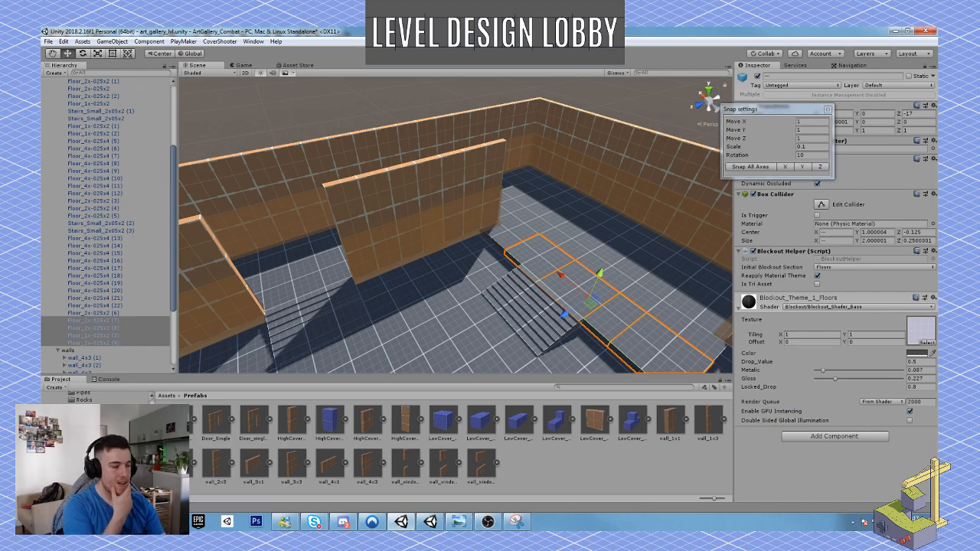
# Playtest the level by running along the corridor, aiming past the inner walls and crossing the widened platform, and end the play session.
pyautogui.hotkey('ctrl', 'p')
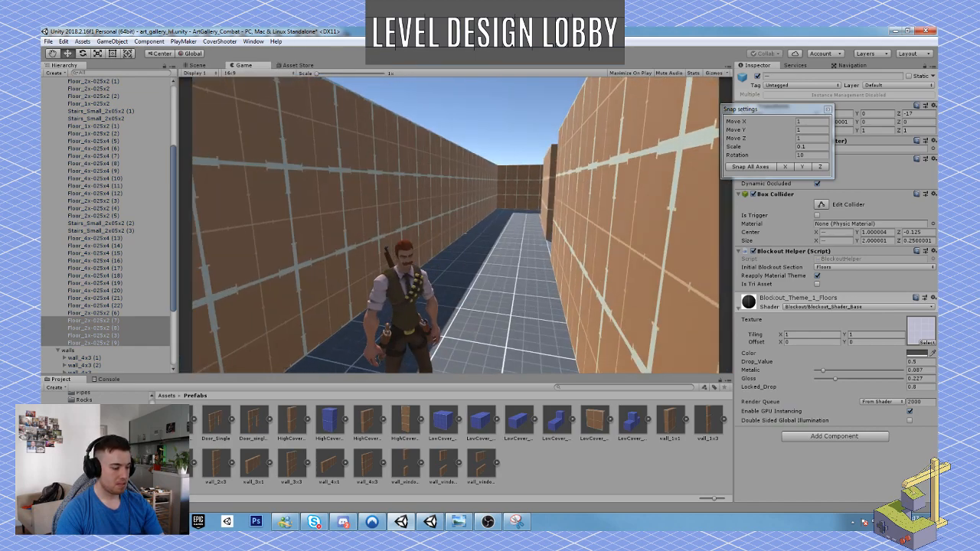
pyautogui.press('w')
pyautogui.press('w')
pyautogui.rightClick(456, 225)
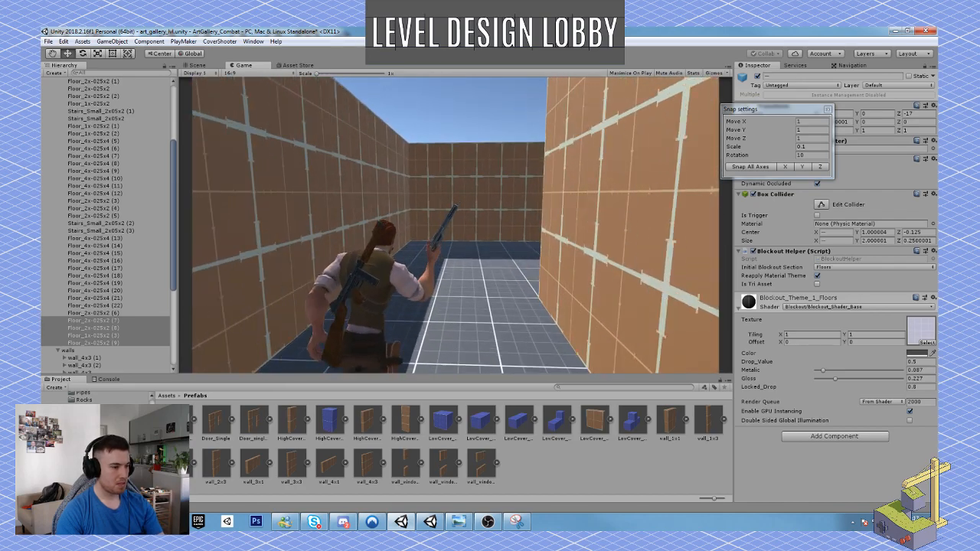
pyautogui.press('w')
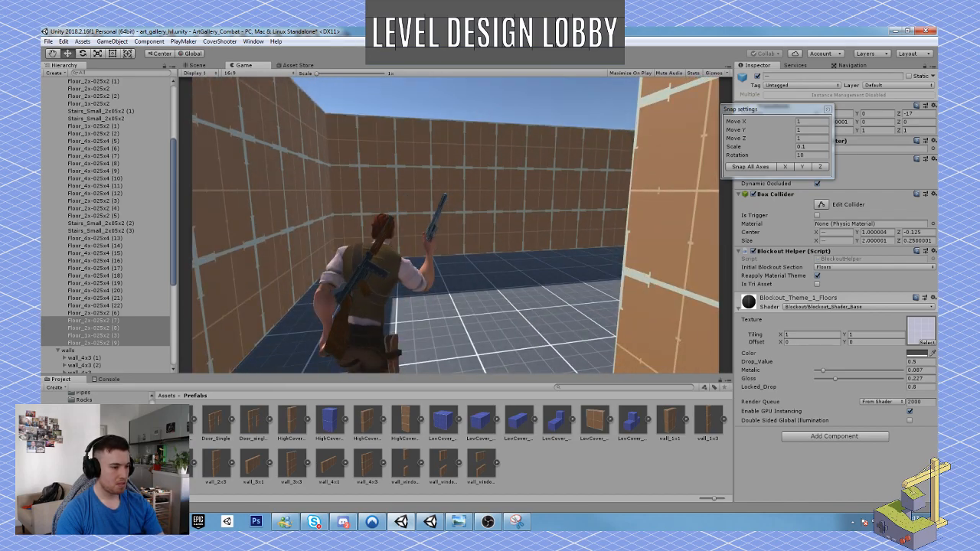
pyautogui.press('w')
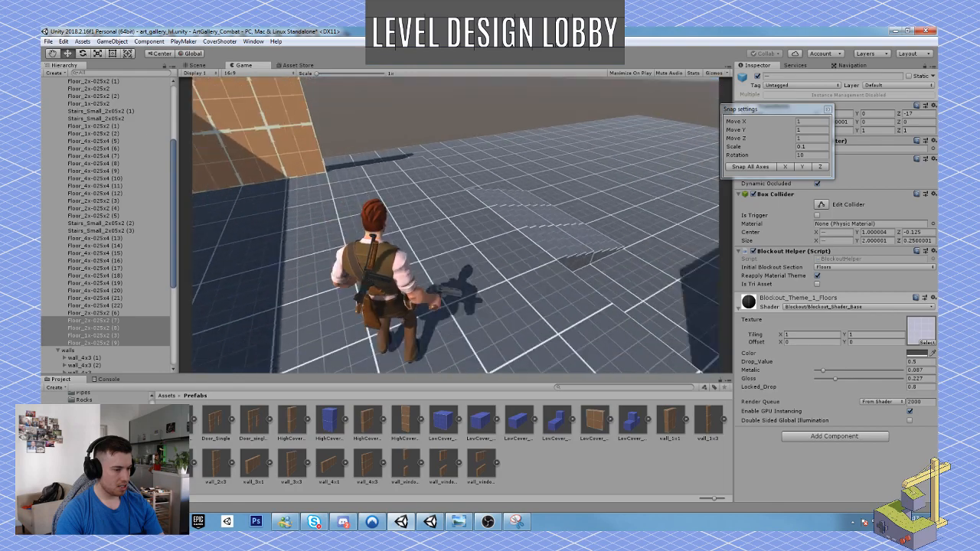
pyautogui.press('w')
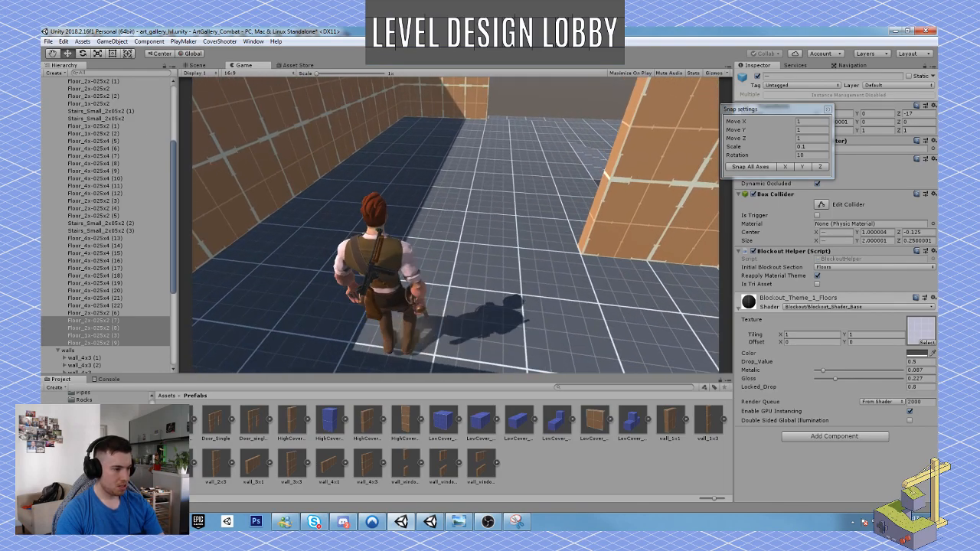
pyautogui.press('a')
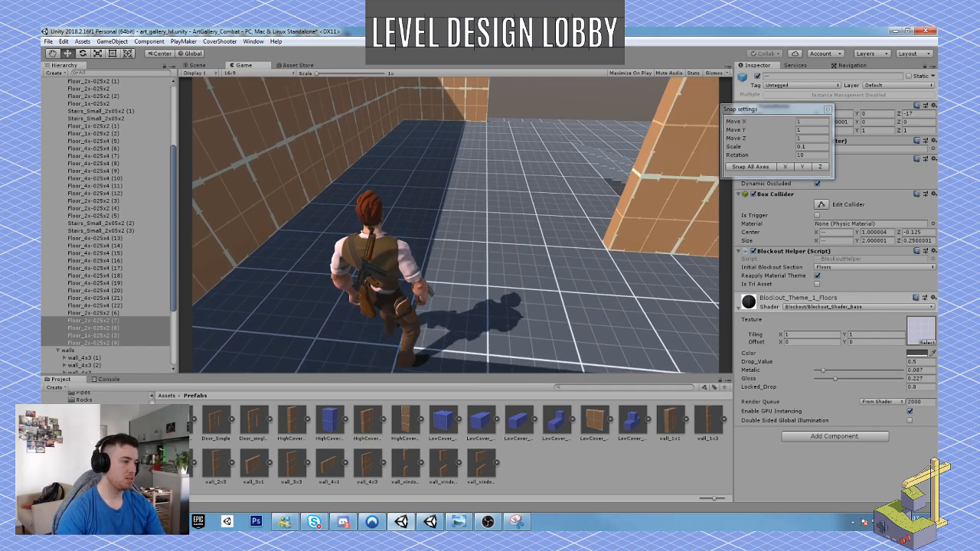
pyautogui.click(474, 54)
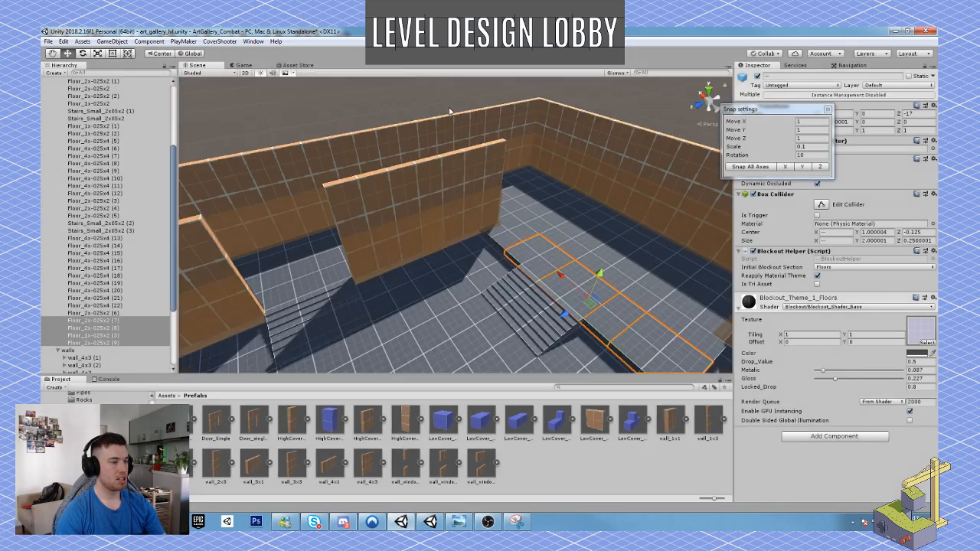
# Place a Door_single_frame prefab on the raised platform beside the inner wall and rotate it to Y -90.
pyautogui.moveTo(403, 245); pyautogui.dragTo(330, 268, button='right')
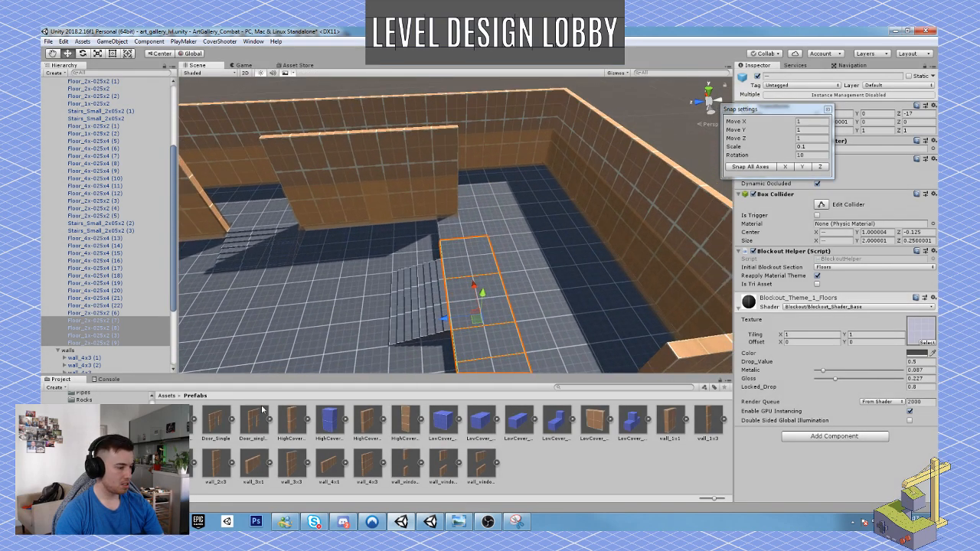
pyautogui.click(250, 427)
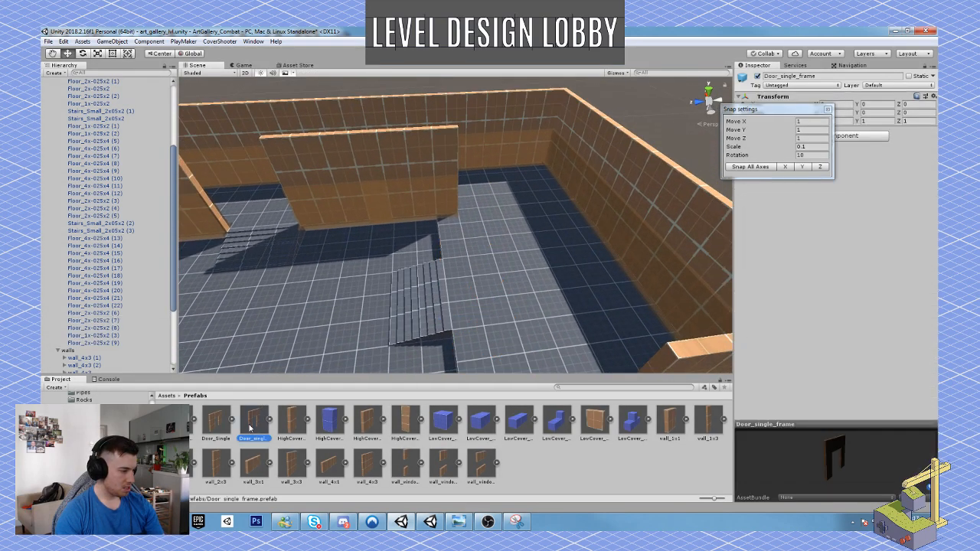
pyautogui.moveTo(250, 427); pyautogui.dragTo(527, 254)
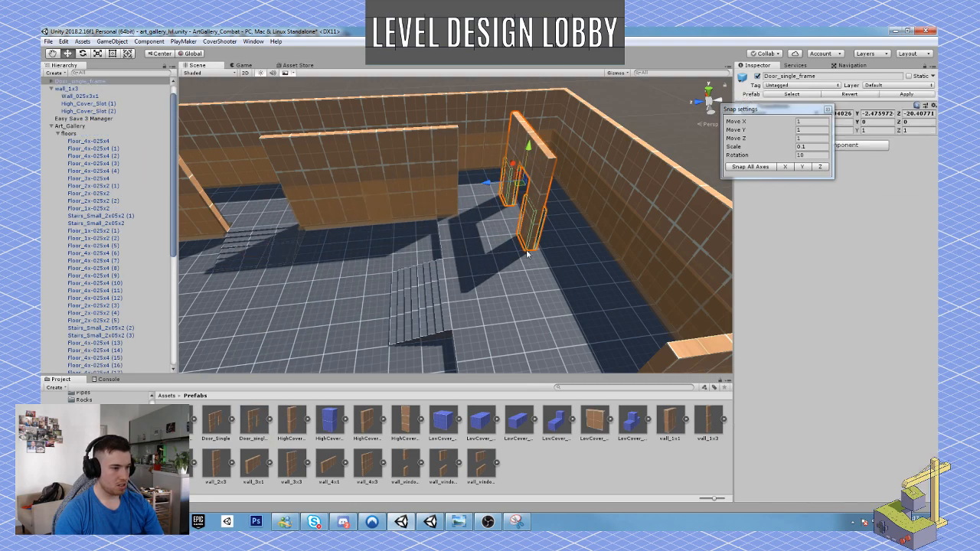
pyautogui.press('e')
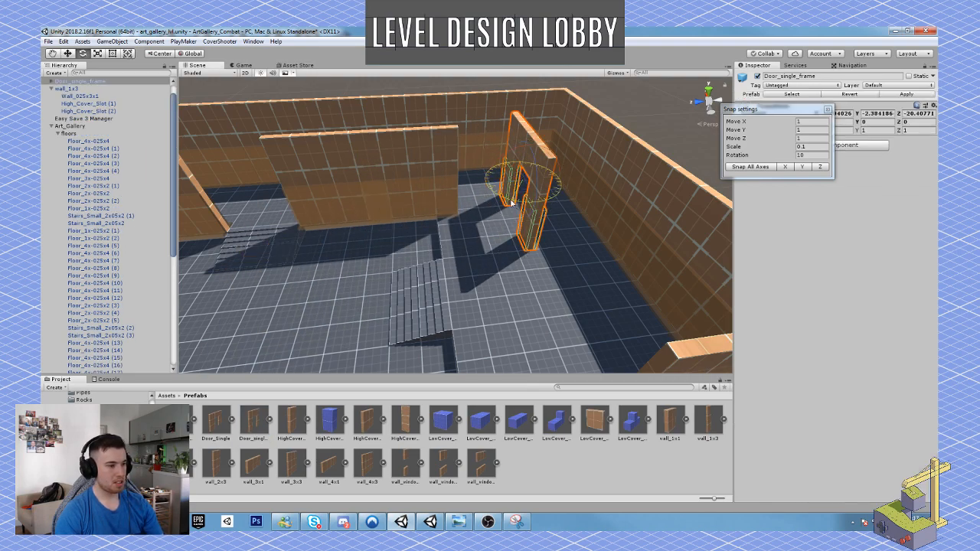
pyautogui.keyDown('ctrl'); pyautogui.moveTo(519, 206); pyautogui.dragTo(634, 204); pyautogui.keyUp('ctrl')
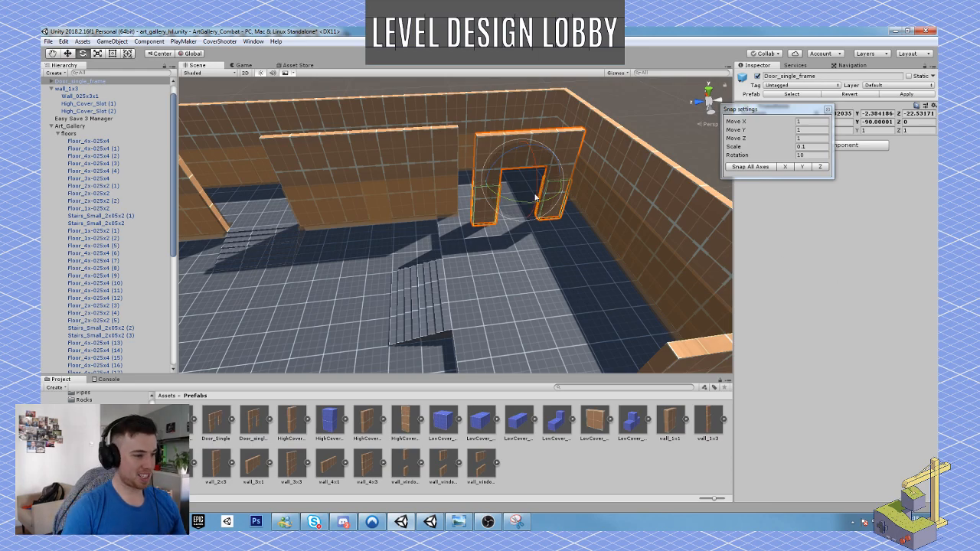
# Move the door frame along the X axis until it lines up with the free end of the inner wall.
pyautogui.moveTo(537, 201); pyautogui.dragTo(497, 291, button='right')
pyautogui.press('w')
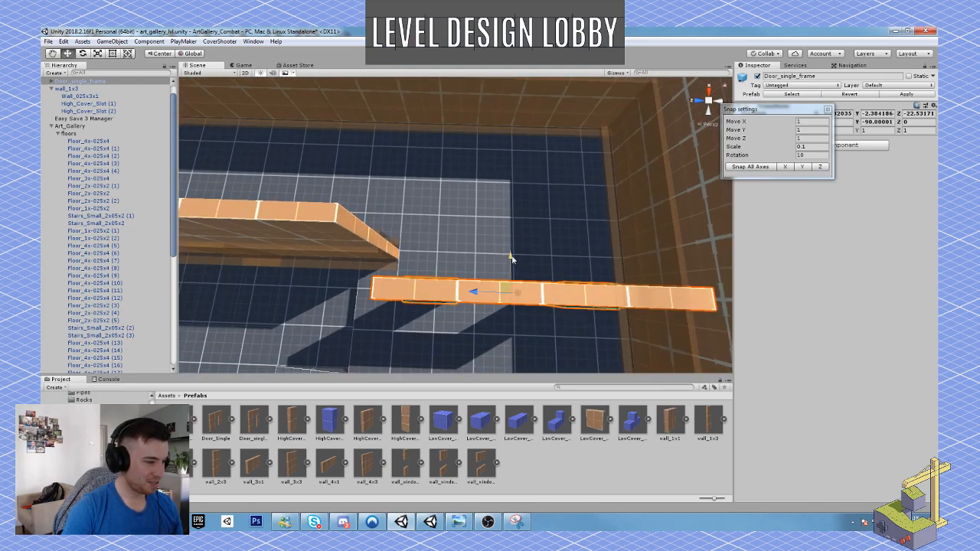
pyautogui.keyDown('ctrl'); pyautogui.moveTo(512, 259); pyautogui.dragTo(517, 216); pyautogui.keyUp('ctrl')
pyautogui.moveTo(518, 216); pyautogui.dragTo(553, 170, button='right')
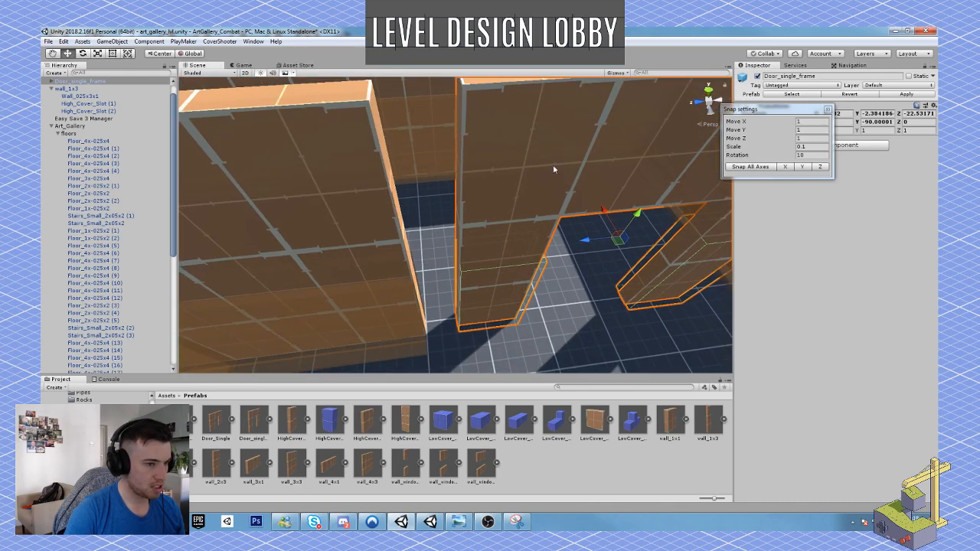
# Set the move snap to 0.1 on all three axes and shift the door frame to Z -22.032, toward the inner wall.
pyautogui.click(811, 122)
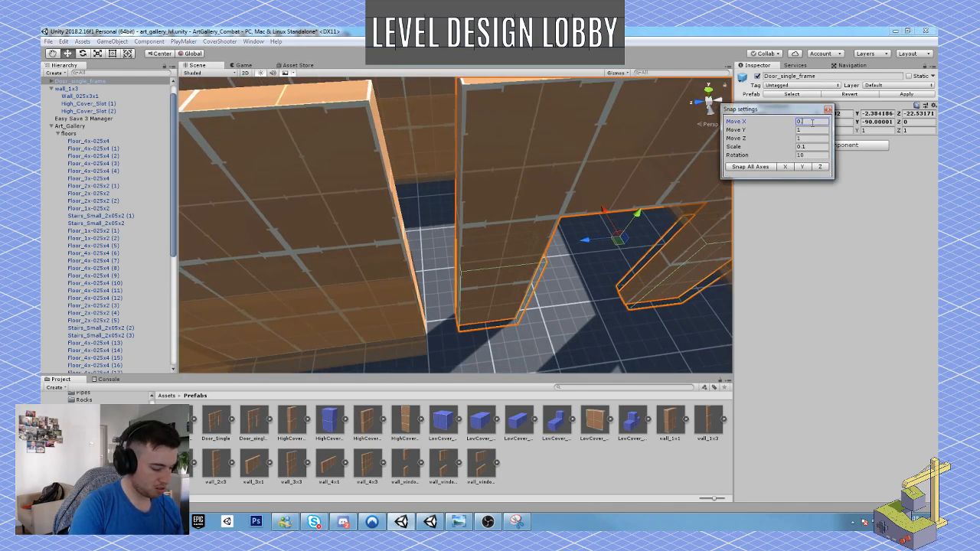
pyautogui.press('Tab')
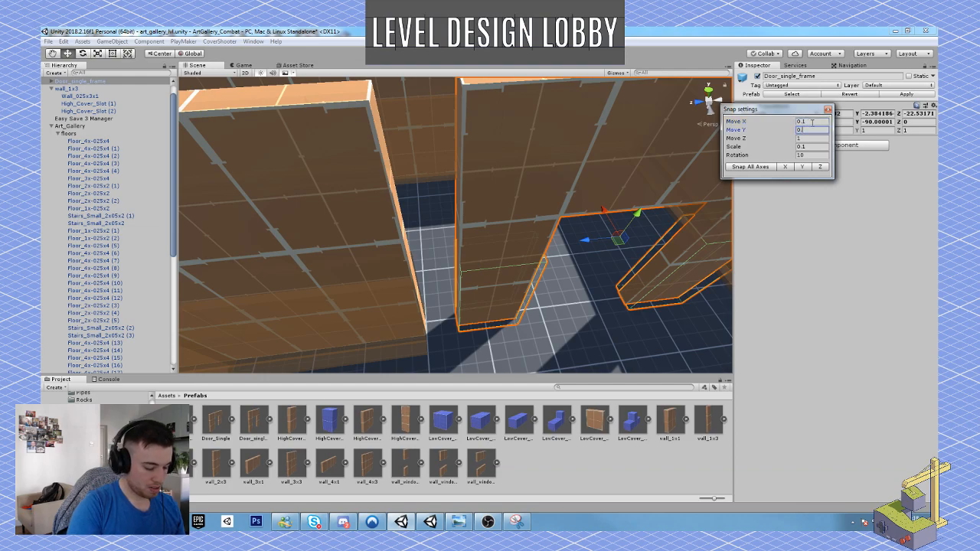
pyautogui.press('Tab')
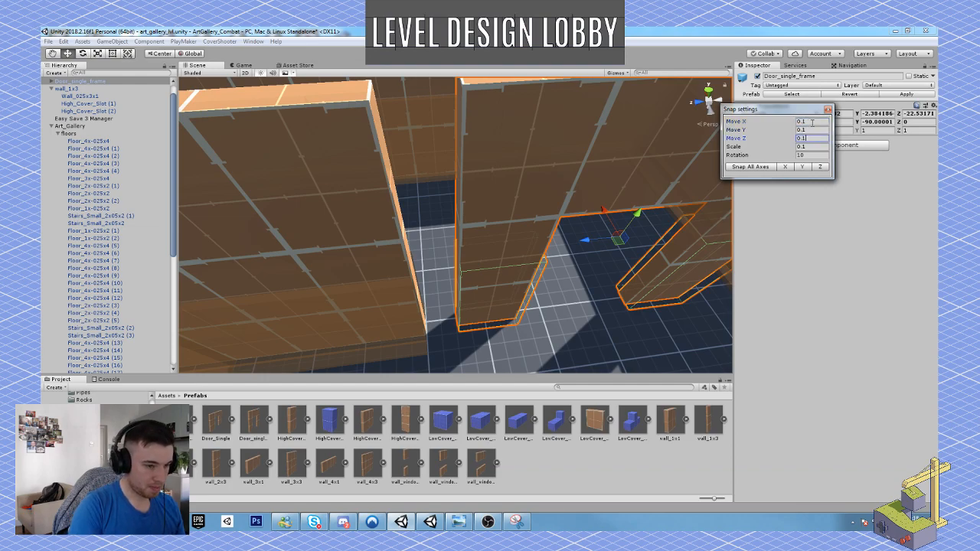
pyautogui.keyDown('alt'); pyautogui.moveTo(468, 306); pyautogui.dragTo(698, 290); pyautogui.keyUp('alt')
pyautogui.keyDown('ctrl'); pyautogui.moveTo(543, 105); pyautogui.dragTo(516, 99); pyautogui.keyUp('ctrl')
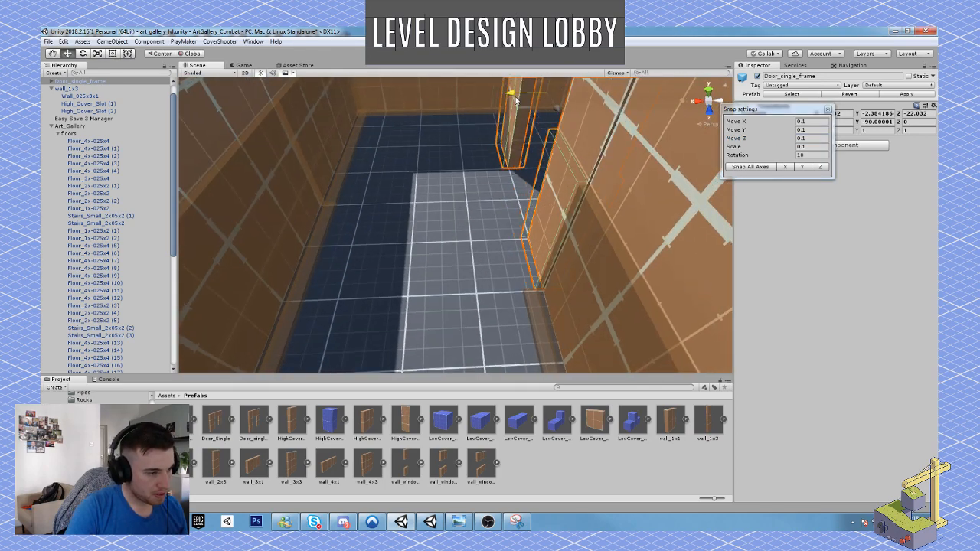
# Snap the door frame's lower corner onto the inner wall's end corner, placing it at Y 0 and Z -21.983.
pyautogui.keyDown('alt'); pyautogui.moveTo(481, 142); pyautogui.dragTo(602, 180); pyautogui.keyUp('alt')
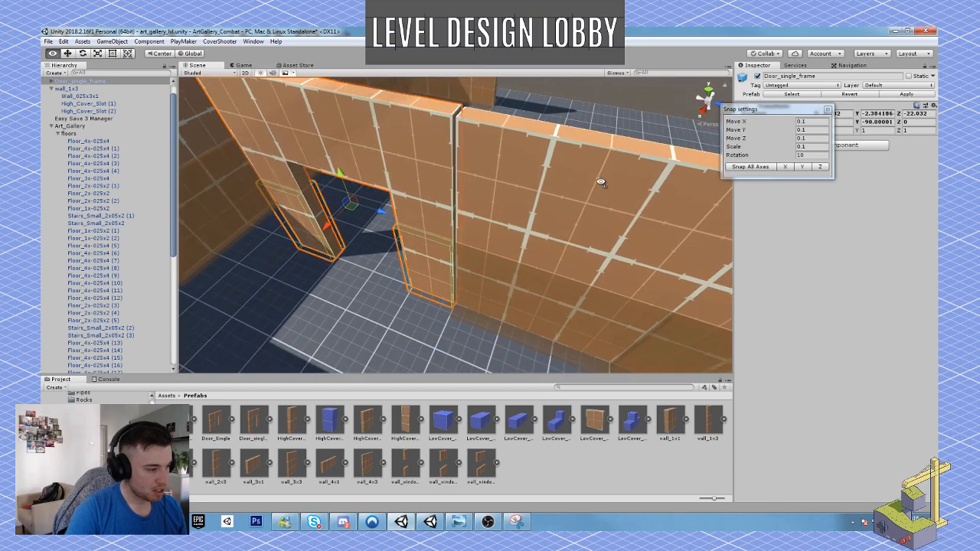
pyautogui.click(449, 281)
pyautogui.moveTo(452, 303); pyautogui.dragTo(454, 310)
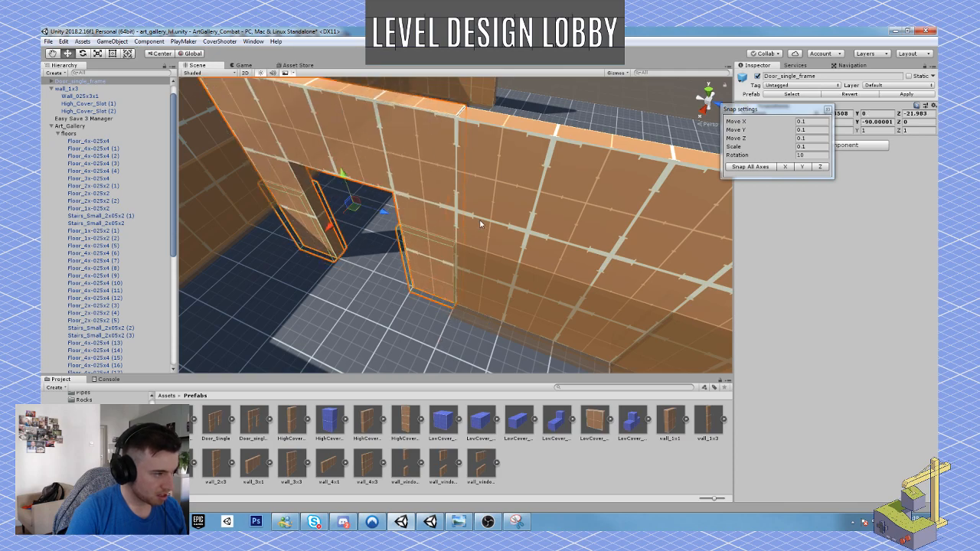
# Set the Y move snap to 0.01 and lower the door frame to Y -0.01.
pyautogui.click(813, 130)
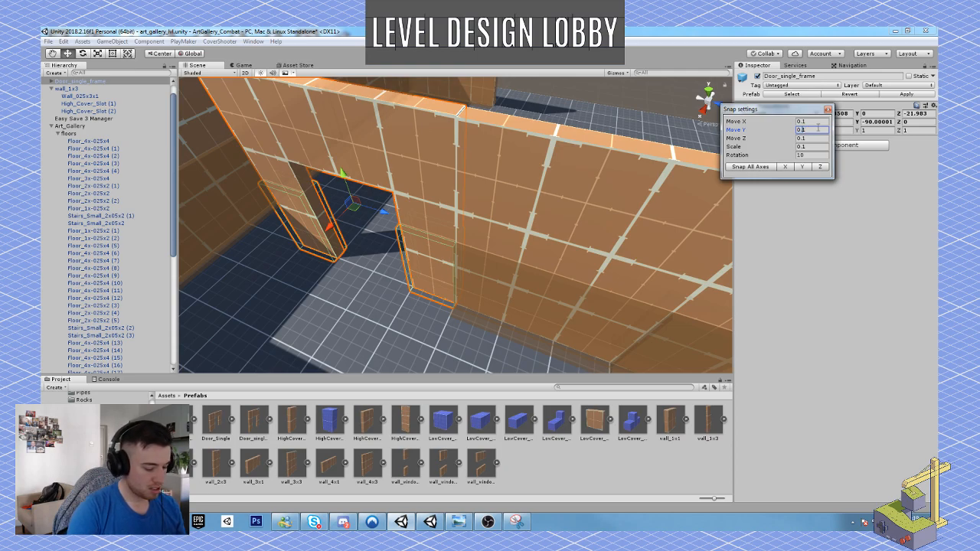
pyautogui.write('0.0')
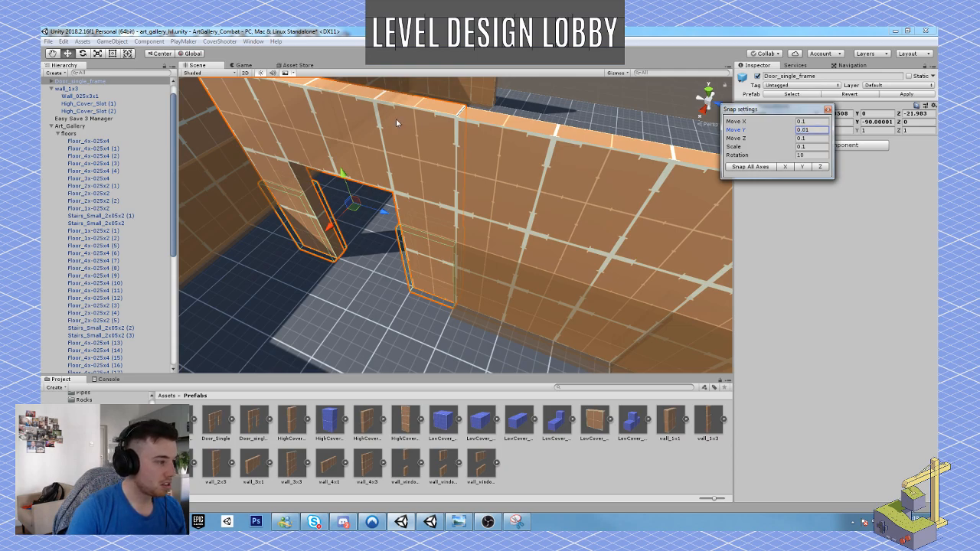
pyautogui.keyDown('ctrl'); pyautogui.moveTo(342, 174); pyautogui.dragTo(344, 175); pyautogui.keyUp('ctrl')
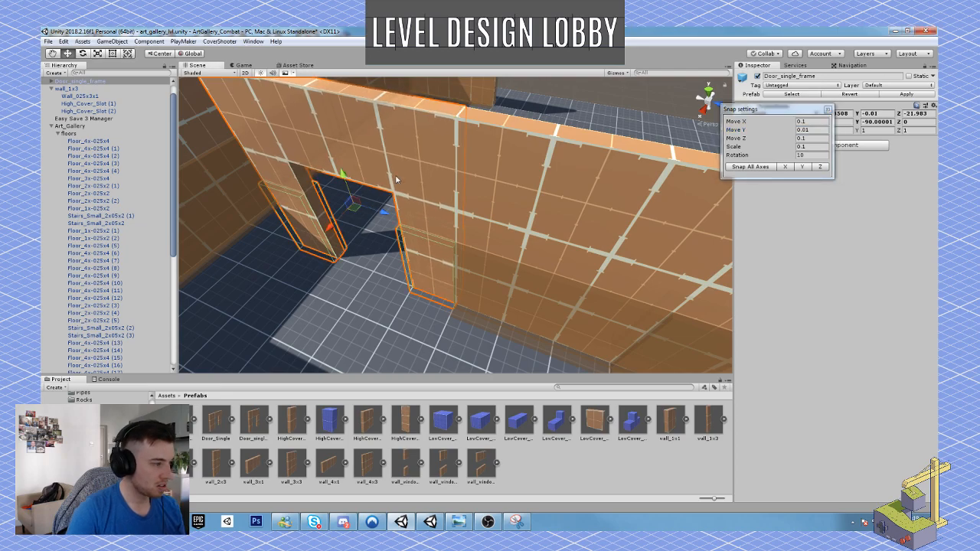
# Restore the move snap to 1 on the X, Y and Z axes.
pyautogui.press('s')
pyautogui.moveTo(396, 179); pyautogui.dragTo(418, 188, button='right')
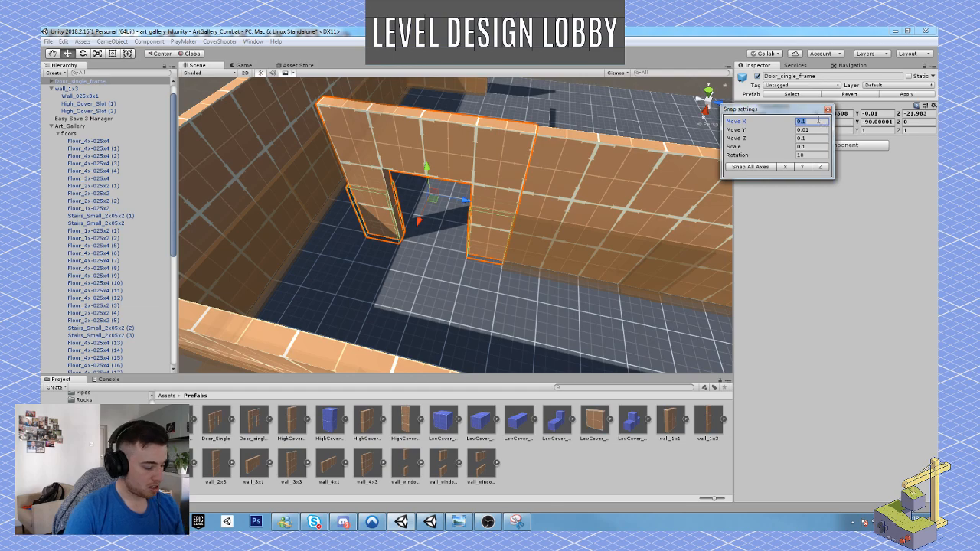
pyautogui.write('1')
pyautogui.press('Tab')
pyautogui.write('1')
pyautogui.press('Tab')
pyautogui.press('Tab')
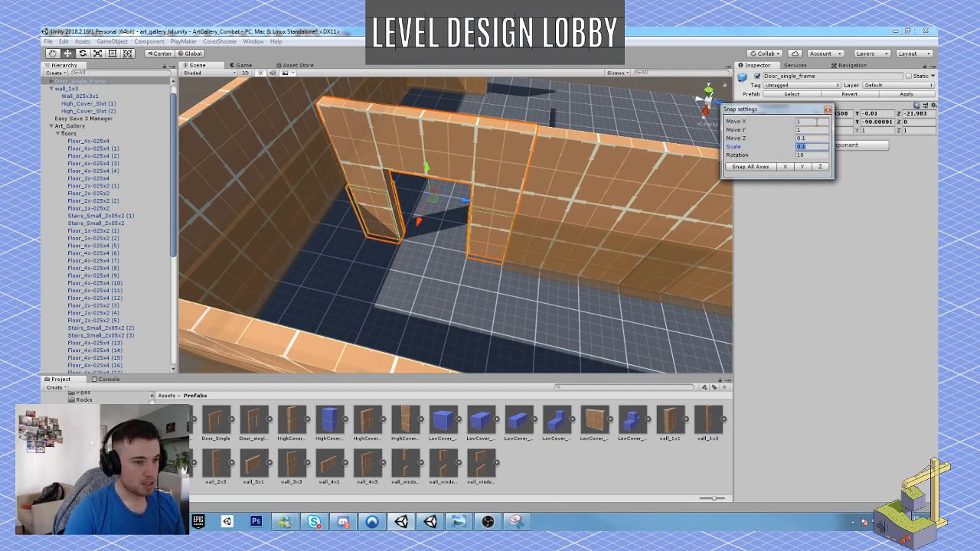
pyautogui.click(824, 140)
pyautogui.write('1')
pyautogui.press('Tab')
# Slide the door frame away from the inner wall to Z -23.98 and check the gap left between them.
pyautogui.moveTo(648, 191); pyautogui.dragTo(666, 173, button='right')
pyautogui.moveTo(389, 215); pyautogui.dragTo(466, 213, button='middle')
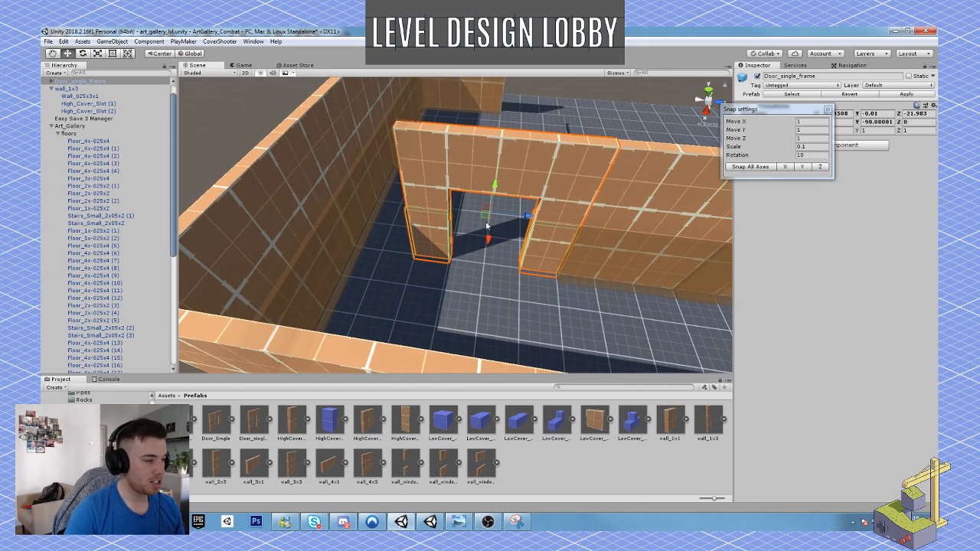
pyautogui.keyDown('ctrl'); pyautogui.moveTo(527, 217); pyautogui.dragTo(489, 247); pyautogui.keyUp('ctrl')
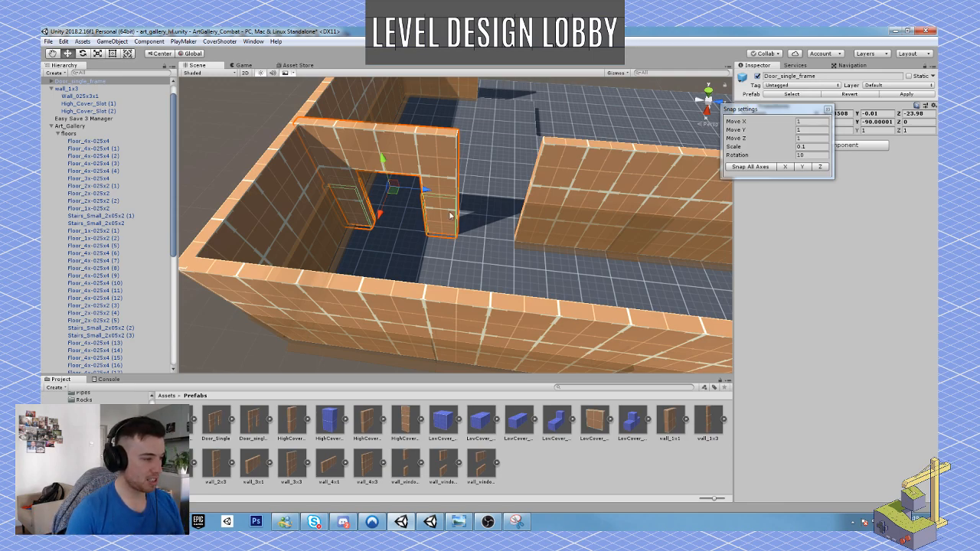
pyautogui.moveTo(481, 221)
pyautogui.keyDown('alt'); pyautogui.mouseDown()
pyautogui.moveTo(433, 181)
pyautogui.moveTo(439, 203)
pyautogui.moveTo(468, 216)
pyautogui.mouseUp(); pyautogui.keyUp('alt')
pyautogui.press('w')
pyautogui.moveTo(469, 216)
pyautogui.mouseDown(button='right')
pyautogui.moveTo(453, 230)
pyautogui.moveTo(458, 216)
pyautogui.mouseUp(button='right')
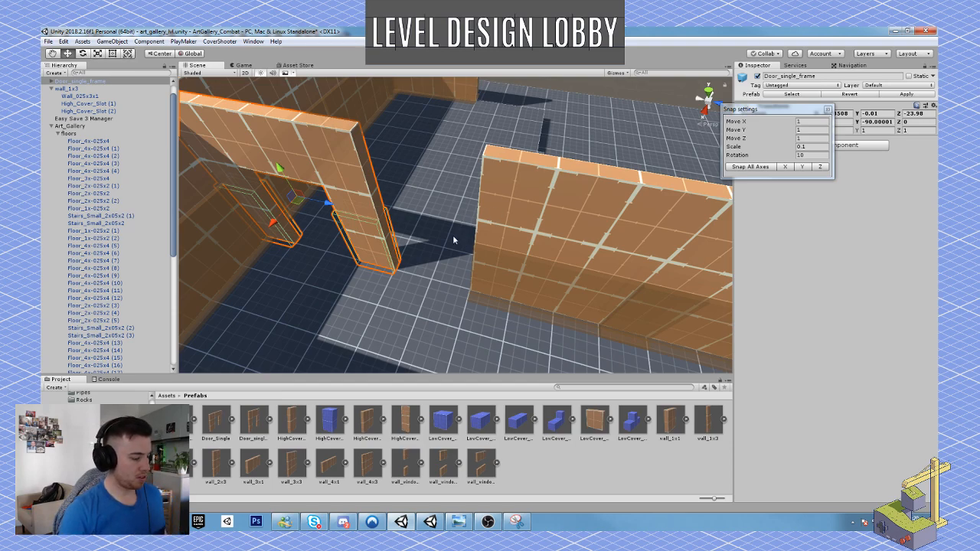
pyautogui.moveTo(486, 234)
pyautogui.mouseDown(button='right')
pyautogui.moveTo(448, 232)
pyautogui.moveTo(481, 233)
pyautogui.mouseUp(button='right')
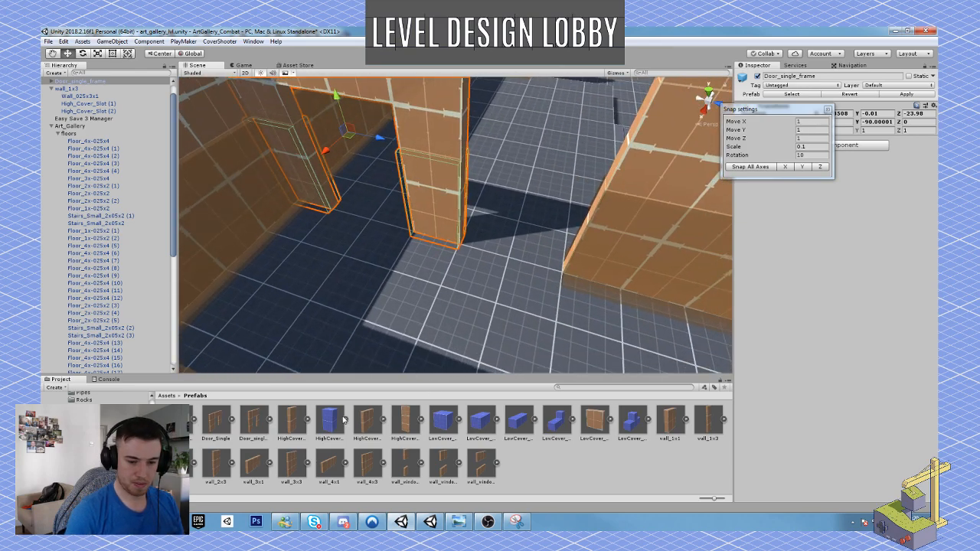
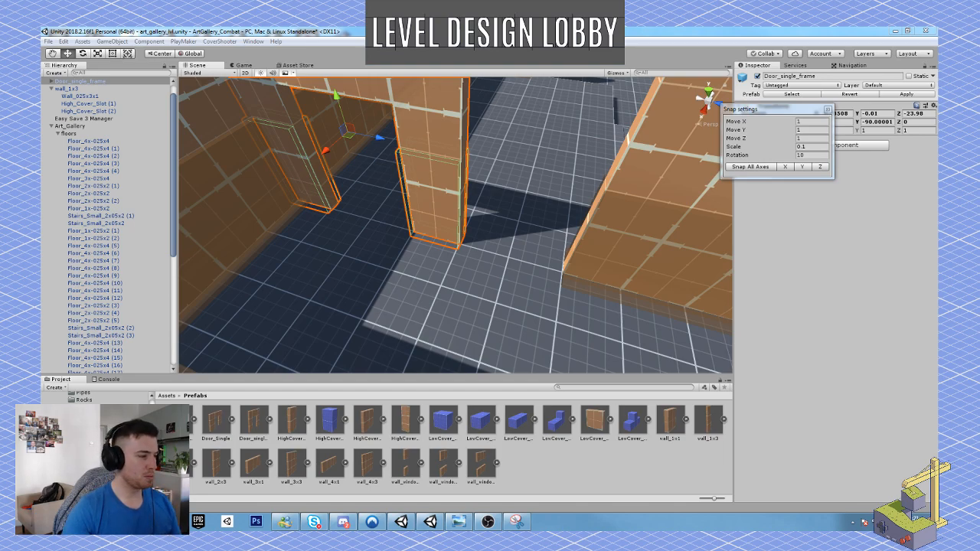
# Add a wall_2x3 prefab to the scene for the gap beside the door frame.
pyautogui.moveTo(676, 292); pyautogui.dragTo(459, 293, button='right')
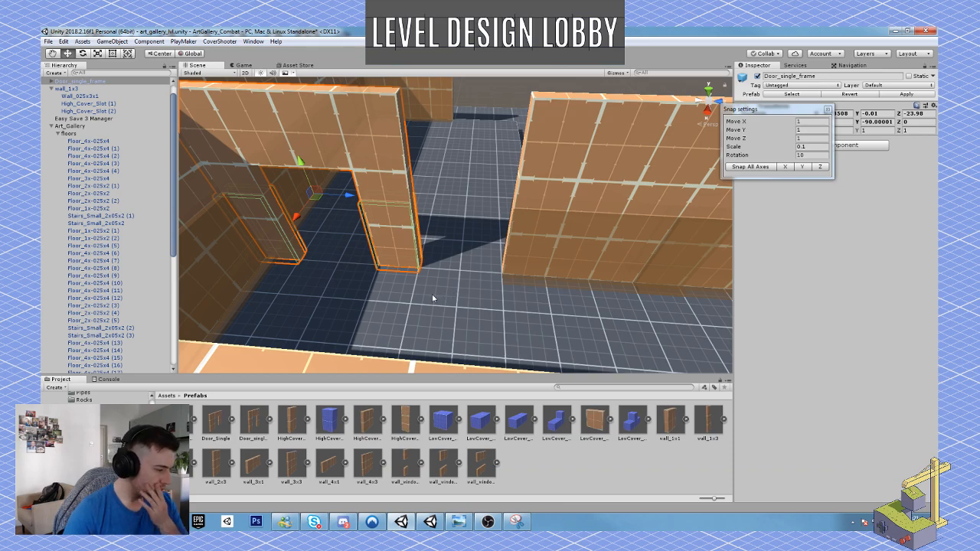
pyautogui.moveTo(216, 463); pyautogui.dragTo(444, 285)
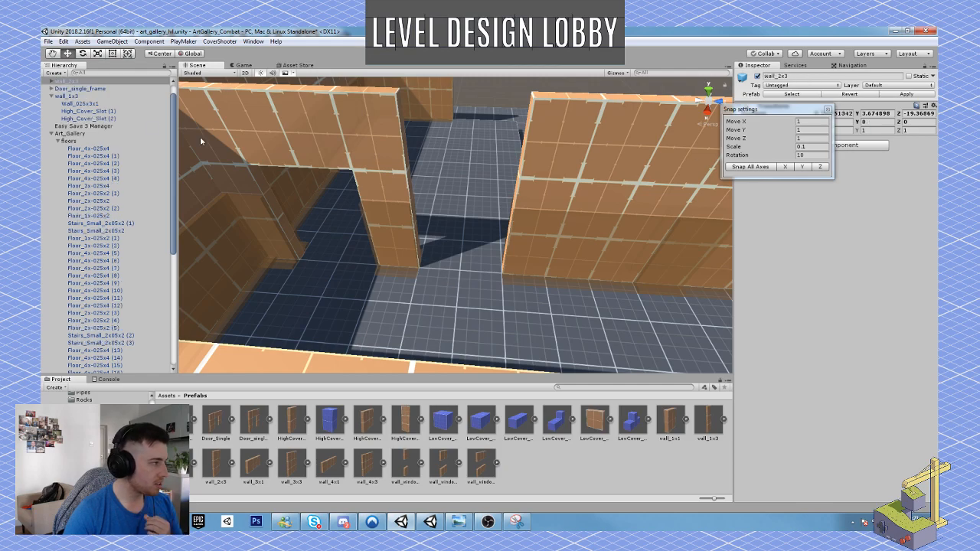
# Collapse wall_1x3 and move both wall_1x3 and wall_2x3 into the walls group under Art_Gallery.
pyautogui.click(55, 96)
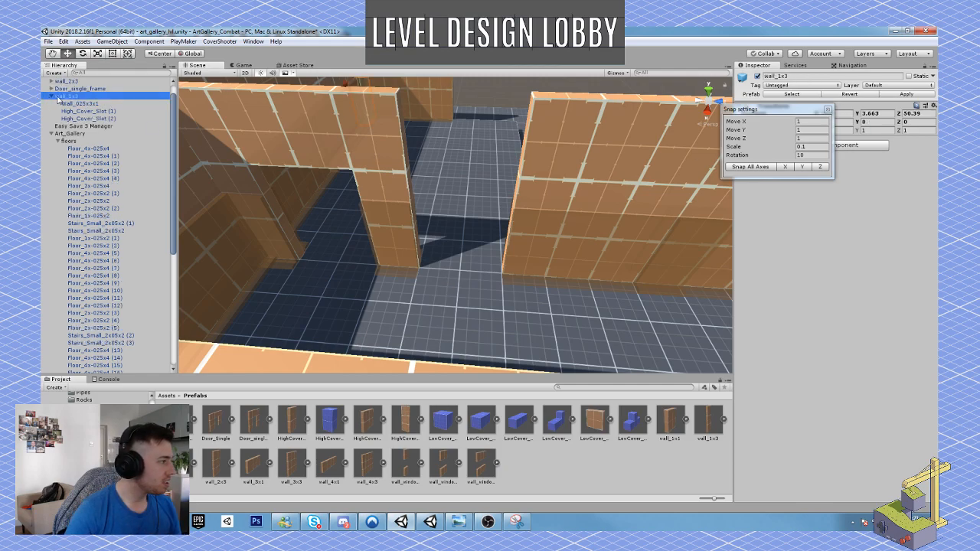
pyautogui.click(51, 96)
pyautogui.click(57, 118)
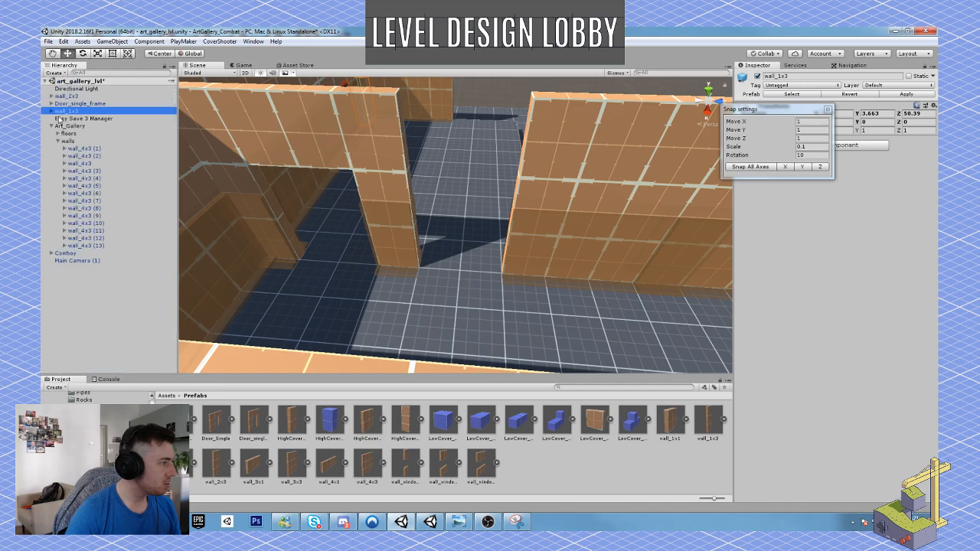
pyautogui.moveTo(65, 117); pyautogui.dragTo(73, 142)
pyautogui.click(73, 97)
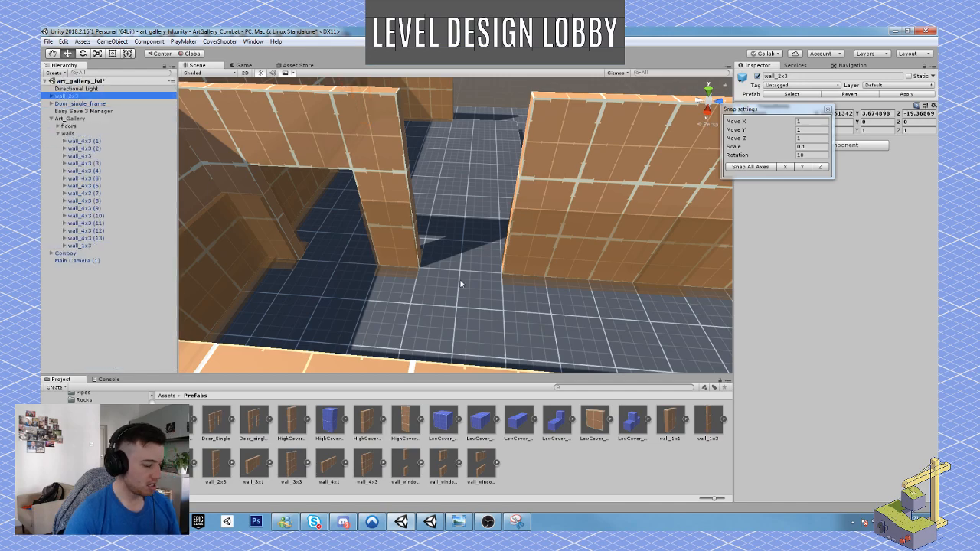
pyautogui.keyDown('alt'); pyautogui.moveTo(459, 284); pyautogui.dragTo(450, 246); pyautogui.keyUp('alt')
pyautogui.scroll(-8, 450, 246)
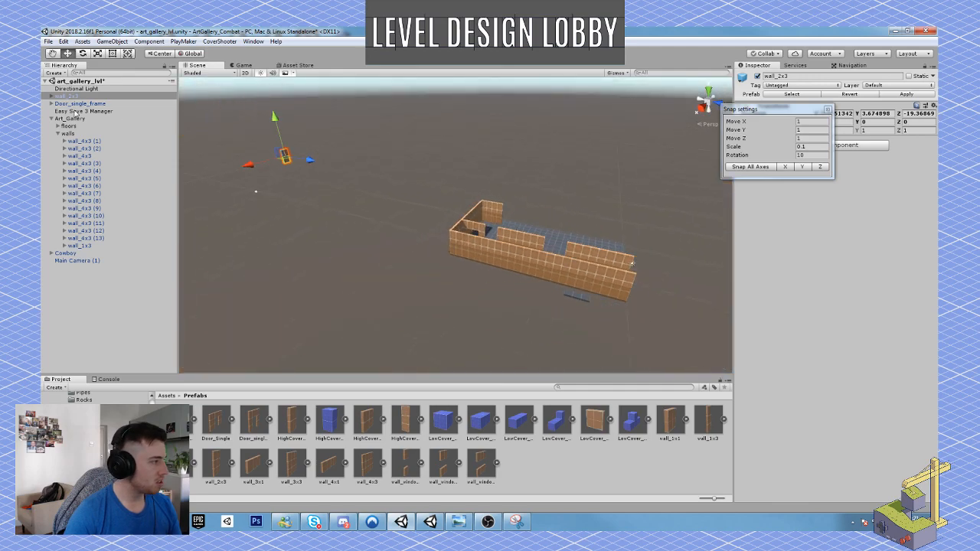
pyautogui.moveTo(73, 96); pyautogui.dragTo(74, 134)
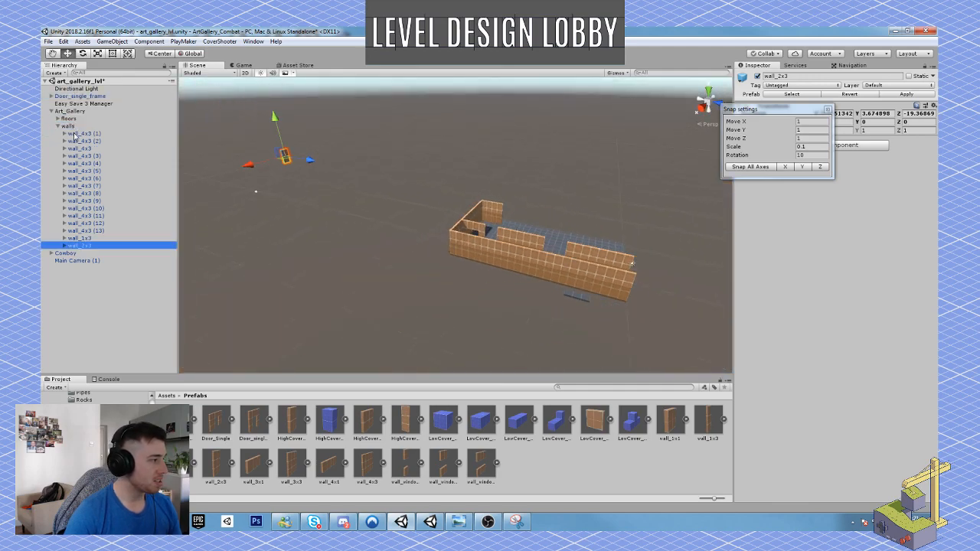
pyautogui.click(72, 112)
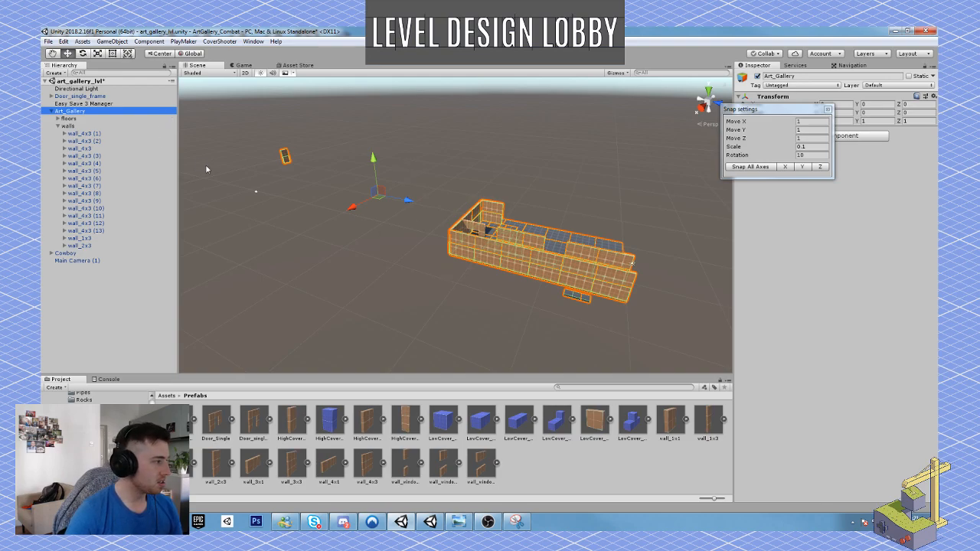
# Bring wall_2x3 to the gap beside the door frame and rotate it to -90 degrees about Y.
pyautogui.click(80, 244)
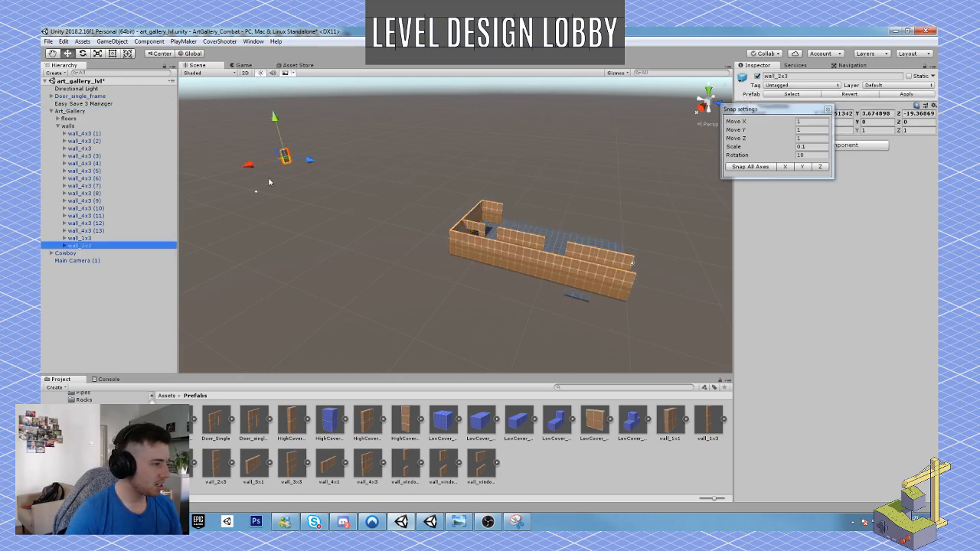
pyautogui.moveTo(282, 159); pyautogui.dragTo(514, 258)
pyautogui.moveTo(450, 256); pyautogui.dragTo(473, 286, button='right')
pyautogui.press('w')
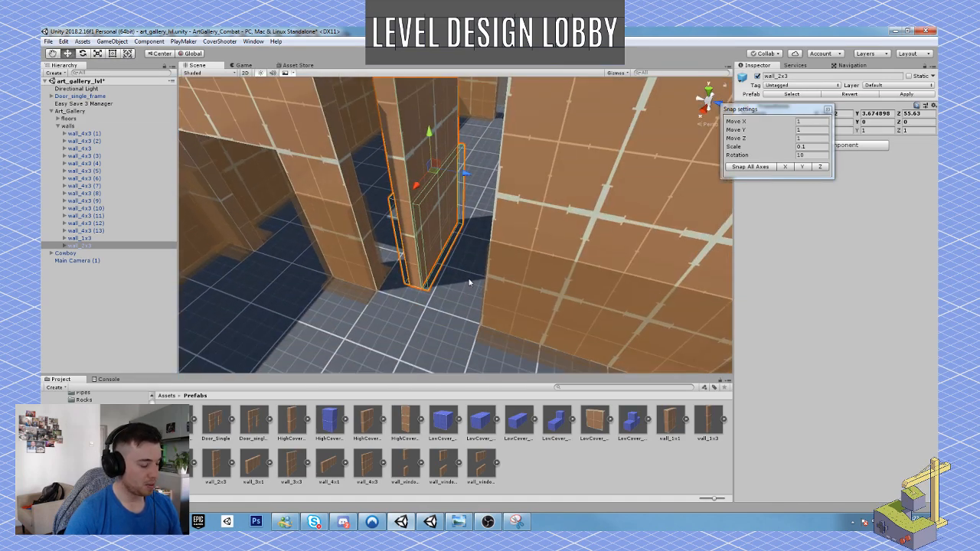
pyautogui.press('e')
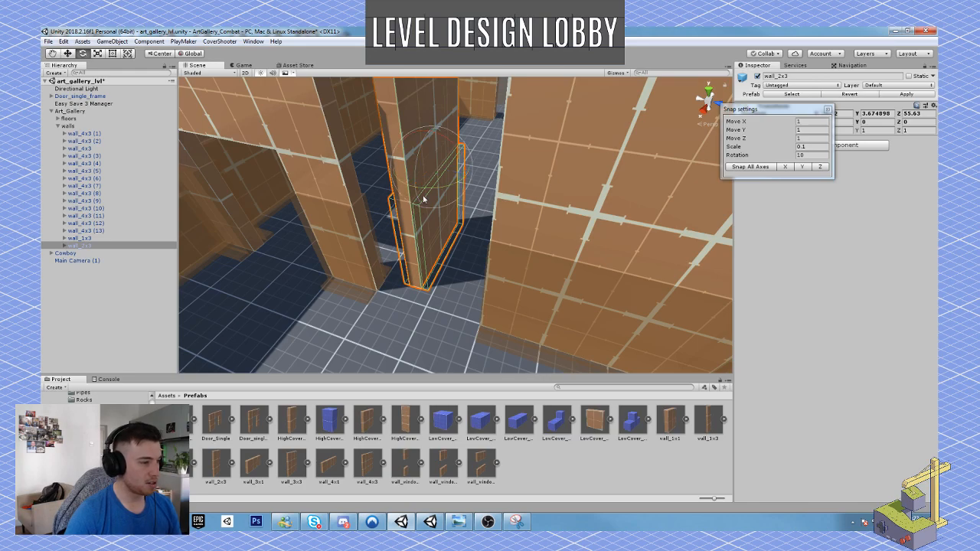
pyautogui.moveTo(428, 197); pyautogui.dragTo(558, 212)
pyautogui.moveTo(424, 247); pyautogui.dragTo(445, 230, button='right')
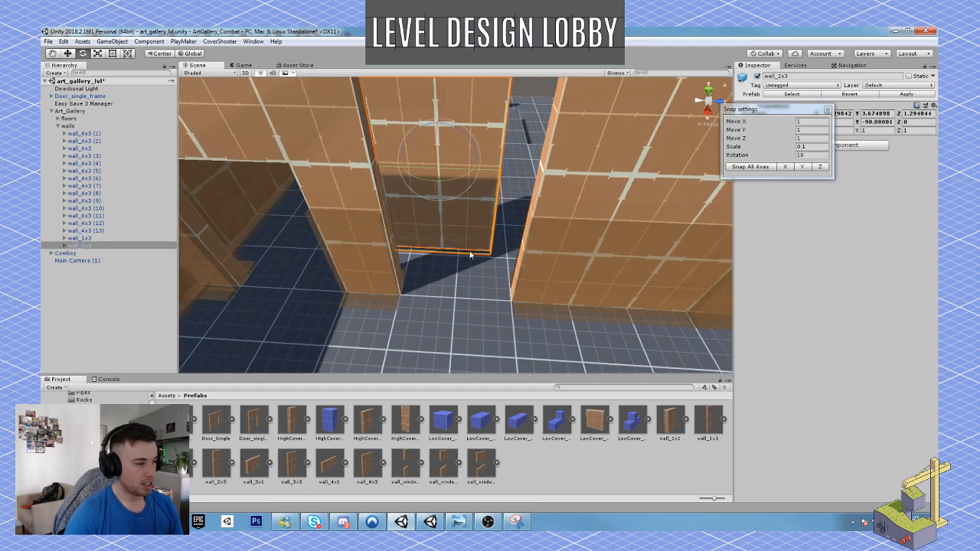
# Snap wall_2x3 into the gap between the door frame and the inner wall, placing it at Z 1.652.
pyautogui.press('w')
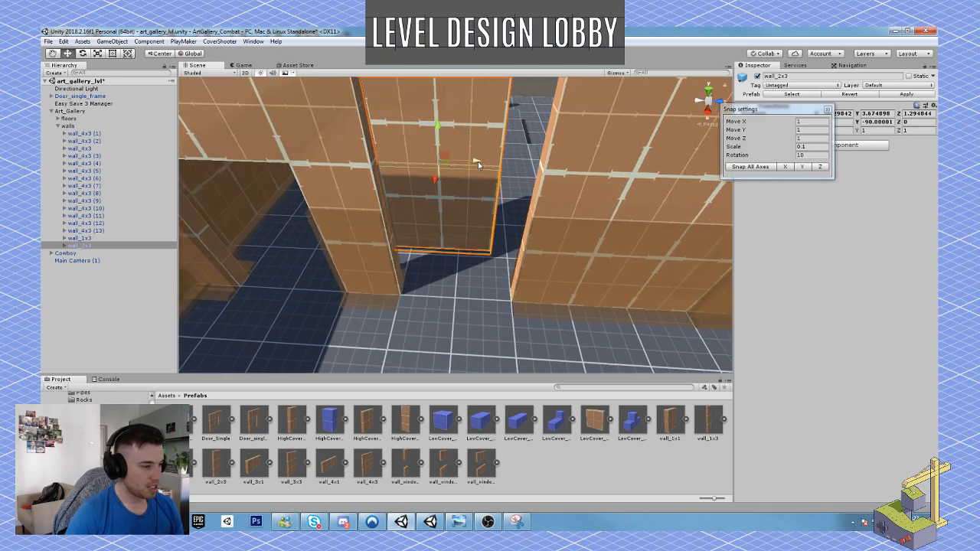
pyautogui.moveTo(478, 162); pyautogui.dragTo(457, 179)
pyautogui.moveTo(455, 245); pyautogui.dragTo(458, 219, button='right')
pyautogui.press('w')
pyautogui.moveTo(462, 174)
pyautogui.mouseDown()
pyautogui.moveTo(463, 137)
pyautogui.moveTo(459, 179)
pyautogui.mouseUp()
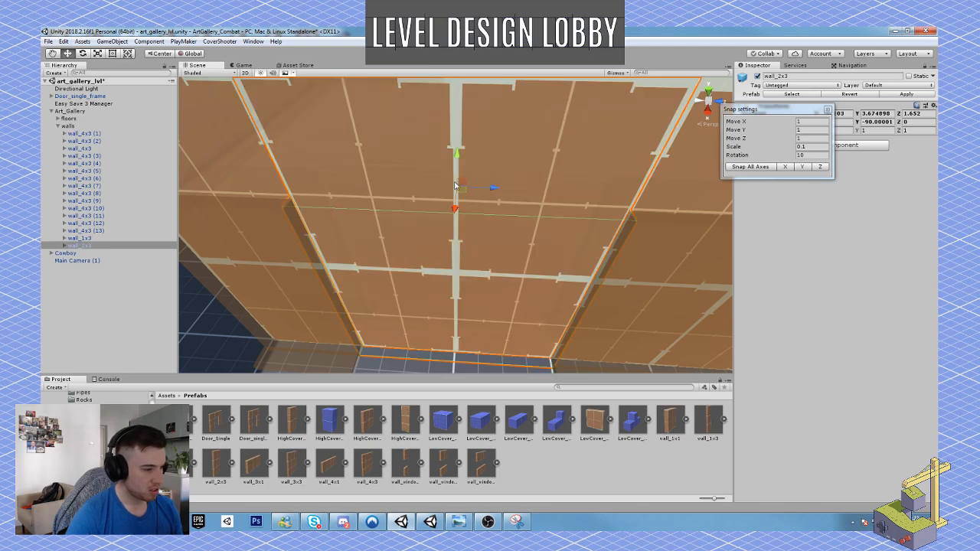
# Save the art_gallery_lvl scene with the filled wall gap.
pyautogui.moveTo(444, 258); pyautogui.dragTo(340, 259, button='right')
pyautogui.press('s')
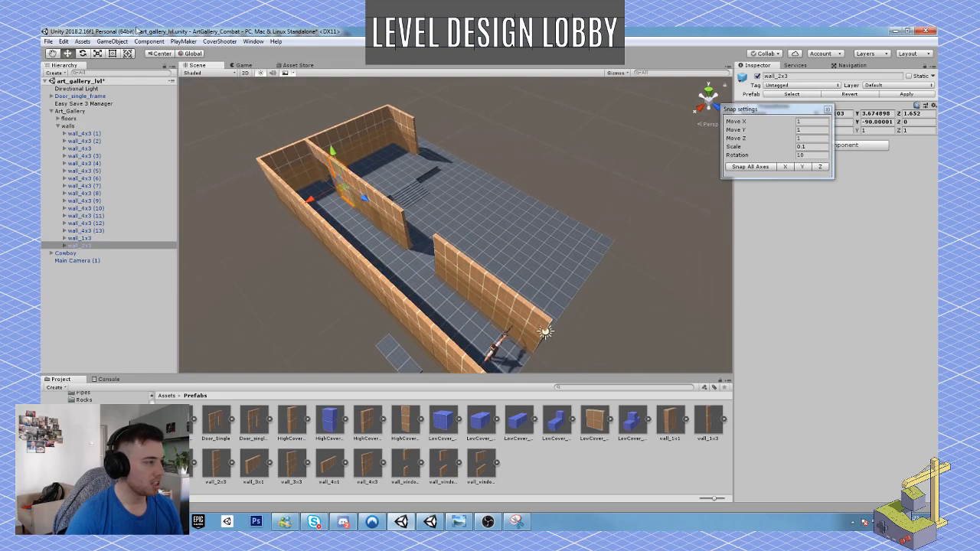
pyautogui.click(49, 42)
pyautogui.click(128, 87)
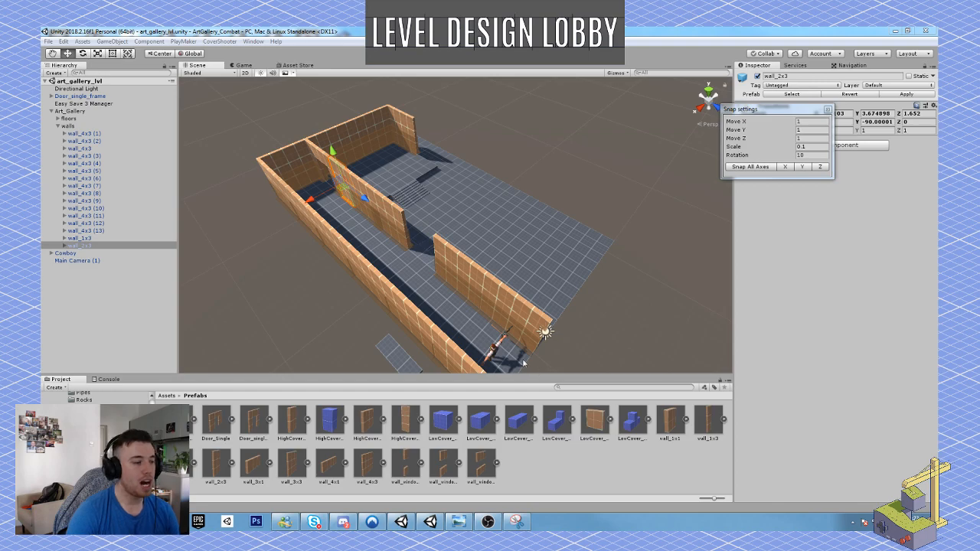
# Start a playtest, run the character through the corridor and wall opening, and aim from cover against a wall.
pyautogui.click(466, 54)
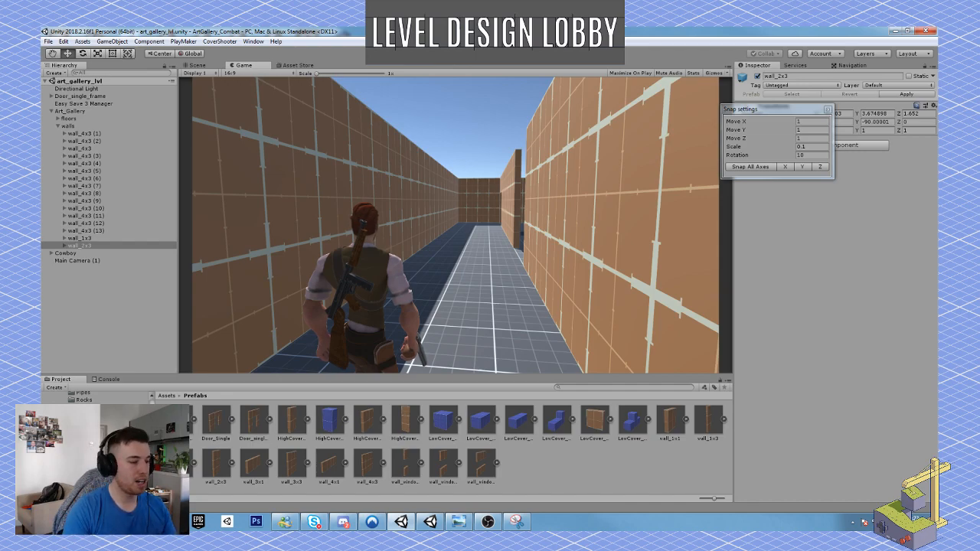
pyautogui.press('w')
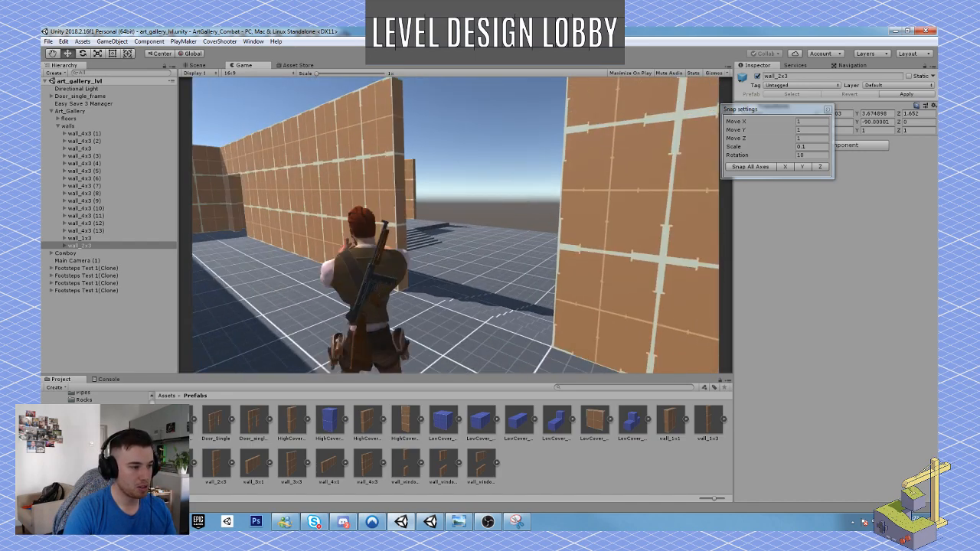
pyautogui.press('w')
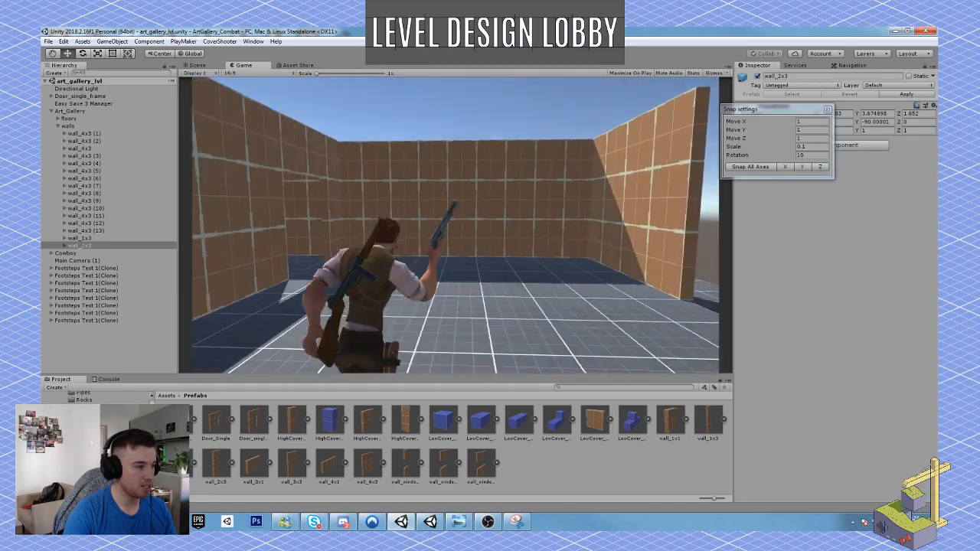
pyautogui.press('w')
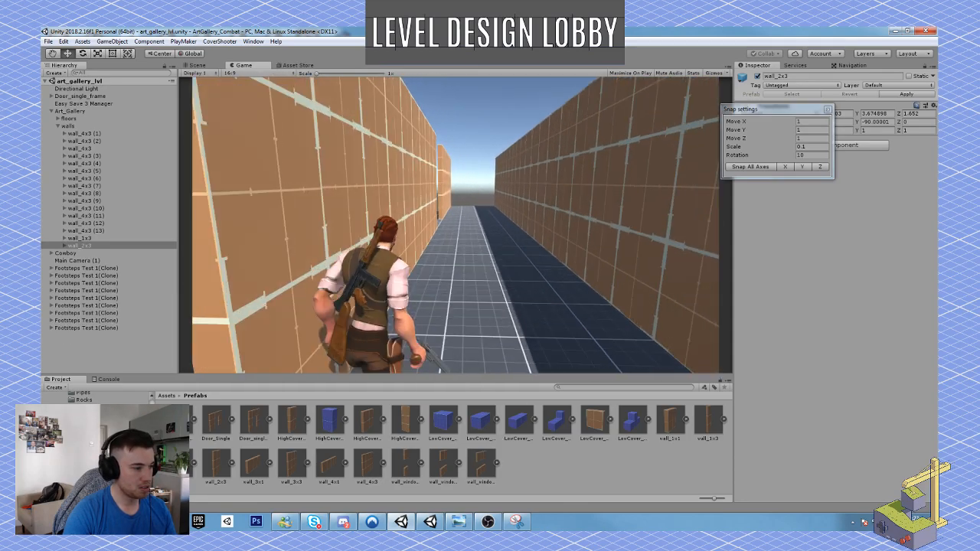
pyautogui.press('w')
pyautogui.press('w')
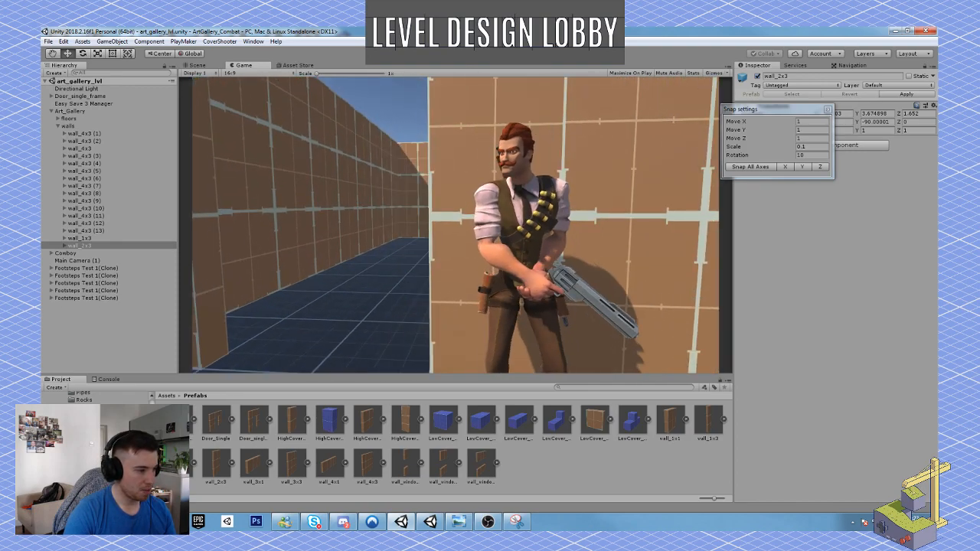
pyautogui.rightClick(455, 225)
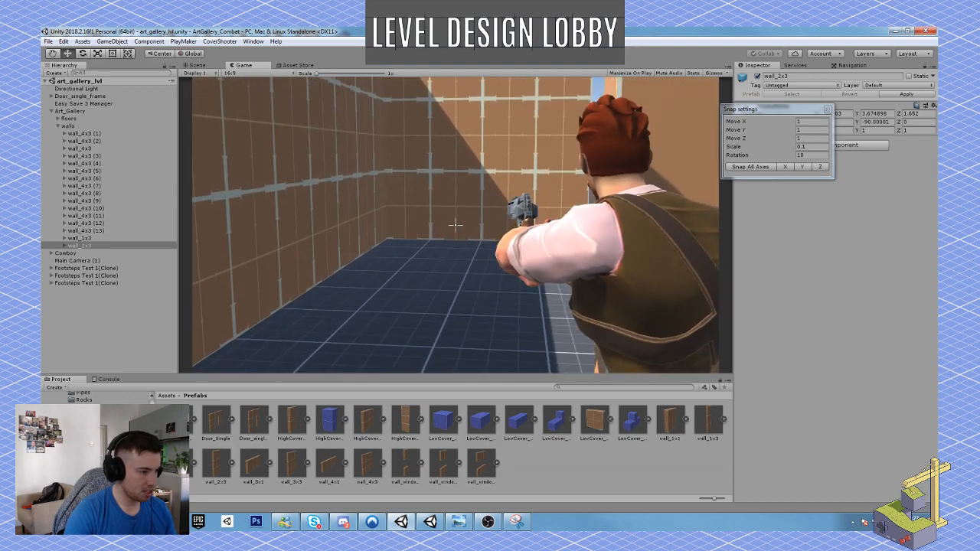
# Run the character around the open floor, walls and opening between the inner walls, and end the playtest.
pyautogui.press('s')
pyautogui.press('w')
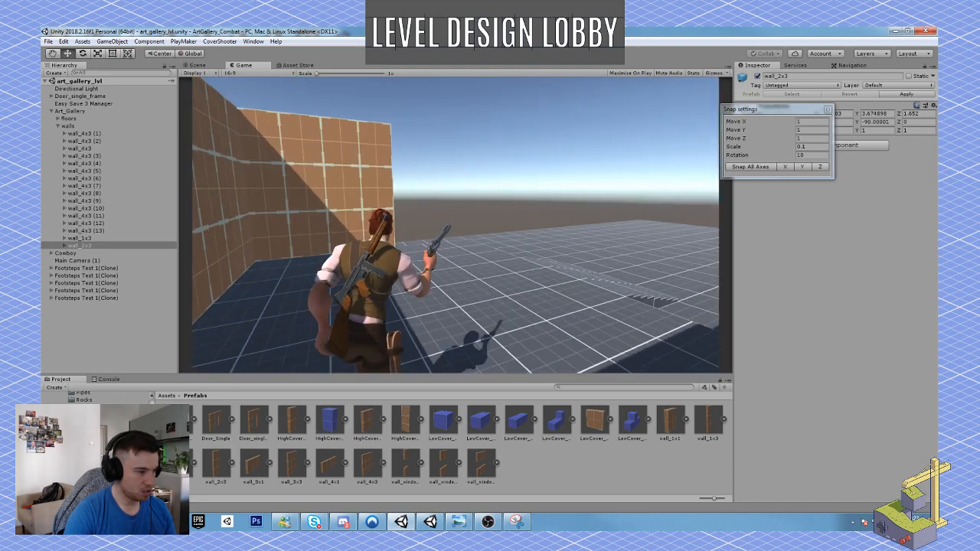
pyautogui.press('w')
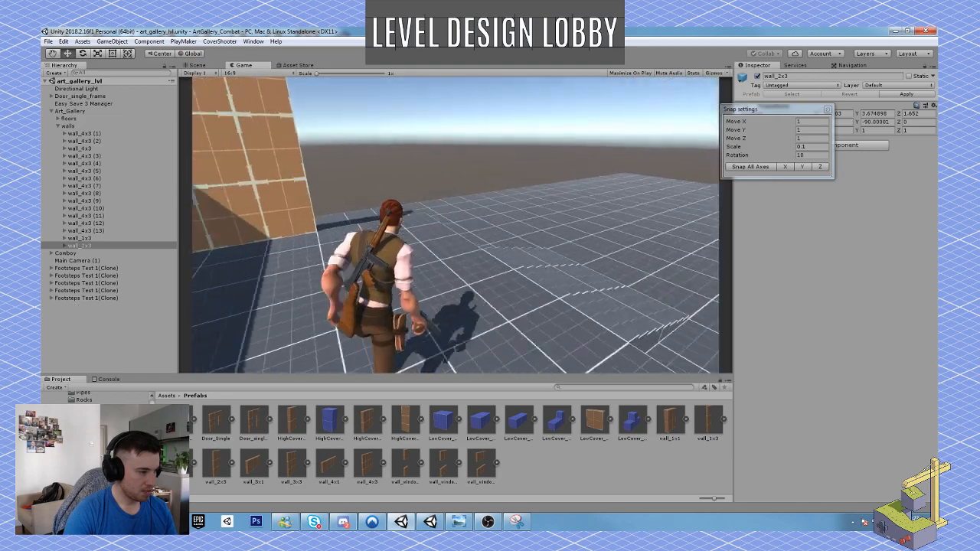
pyautogui.press('w')
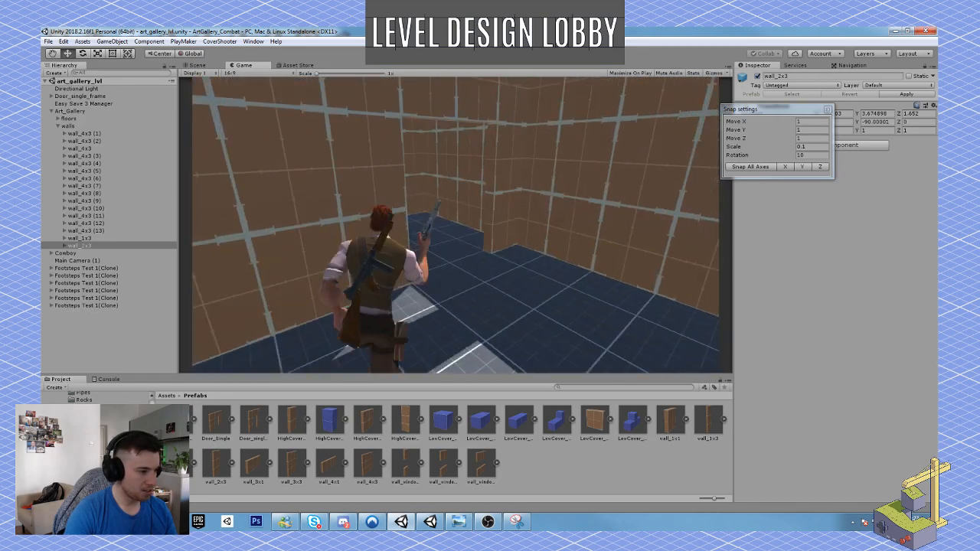
pyautogui.press('w')
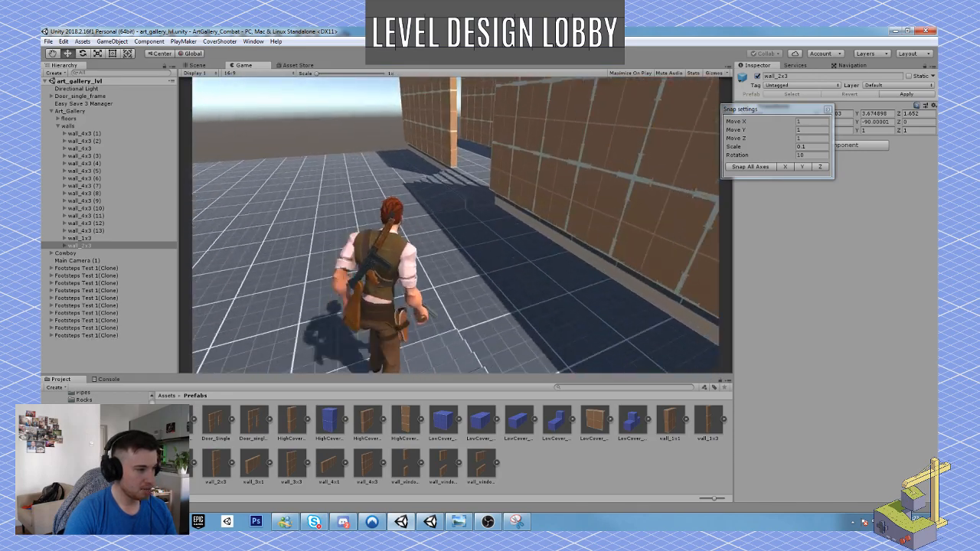
pyautogui.press('2')
pyautogui.press('w')
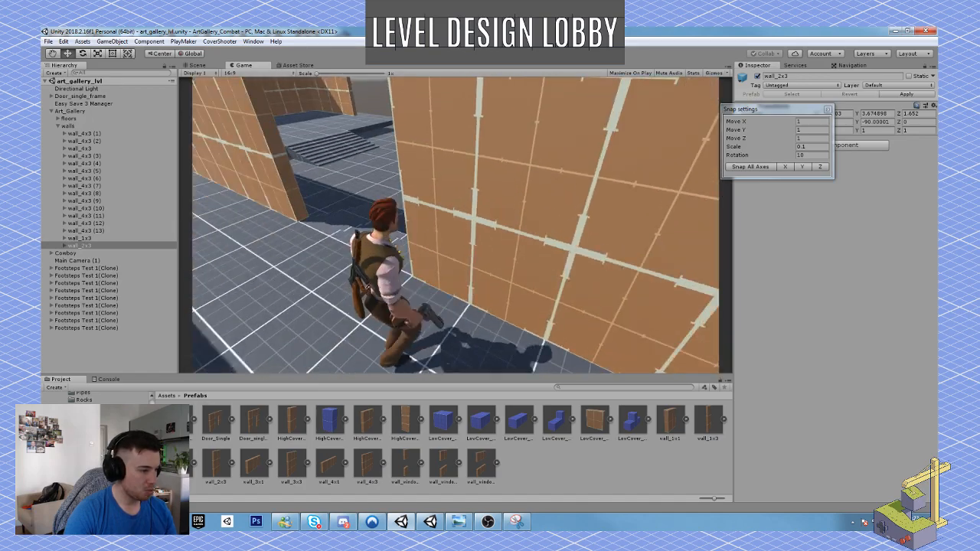
pyautogui.press('w')
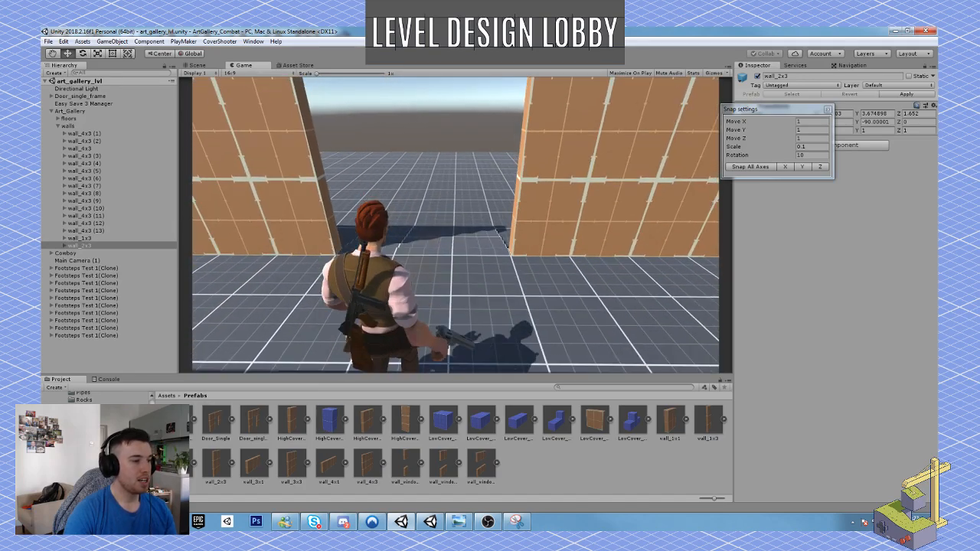
pyautogui.press('super')
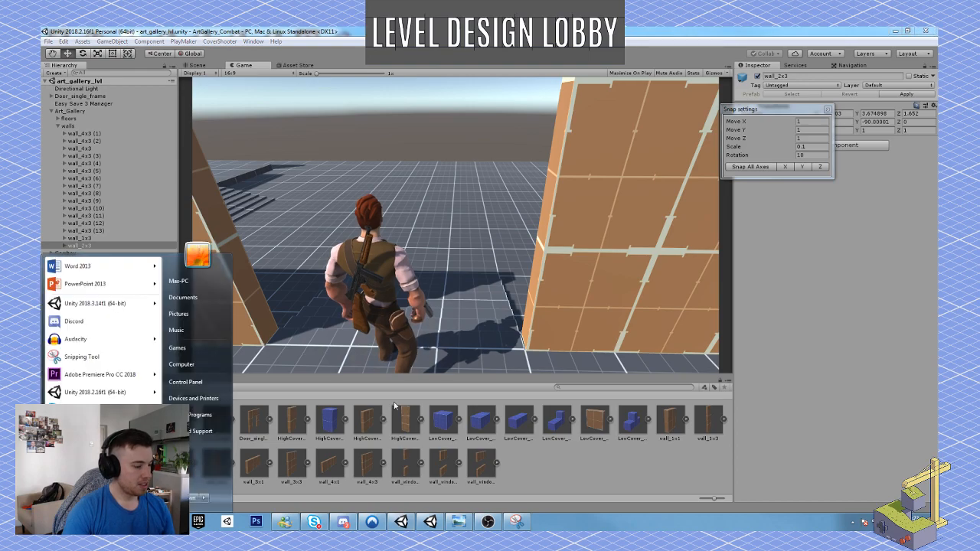
pyautogui.click(473, 53)
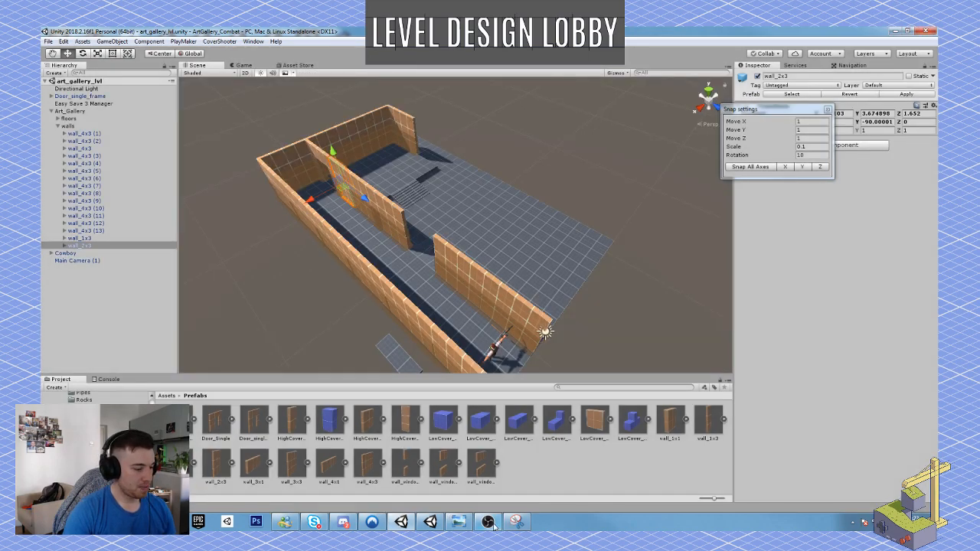
# Review the hand-drawn art gallery floor plan in Windows Photo Viewer and return to the Unity scene.
pyautogui.click(460, 522)
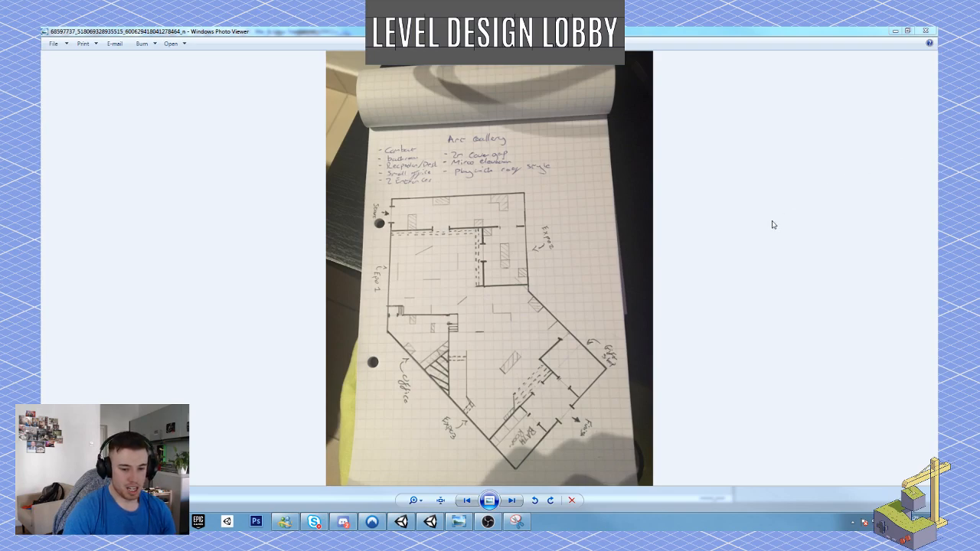
pyautogui.click(895, 31)
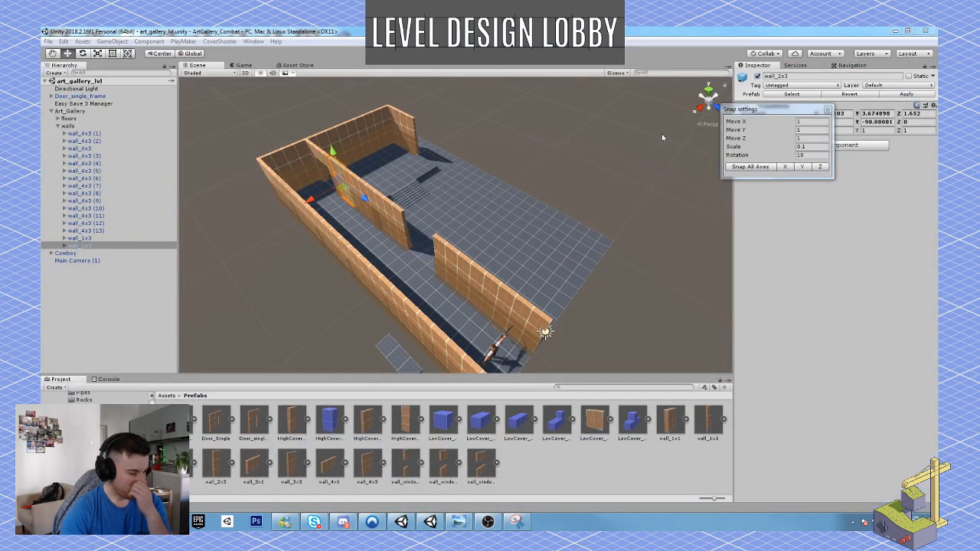
# Examine the blocked-out gallery from the corridor end to the end walls, raised floor and stairs.
pyautogui.keyDown('alt'); pyautogui.moveTo(552, 164); pyautogui.dragTo(363, 181); pyautogui.keyUp('alt')
pyautogui.scroll(-5, 448, 183)
pyautogui.scroll(5, 398, 184)
pyautogui.scroll(-4, 336, 180)
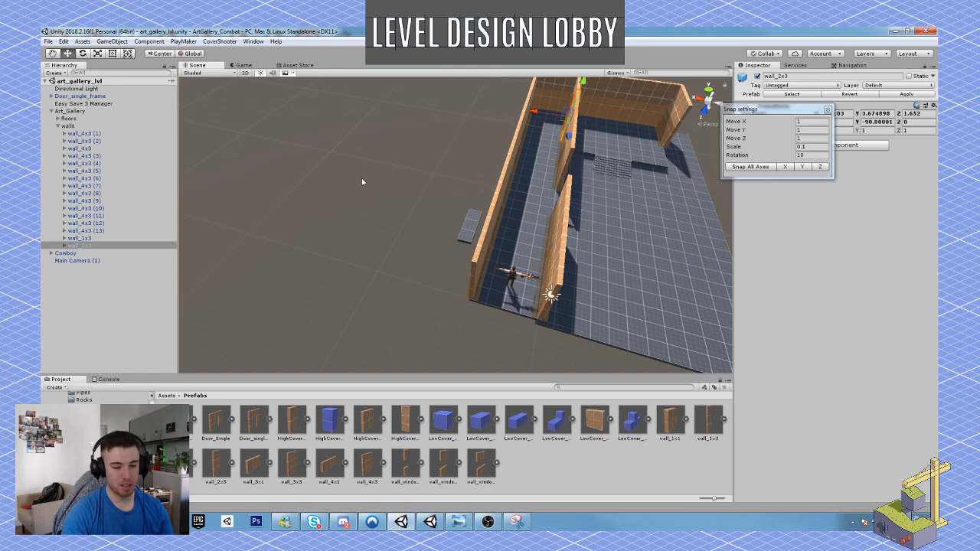
pyautogui.keyDown('alt'); pyautogui.moveTo(504, 171); pyautogui.dragTo(528, 173); pyautogui.keyUp('alt')
pyautogui.scroll(2, 528, 173)
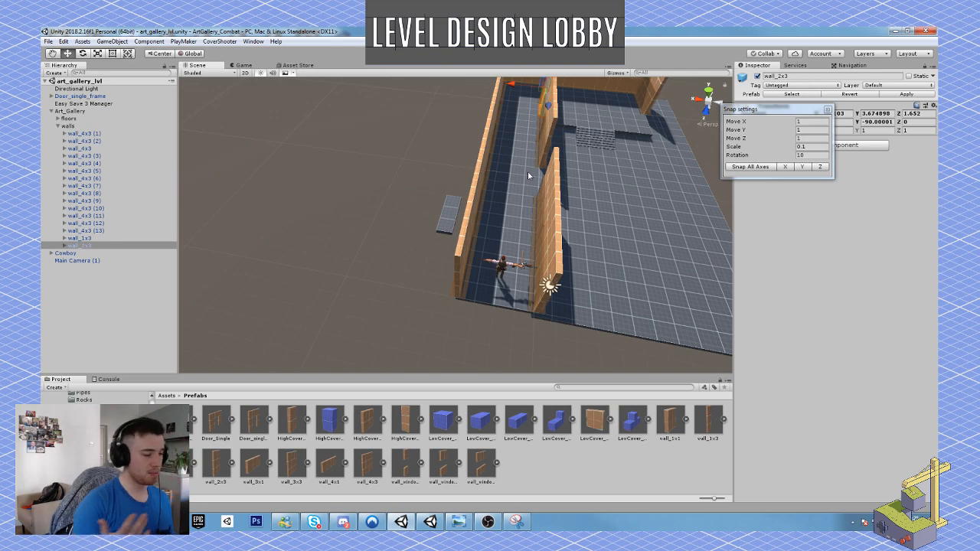
pyautogui.moveTo(471, 153); pyautogui.dragTo(642, 195, button='right')
pyautogui.press('w')
pyautogui.press('w')
pyautogui.press('s')
pyautogui.press('w')
pyautogui.moveTo(582, 186); pyautogui.dragTo(495, 166, button='right')
pyautogui.press('a')
pyautogui.press('w')
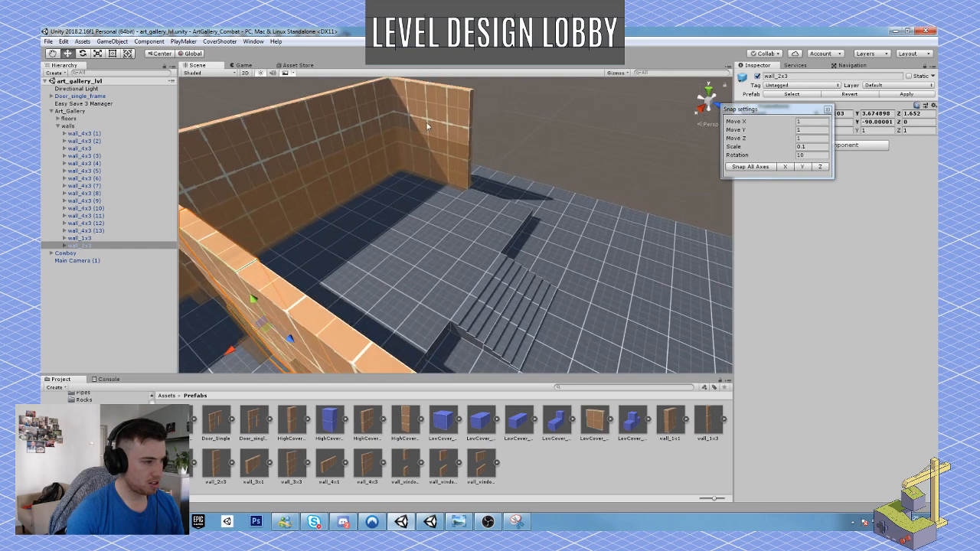
# Duplicate the 4x3 side wall at the raised floor and move the copy to Z -30.77 to extend that side.
pyautogui.click(427, 125)
pyautogui.hotkey('ctrl', 'd')
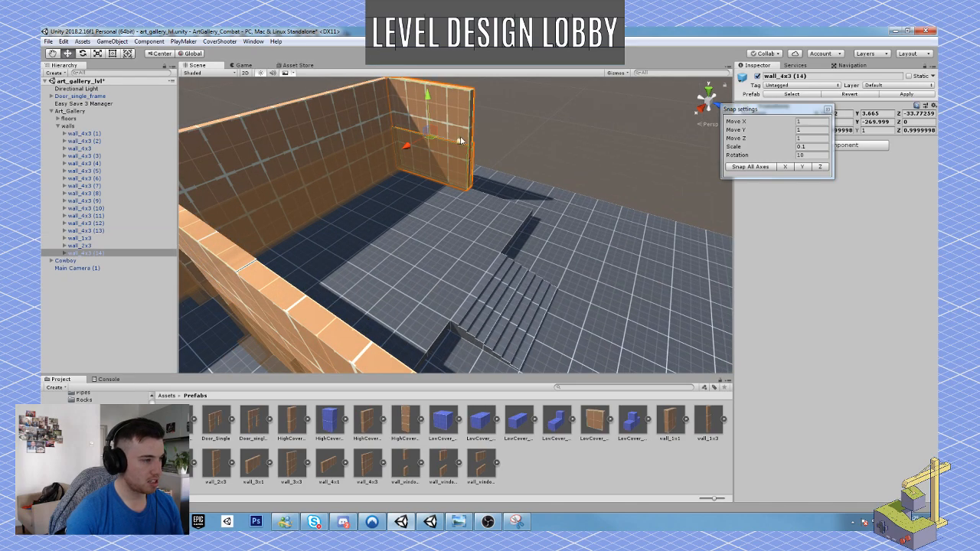
pyautogui.moveTo(462, 143); pyautogui.dragTo(504, 166)
# Examine the blocked-out gallery from above, along the corridor, and around the raised floor and stairs.
pyautogui.moveTo(512, 170); pyautogui.dragTo(367, 199, button='right')
pyautogui.press('d')
pyautogui.press('e')
pyautogui.moveTo(438, 200); pyautogui.dragTo(335, 229, button='right')
pyautogui.press('s')
pyautogui.moveTo(498, 206); pyautogui.dragTo(437, 226, button='right')
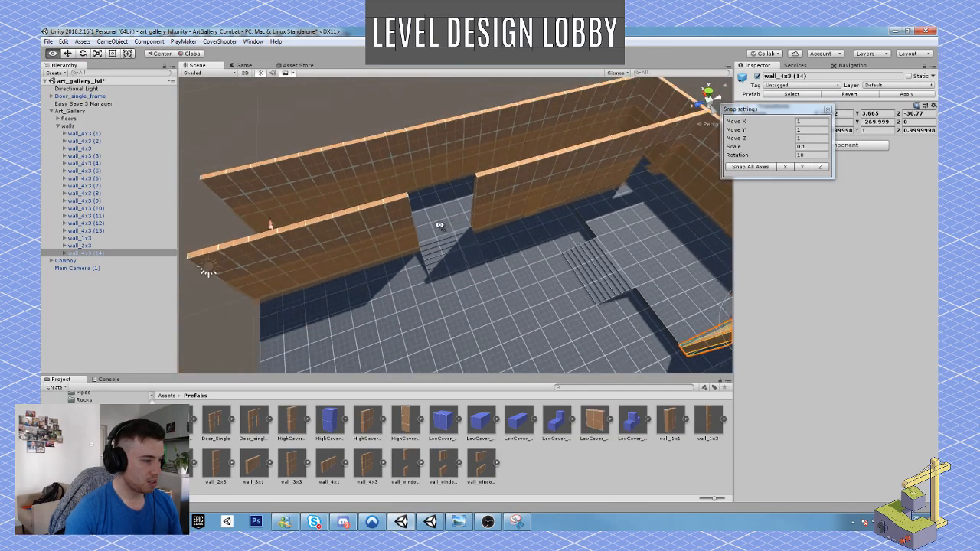
pyautogui.scroll(-5, 437, 227)
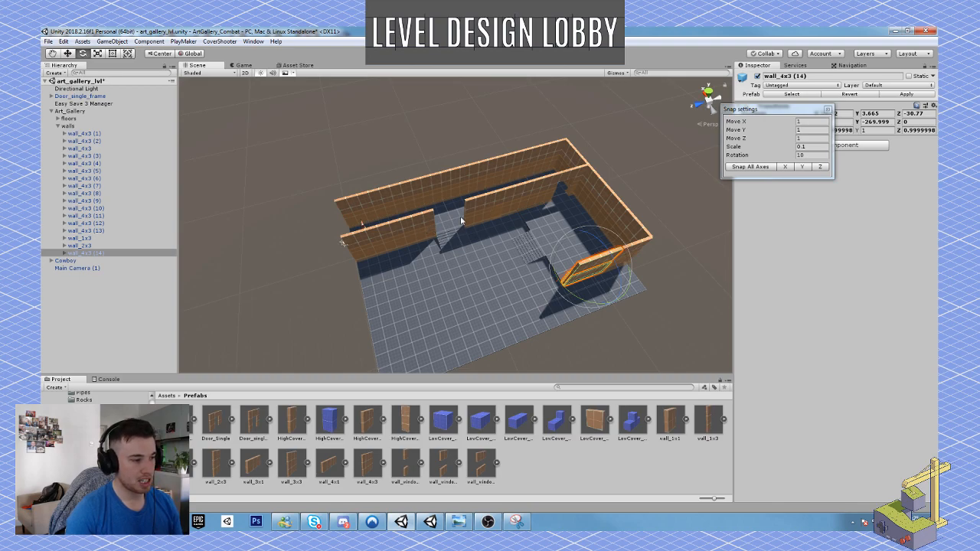
pyautogui.press('a')
pyautogui.moveTo(463, 218); pyautogui.dragTo(629, 236, button='right')
pyautogui.press('w')
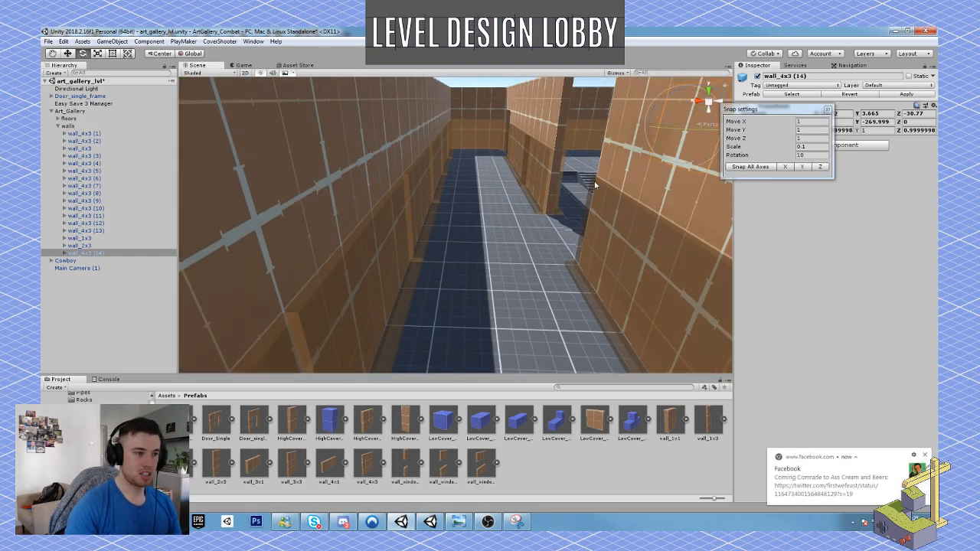
pyautogui.moveTo(574, 173); pyautogui.dragTo(561, 173, button='right')
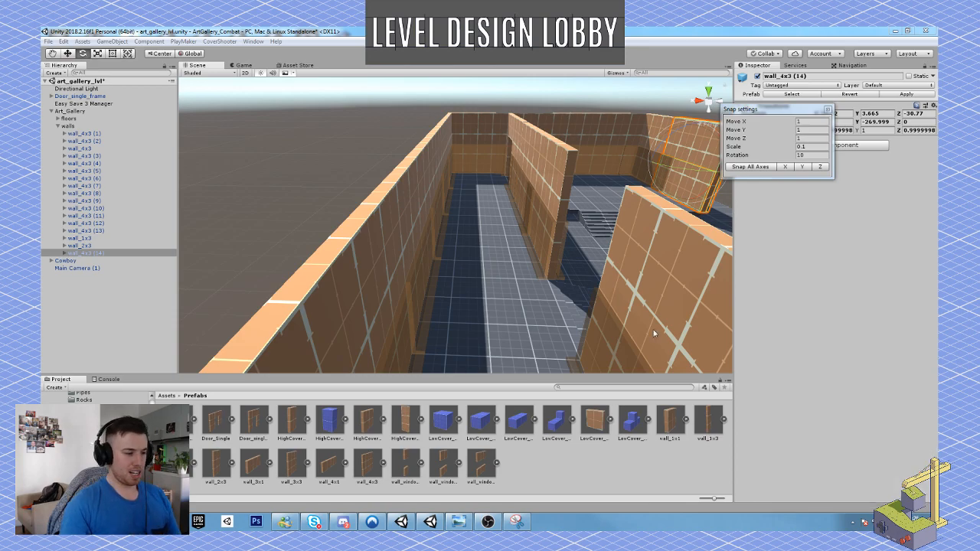
pyautogui.moveTo(514, 274); pyautogui.dragTo(429, 269, button='right')
pyautogui.press('s')
pyautogui.press('w')
pyautogui.press('w')
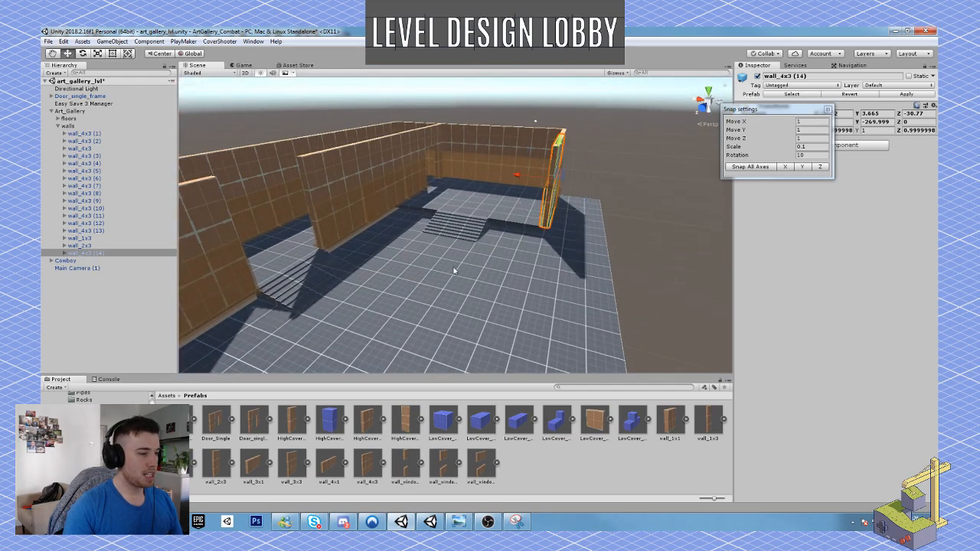
pyautogui.moveTo(505, 271); pyautogui.dragTo(500, 306, button='right')
pyautogui.press('w')
pyautogui.press('s')
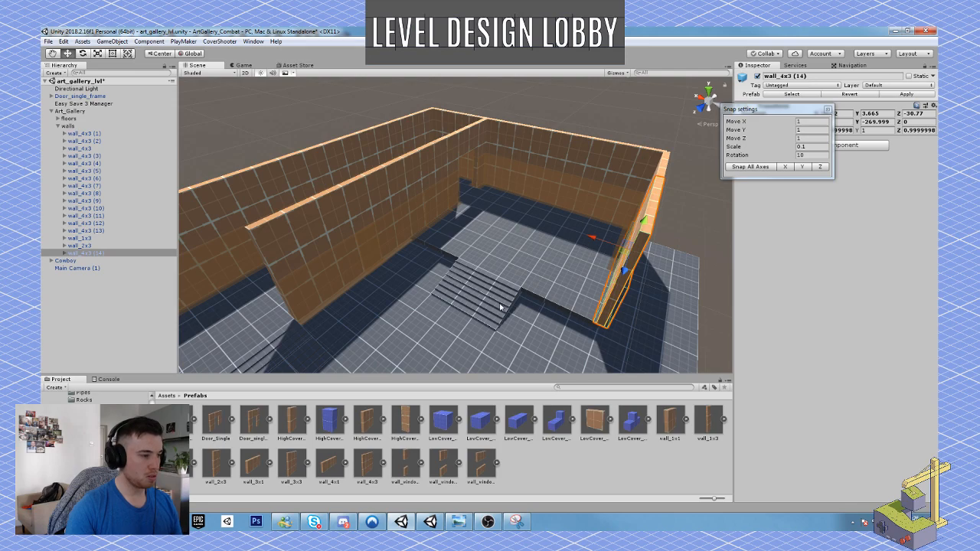
# Duplicate the 2x3 inner wall segment, pull the copy into the room and turn it to a Y rotation of -180.
pyautogui.click(442, 155)
pyautogui.press('w')
pyautogui.moveTo(456, 187); pyautogui.dragTo(481, 251, button='right')
pyautogui.hotkey('ctrl', 'd')
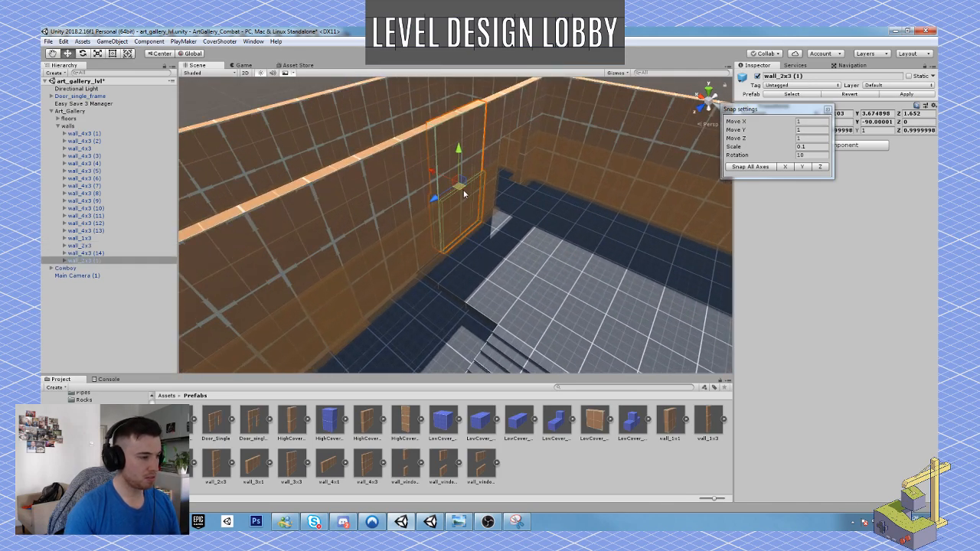
pyautogui.moveTo(464, 194); pyautogui.dragTo(582, 266)
pyautogui.press('e')
pyautogui.press('w')
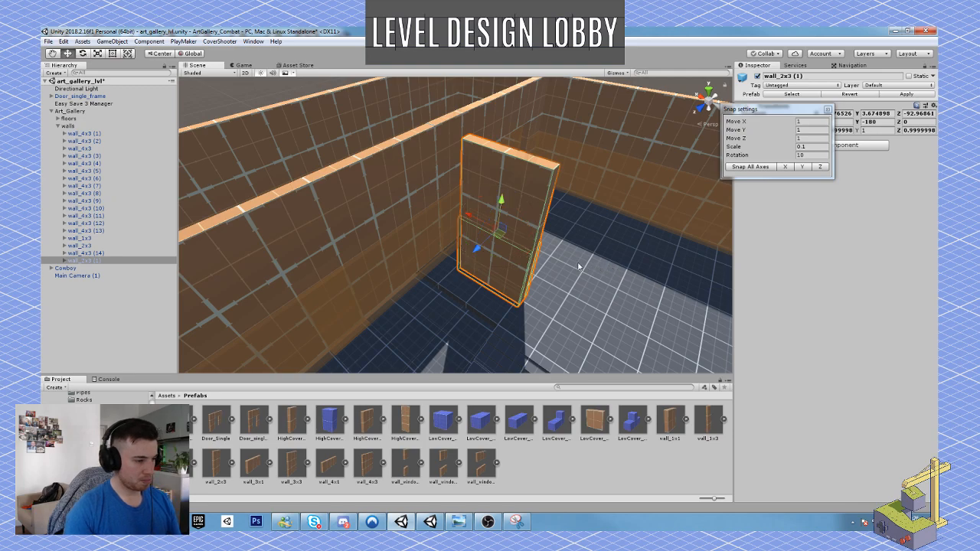
# Line the turned 2x3 wall up with the raised floor's edge beside the stairs, nudging it to Z -92.138 with a 0.01 Z move snap.
pyautogui.moveTo(473, 222); pyautogui.dragTo(509, 236, button='right')
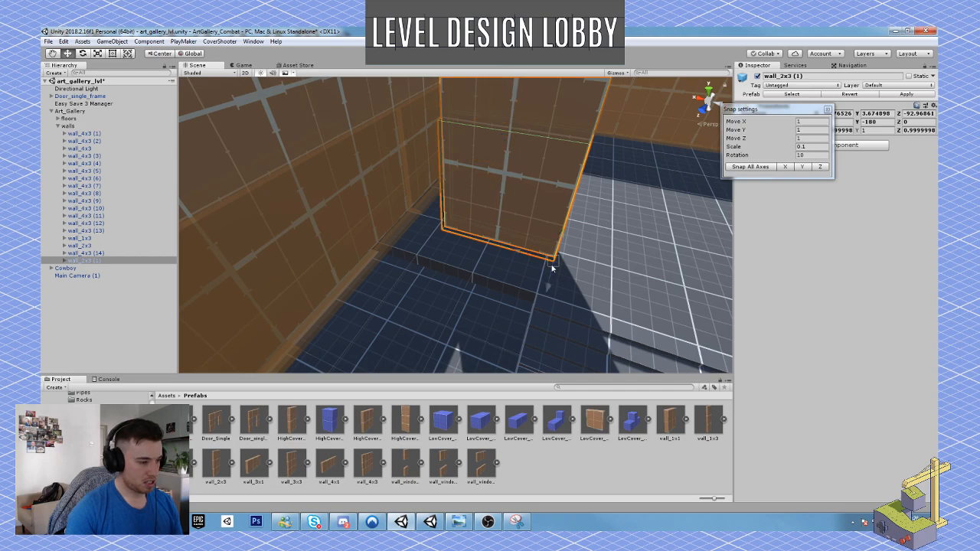
pyautogui.moveTo(552, 271); pyautogui.dragTo(460, 298)
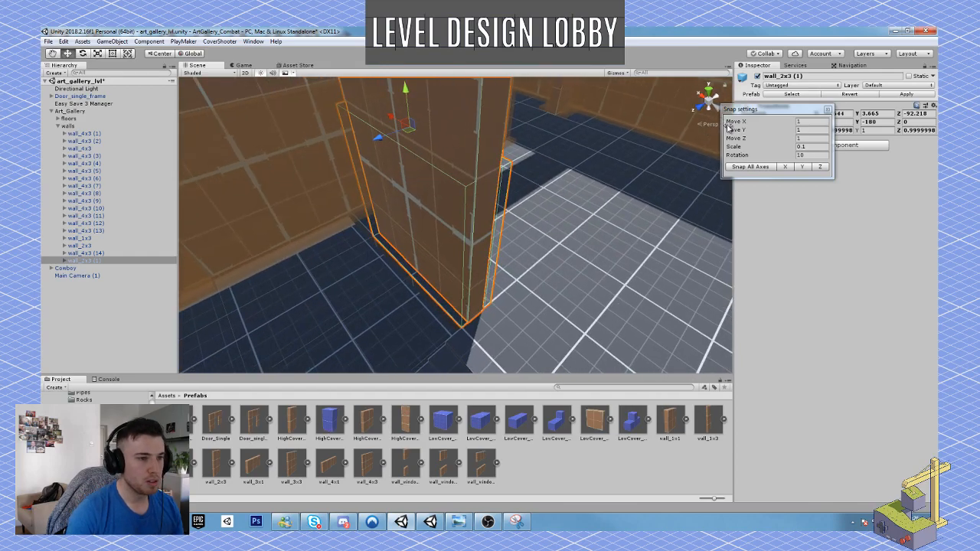
pyautogui.click(810, 138)
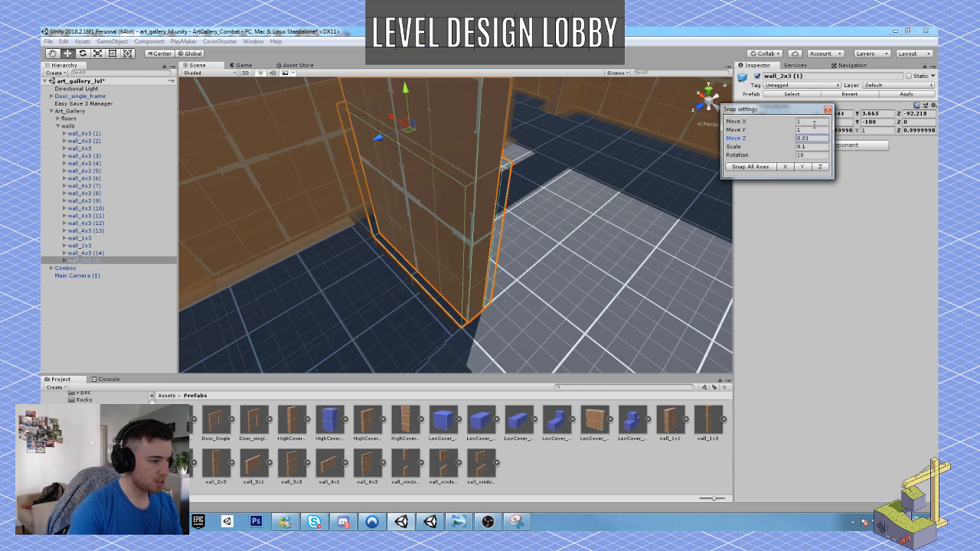
pyautogui.moveTo(377, 138); pyautogui.dragTo(372, 142)
# Duplicate the turned 2x3 wall and slide the copy along X into the inner wall to close the gap.
pyautogui.scroll(-10, 415, 227)
pyautogui.keyDown('alt'); pyautogui.moveTo(415, 227); pyautogui.dragTo(516, 223); pyautogui.keyUp('alt')
pyautogui.scroll(4, 527, 222)
pyautogui.hotkey('ctrl', 'd')
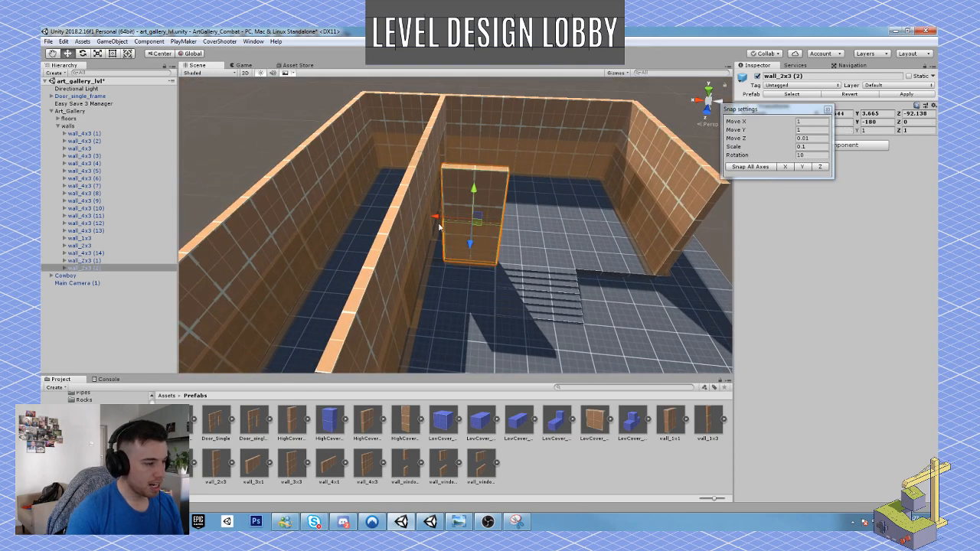
pyautogui.moveTo(433, 218); pyautogui.dragTo(414, 218)
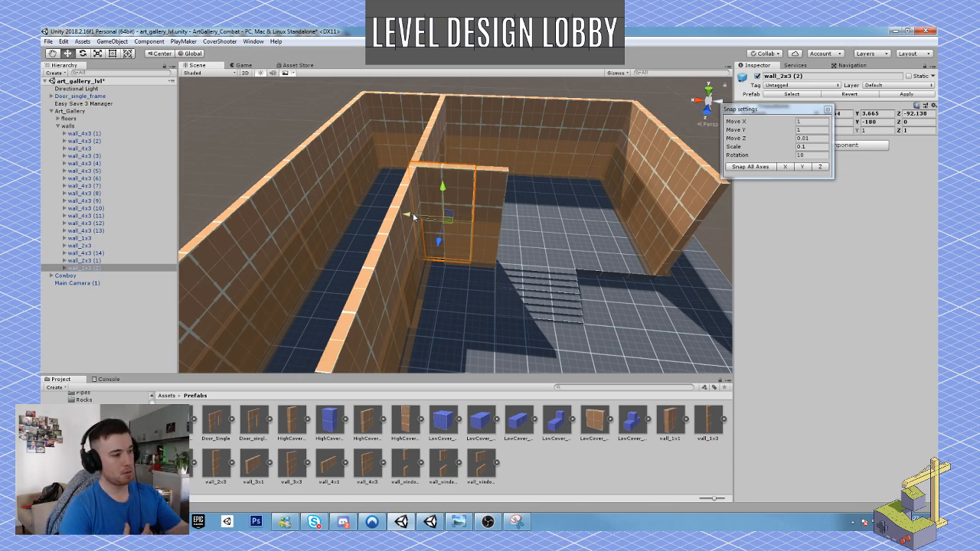
# Examine the whole gallery layout from above, including the wall opening, stairs and new partition.
pyautogui.scroll(-6, 487, 255)
pyautogui.keyDown('alt'); pyautogui.moveTo(487, 255); pyautogui.dragTo(332, 281); pyautogui.keyUp('alt')
pyautogui.scroll(-5, 444, 268)
pyautogui.scroll(-4, 332, 280)
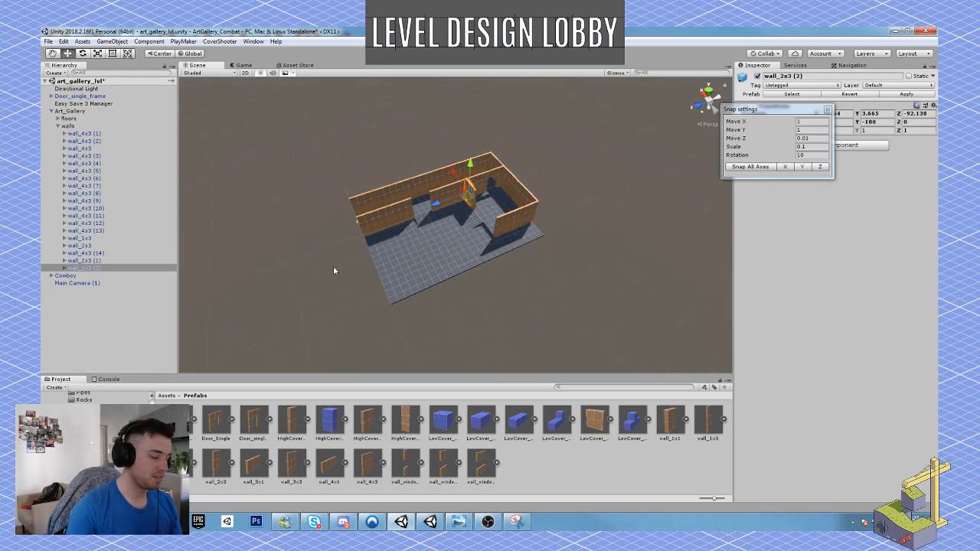
pyautogui.scroll(8, 441, 264)
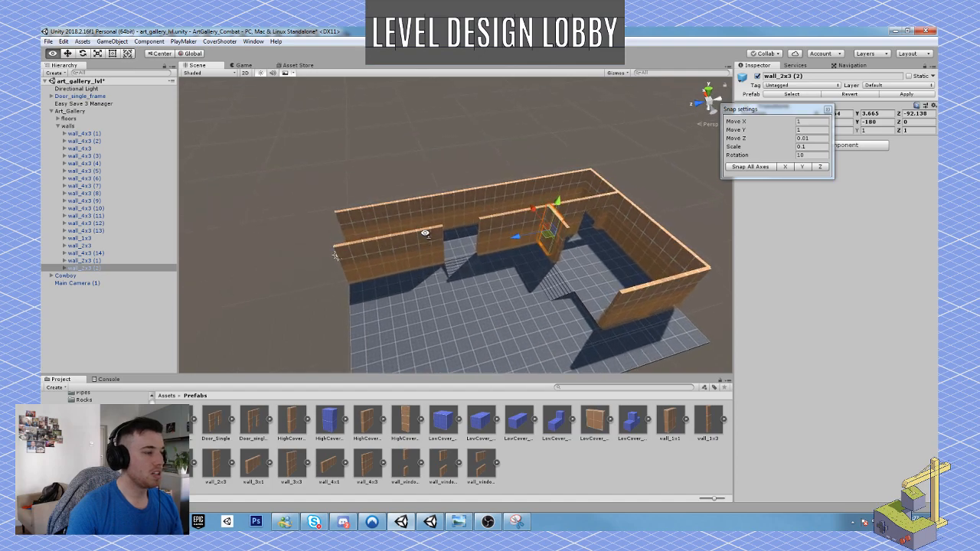
pyautogui.keyDown('alt'); pyautogui.moveTo(425, 232); pyautogui.dragTo(412, 256); pyautogui.keyUp('alt')
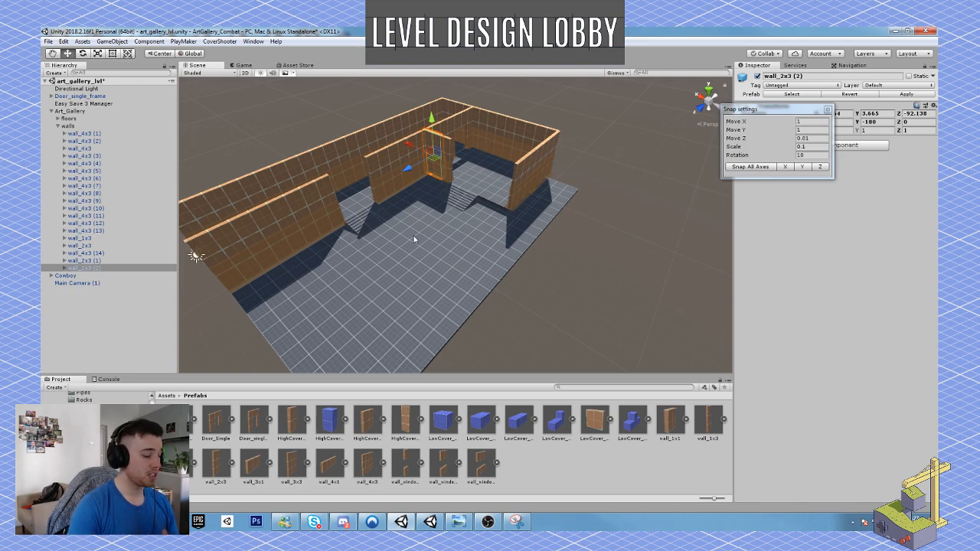
pyautogui.moveTo(486, 184); pyautogui.dragTo(528, 167, button='right')
pyautogui.moveTo(368, 251); pyautogui.dragTo(222, 229, button='right')
# Duplicate the single door frame at the corridor's end and set the Z move snap to 1.
pyautogui.click(644, 146)
pyautogui.moveTo(602, 177); pyautogui.dragTo(527, 186, button='right')
pyautogui.hotkey('ctrl', 'd')
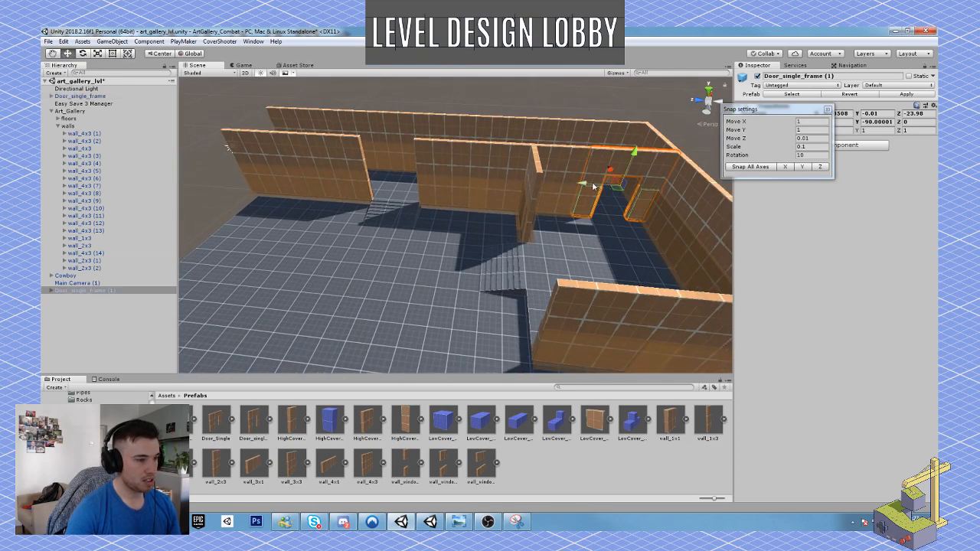
pyautogui.moveTo(588, 186); pyautogui.dragTo(612, 169)
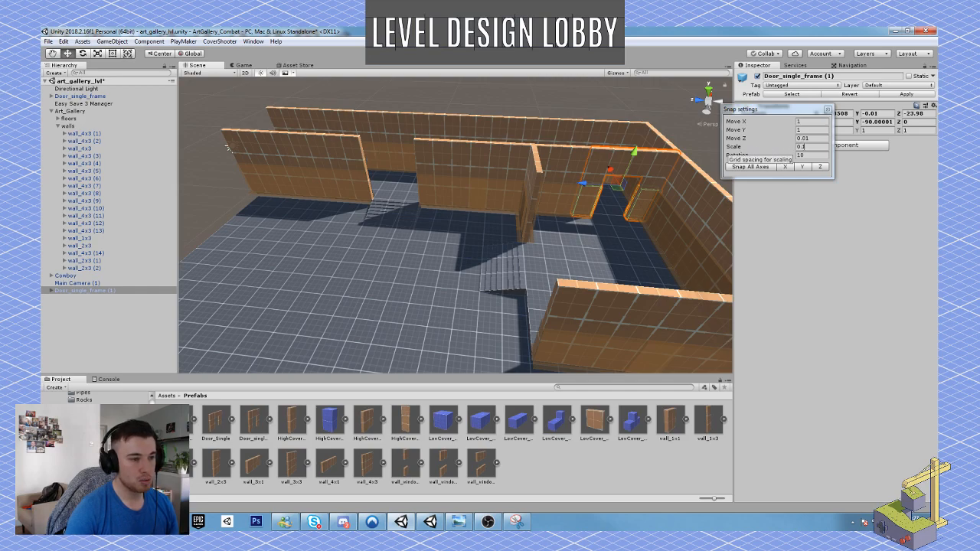
pyautogui.click(816, 138)
pyautogui.write('1')
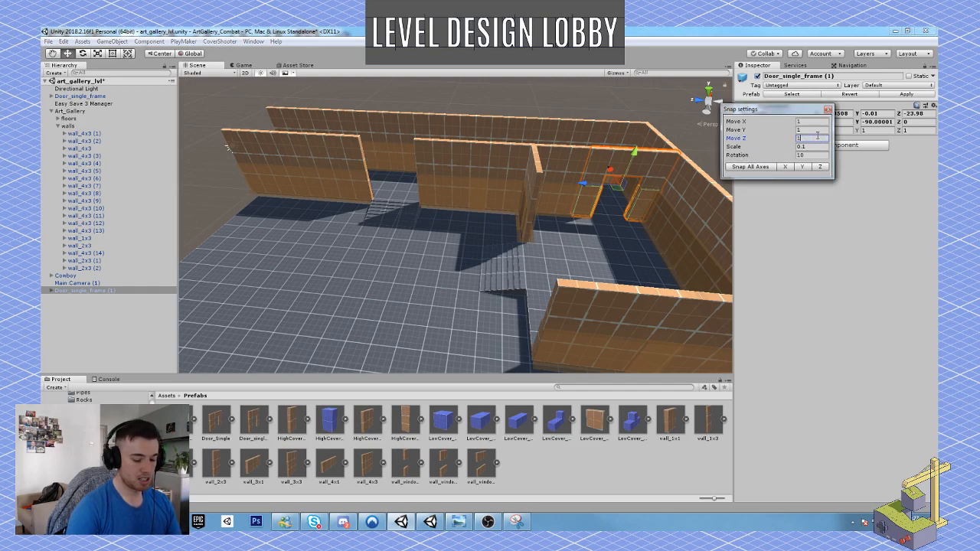
# Move the single door frame copy along the inner wall to Z -11.98, into the opening.
pyautogui.moveTo(582, 184); pyautogui.dragTo(465, 180)
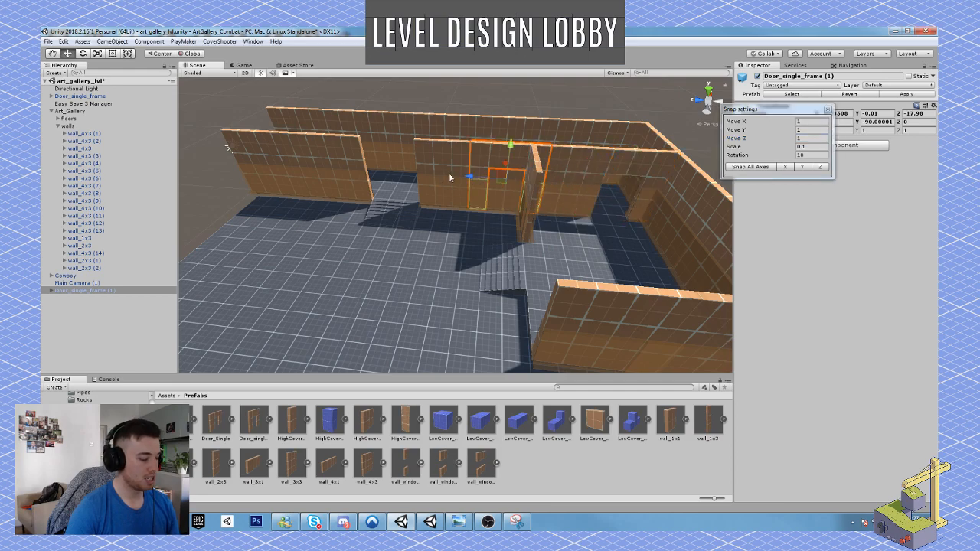
pyautogui.hotkey('ctrl', 'z')
pyautogui.moveTo(583, 184); pyautogui.dragTo(346, 145)
pyautogui.moveTo(441, 186); pyautogui.dragTo(307, 163, button='right')
pyautogui.press('w')
pyautogui.moveTo(366, 191); pyautogui.dragTo(906, 220, button='right')
pyautogui.press('s')
pyautogui.press('w')
pyautogui.press('s')
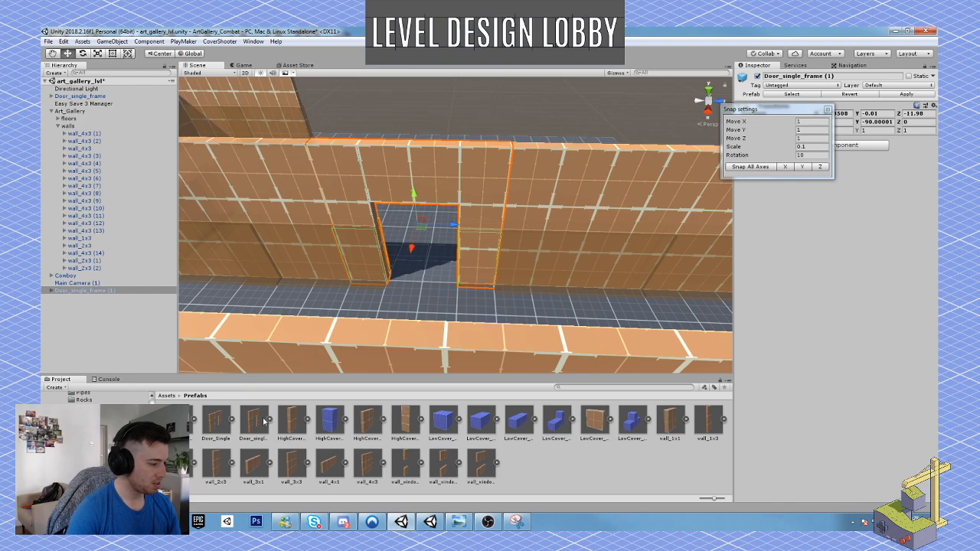
# Add the Door_Double prefab beside the corridor and turn it to a Y rotation of -90, parallel to the walls.
pyautogui.moveTo(180, 421); pyautogui.dragTo(327, 332)
pyautogui.press('e')
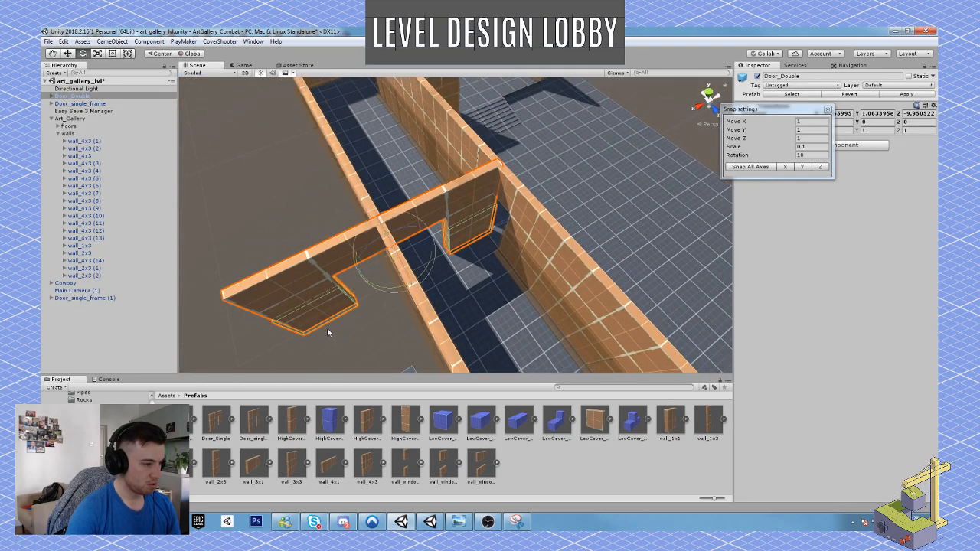
pyautogui.moveTo(386, 304); pyautogui.dragTo(436, 258)
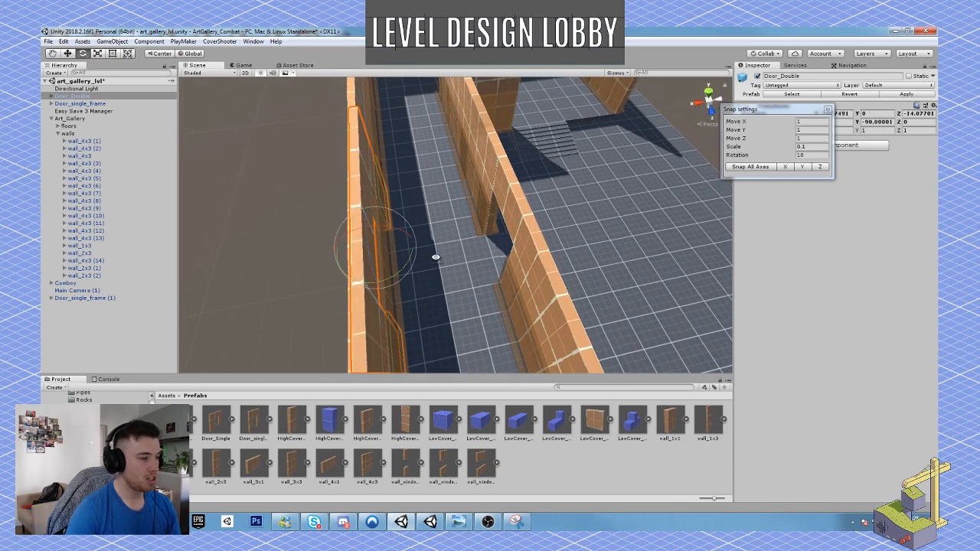
# Delete the single door frame copy from the inner wall opening.
pyautogui.click(512, 194)
pyautogui.press('Delete')
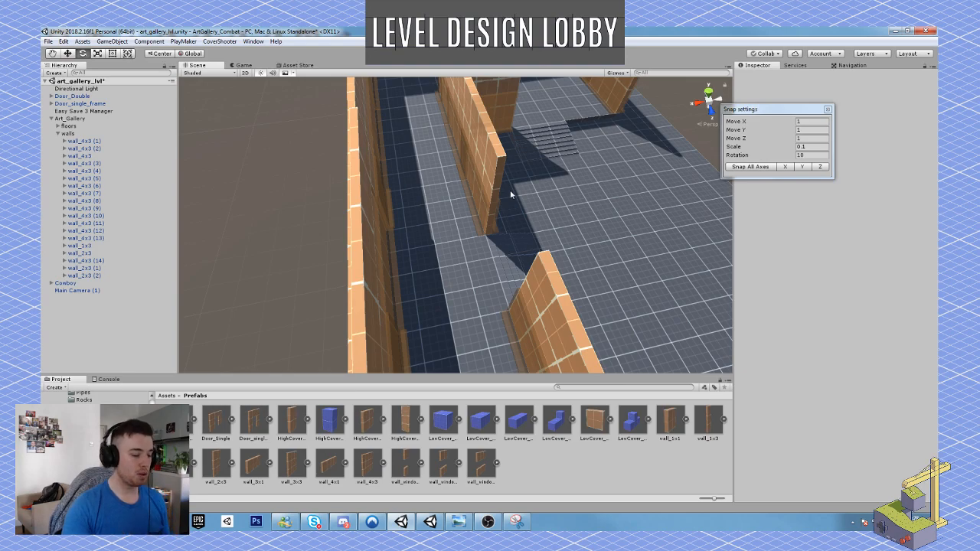
# Try to shift only the mesh of the 4x3 wall beside the opening along Z, and undo the move.
pyautogui.keyDown('alt'); pyautogui.moveTo(464, 202); pyautogui.dragTo(590, 202); pyautogui.keyUp('alt')
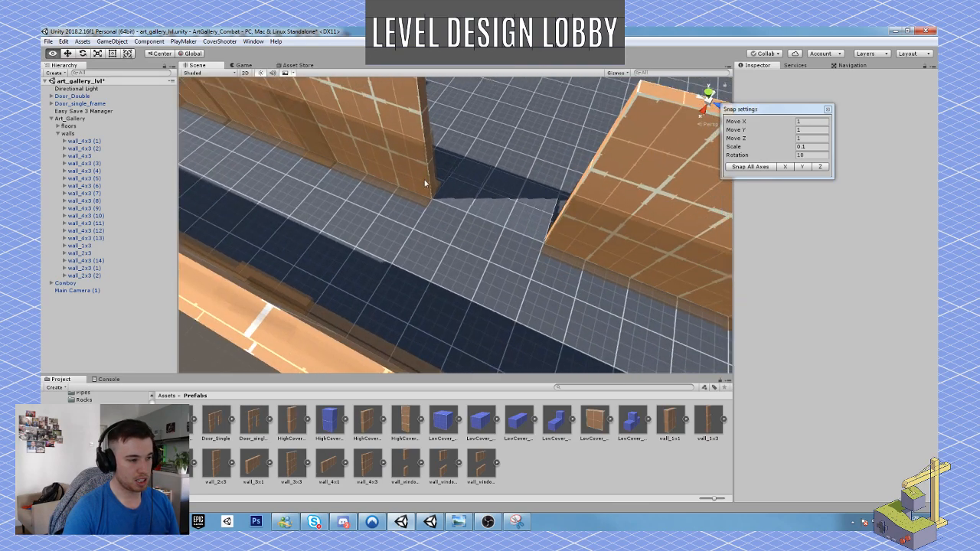
pyautogui.keyDown('alt'); pyautogui.moveTo(424, 179); pyautogui.dragTo(376, 176); pyautogui.keyUp('alt')
pyautogui.click(514, 160)
pyautogui.scroll(-5, 493, 177)
pyautogui.press('w')
pyautogui.keyDown('shift'); pyautogui.click(376, 177); pyautogui.keyUp('shift')
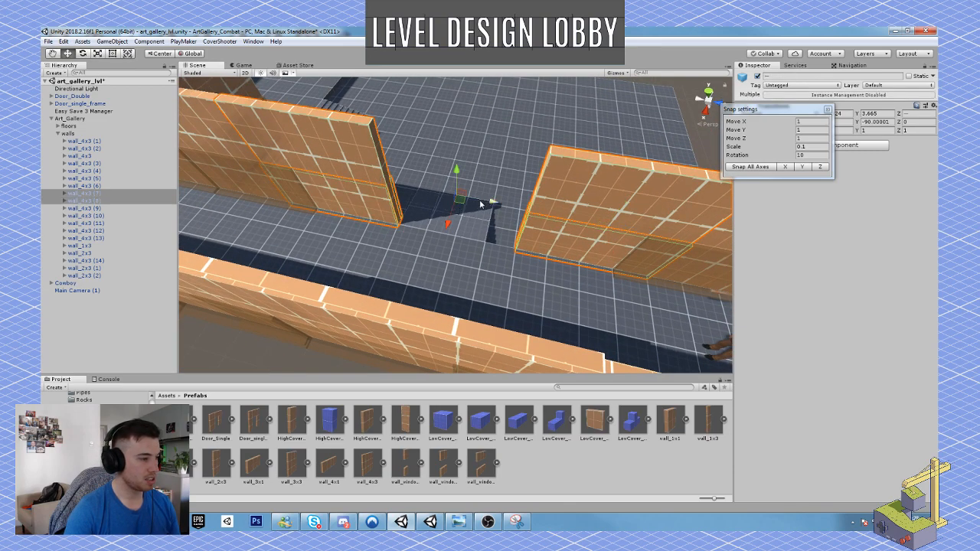
pyautogui.click(357, 155)
pyautogui.keyDown('ctrl'); pyautogui.moveTo(356, 176); pyautogui.dragTo(335, 170); pyautogui.keyUp('ctrl')
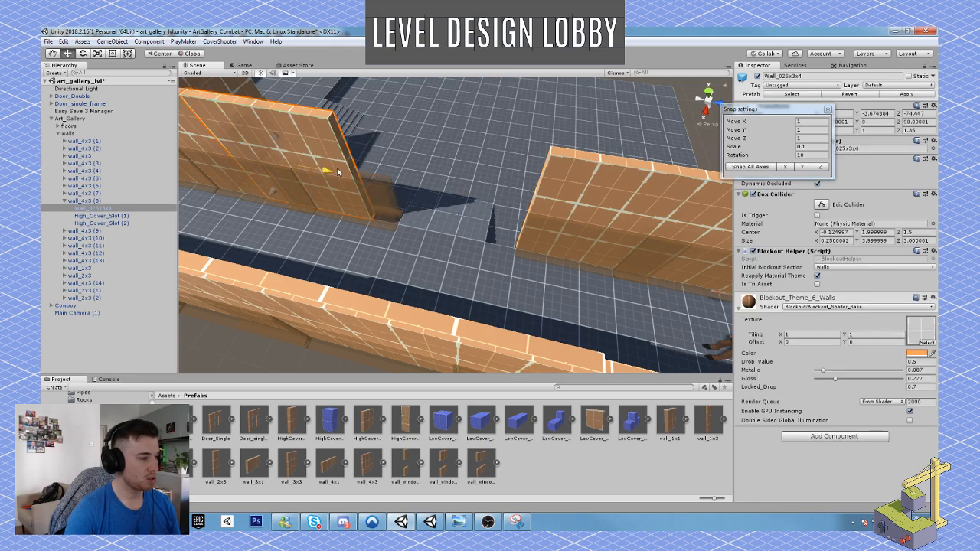
pyautogui.hotkey('ctrl', 'z')
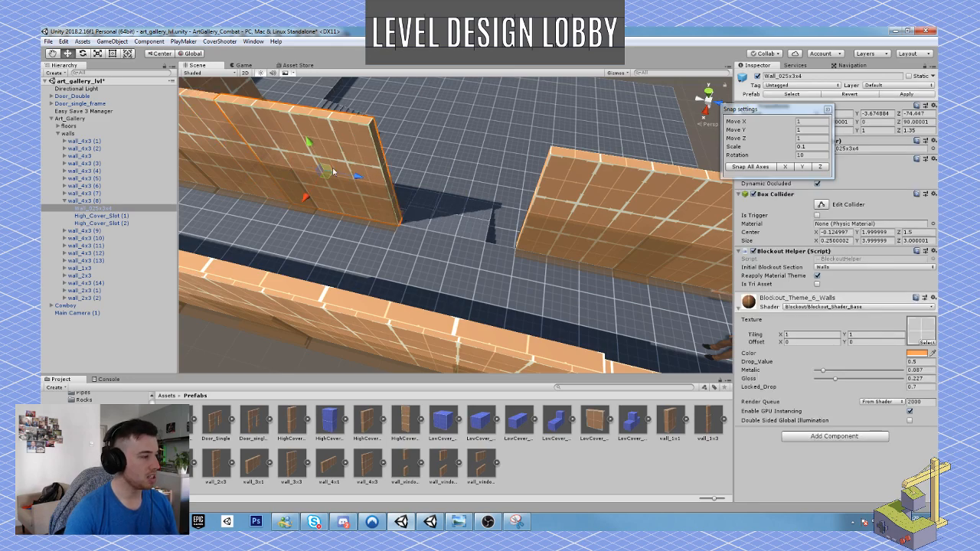
# Move the whole wall_4x3 (8) panel to Z -2.21 to widen the opening in the inner wall.
pyautogui.click(106, 201)
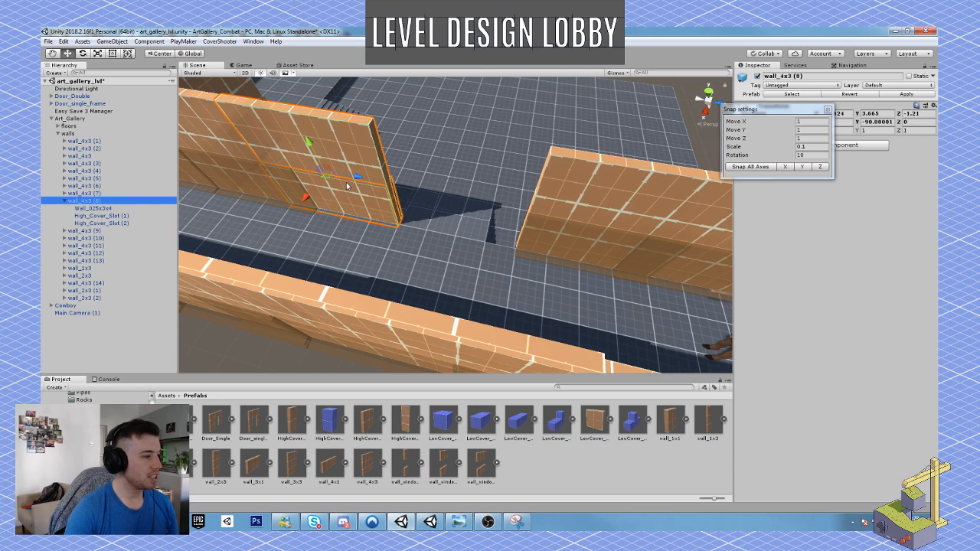
pyautogui.keyDown('ctrl'); pyautogui.moveTo(355, 177); pyautogui.dragTo(338, 181); pyautogui.keyUp('ctrl')
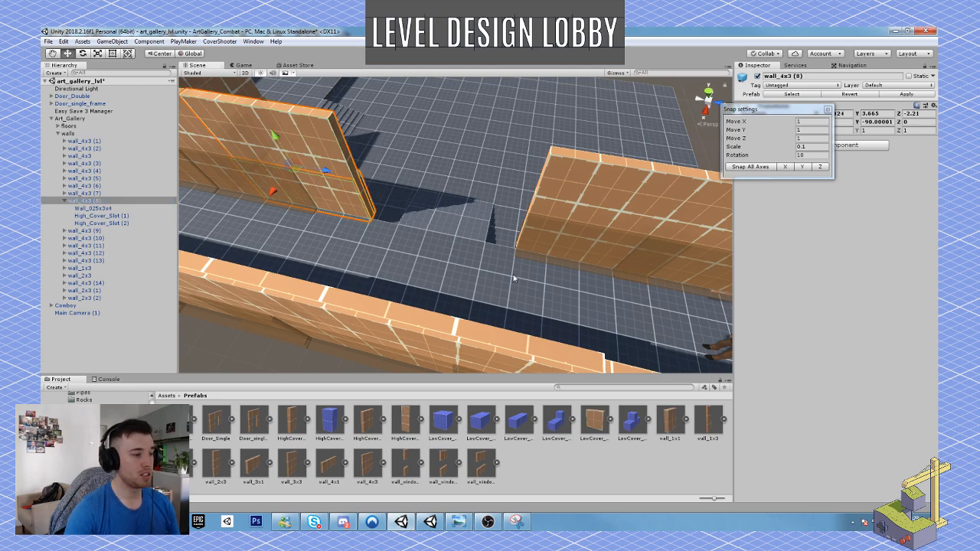
pyautogui.keyDown('alt'); pyautogui.moveTo(513, 278); pyautogui.dragTo(338, 250); pyautogui.keyUp('alt')
# Move the double door frame across the corridor along X into line with the inner wall at the widened opening.
pyautogui.click(337, 247)
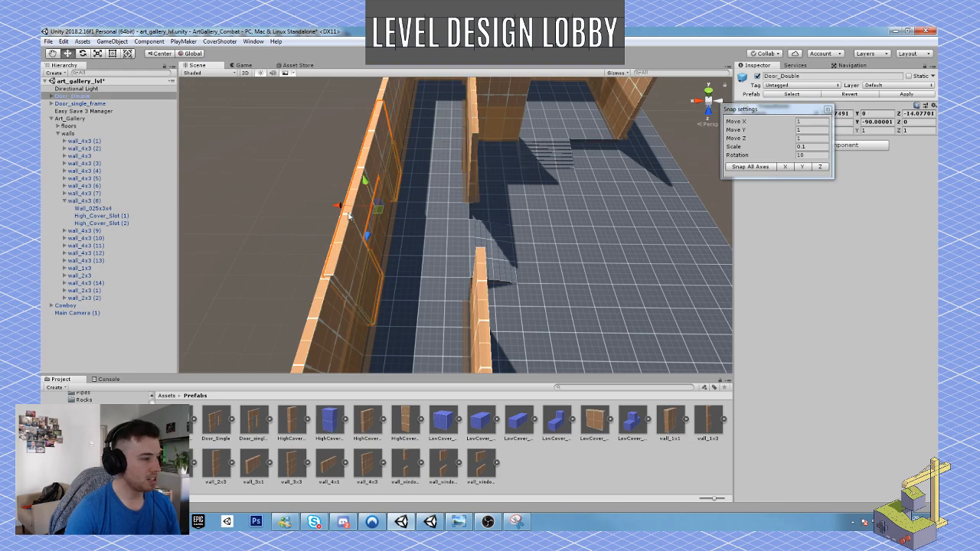
pyautogui.moveTo(339, 206); pyautogui.dragTo(441, 218)
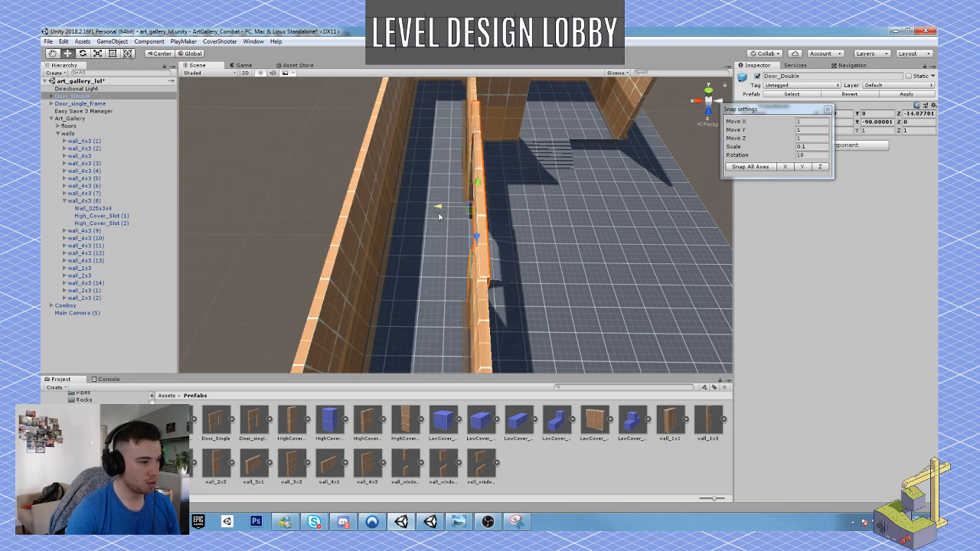
pyautogui.press('w')
pyautogui.moveTo(441, 217)
pyautogui.mouseDown(button='right')
pyautogui.moveTo(427, 217)
pyautogui.moveTo(460, 218)
pyautogui.mouseUp(button='right')
pyautogui.moveTo(476, 204); pyautogui.dragTo(611, 216, button='right')
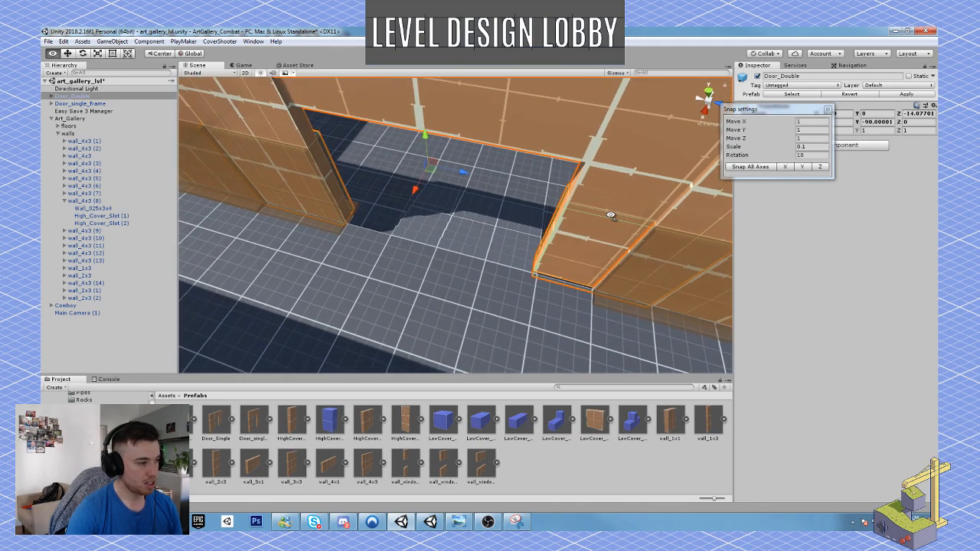
pyautogui.moveTo(499, 215); pyautogui.dragTo(510, 220, button='right')
pyautogui.moveTo(462, 190)
pyautogui.mouseDown()
pyautogui.moveTo(489, 202)
pyautogui.moveTo(477, 196)
pyautogui.mouseUp()
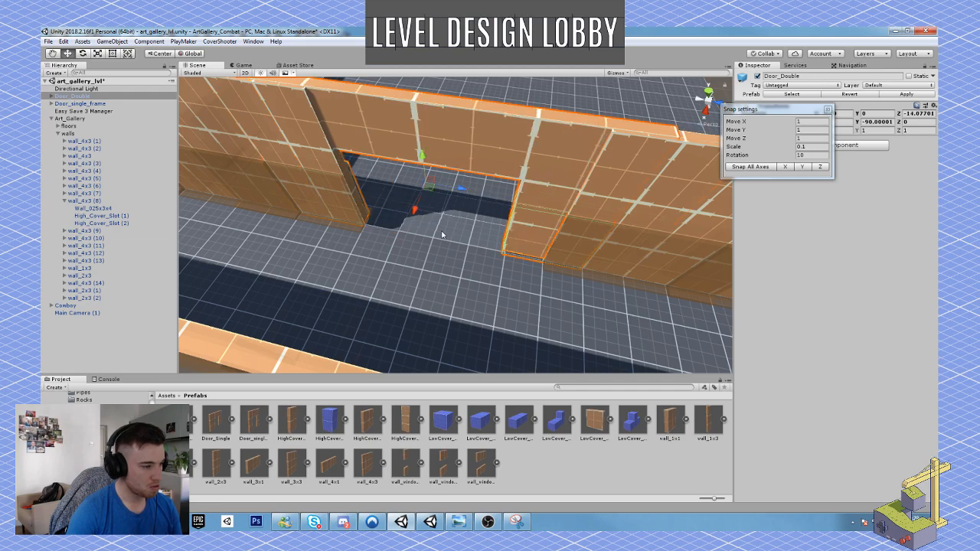
# Move the wall_4x3 (7) panel along Z to 7.79 so it meets the edge of the double door frame.
pyautogui.moveTo(445, 233); pyautogui.dragTo(430, 224, button='right')
pyautogui.press('s')
pyautogui.press('d')
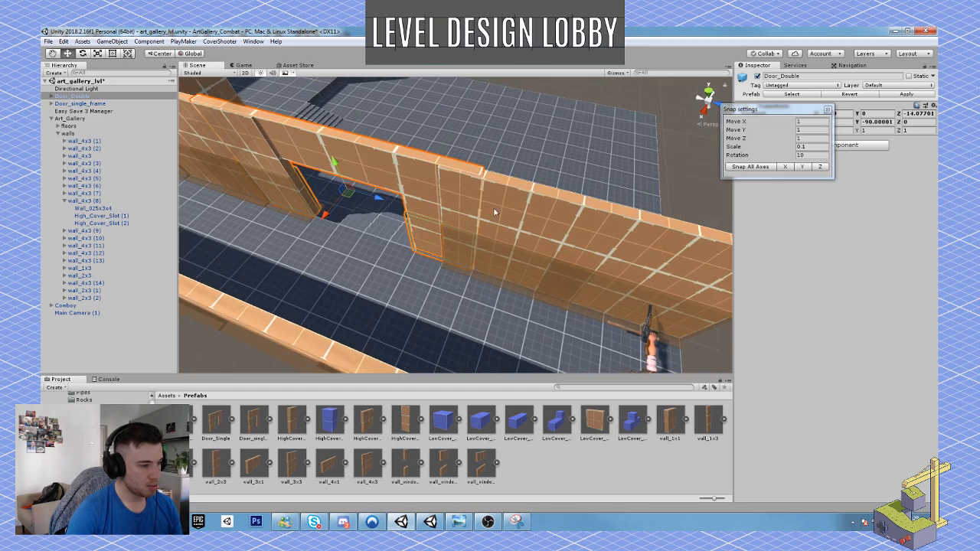
pyautogui.click(494, 212)
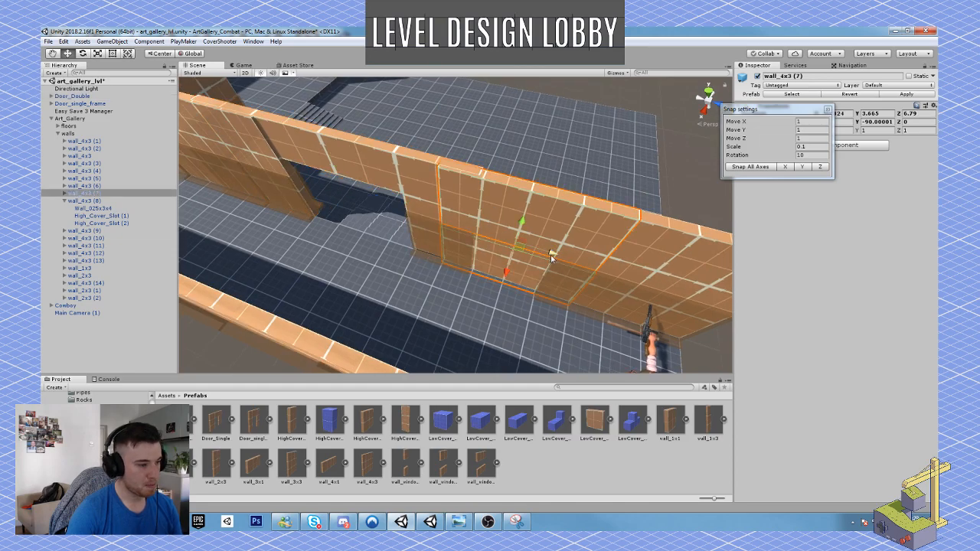
pyautogui.keyDown('ctrl'); pyautogui.moveTo(551, 255); pyautogui.dragTo(576, 264); pyautogui.keyUp('ctrl')
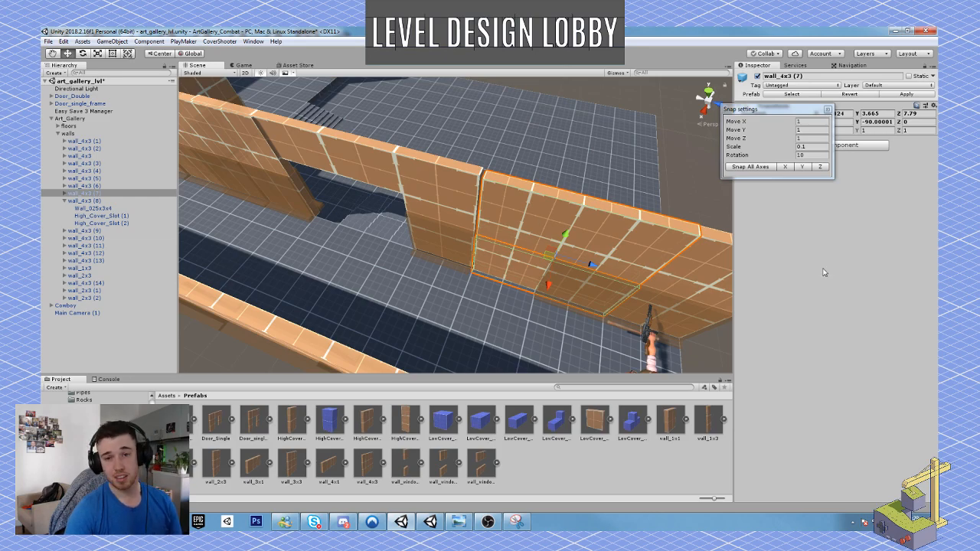
pyautogui.moveTo(559, 219); pyautogui.dragTo(521, 230, button='right')
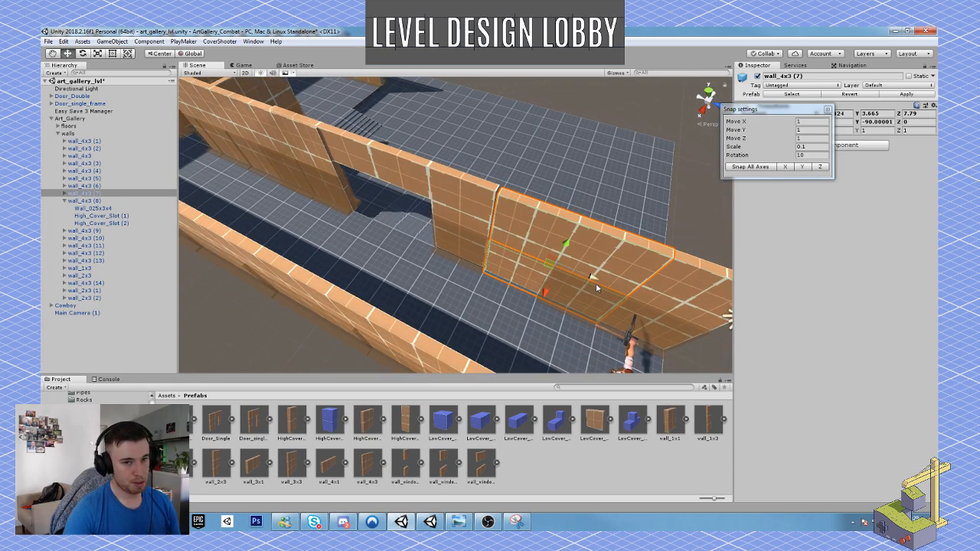
pyautogui.moveTo(577, 269); pyautogui.dragTo(602, 296)
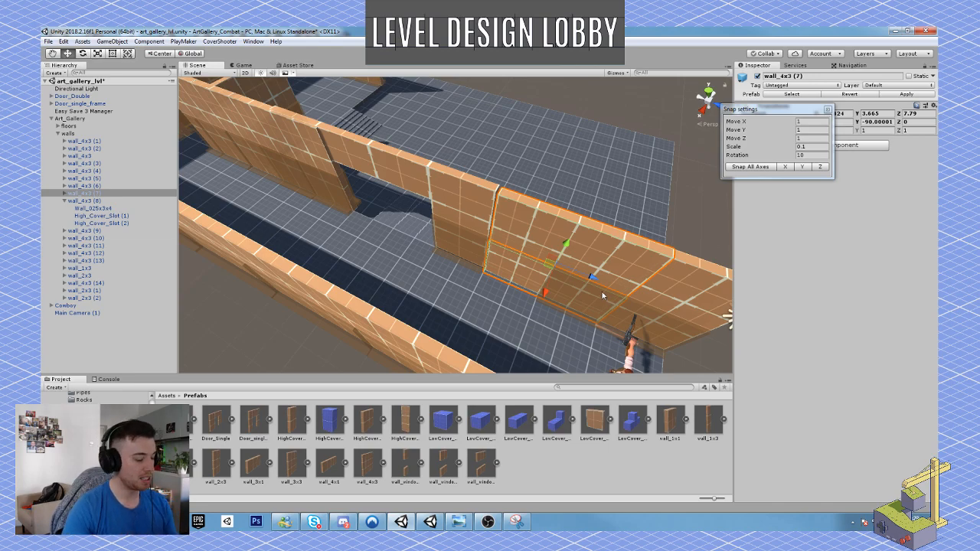
# Start a playtest and run the character along the corridor and through the double door opening, aiming to judge sightlines and scale.
pyautogui.press('w')
pyautogui.moveTo(443, 278); pyautogui.dragTo(303, 260, button='right')
pyautogui.click(439, 236)
pyautogui.press('w')
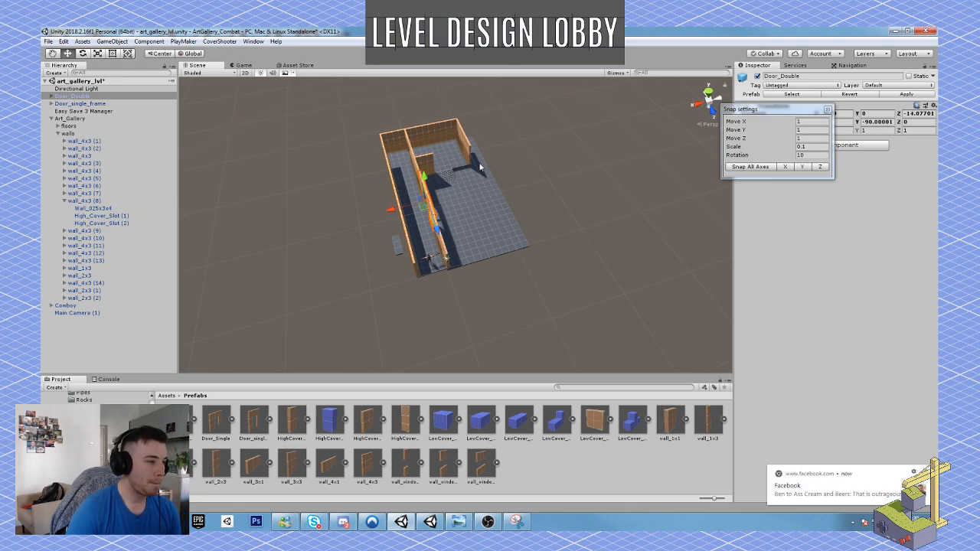
pyautogui.click(474, 53)
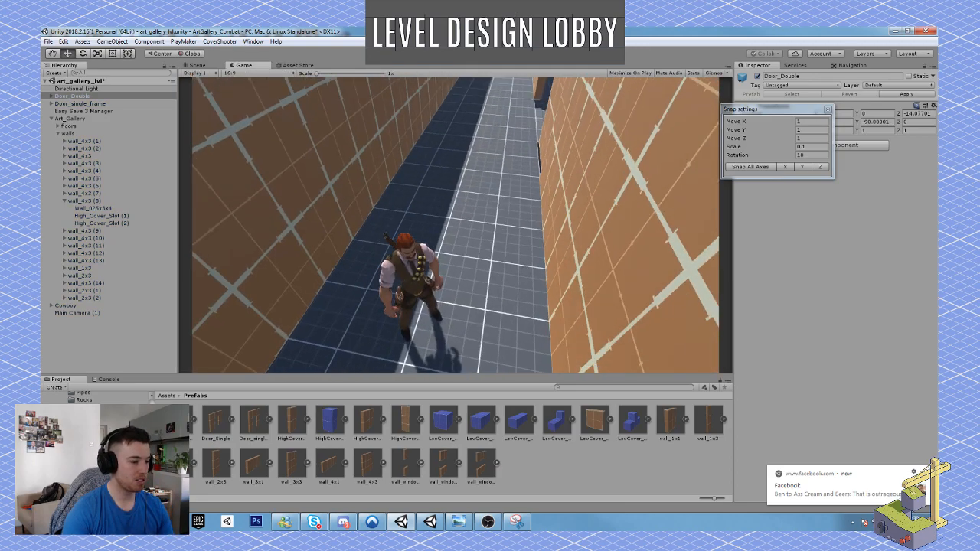
pyautogui.rightClick(456, 225)
pyautogui.press('w')
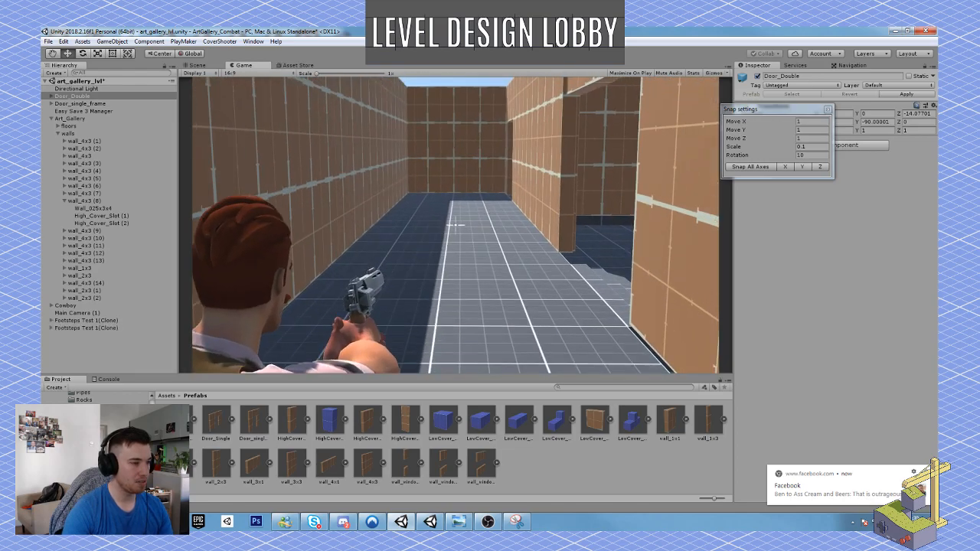
pyautogui.press('w')
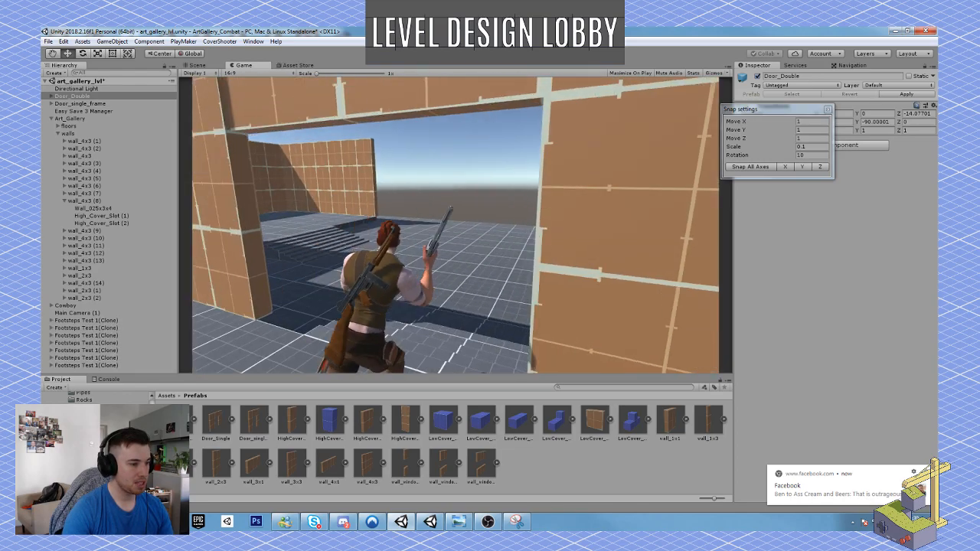
pyautogui.press('w')
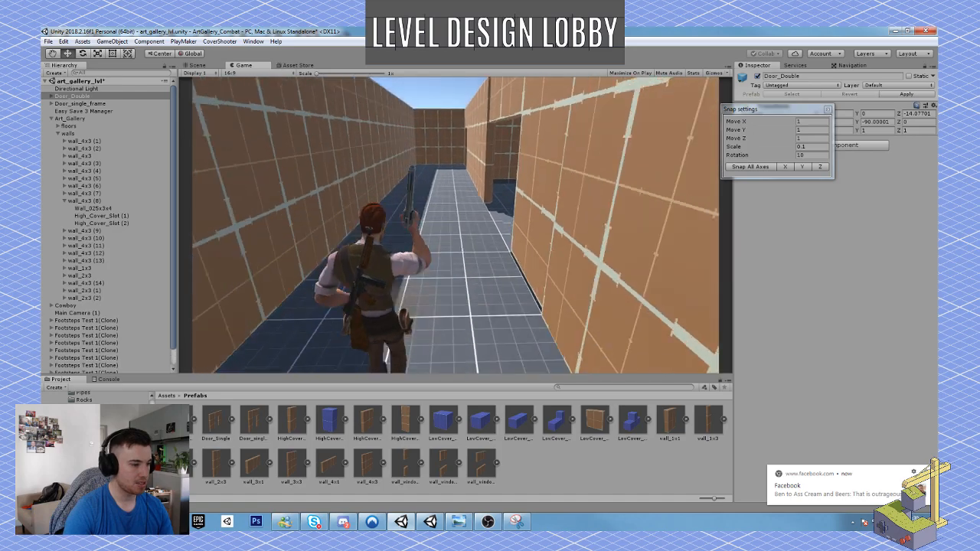
pyautogui.press('w')
pyautogui.rightClick(456, 225)
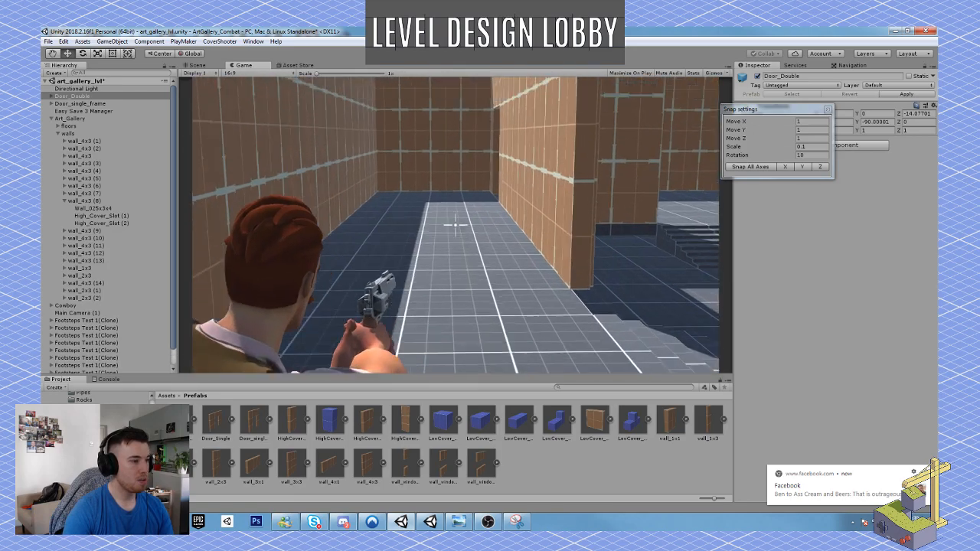
# Walk the character around the inner walls and openings to the stairs, examining corners, wall ends and the lower floor from aiming view.
pyautogui.press('w')
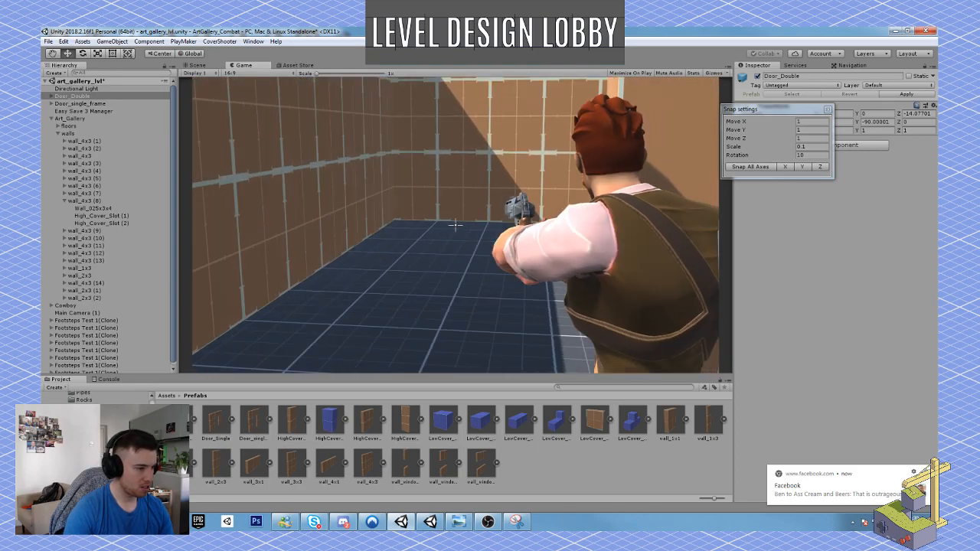
pyautogui.press('w')
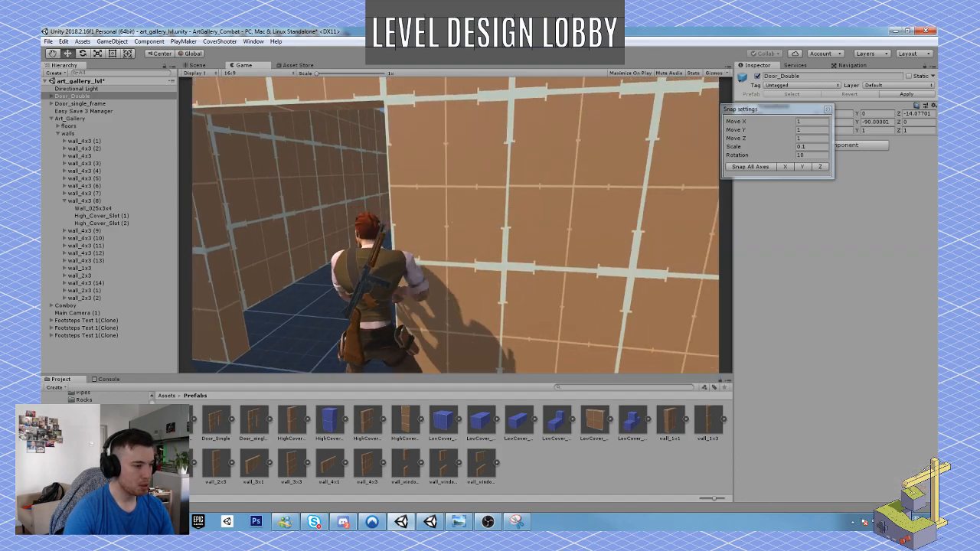
pyautogui.press('w')
pyautogui.press('w')
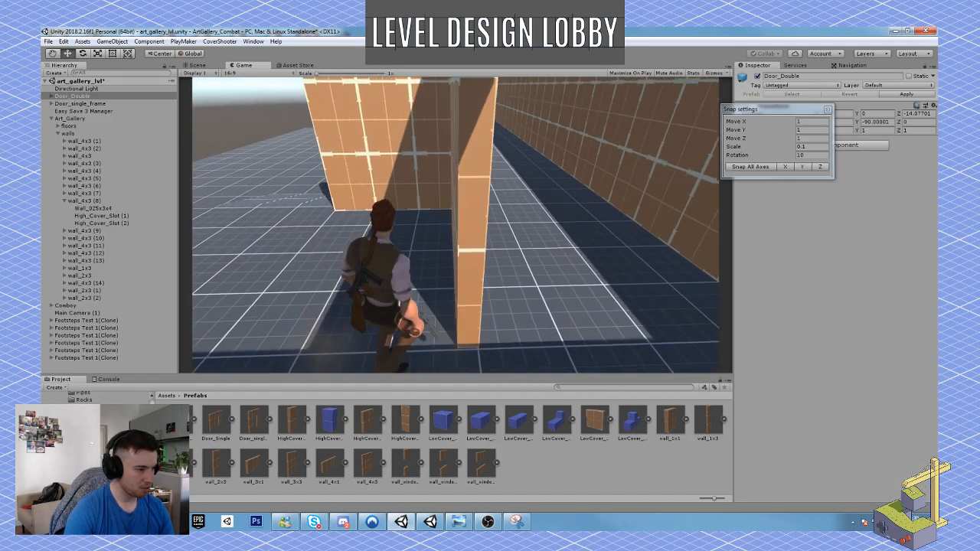
pyautogui.press('s')
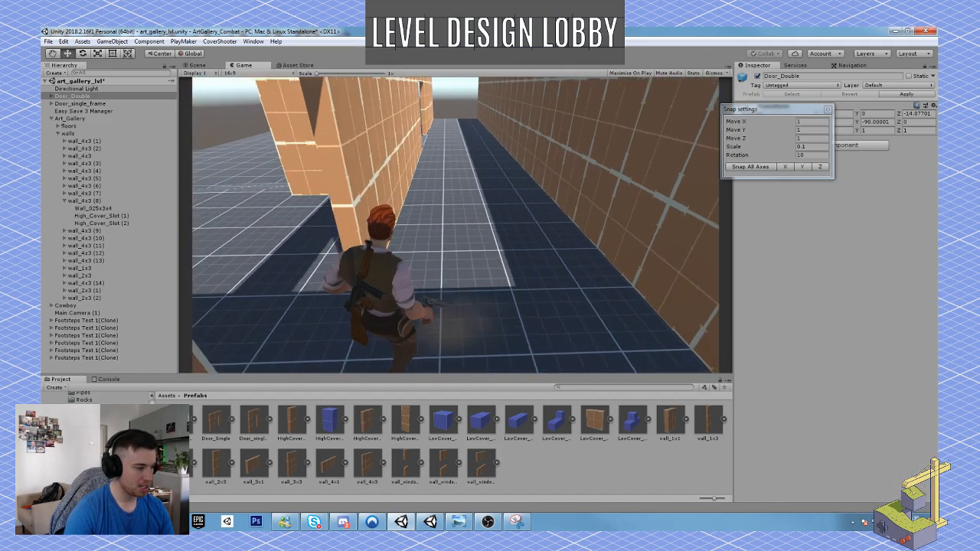
pyautogui.press('w')
pyautogui.press('w')
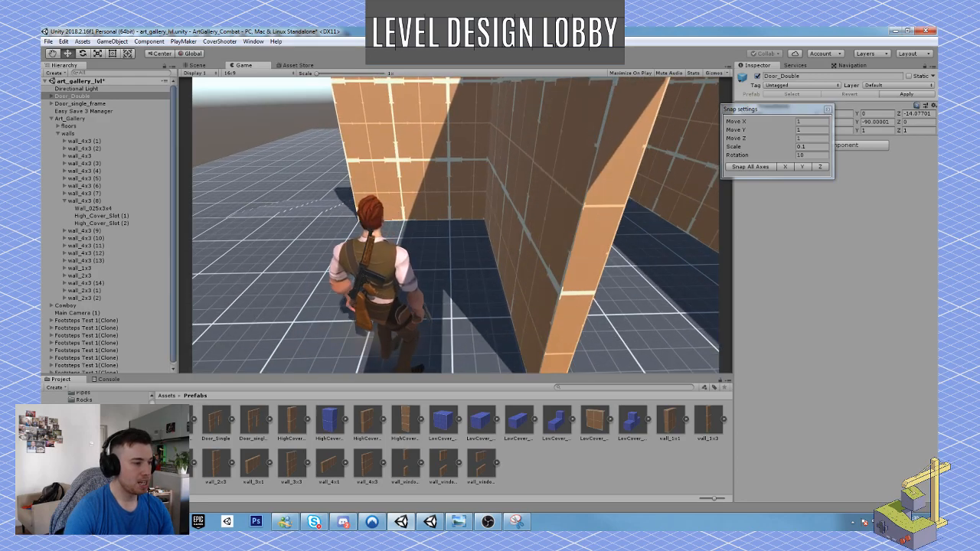
pyautogui.press('w')
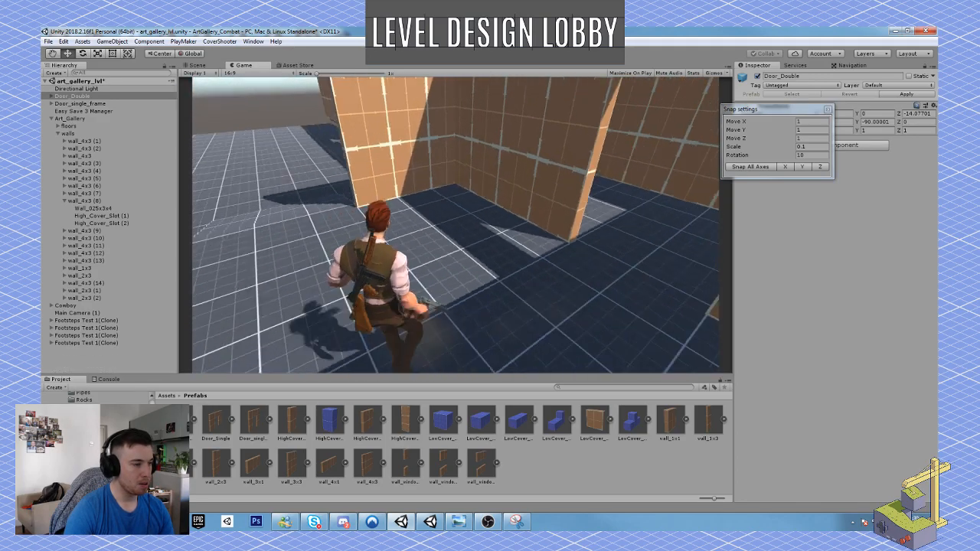
pyautogui.press('w')
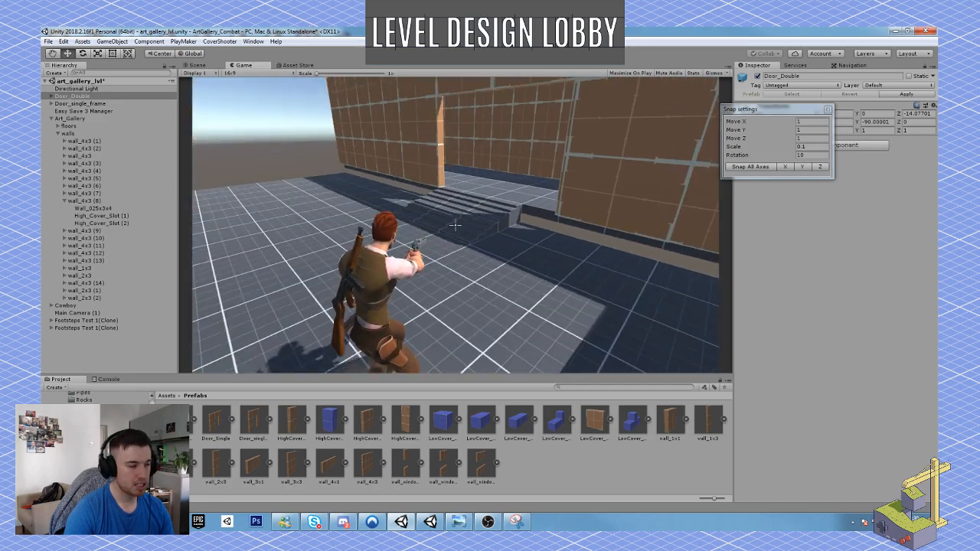
pyautogui.press('w')
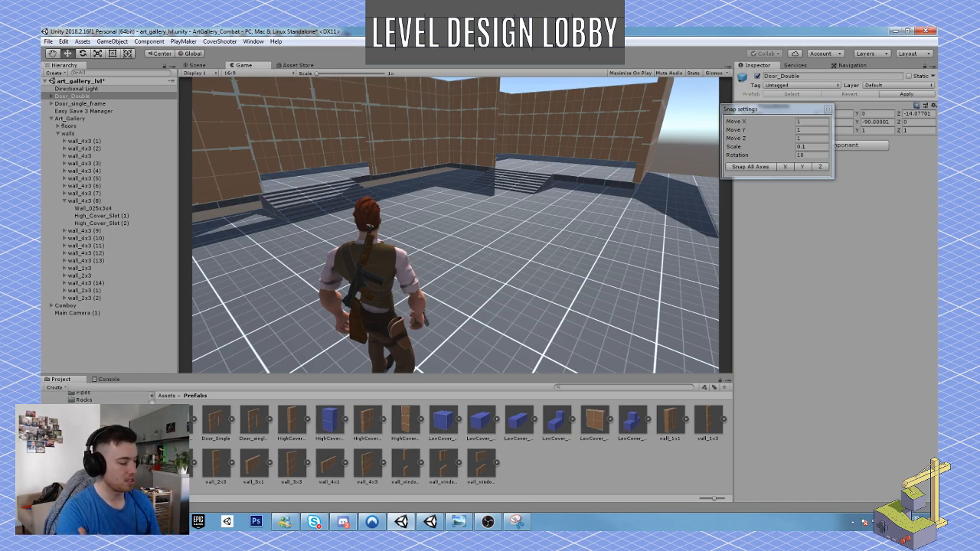
# Examine the stairs, door opening and wall joints from the lower hall, return to the corridor, and stop the playtest.
pyautogui.rightClick(456, 225)
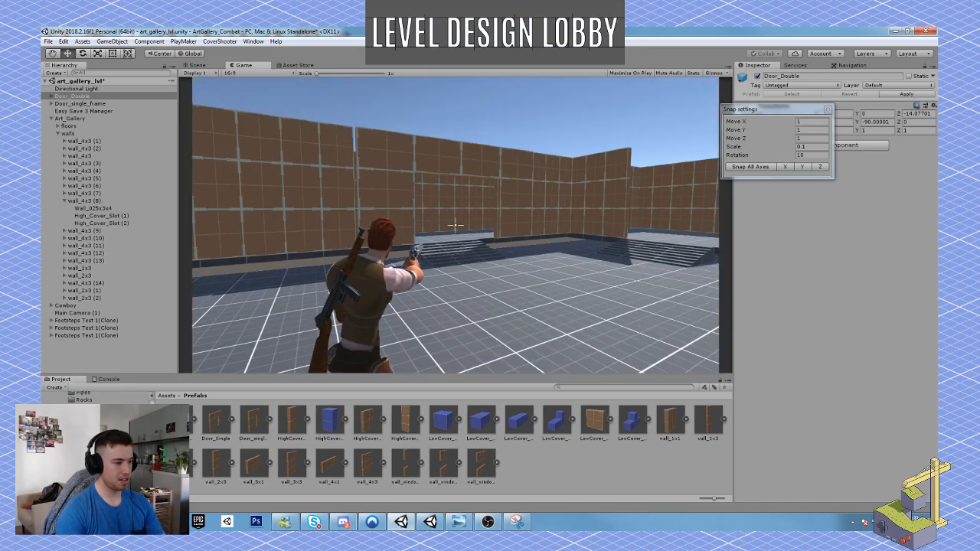
pyautogui.press('w')
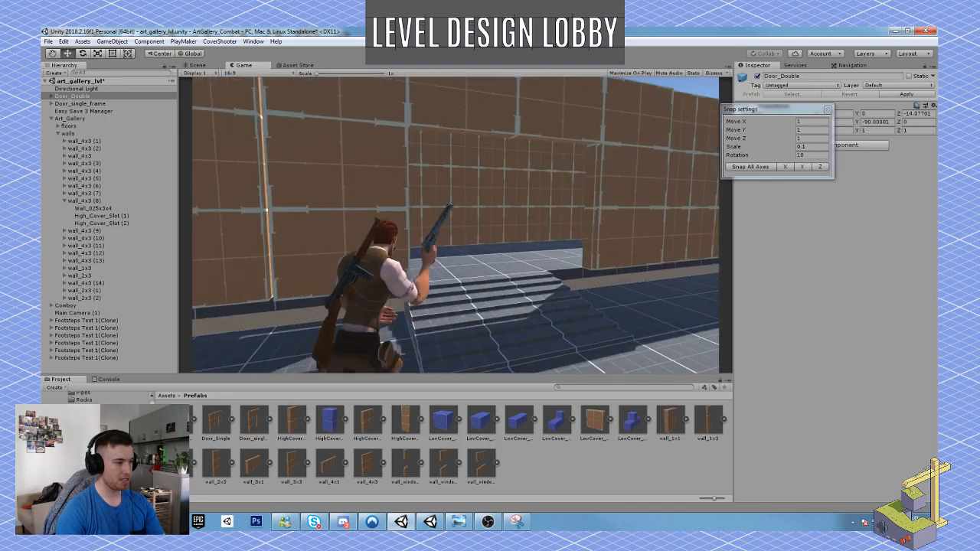
pyautogui.rightClick(455, 225)
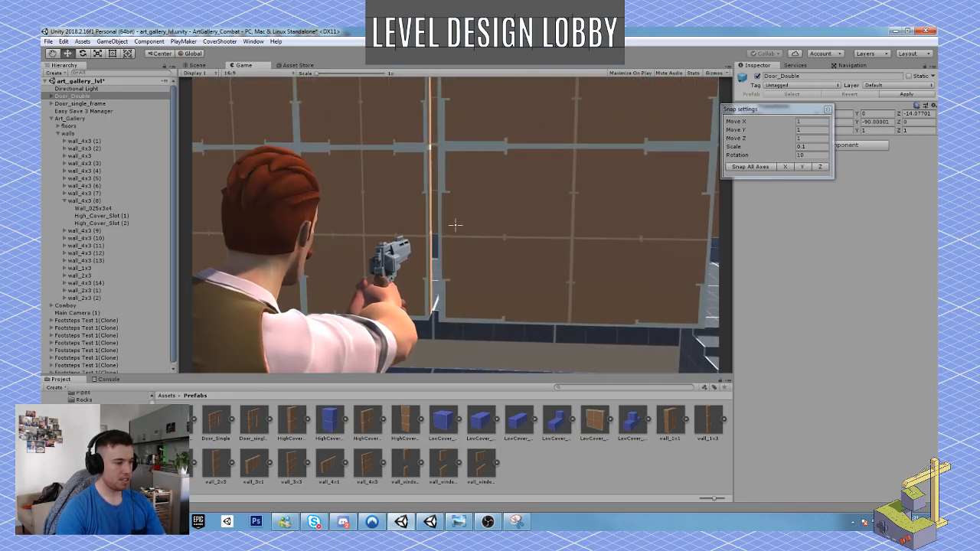
pyautogui.press('w')
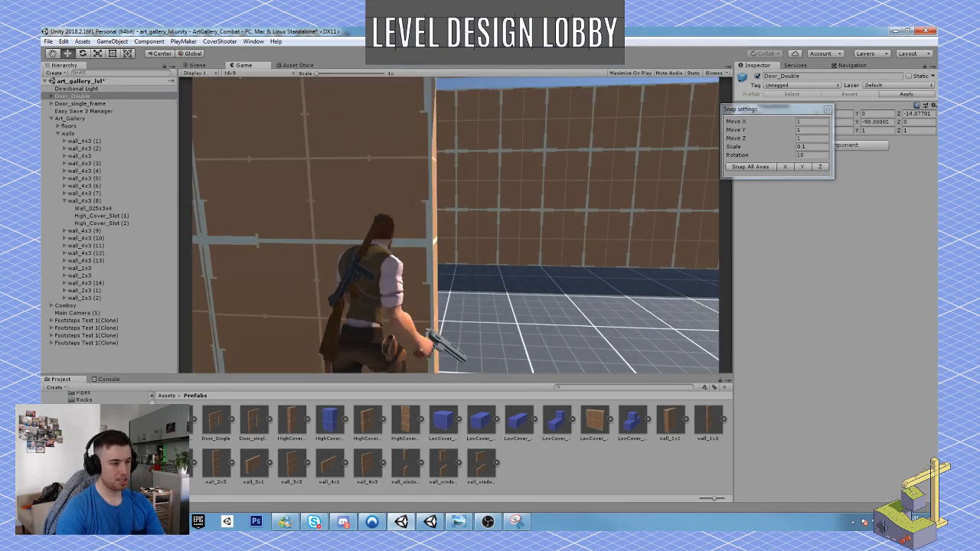
pyautogui.press('w')
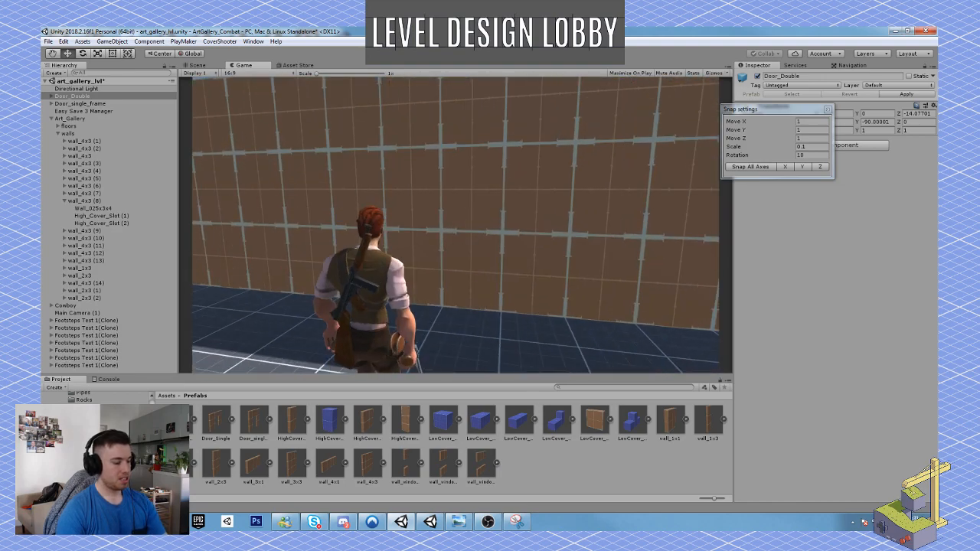
pyautogui.click(467, 54)
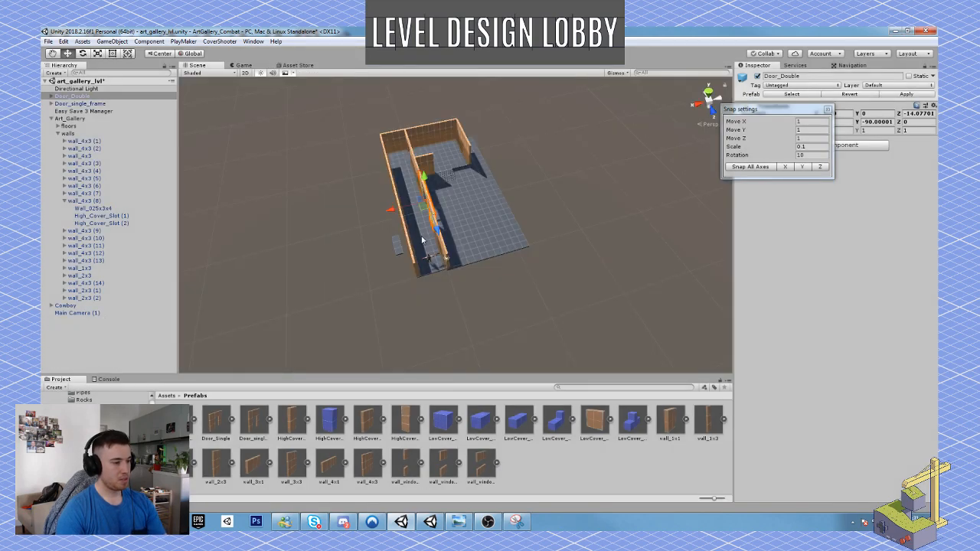
# Save the art_gallery_lvl scene with the adjusted walls and double door frame.
pyautogui.click(49, 42)
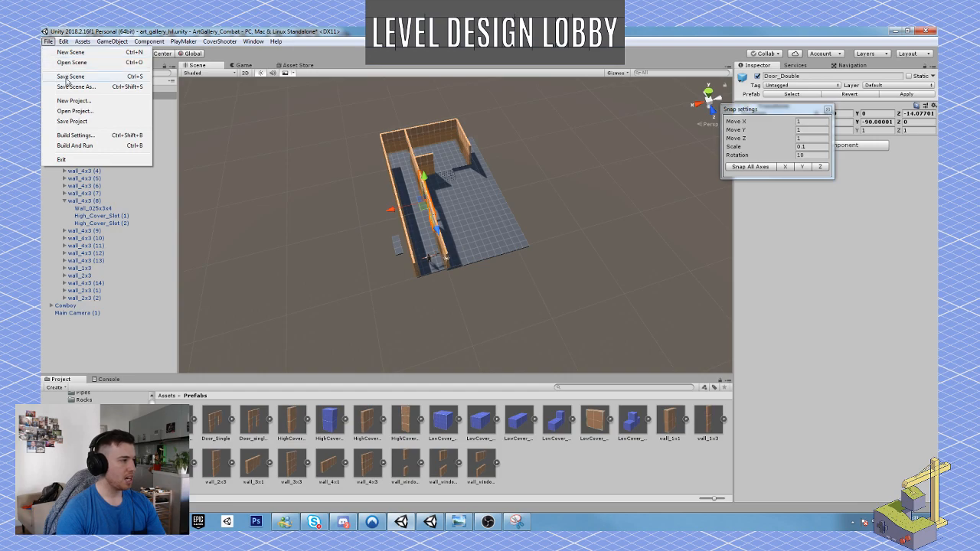
pyautogui.click(66, 75)
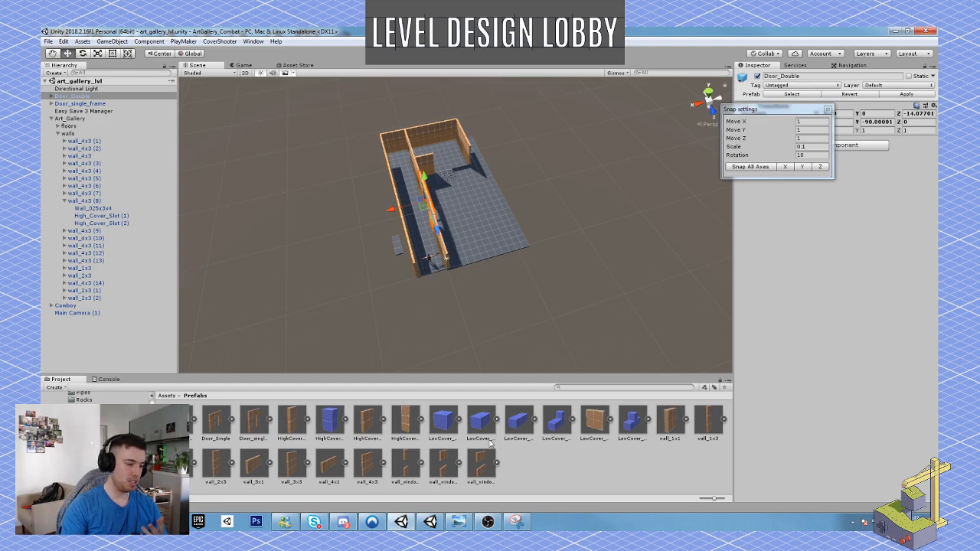
# Switch to Windows Photo Viewer to review the hand-drawn art gallery floor plan, and minimize it to return to the scene.
pyautogui.click(469, 521)
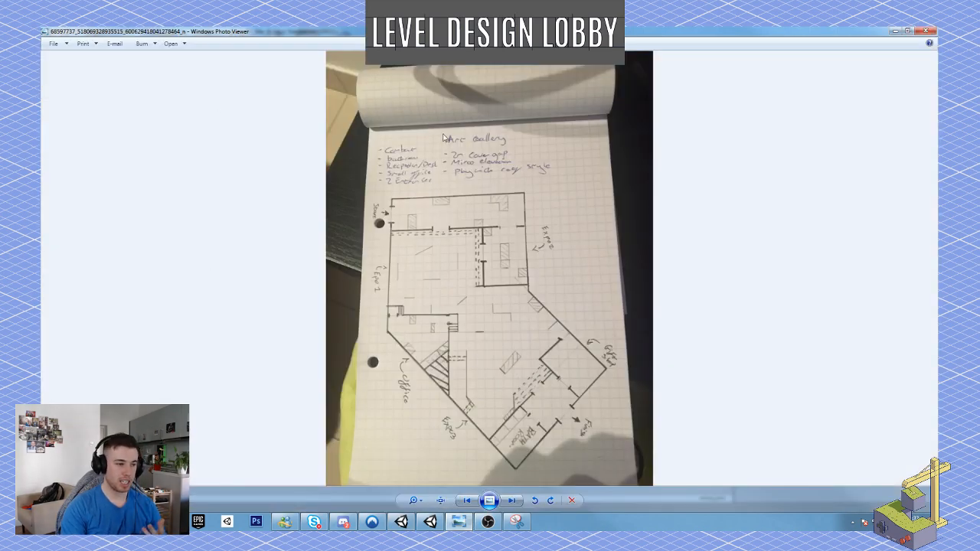
pyautogui.click(895, 31)
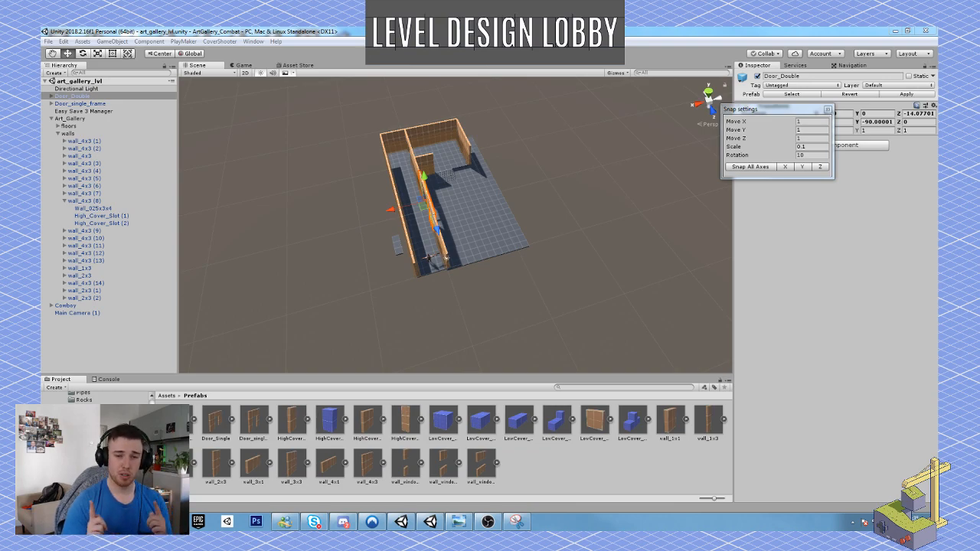
pyautogui.click(489, 524)
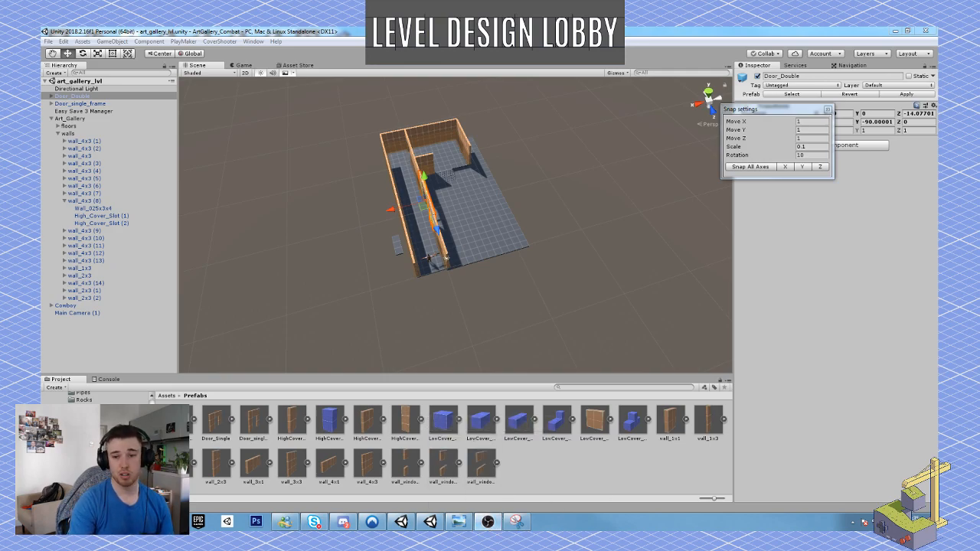